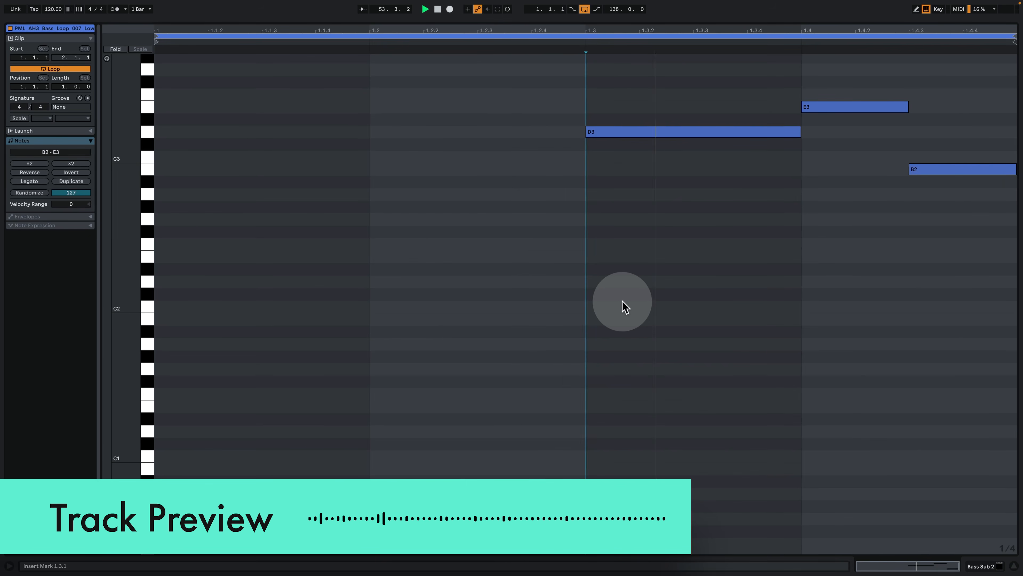
Step: Leave the bass loop's notes for the Piano clip's devices and collapse the Bass group in the full arrangement
click(978, 565)
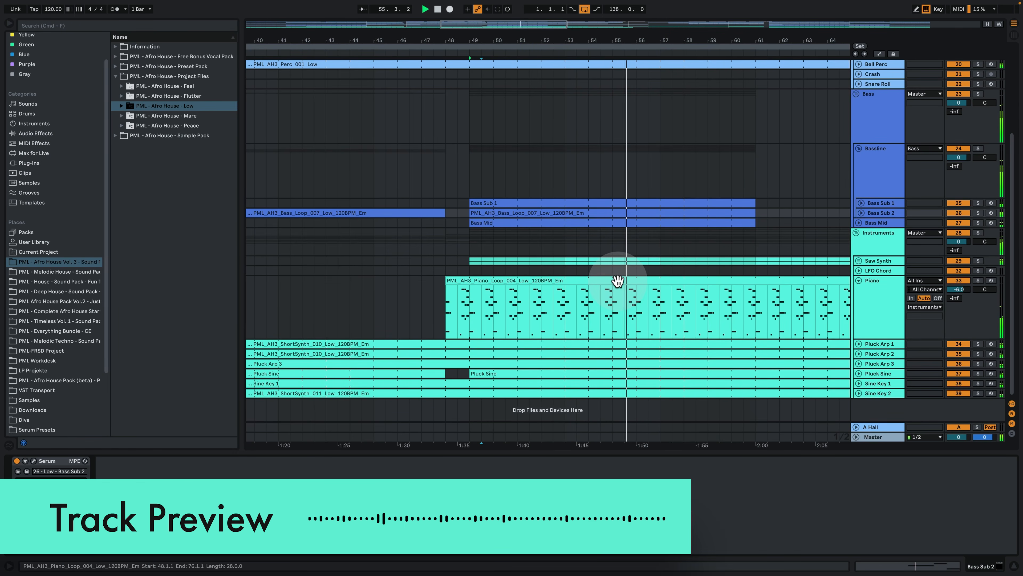
click(618, 280)
drag(546, 41, 546, 6)
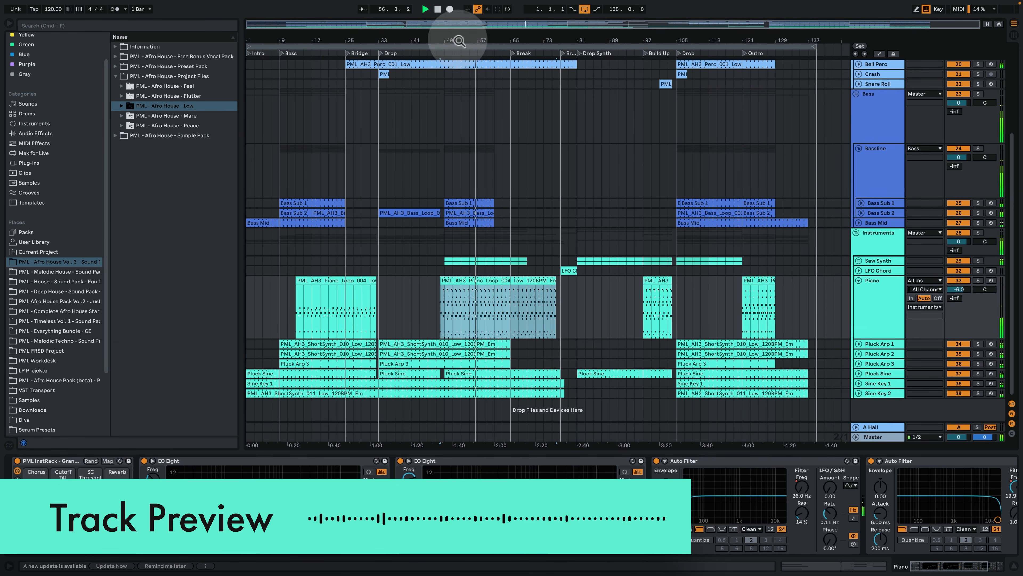
click(861, 99)
click(856, 94)
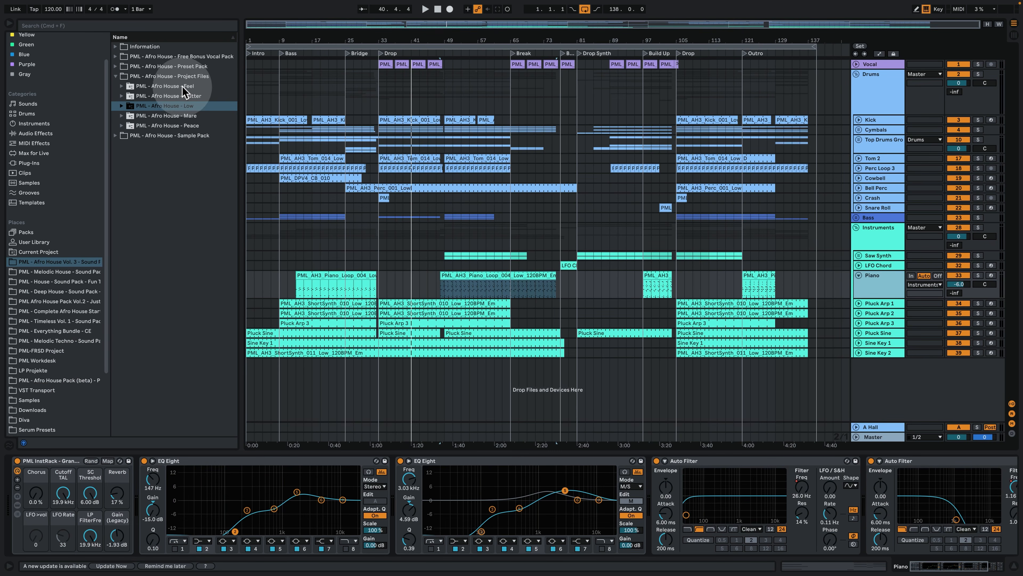
Step: Play the arrangement from the Intro at bar 1 and expand the Top Drums group
click(248, 104)
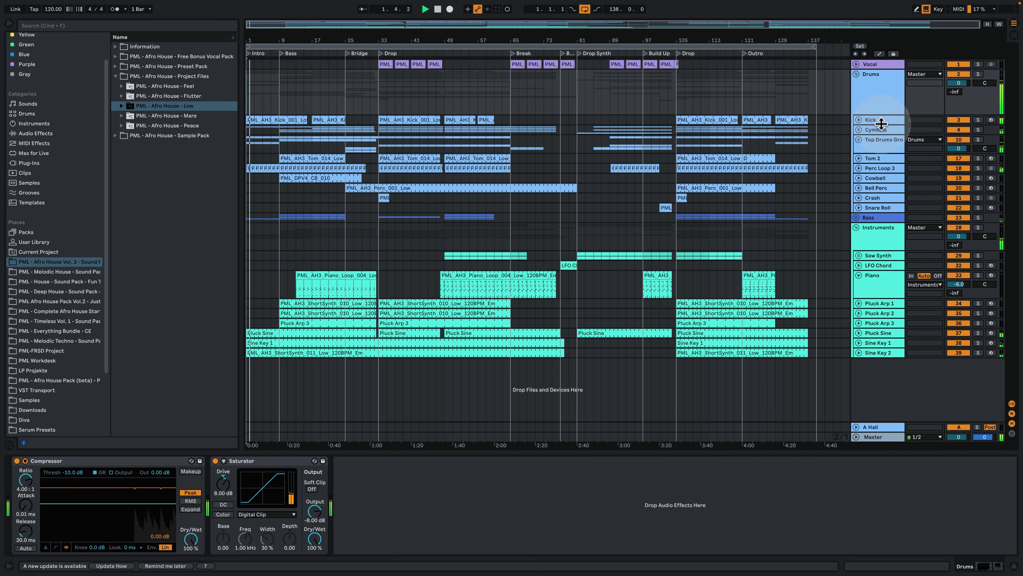
click(857, 139)
drag(259, 39, 323, 117)
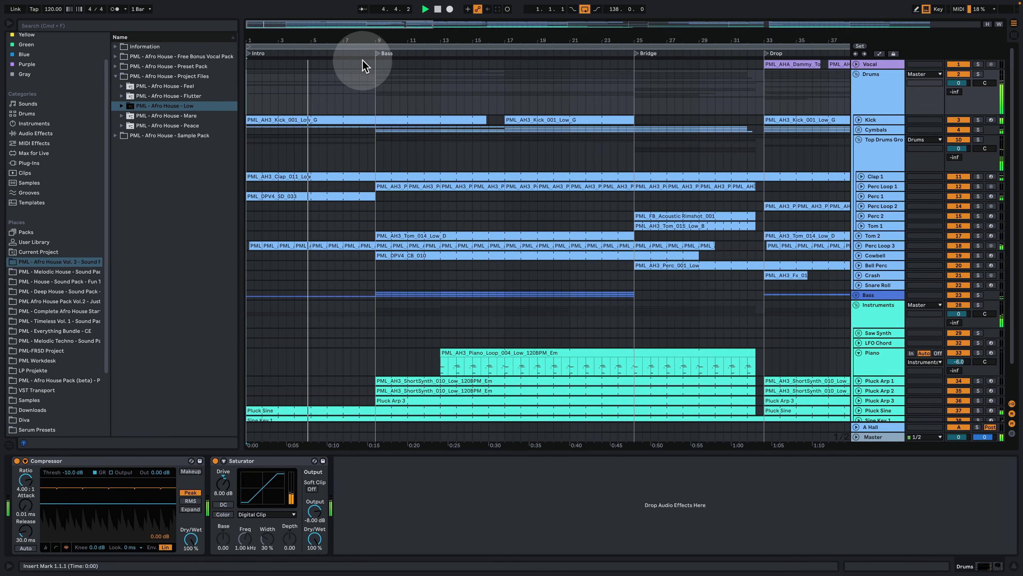
drag(414, 224, 414, 221)
scroll(414, 220, down, 3)
scroll(419, 215, up, 3)
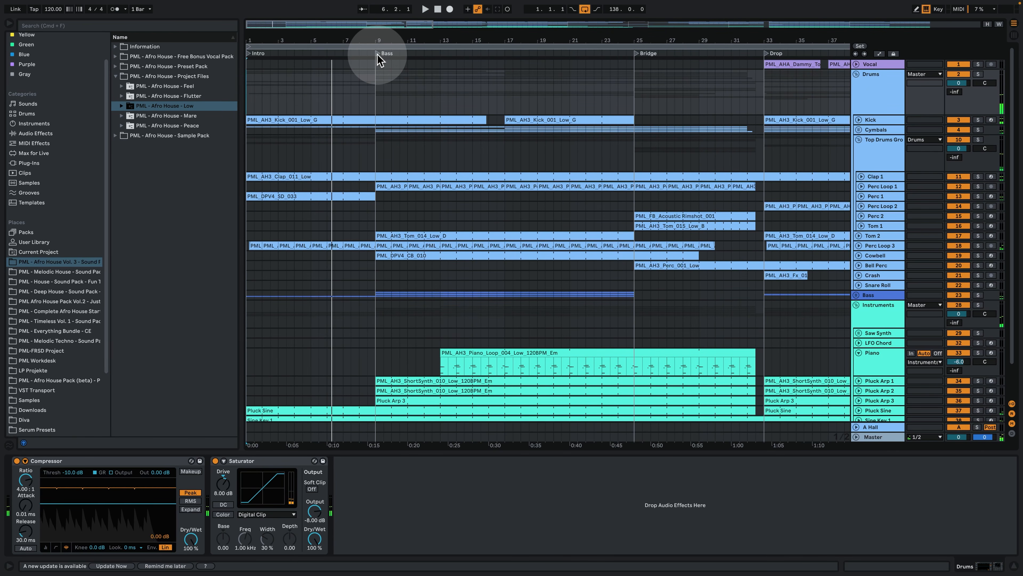
Step: Play the Bass section from bar 9 and review its drum and instrument tracks
key(space)
drag(422, 41, 365, 40)
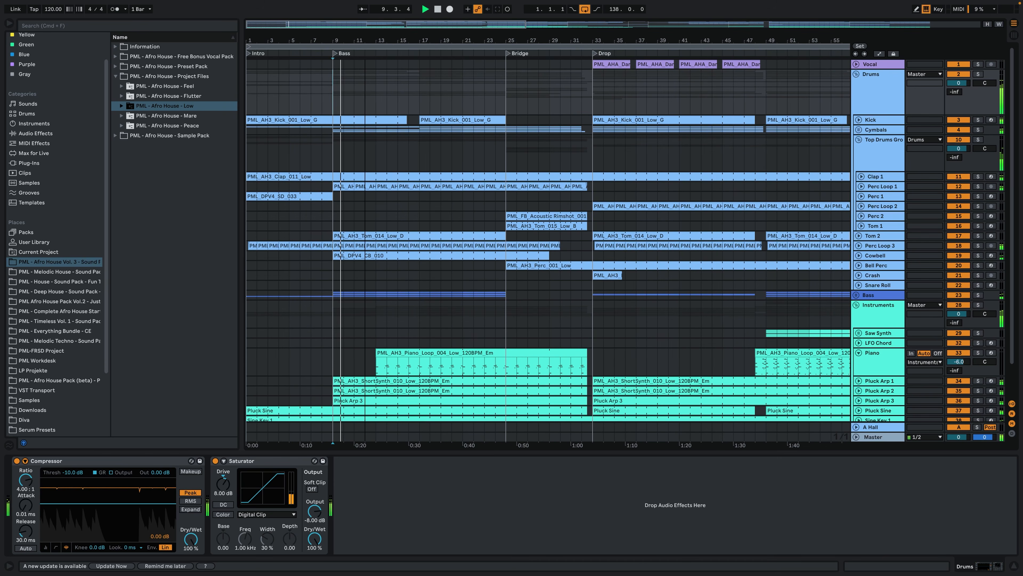
scroll(498, 293, down, 3)
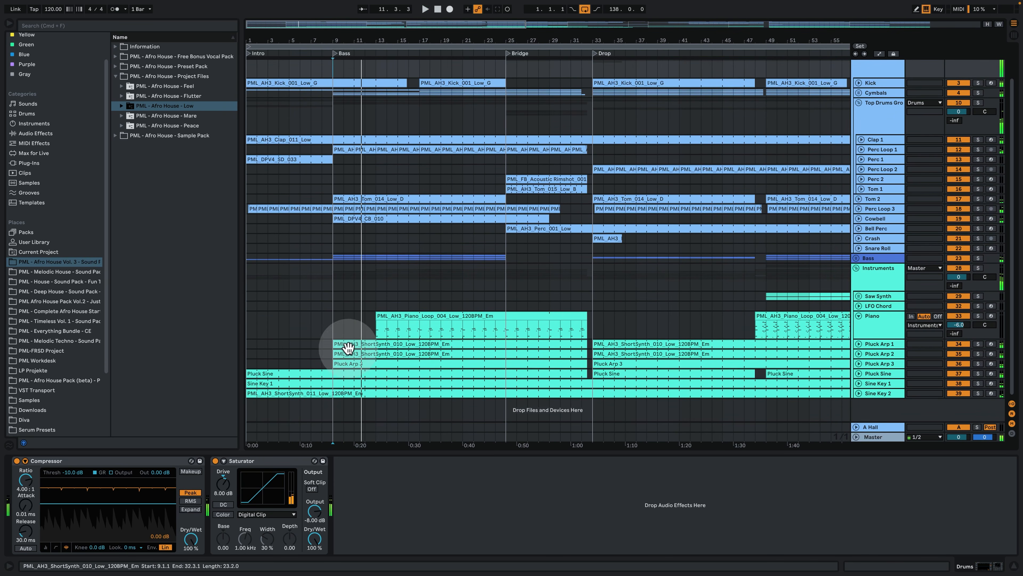
Step: Play from the start of the first Piano clip at bar 13 and examine its MIDI notes
click(376, 331)
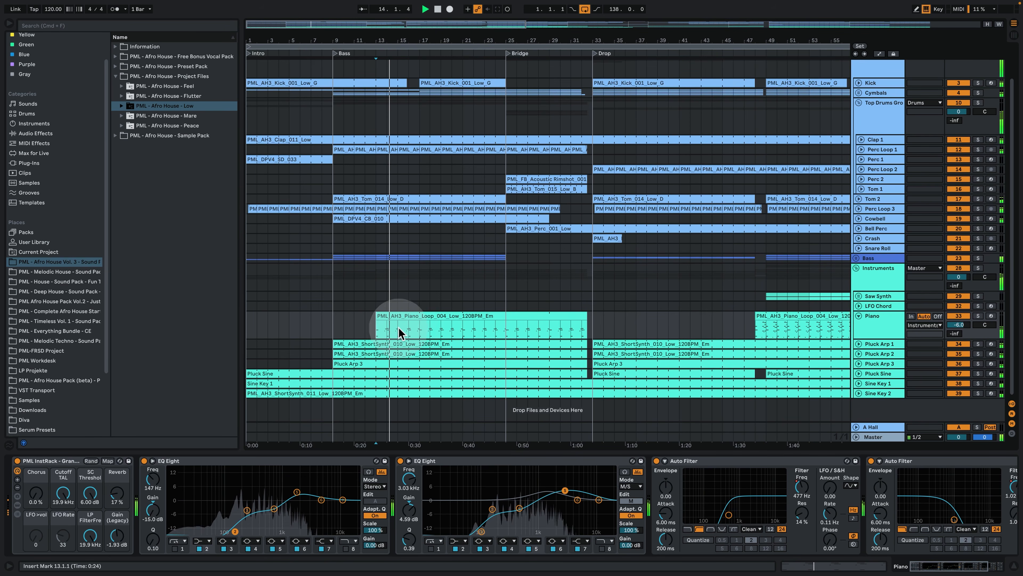
click(423, 315)
double_click(423, 316)
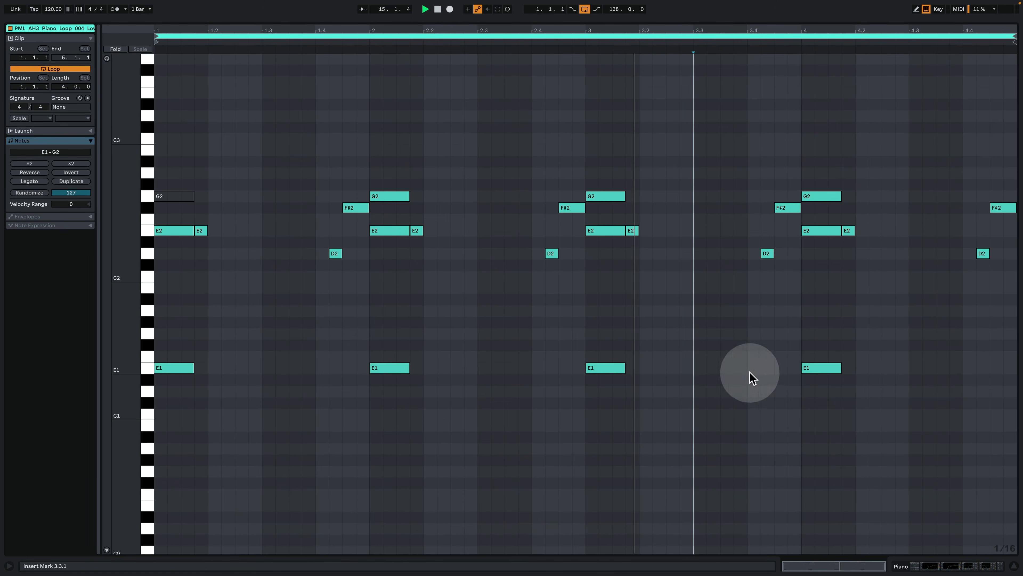
Step: Show the Piano track's device chain and display automation in the arrangement
click(913, 561)
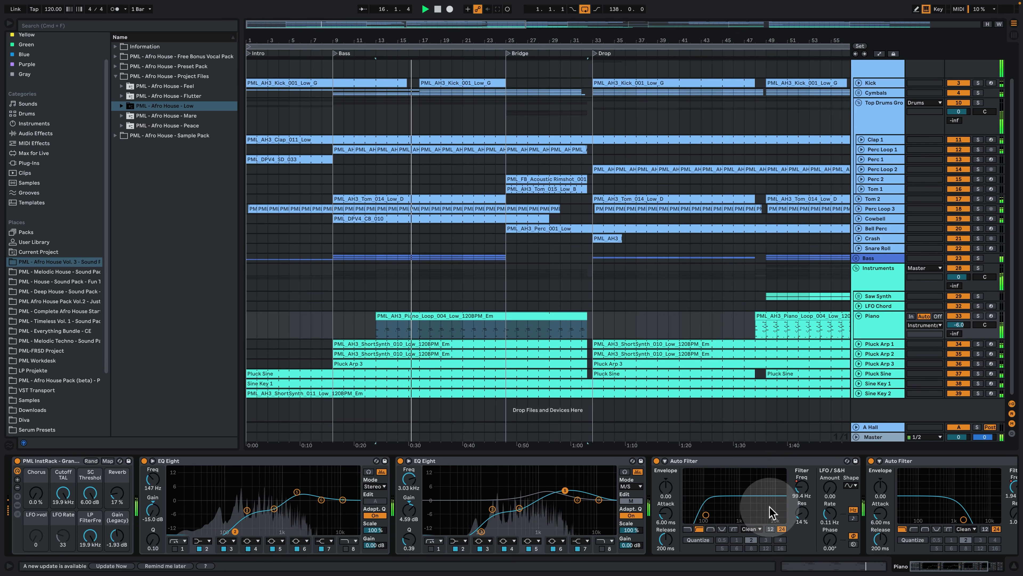
scroll(871, 520, right, 3)
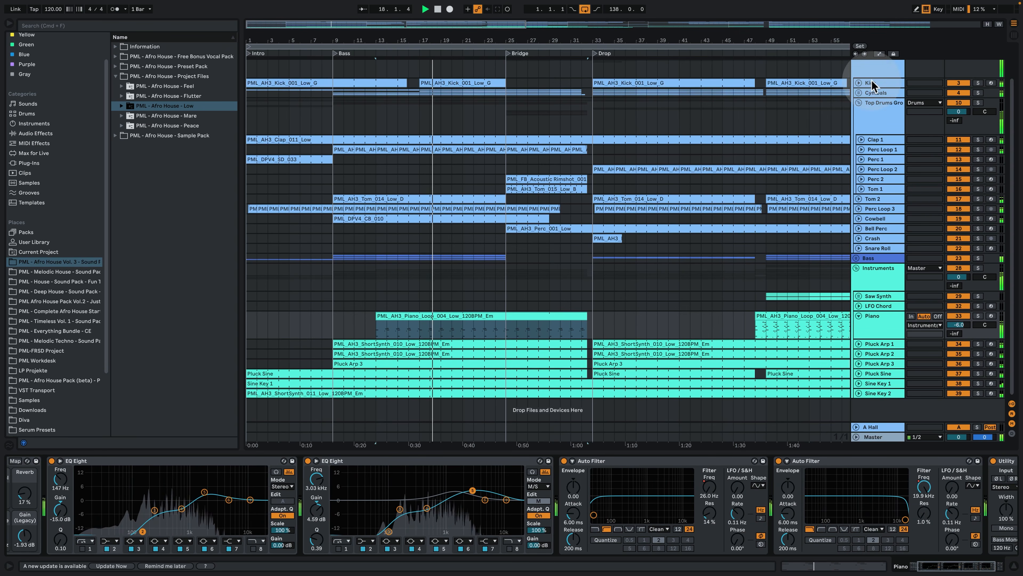
click(878, 54)
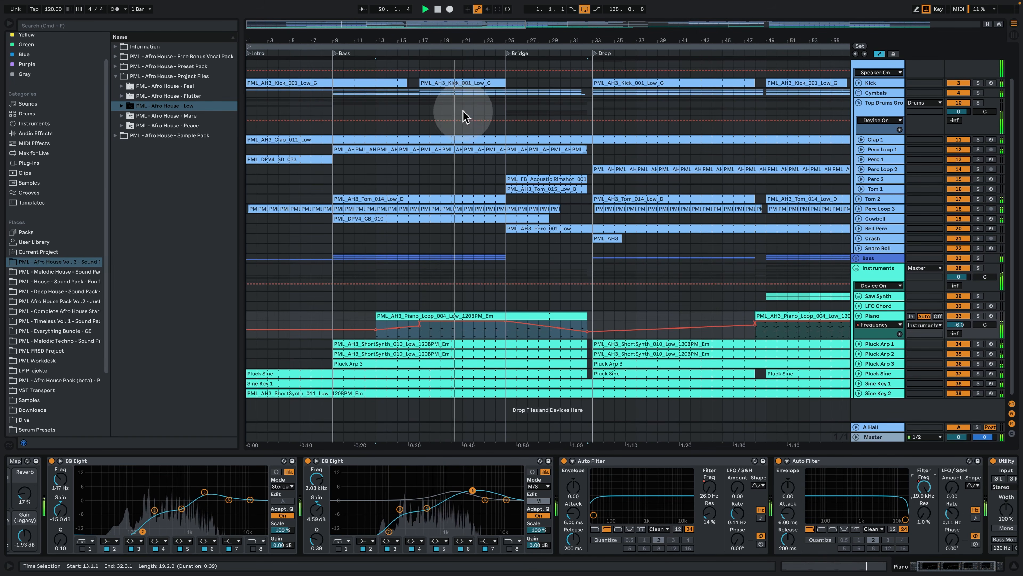
Step: Play the first Bridge from bar 25 and review its percussion and instrument tracks
key(space)
drag(514, 41, 485, 41)
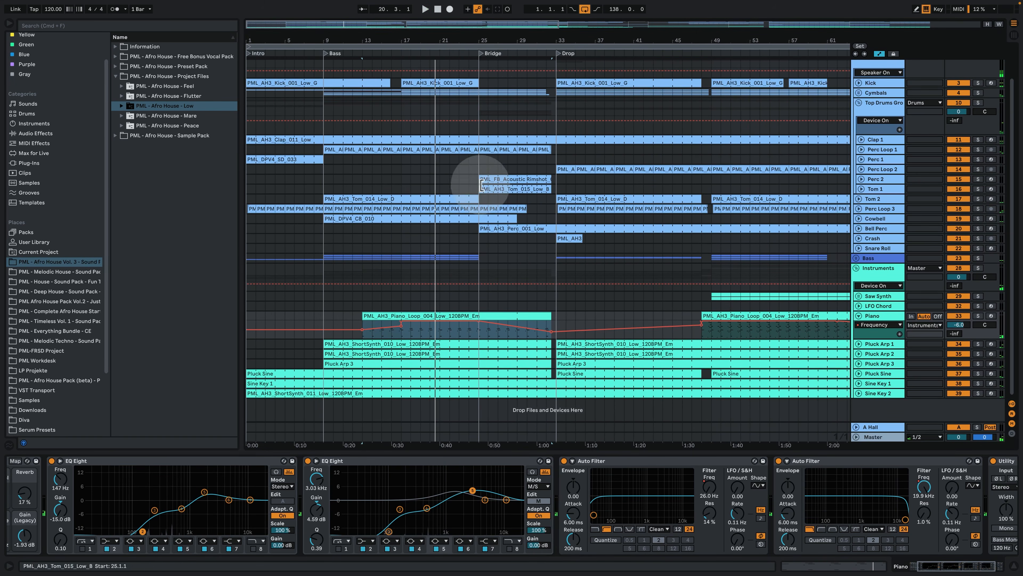
click(480, 168)
scroll(488, 223, up, 2)
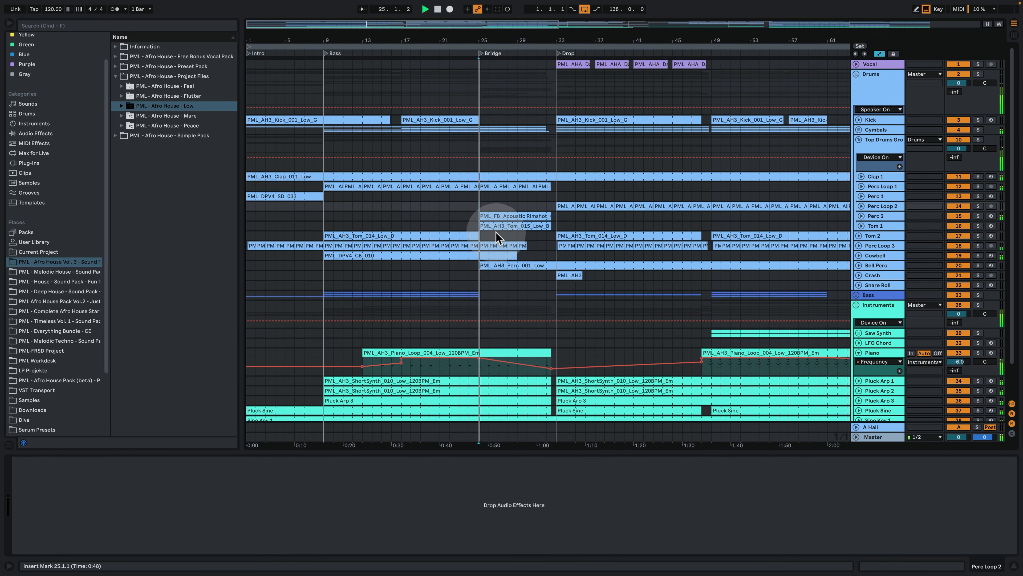
scroll(496, 234, down, 2)
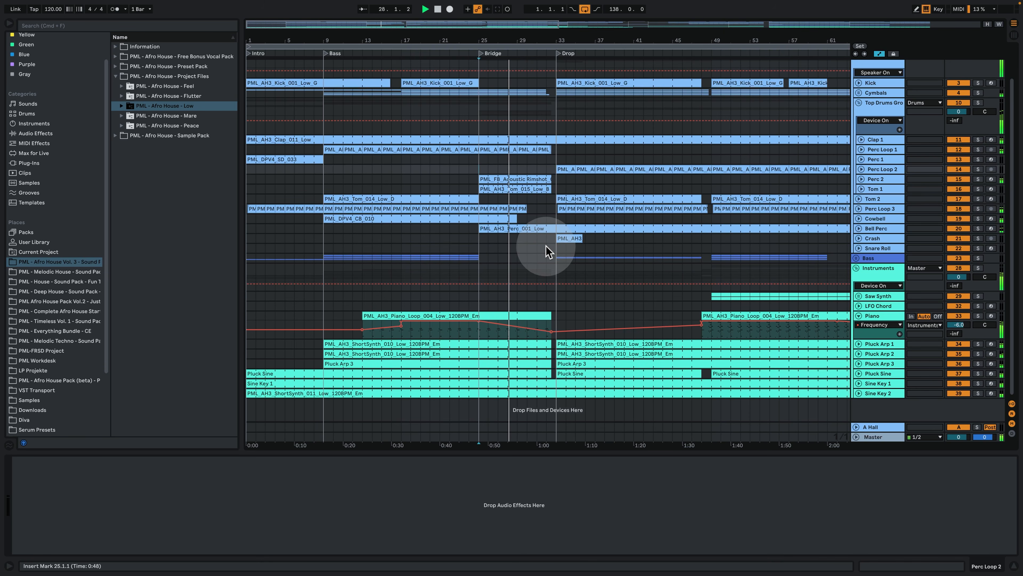
scroll(564, 298, up, 2)
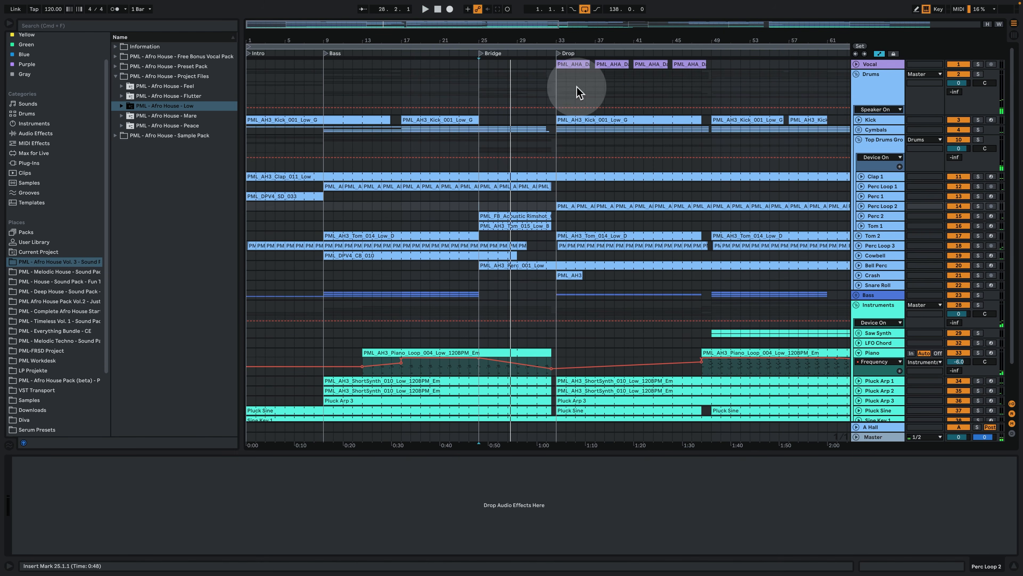
Step: Expand the Vocal track and show its device chain while playing the first Drop from bar 33
drag(566, 44, 566, 39)
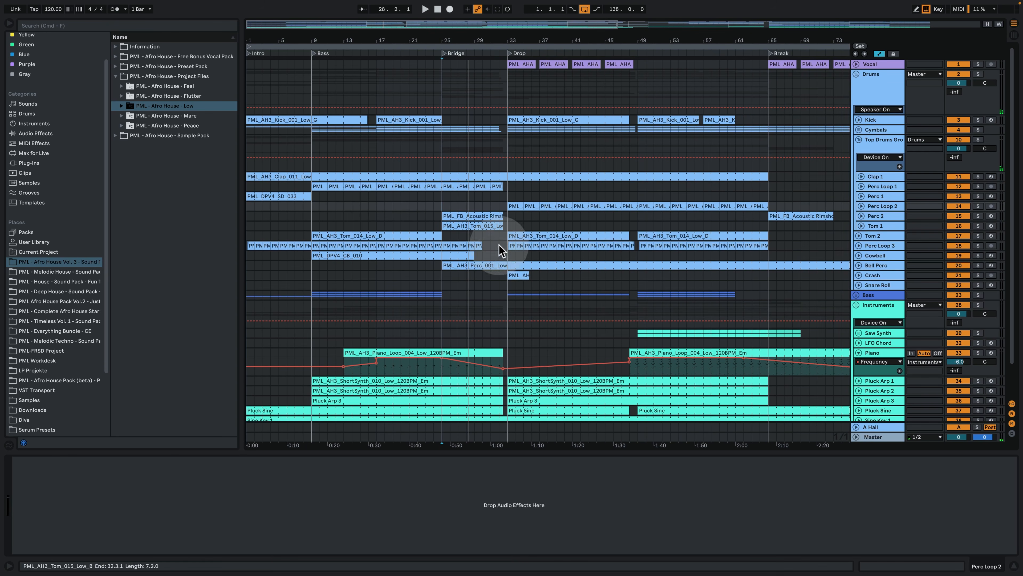
click(857, 64)
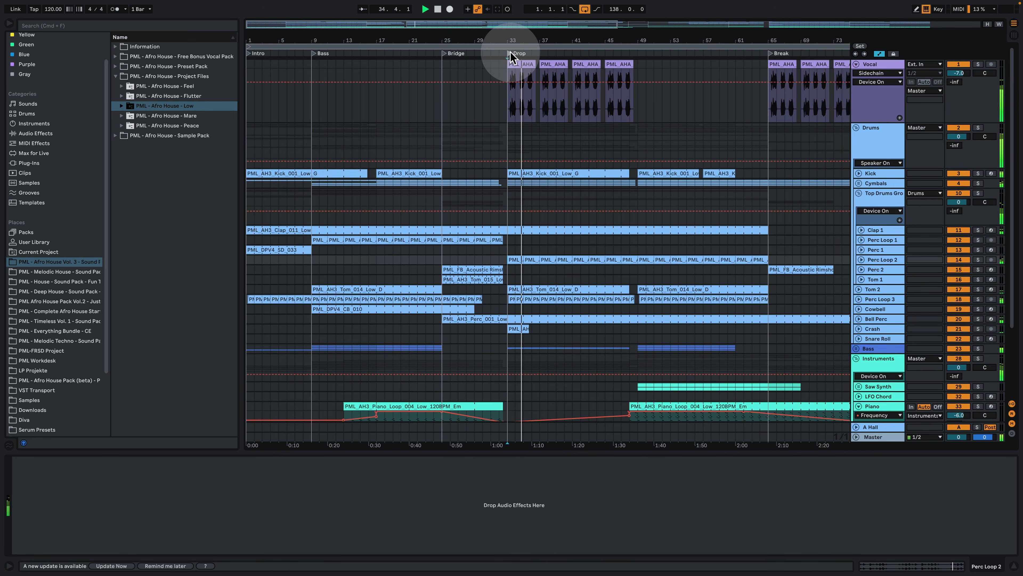
click(878, 66)
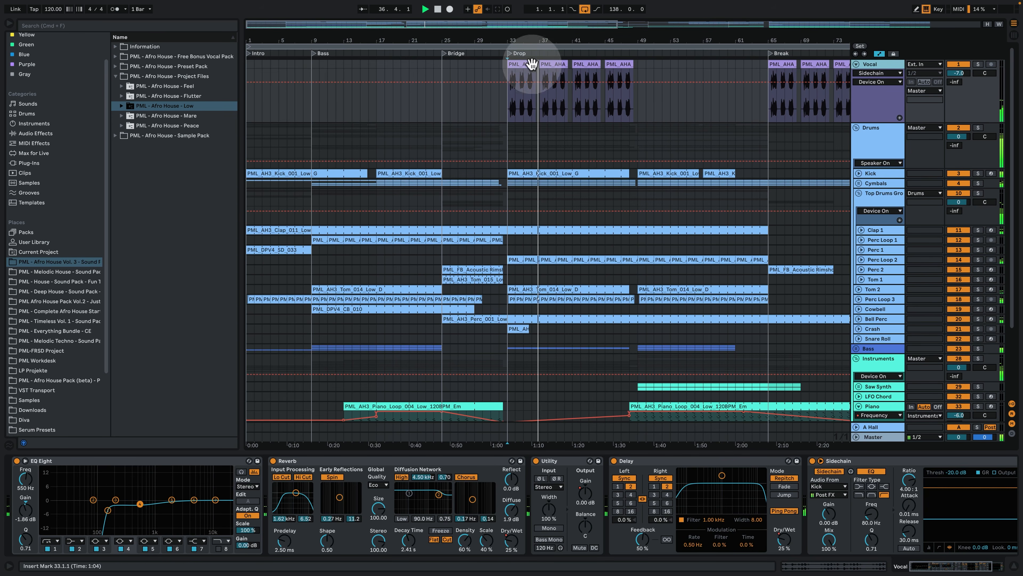
drag(550, 38, 550, 22)
key(space)
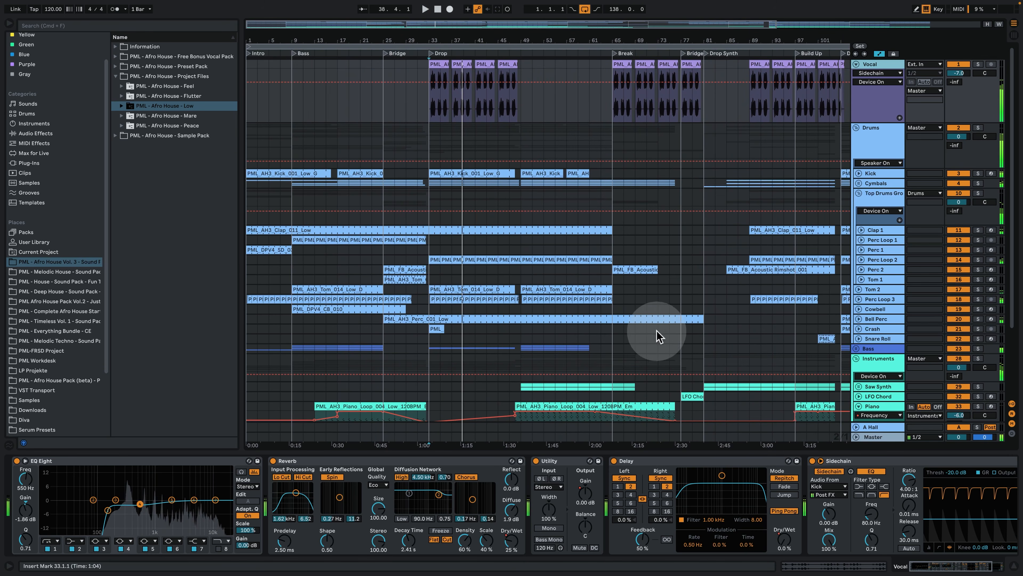
Step: Hide the device view and play the second half of the first Drop from bar 49
click(1015, 567)
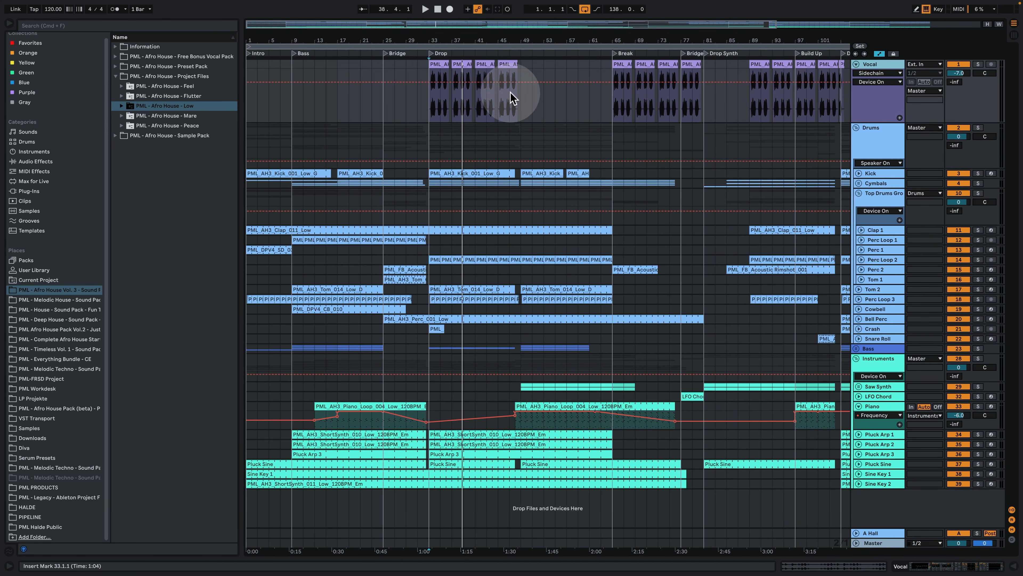
drag(530, 38, 520, 81)
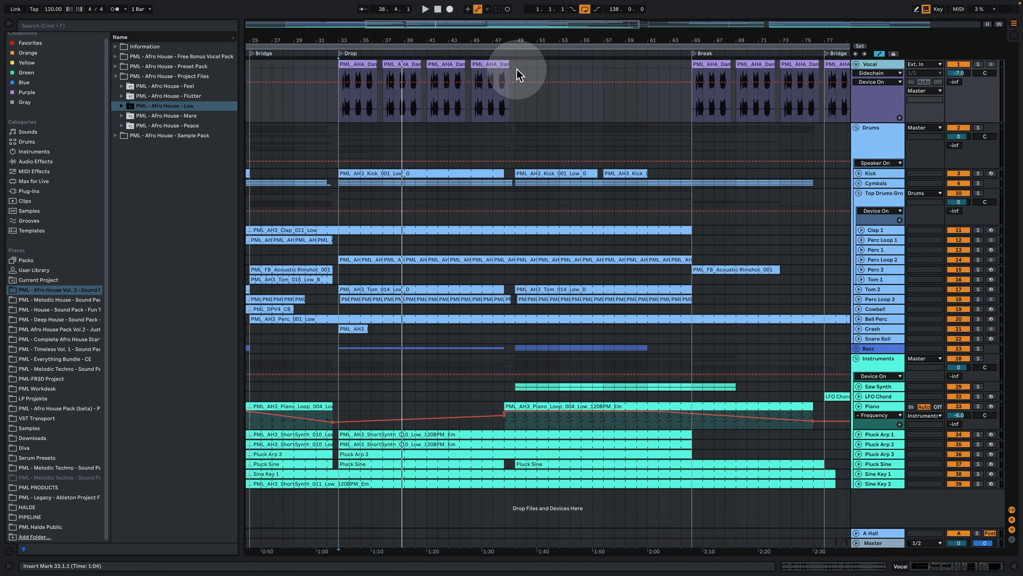
click(519, 75)
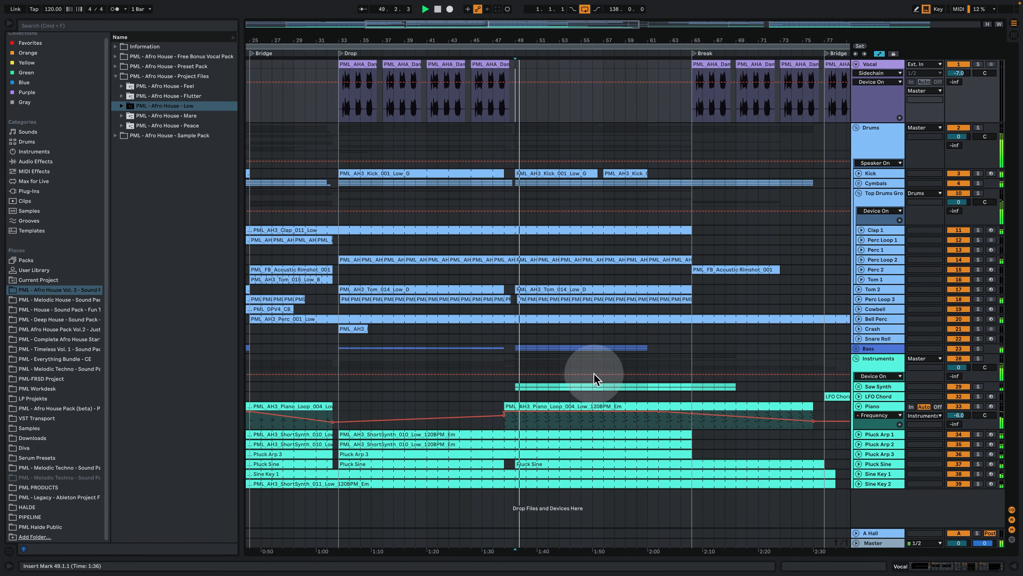
Step: Play the Break from bar 65 and expand the Saw Synth group
drag(587, 40, 471, 4)
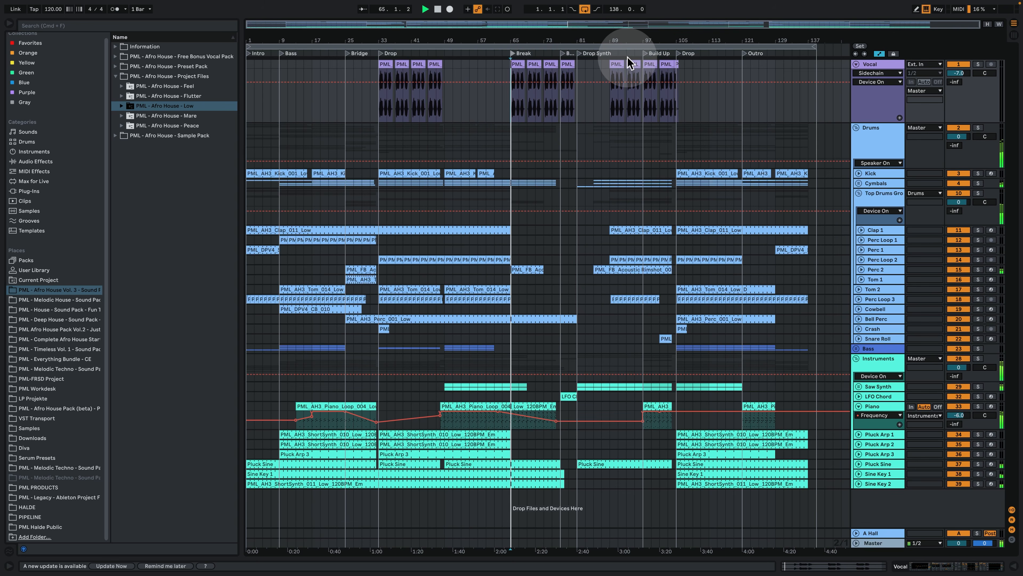
key(space)
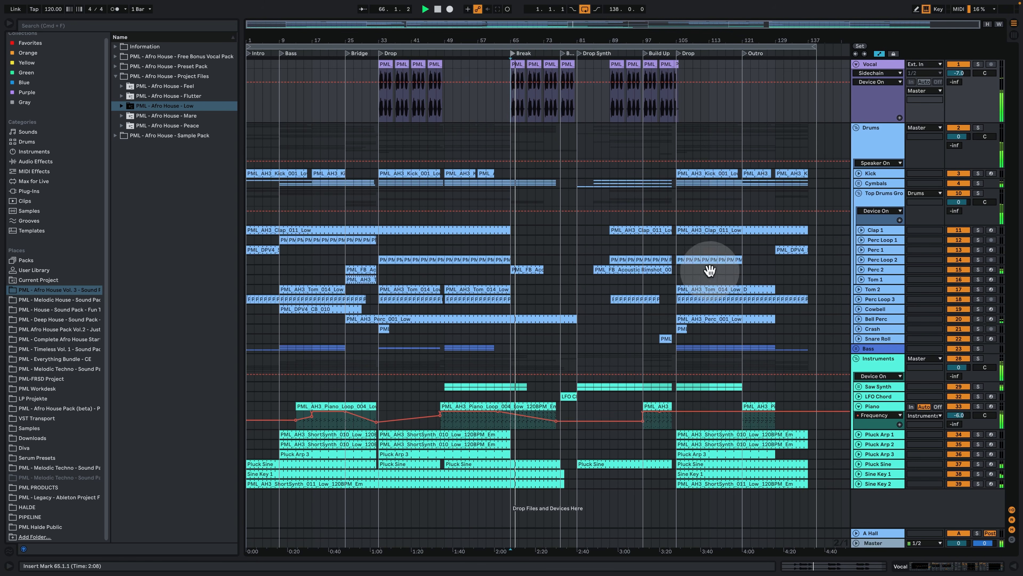
click(859, 386)
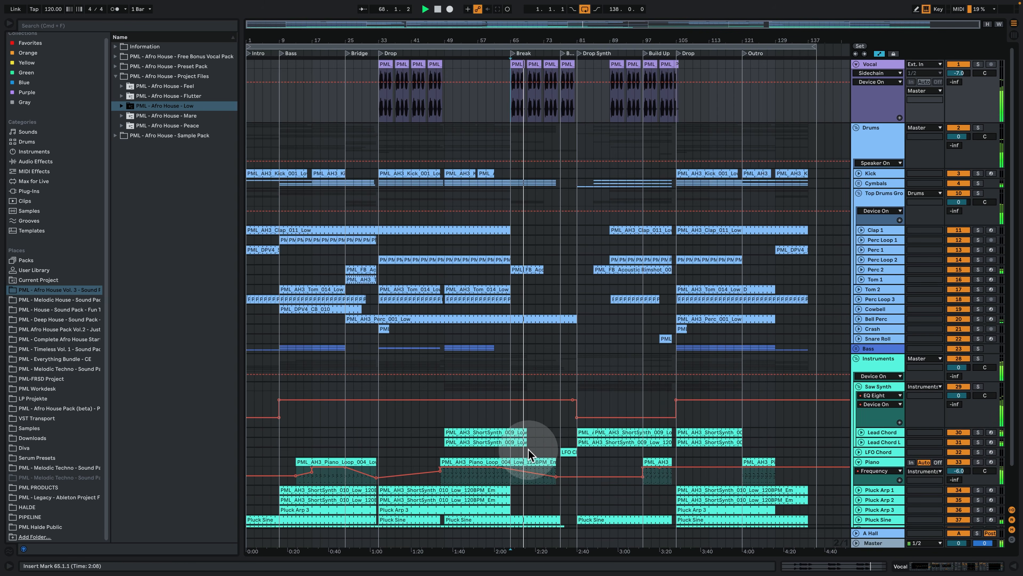
key(space)
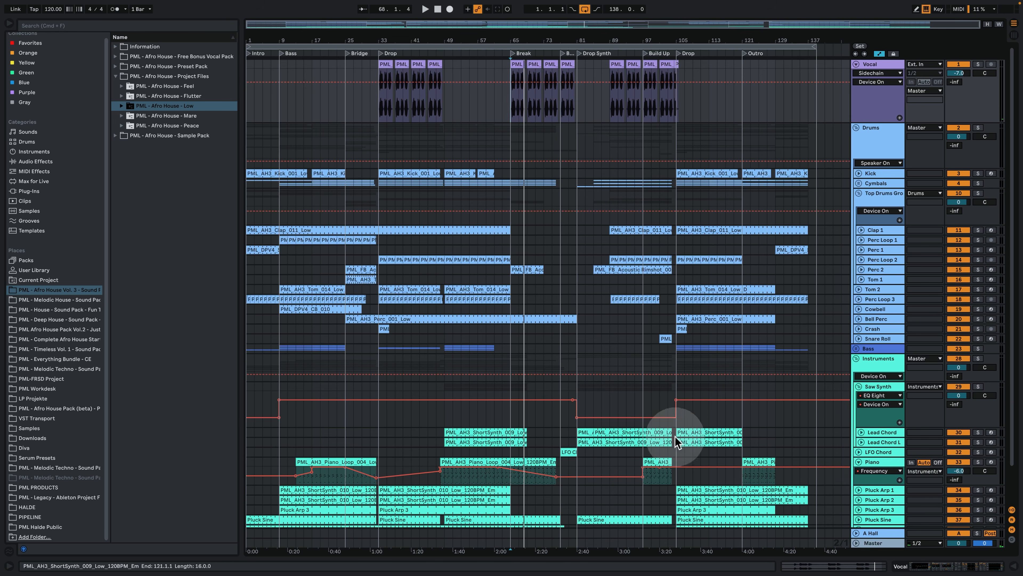
key(space)
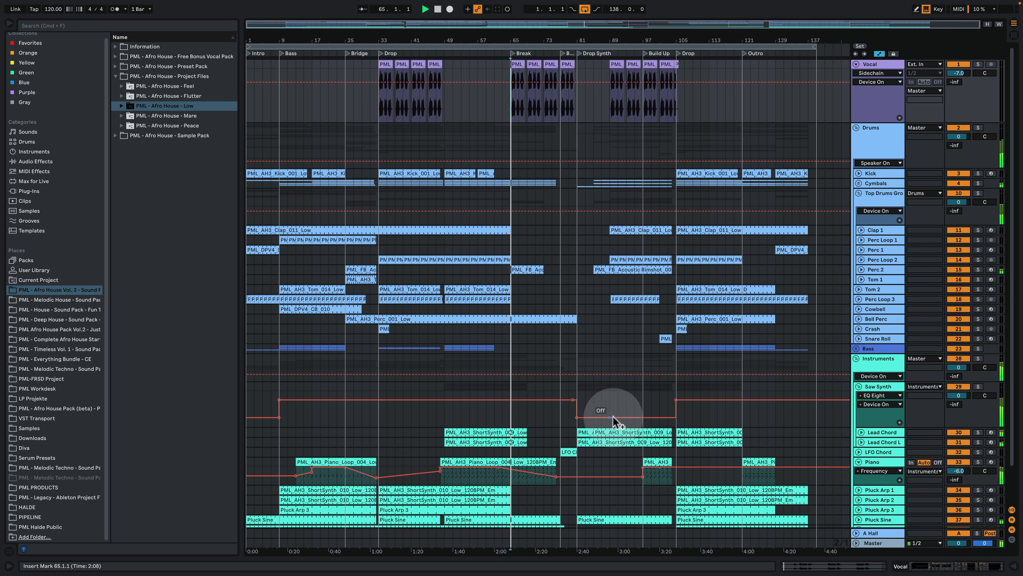
Step: Examine the MIDI notes of the first Lead Chord clip and show the track's device chain
double_click(515, 432)
click(615, 334)
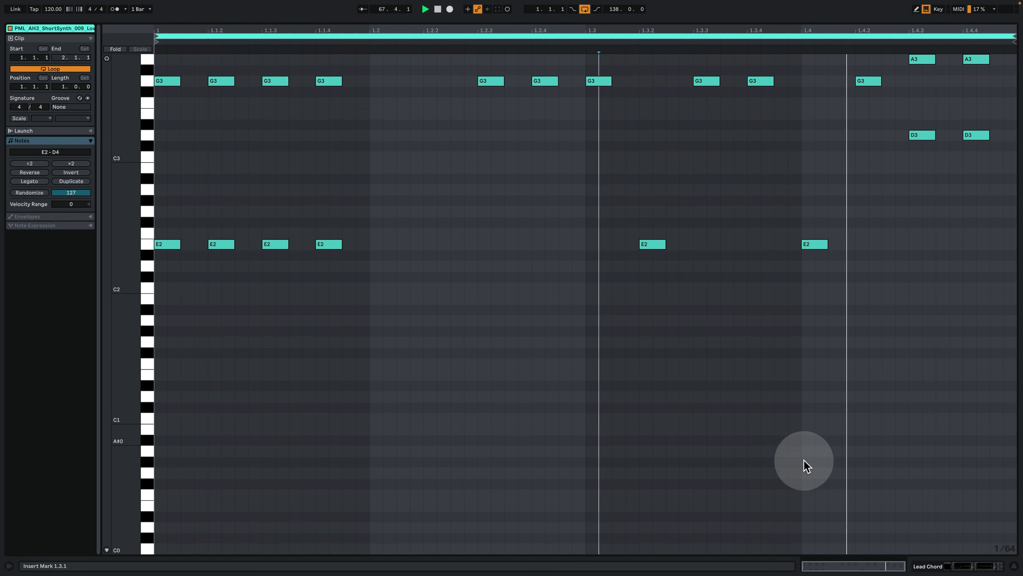
click(951, 562)
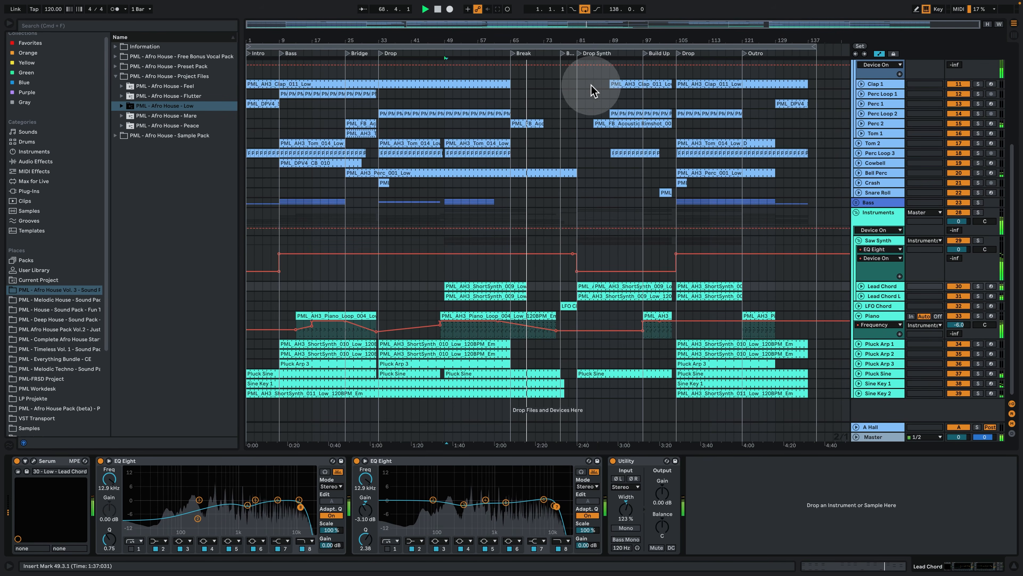
key(space)
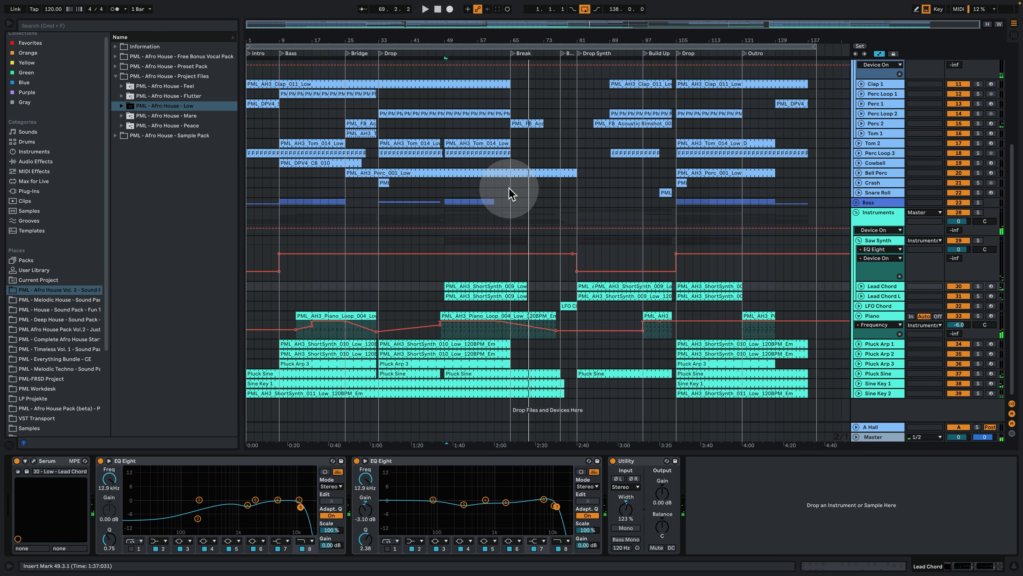
Step: Set the playback start to bar 77, at the Bridge before Drop Synth
scroll(545, 202, up, 5)
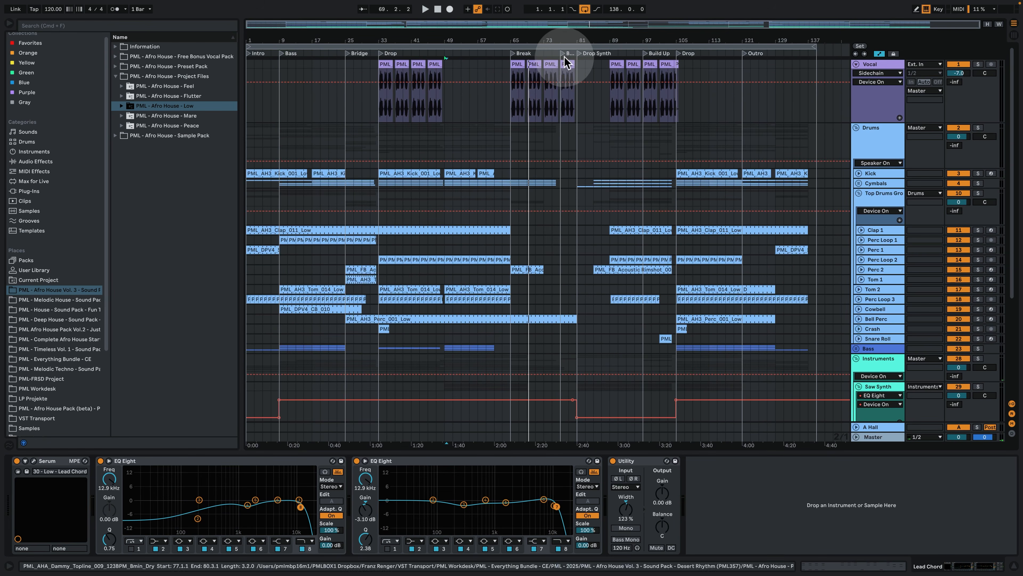
drag(568, 39, 568, 64)
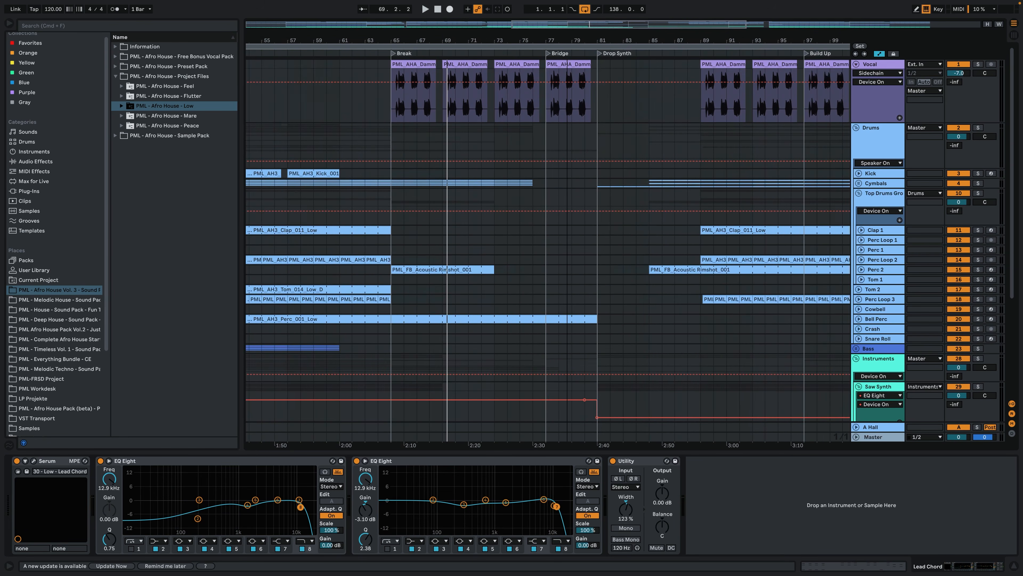
click(549, 57)
scroll(585, 171, down, 3)
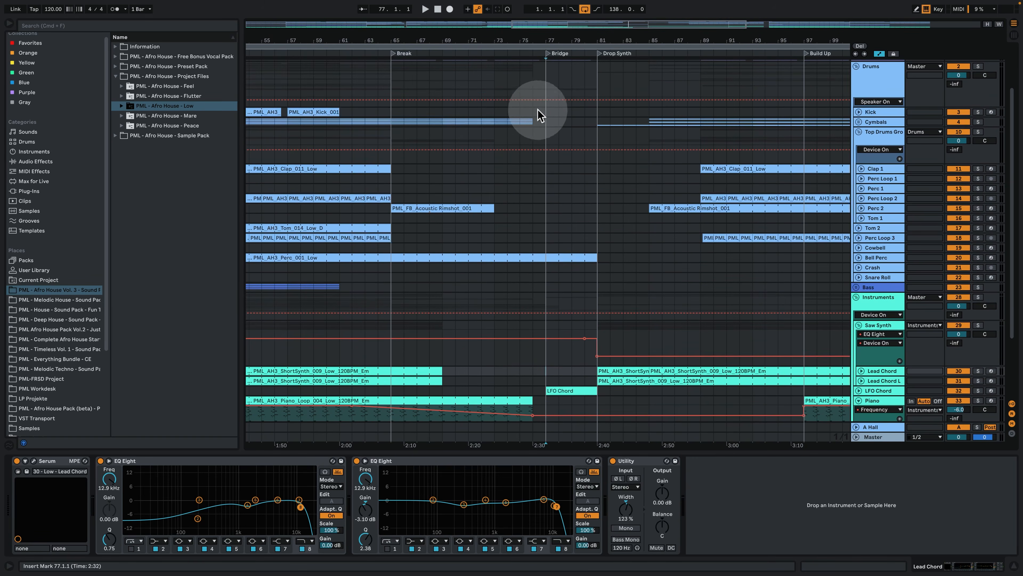
Step: Unfold the LFO Chord track and play the Bridge from bar 79 into the Drop Synth
scroll(574, 239, down, 2)
click(861, 329)
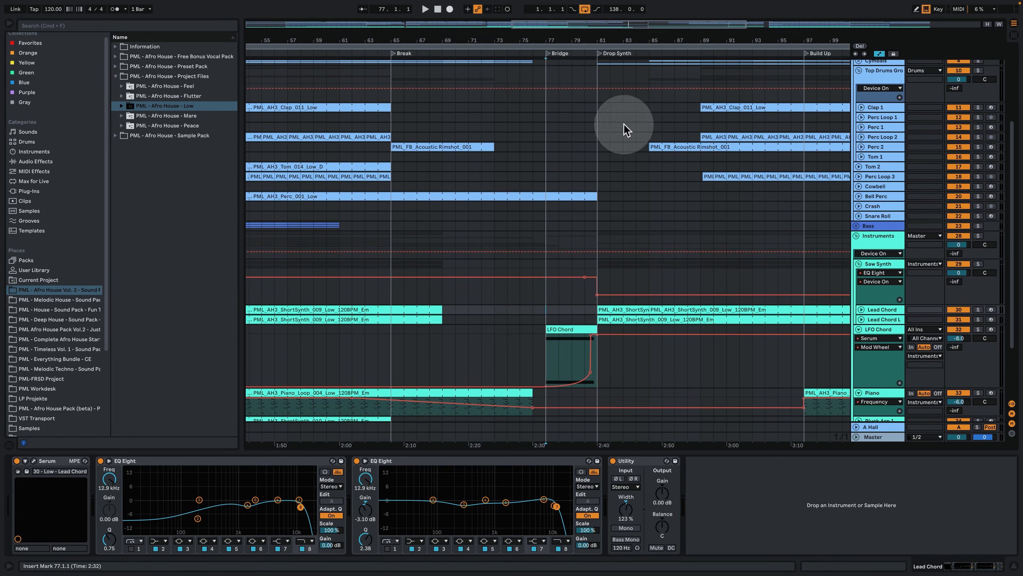
click(568, 357)
key(space)
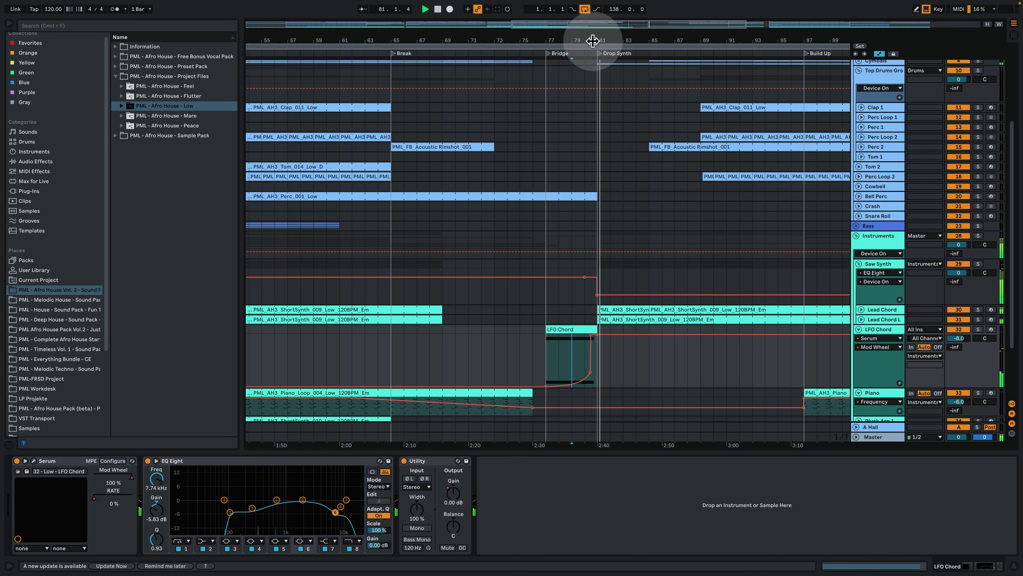
Step: Examine the MIDI notes and device chain of the first Lead Chord clip in the Drop Synth, and stop playback
drag(595, 39, 595, 14)
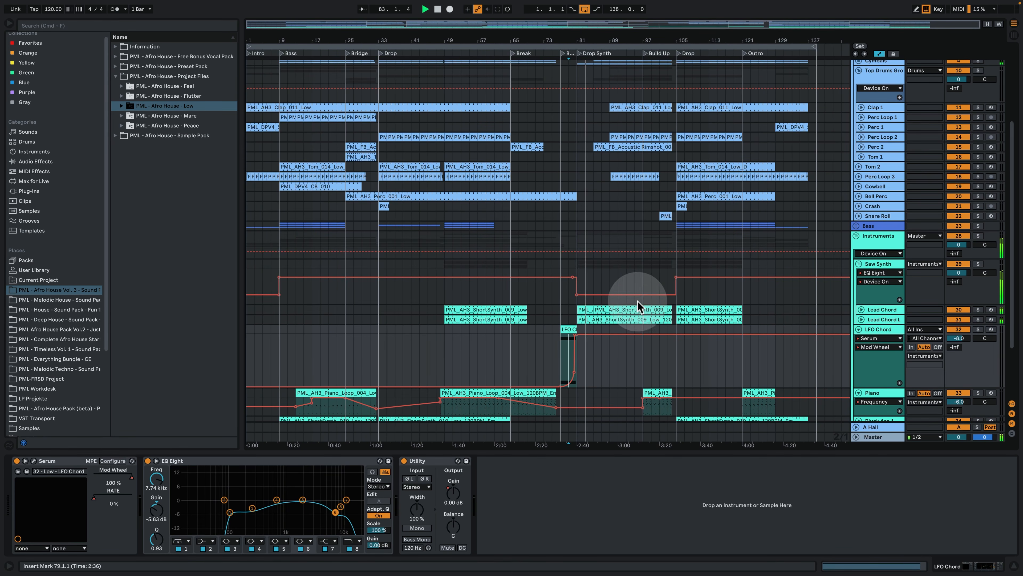
click(583, 311)
double_click(583, 310)
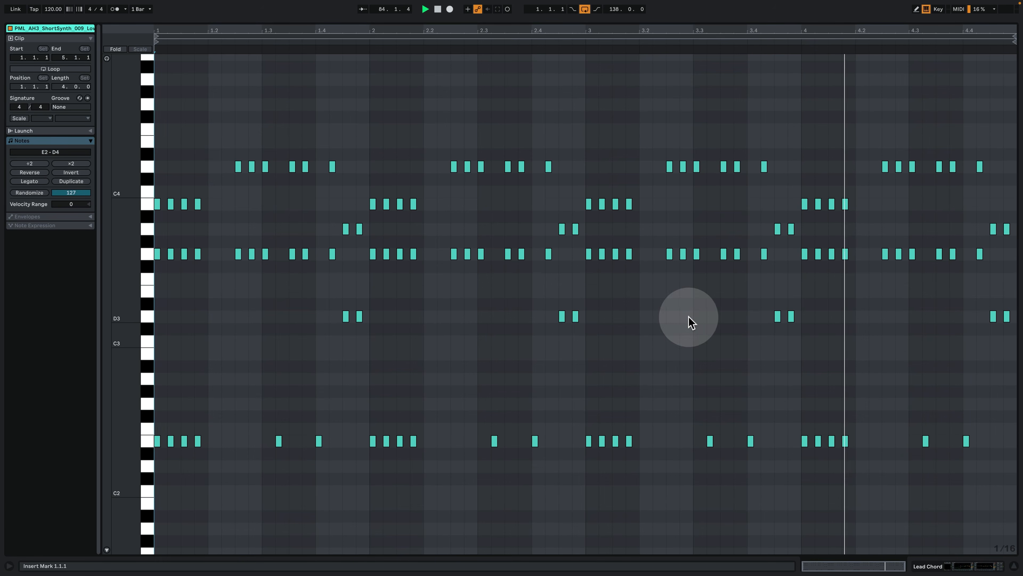
click(964, 564)
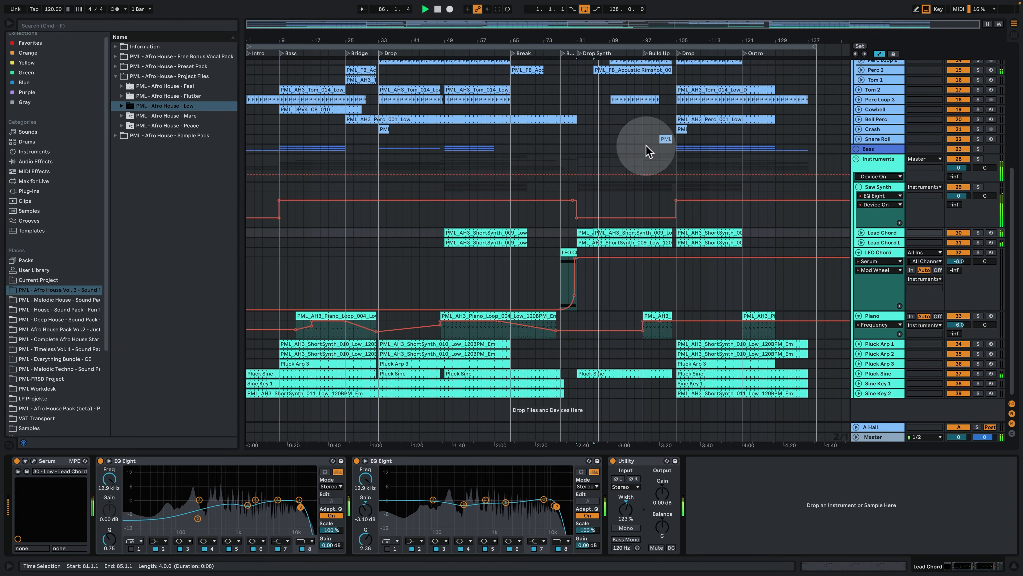
click(1014, 565)
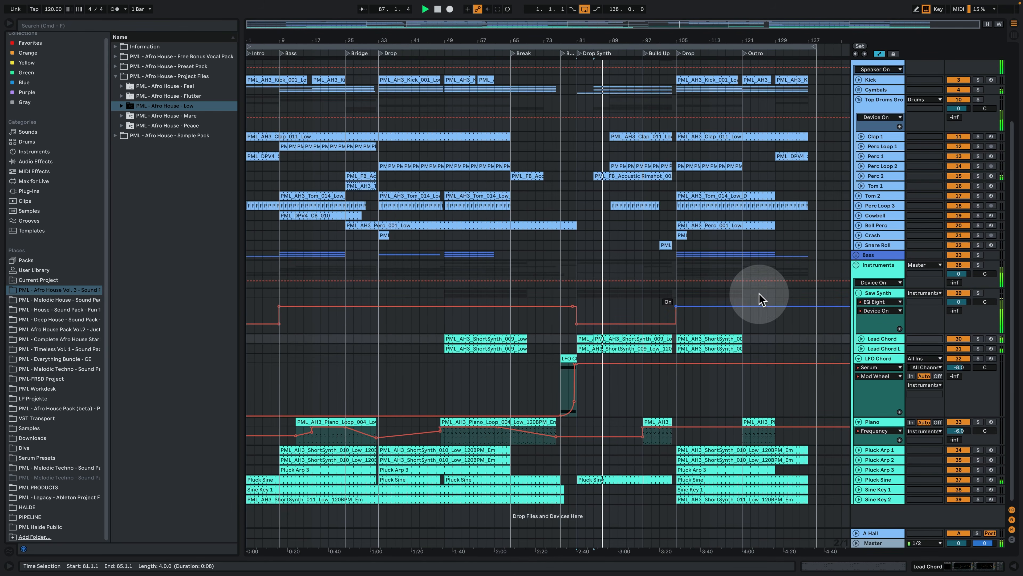
key(space)
Step: Play the Drop Synth section from bar 89 and again from bar 93
scroll(687, 266, up, 5)
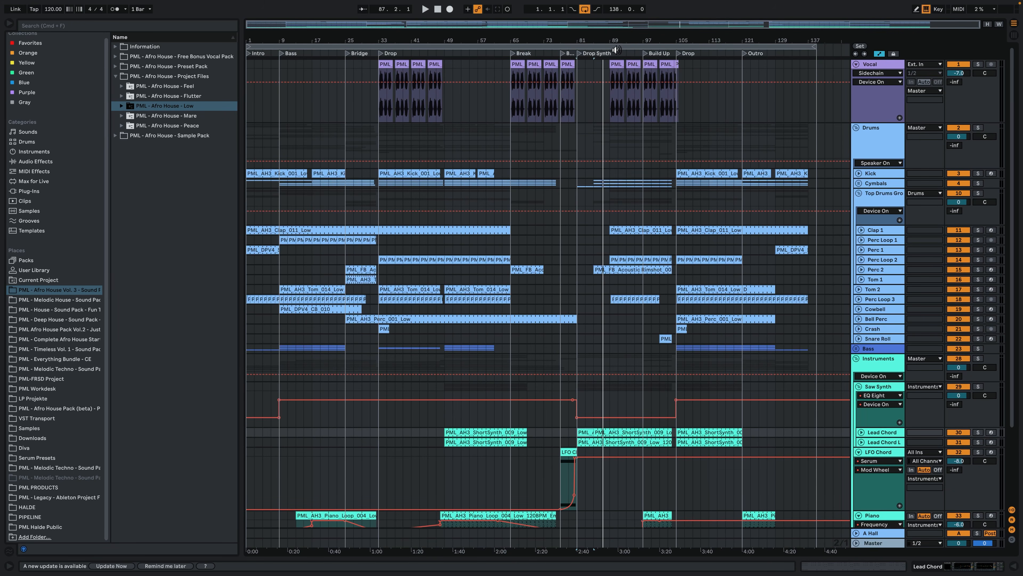
drag(617, 42, 593, 187)
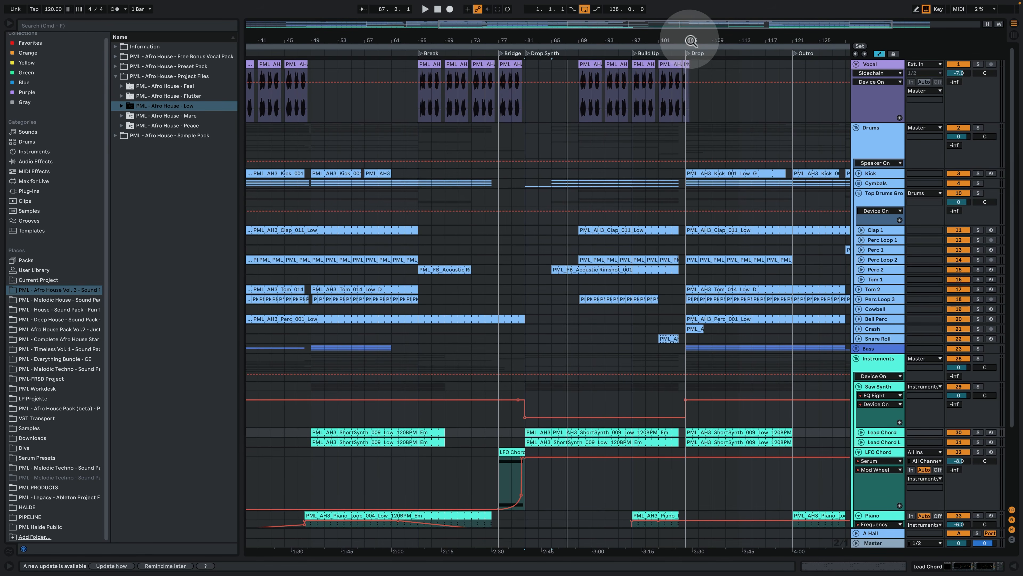
drag(691, 40, 643, 71)
click(556, 125)
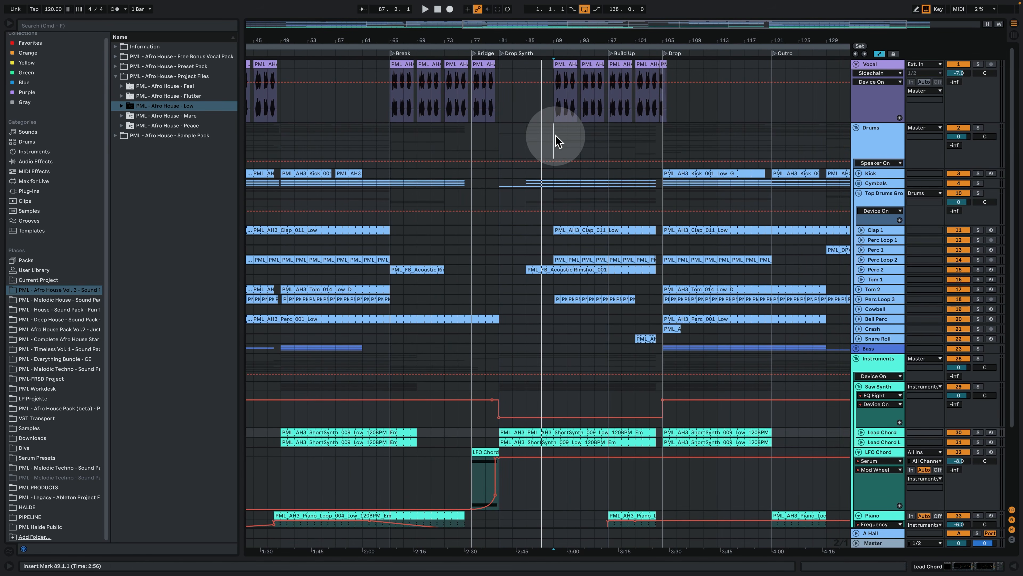
key(space)
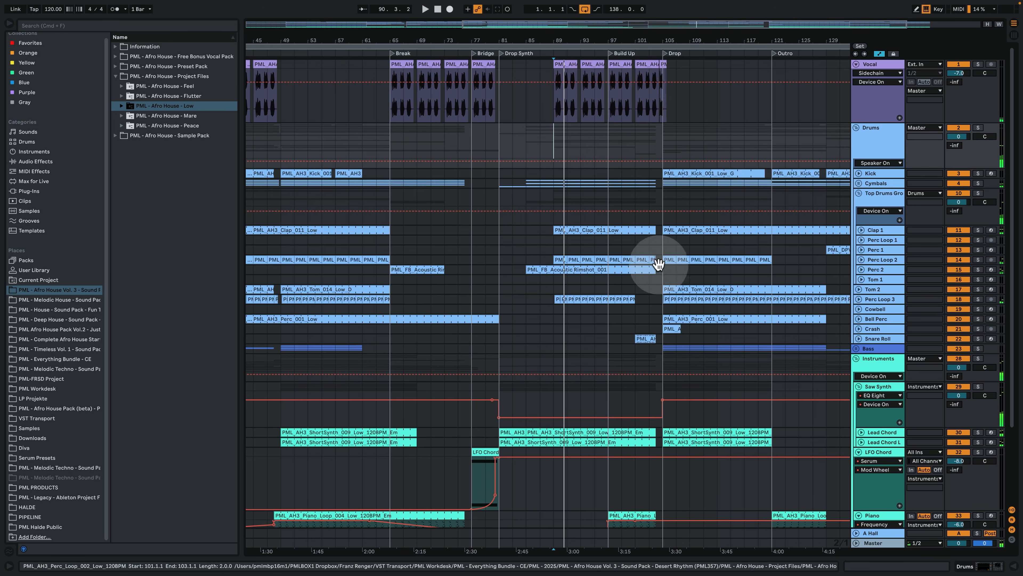
click(584, 132)
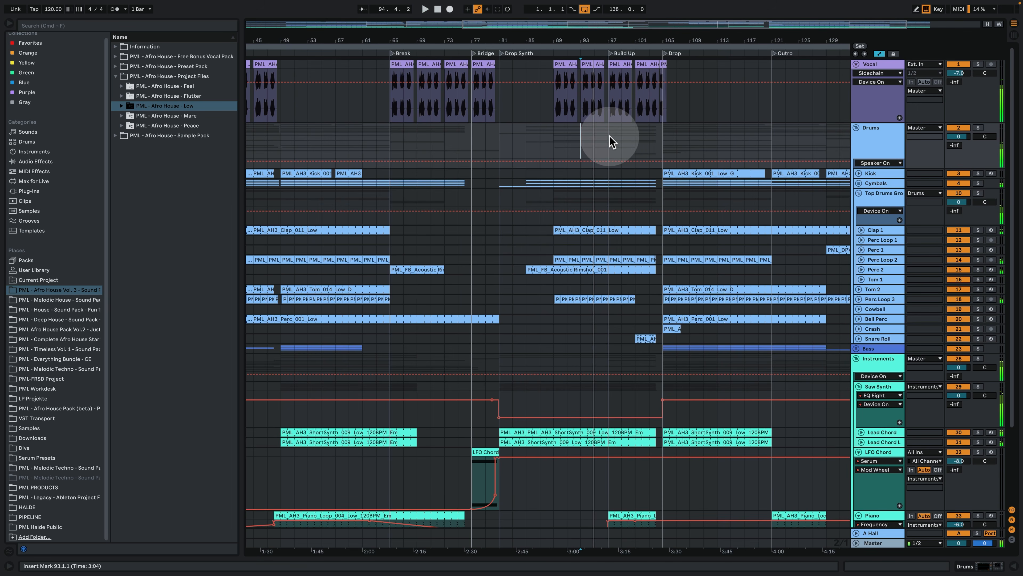
Step: Play the Build Up from bar 97 and reduce the height of the LFO Chord track
scroll(665, 256, down, 3)
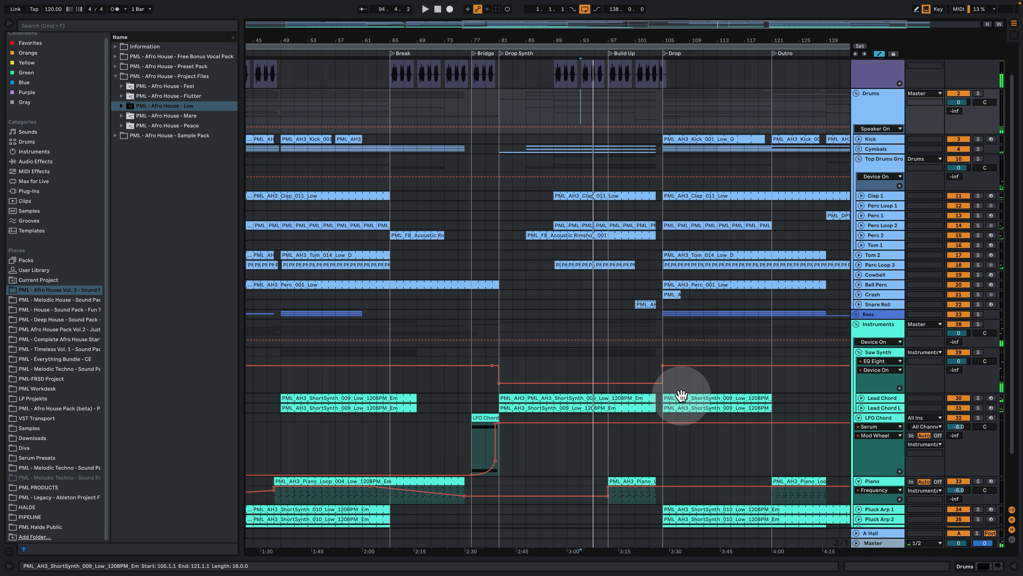
click(608, 114)
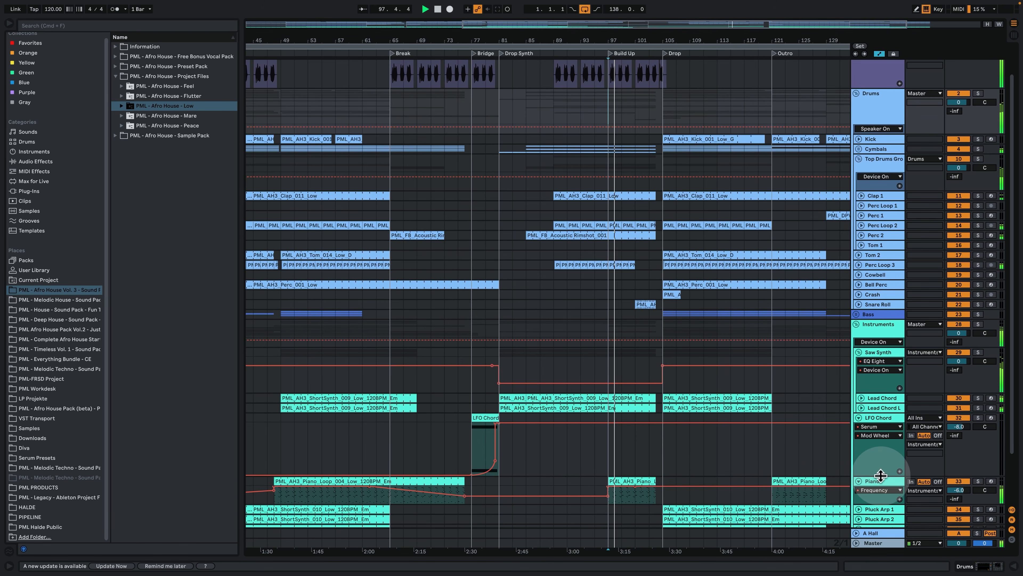
drag(881, 476, 880, 449)
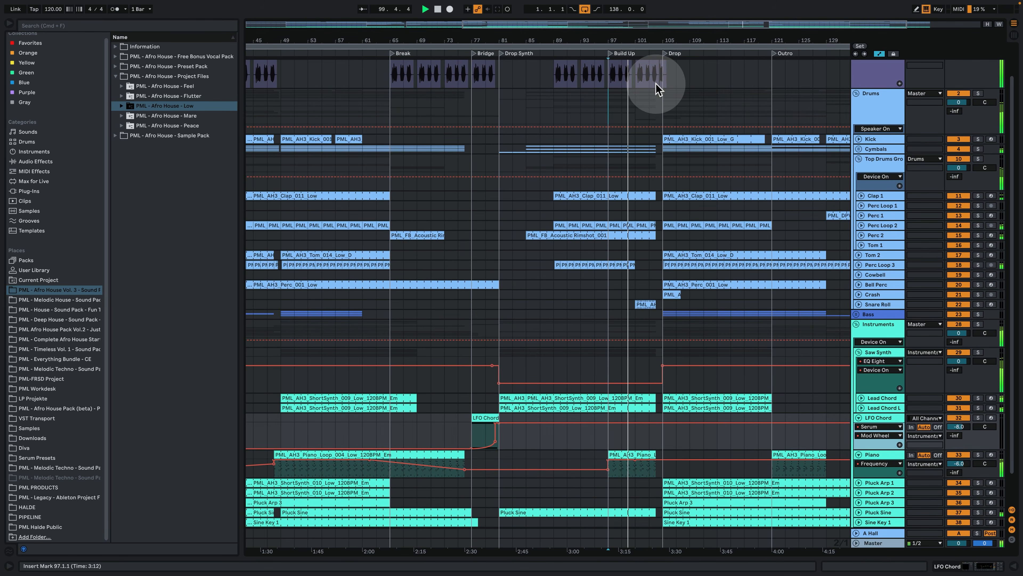
Step: Play the end of the Build Up from bar 103 into the final Drop, with the whole arrangement in view
click(650, 92)
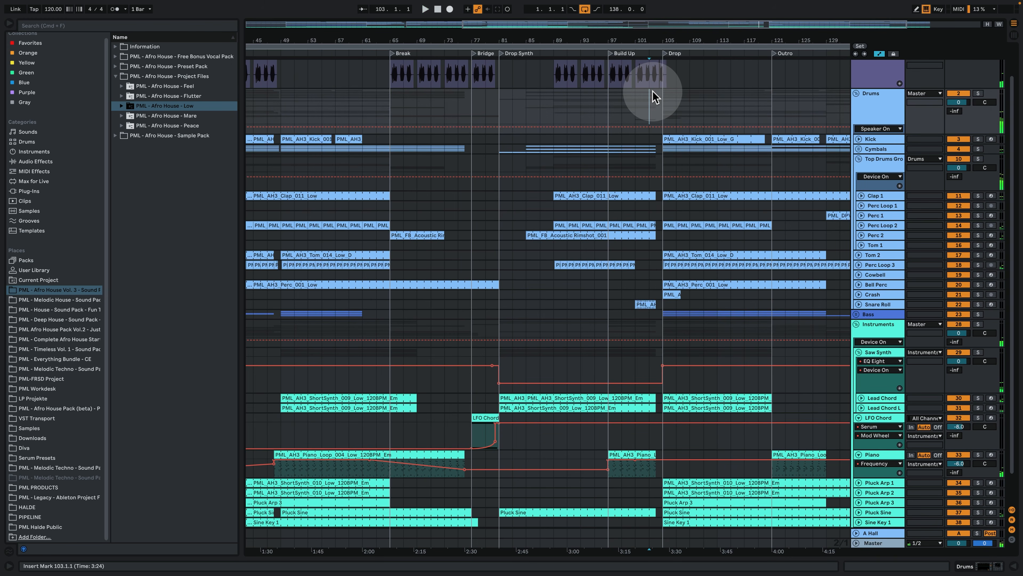
key(space)
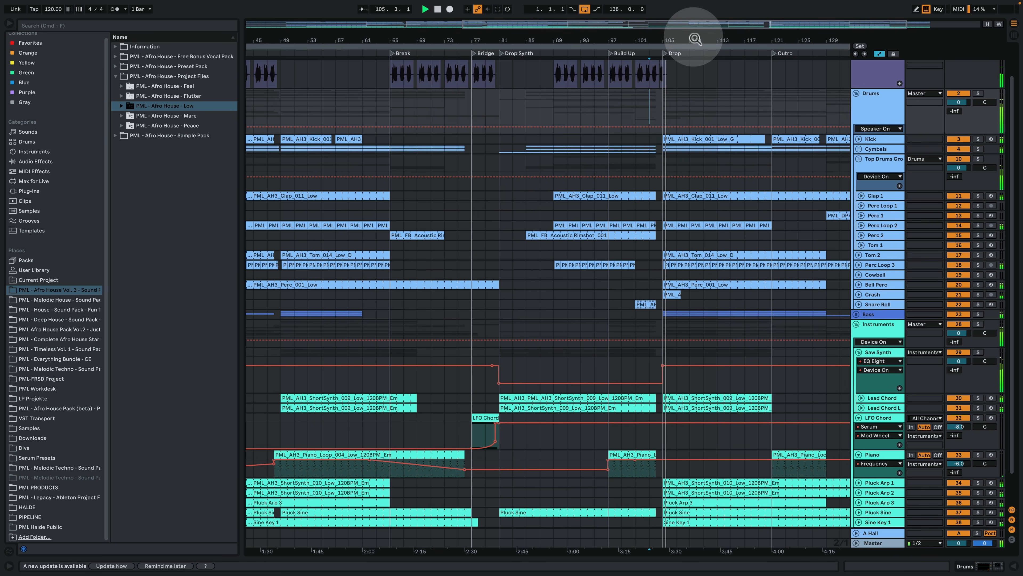
drag(695, 39, 695, 12)
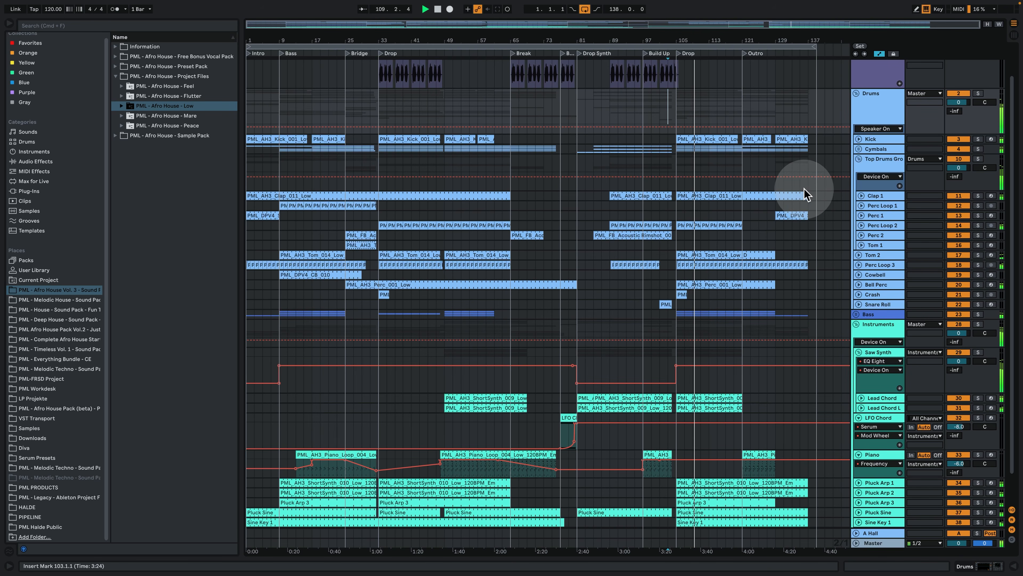
Step: Play the Outro from bar 121 and again from bar 129, and reduce the height of the Vocal track
click(879, 351)
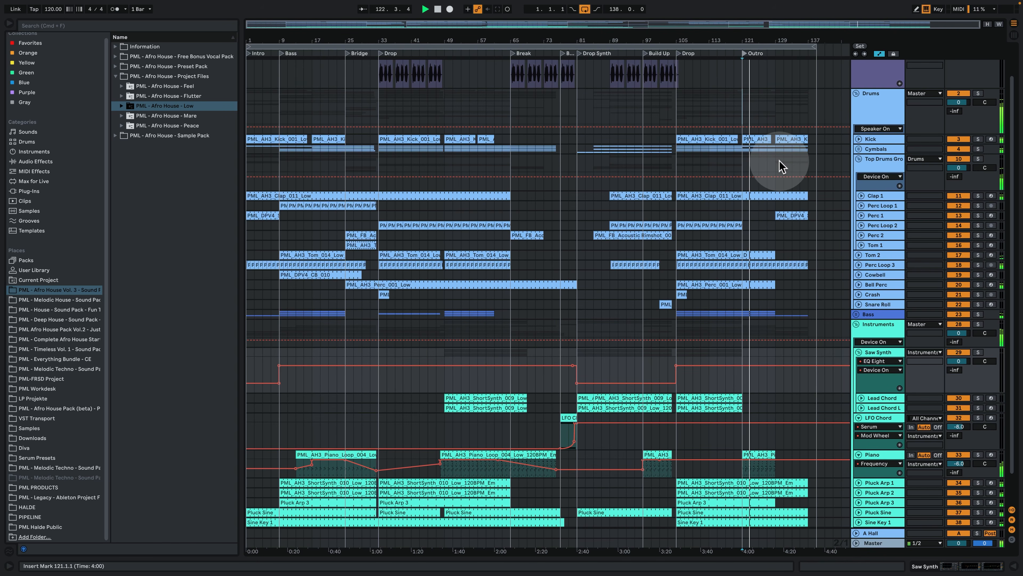
scroll(764, 237, down, 2)
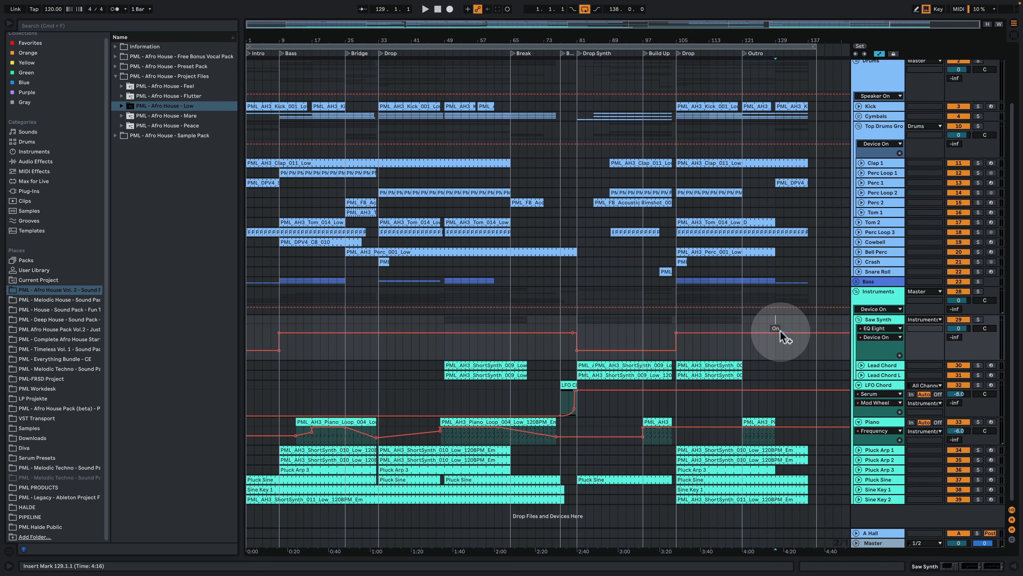
key(space)
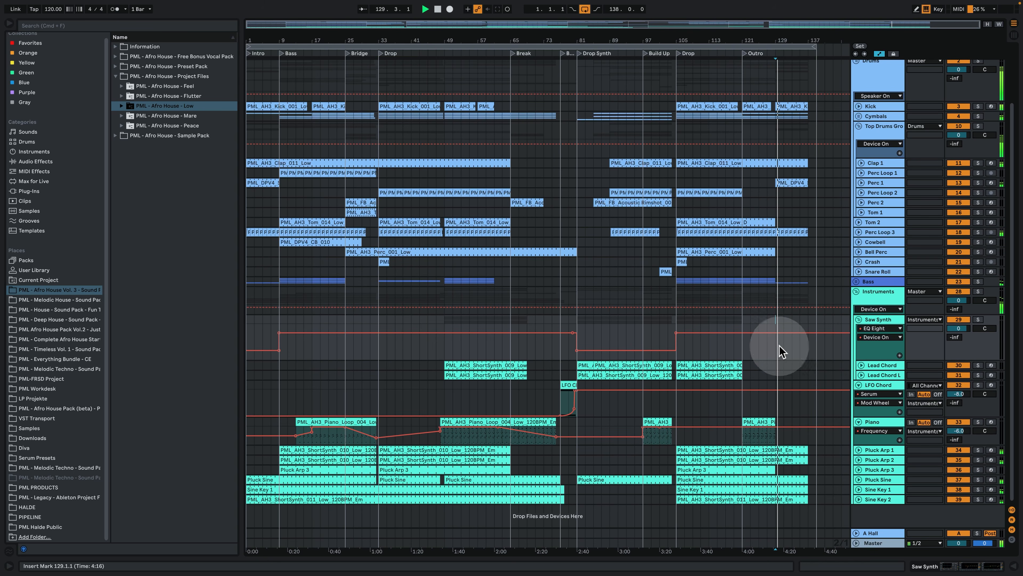
scroll(782, 348, up, 4)
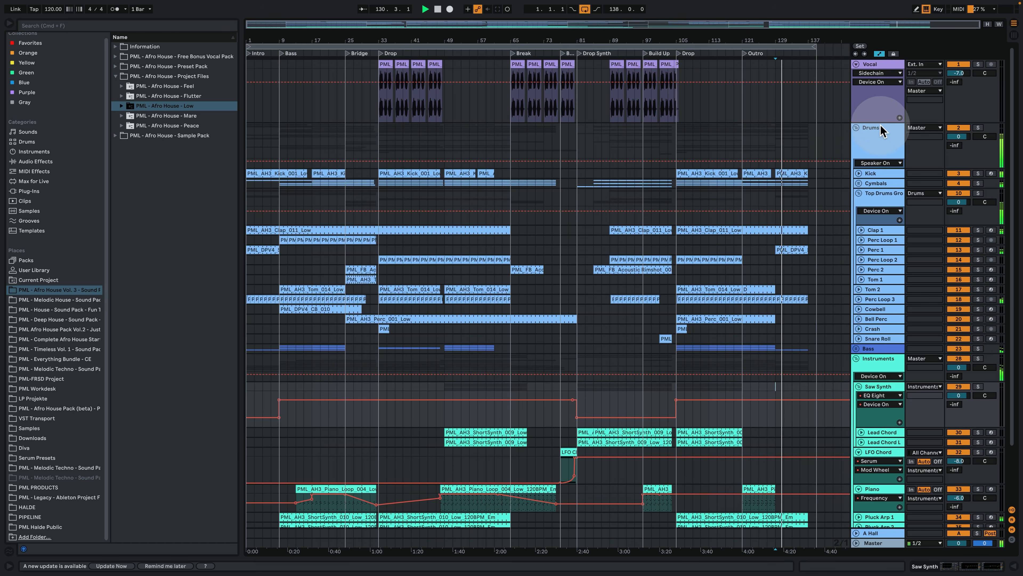
drag(879, 123, 883, 86)
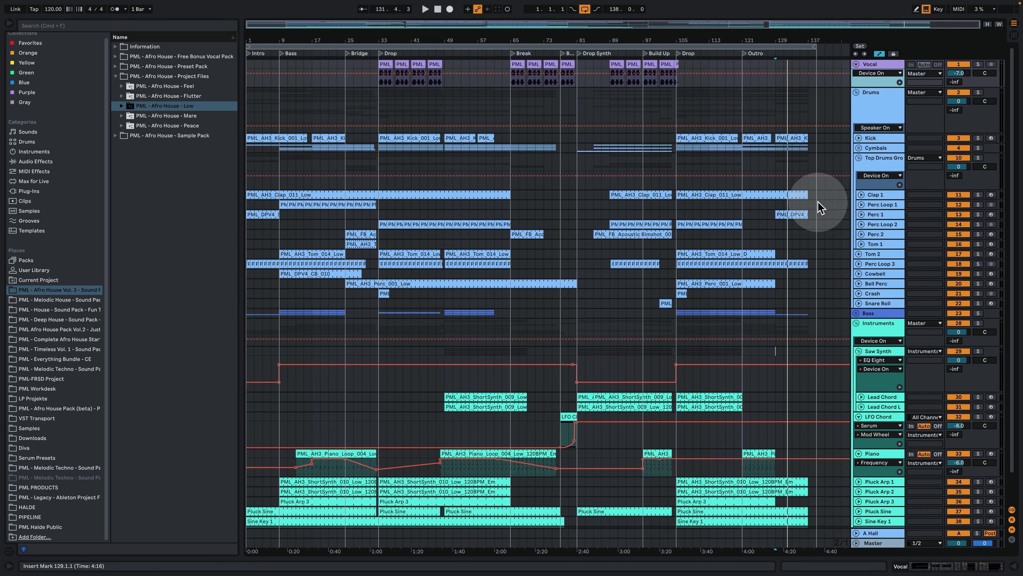
Step: Solo the Drums group and play the final Drop from bar 105
click(875, 102)
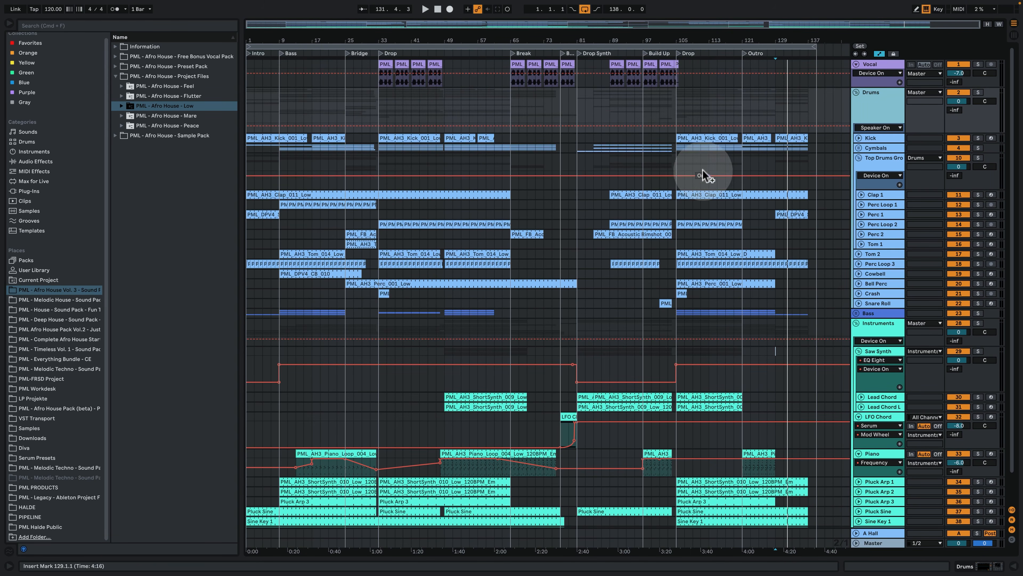
click(677, 113)
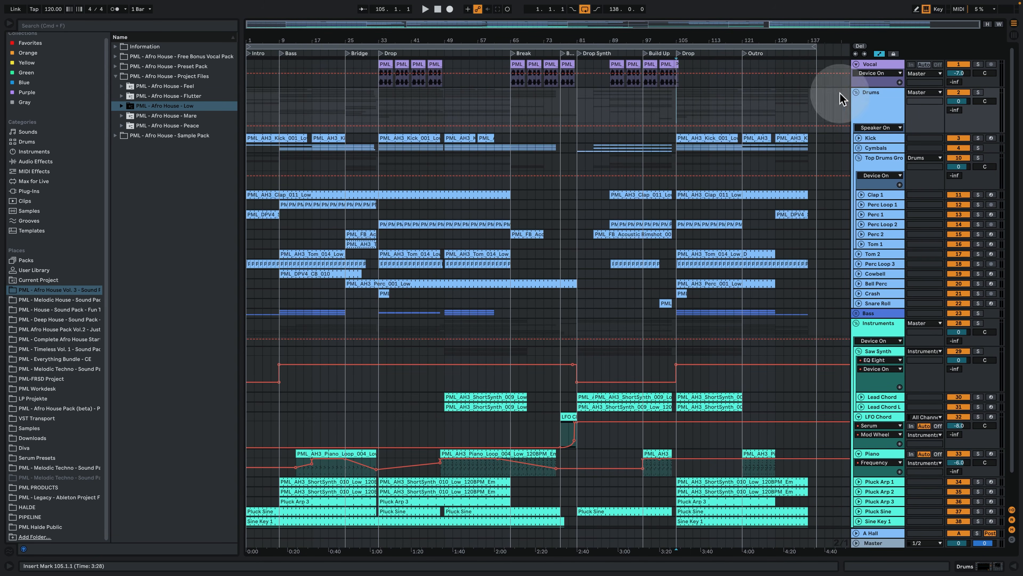
click(978, 93)
key(space)
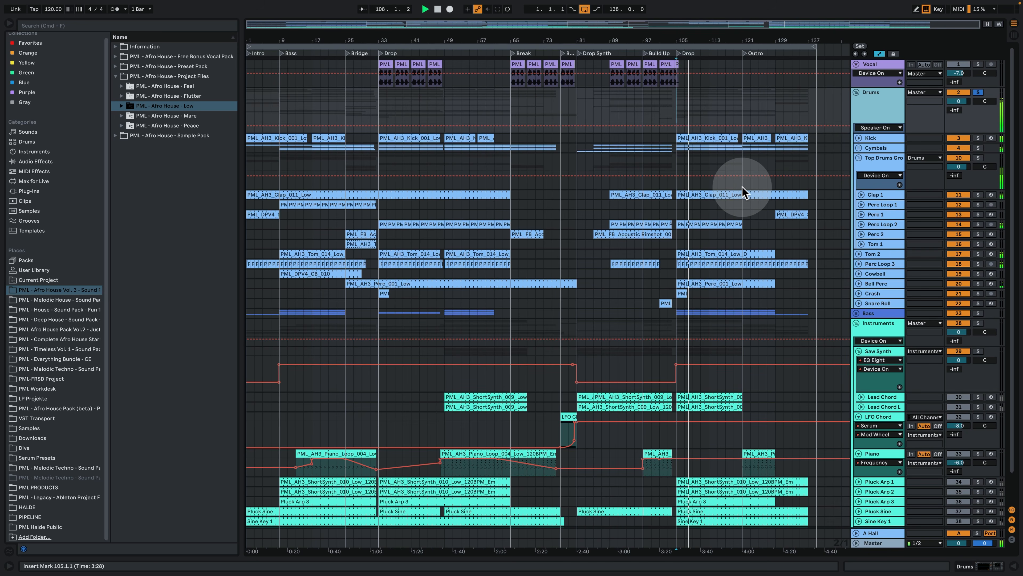
key(space)
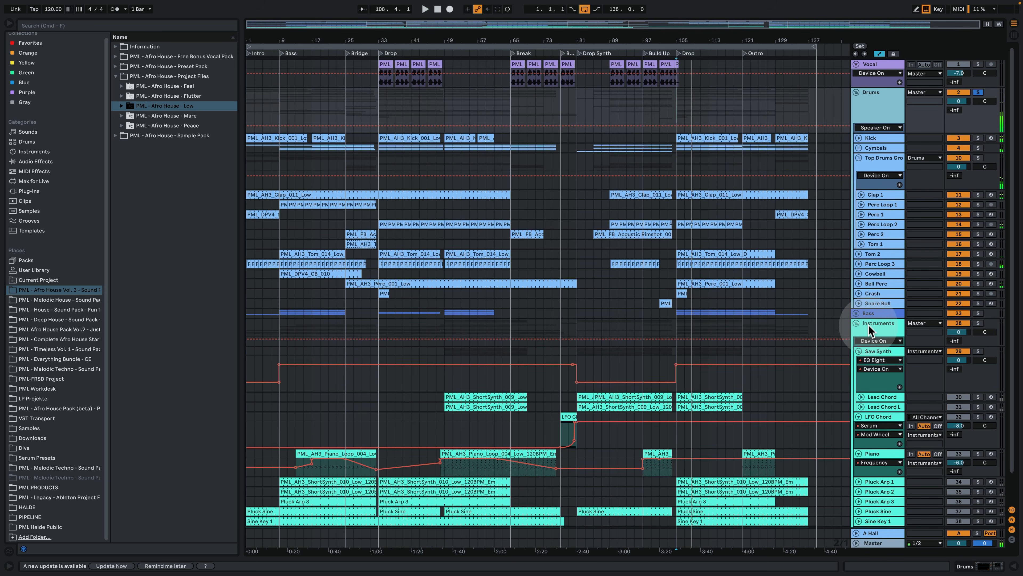
Step: Expand the Bass group, solo it and play its part in the final Drop from bar 105
click(856, 313)
scroll(873, 309, down, 3)
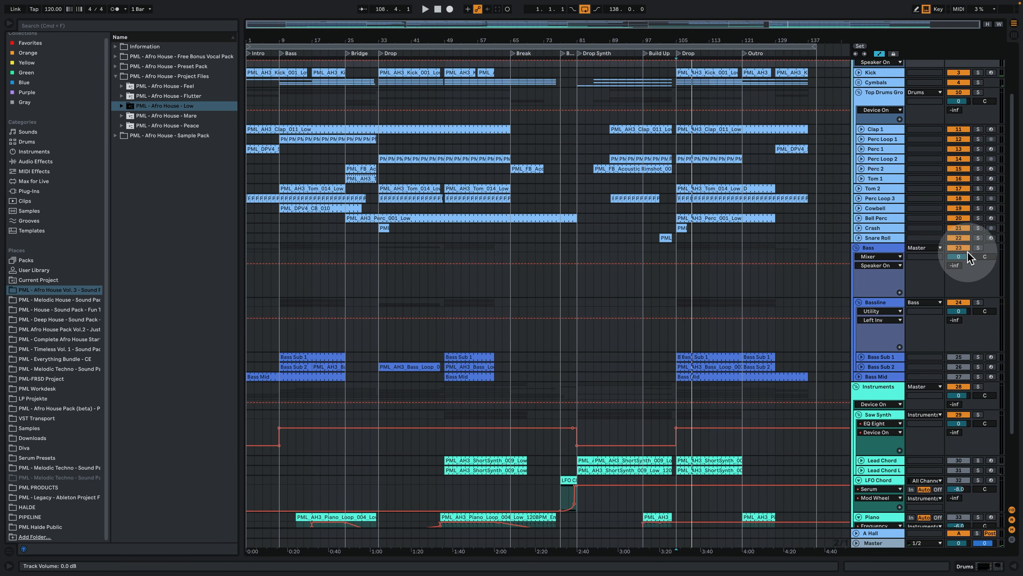
click(978, 248)
click(681, 257)
key(space)
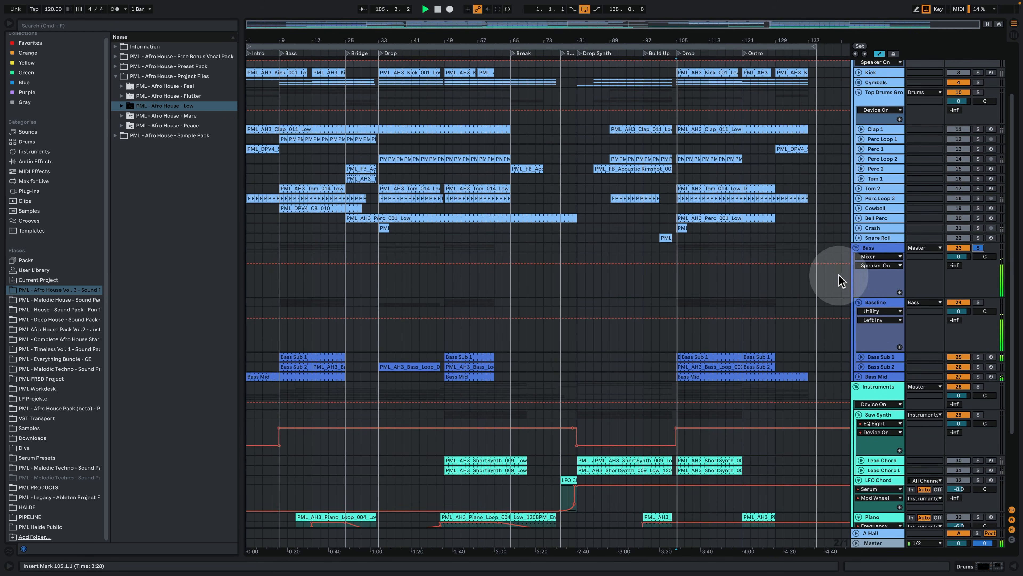
drag(696, 41, 694, 80)
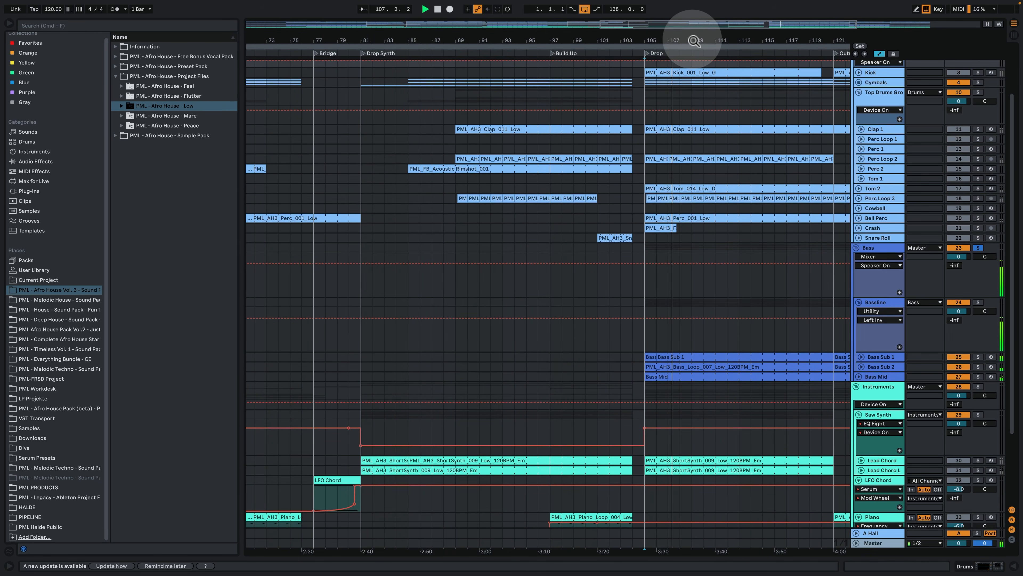
drag(694, 41, 694, 8)
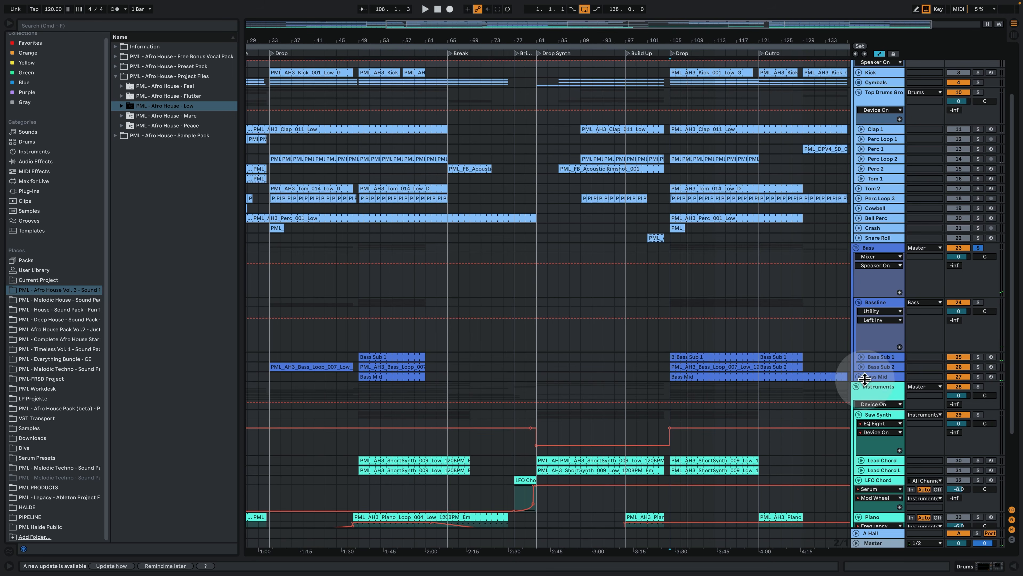
Step: Unfold the Bass Mid track and reduce its height, undoing any accidental change to the tracks
click(882, 377)
click(858, 377)
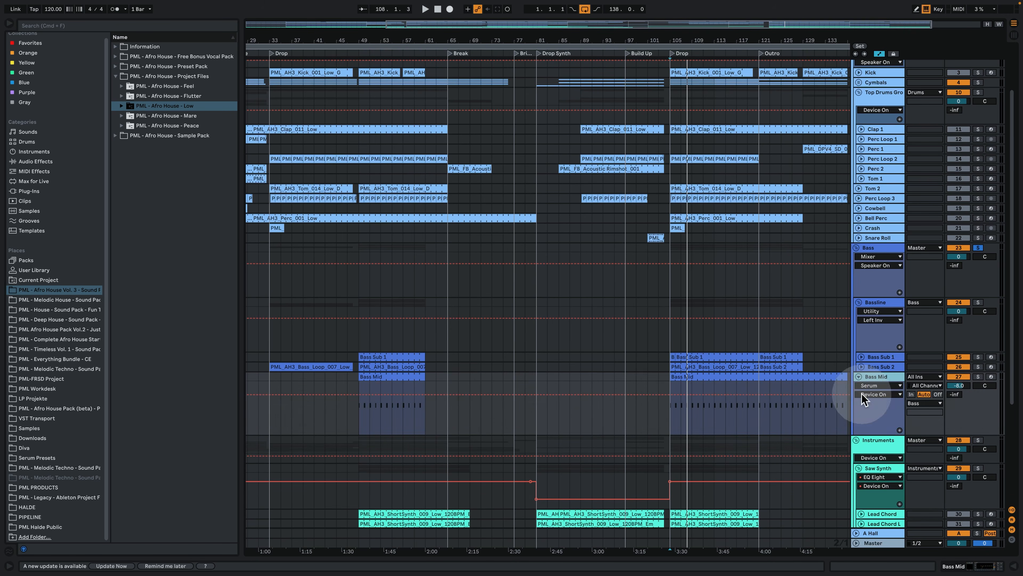
drag(882, 438, 881, 433)
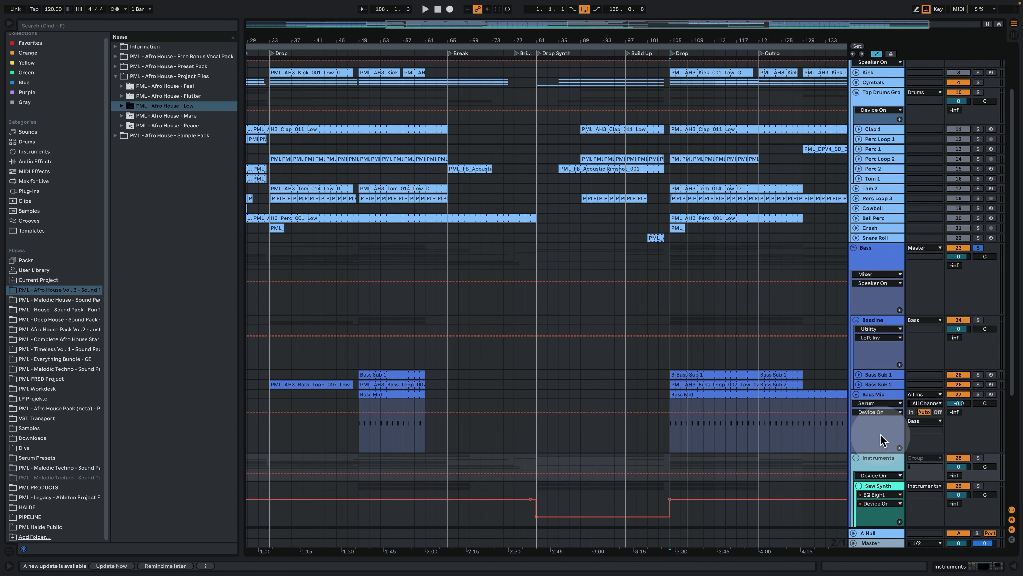
key(super+z)
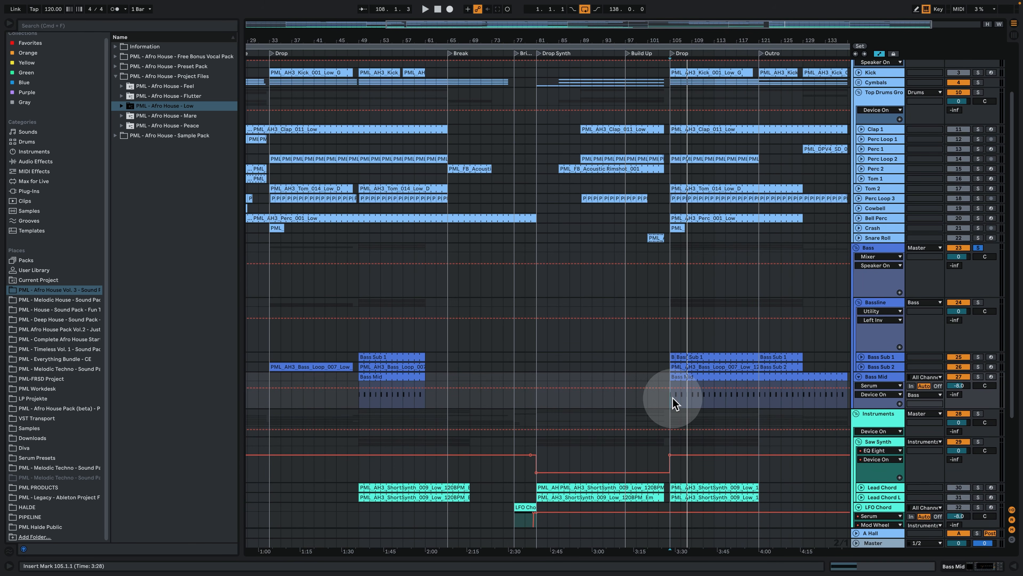
Step: Play the Bass Mid part from bar 105 and examine its clip's MIDI notes and the track's device chain
click(673, 397)
key(space)
double_click(694, 383)
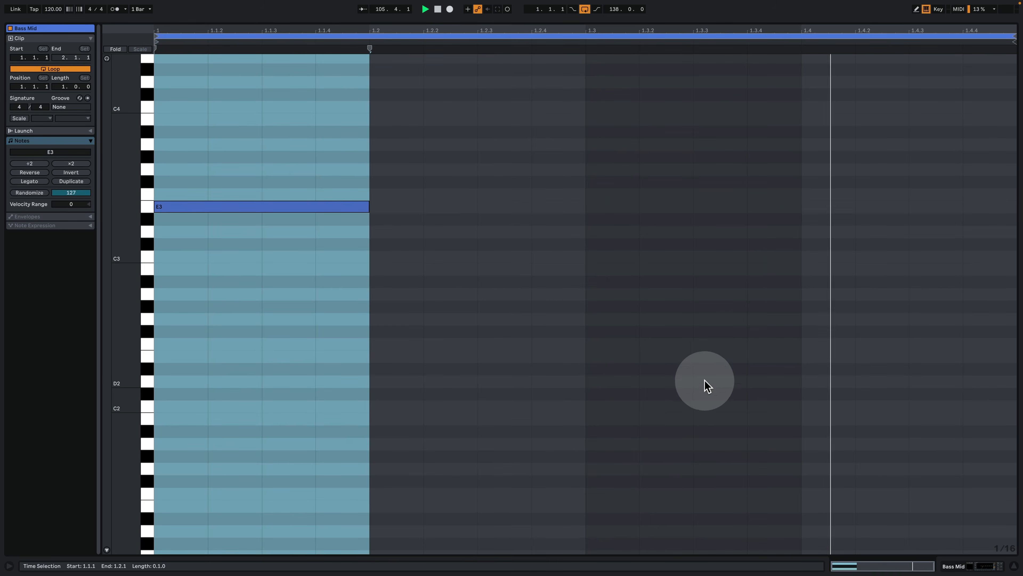
key(space)
click(963, 565)
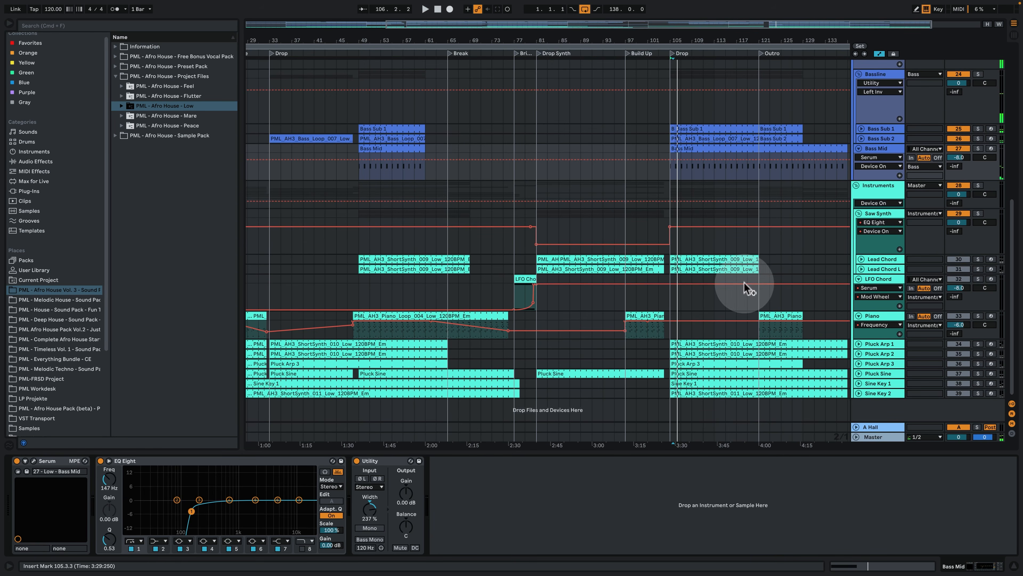
Step: Solo the Instruments group and play it in the first Drop from bar 33
click(872, 185)
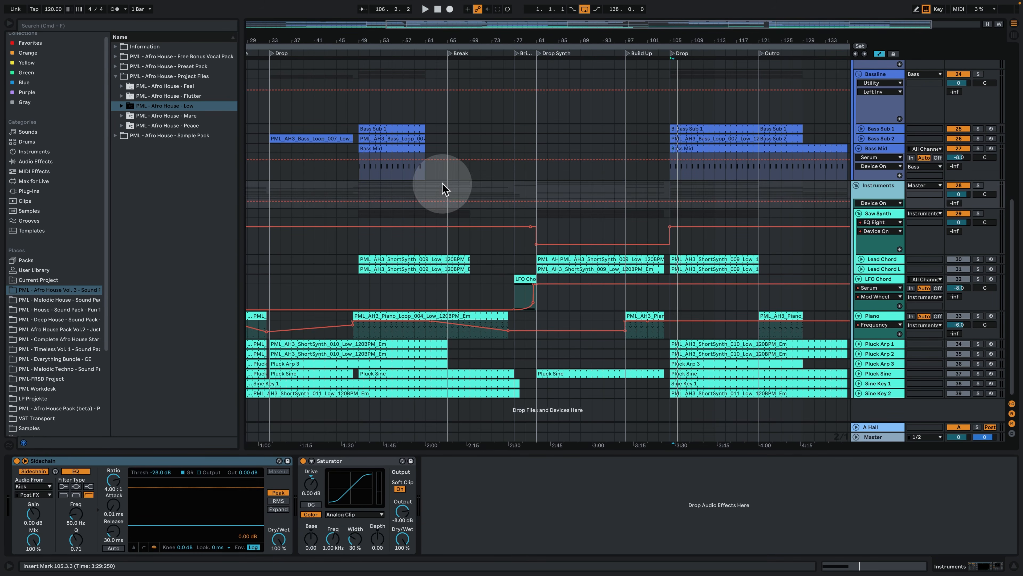
click(270, 212)
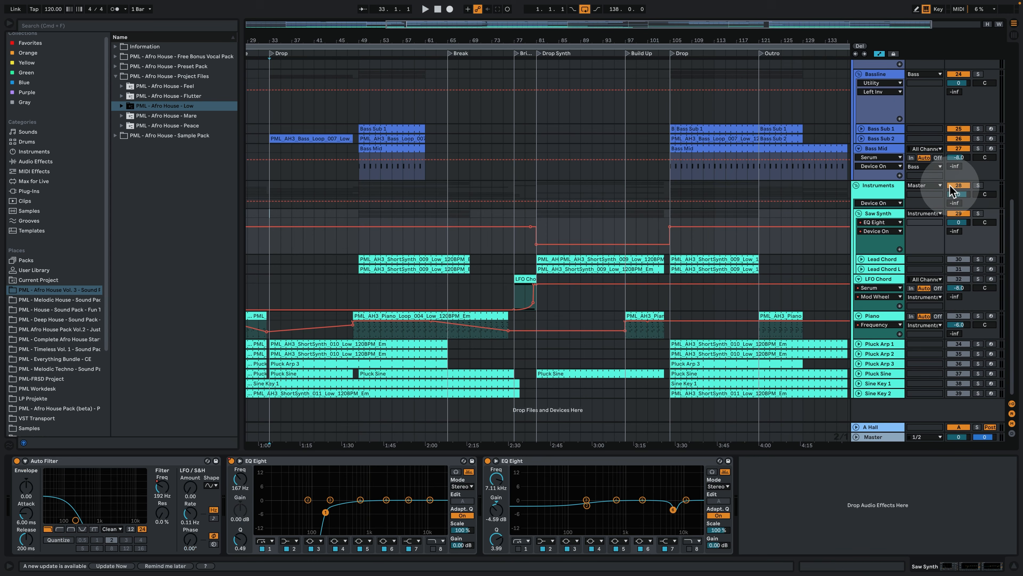
click(977, 186)
key(space)
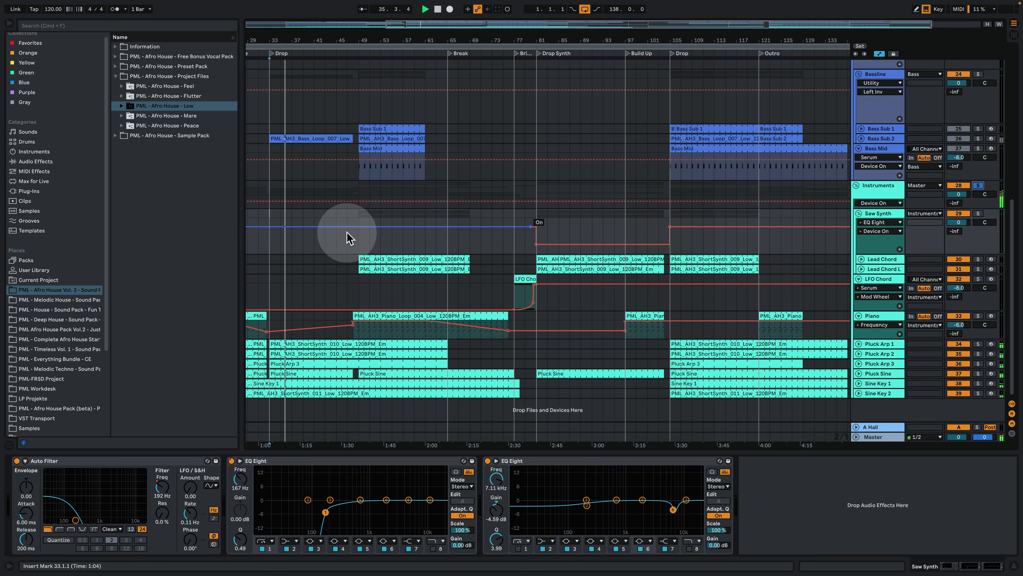
key(space)
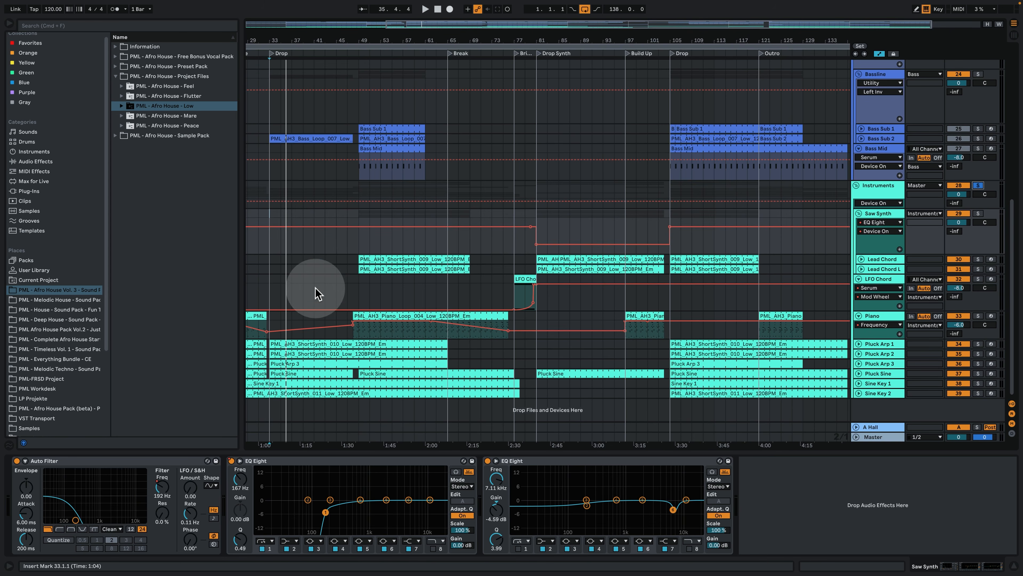
Step: Play the instruments from bar 49 and examine the Piano track's device chain from its start
click(361, 292)
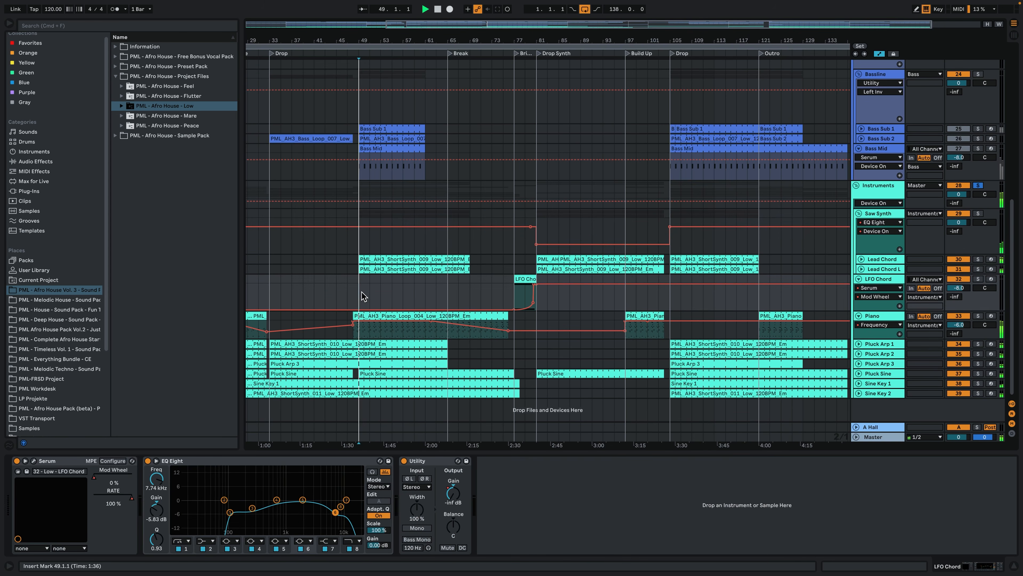
key(space)
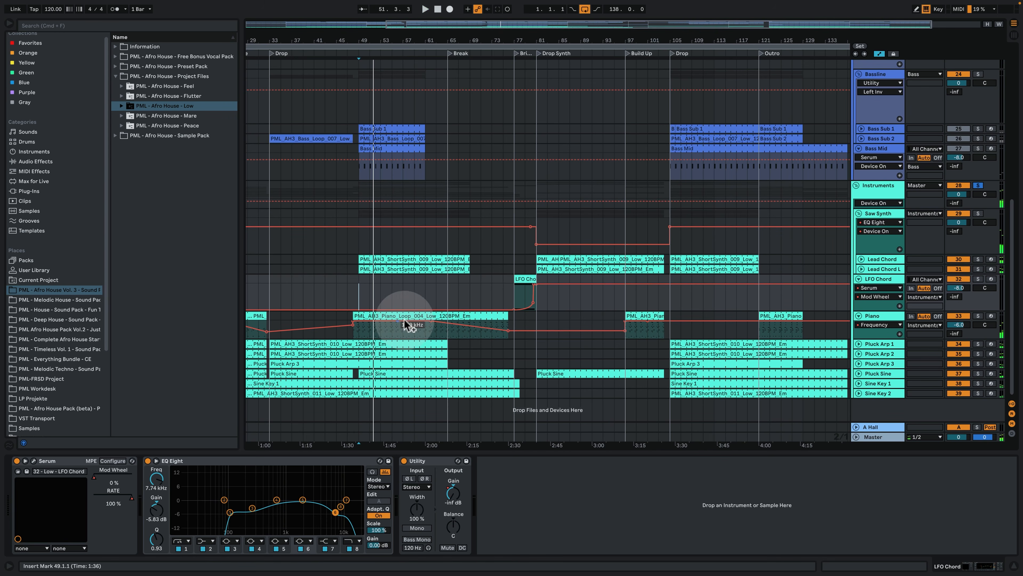
click(887, 319)
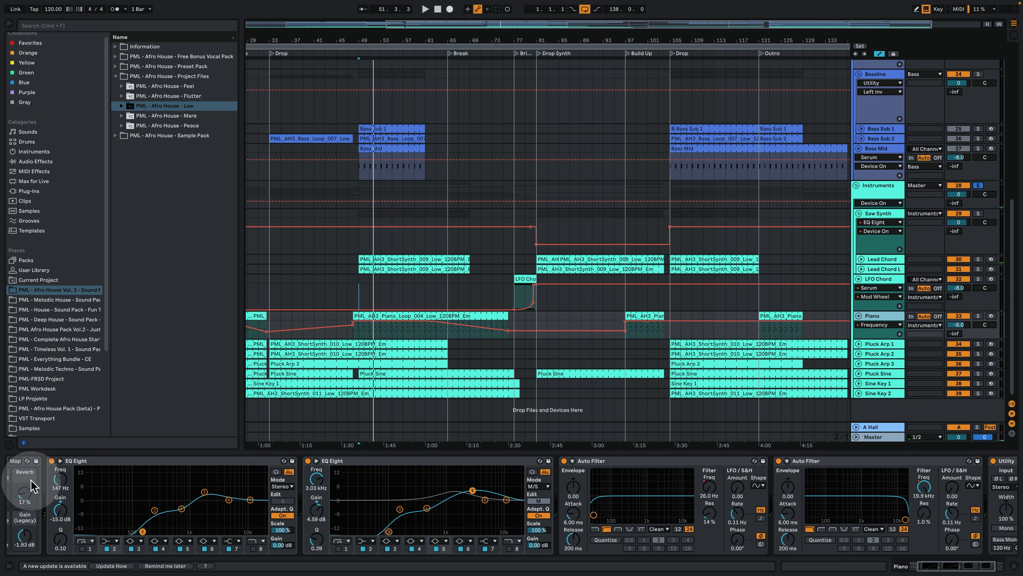
drag(924, 565, 895, 566)
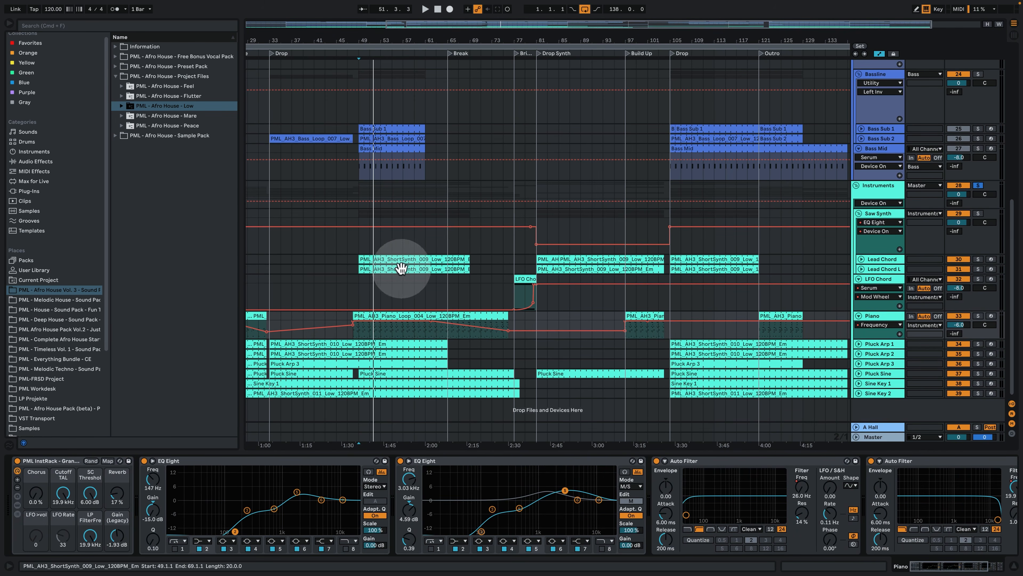
Step: Play from bar 55 with the Lead Chord track soloed, and return the solo to the whole Instruments group
click(394, 277)
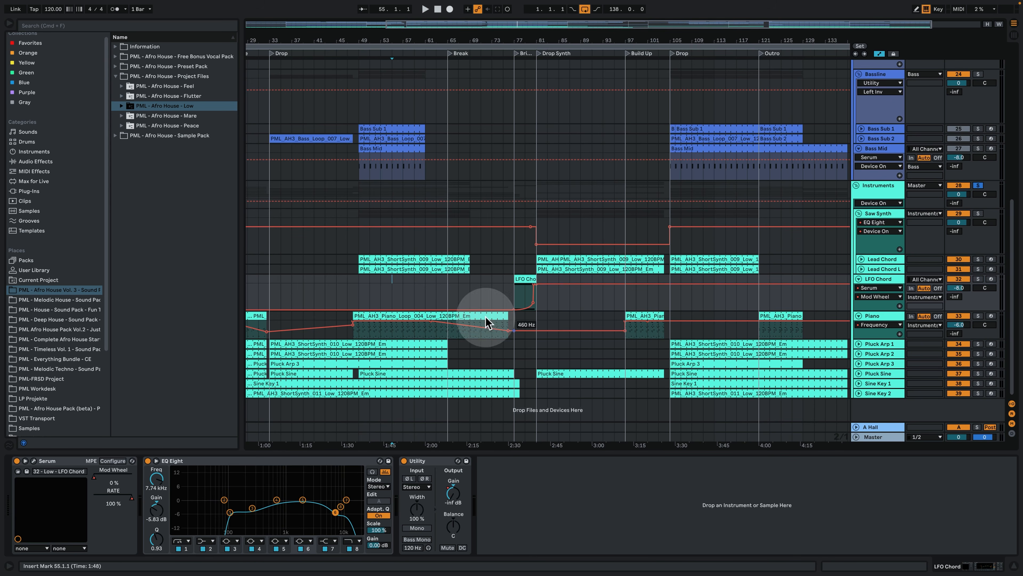
key(space)
click(978, 259)
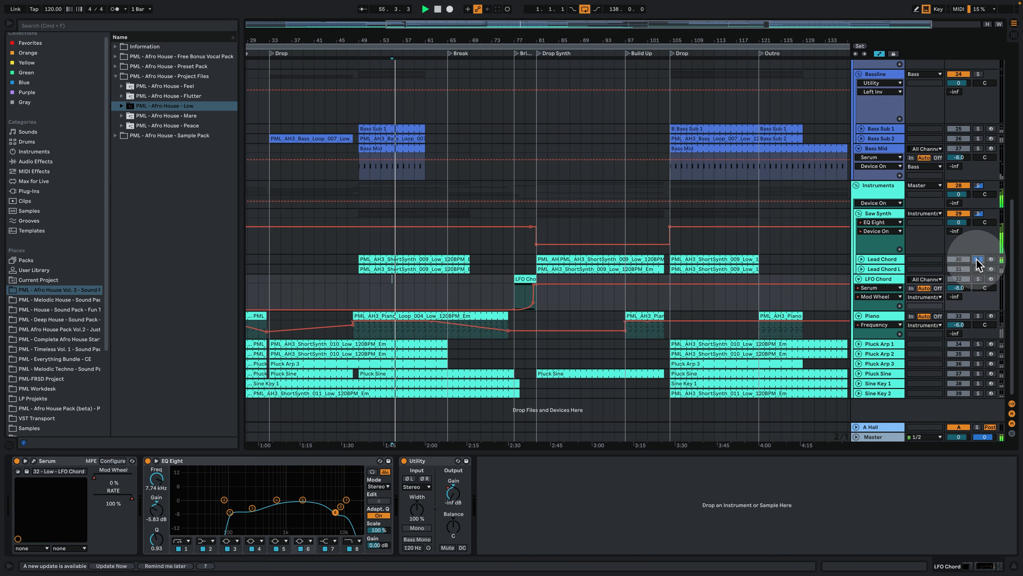
click(978, 259)
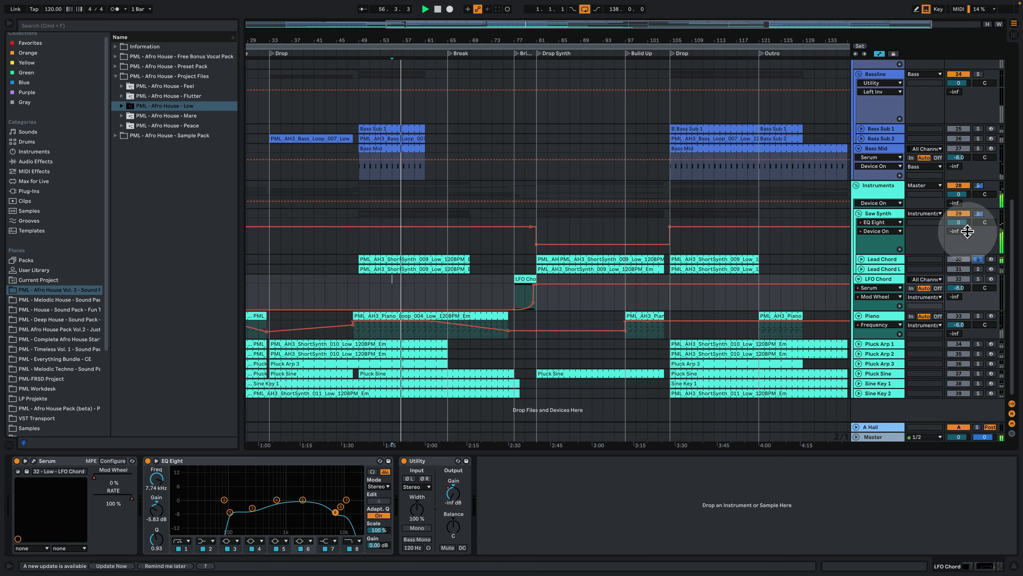
click(979, 185)
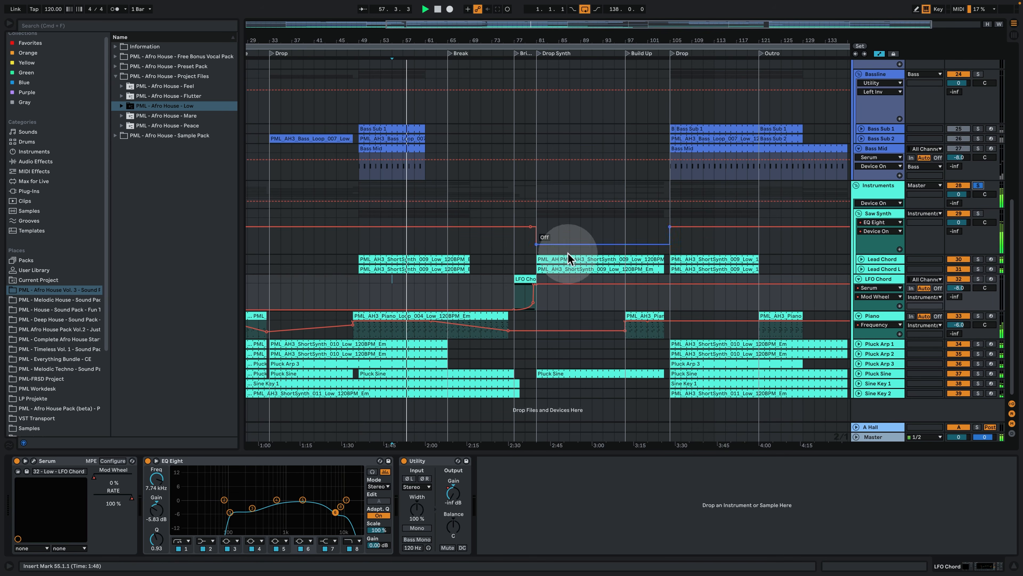
Step: Unfold the Lead Chord and Lead Chord Low tracks, show their devices and reduce both track heights
click(862, 268)
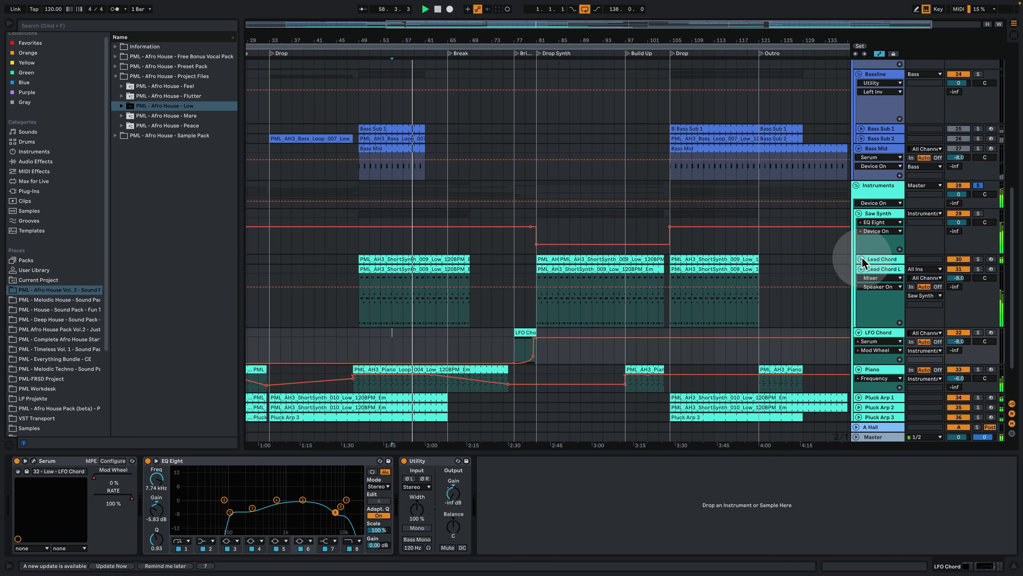
click(862, 259)
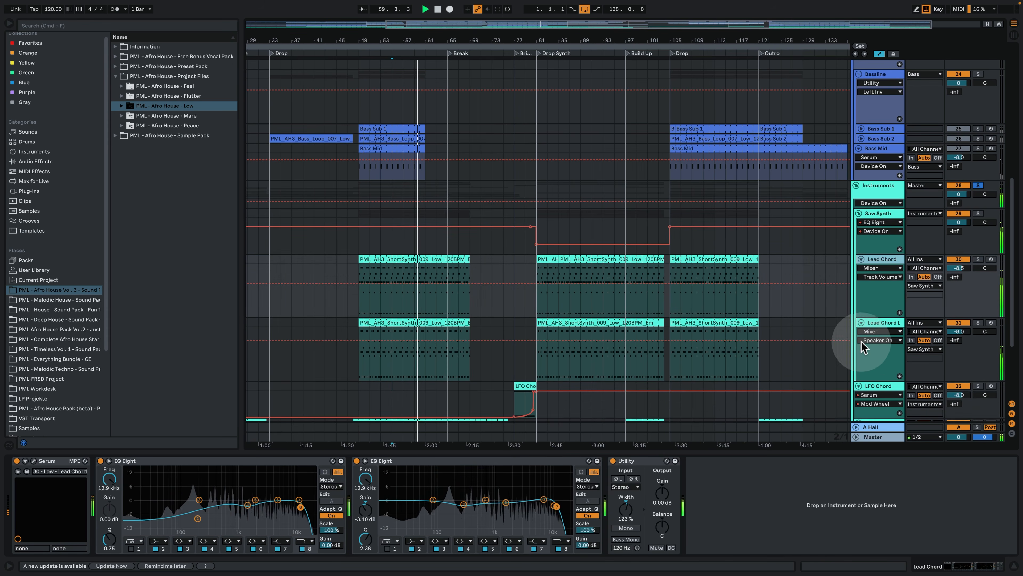
click(883, 324)
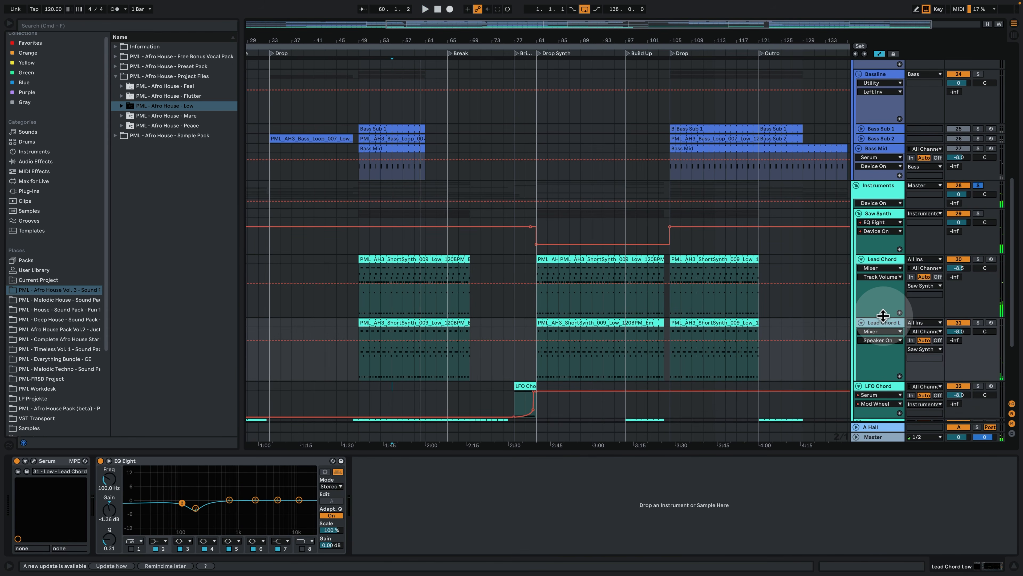
drag(883, 316, 883, 290)
drag(879, 353, 884, 327)
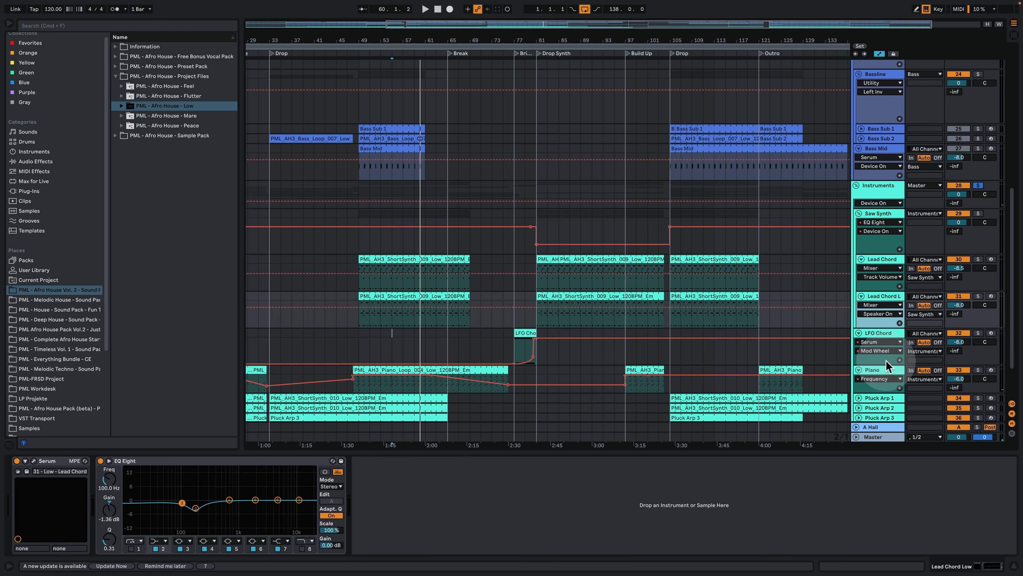
Step: Unfold the Kick track in the Drums group and show its device chain around the final Drop
drag(514, 39, 514, 23)
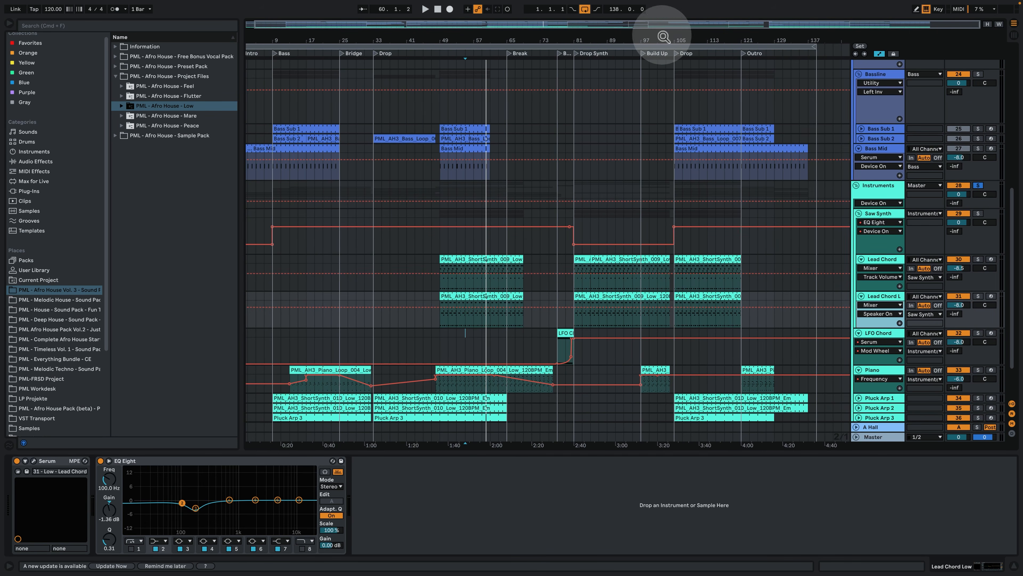
drag(663, 37, 664, 32)
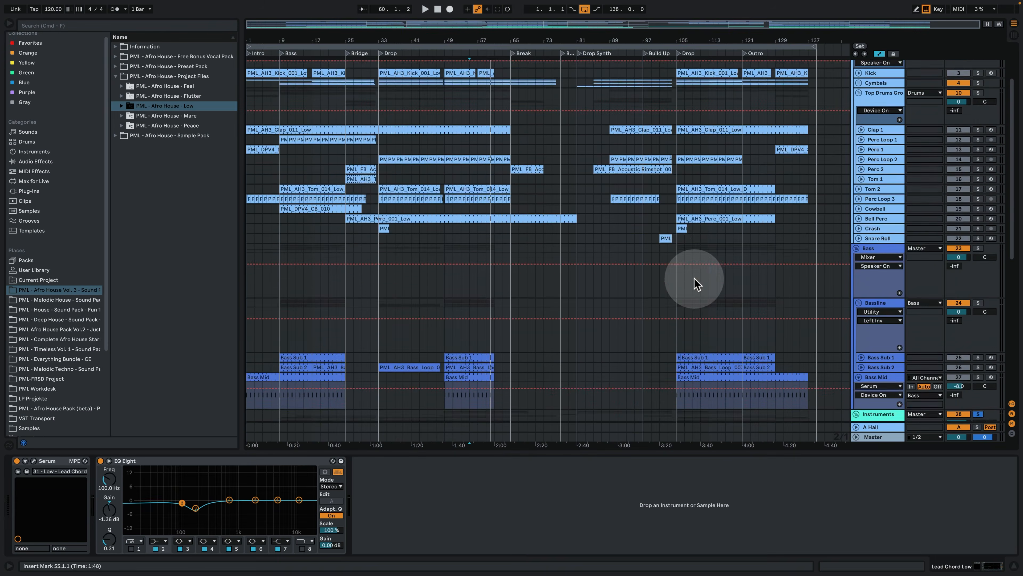
scroll(695, 281, up, 3)
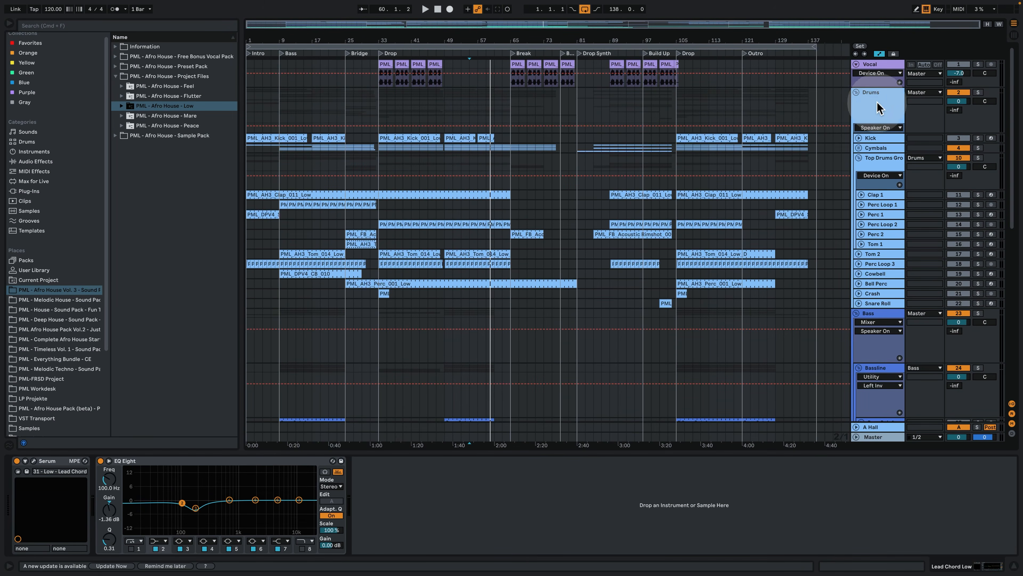
click(889, 144)
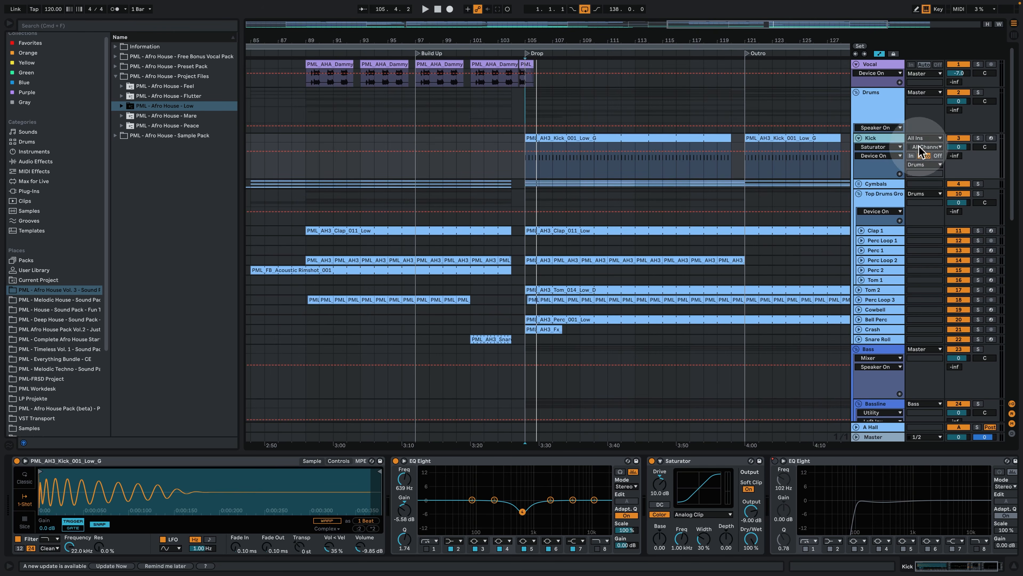
click(880, 109)
click(882, 134)
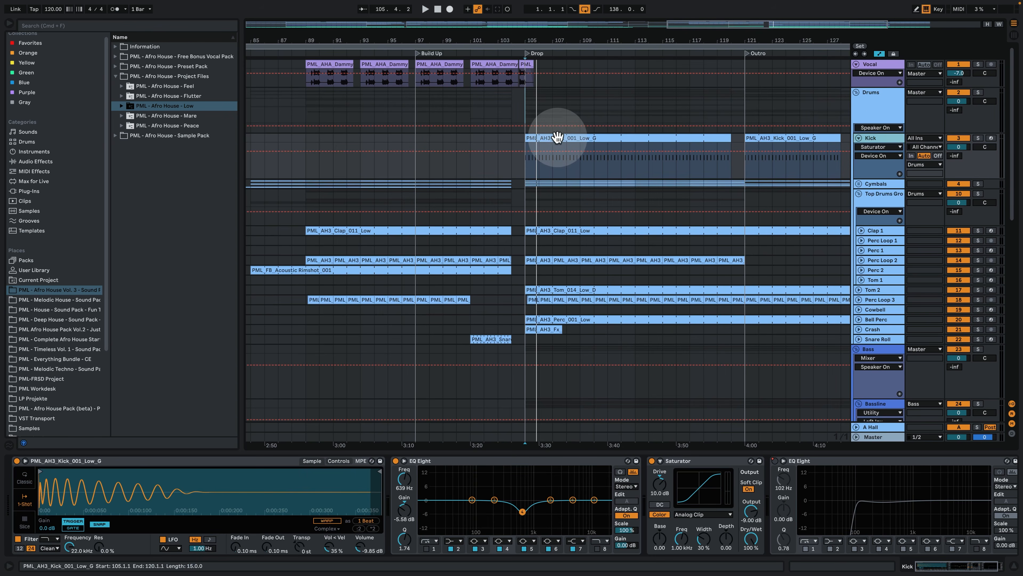
Step: Solo the Kick track and play its clip in the final Drop from bar 105
click(978, 138)
key(space)
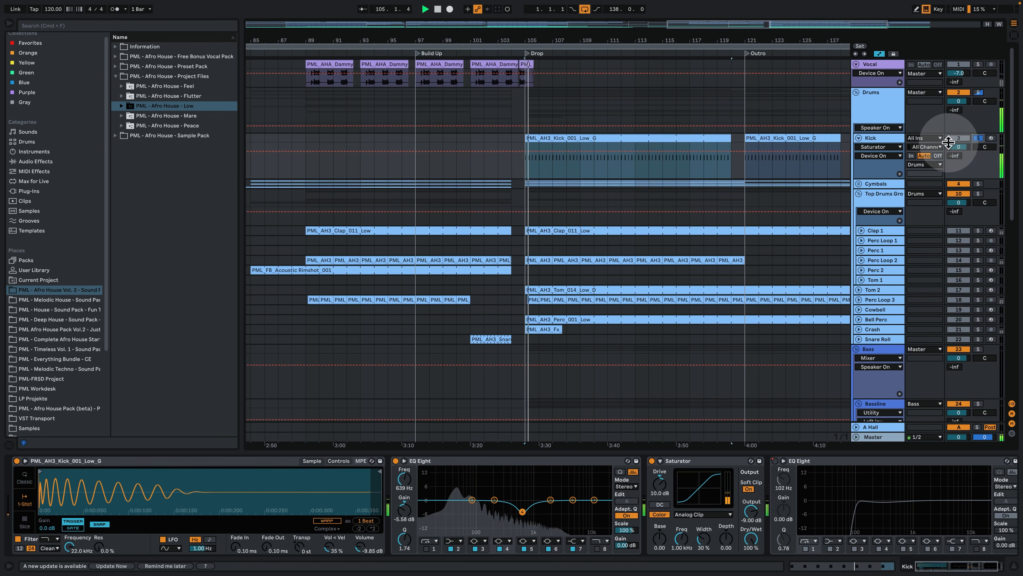
key(space)
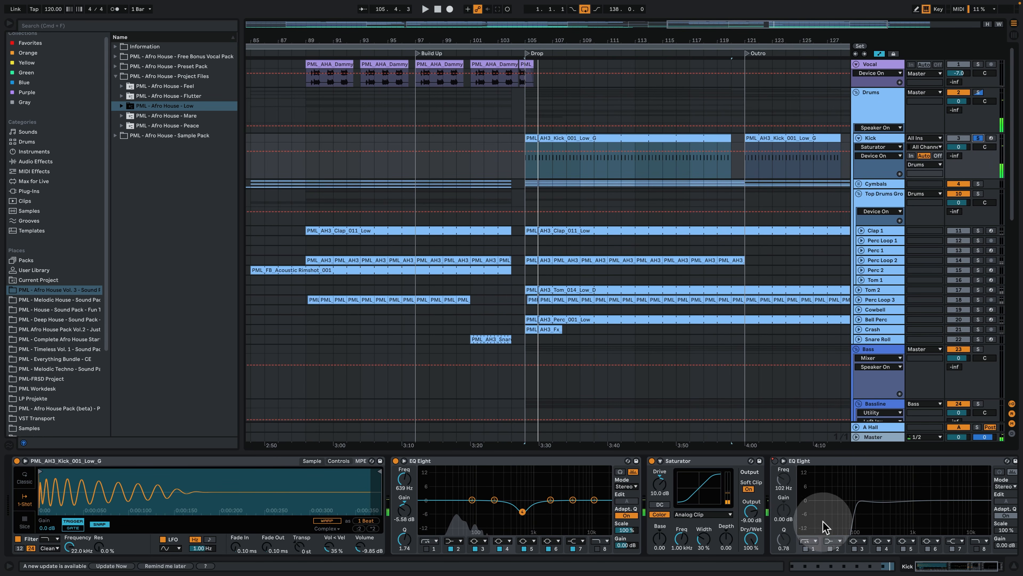
Step: Expand the Afro House Sample Pack folder in the browser to show its One Shots categories
drag(607, 39, 607, 22)
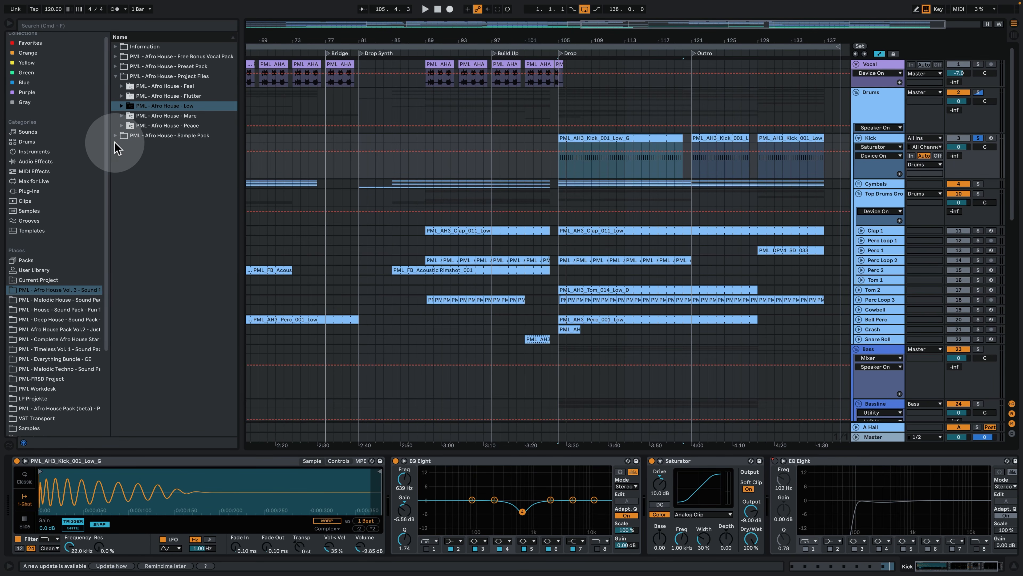
click(133, 136)
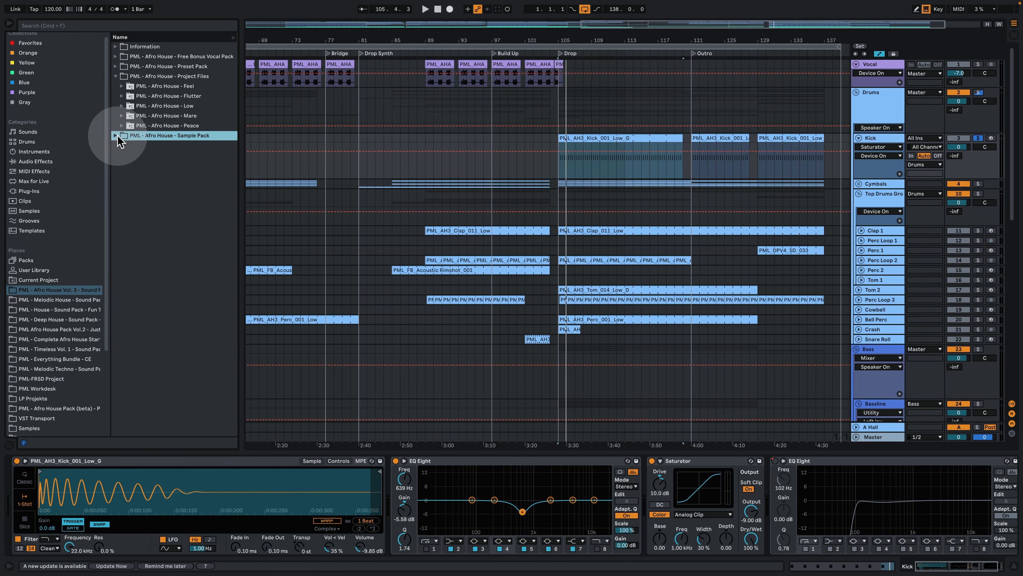
click(116, 136)
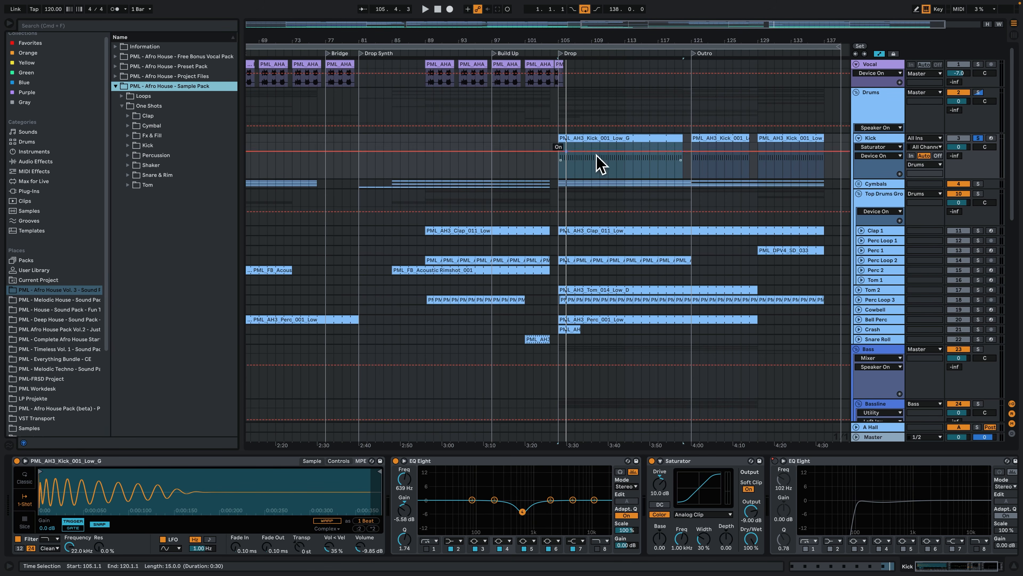
Step: Play the soloed Kick from bar 105 and unfold the Tom 2 and Perc Loop 3 tracks
key(space)
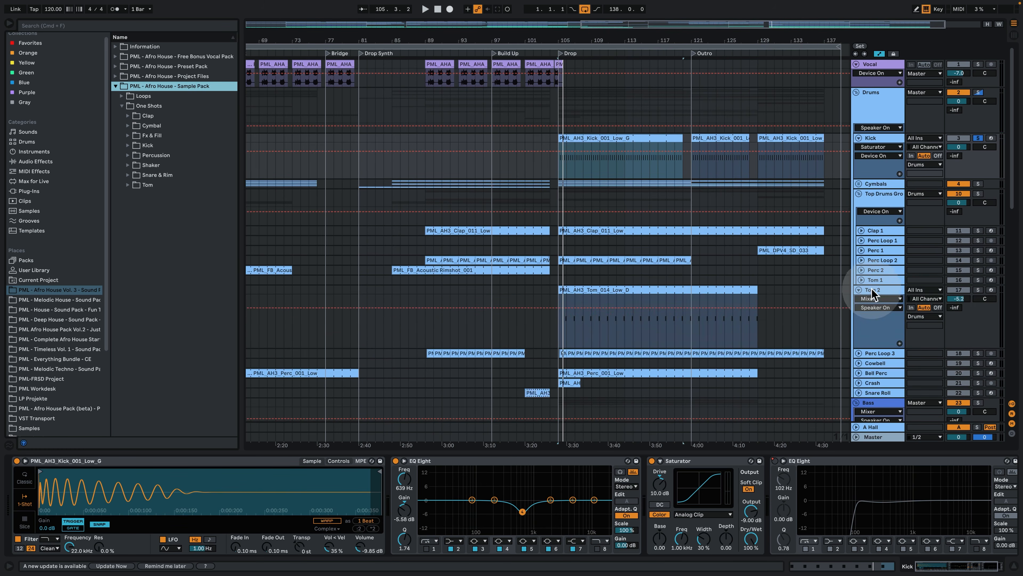
click(858, 291)
scroll(882, 278, down, 3)
click(859, 292)
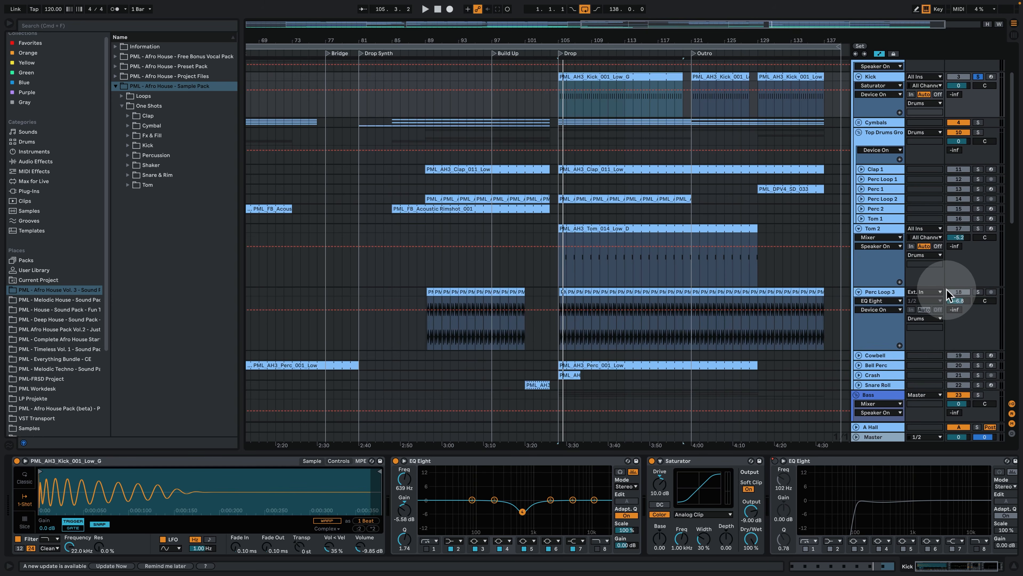
Step: Solo Perc Loop 3 alongside the Kick and play both from bar 105 with the loop's EQ Eight shown
click(978, 291)
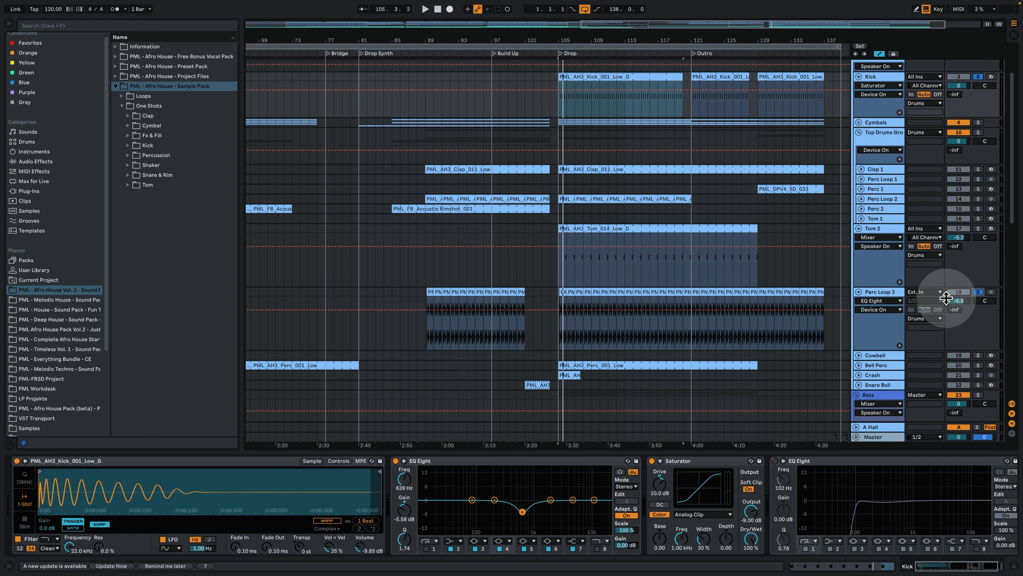
click(880, 291)
key(space)
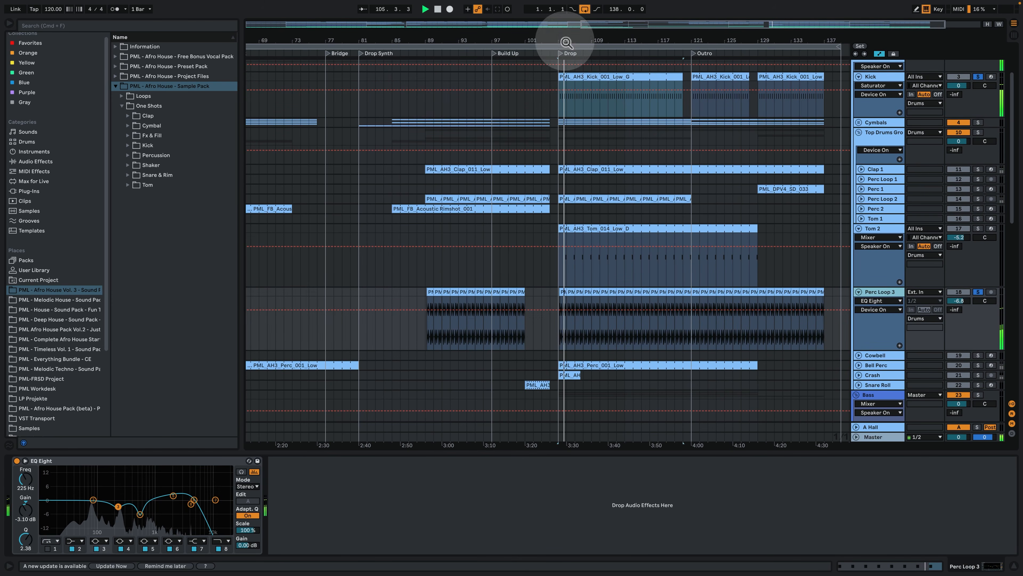
Step: Select the first Perc Loop 3 clip at bar 105, play it with the Kick and examine how its hits line up
drag(560, 39, 418, 41)
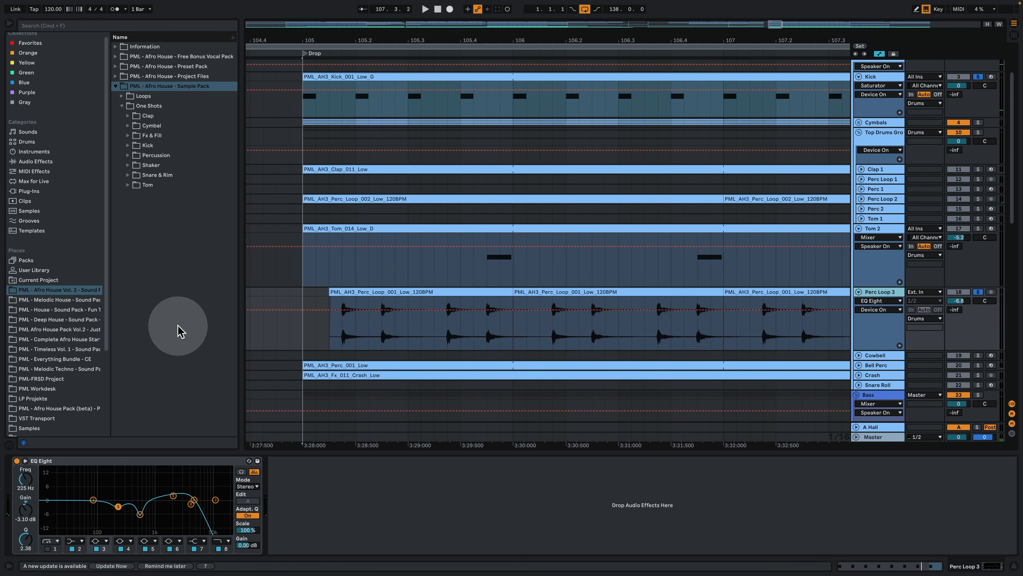
click(310, 334)
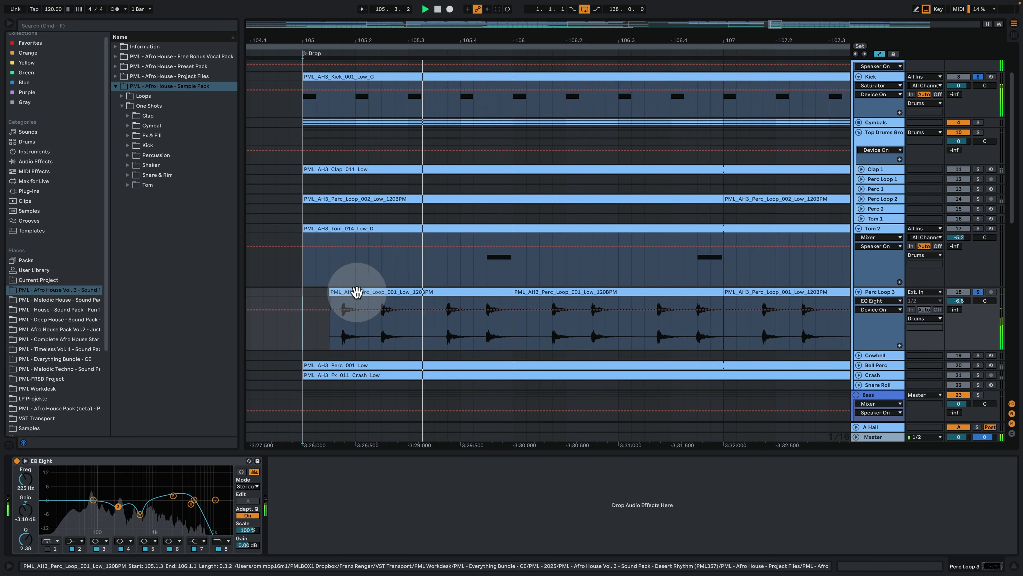
click(462, 295)
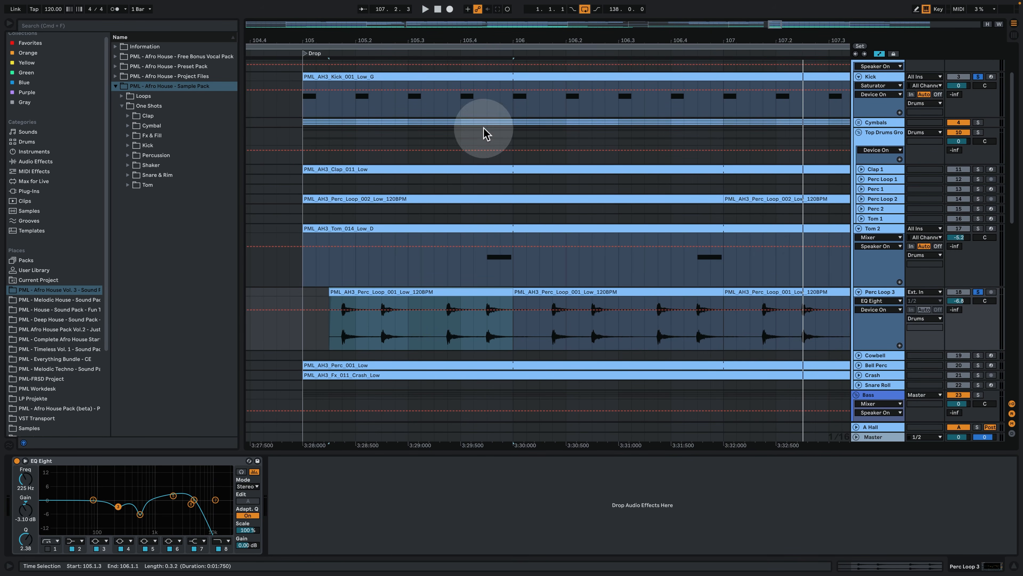
click(451, 47)
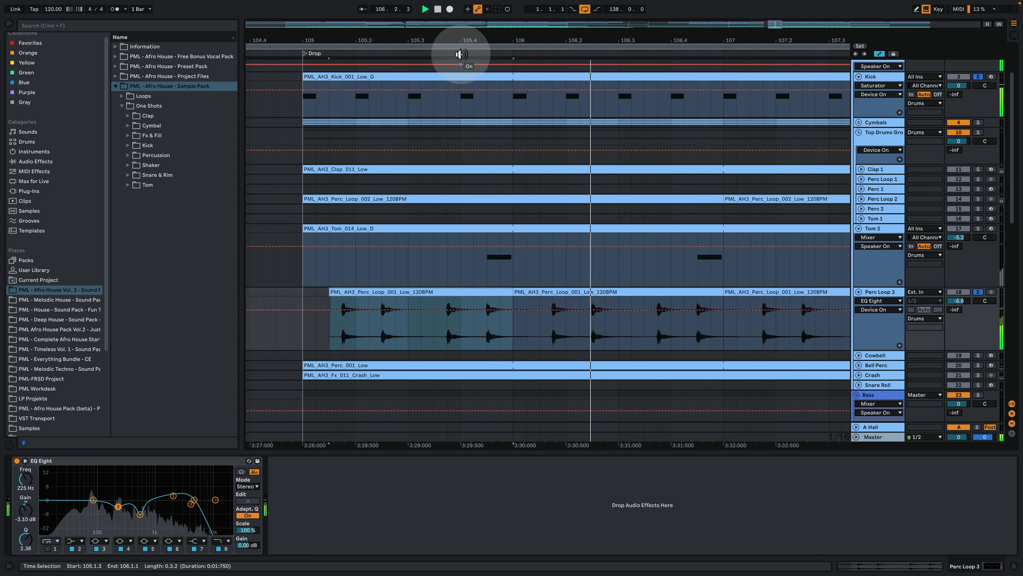
key(space)
drag(458, 42, 474, 325)
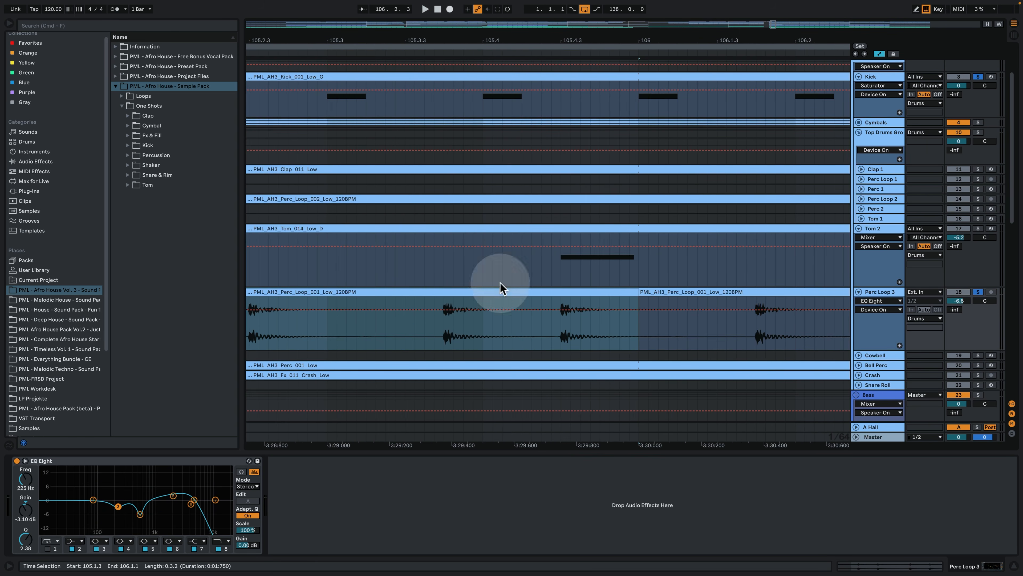
Step: Highlight the Perc Loop 3 hits at 105.3.4 and 105.4.3 one after the other to examine their timing against the Kick
click(448, 323)
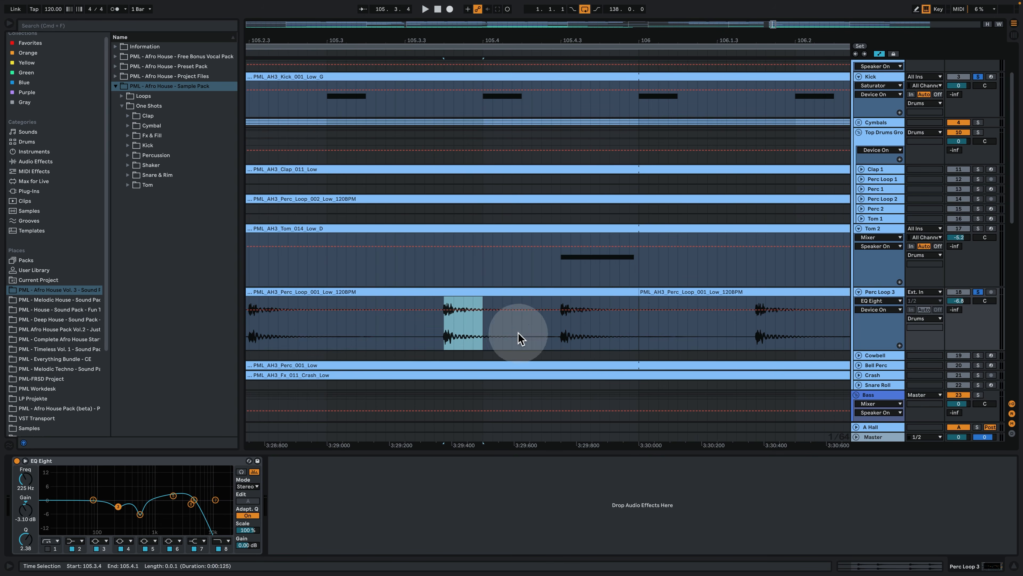
drag(562, 329, 618, 329)
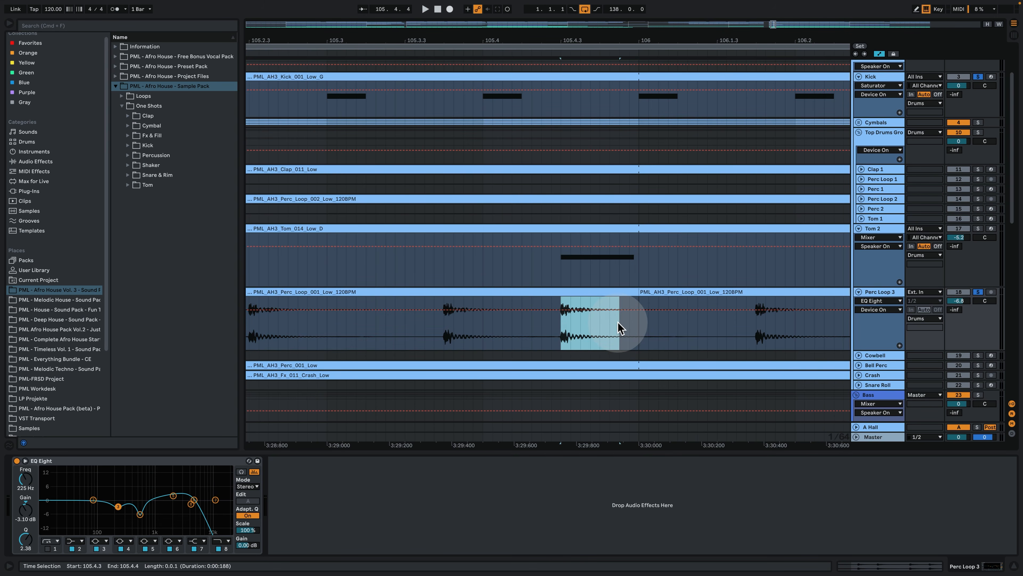
drag(523, 40, 585, 12)
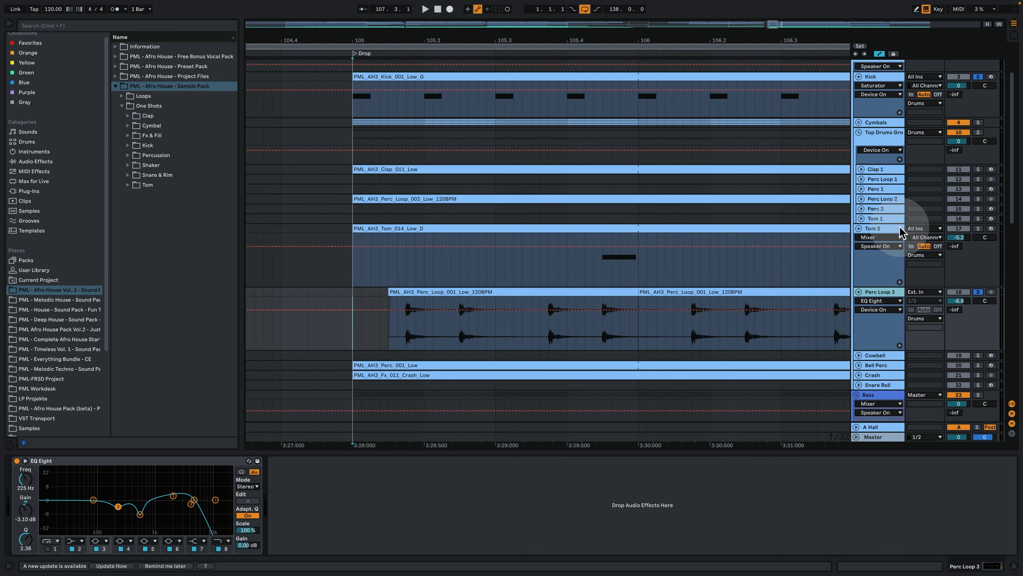
Step: Solo Tom 2 alongside the Kick and Perc Loop 3 and play them from bar 105 with the Tom 2 sampler shown
click(978, 228)
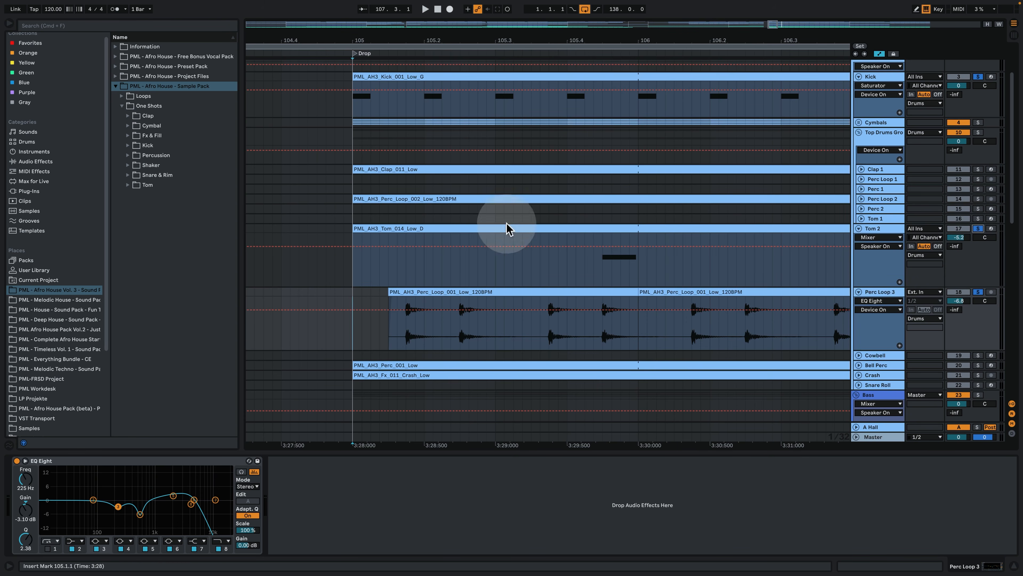
click(604, 284)
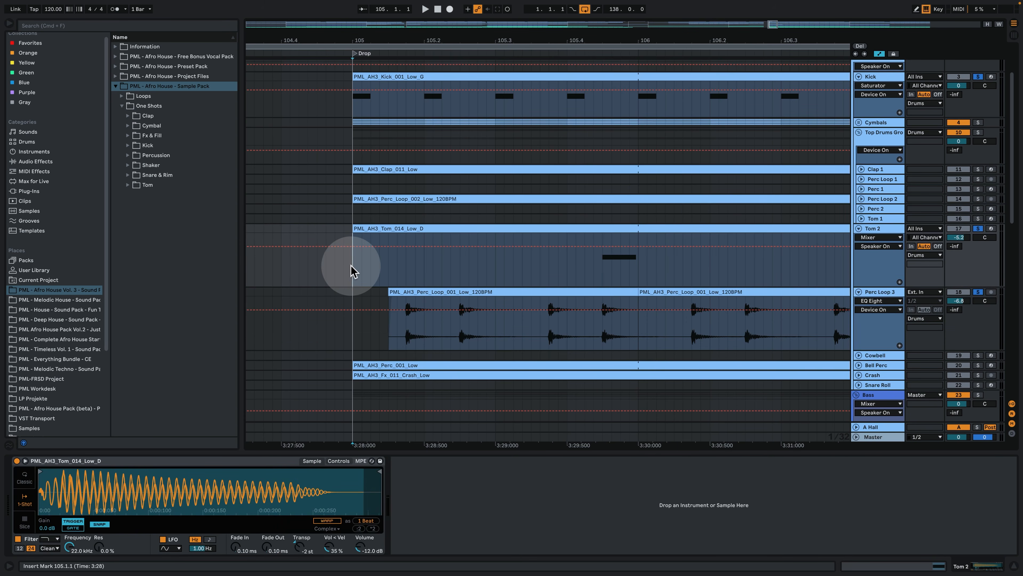
key(space)
click(508, 246)
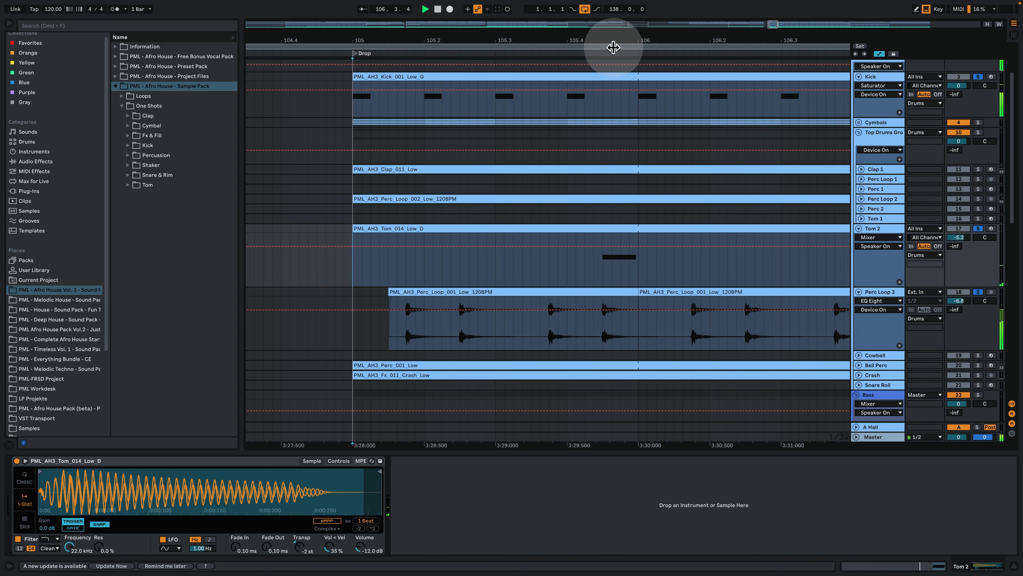
drag(617, 40, 422, 14)
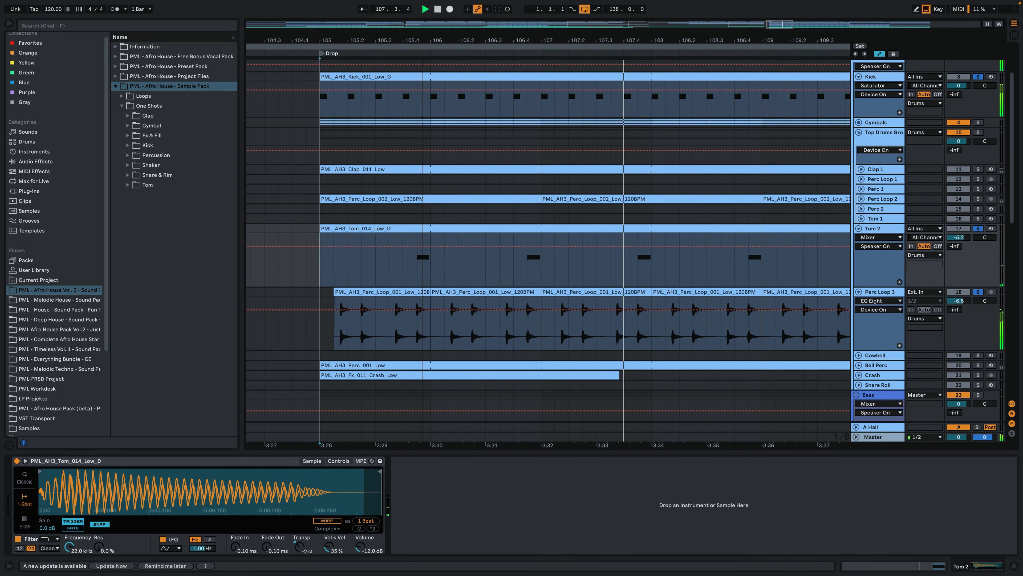
Step: Open the Tom 2 MIDI clip to examine its note placement, return to the arrangement with the track's devices and stop playback
double_click(654, 229)
click(655, 229)
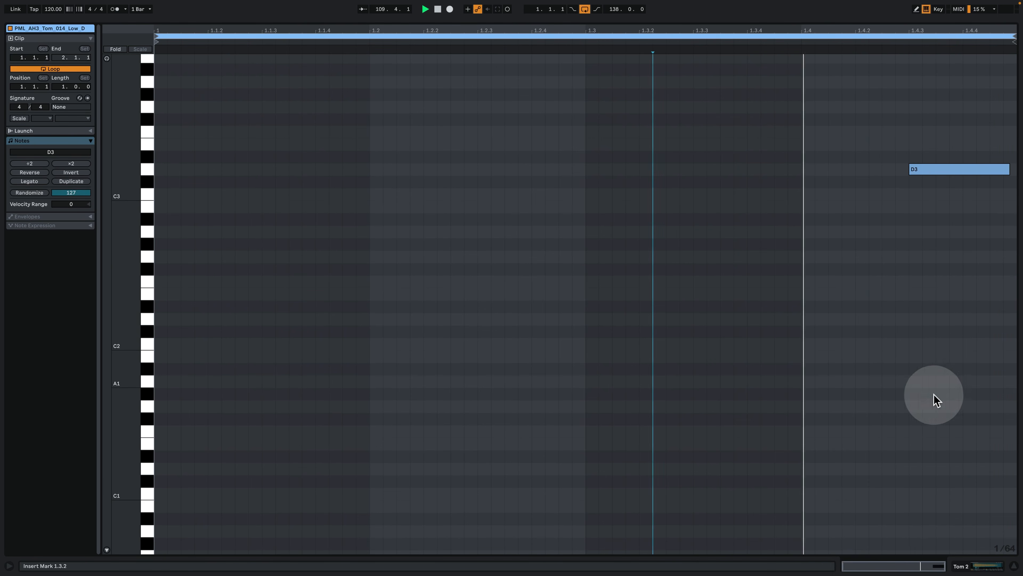
click(966, 565)
key(space)
Step: Unfold the Bell Perc track and solo it too, with its sampler and Utility devices shown
scroll(580, 260, up, 3)
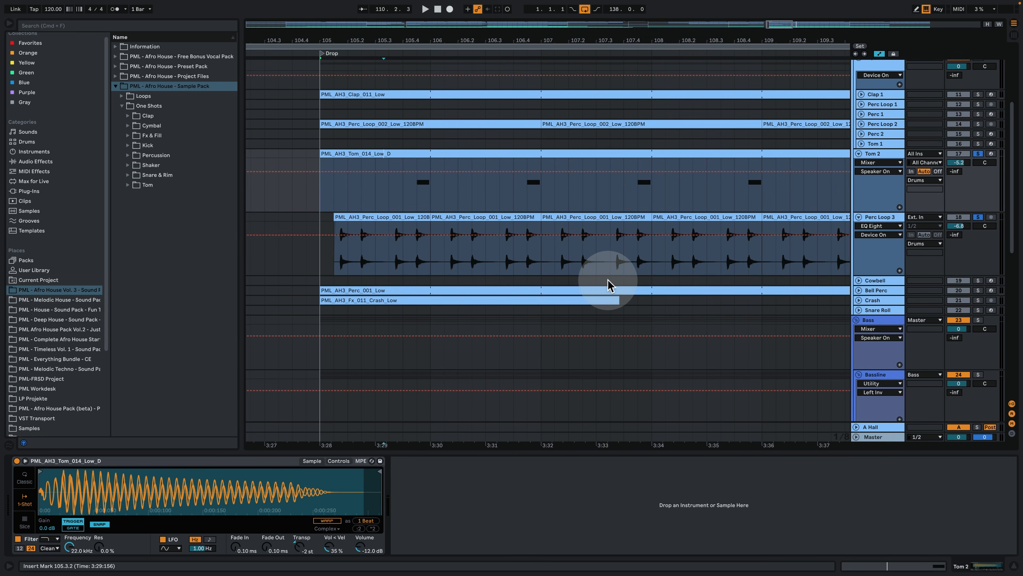
scroll(610, 279, up, 2)
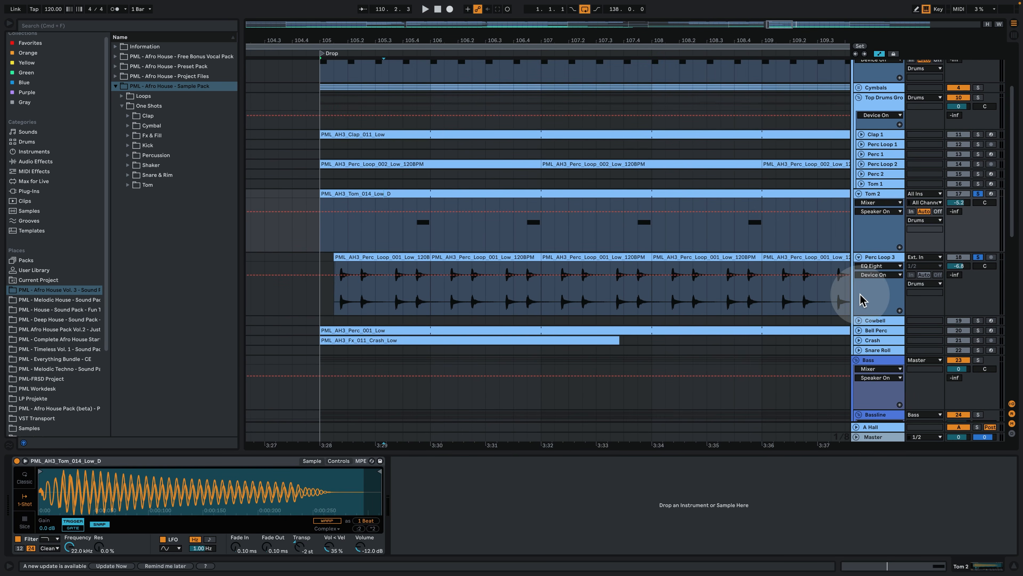
scroll(860, 297, down, 1)
click(859, 314)
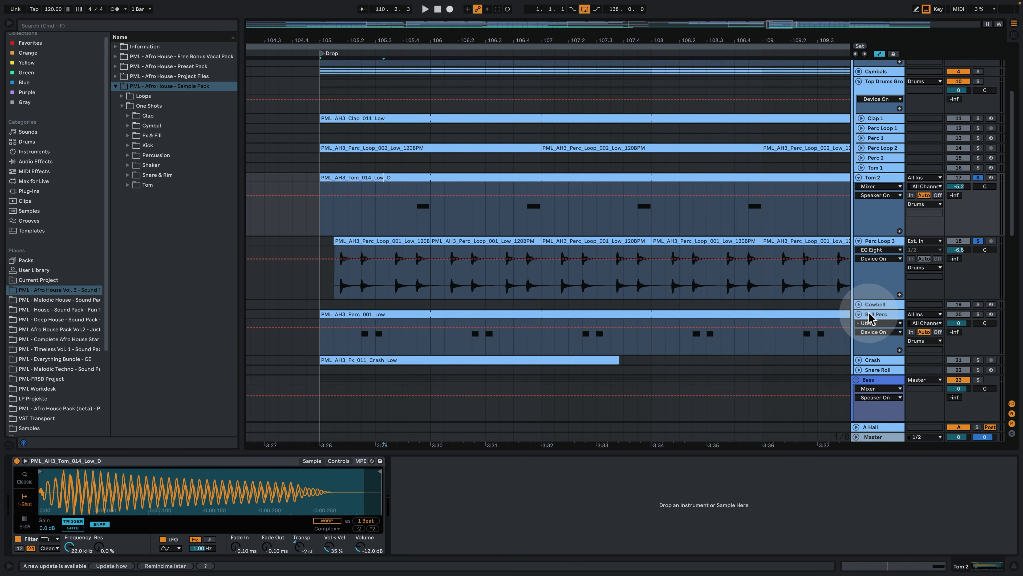
click(887, 315)
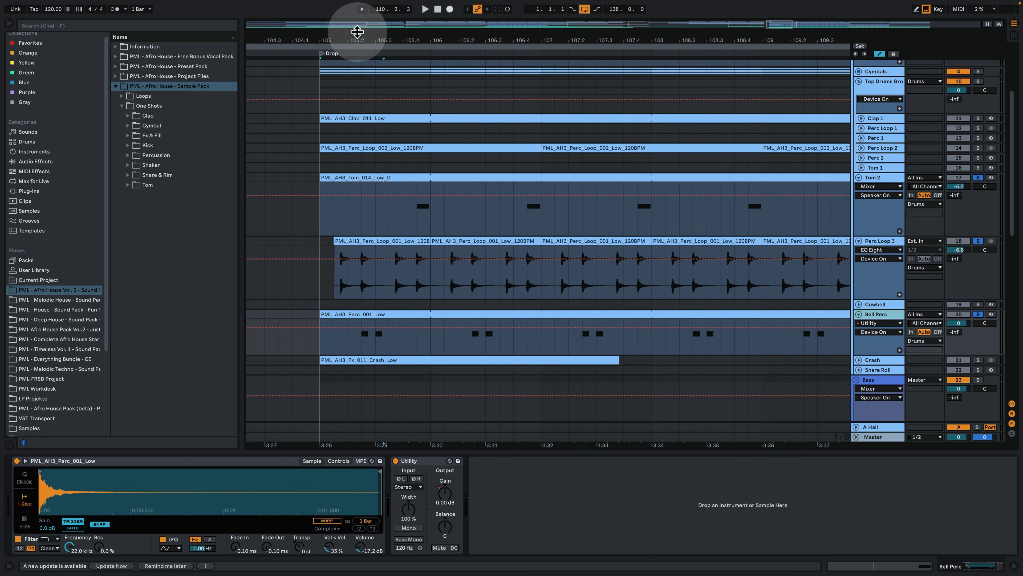
Step: Examine the bar from 105 to 106 and the first Bell Perc note, playing the soloed drums from bar 105
drag(355, 42, 425, 73)
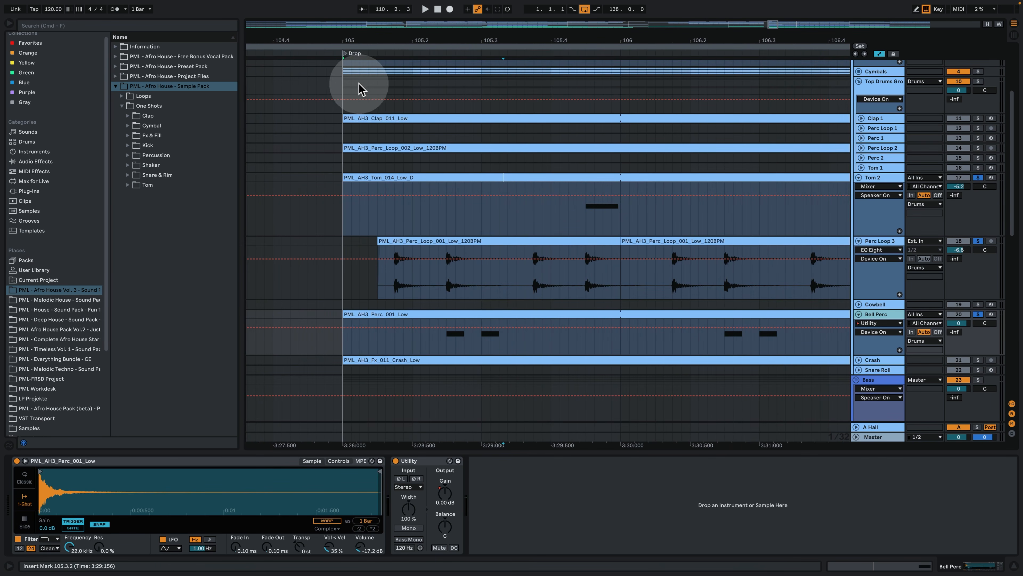
drag(342, 89, 620, 96)
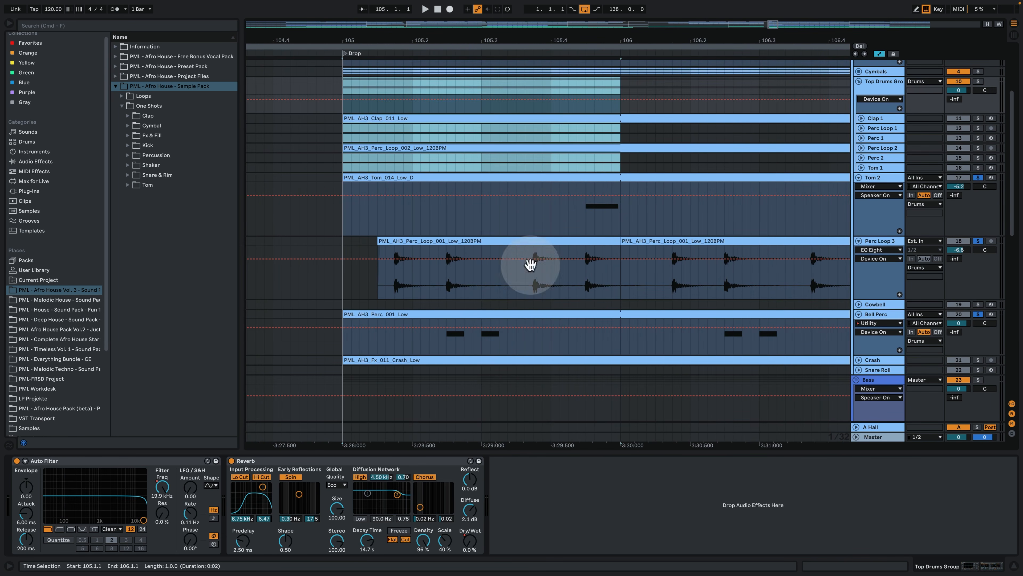
click(448, 345)
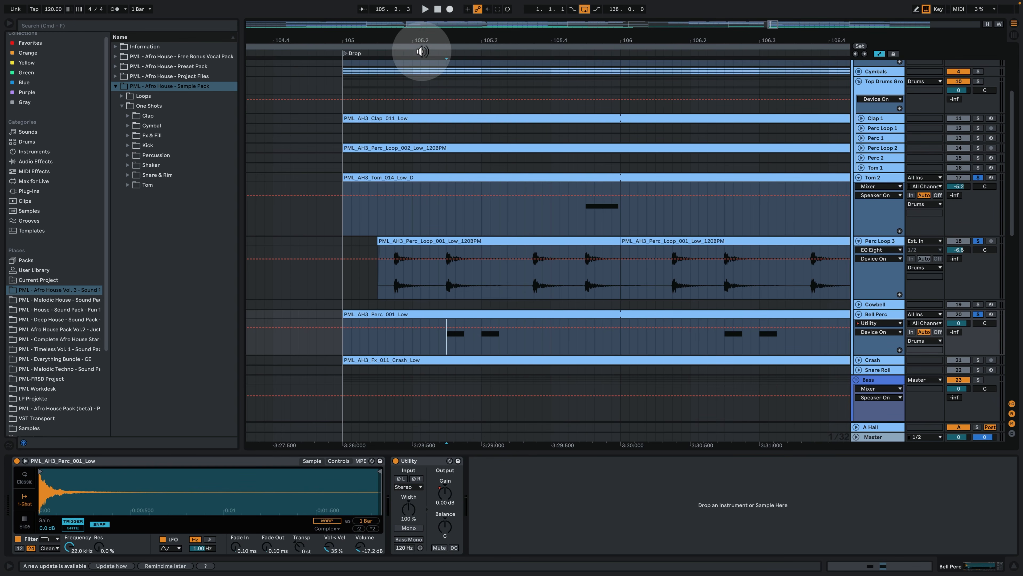
click(342, 344)
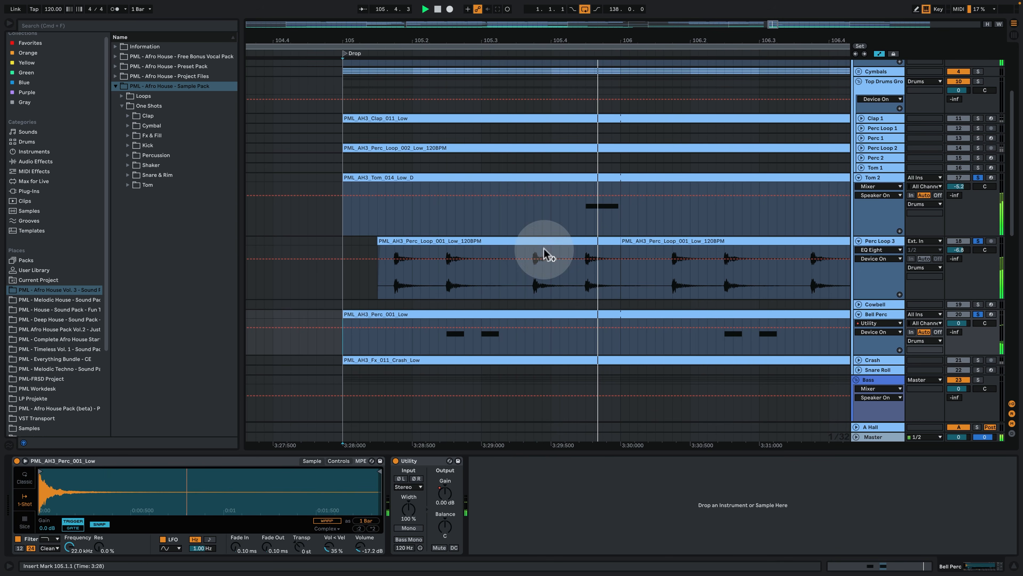
drag(550, 40, 477, 22)
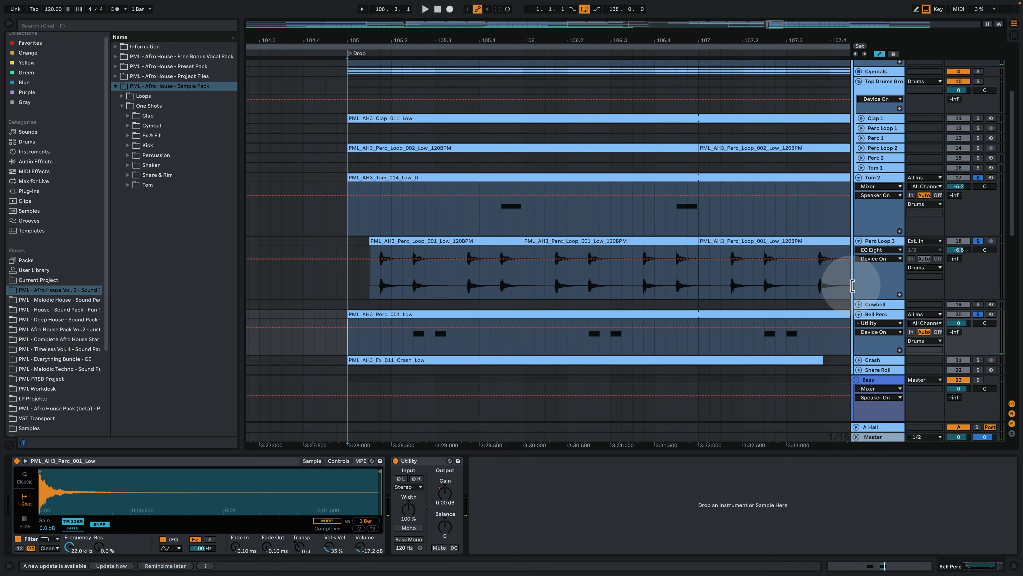
Step: Examine the device chains of the A Hall return track and the Master track, playing the soloed drums briefly
scroll(867, 317, up, 3)
scroll(868, 325, down, 3)
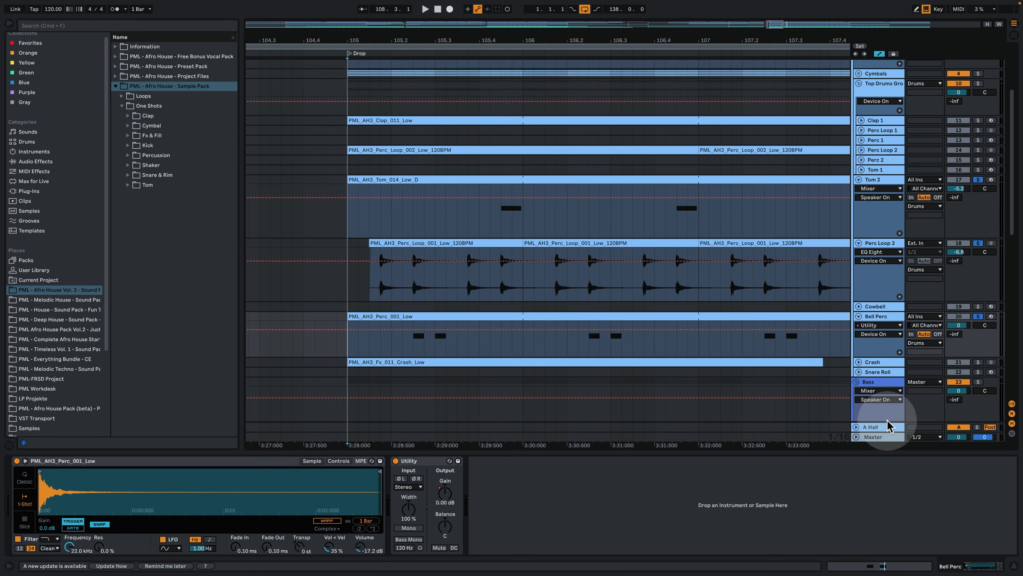
click(886, 430)
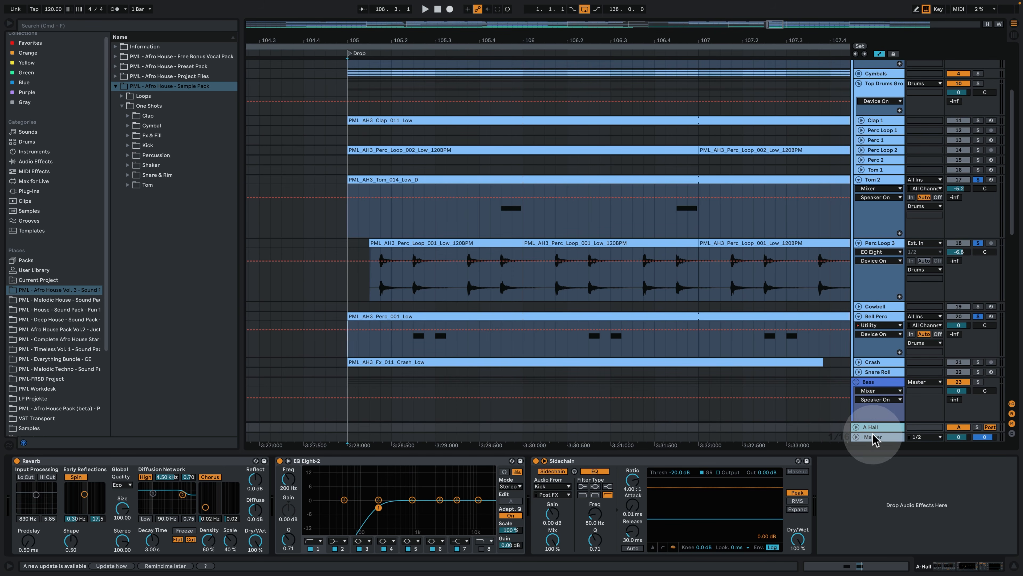
scroll(847, 379, up, 3)
scroll(840, 365, down, 15)
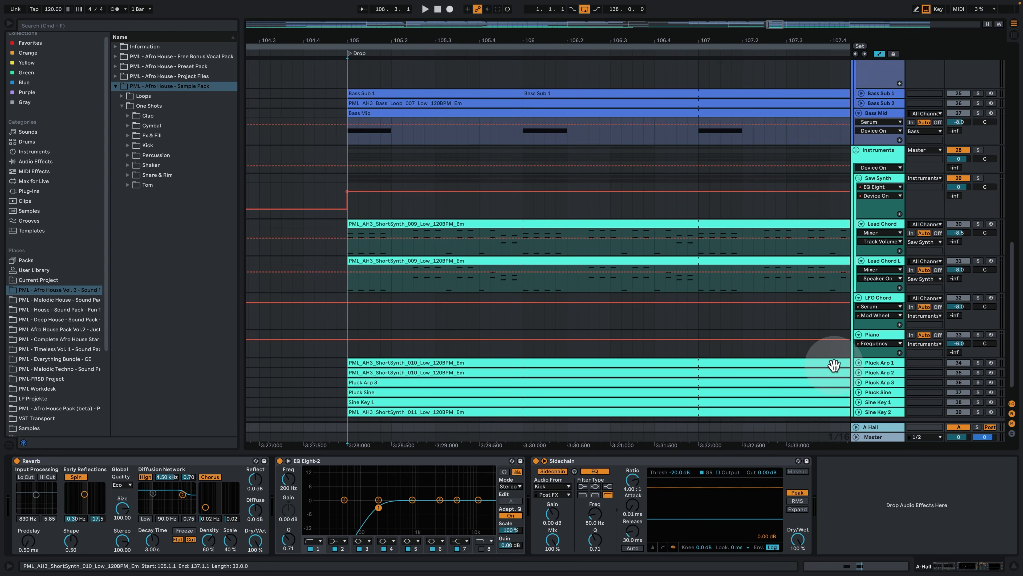
click(882, 438)
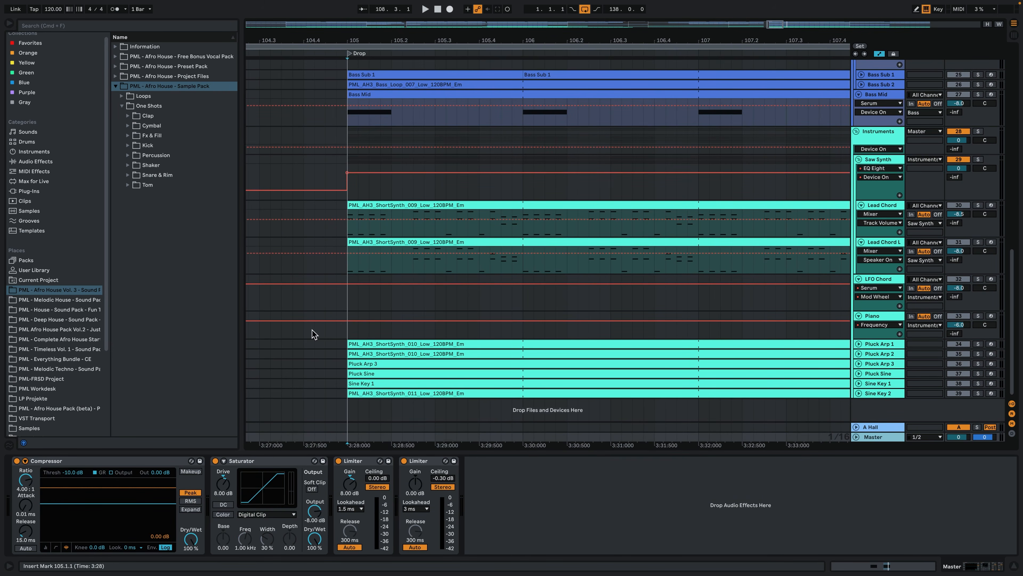
key(space)
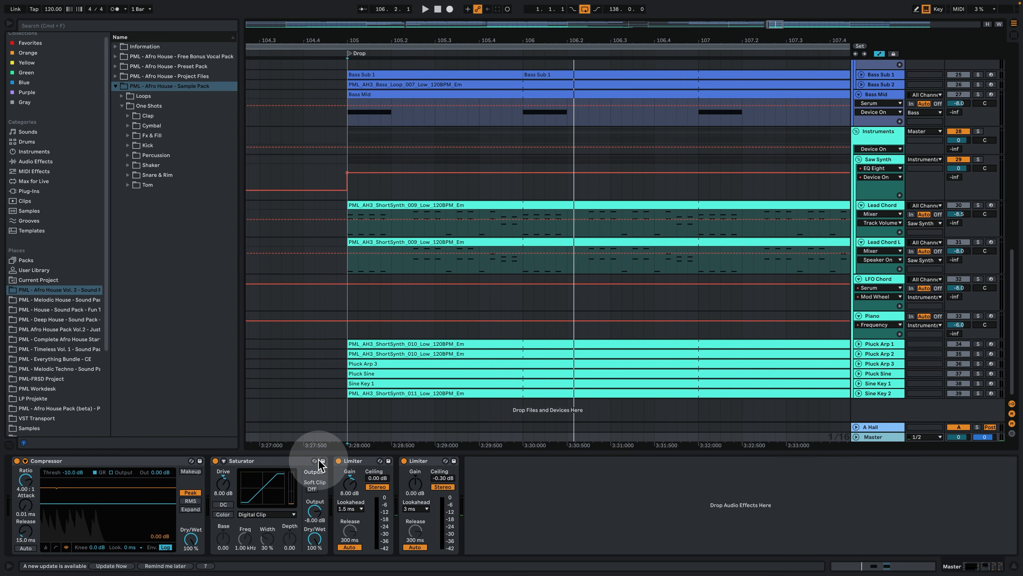
Step: Hide the device view and unfold the Crash and Perc Loop 2 tracks while playing the soloed drums
click(1014, 565)
scroll(521, 235, up, 15)
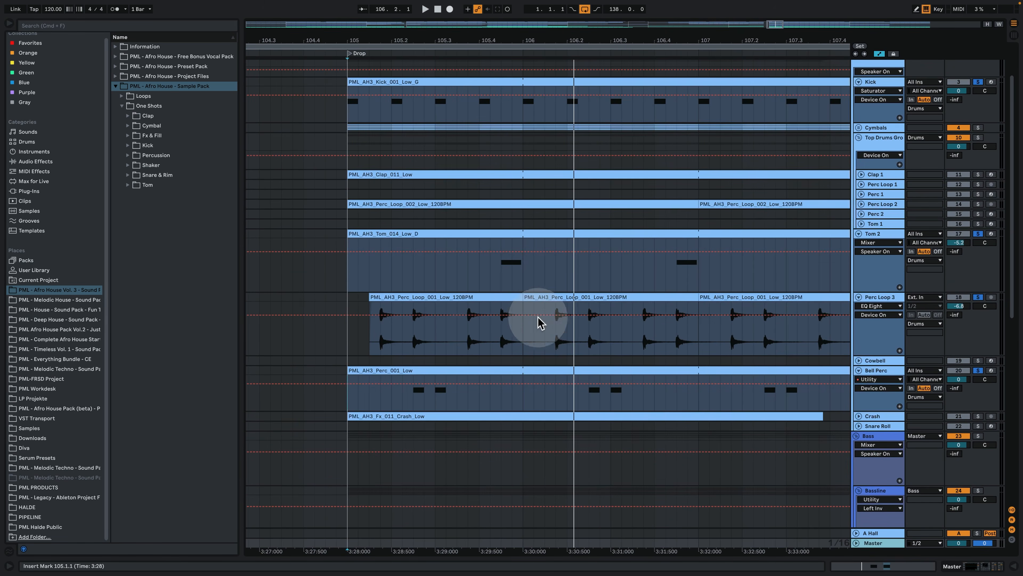
click(889, 374)
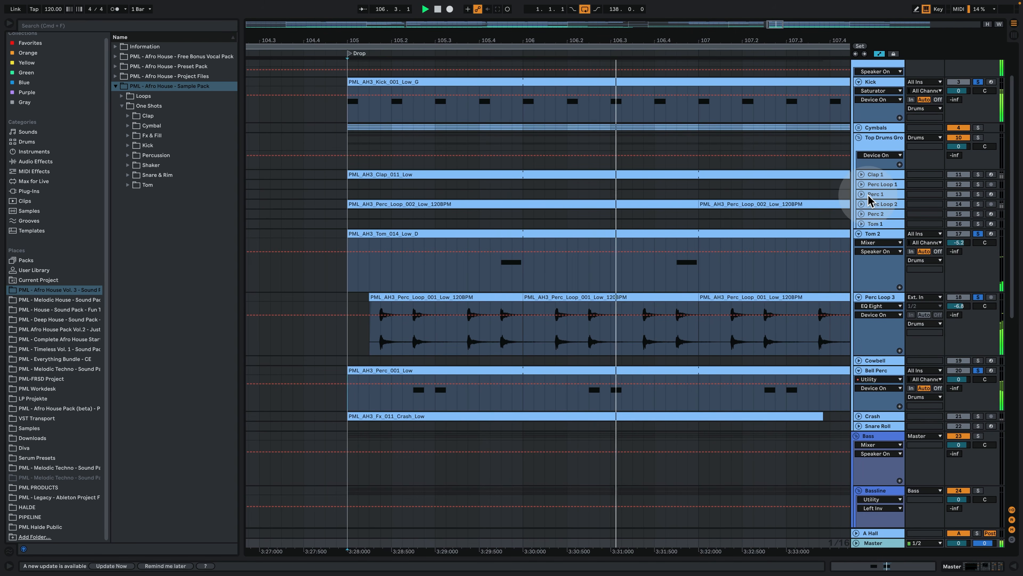
click(858, 416)
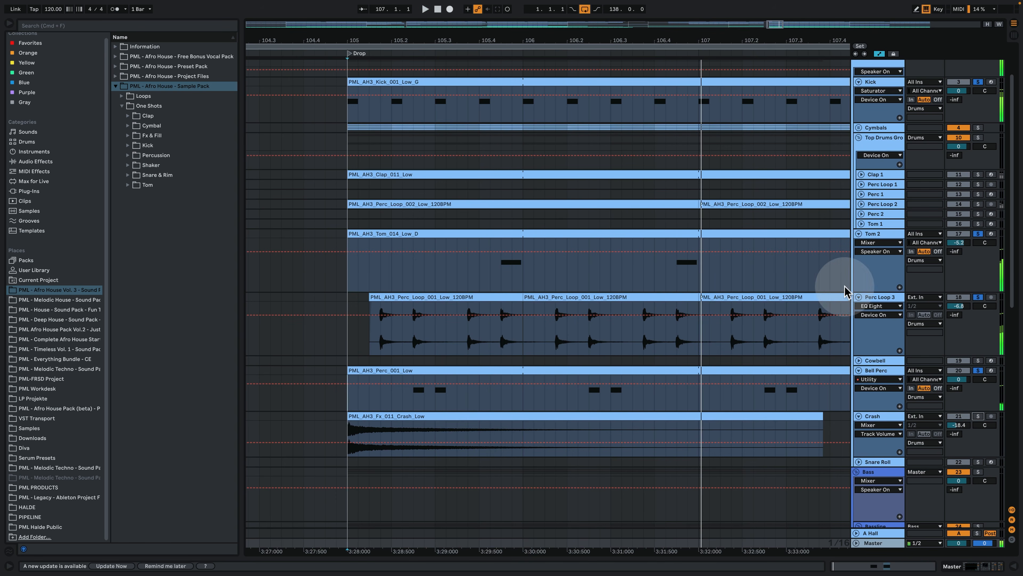
click(861, 204)
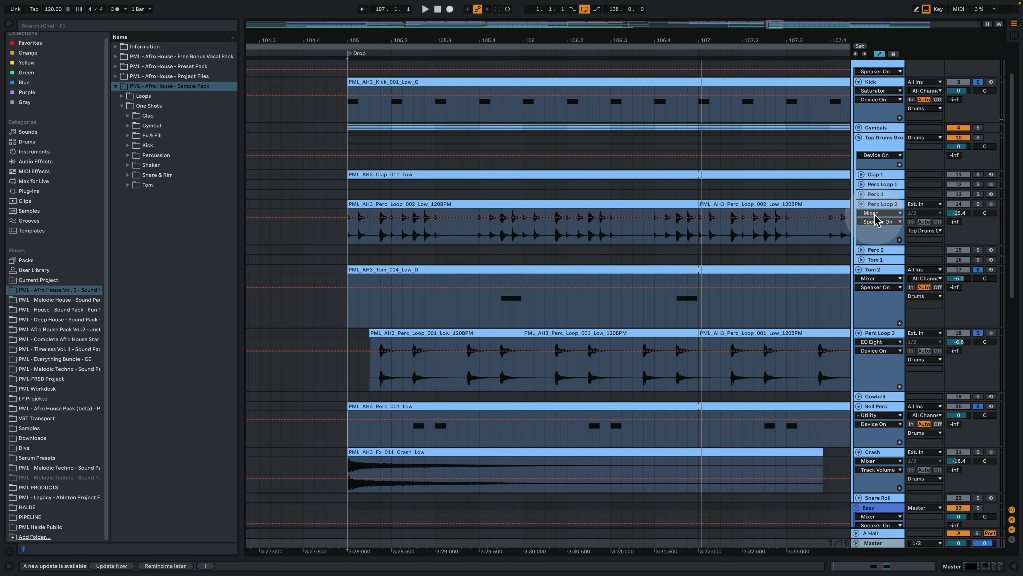
Step: Widen the track headers to fit the full Top Drums Group name, and solo Perc Loop 2 for playback from bar 105
click(888, 142)
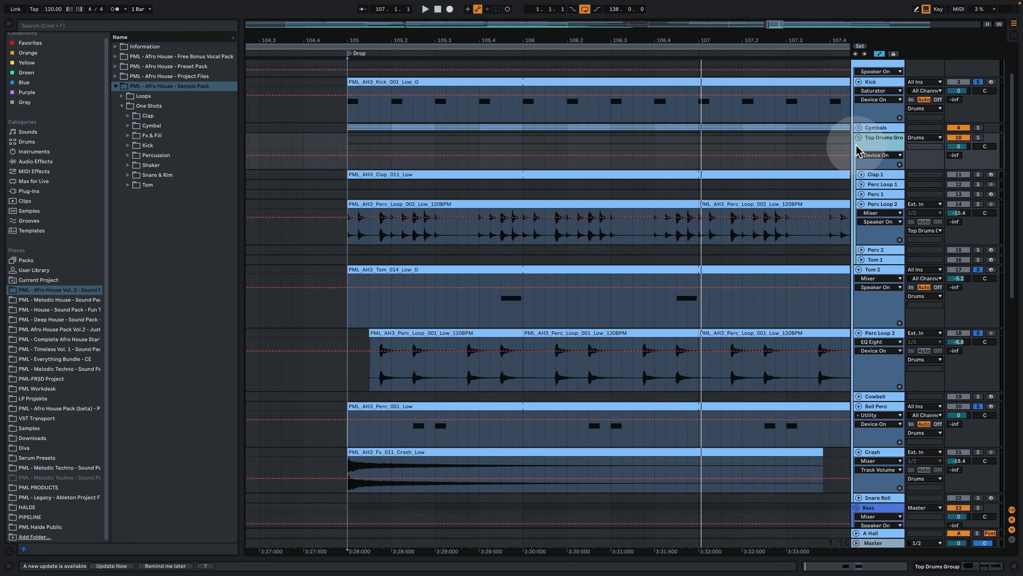
drag(854, 146, 832, 142)
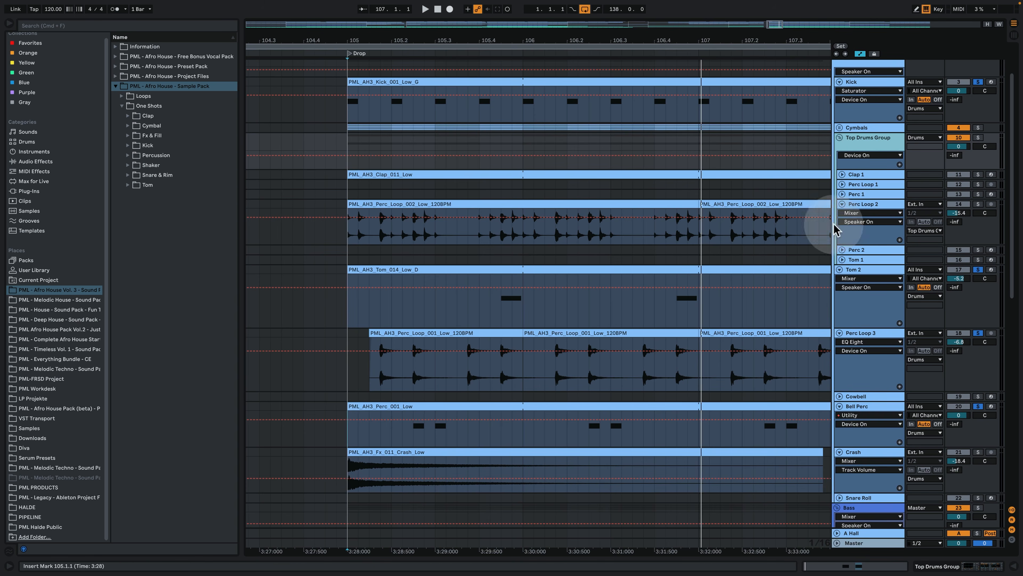
click(978, 204)
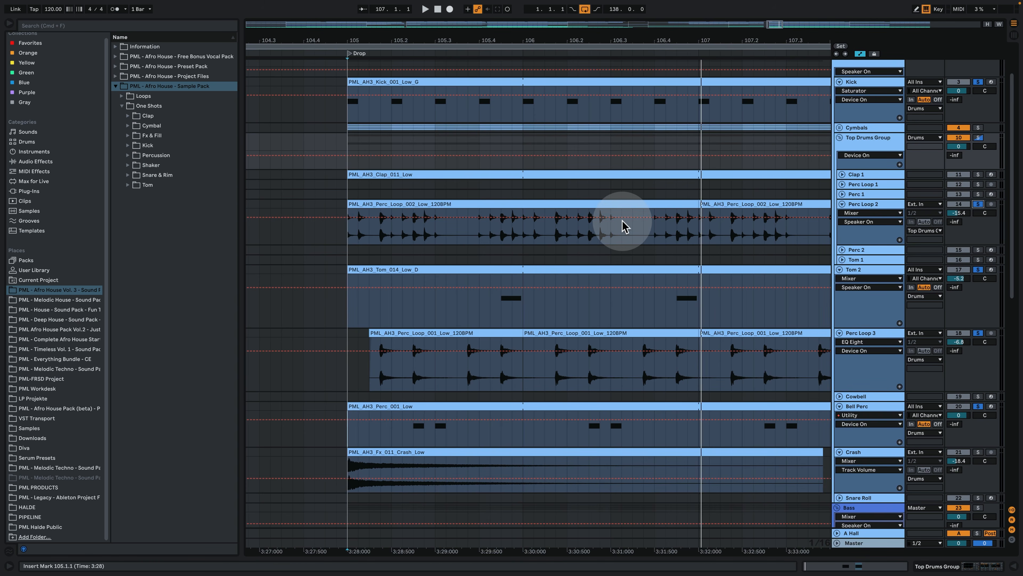
key(space)
Step: Open the first Perc Loop 2 clip at bar 105 to examine its waveform, and return to the arrangement
double_click(432, 206)
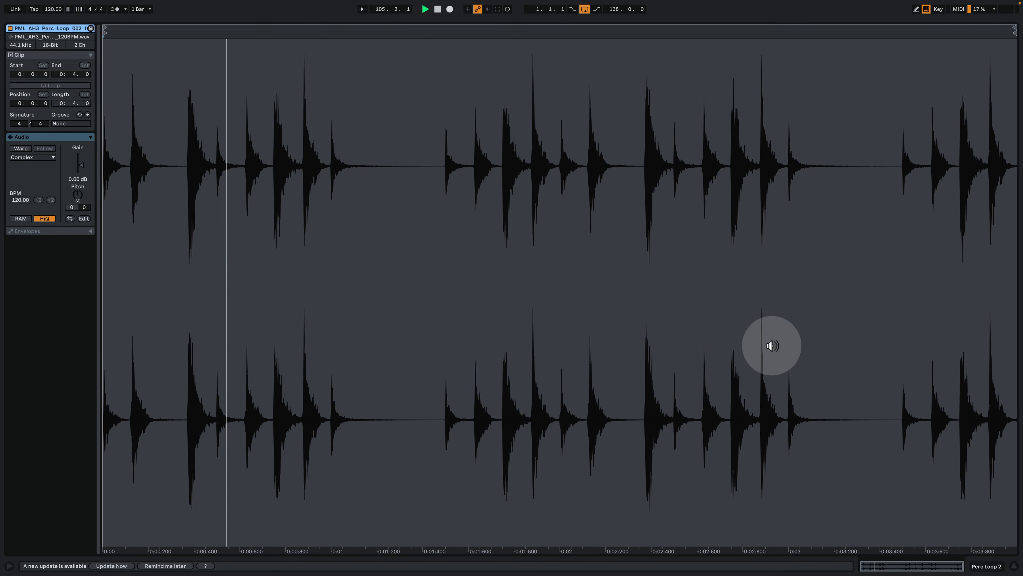
click(986, 565)
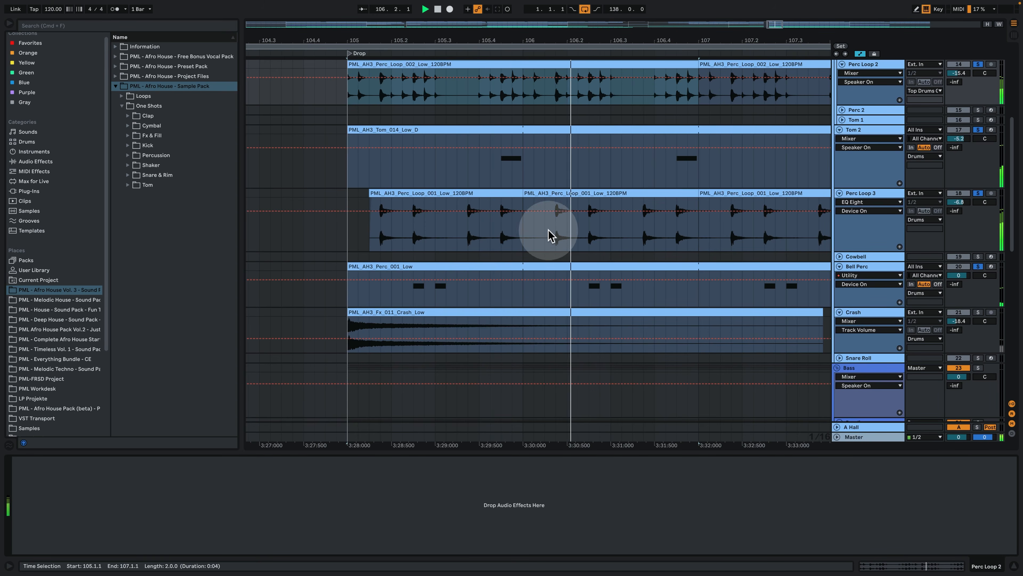
scroll(508, 258, up, 3)
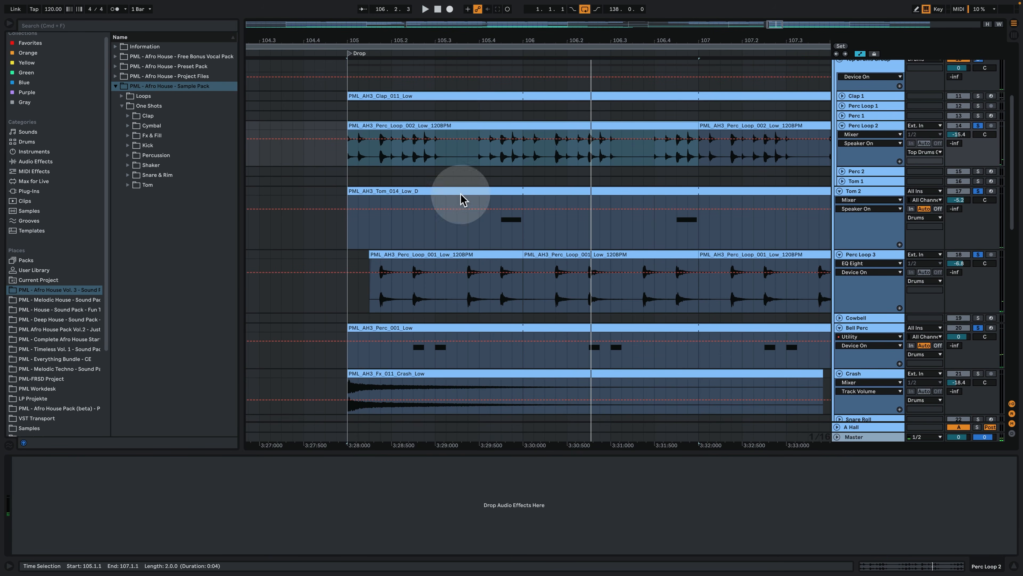
Step: Highlight the gap from 105.3 to 105.4 in Perc Loop 2 to examine it, and place the insert marker at 105.1.1
drag(438, 161, 480, 163)
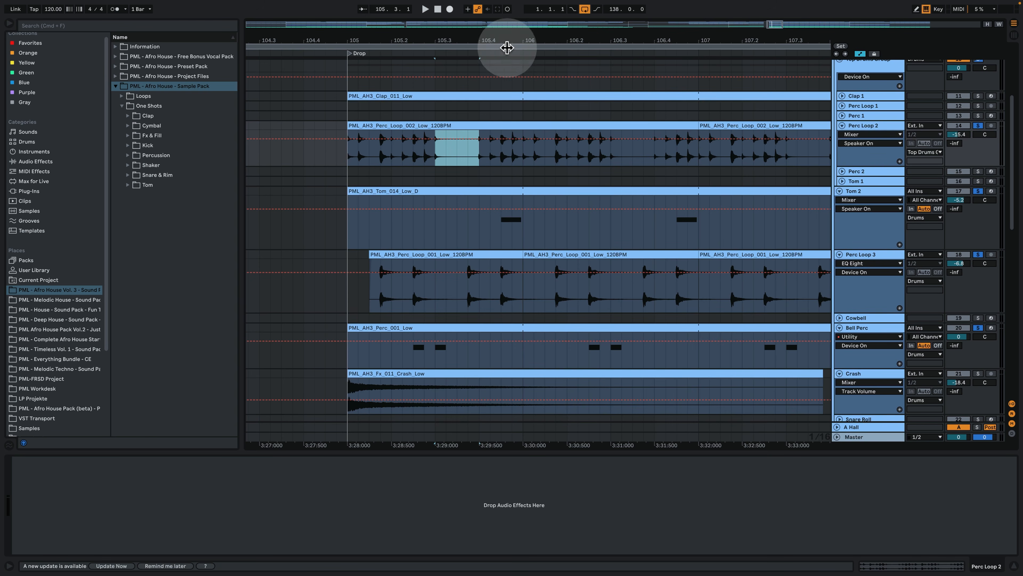
drag(459, 41, 436, 61)
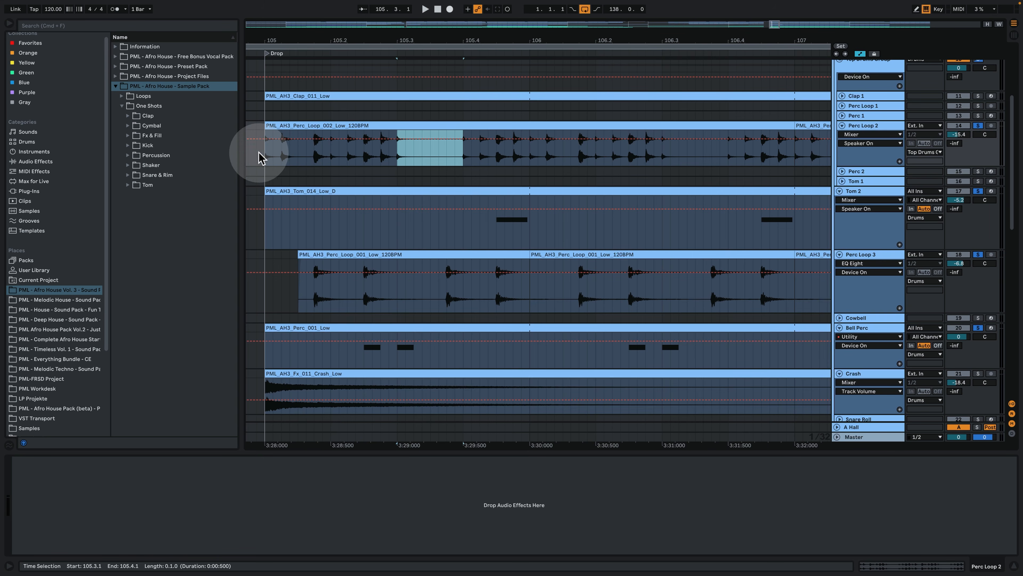
click(266, 159)
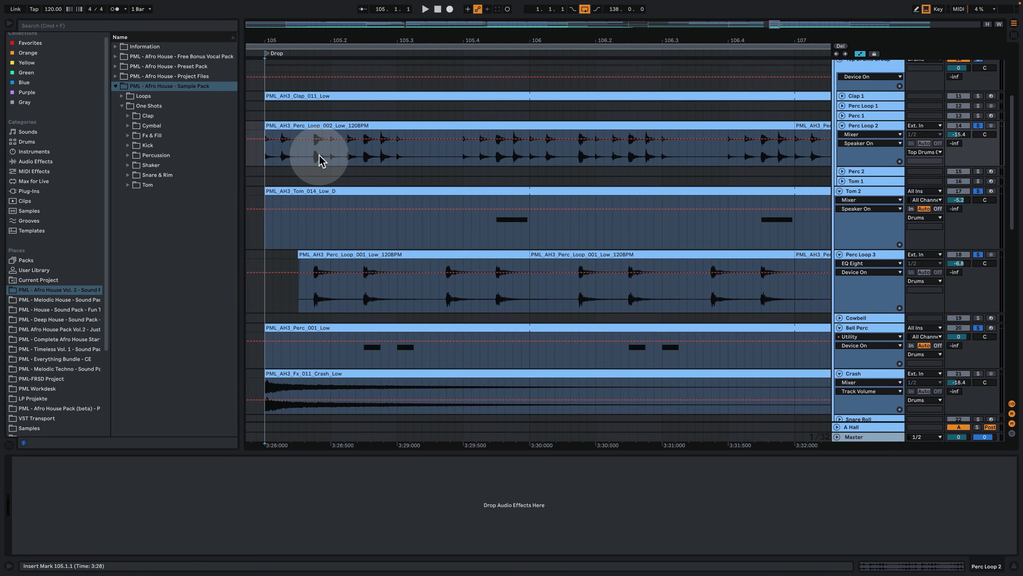
Step: Highlight the gap from 105.3.2 to 105.3.4 in Perc Loop 2 to examine it, and play the soloed drums from 105.1.1
drag(403, 157, 450, 163)
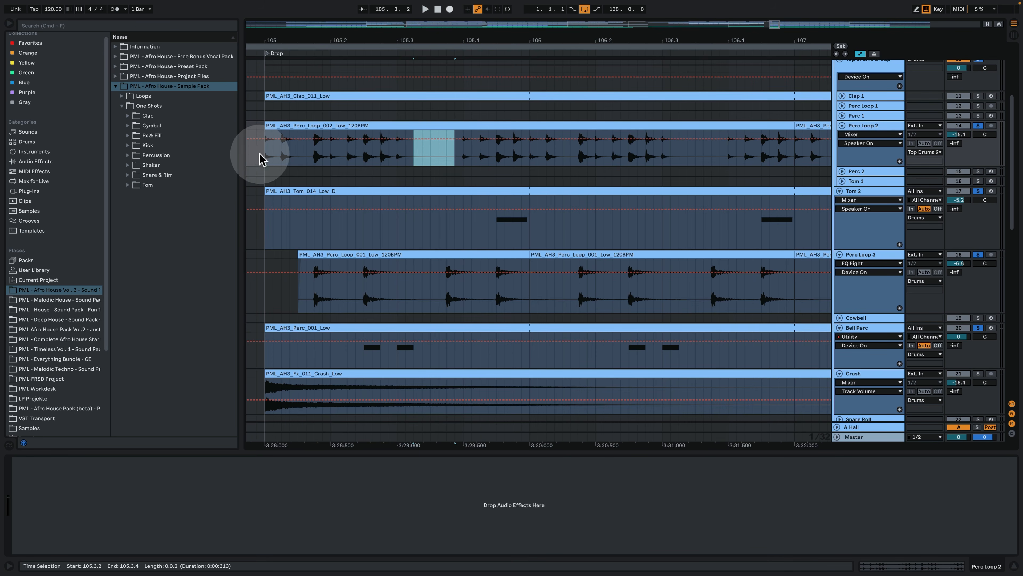
drag(419, 156, 450, 159)
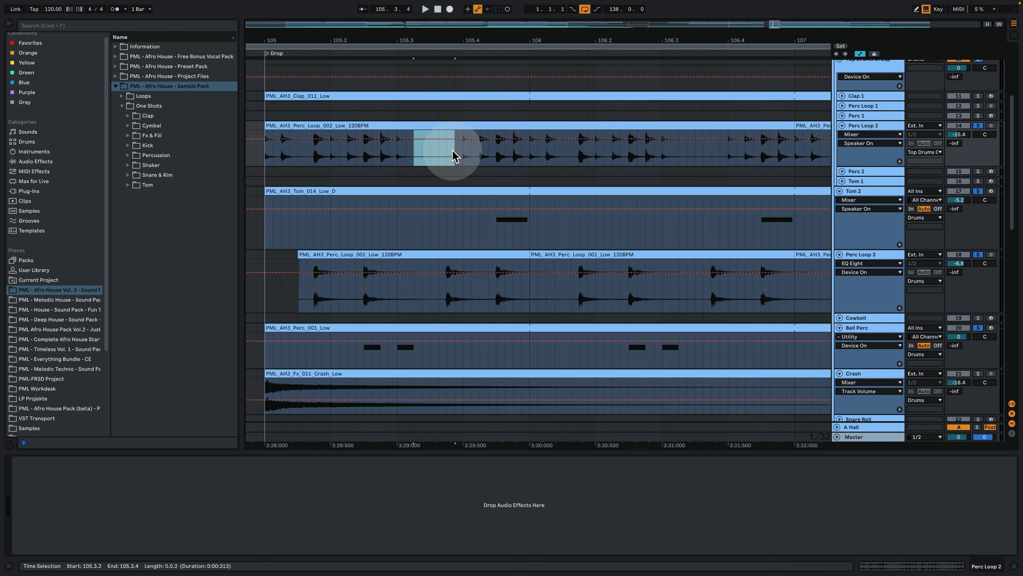
click(266, 158)
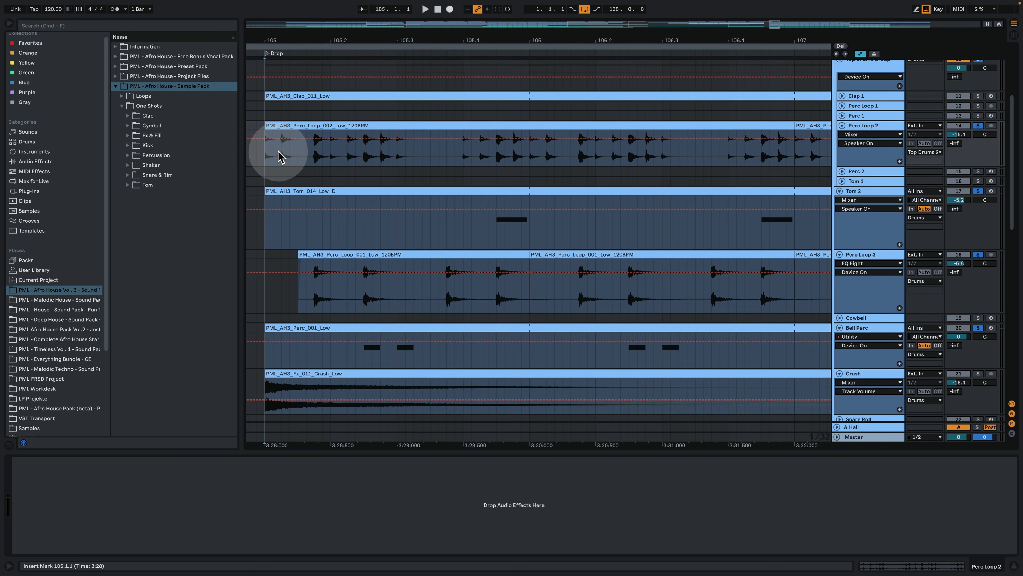
drag(266, 155, 396, 160)
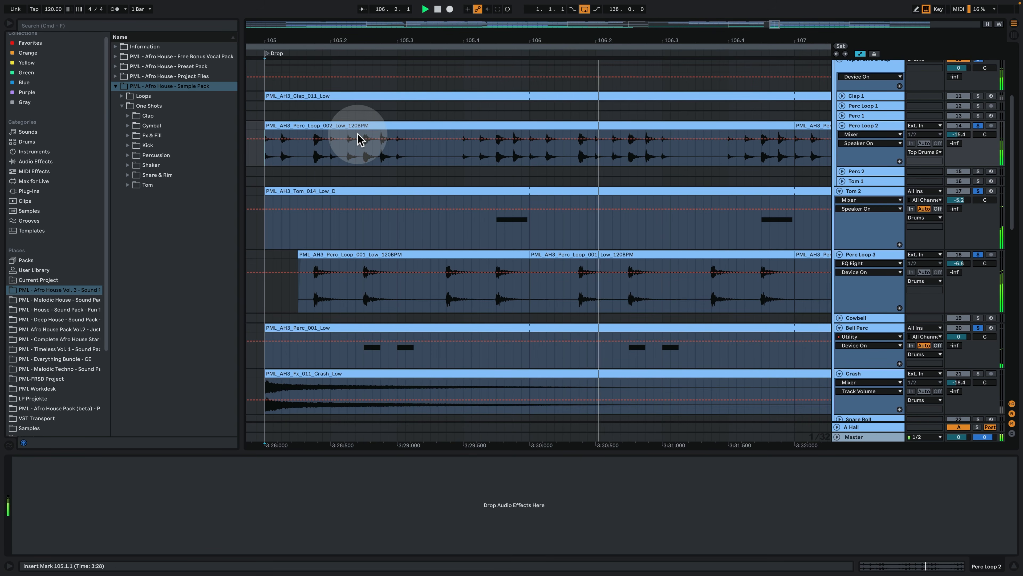
Step: Unfold the Clap 1 track, solo it, and show its Drop section from bar 105
scroll(475, 202, up, 2)
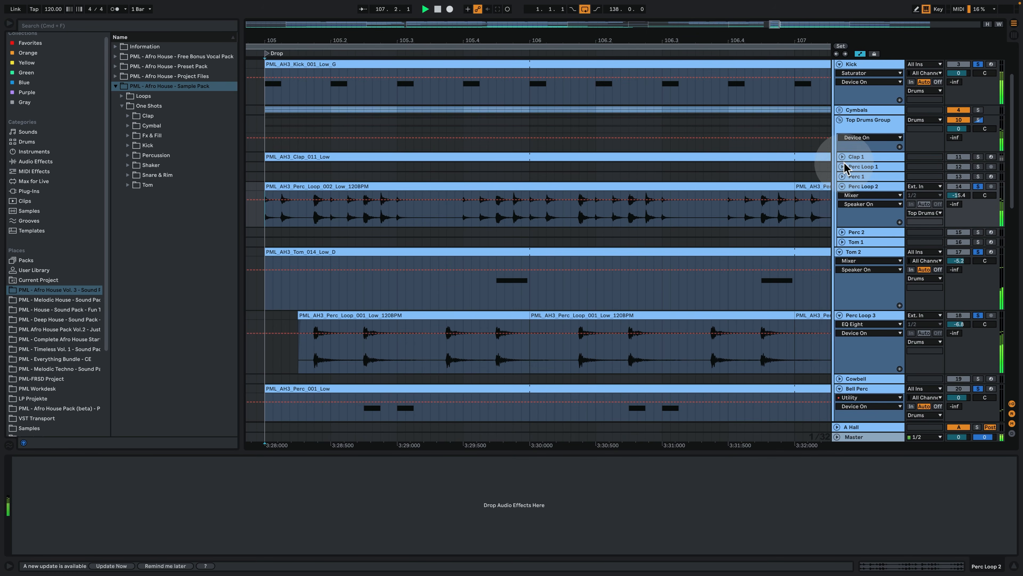
drag(573, 40, 460, 32)
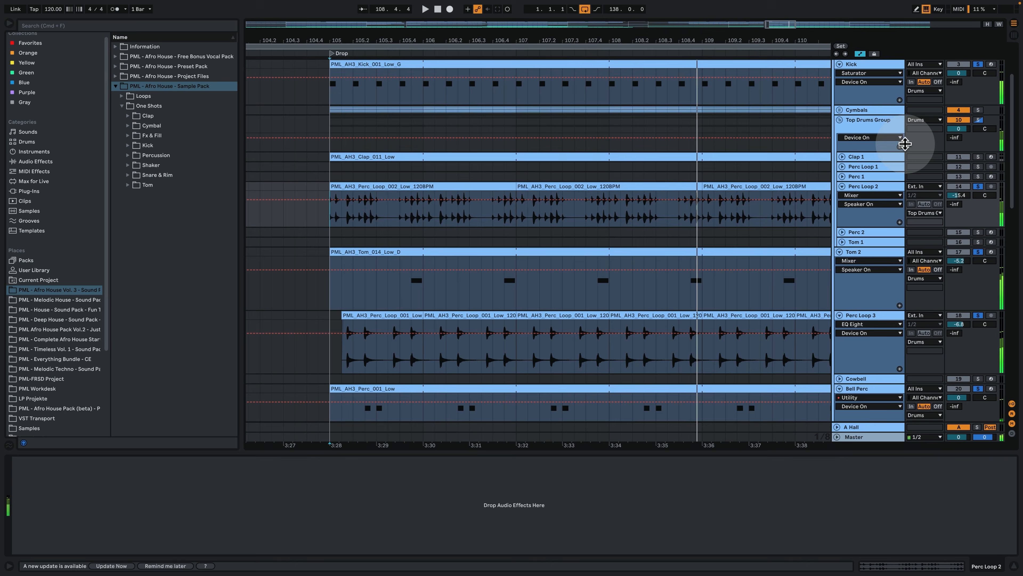
click(842, 156)
click(871, 163)
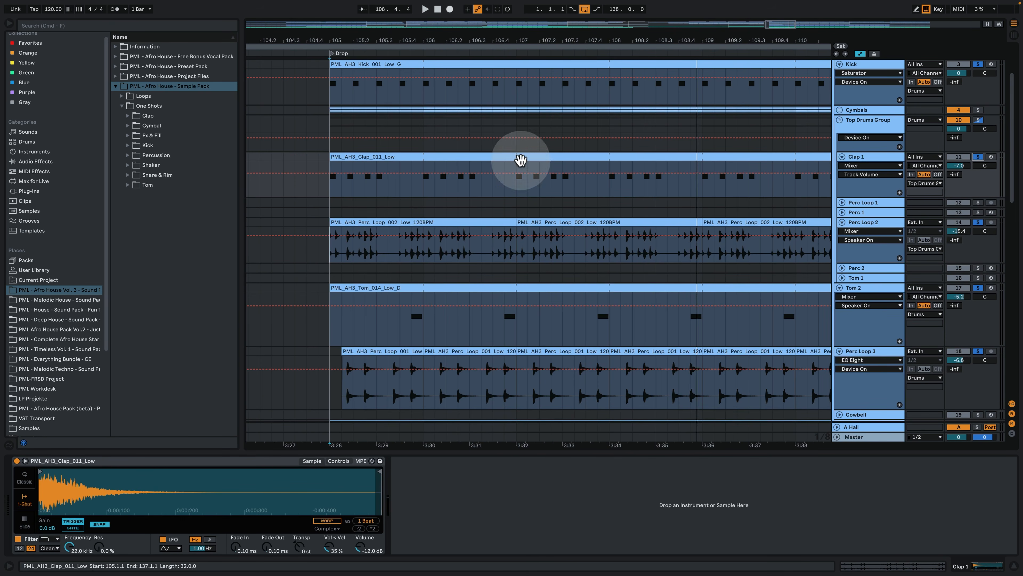
drag(354, 40, 348, 70)
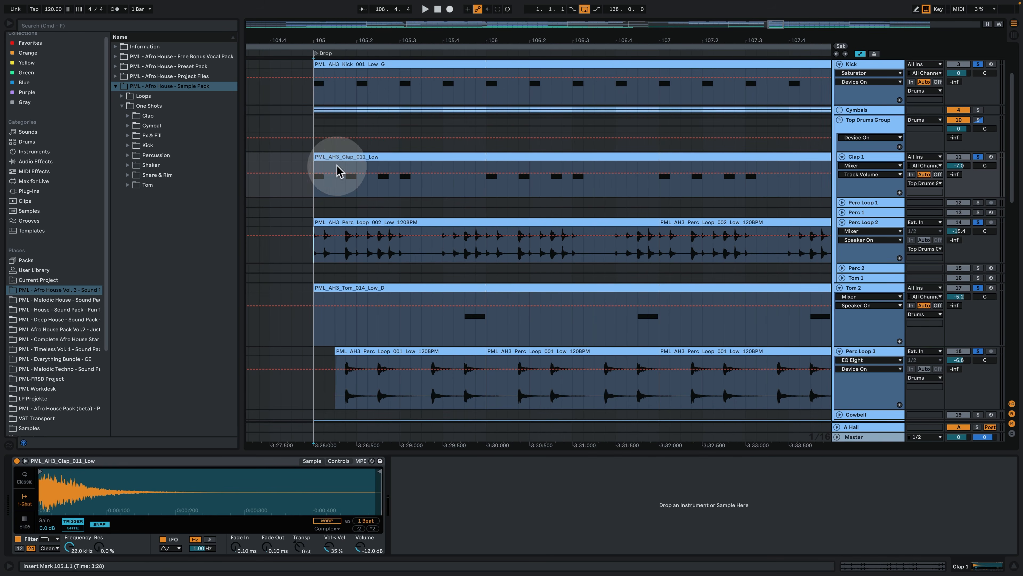
Step: Open the Clap 1 clip at bar 105, play it from 1.1.3 to examine its C3 notes, and return to the arrangement
double_click(375, 155)
key(space)
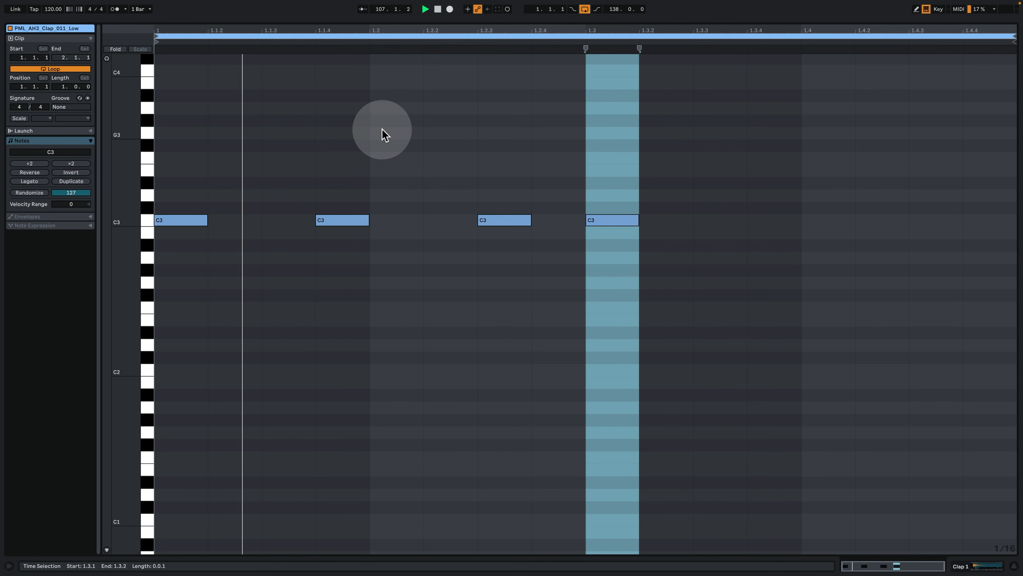
key(space)
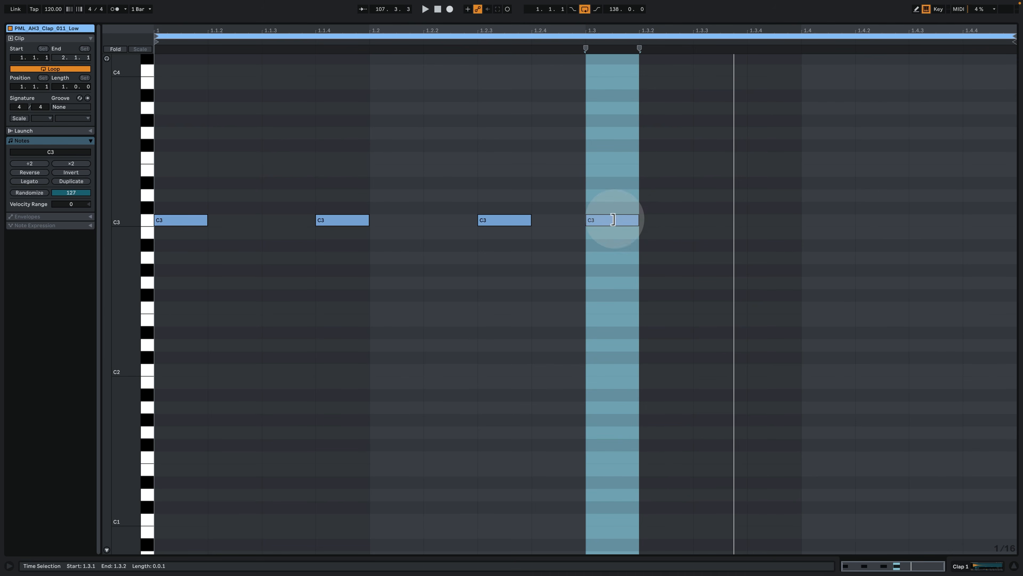
click(282, 318)
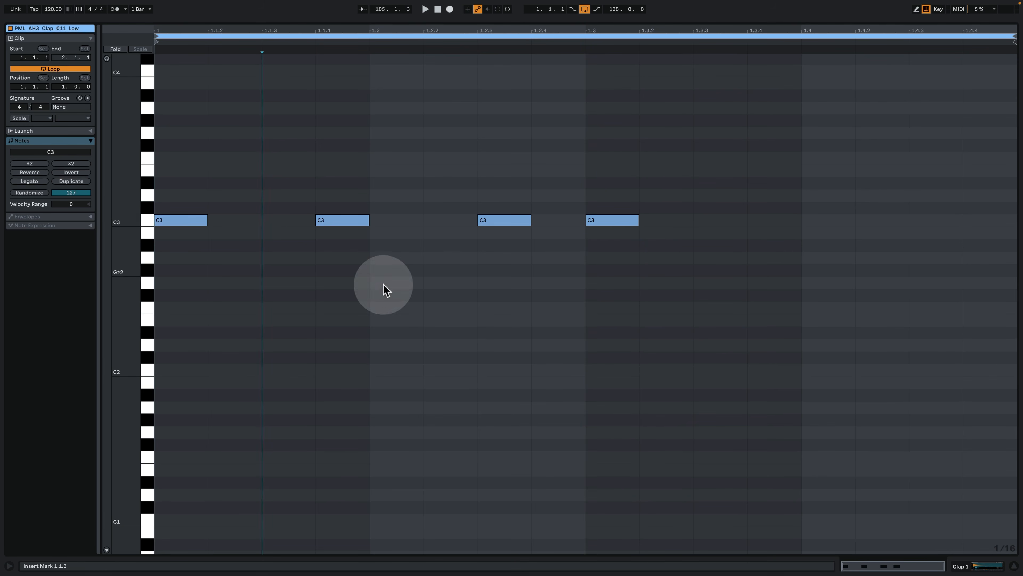
key(space)
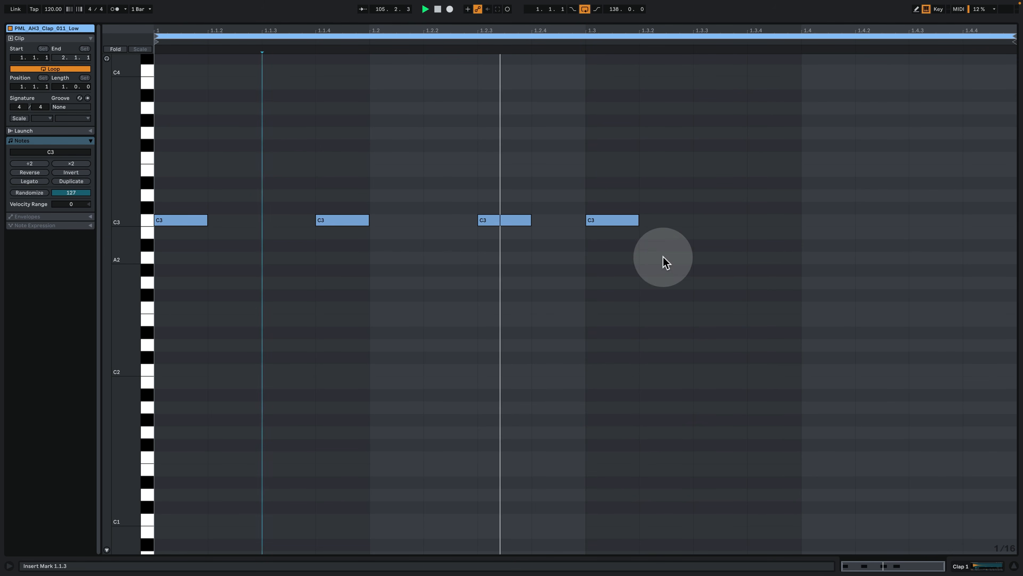
click(961, 565)
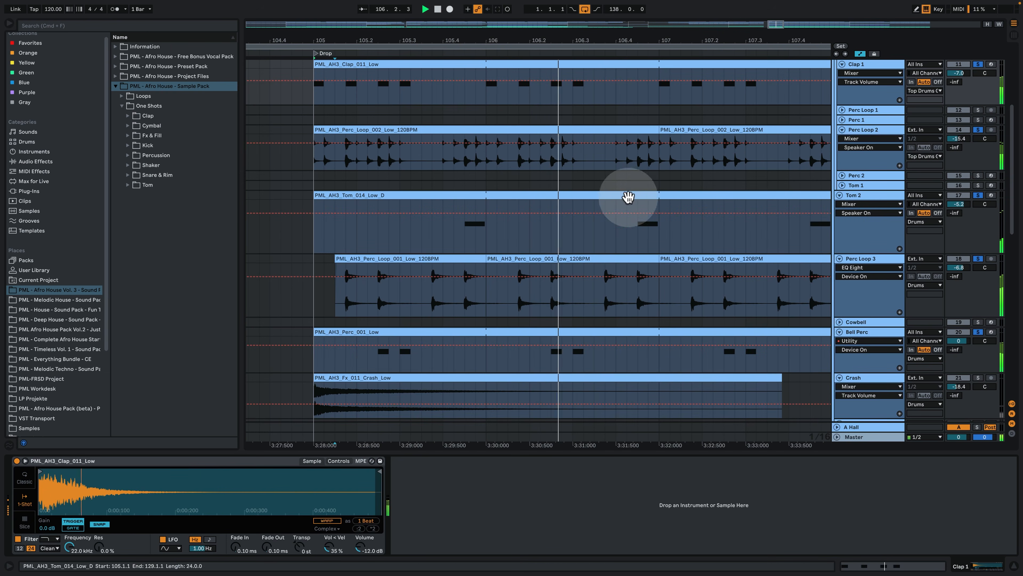
Step: Listen to the soloed drums with the clap, and examine how the drum clips are arranged across the Drop and Outro sections
drag(491, 39, 417, 12)
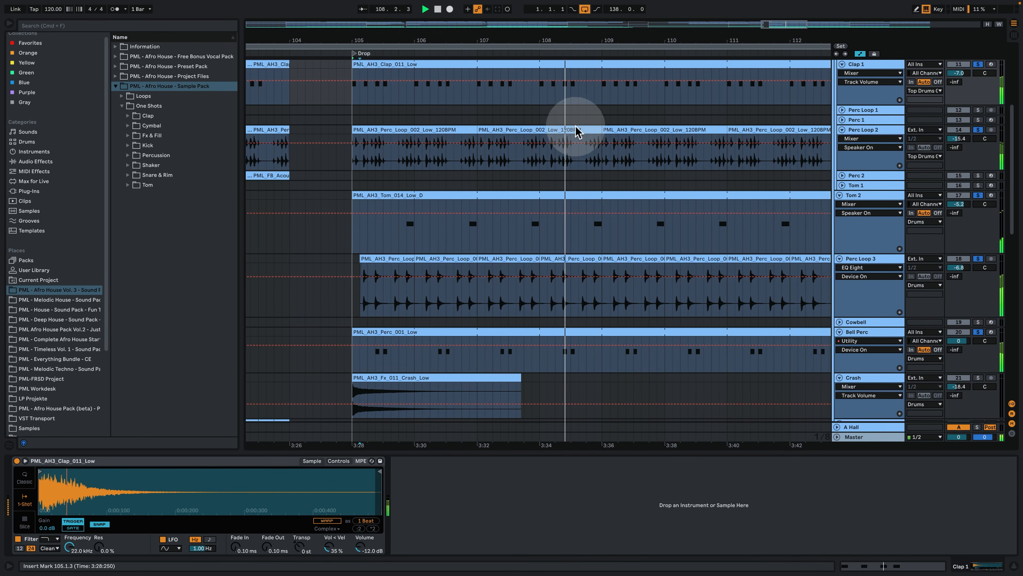
scroll(584, 231, up, 3)
key(space)
drag(552, 37, 469, 11)
scroll(580, 191, up, 4)
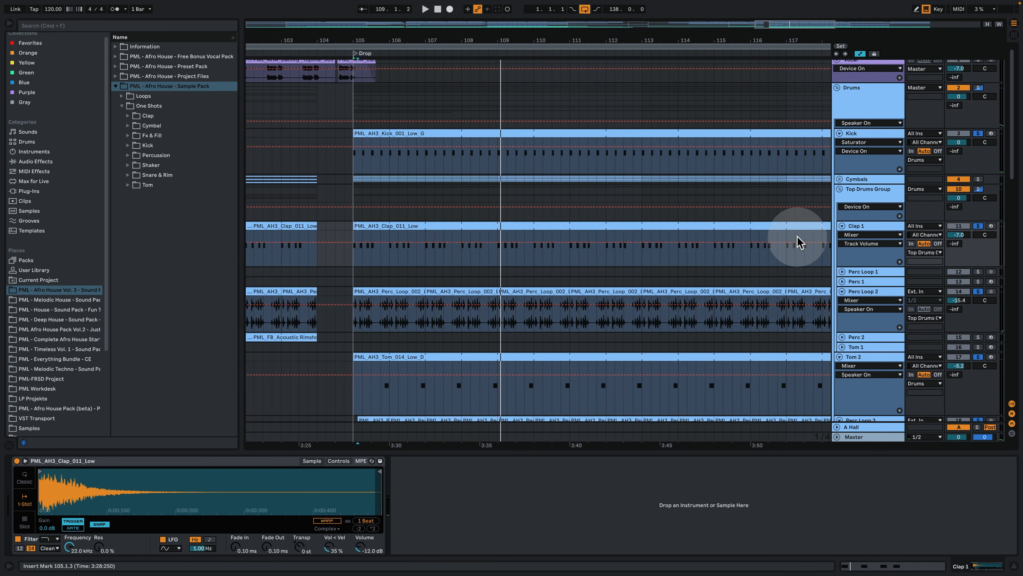
scroll(800, 242, down, 2)
drag(655, 49, 673, 4)
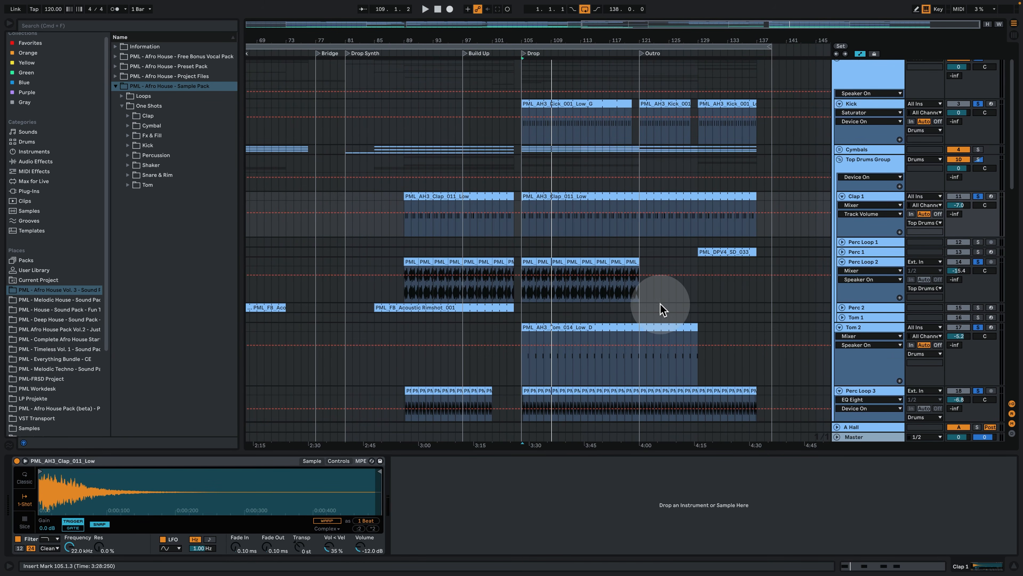
scroll(657, 309, down, 2)
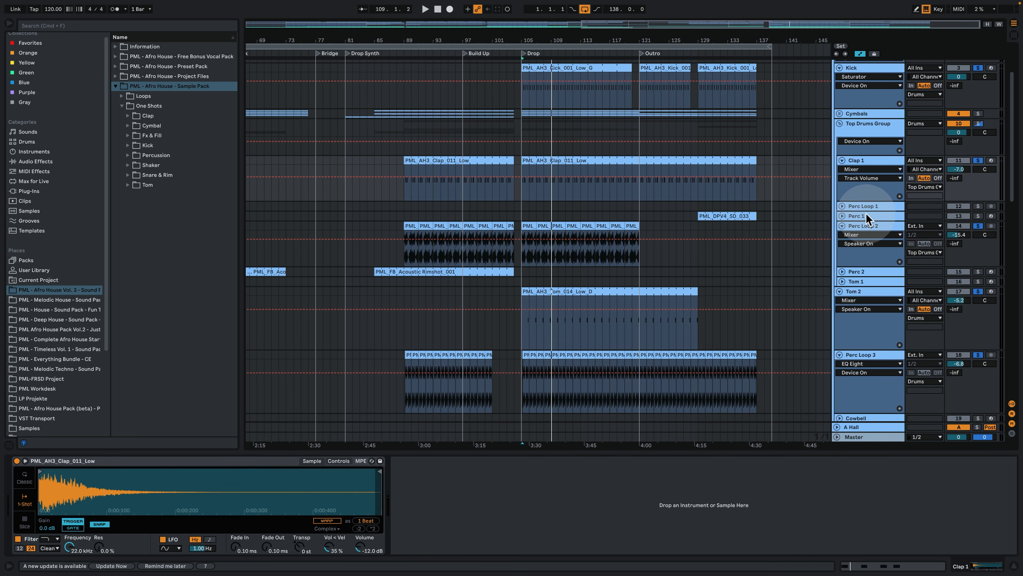
scroll(697, 310, up, 4)
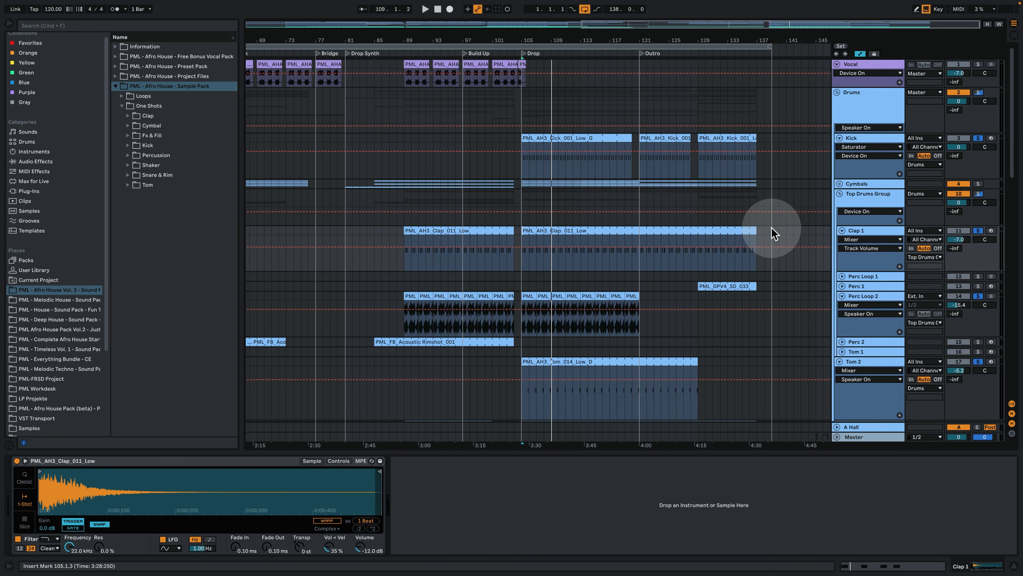
Step: Unfold the Cymbals group with its Shaker Loop 1 and Shaker 1 tracks, and solo Shaker Loop 1
click(839, 184)
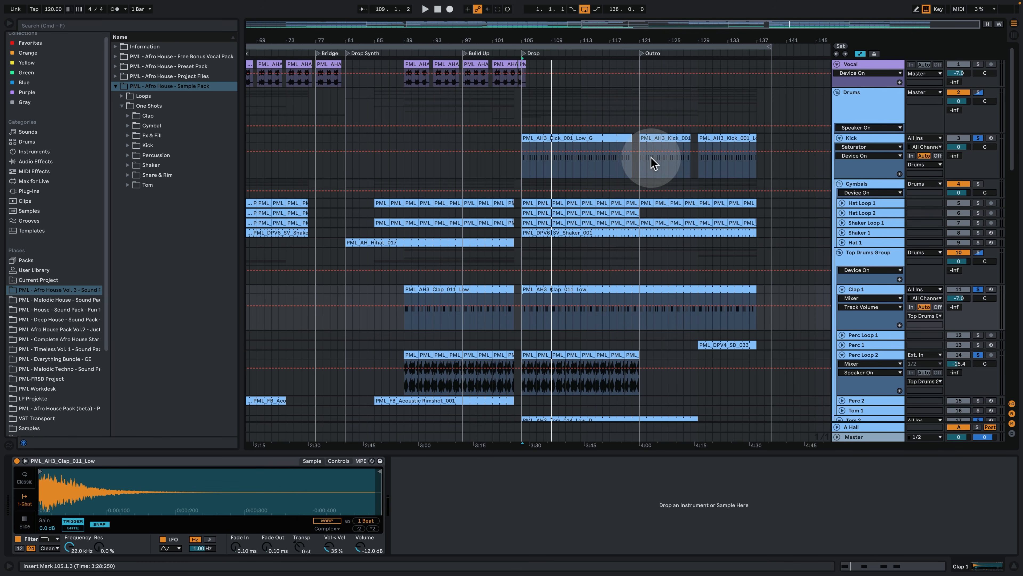
drag(538, 40, 469, 117)
click(868, 190)
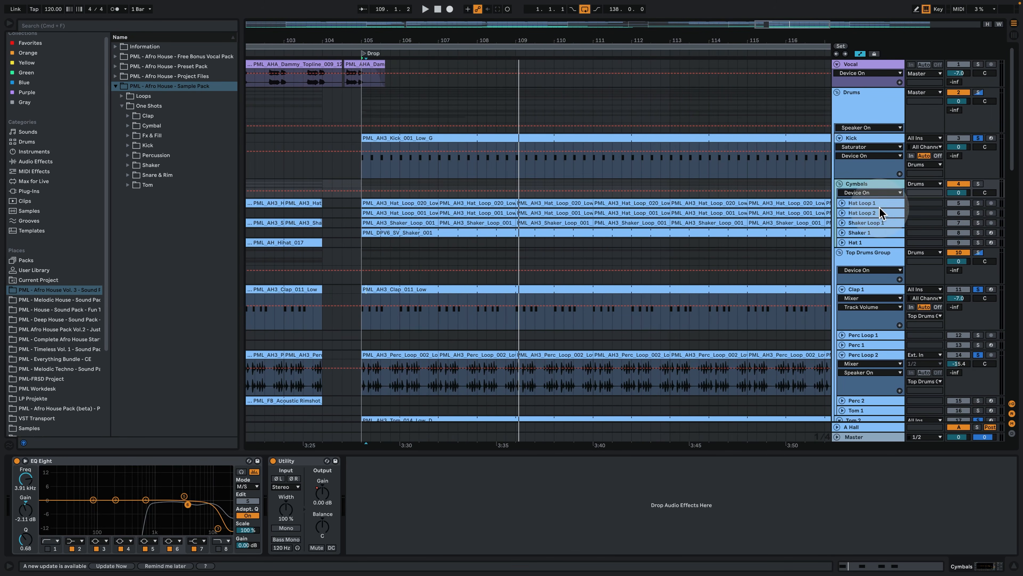
click(843, 233)
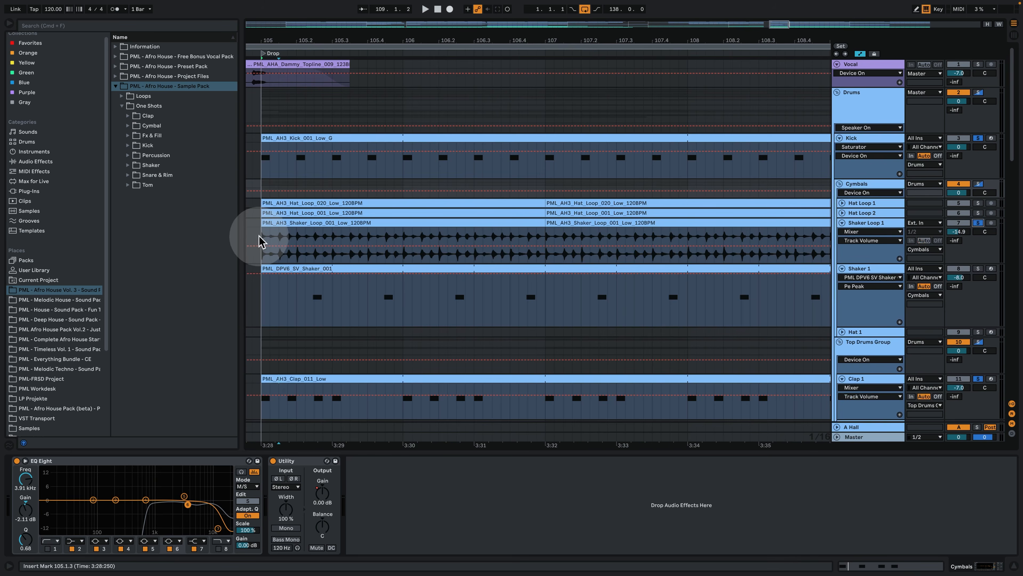
Step: Play the drums from 105.1.1, open the Shaker Loop 1 clip to examine its waveform, and return to the arrangement
click(259, 238)
key(space)
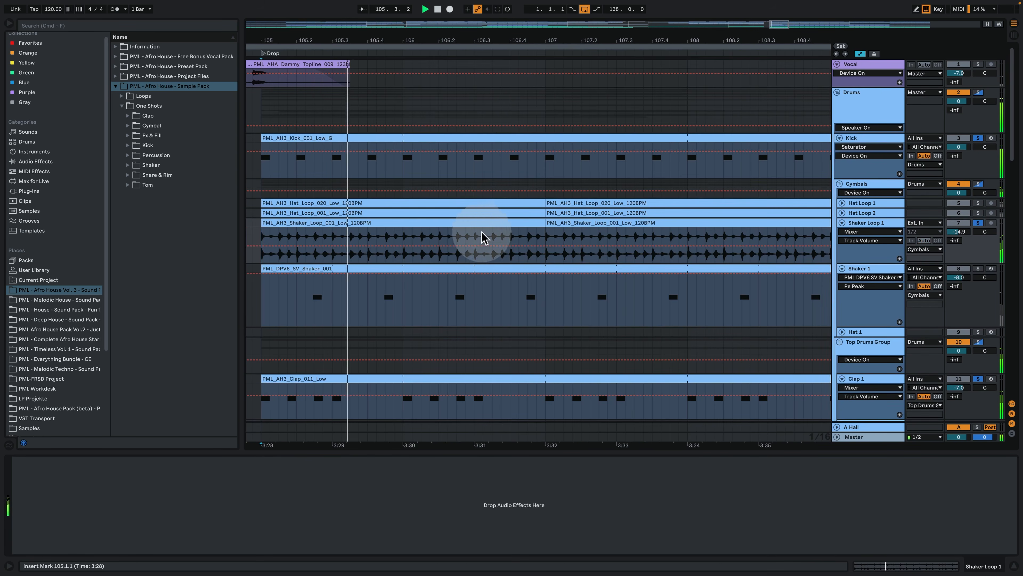
double_click(464, 223)
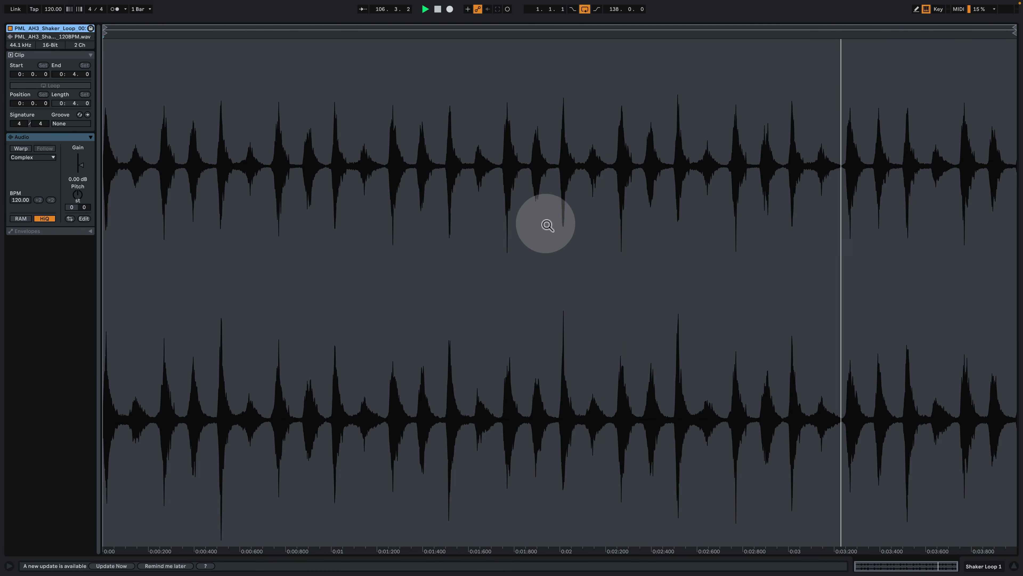
click(985, 567)
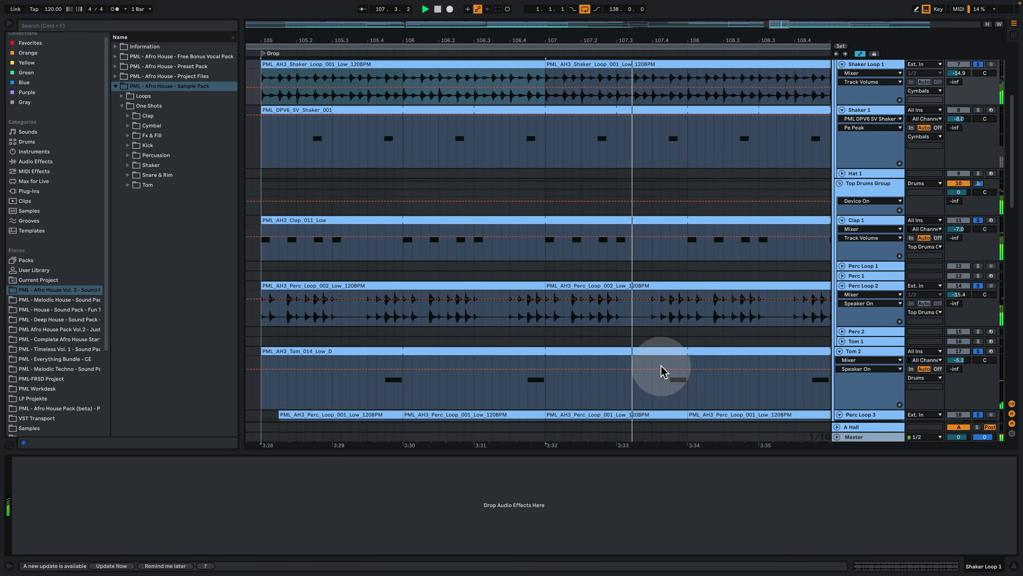
Step: Enlarge the Shaker Loop 1 track, solo Shaker 1, and highlight 105.2.2 to 105.2.3 in the Shaker 1 clip
scroll(421, 198, up, 2)
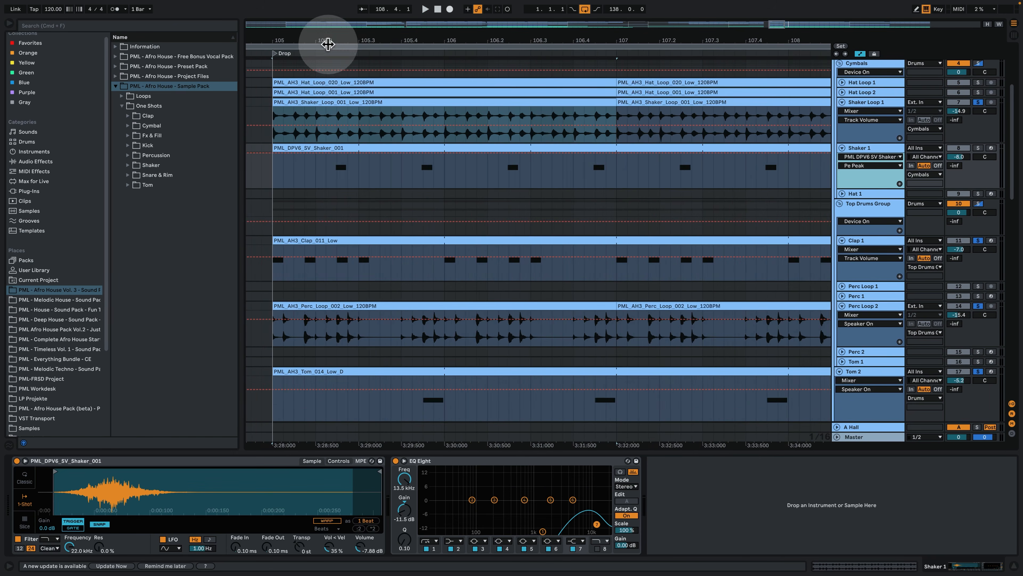
drag(328, 40, 364, 65)
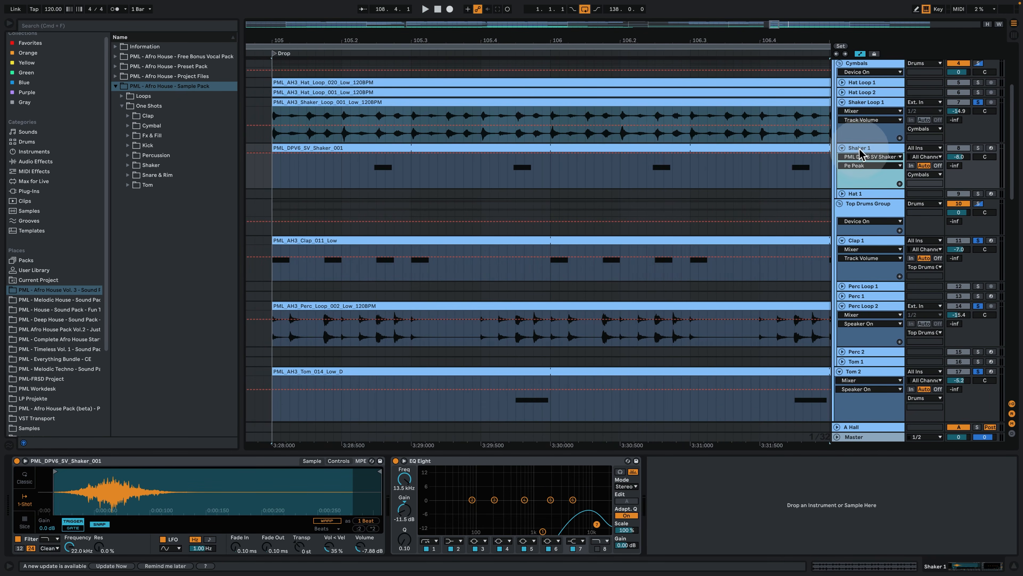
drag(858, 142, 858, 194)
click(309, 140)
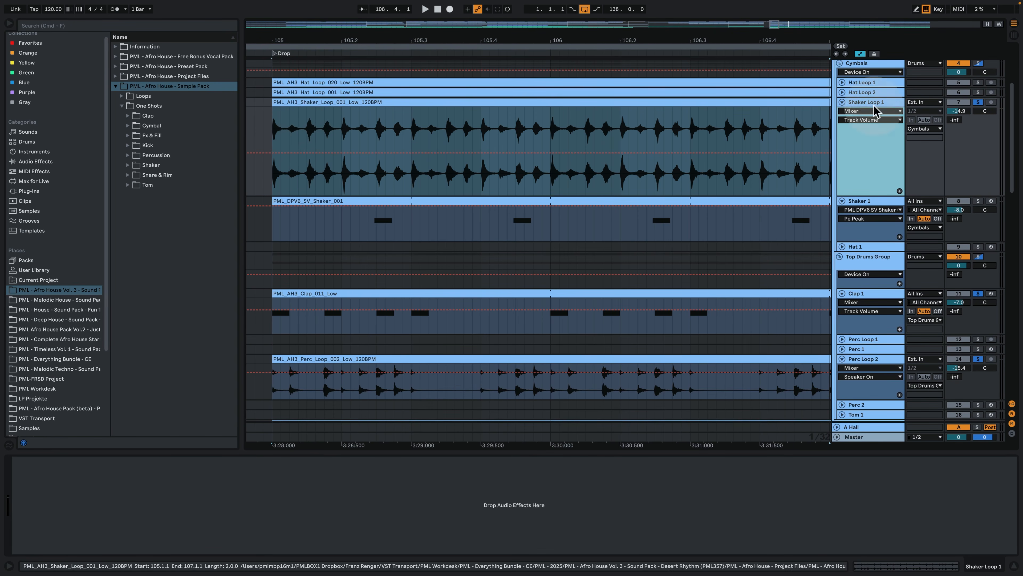
click(979, 203)
click(359, 233)
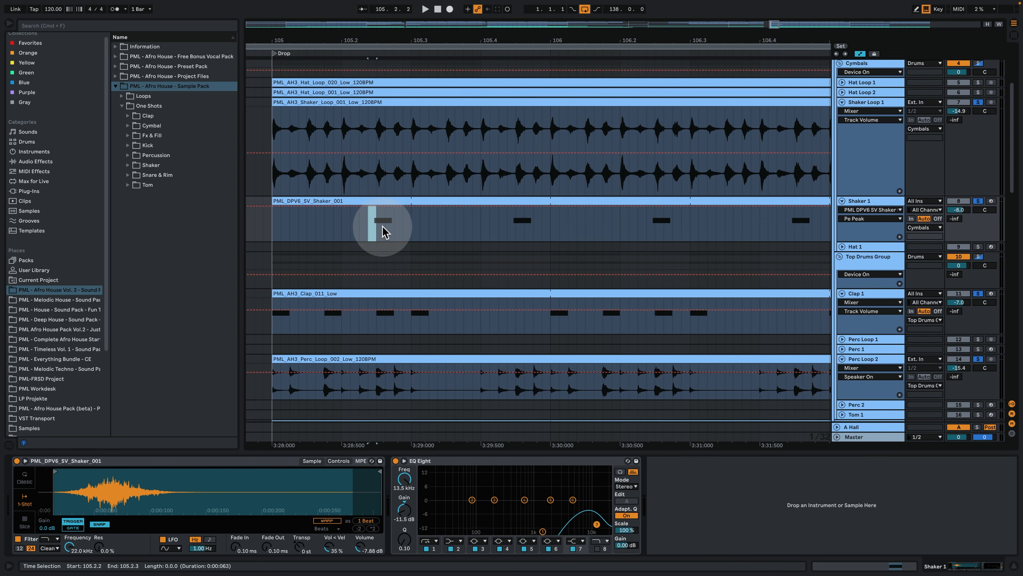
Step: Open the PML_DPV6_SV_Shaker_001 clip and examine the timing of its C3 note during playback
double_click(389, 203)
click(892, 217)
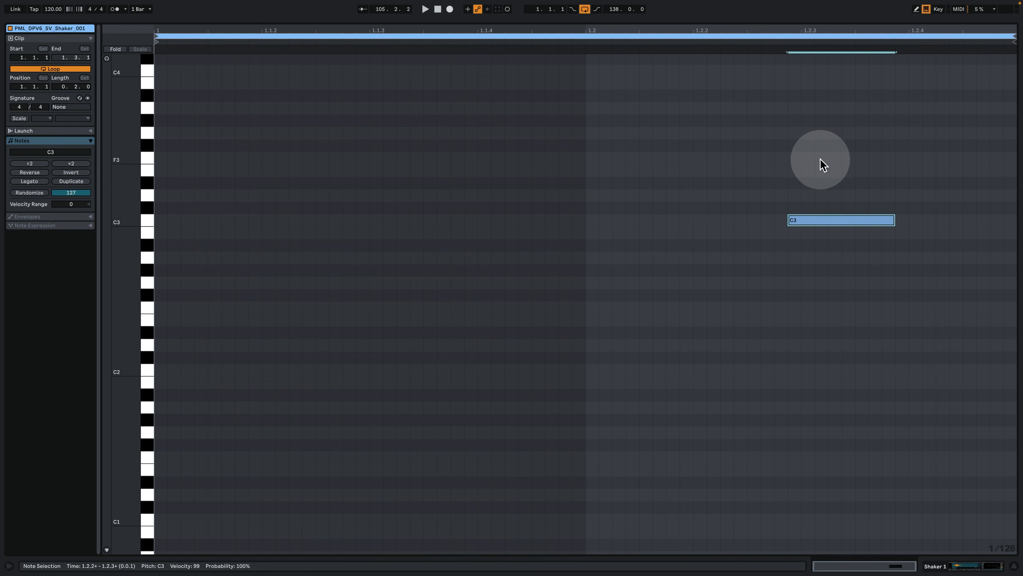
key(space)
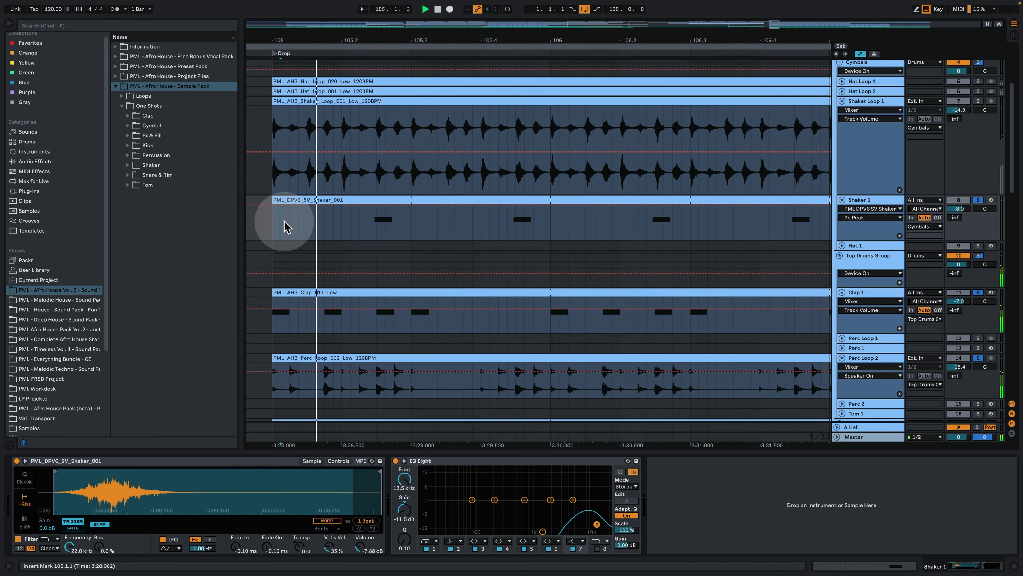
click(399, 200)
double_click(400, 199)
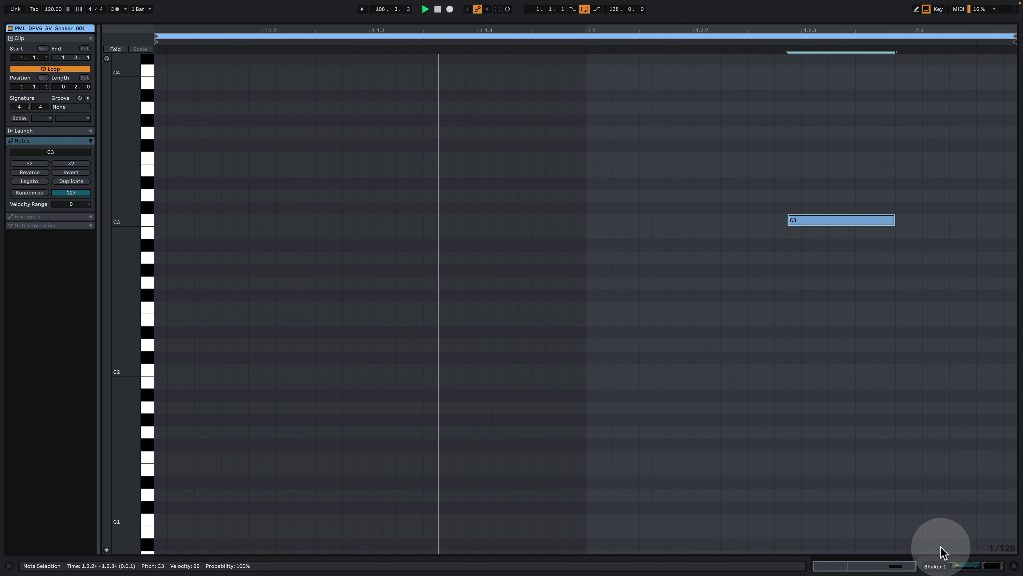
key(space)
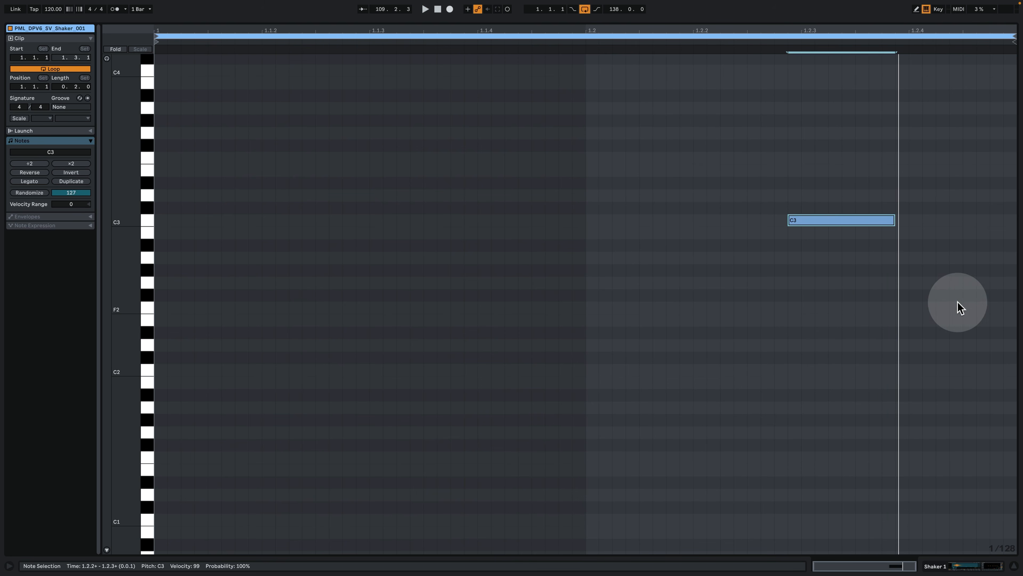
Step: Copy the C3 note one beat earlier to 1.1.2+ in the Shaker 1 clip, and play the drums with both notes
drag(968, 318, 699, 137)
drag(826, 224, 402, 226)
key(space)
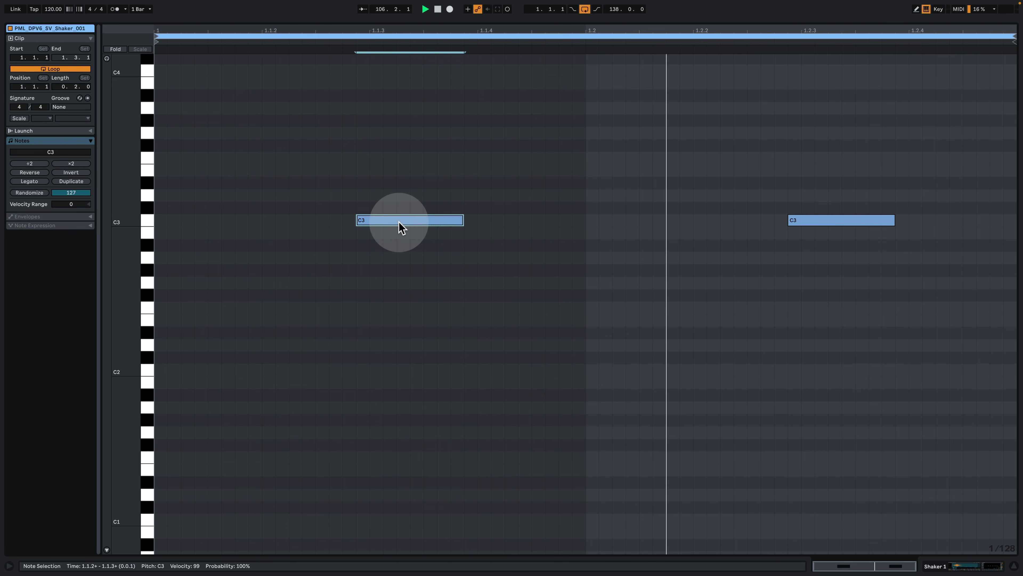
key(space)
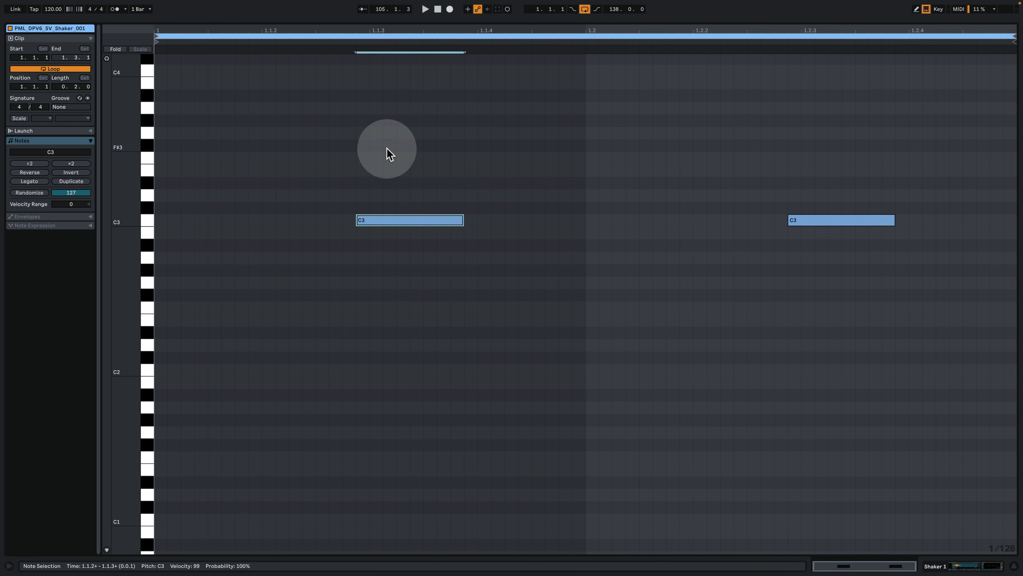
Step: Delete the copied C3 note at 1.1.2+ and play the drums again with only the original shaker note
key(Delete)
key(space)
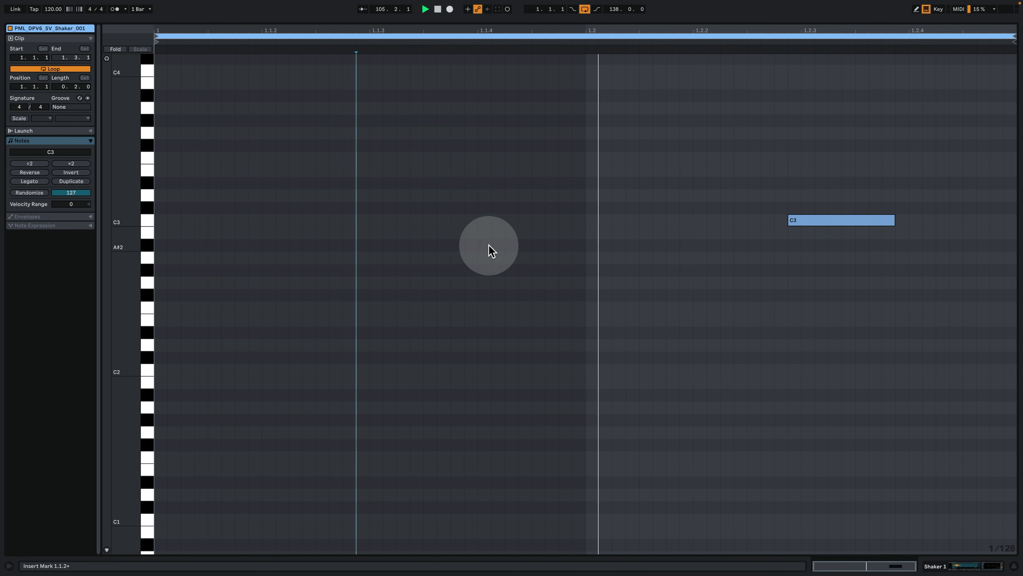
Step: Close the Shaker 1 clip, add Shaker Loop 1 to the soloed tracks, and replay the drop
click(950, 563)
scroll(569, 191, up, 3)
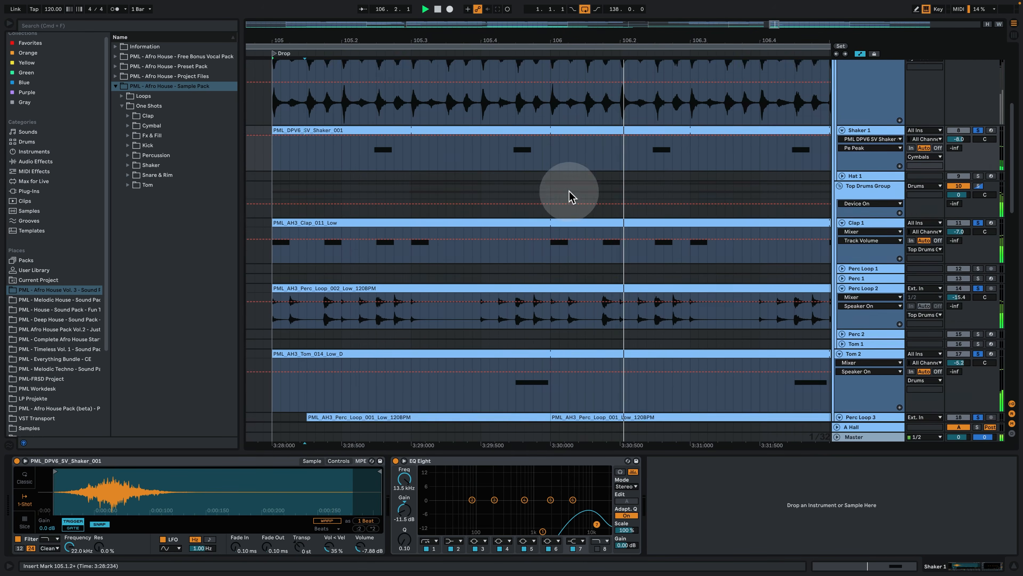
scroll(570, 194, up, 3)
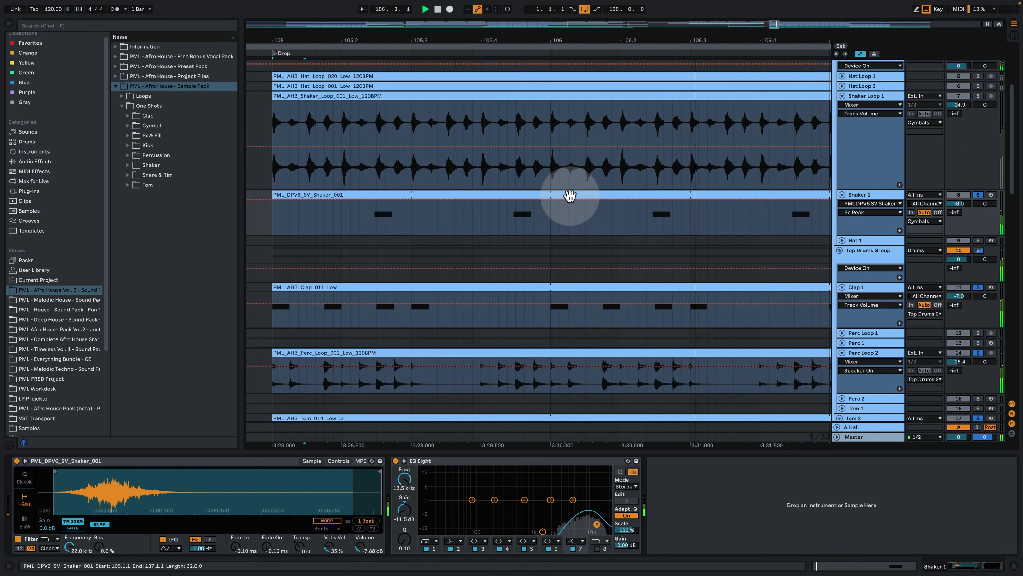
click(979, 96)
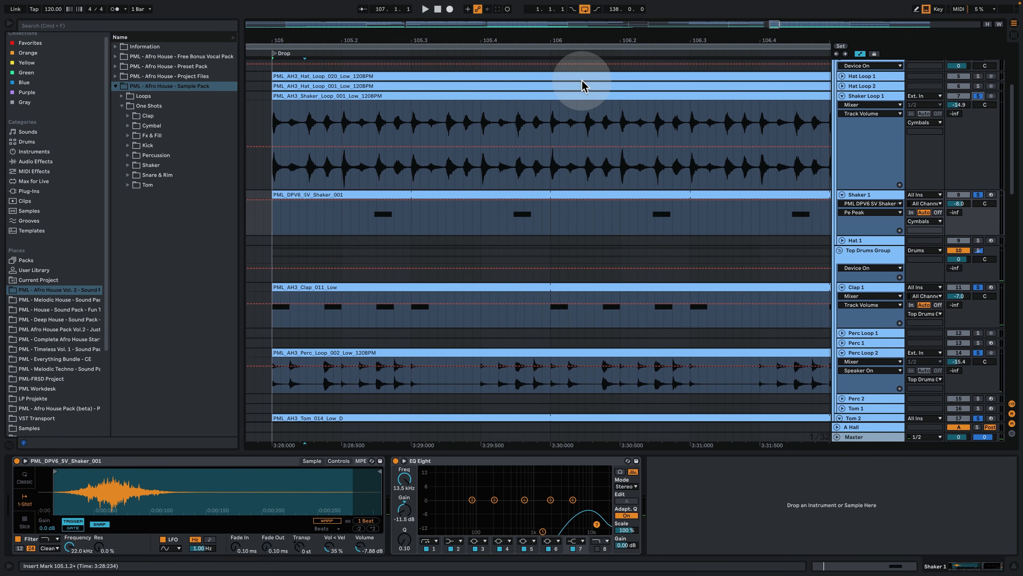
click(505, 43)
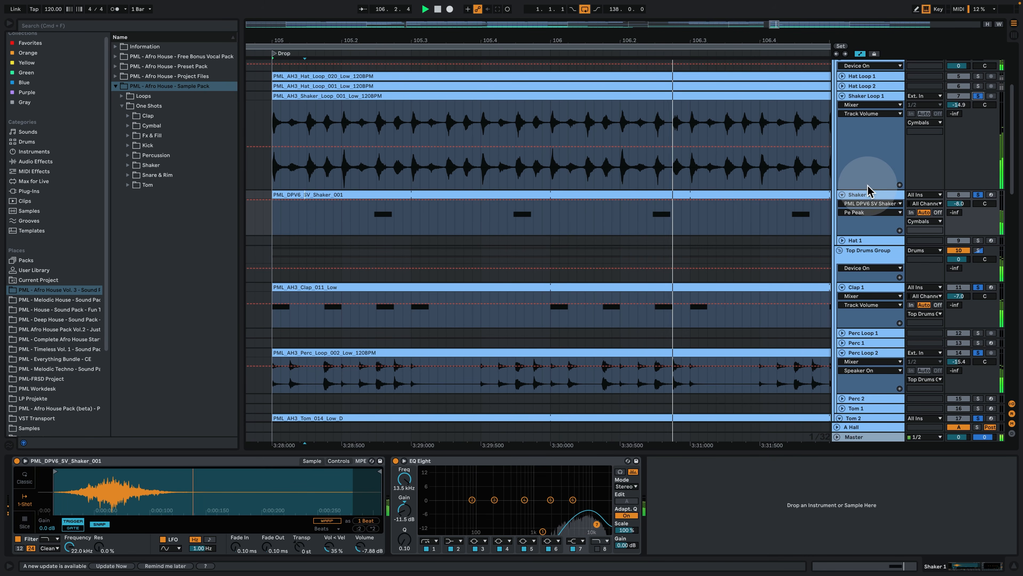
Step: Shrink the Shaker Loop 1 track and unfold the Hat Loop 2 and Hat Loop 1 tracks to show their waveforms
drag(870, 188, 871, 135)
click(842, 85)
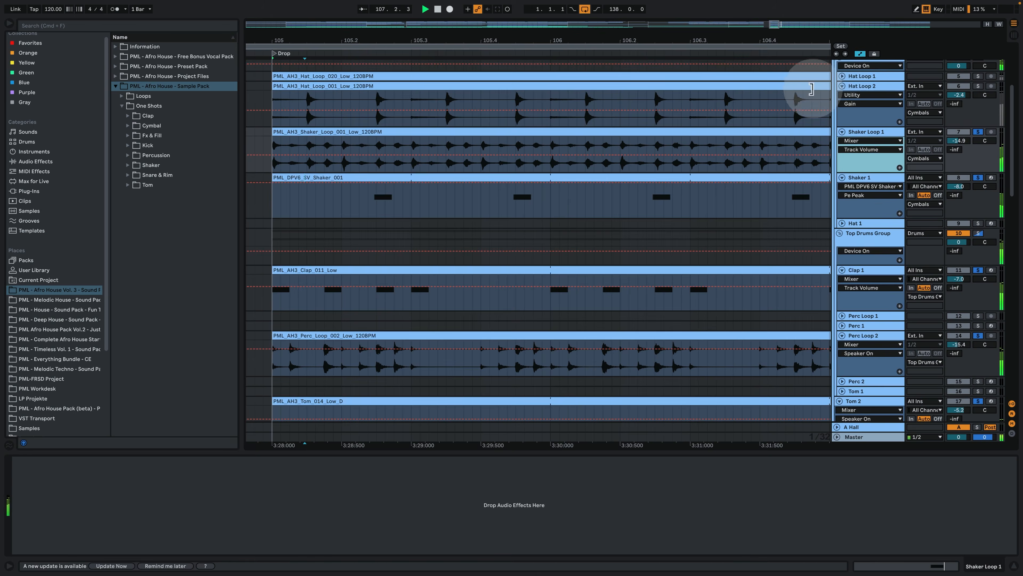
scroll(428, 110, up, 3)
scroll(427, 109, up, 3)
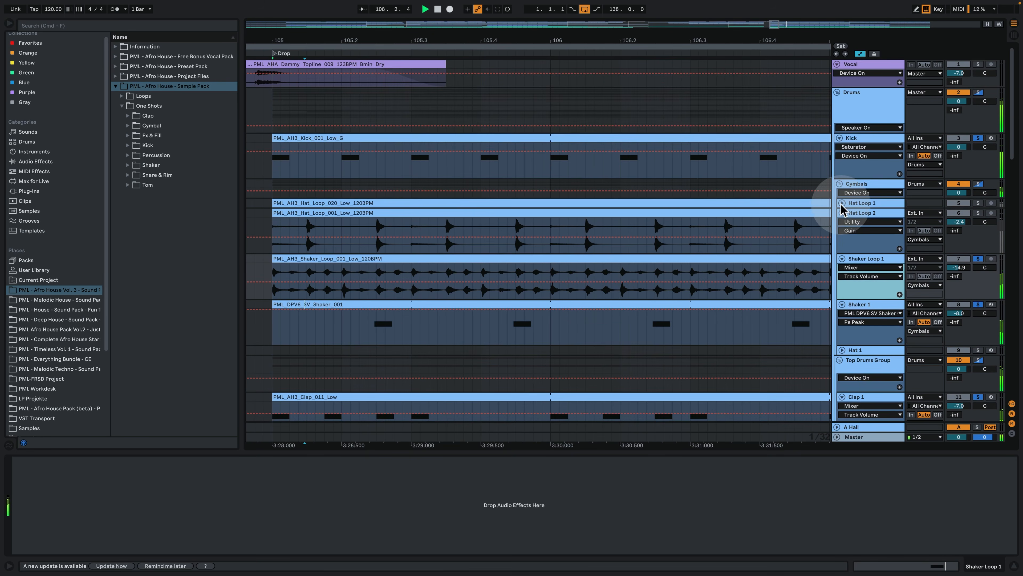
click(842, 204)
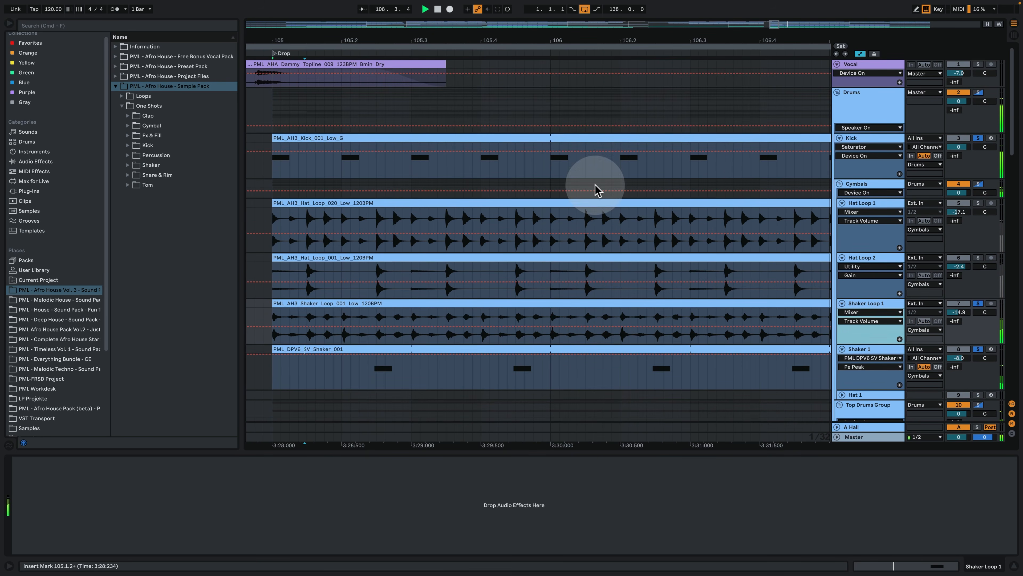
Step: Add Hat Loop 2 to the soloed drums and play the groove from 104.4.4
click(978, 258)
click(277, 274)
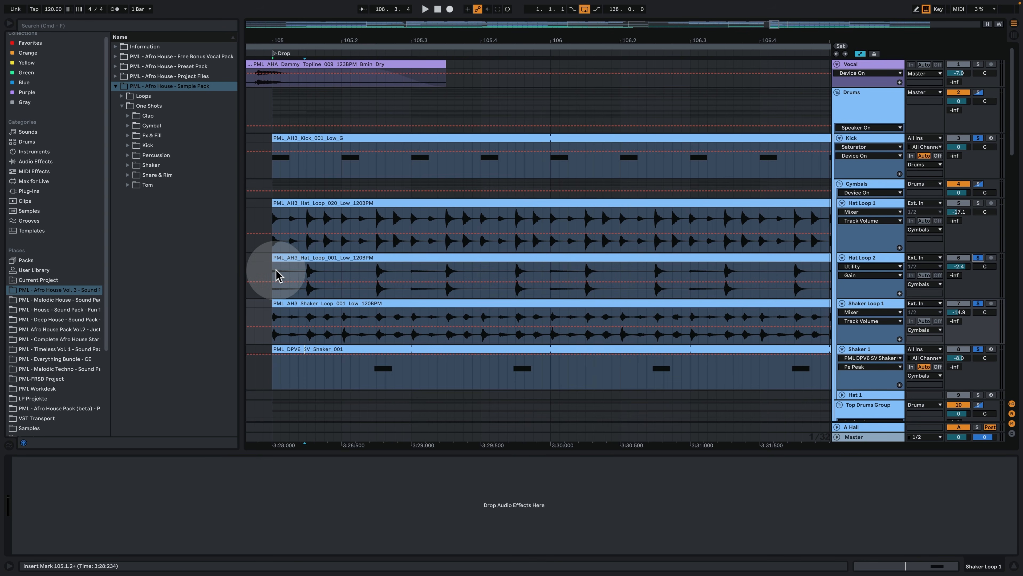
click(263, 277)
key(space)
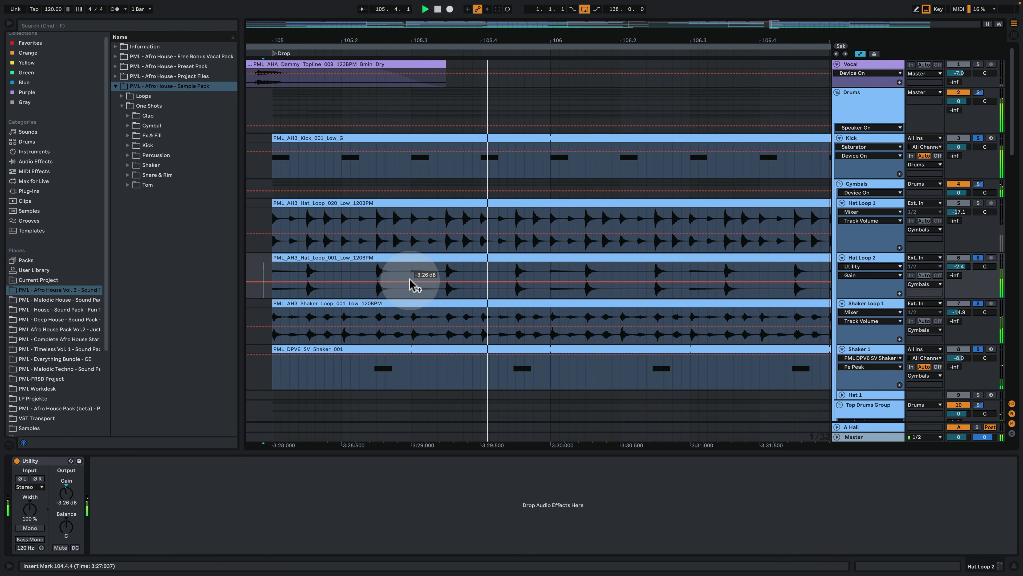
Step: Compare Hat Loop 2's hits with the kick and shakers in the drop during playback, up close and across several bars
drag(569, 42, 455, 16)
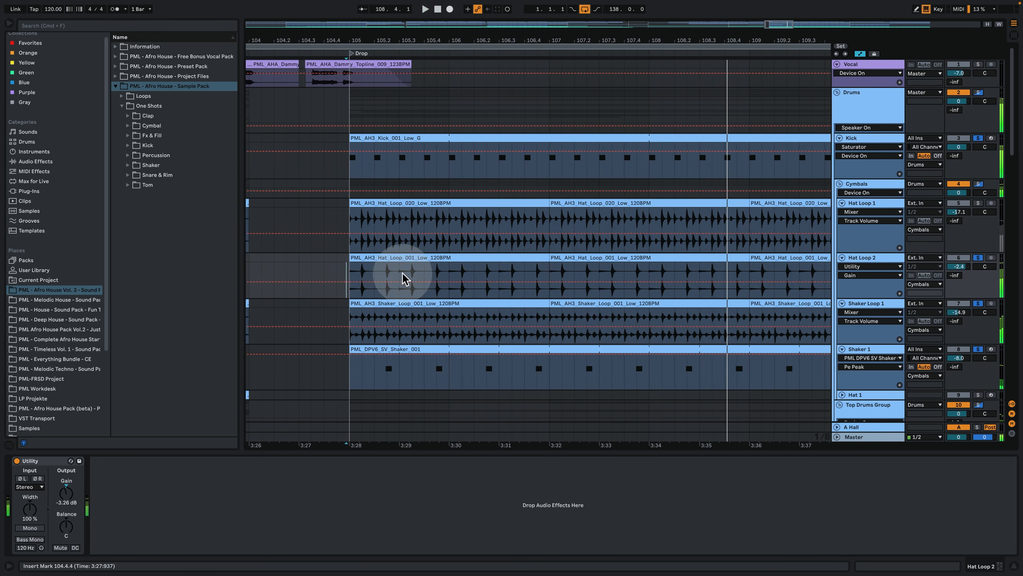
drag(363, 41, 389, 82)
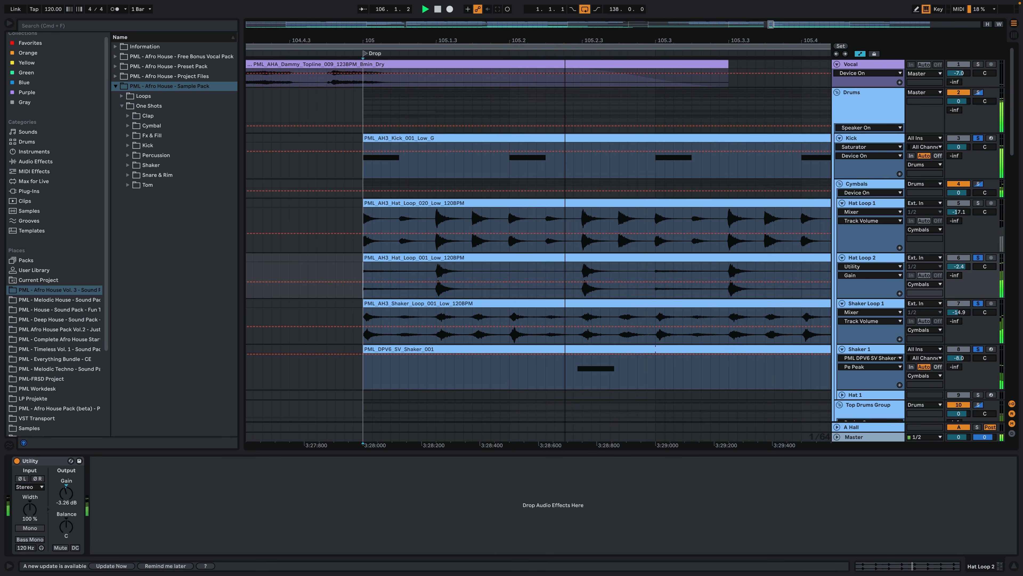
drag(363, 41, 288, 15)
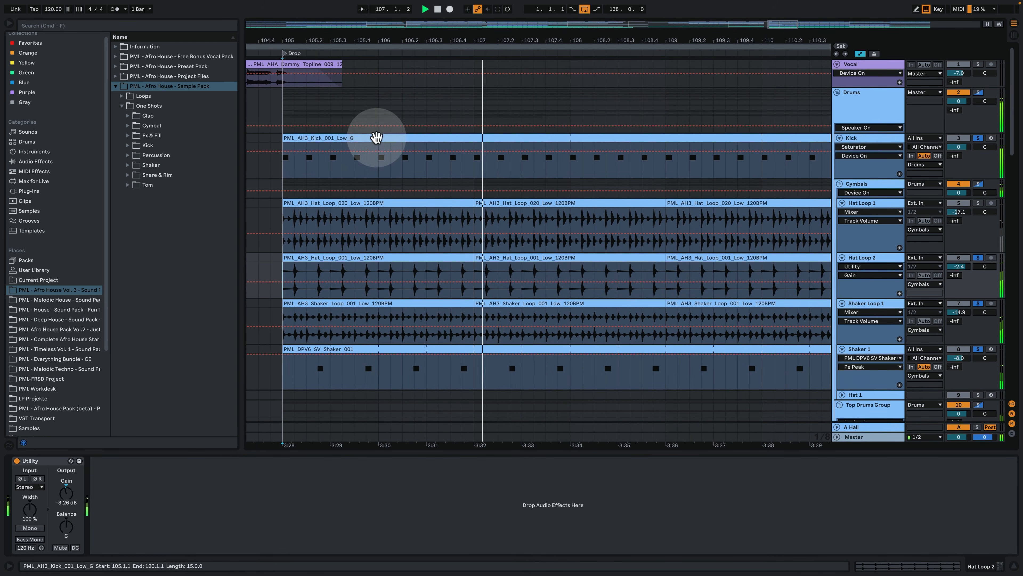
drag(386, 40, 388, 17)
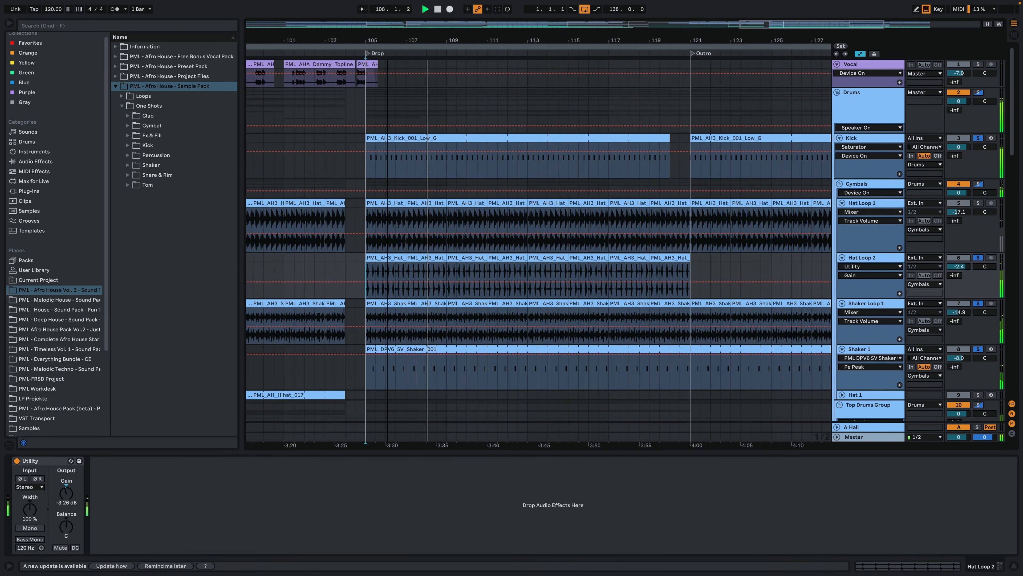
key(space)
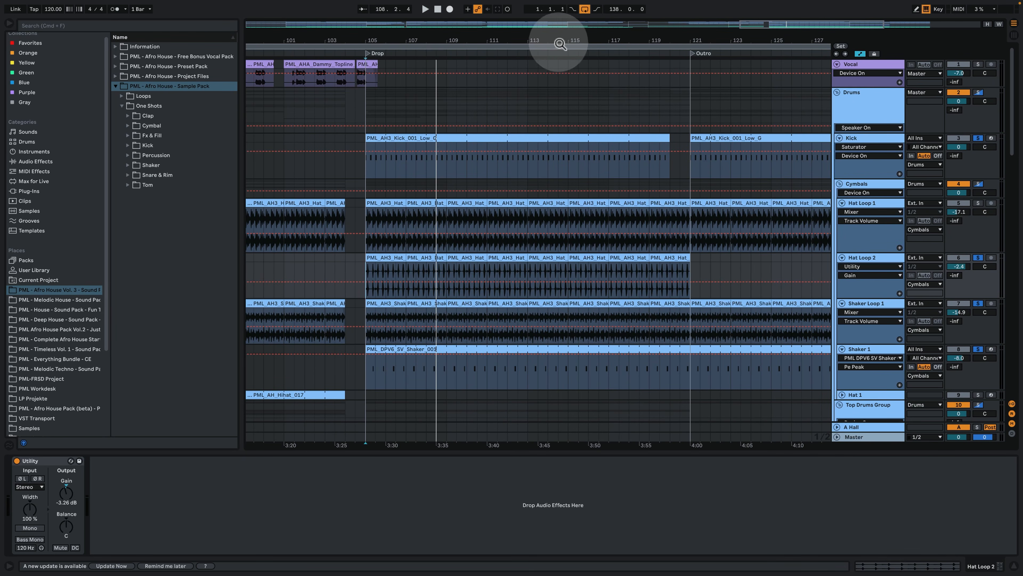
Step: Highlight the empty stretch of Hat Loop 2 from bar 85 to about bar 103, and compare it with the final drop
drag(560, 43, 560, 15)
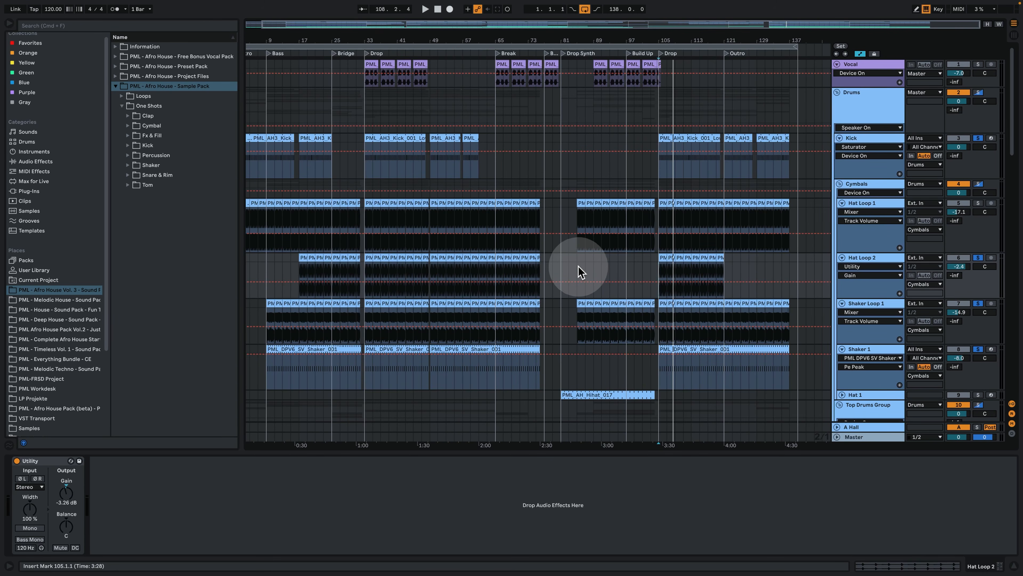
drag(578, 272, 647, 270)
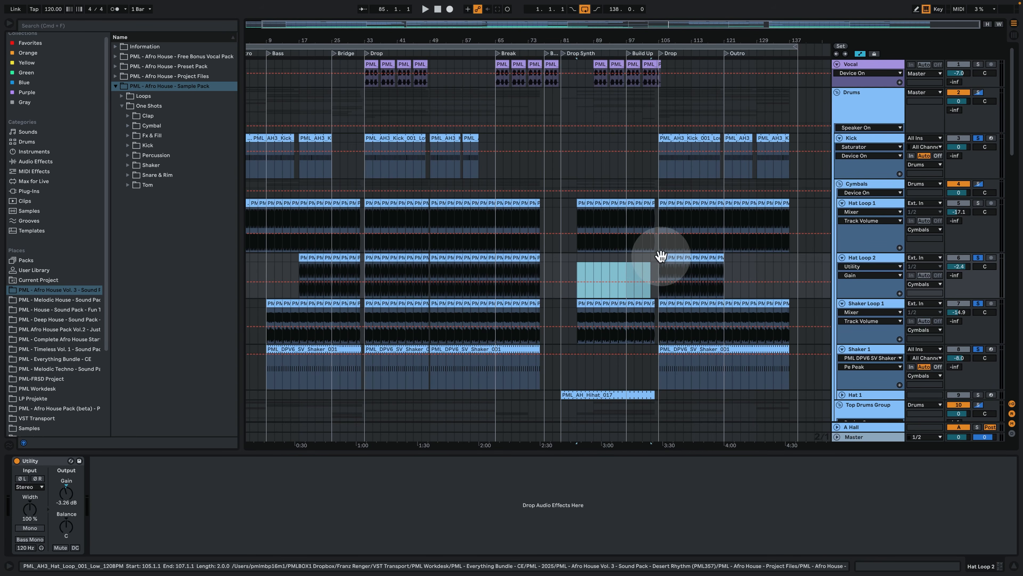
drag(681, 43, 680, 146)
drag(486, 41, 468, 40)
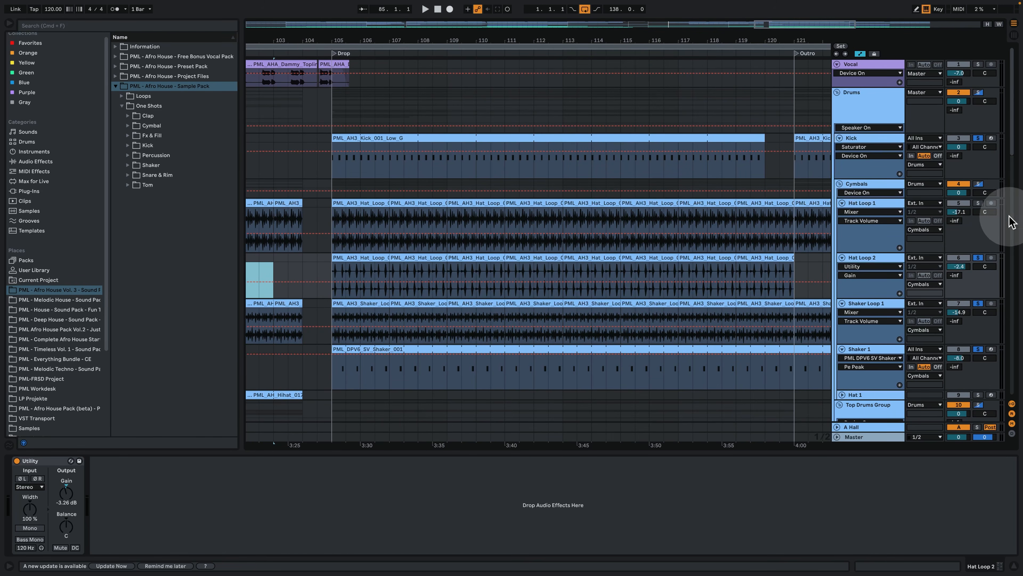
Step: Solo only Hat Loop 2, select its clip from 105.1.1 to 107.1.1, and play it
click(977, 263)
click(978, 259)
click(320, 266)
click(978, 258)
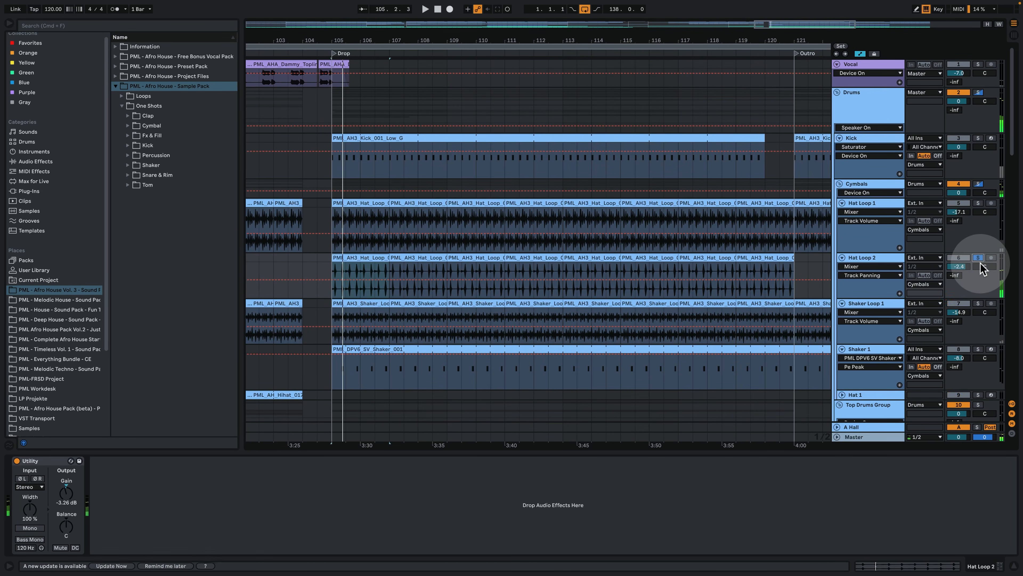
key(space)
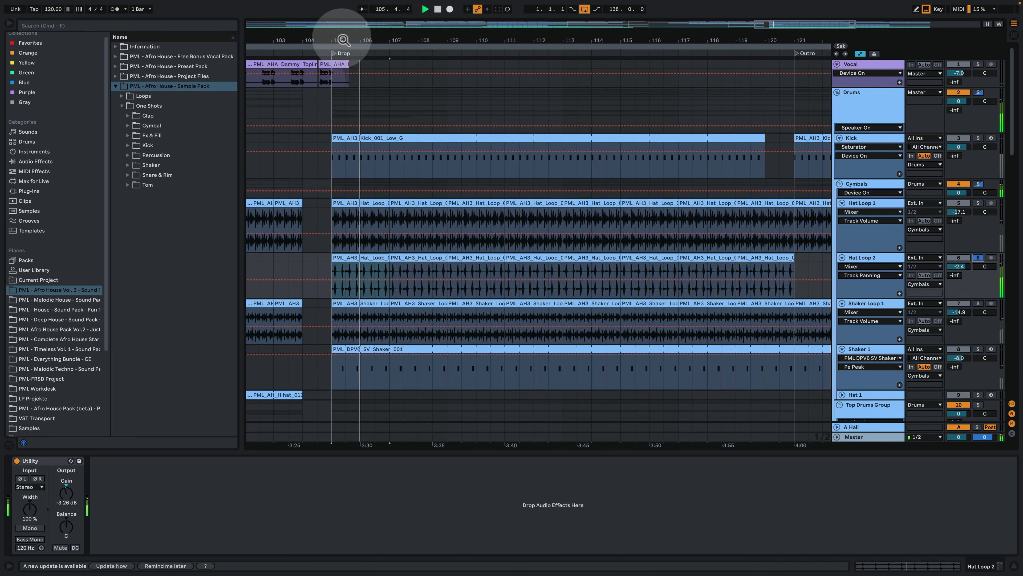
drag(342, 39, 336, 61)
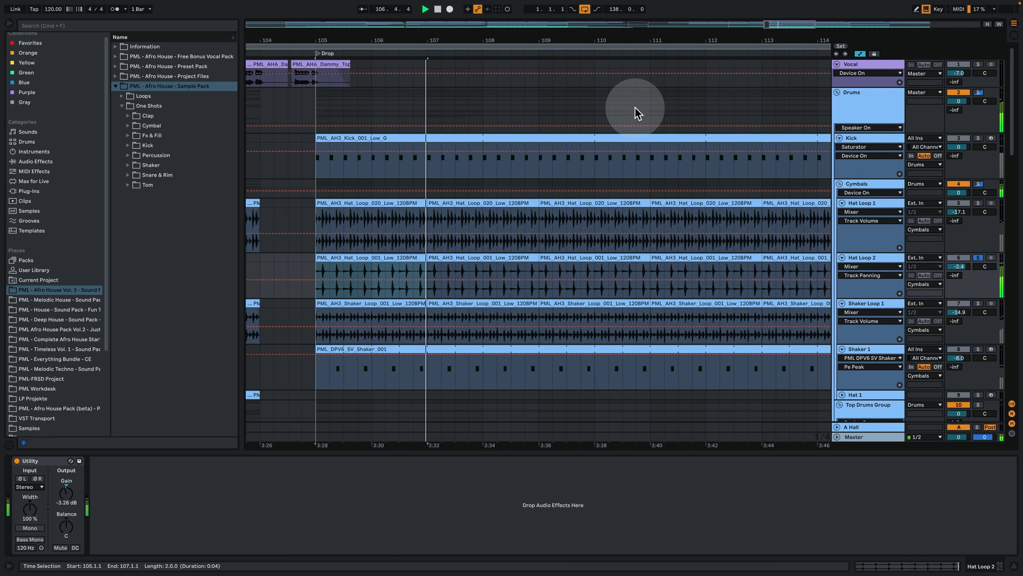
Step: Solo only Hat Loop 1, select its clip from 105.1.1 to 107.1.1, and play it
click(978, 204)
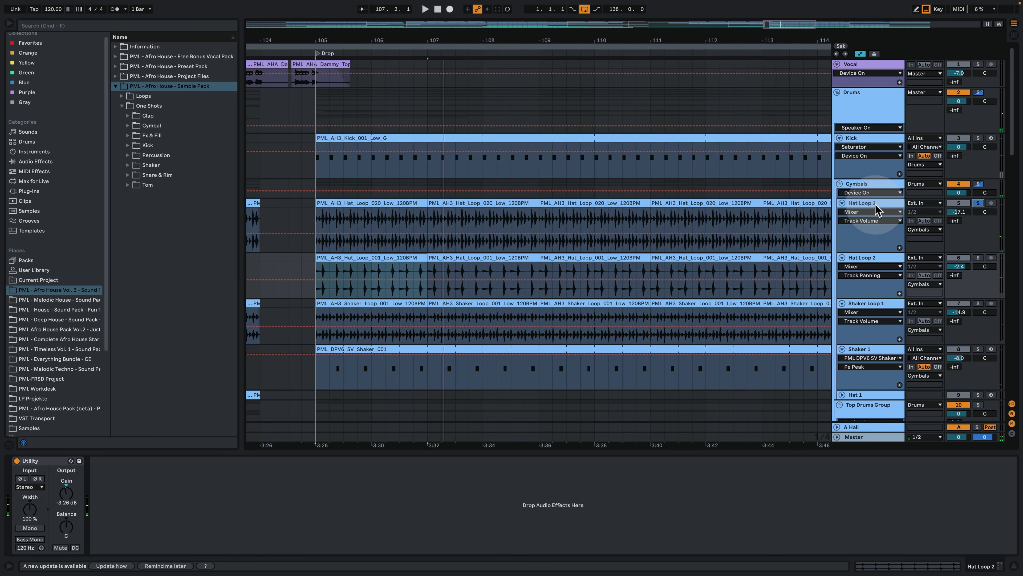
click(877, 210)
click(354, 206)
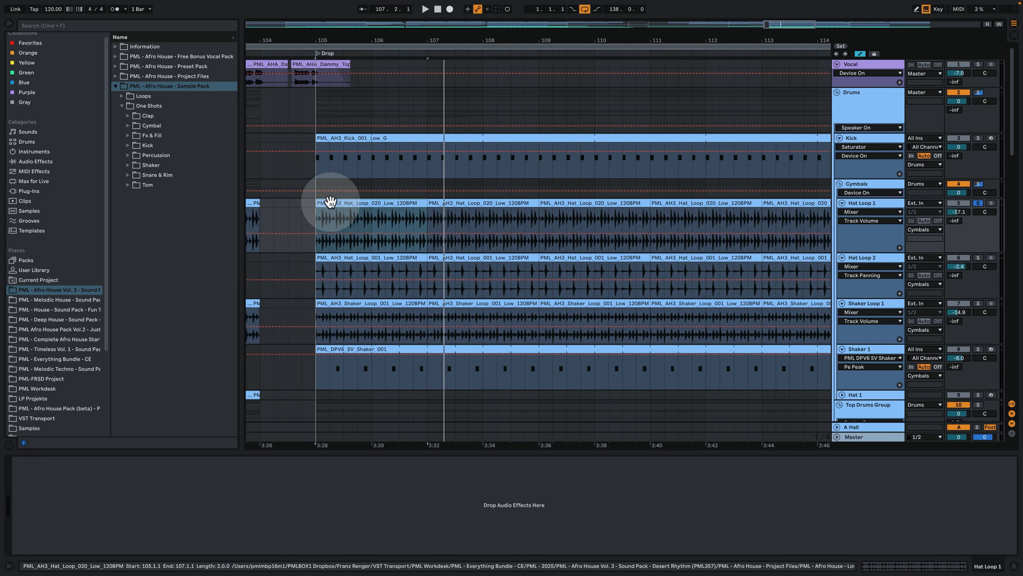
drag(326, 40, 322, 97)
key(space)
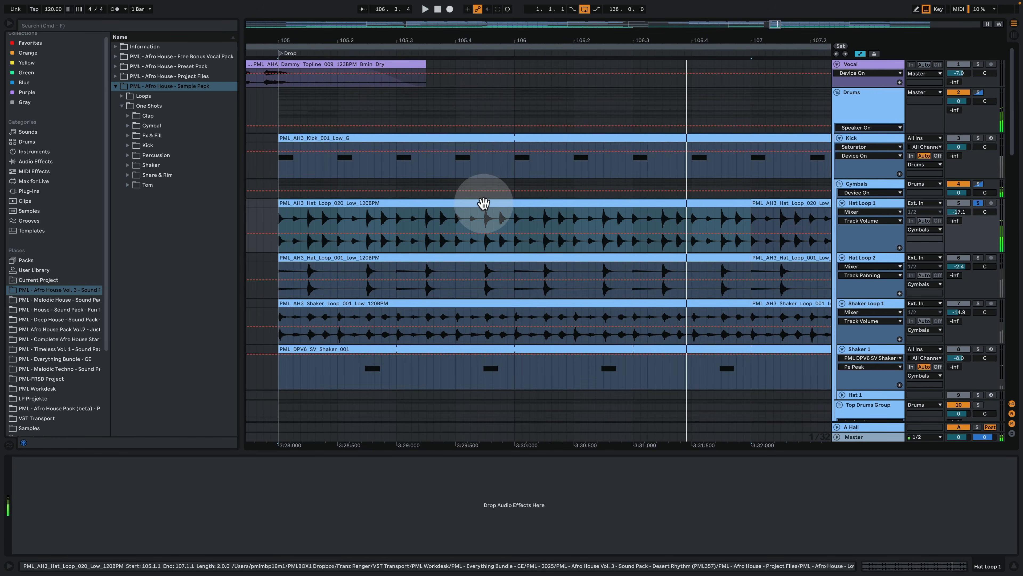
Step: Open the PML_AH3_Hat_Loop_020_Low_120BPM clip, examine its waveform with playback, and return to the arrangement
double_click(484, 201)
key(space)
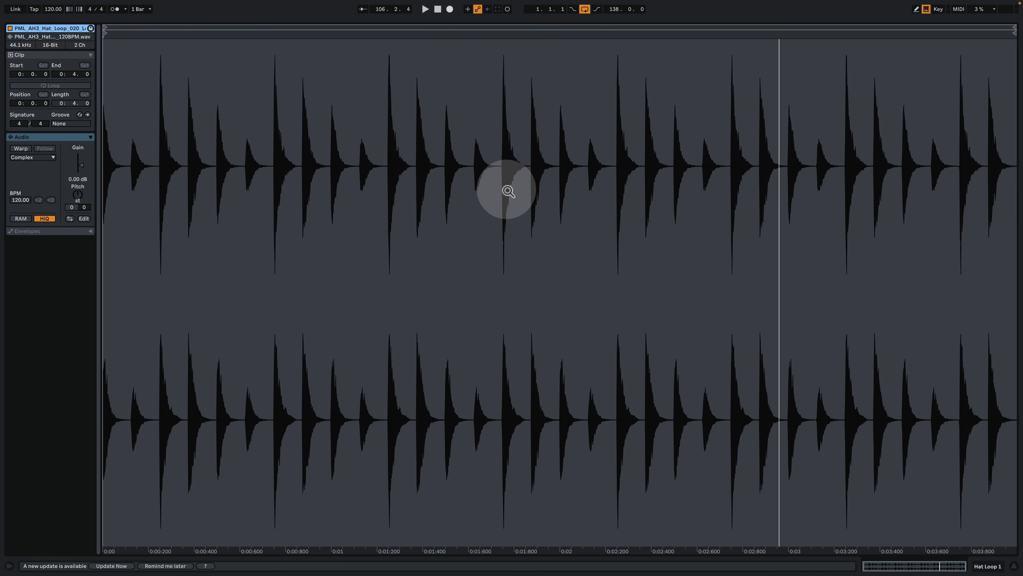
key(space)
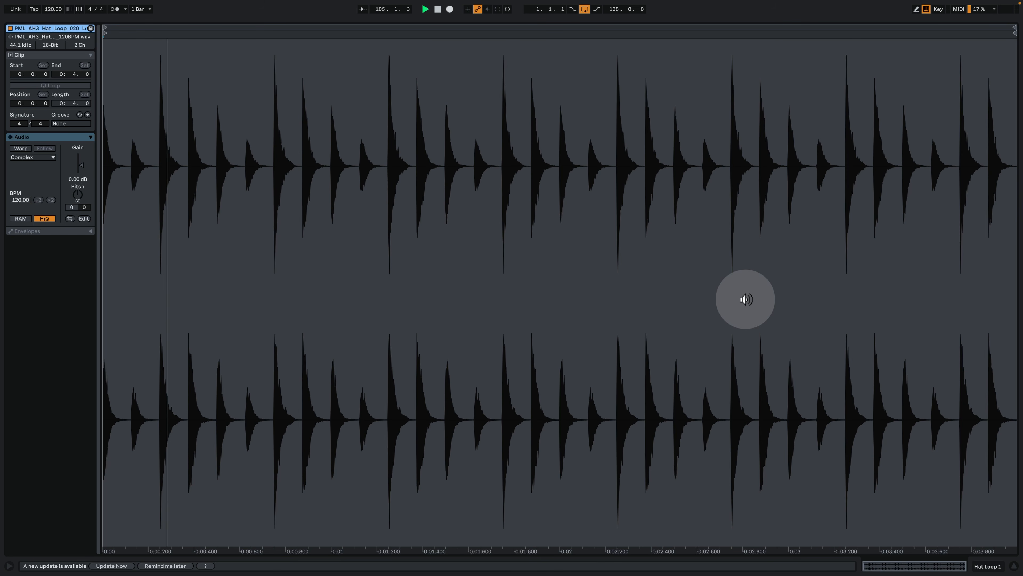
click(991, 566)
scroll(693, 264, up, 3)
key(space)
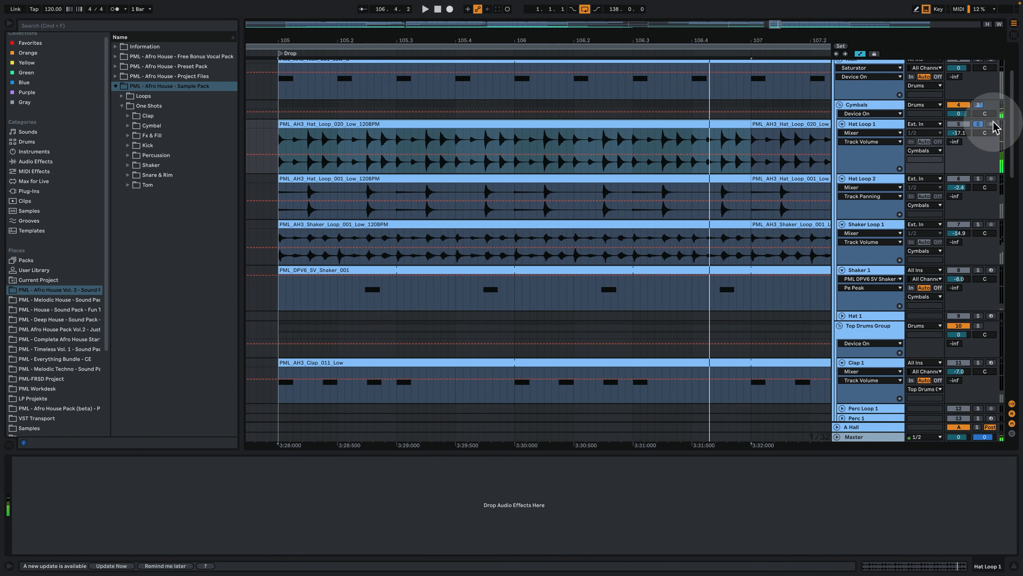
Step: Solo the whole Drums group and play the drop to hear all drum tracks together
scroll(976, 133, up, 3)
click(978, 92)
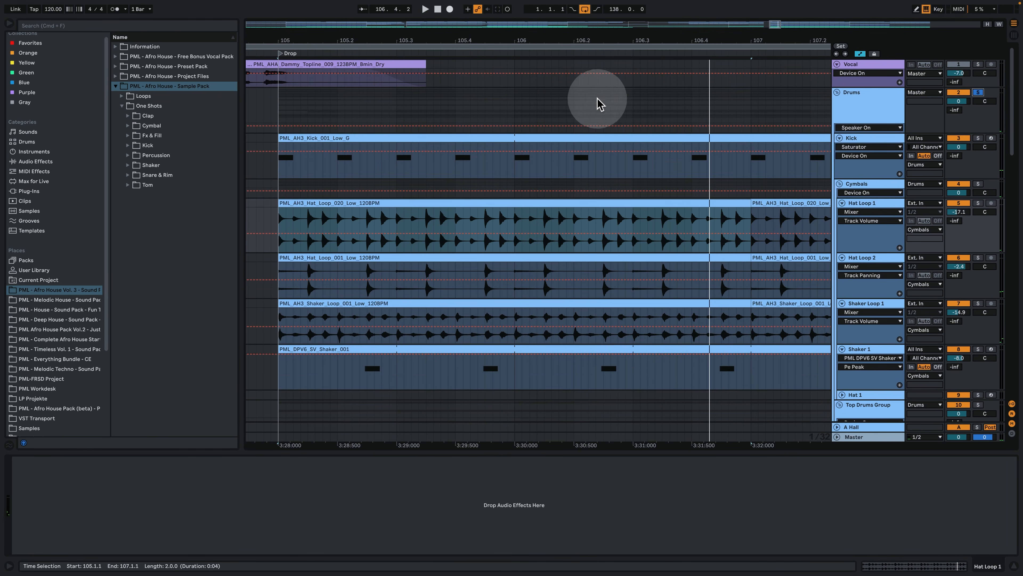
key(space)
drag(499, 40, 428, 41)
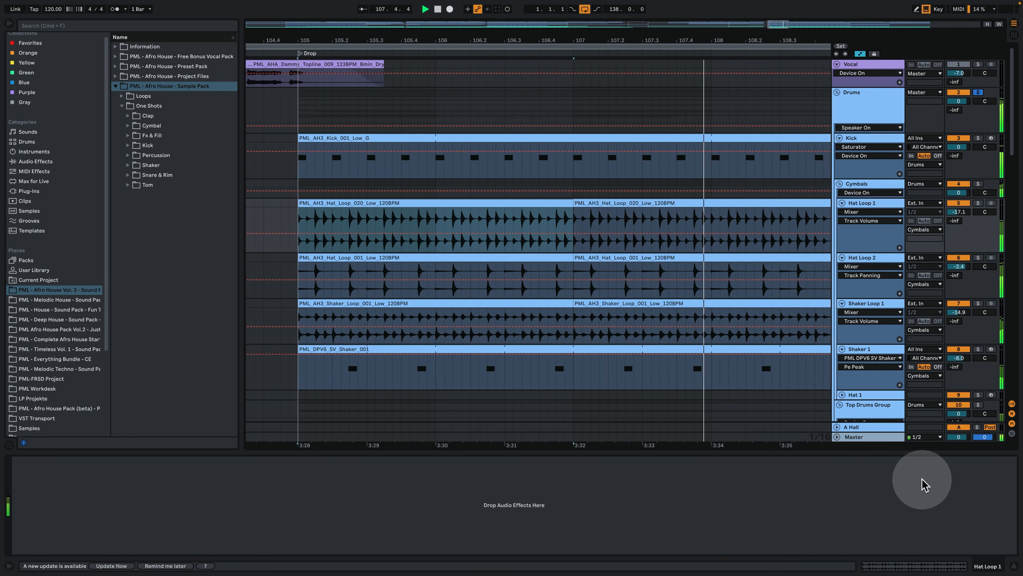
click(1016, 566)
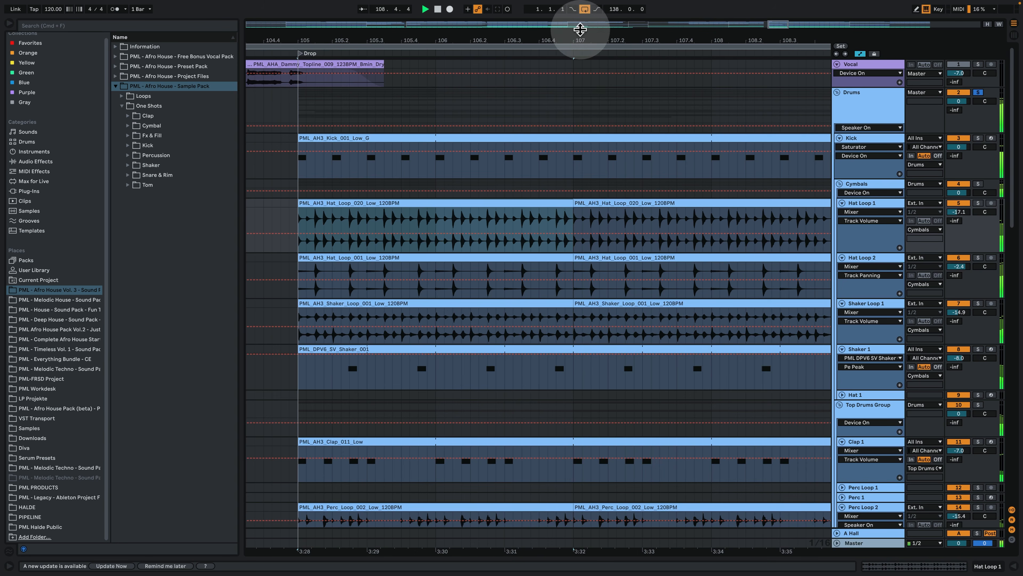
drag(579, 37, 480, 36)
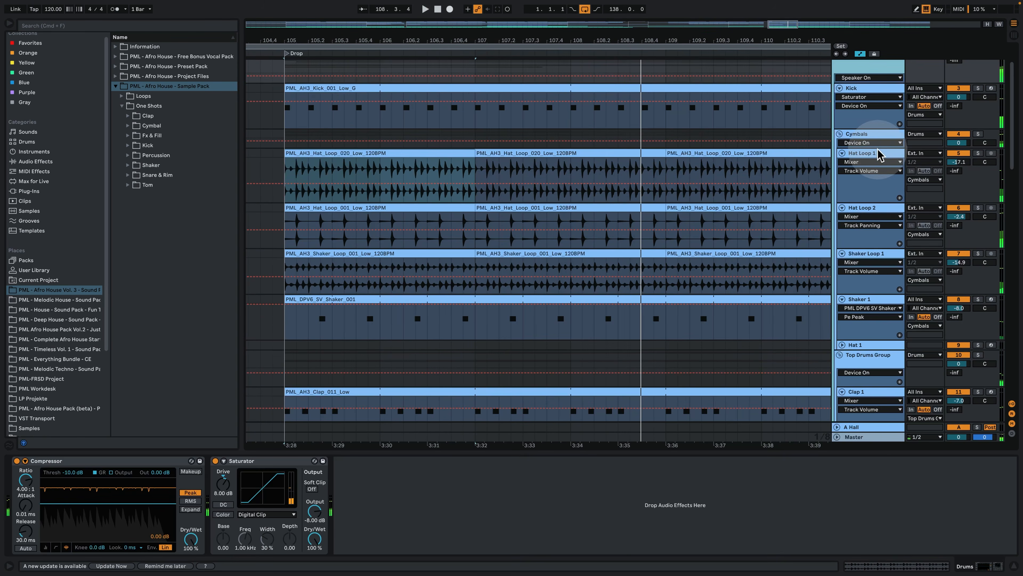
Step: Examine the EQ Eight and Utility on the Cymbals group and the Compressor and Saturator on the Drums group
click(871, 139)
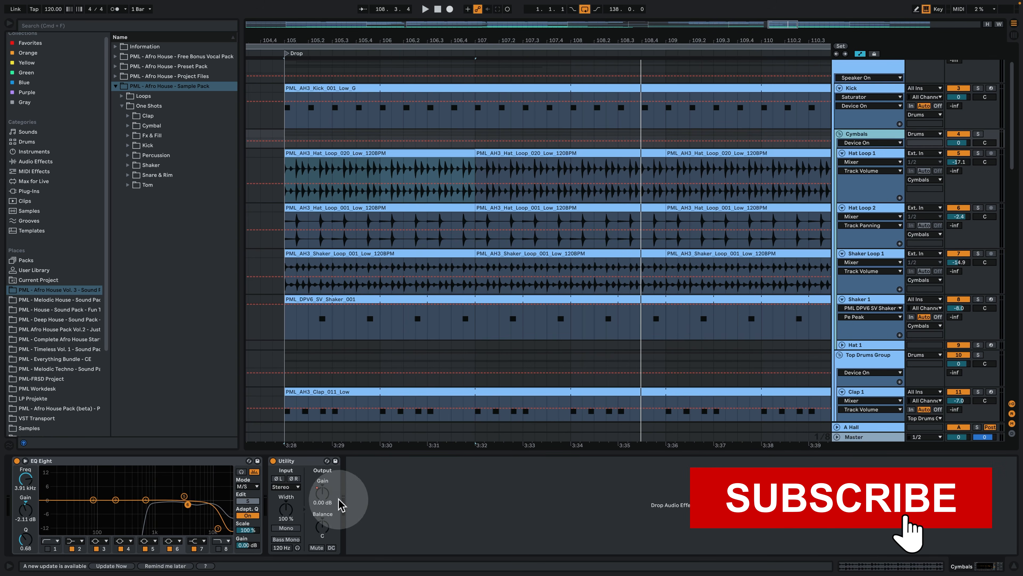
scroll(612, 347, up, 3)
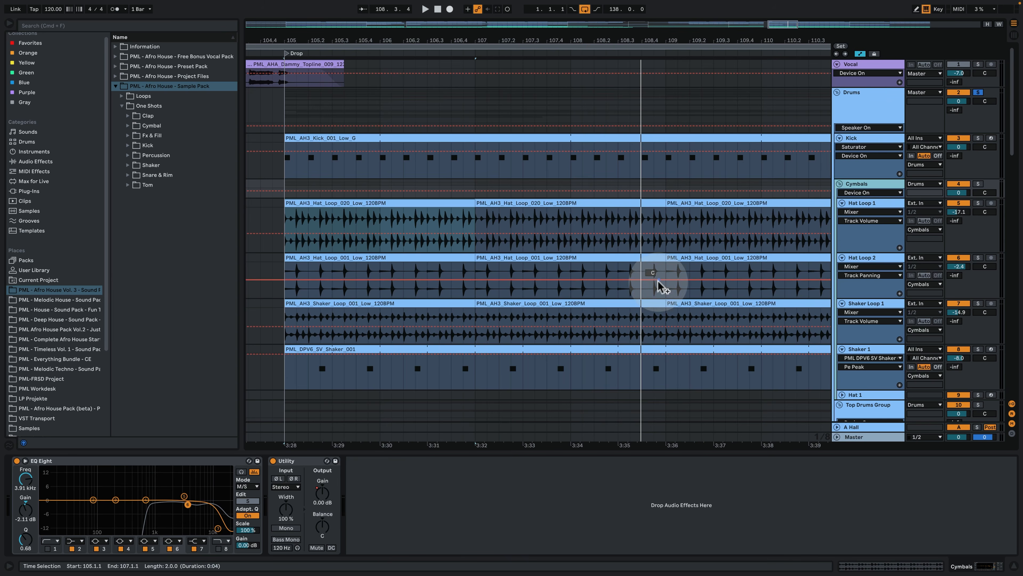
click(873, 109)
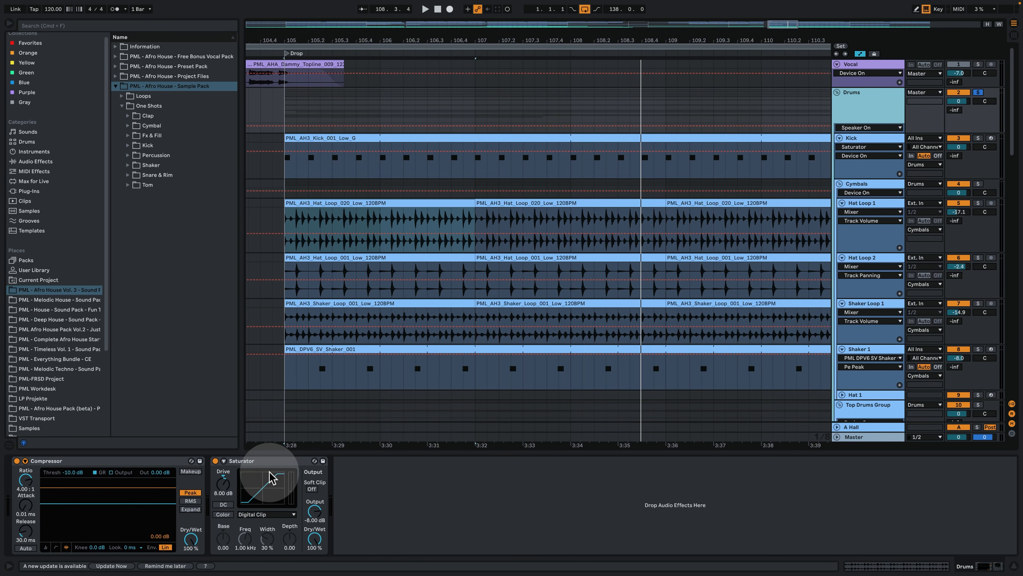
Step: Inspect the Top Drums Group's Auto Filter and Reverb, and play its Dry/Wet automation from 102.1.1 in the Build Up
scroll(811, 247, down, 5)
click(884, 303)
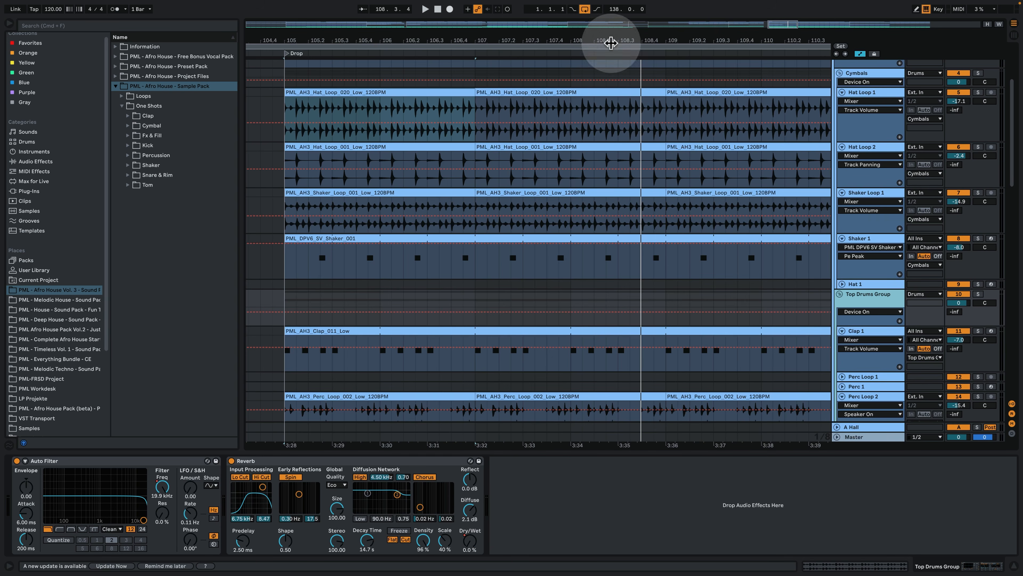
drag(613, 39, 614, 6)
scroll(656, 181, down, 4)
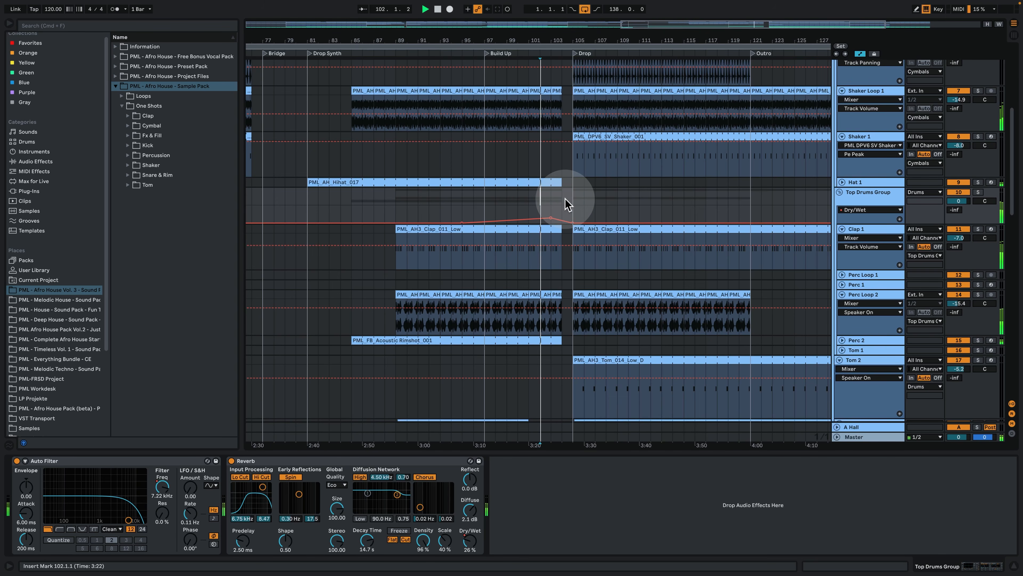
Step: Unfold the Perc 2 track in the Top Drums Group, solo it and play from 99.1.1 in the Build Up
click(979, 192)
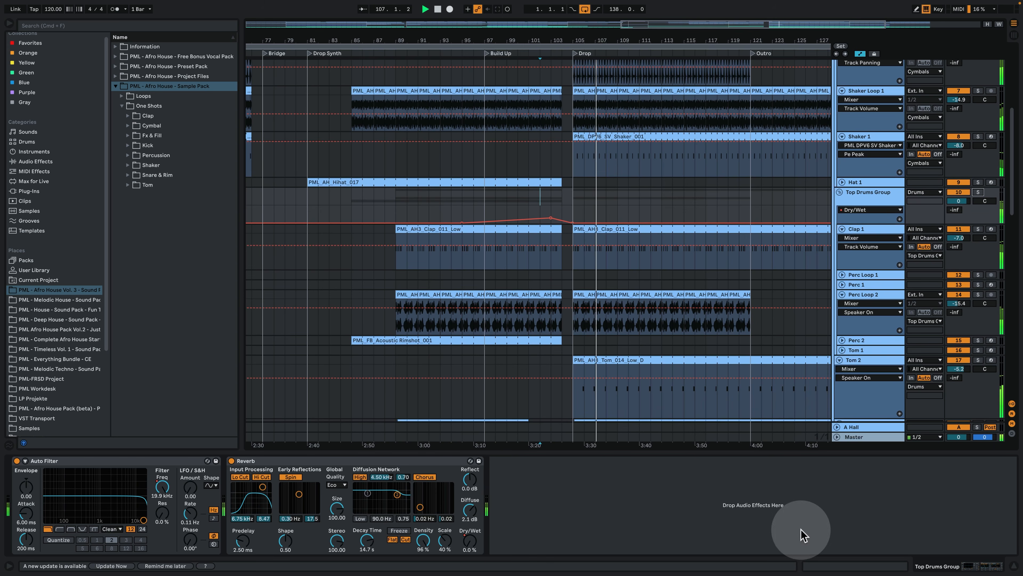
click(1011, 569)
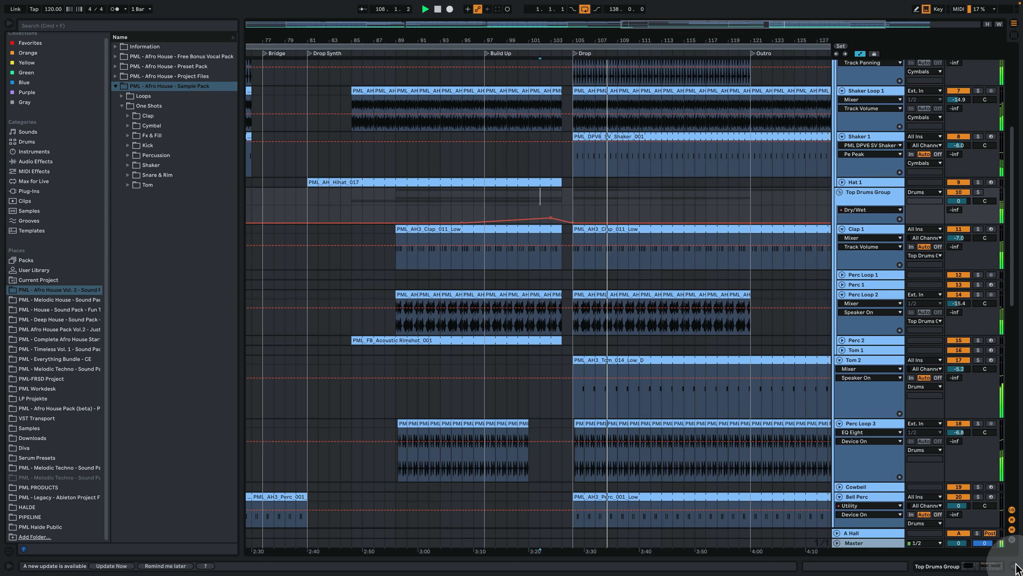
scroll(820, 340, down, 5)
scroll(820, 343, down, 5)
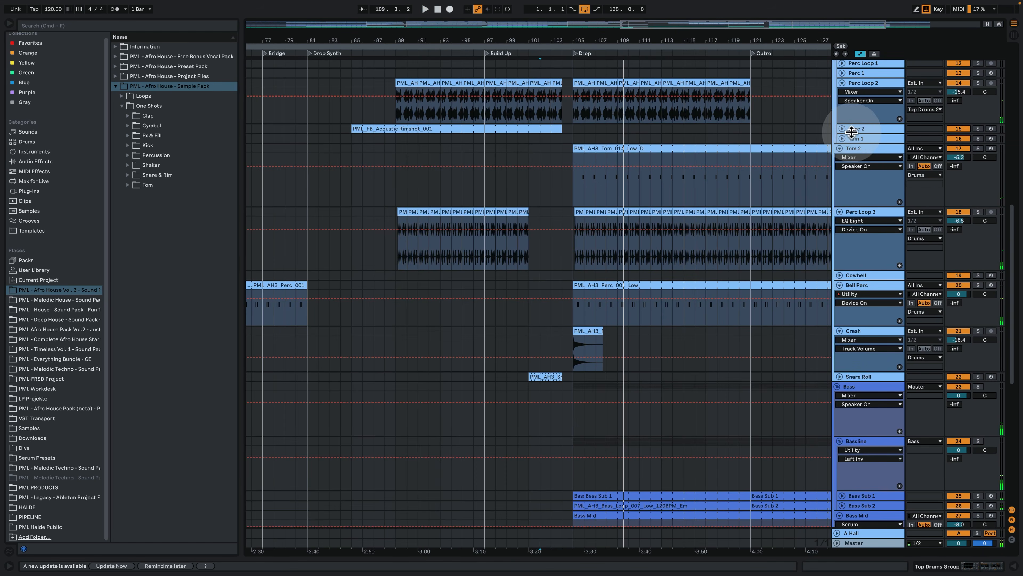
click(842, 128)
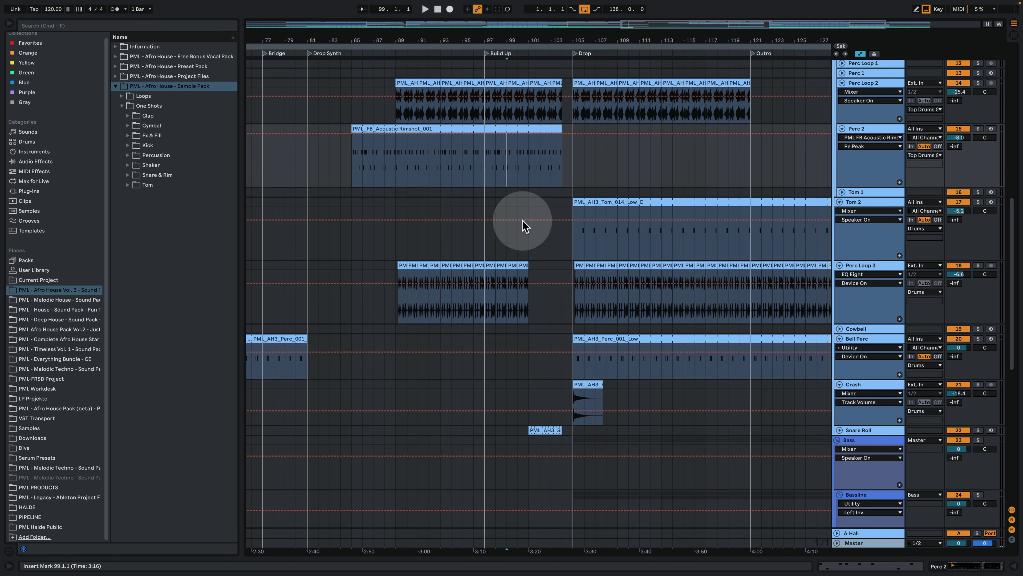
scroll(521, 222, up, 3)
click(978, 197)
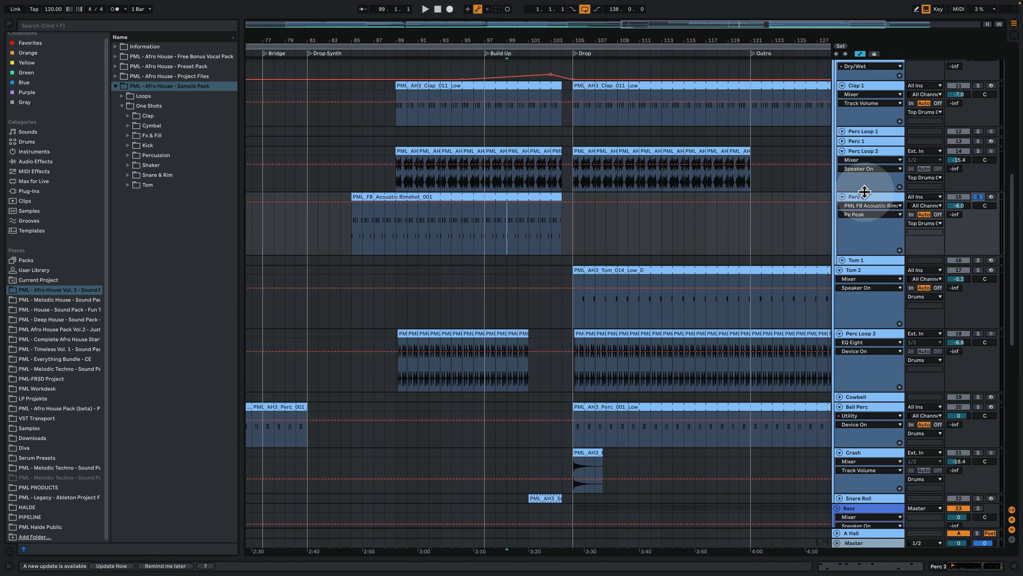
key(space)
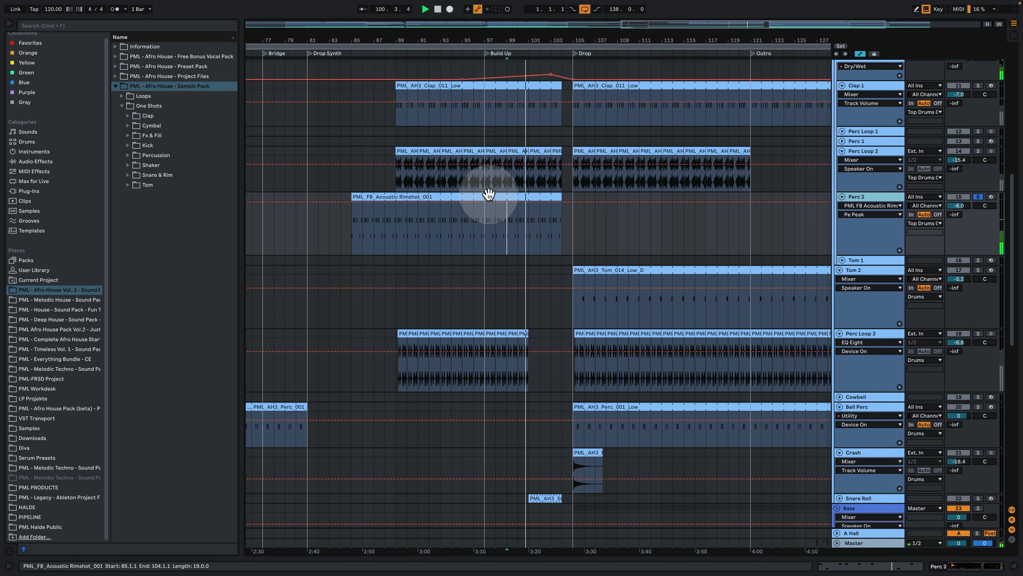
Step: Examine the notes of the PML_FB_Acoustic Rimshot_001 clip on Perc 2 during playback, including from its start at 85.1.1
double_click(502, 196)
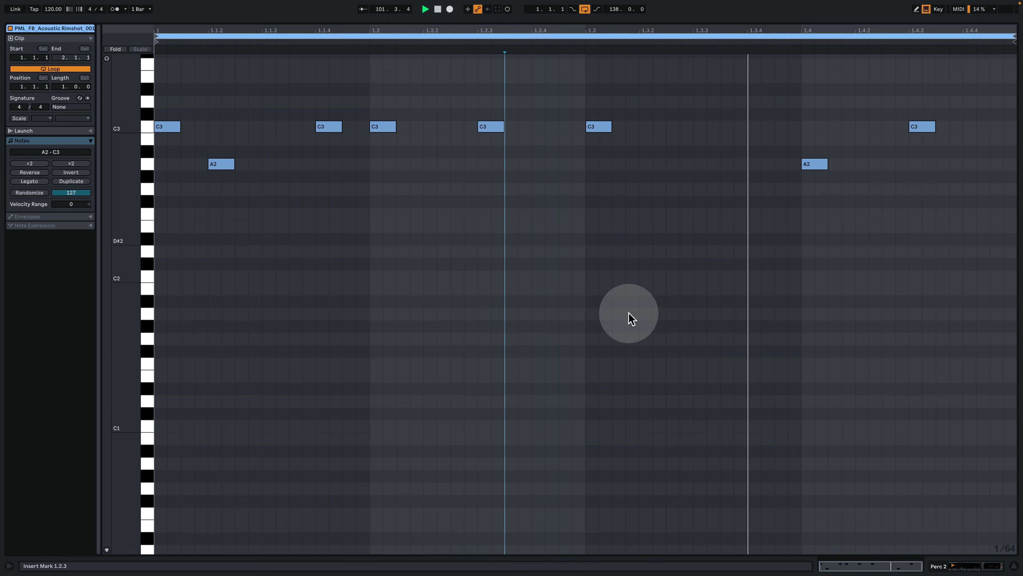
key(space)
click(982, 567)
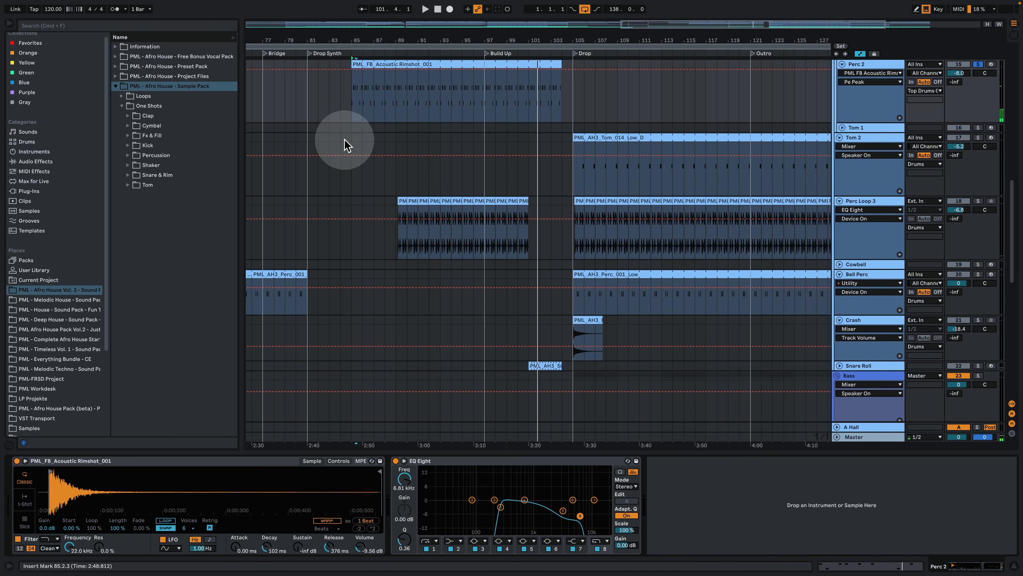
click(362, 65)
key(space)
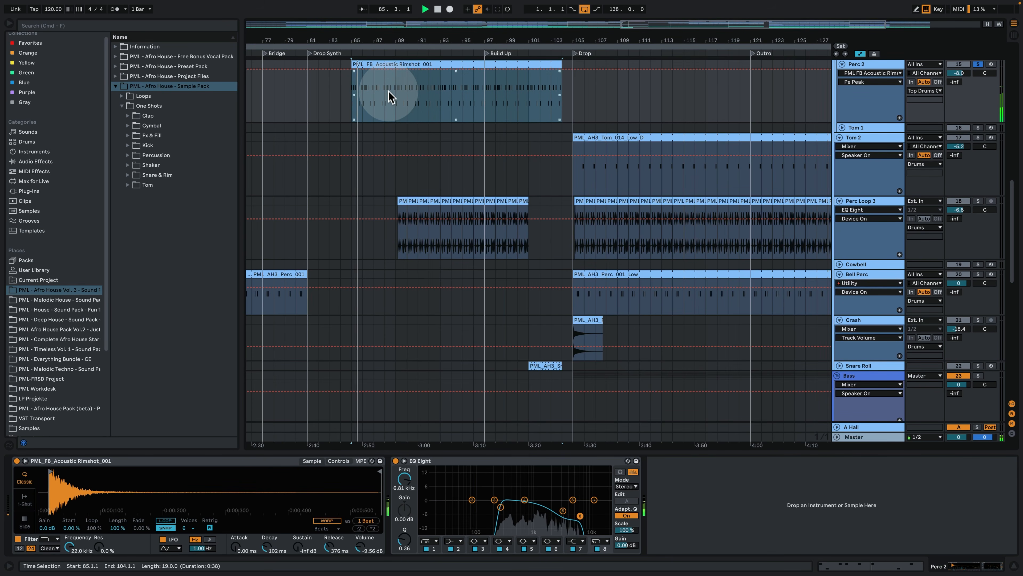
double_click(378, 61)
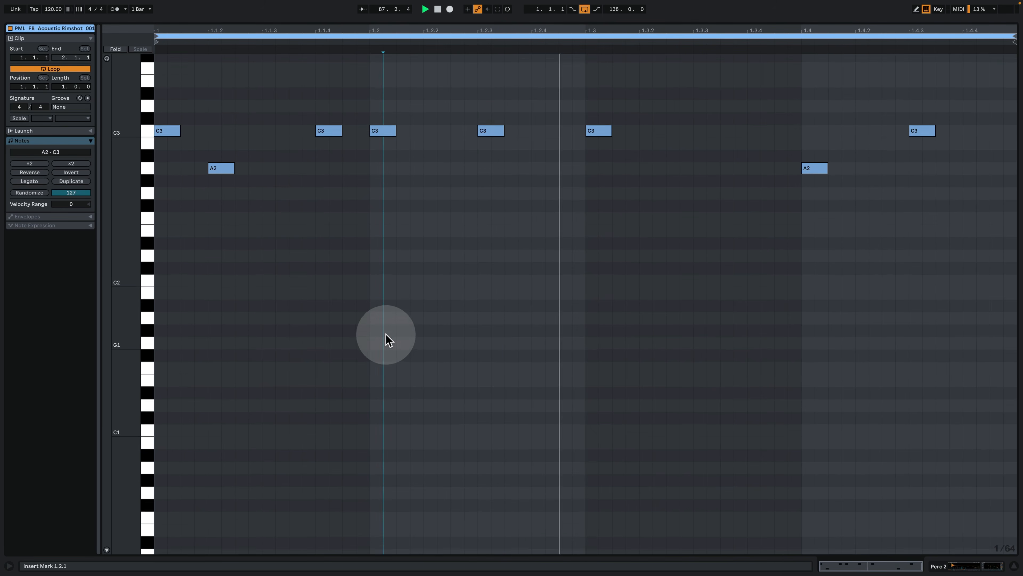
key(space)
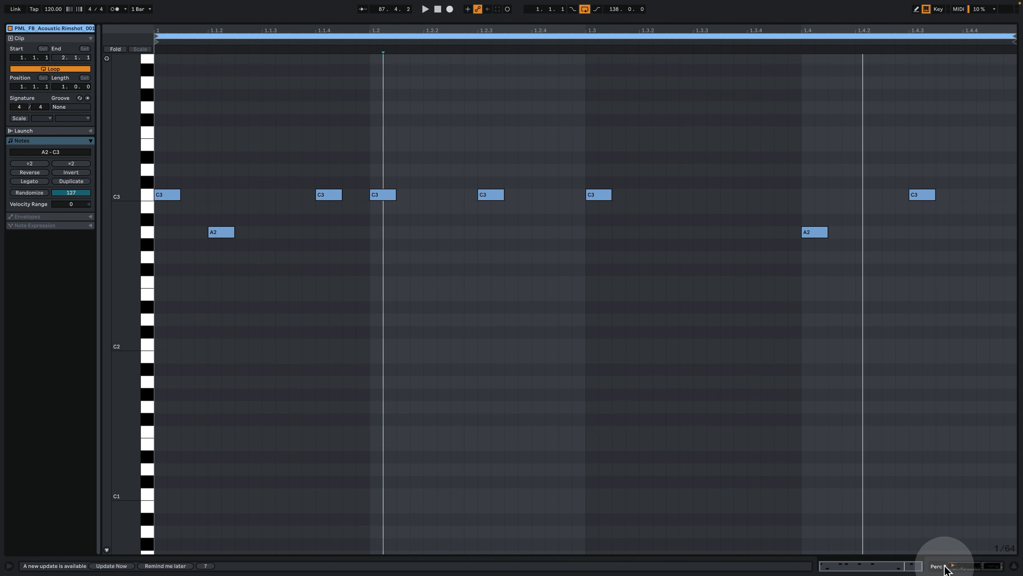
click(947, 568)
Step: Replay Perc 2 from bar 85, then unsolo it to hear the rimshot together with the other tracks
scroll(662, 240, up, 2)
key(space)
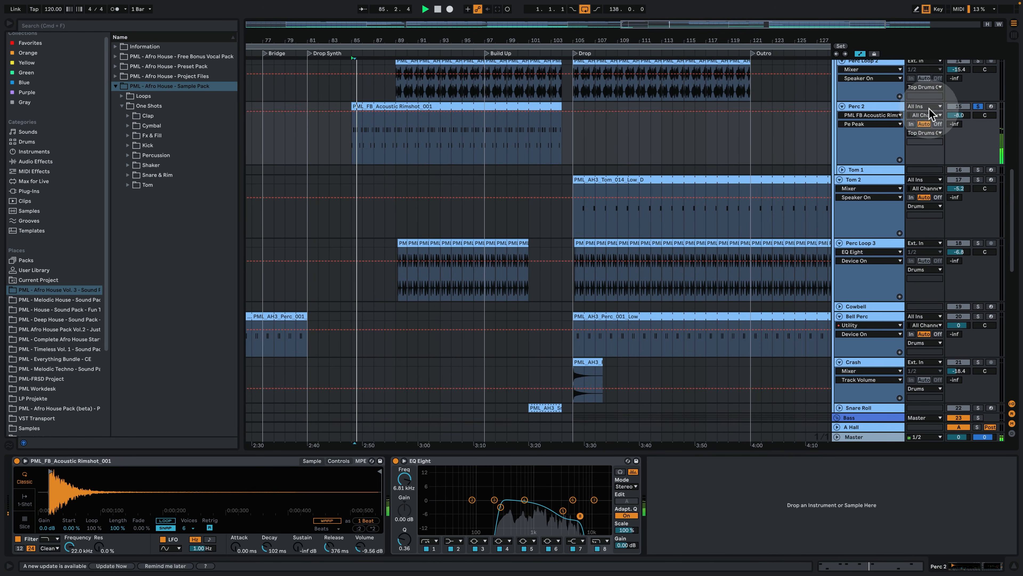
click(979, 106)
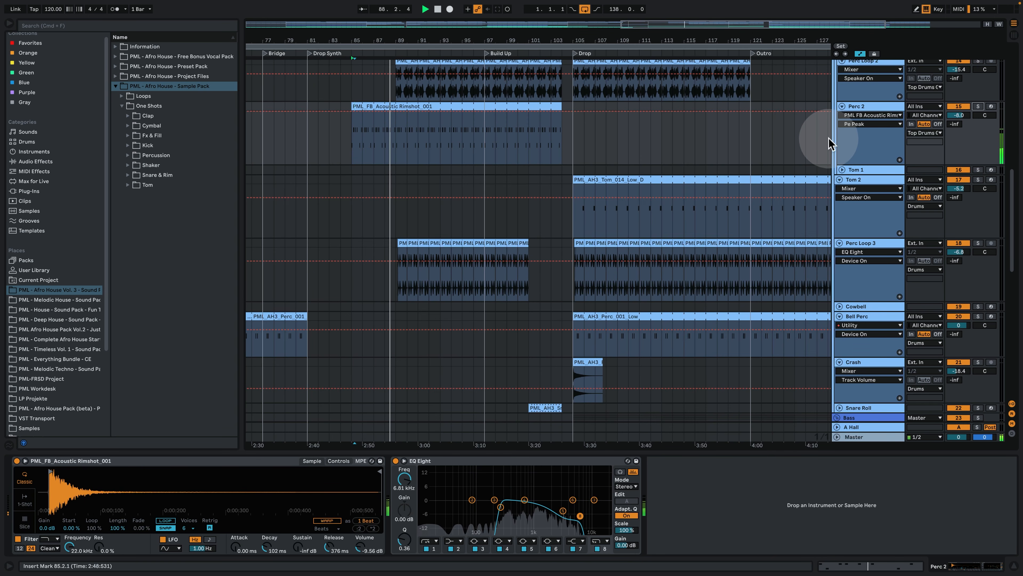
scroll(687, 208, up, 4)
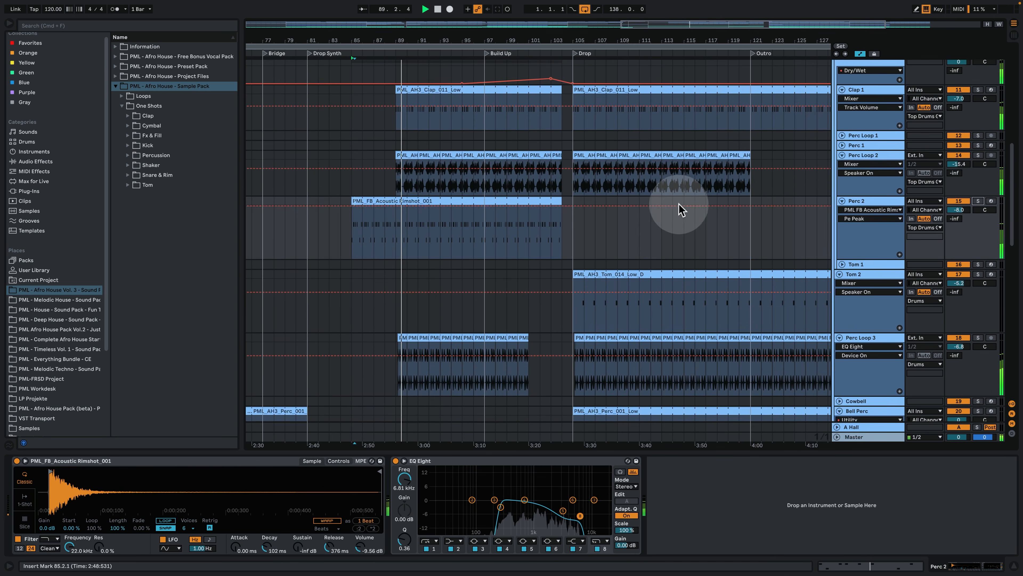
scroll(679, 204, down, 12)
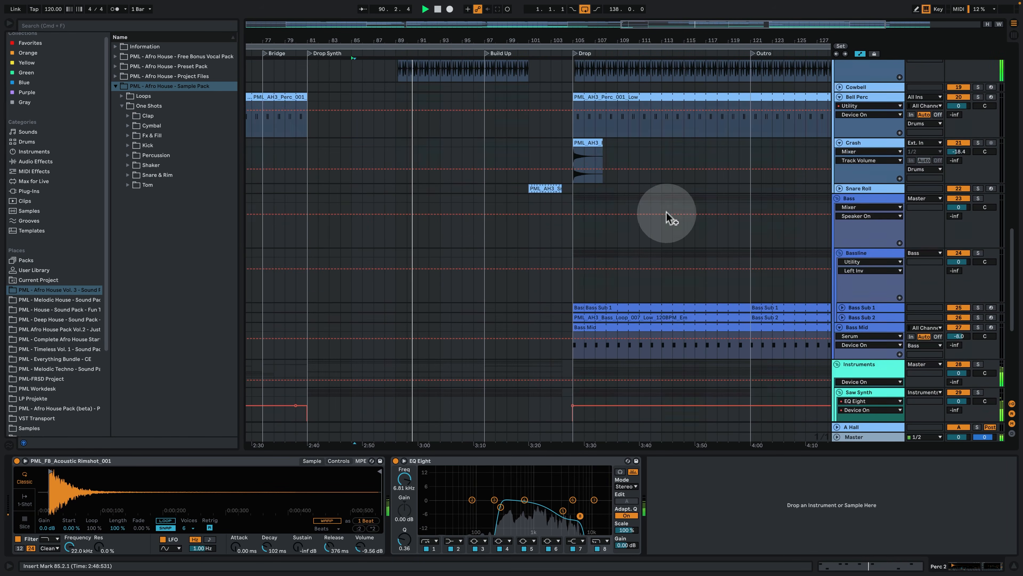
key(space)
Step: Solo the Bass Sub 1 track at the Drop and play it from 106.1.1
drag(586, 41, 586, 71)
click(865, 308)
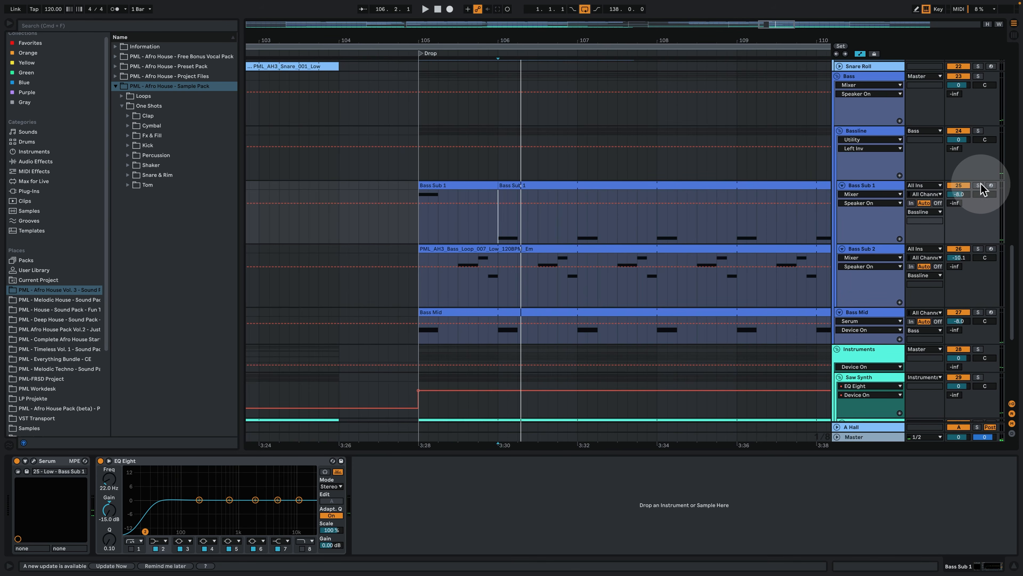
click(979, 186)
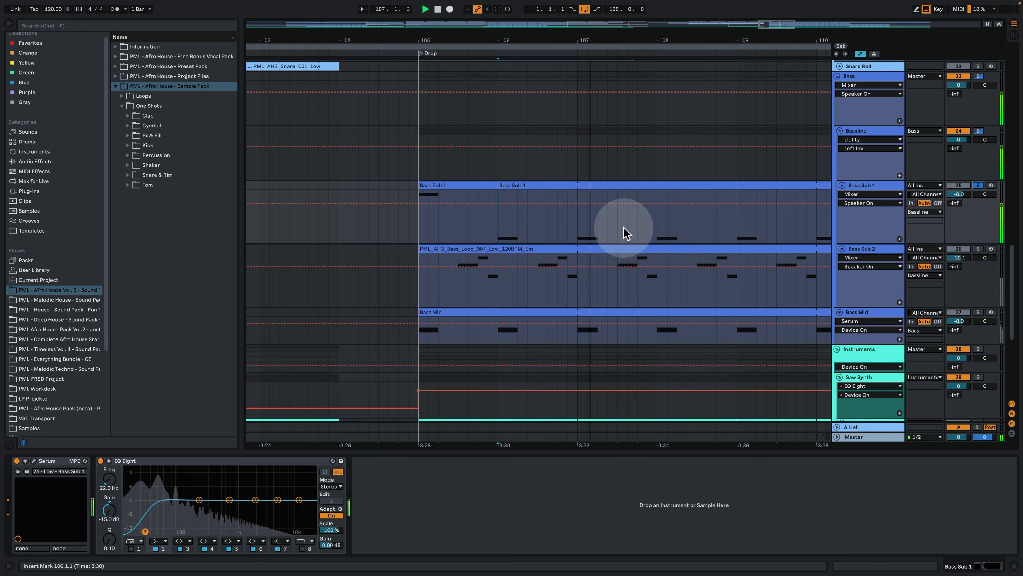
Step: Add Bass Sub 2 to the solo and play both sub basses from 106.1.1
click(978, 248)
click(872, 249)
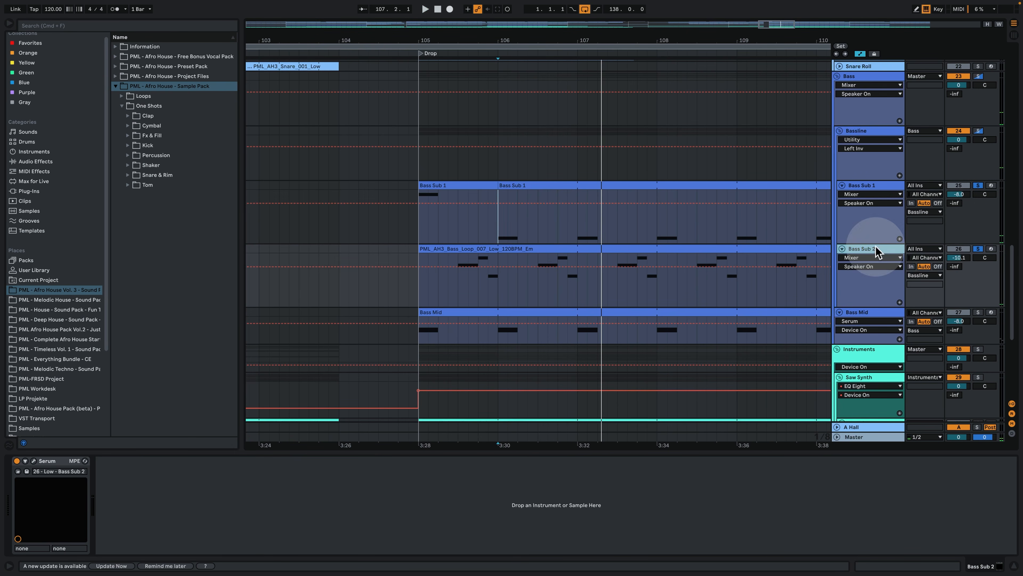
click(500, 223)
key(space)
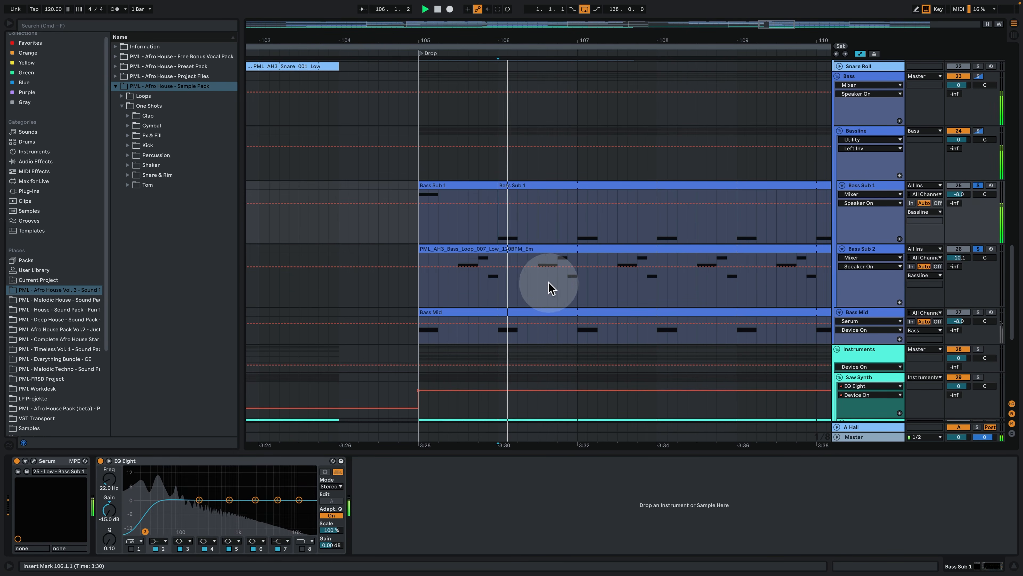
Step: Open the PML_AH3_Bass_Loop_007_Low_120BPM_Em clip on Bass Sub 2, examine its notes, and return to the arrangement
click(566, 245)
double_click(566, 245)
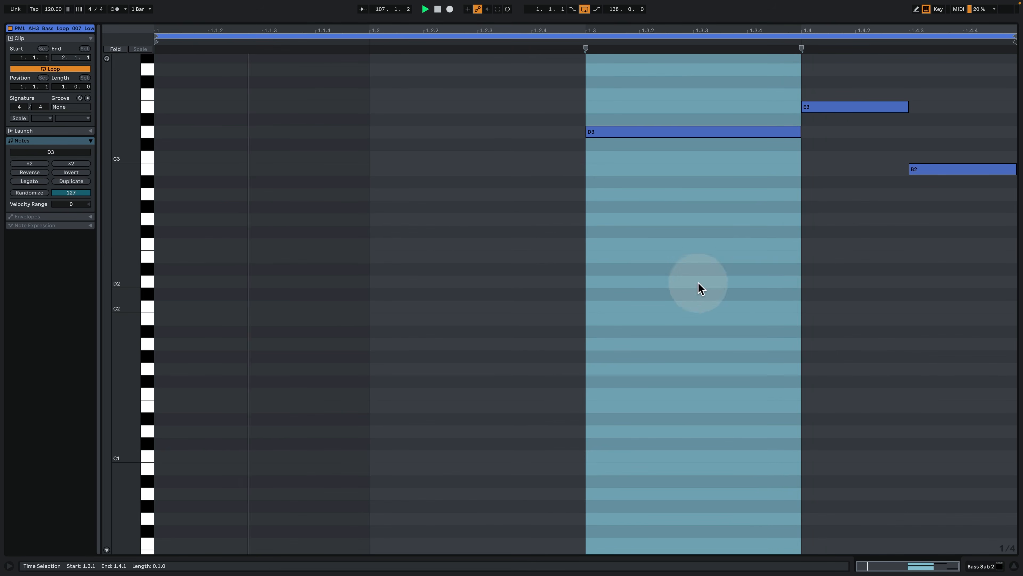
click(977, 562)
scroll(584, 127, up, 3)
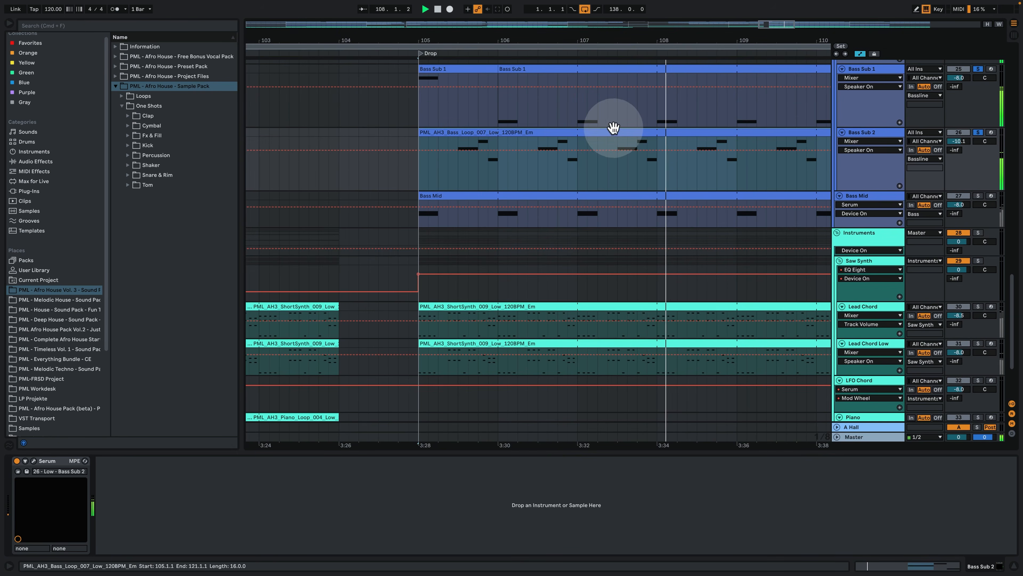
Step: Open the Bass Sub 1 clip that starts at 106.1.1, examine its note, and play it back in the arrangement
key(space)
scroll(600, 178, up, 3)
double_click(586, 140)
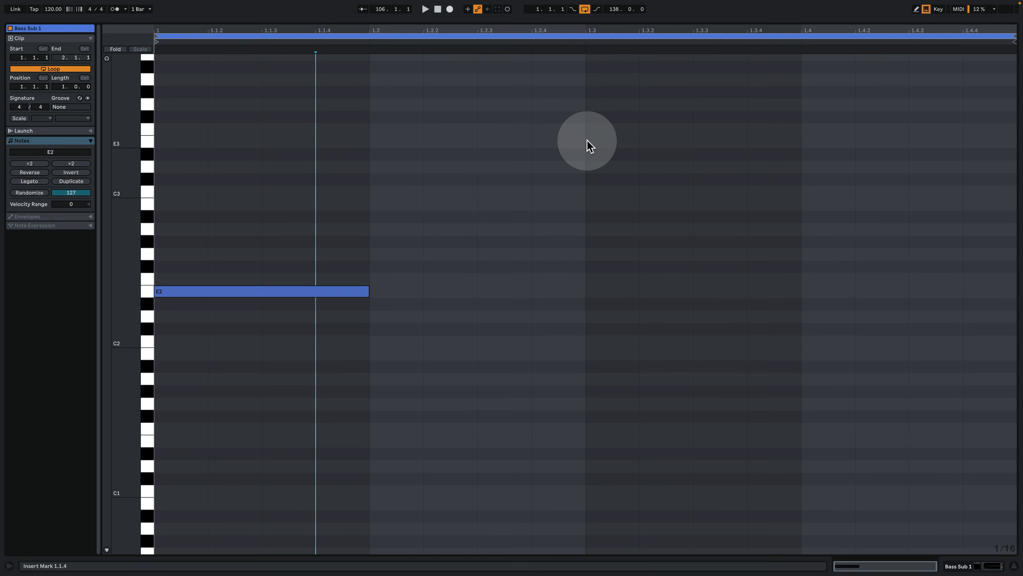
click(976, 562)
key(space)
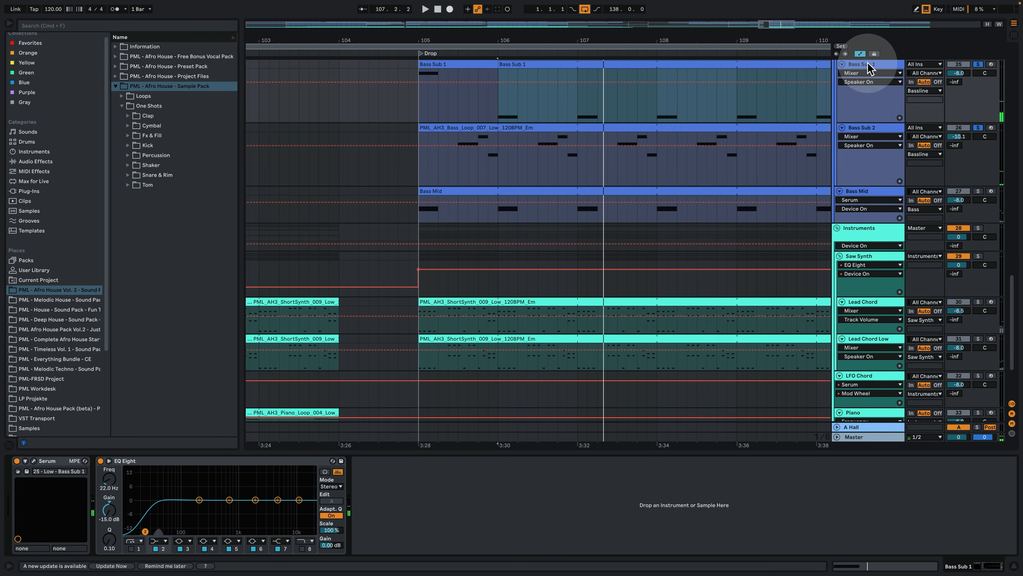
Step: Inspect the oscillator, FX and Matrix pages of the Serum instrument on Bass Sub 1 with playback, then close its window
scroll(459, 219, up, 2)
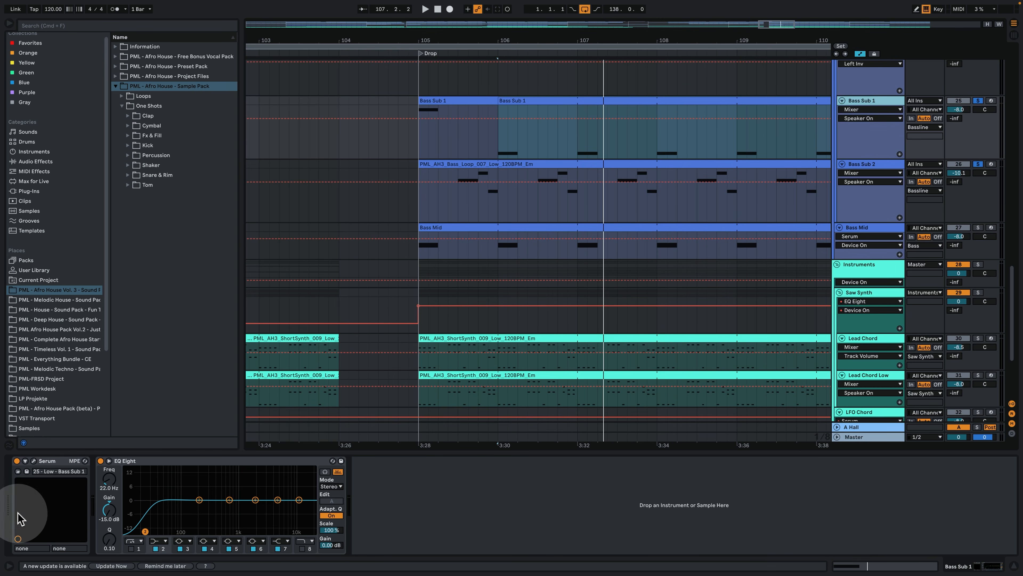
click(34, 461)
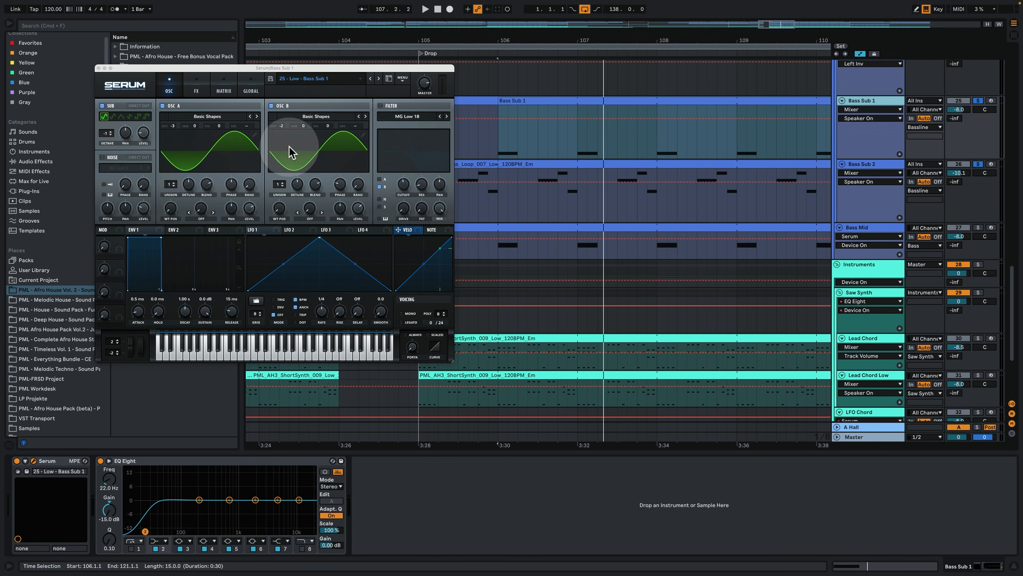
click(196, 87)
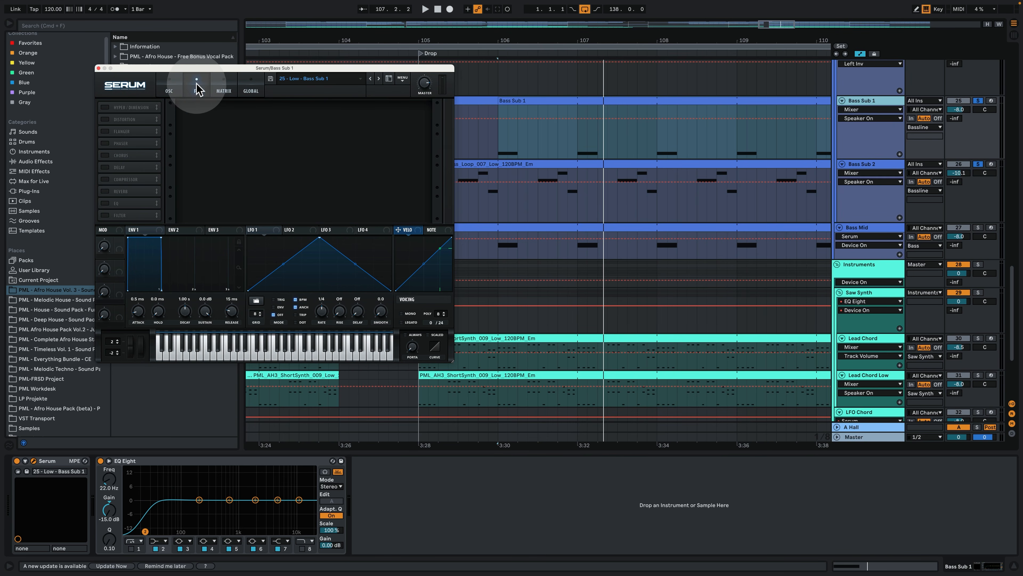
click(169, 87)
click(224, 83)
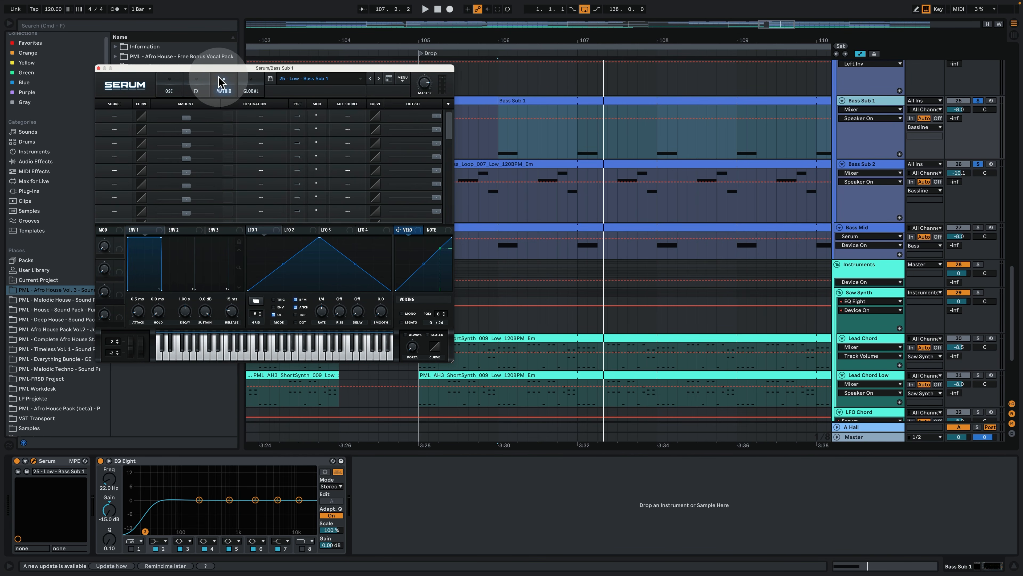
click(169, 86)
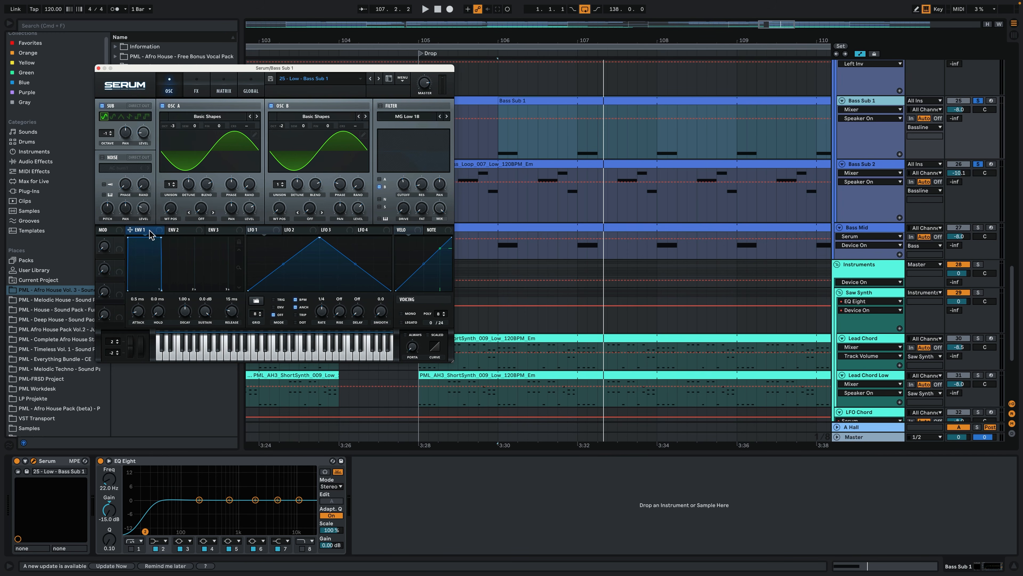
key(space)
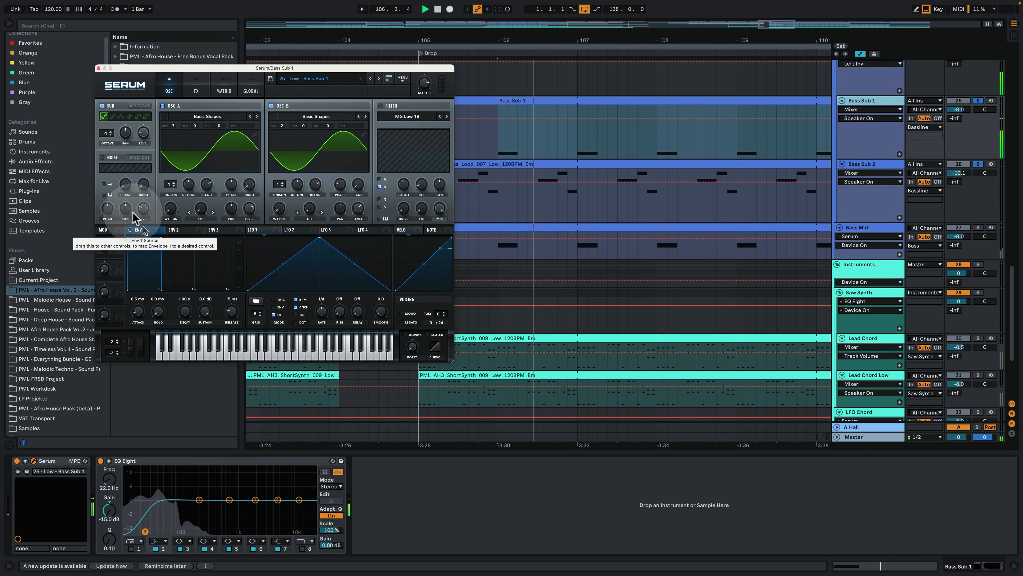
click(99, 69)
Step: Open Serum on Bass Sub 2, solo that track alone, play from 106.3.1, and inspect the oscillator and FX pages
click(872, 164)
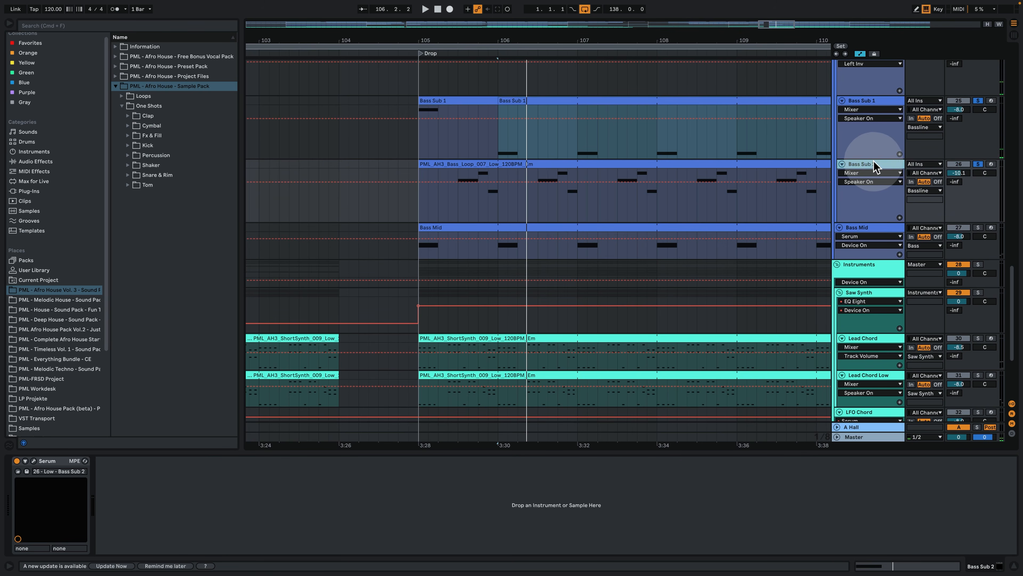
click(33, 460)
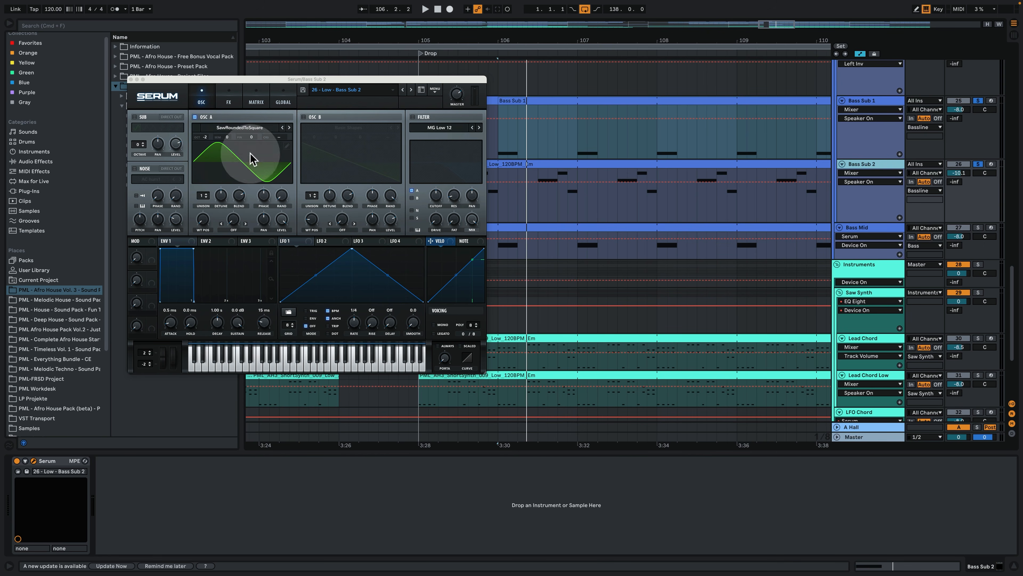
key(space)
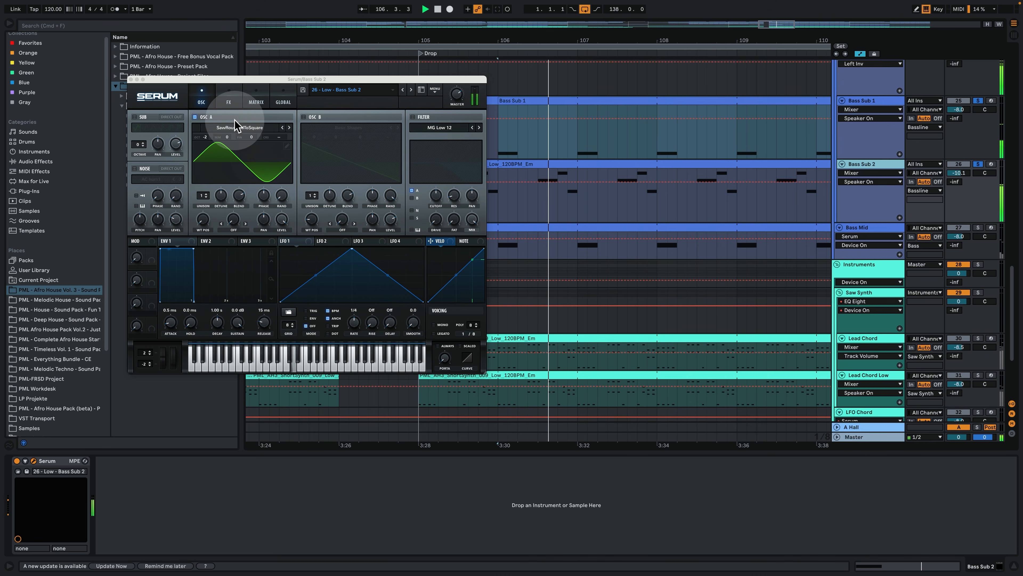
click(978, 164)
click(542, 201)
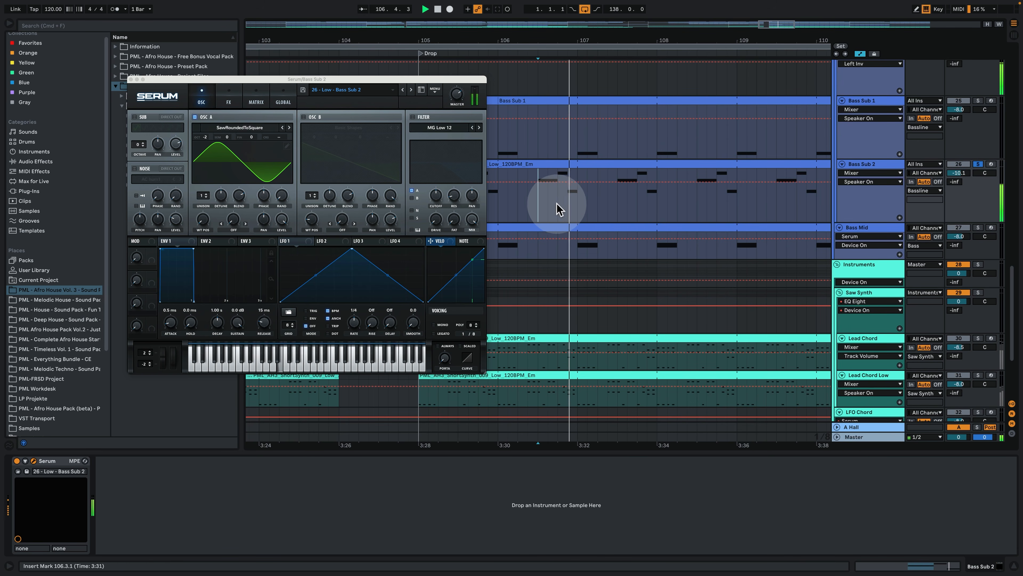
click(228, 95)
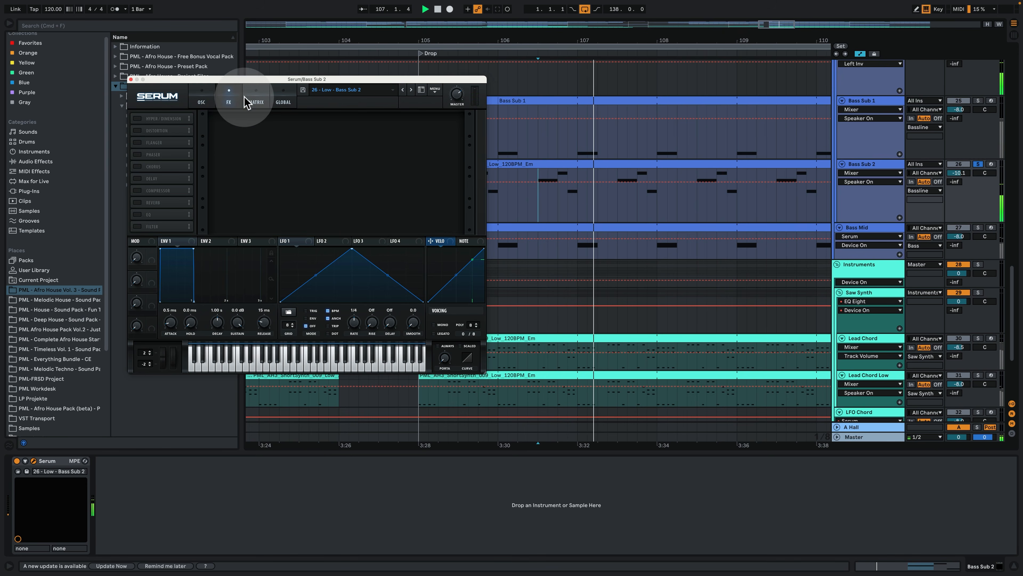
click(203, 102)
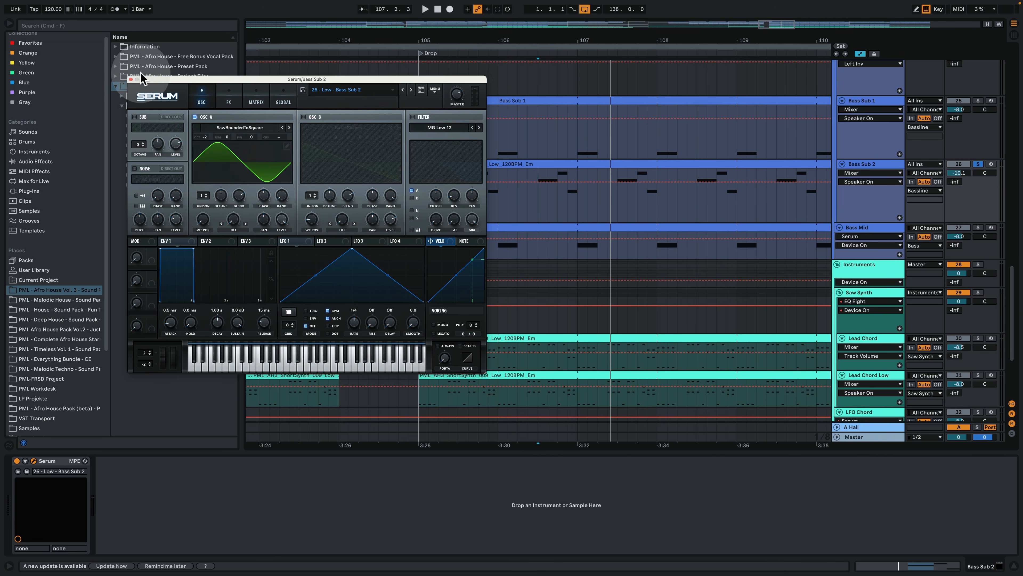
Step: Close Serum for Bass Sub 2, solo the Bass Mid track alone, and play it back
click(131, 80)
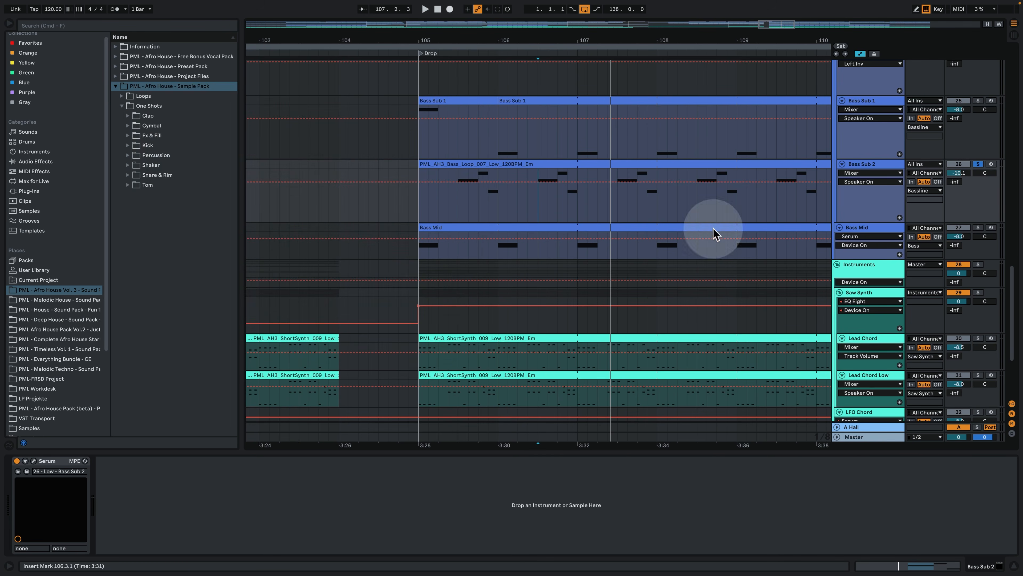
click(887, 230)
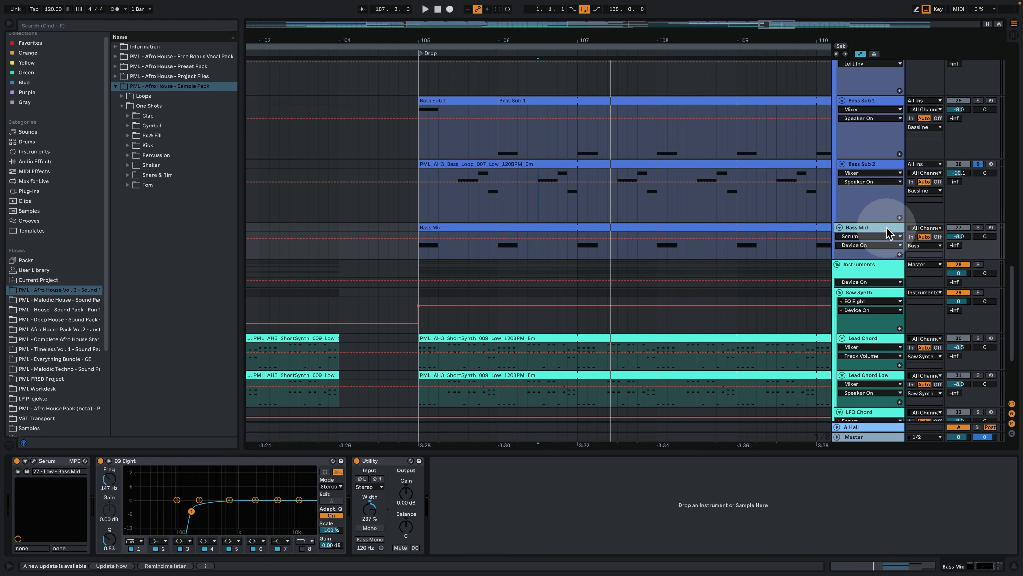
click(978, 228)
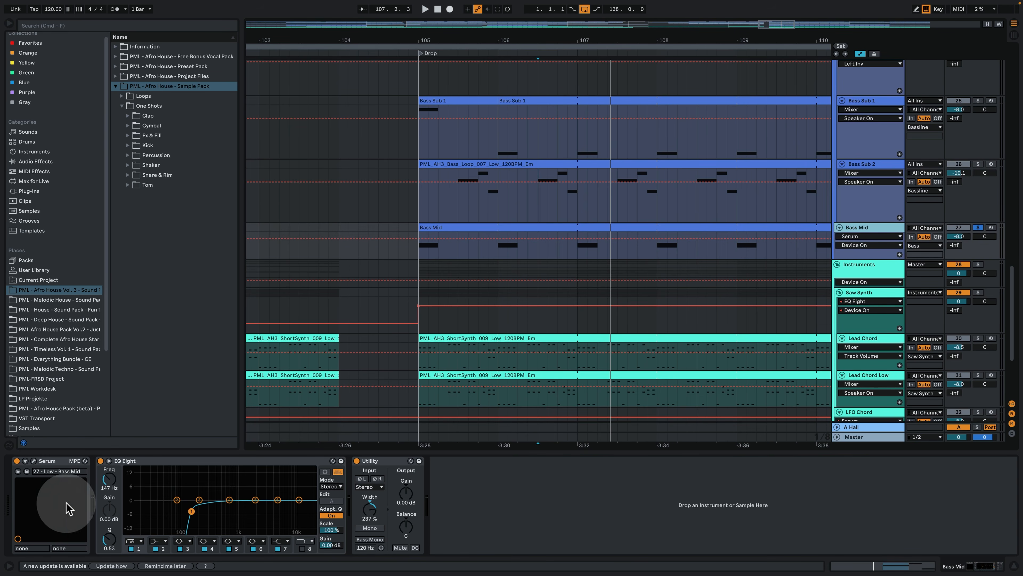
key(space)
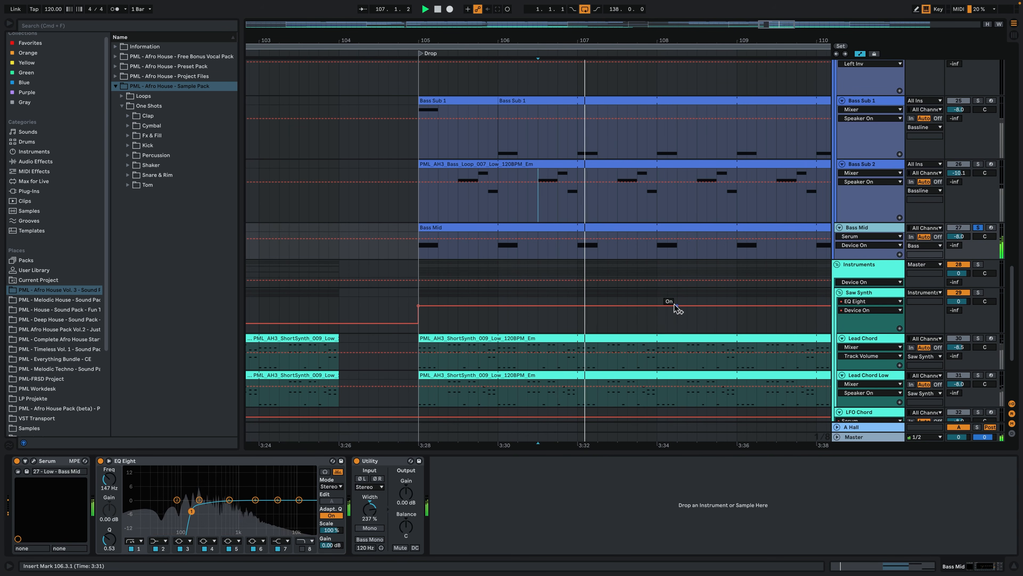
Step: Inspect the oscillator, FX, Matrix and Env 2 settings of Serum on Bass Mid and play the track from 107.1.1
click(34, 461)
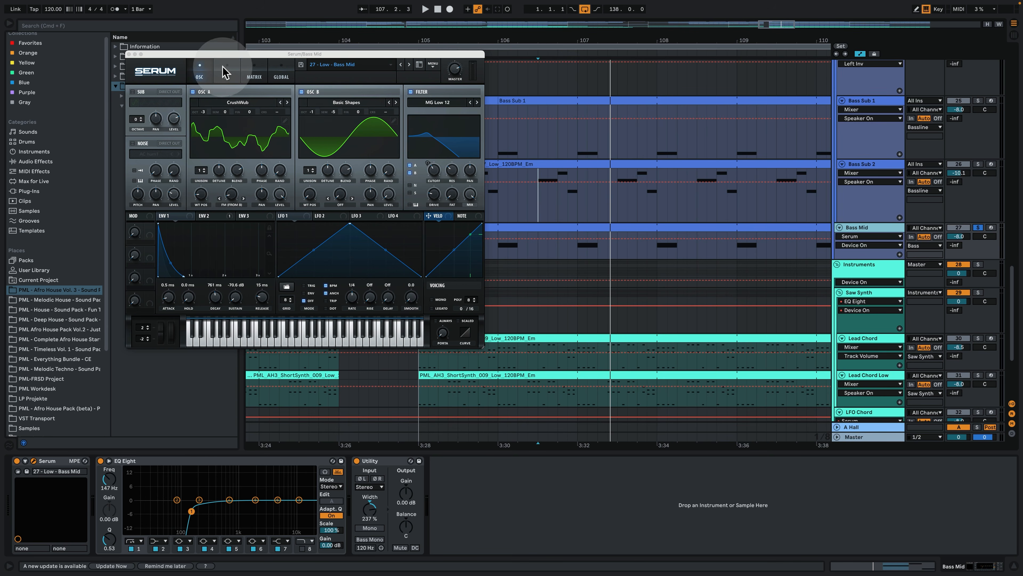
click(228, 75)
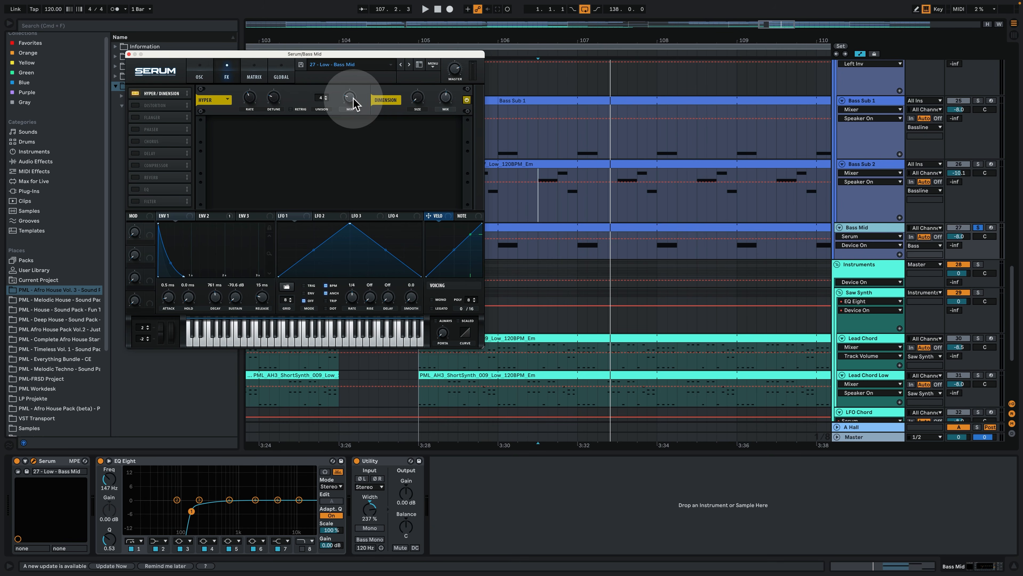
click(253, 76)
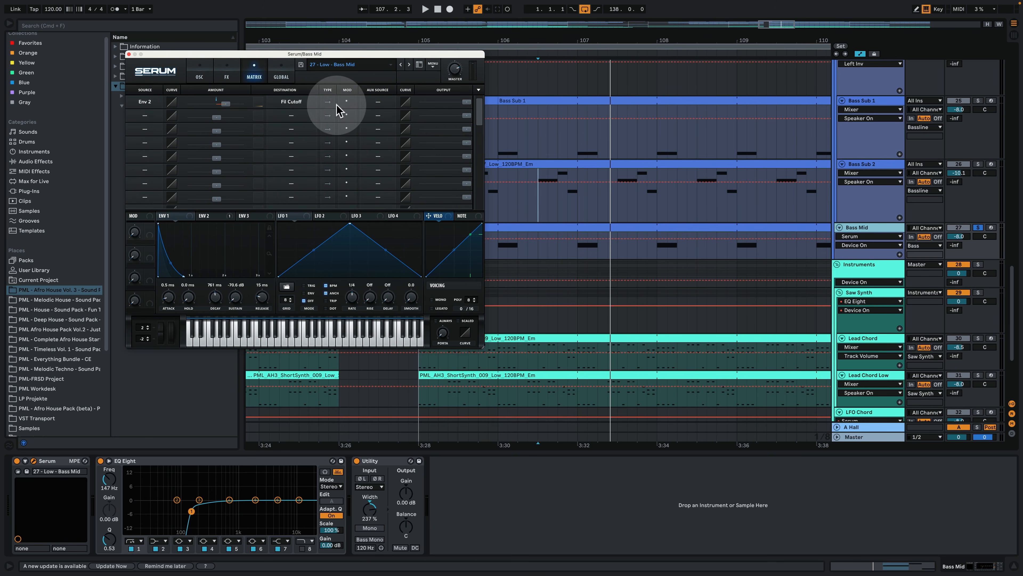
click(200, 75)
click(212, 215)
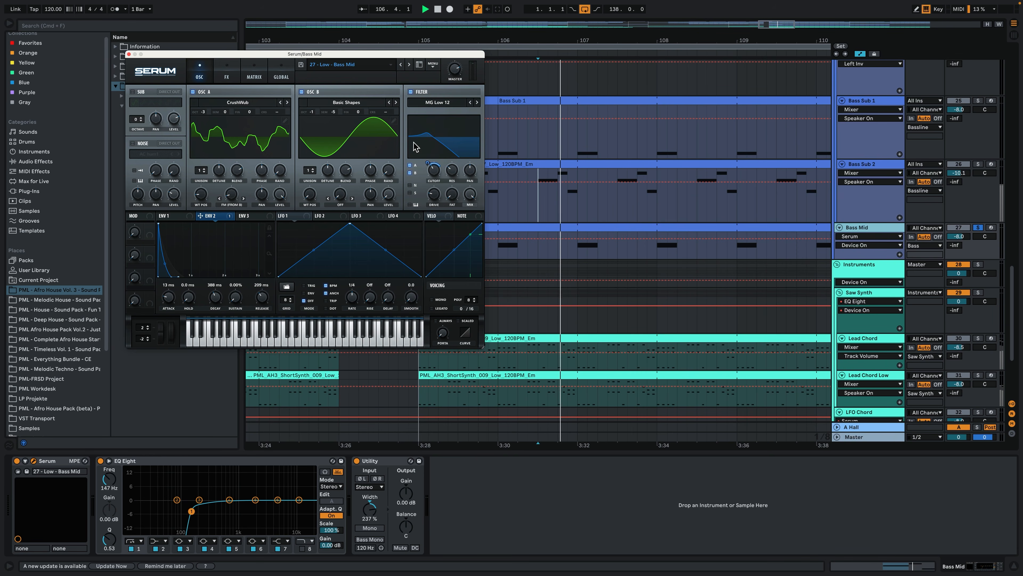
click(579, 253)
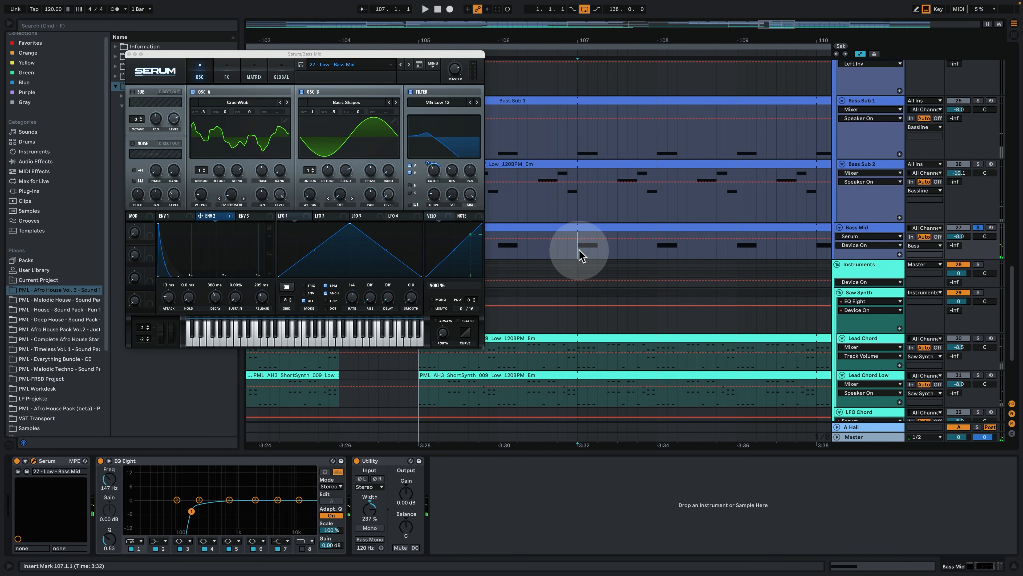
key(space)
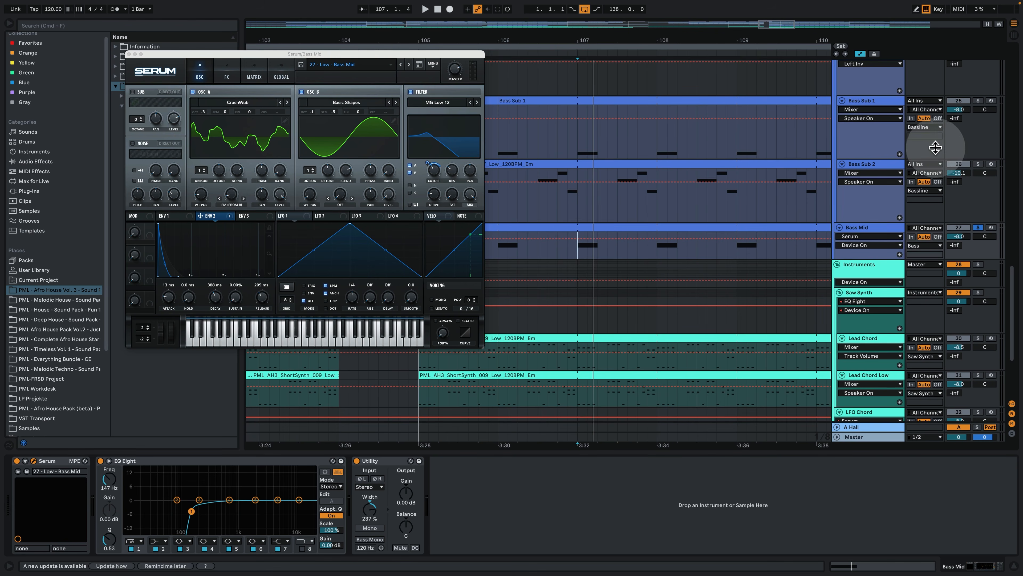
Step: Solo Bass Sub 2 and Bass Sub 1 together with Bass Mid, play from 106.1.1, and close the Serum window
click(979, 164)
click(978, 101)
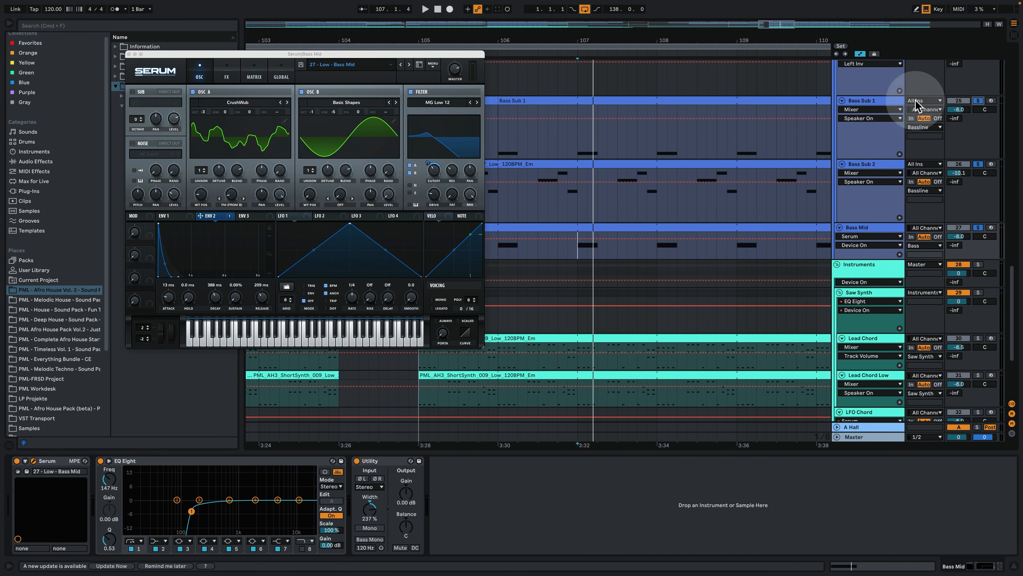
click(498, 214)
key(space)
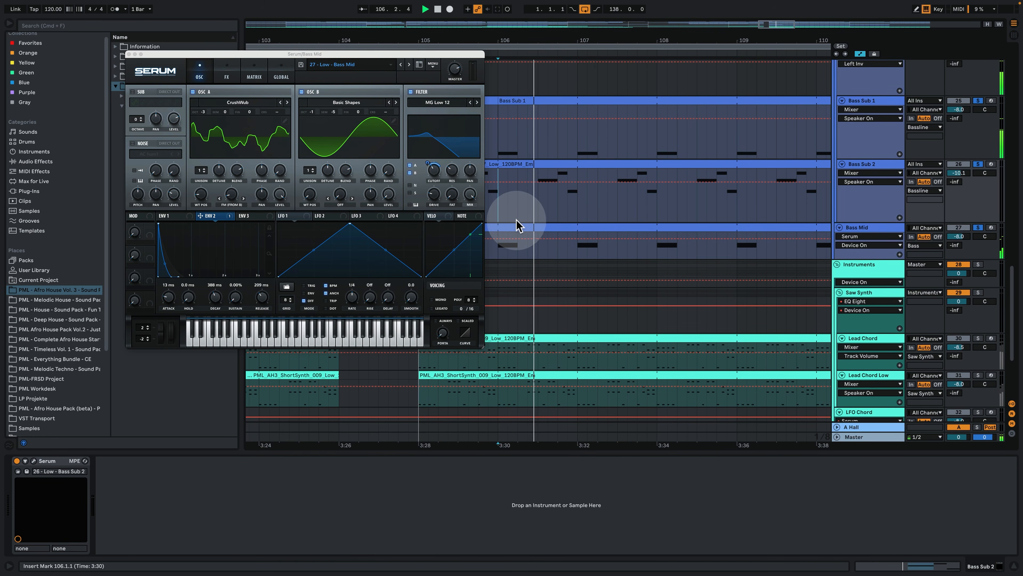
click(129, 54)
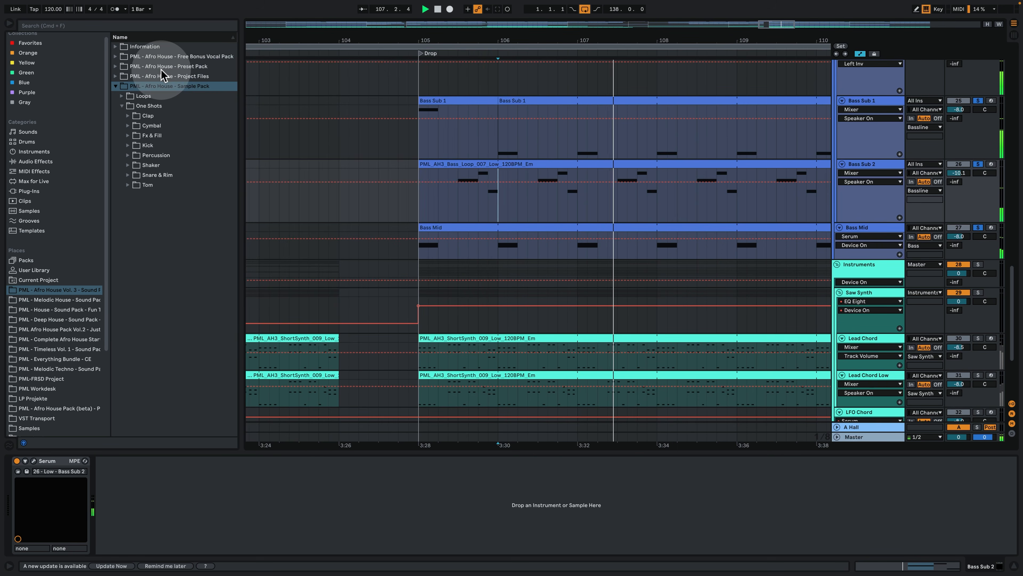
Step: Reopen the Bass Sub 2 loop clip to check its notes, and play the three basses in the arrangement from 105.1.1
double_click(644, 165)
click(650, 176)
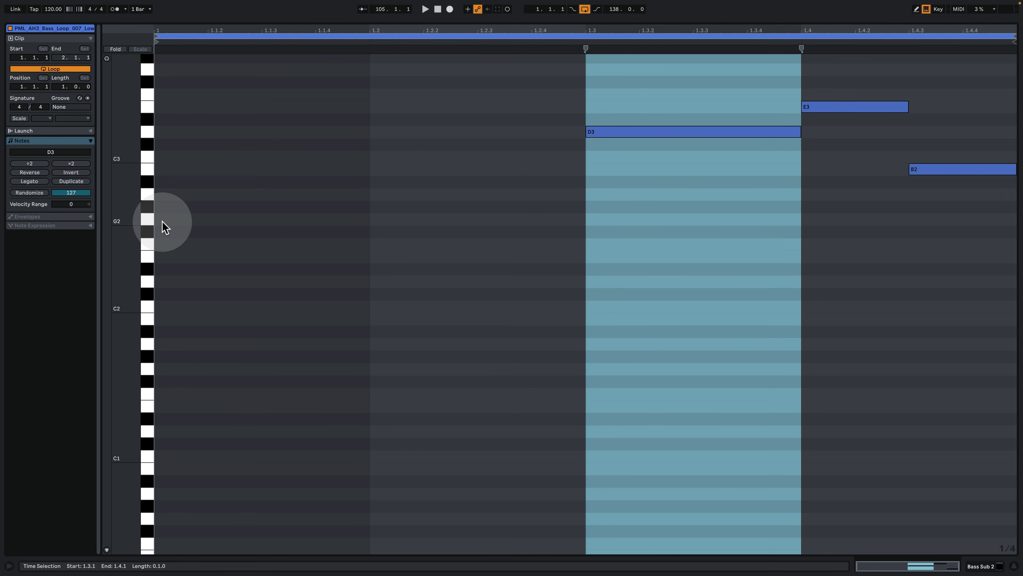
key(e)
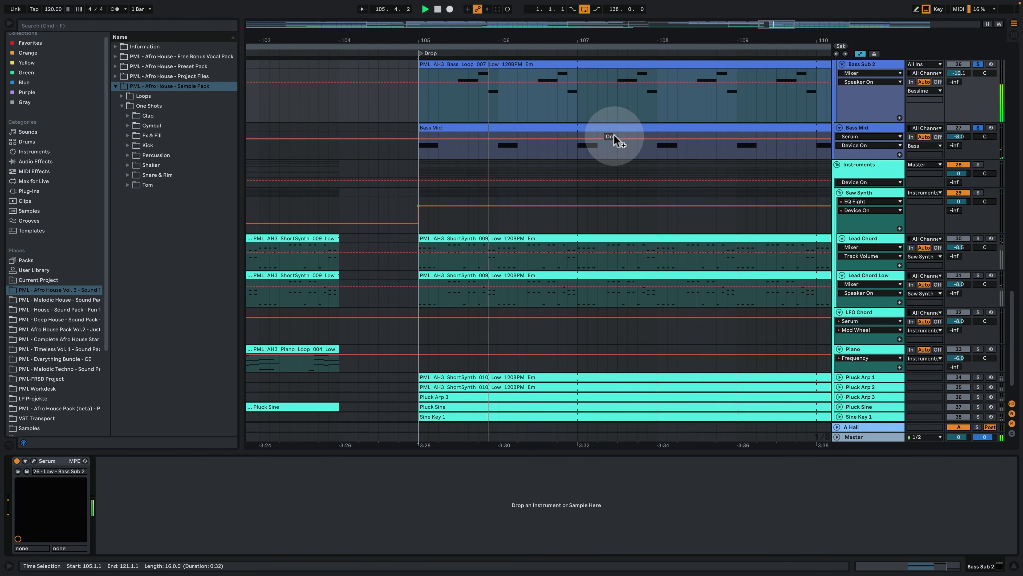
Step: Inspect the Ducking, Shaper and Utility devices on the Bassline group and the Sidechain compressor on the Bass group
scroll(632, 205, up, 2)
scroll(633, 209, up, 4)
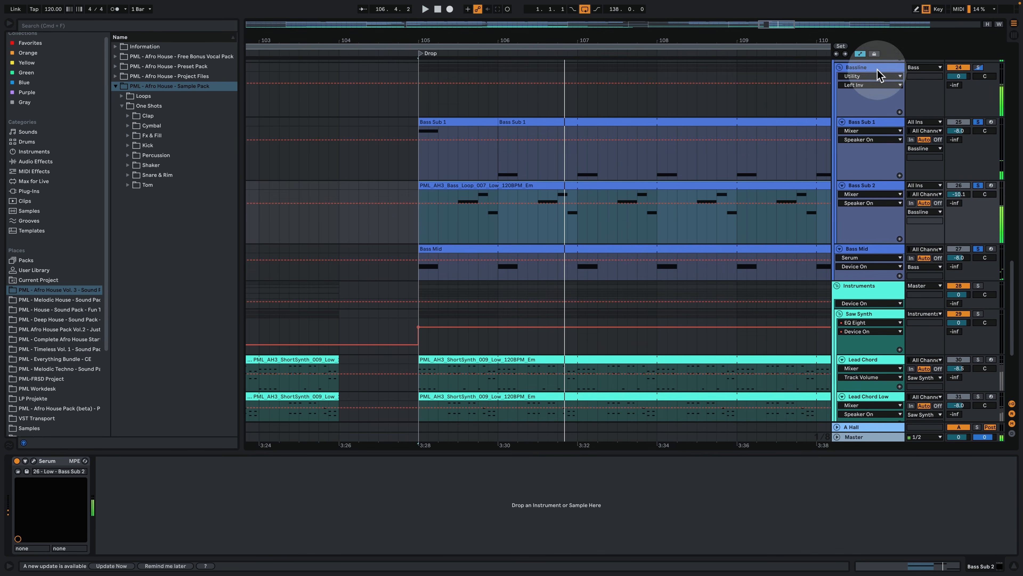
scroll(850, 169, up, 3)
click(872, 139)
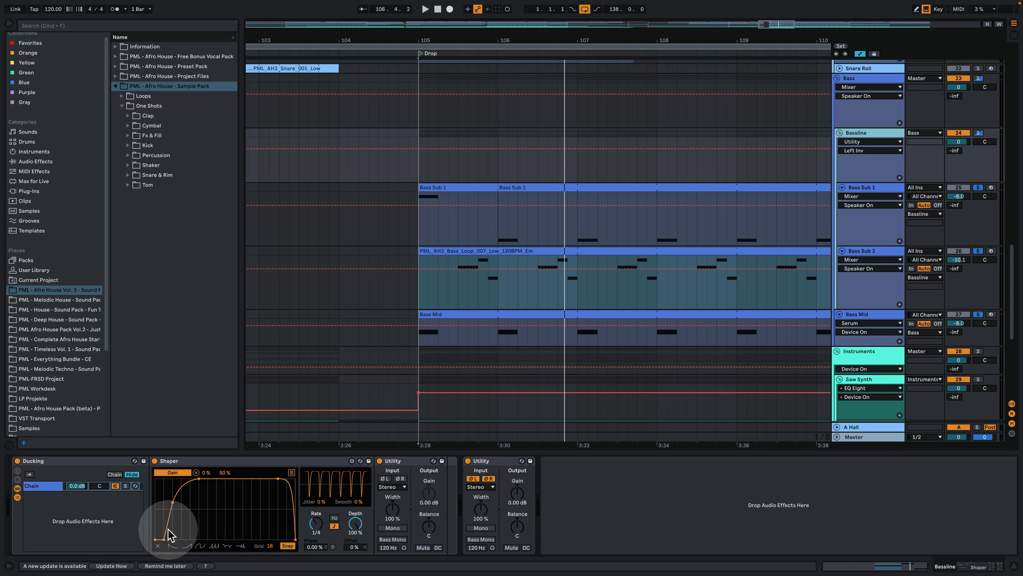
click(884, 85)
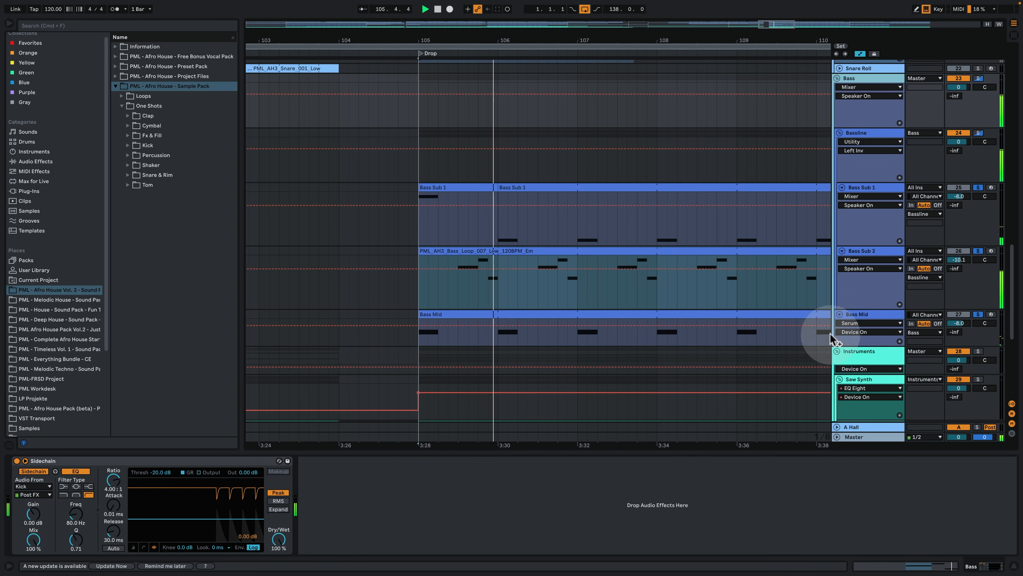
Step: Hide the device view and select the Instruments group below the bass tracks
click(1014, 566)
scroll(766, 387, down, 6)
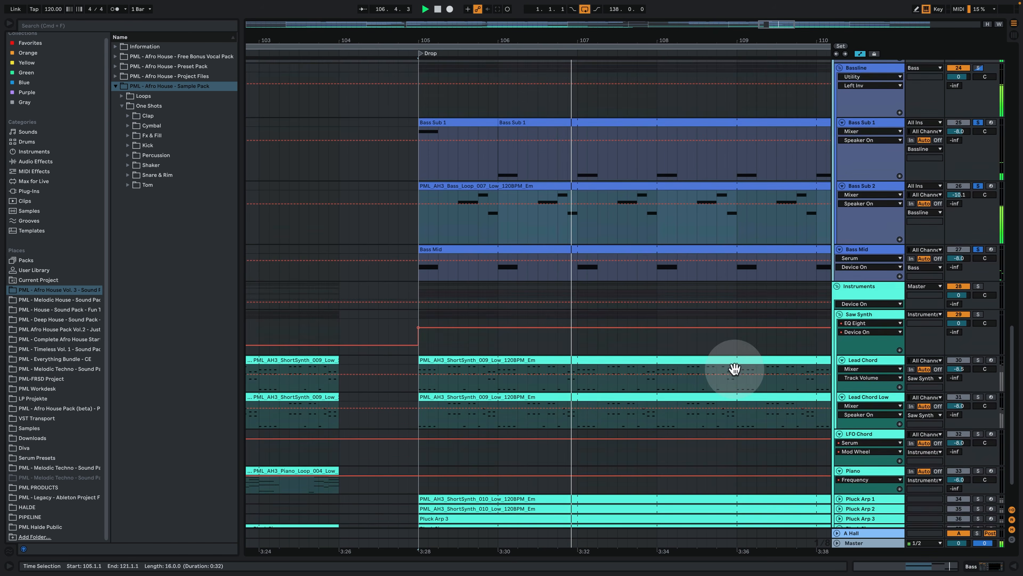
drag(521, 38, 571, 176)
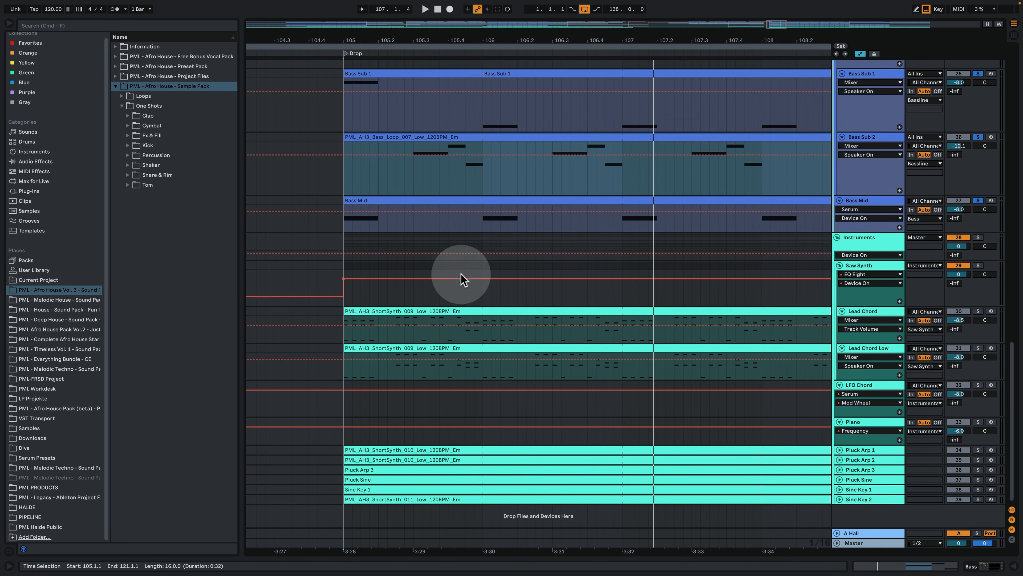
click(881, 244)
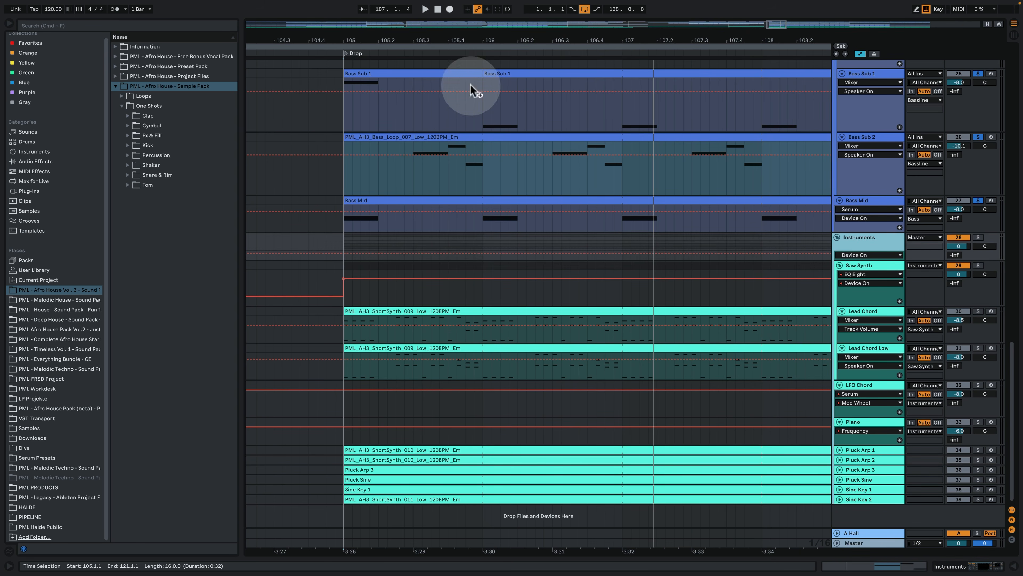
Step: Open the PML_AH3_Piano_Loop_004_Low_120BPM_Em clip spanning bar 49 on the Piano track and examine its notes with playback
drag(475, 39, 475, 11)
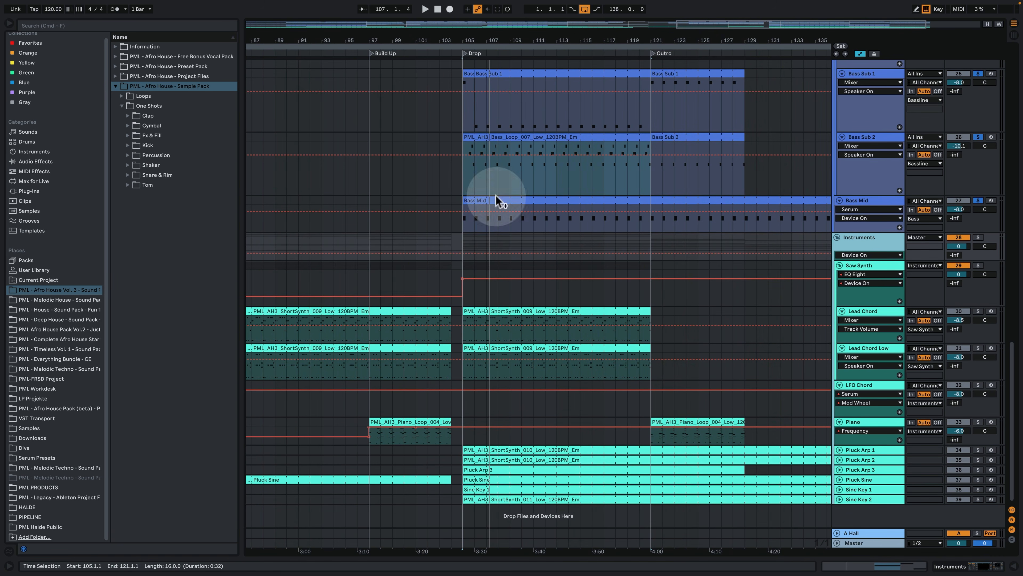
drag(526, 39, 525, 8)
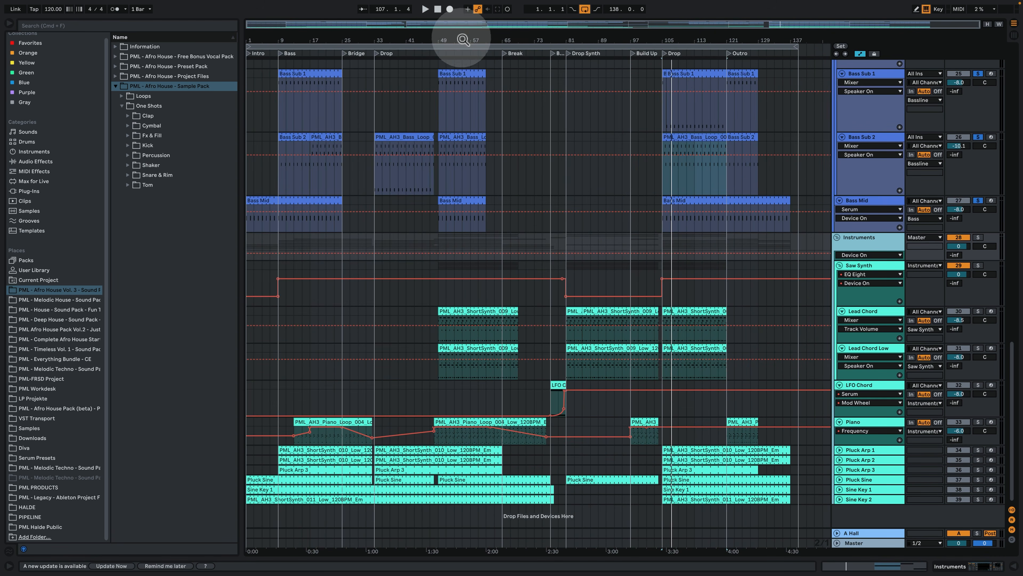
drag(464, 39, 464, 65)
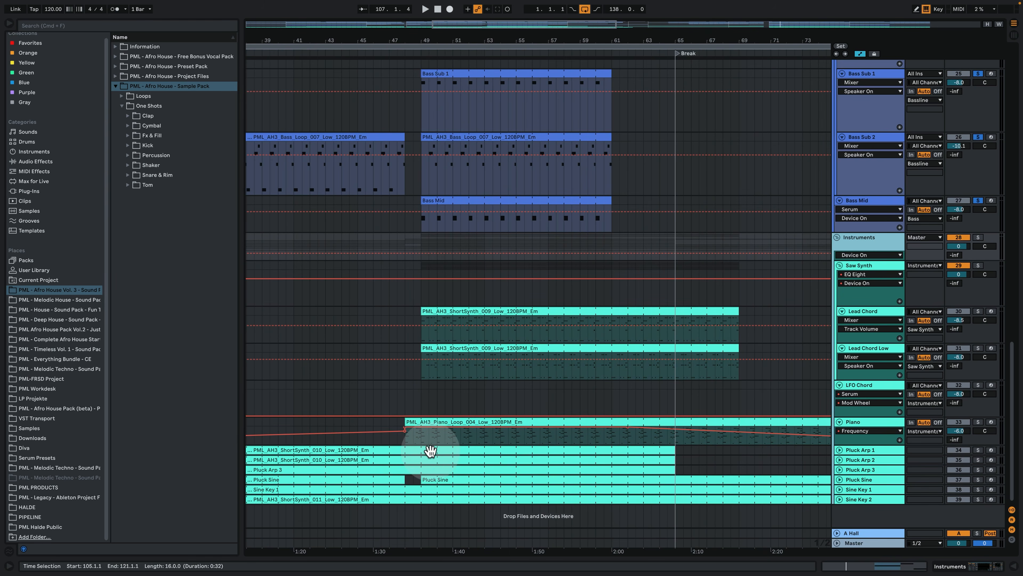
click(422, 439)
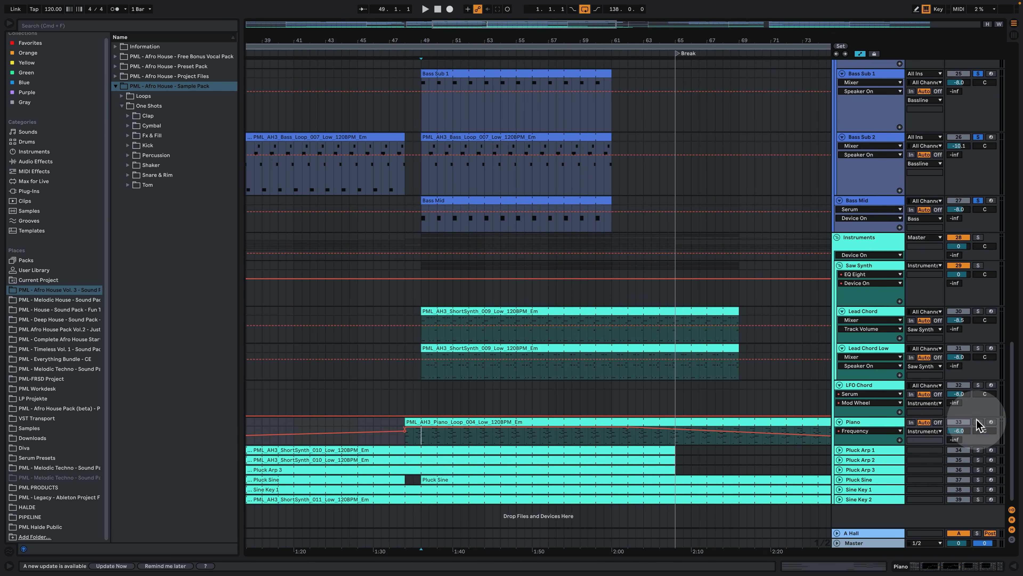
double_click(503, 428)
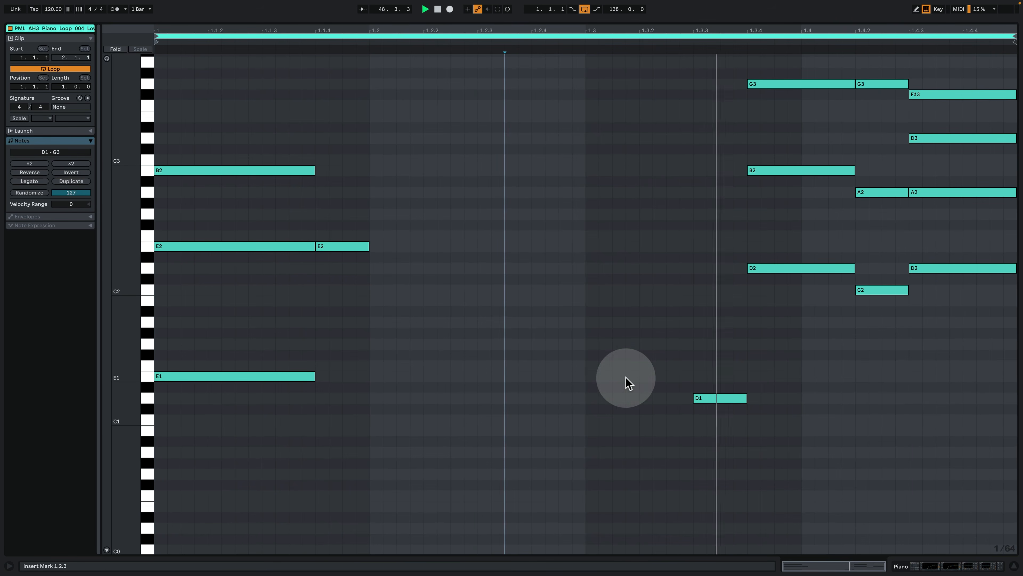
scroll(500, 426, up, 2)
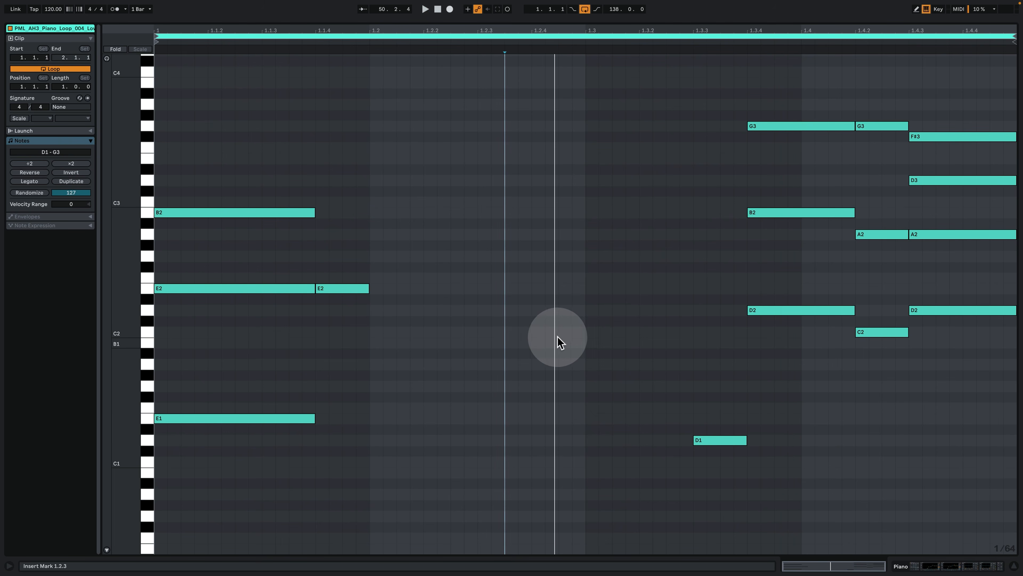
key(space)
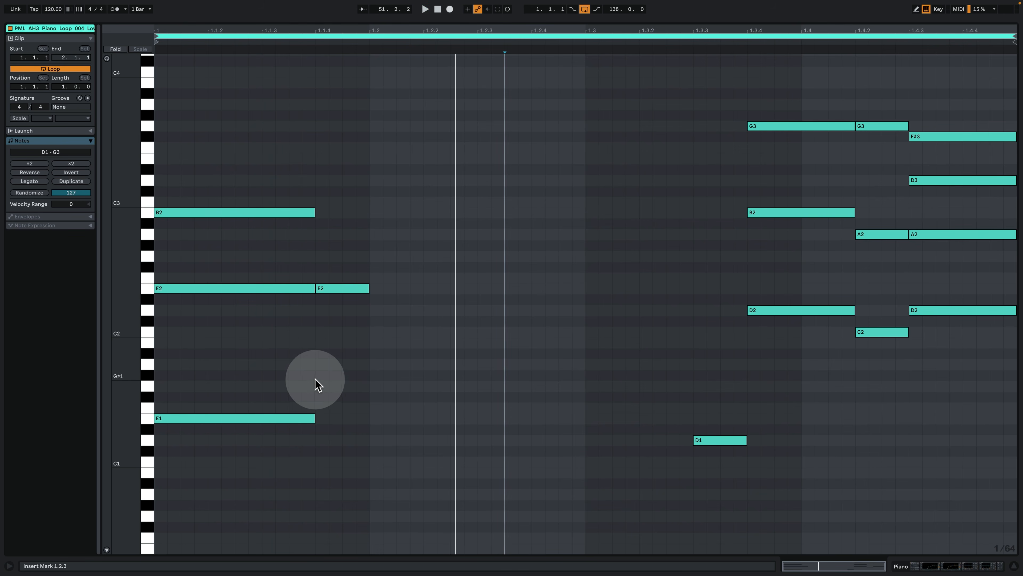
Step: Turn on note preview and audition the E1, E2 and B2 notes that form the piano clip's opening chord
drag(262, 477, 193, 258)
click(107, 58)
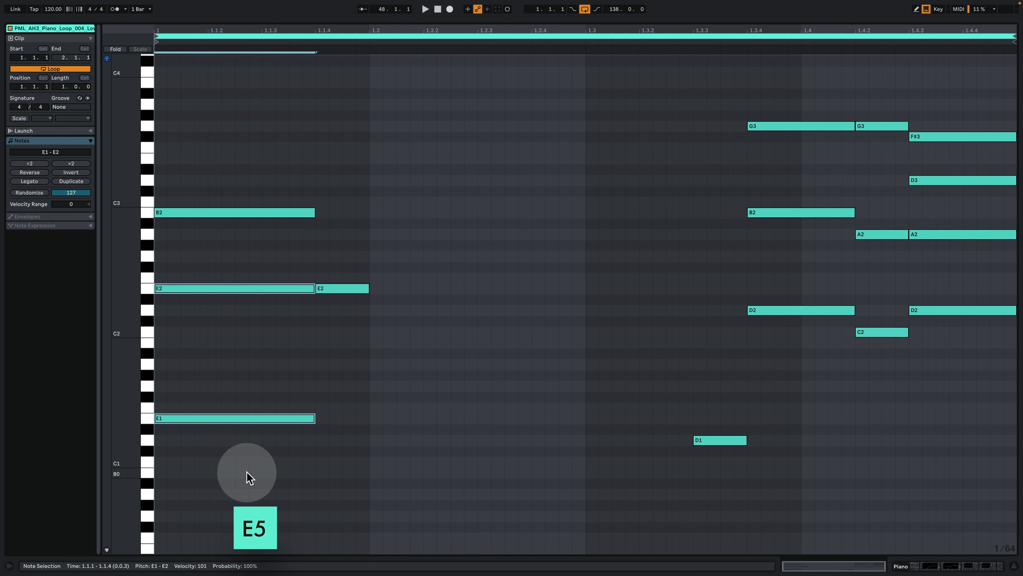
drag(252, 476, 167, 161)
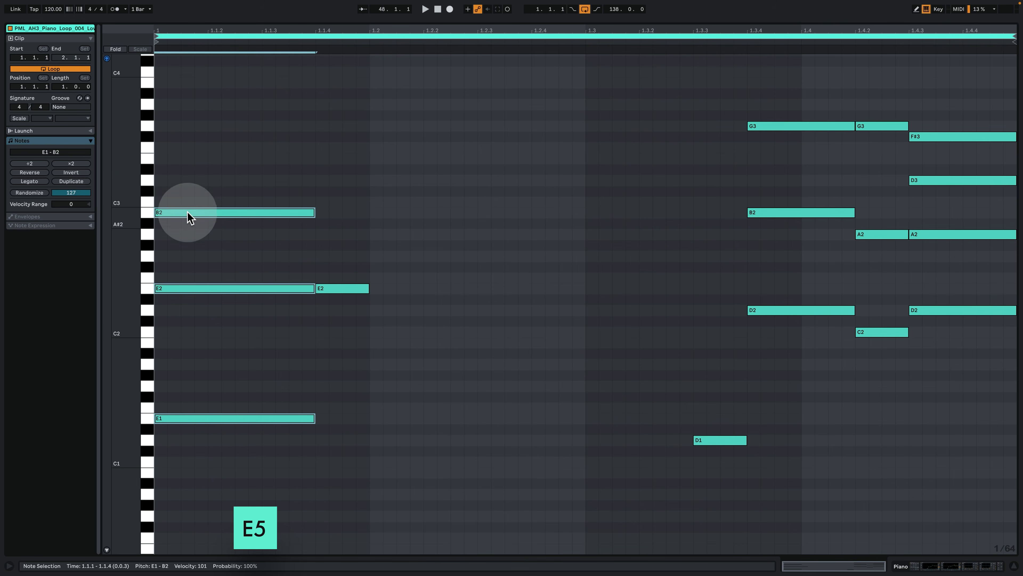
drag(236, 358, 206, 160)
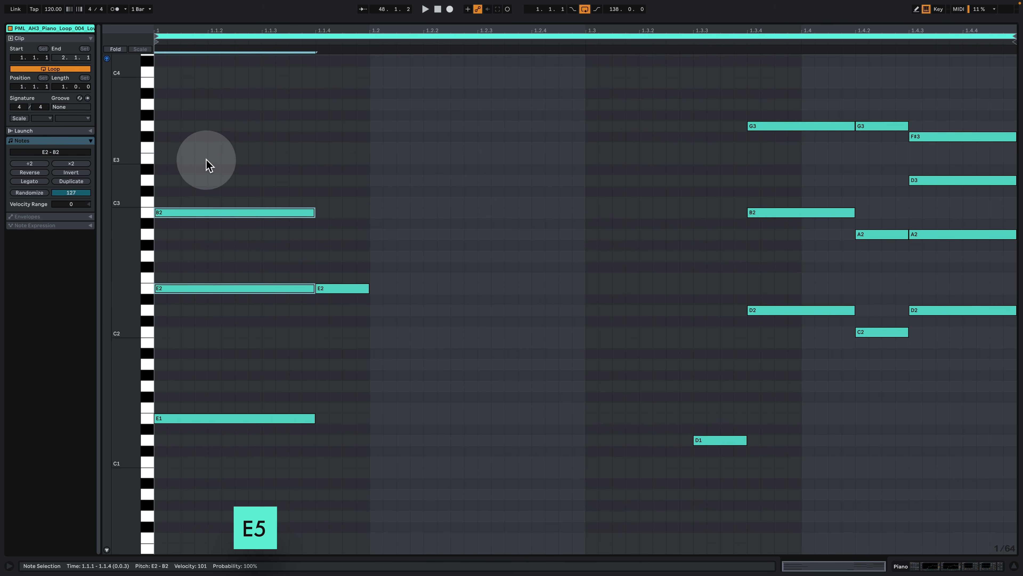
drag(239, 356, 199, 130)
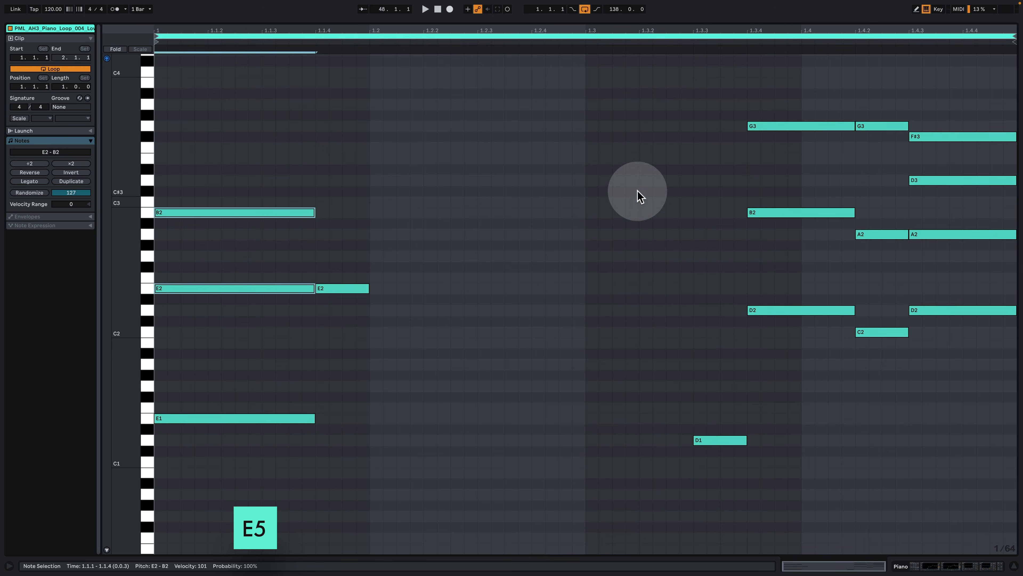
Step: Audition the D1 note and the D2, B2 and G3 notes forming the chord at 1.3.4 in the piano clip
click(718, 498)
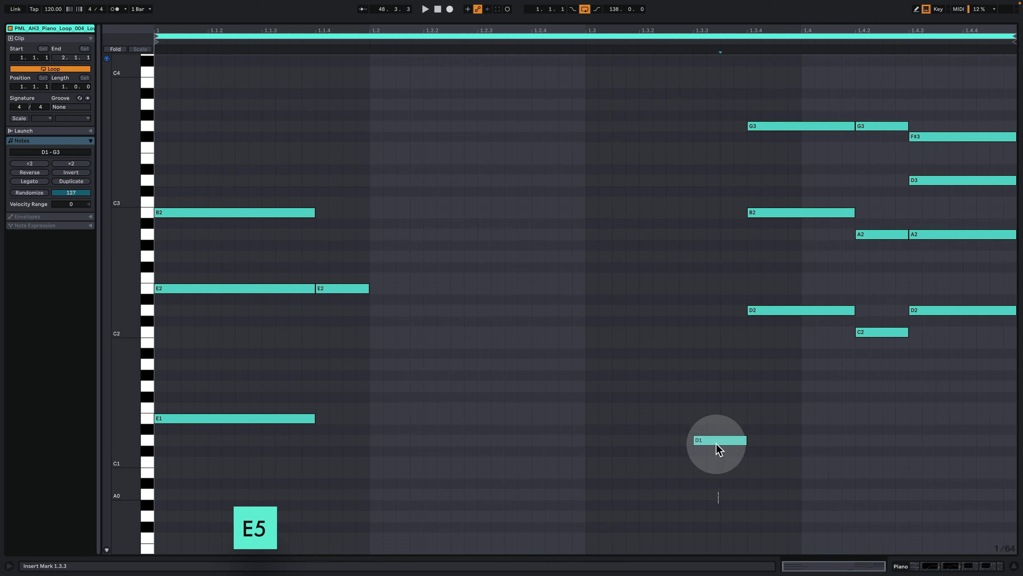
drag(770, 393, 793, 295)
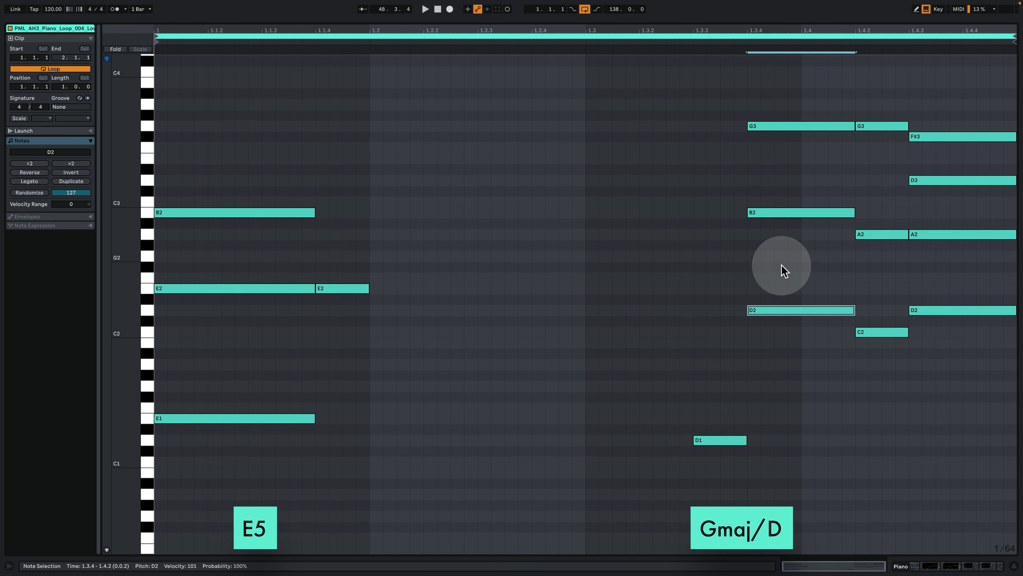
scroll(761, 282, up, 1)
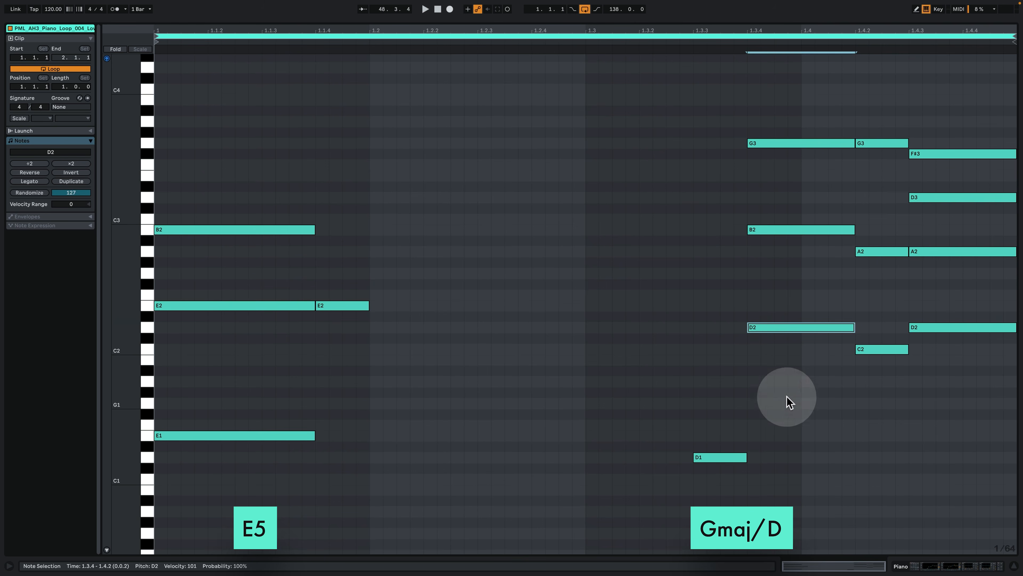
drag(744, 109, 813, 412)
Step: Transpose the 1.3.4 chord's G3 down an octave to G2, audition it with B2, and restore it to G3
drag(808, 419, 774, 152)
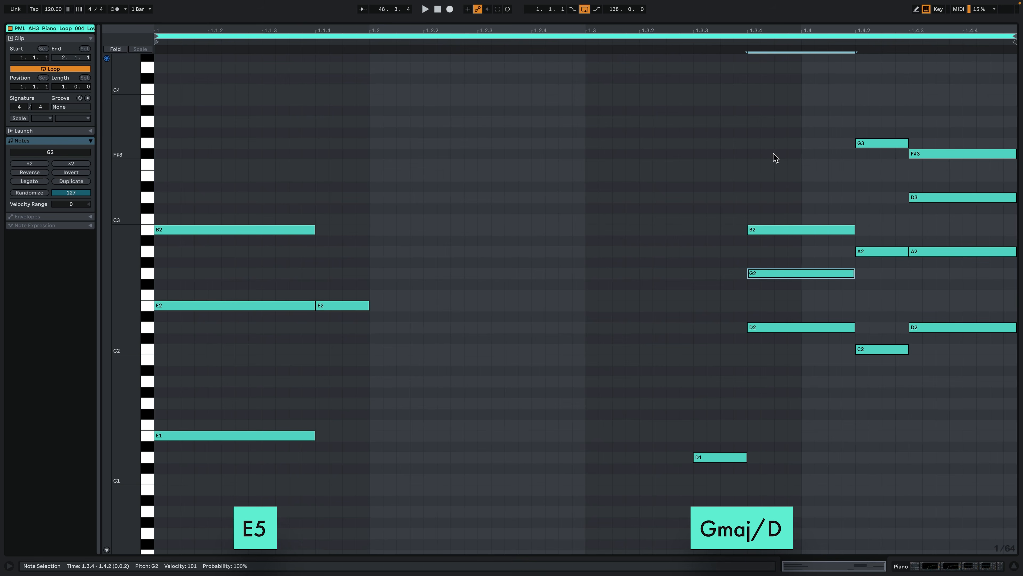
drag(768, 309, 769, 218)
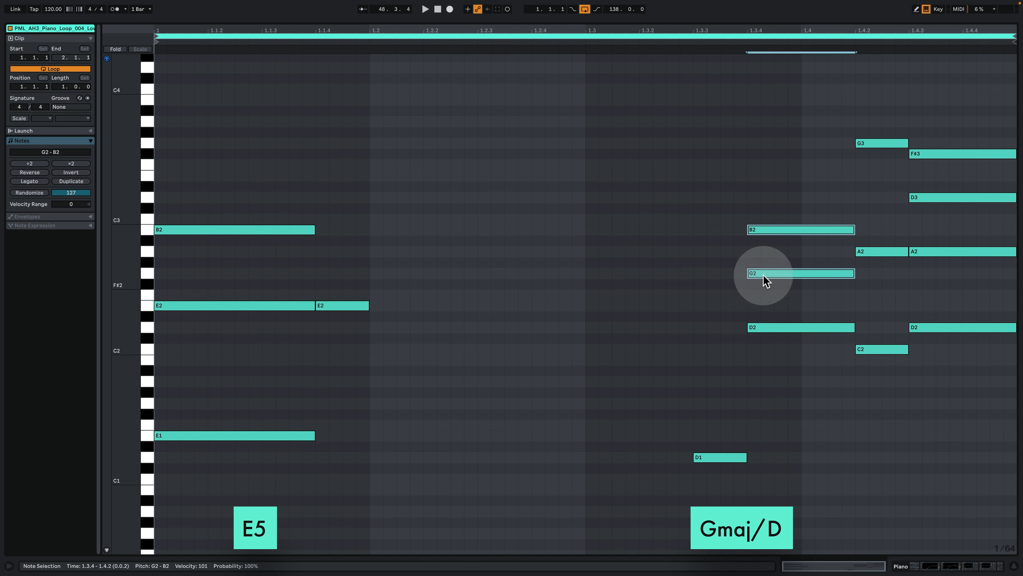
click(771, 273)
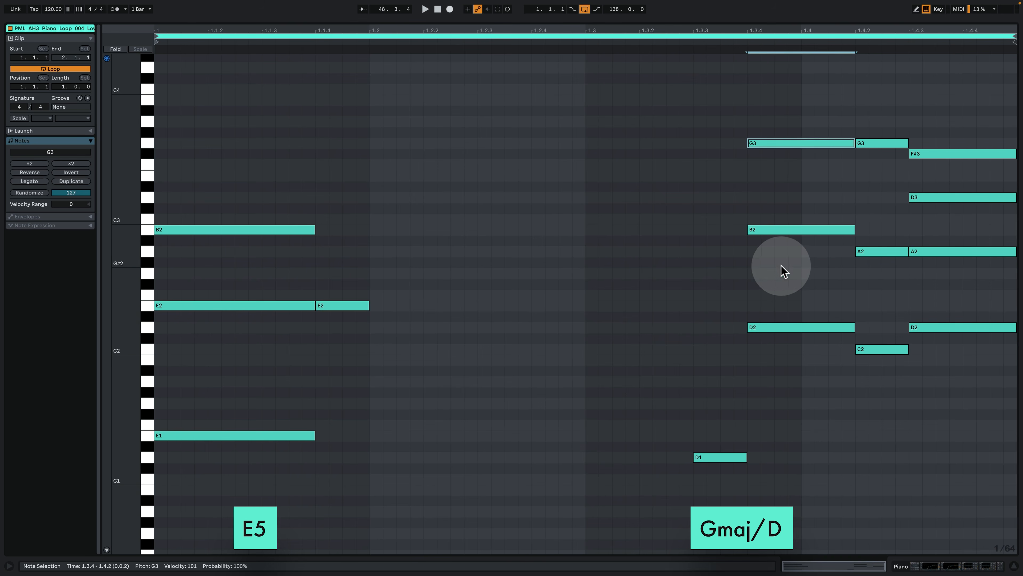
Step: Select the three closing chords, C2 to G3, in the piano clip and play the clip
drag(716, 98, 966, 428)
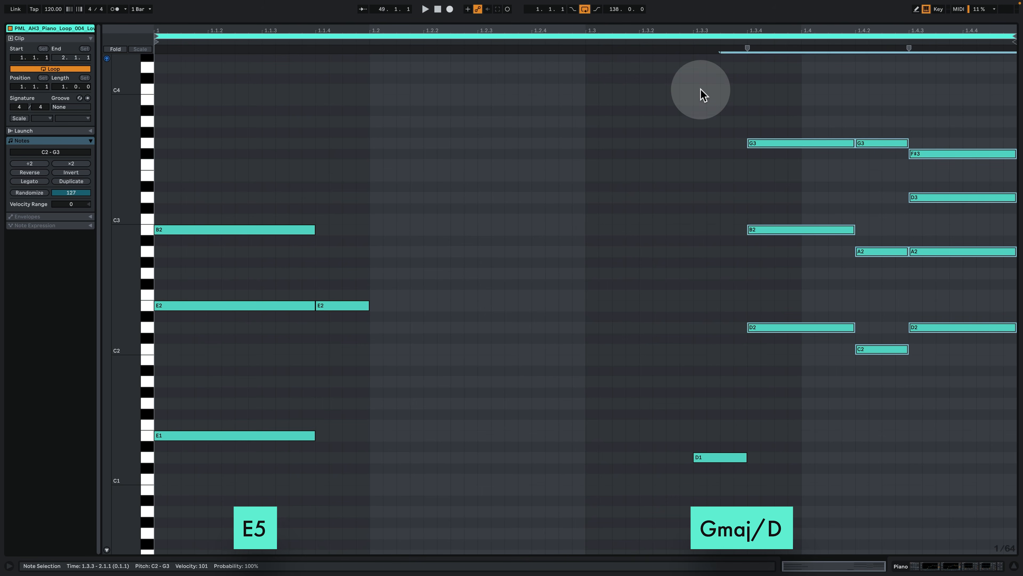
drag(698, 84, 948, 423)
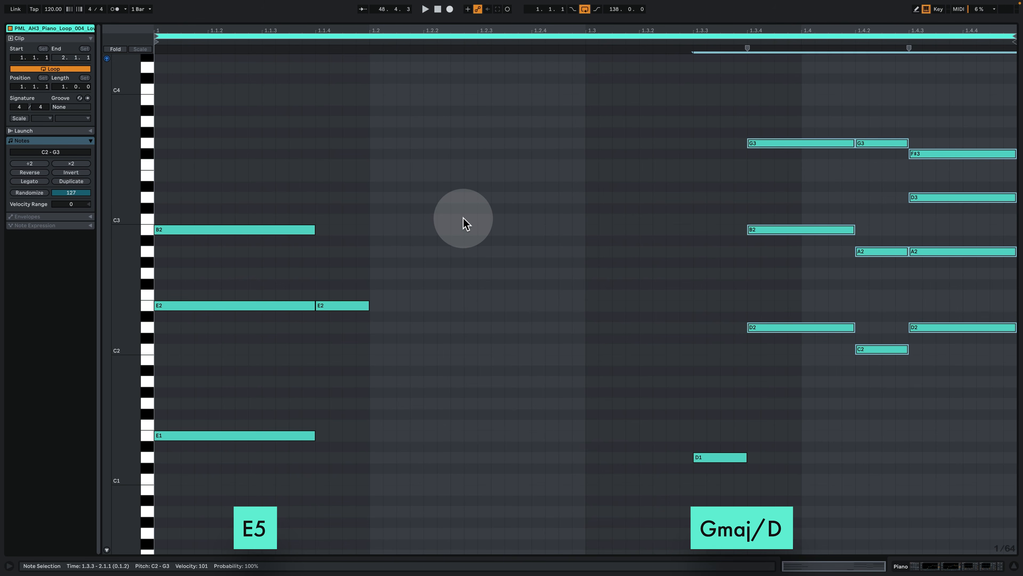
key(space)
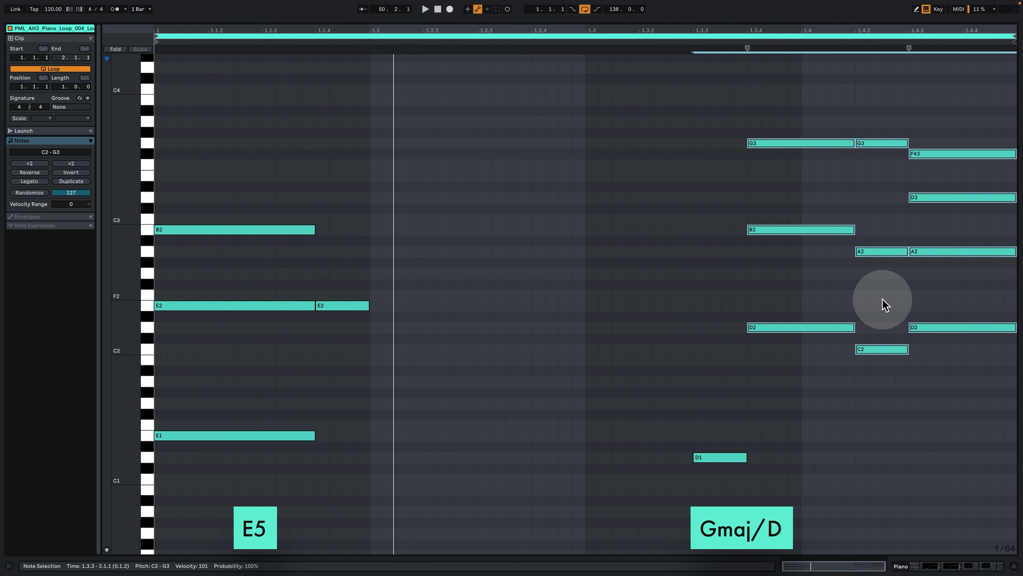
Step: Audition the C2, A2 and G3 notes of the chord at 1.4.2 and the D2 to F#3 chord at 1.4.3
drag(878, 286, 869, 114)
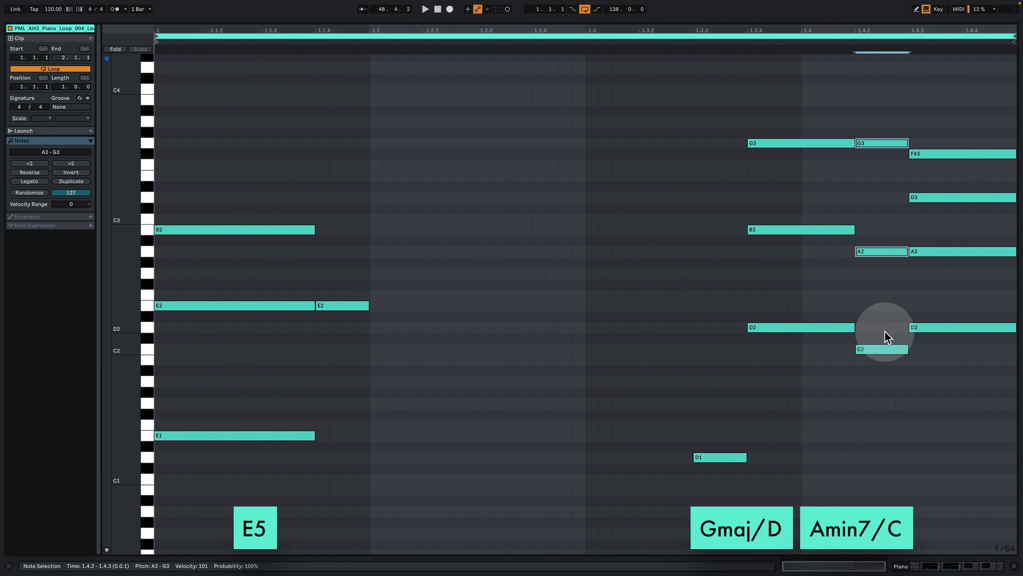
drag(880, 399, 885, 321)
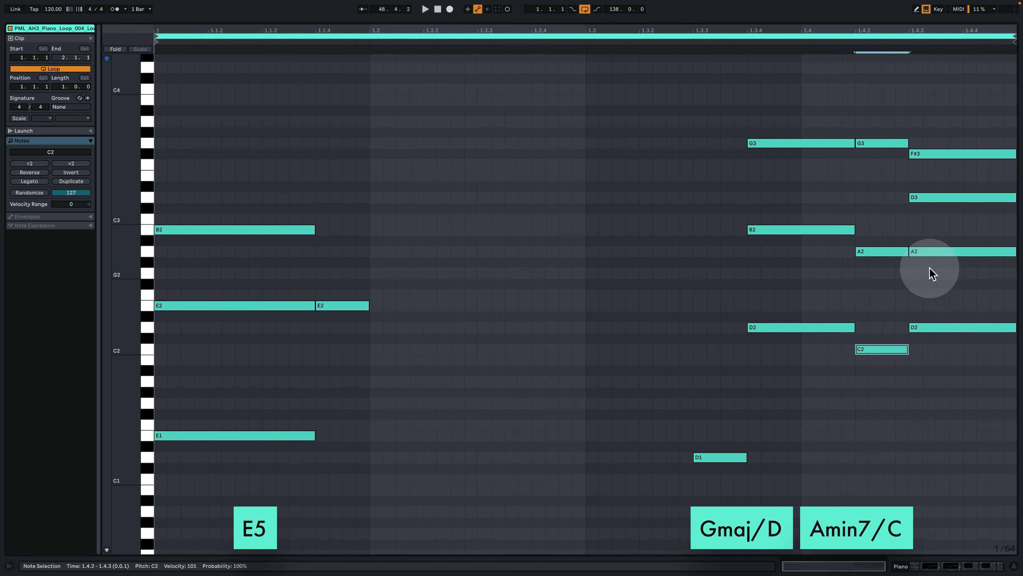
drag(945, 365, 943, 107)
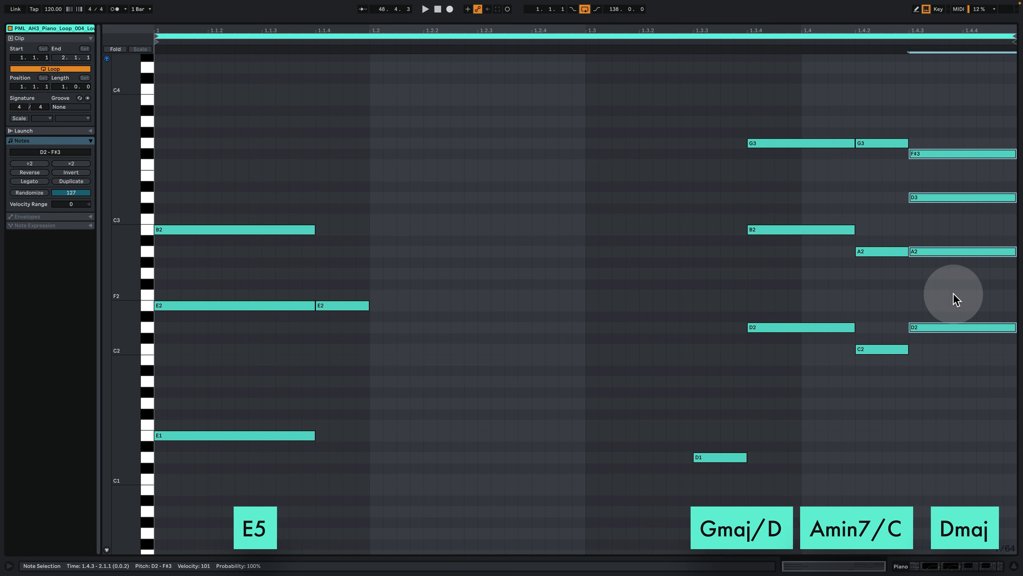
Step: Transpose the last chord's A2 up an octave to A3, restore it to A2, and reselect the three closing chords
mouse_move(953, 295)
mouse_down()
mouse_move(933, 103)
mouse_move(959, 282)
mouse_up()
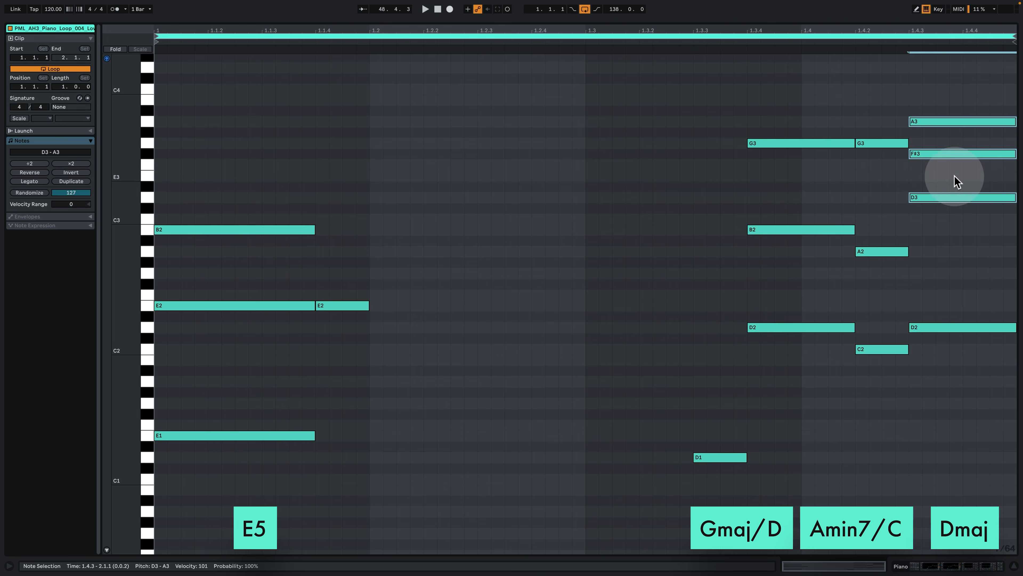
click(963, 133)
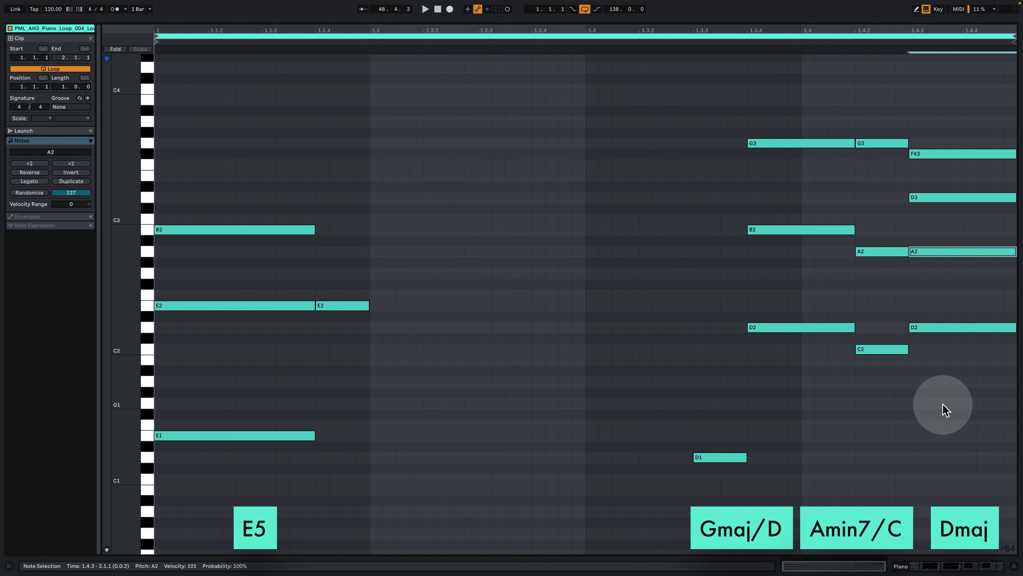
drag(941, 406, 963, 117)
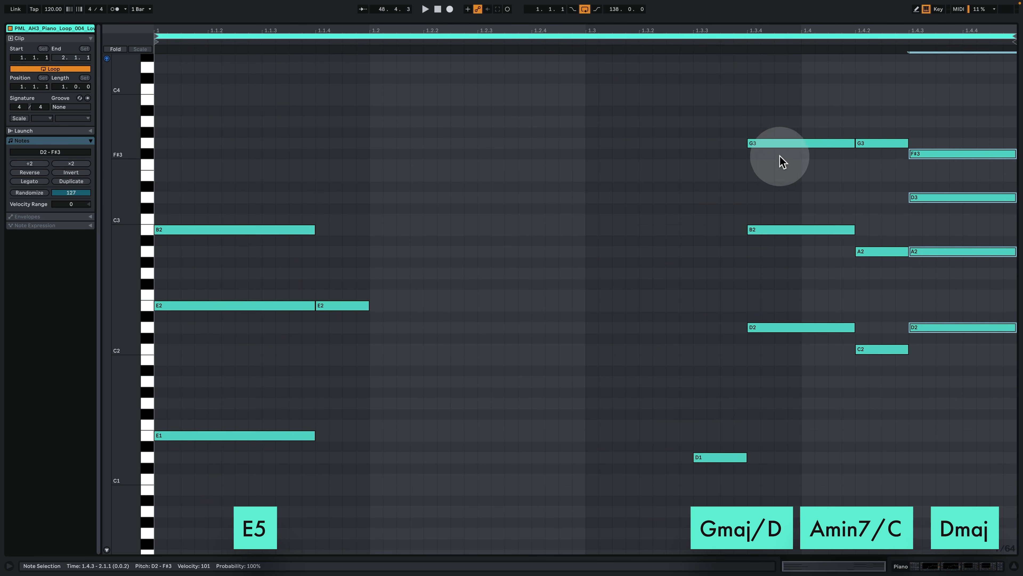
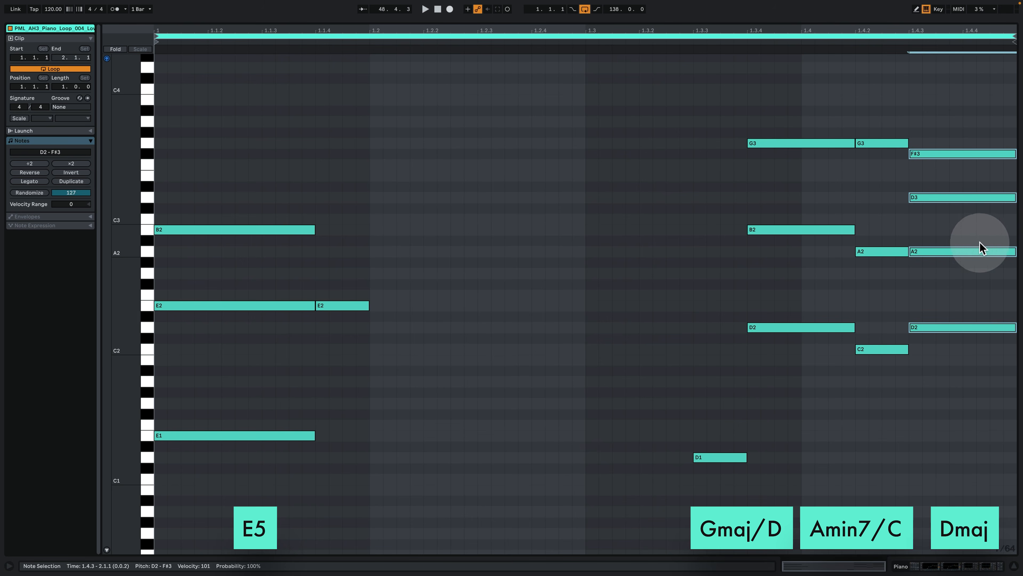
drag(743, 127, 946, 407)
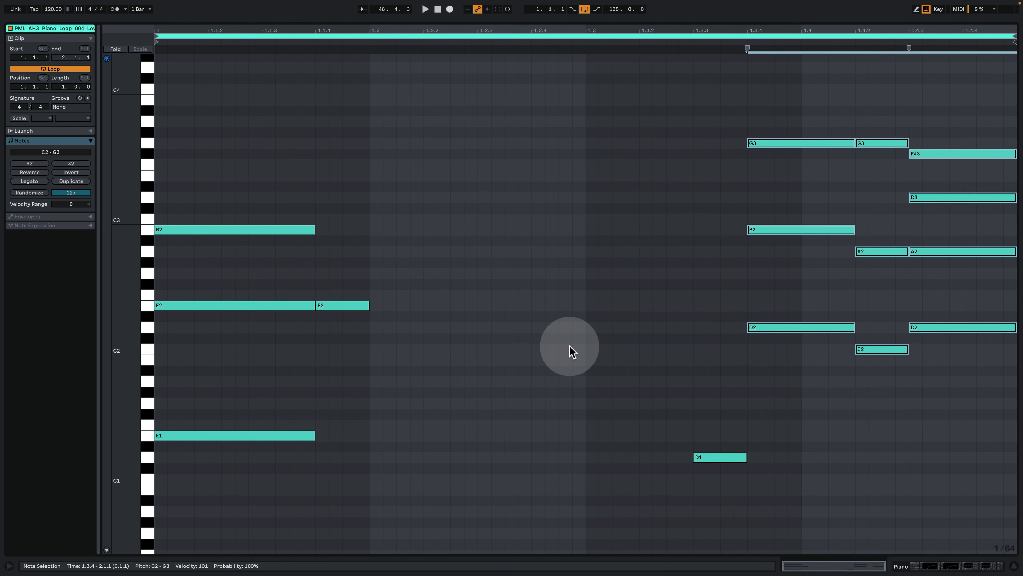
Step: Return from the piano clip's notes to the arrangement with the Piano devices shown, and solo the Bass group
click(954, 566)
scroll(548, 127, up, 1)
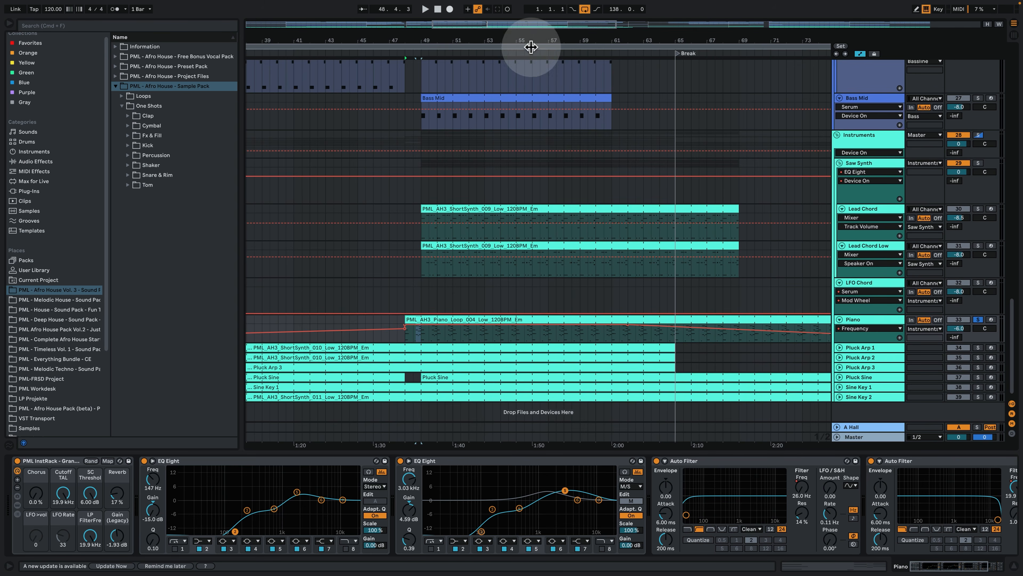
drag(532, 40, 532, 18)
scroll(576, 251, up, 3)
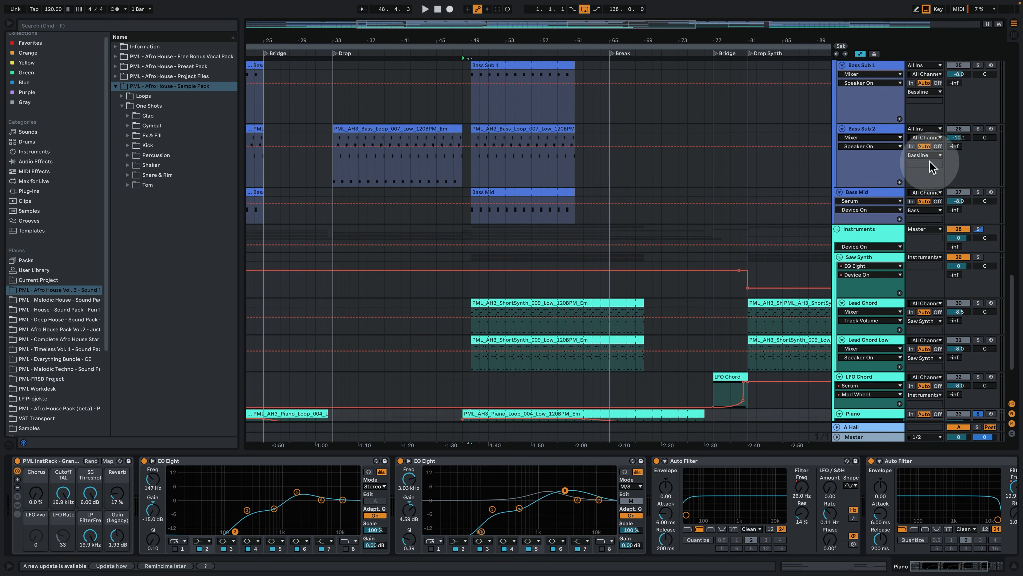
scroll(943, 137, up, 4)
scroll(983, 101, up, 1)
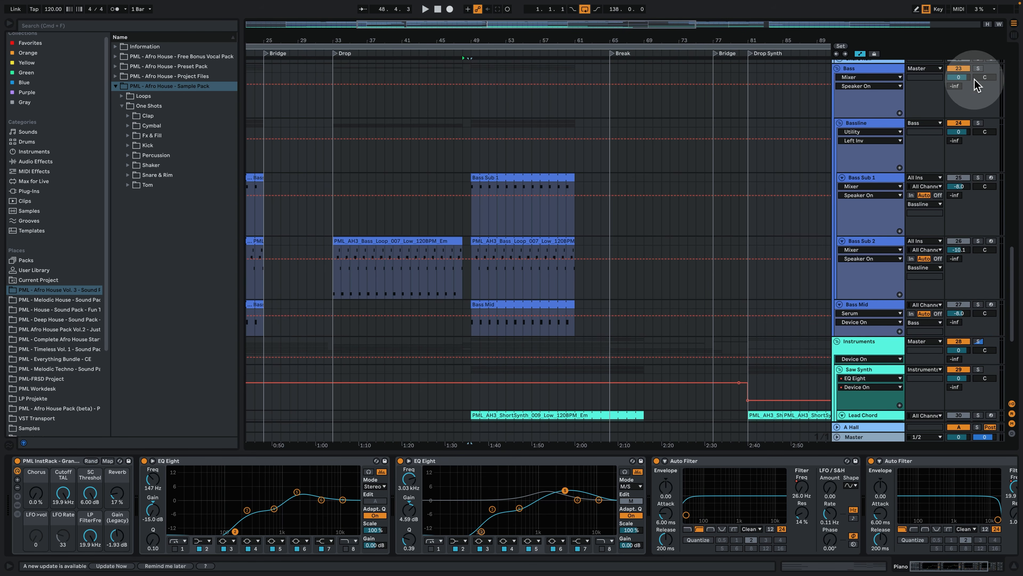
click(979, 68)
Step: Play the soloed bass and instruments from the Bass Sub 1 clip at bar 49 and review their clips down to Piano
click(483, 176)
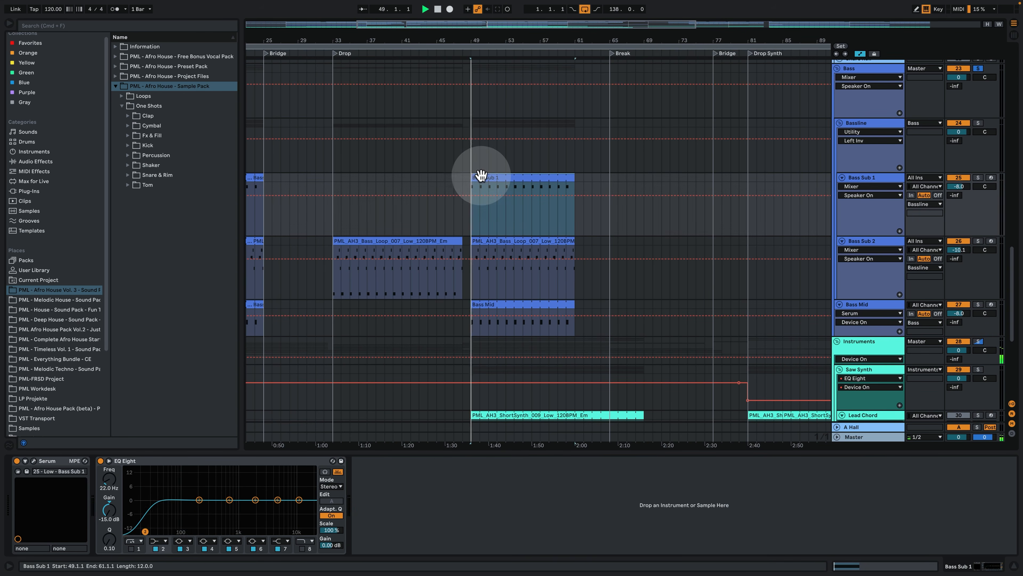
key(space)
drag(476, 38, 476, 105)
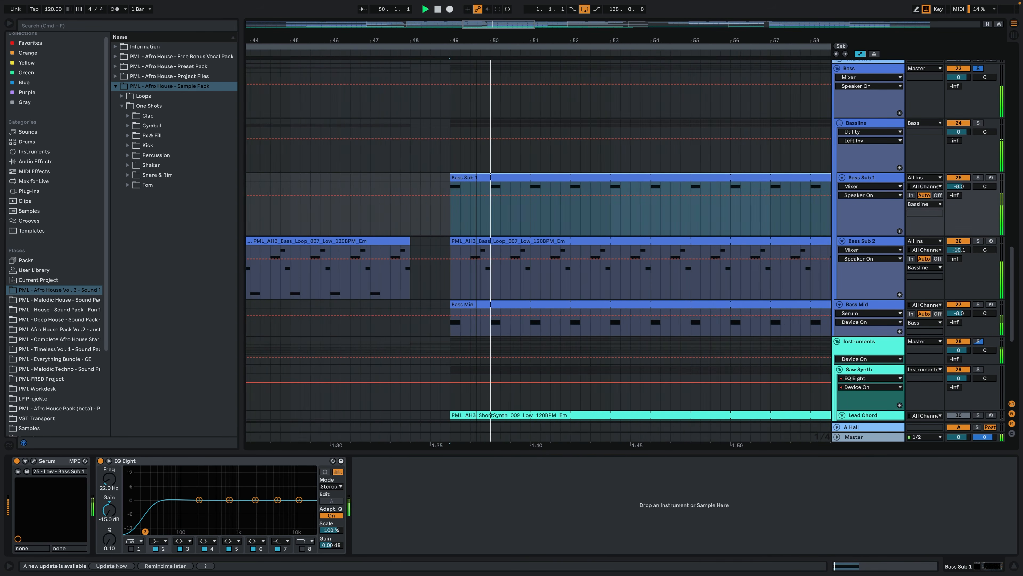
scroll(499, 174, down, 6)
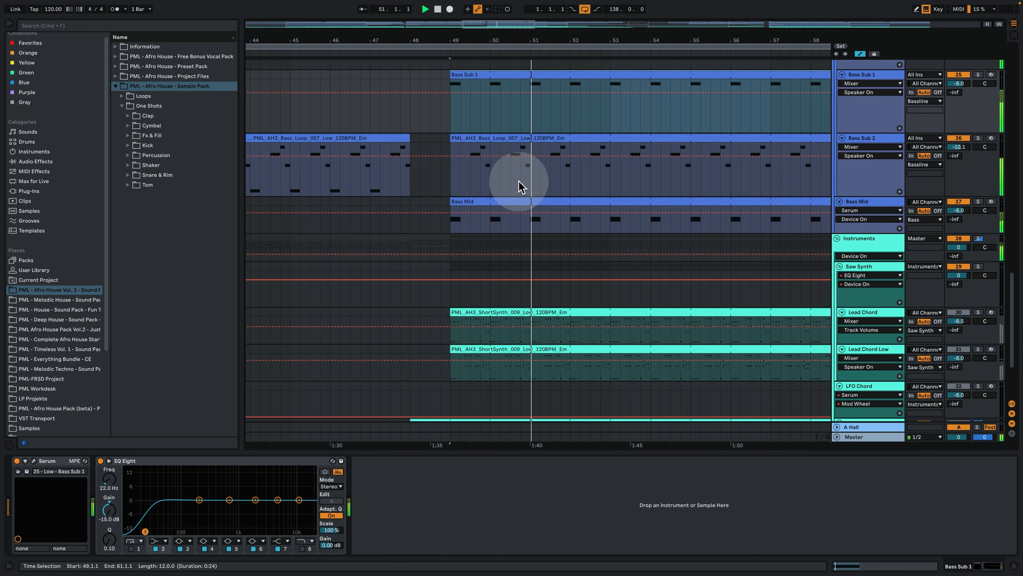
scroll(515, 195, down, 6)
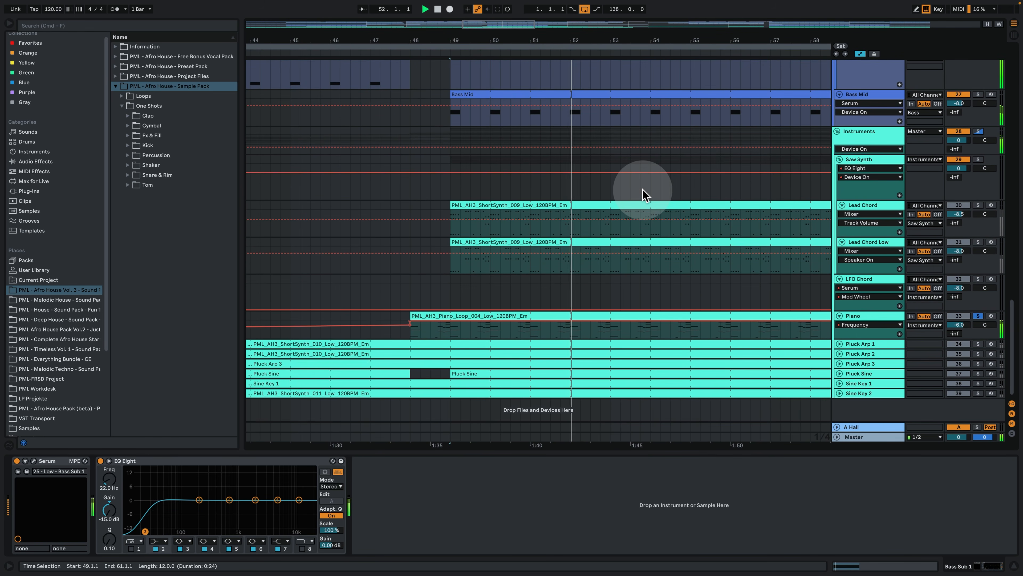
Step: Inspect the Piano track's PAD Real FR Operator rack, EQ Eight, Auto Filter and Utility devices, and play the section from bar 49
click(854, 315)
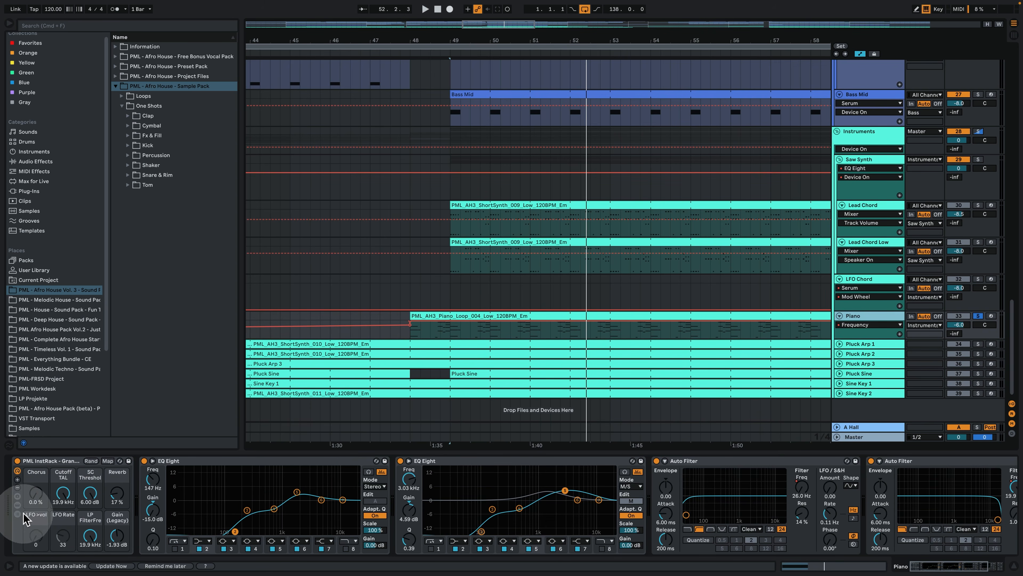
click(17, 505)
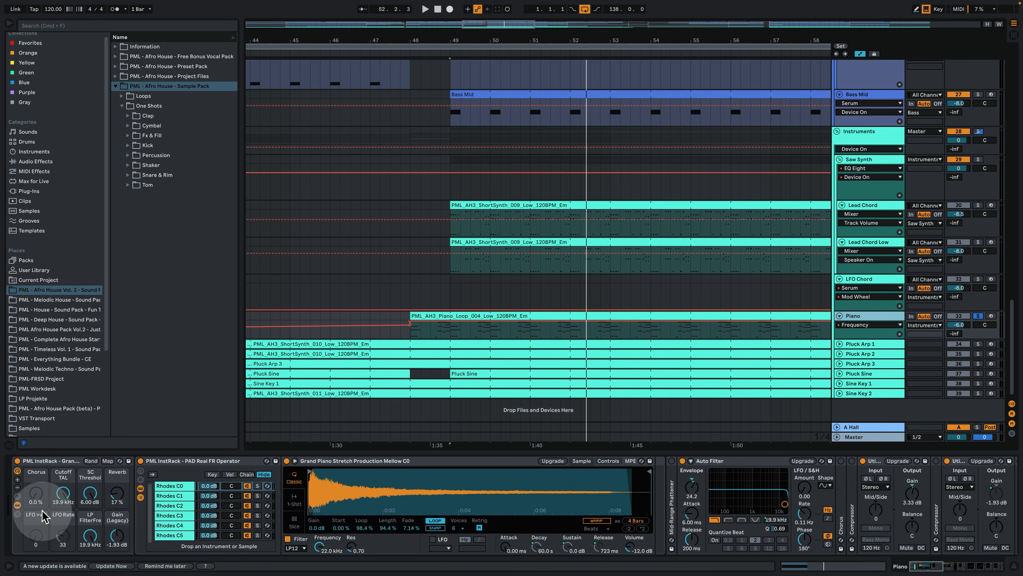
click(17, 505)
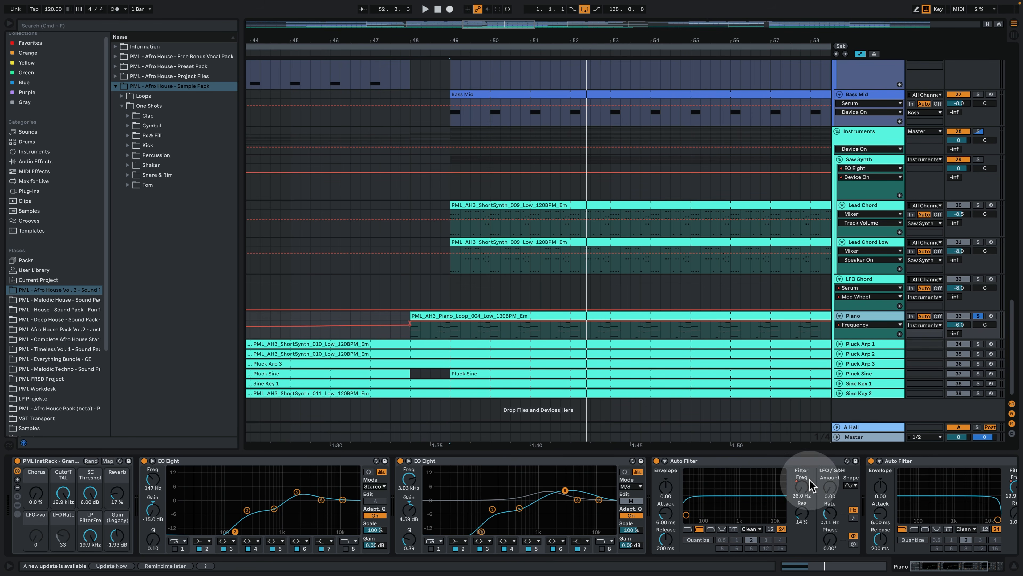
click(933, 570)
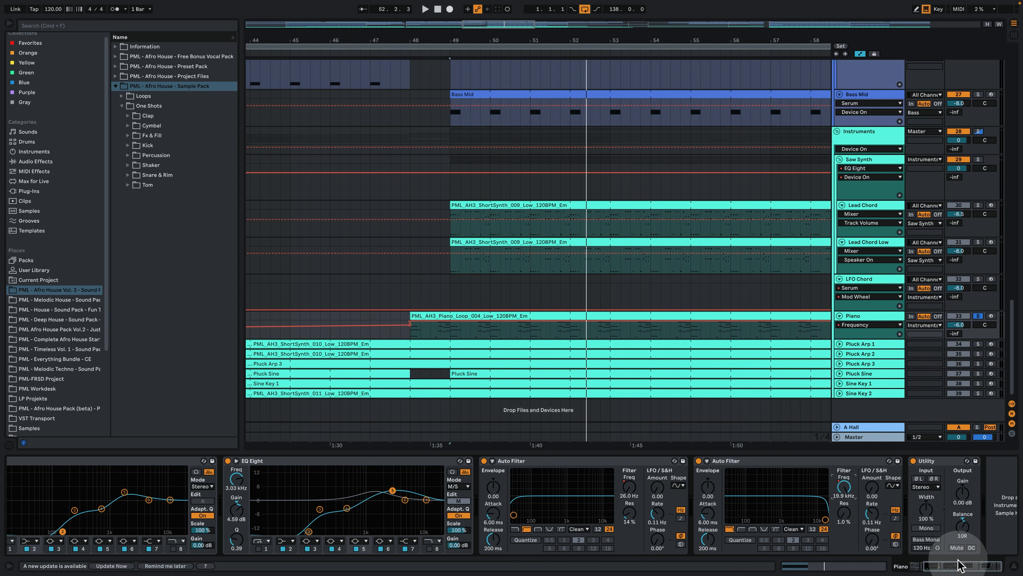
drag(959, 565, 965, 568)
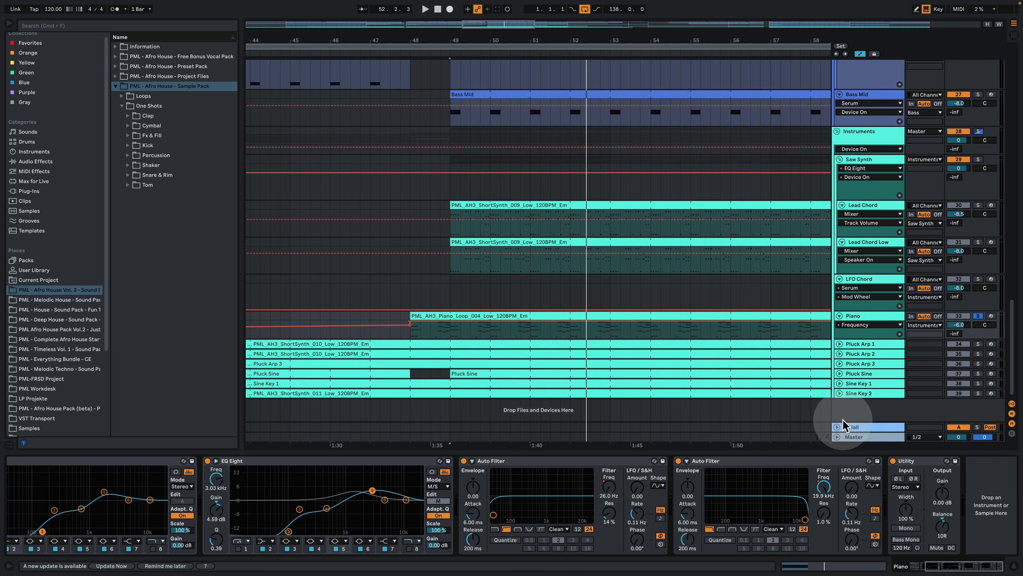
key(space)
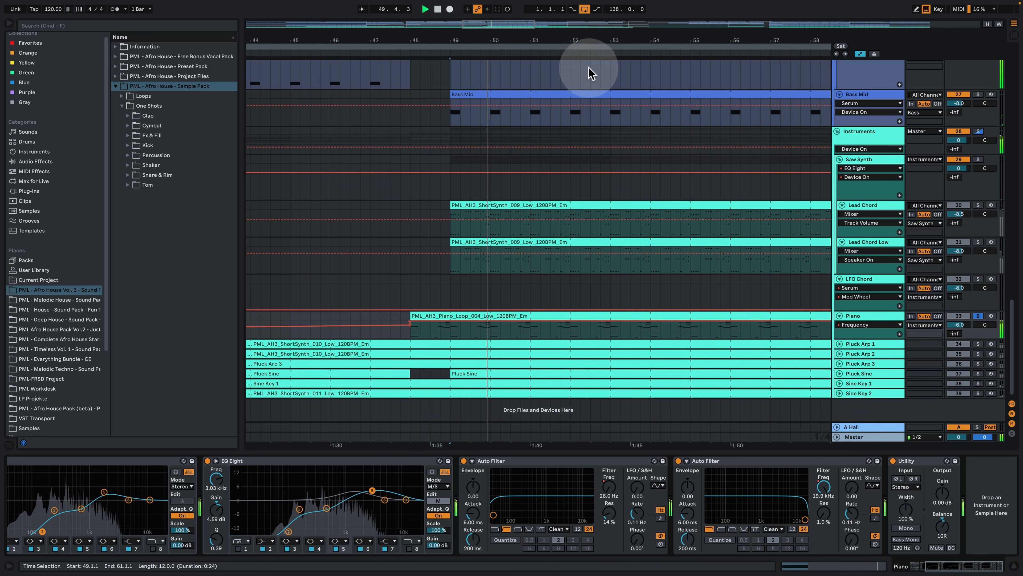
drag(583, 39, 533, 41)
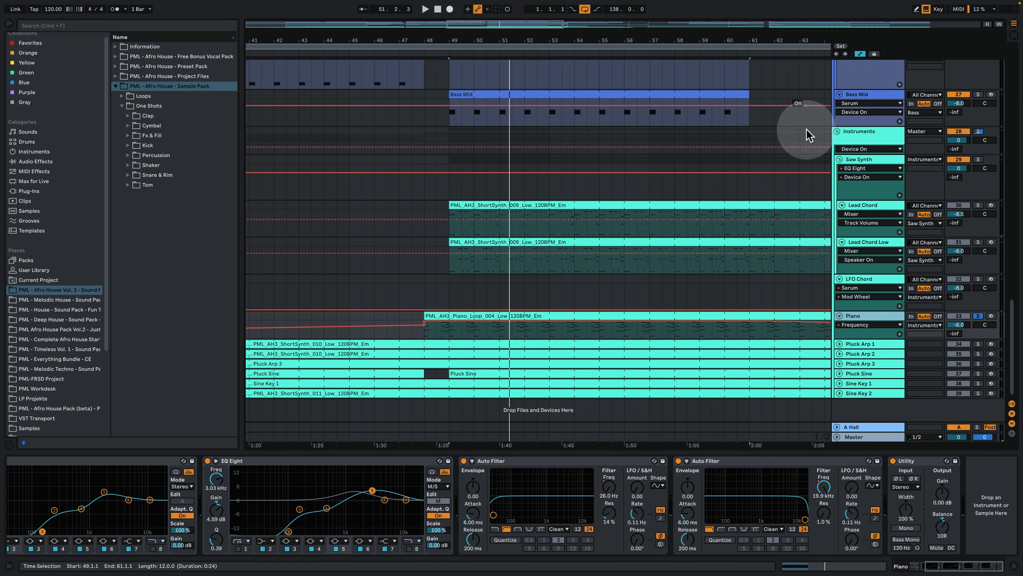
Step: Solo the Lead Chord track, open its PML_AH3_ShortSynth_009 clip starting at bar 49, and play its notes
click(880, 207)
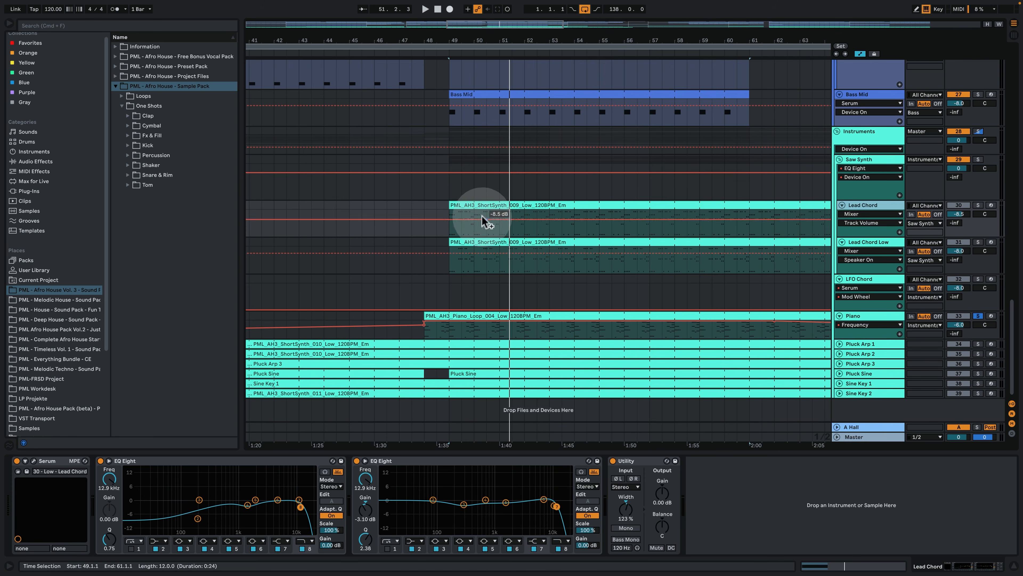
click(978, 206)
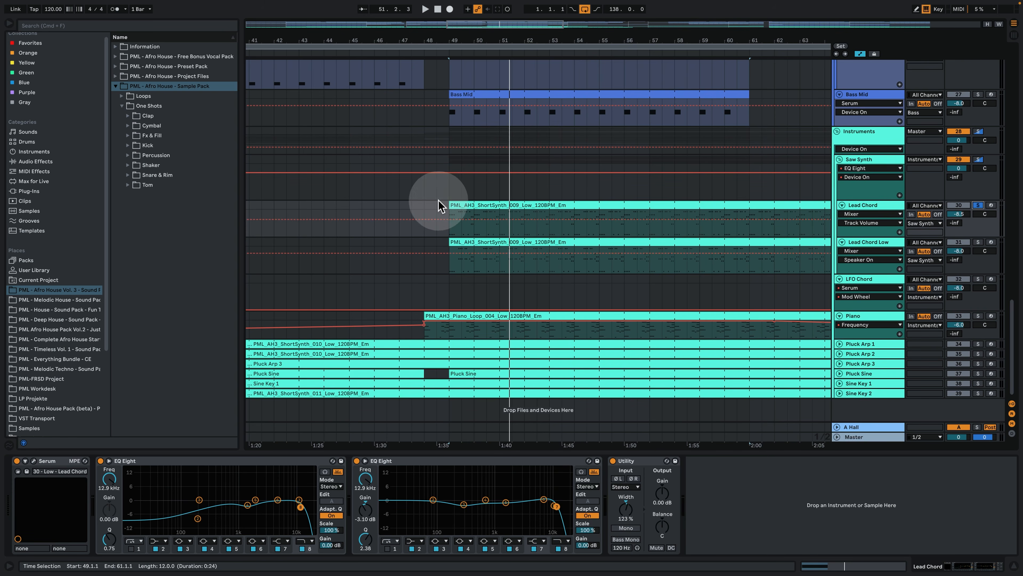
double_click(456, 202)
key(space)
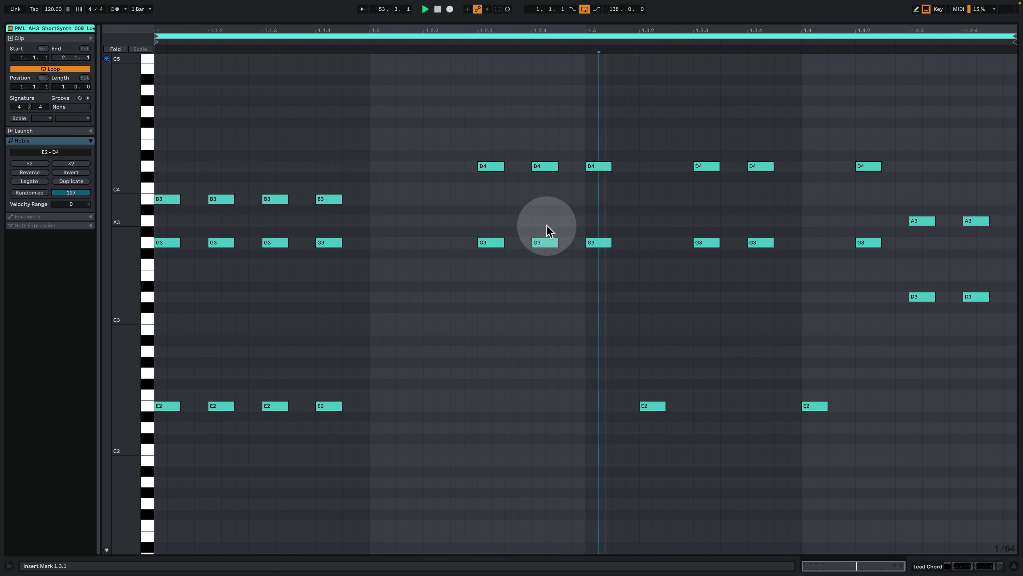
key(space)
Step: Transpose the Lead Chord clip's first four E2 notes up an octave to E3, and restore them to E2
drag(417, 467, 159, 368)
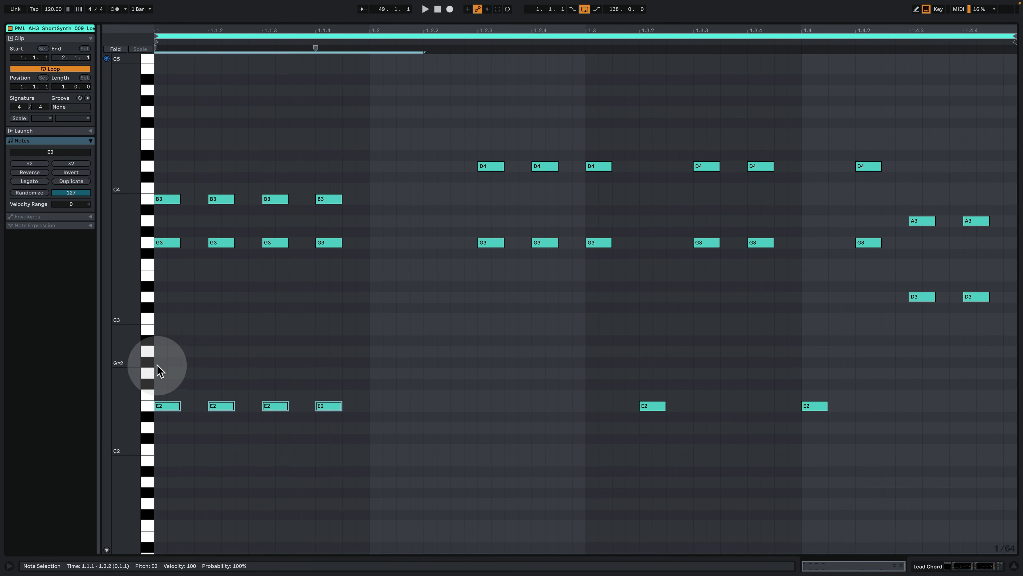
key(shift+Up)
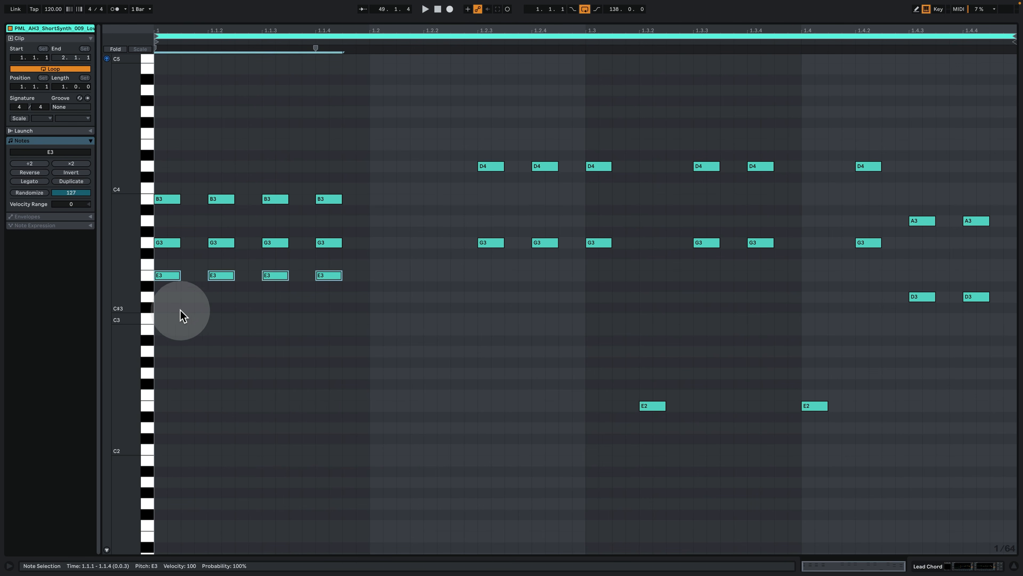
drag(176, 314, 163, 250)
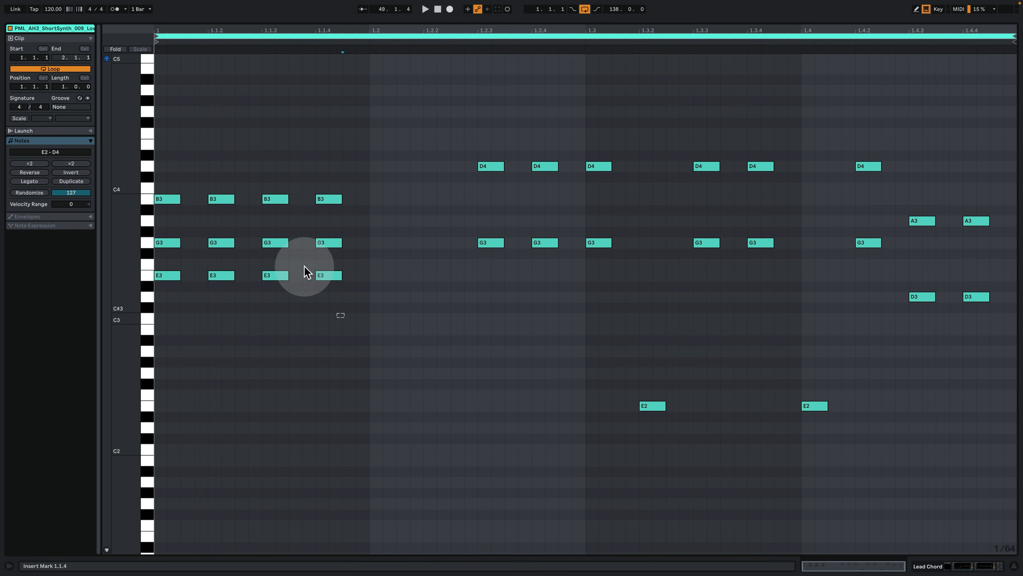
drag(343, 314, 316, 146)
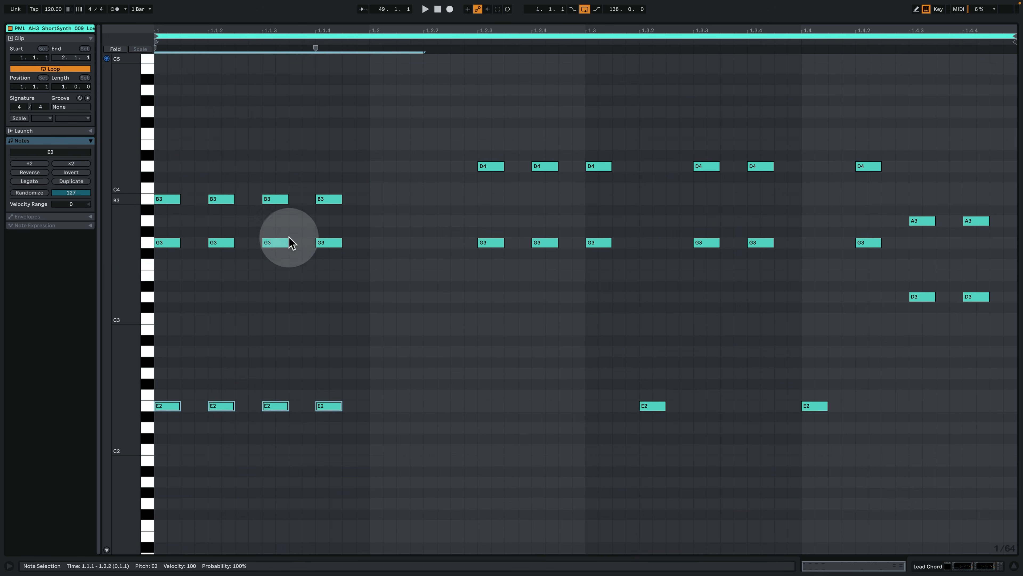
Step: Play the Lead Chord clip and inspect the track's Serum patch, including Osc B's unison detune and the modulation matrix
key(space)
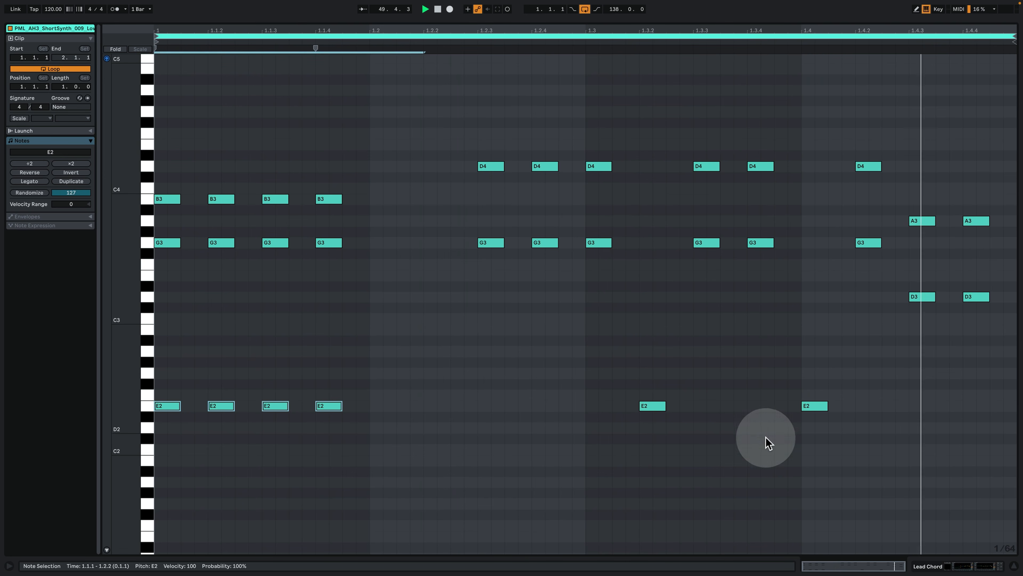
click(943, 566)
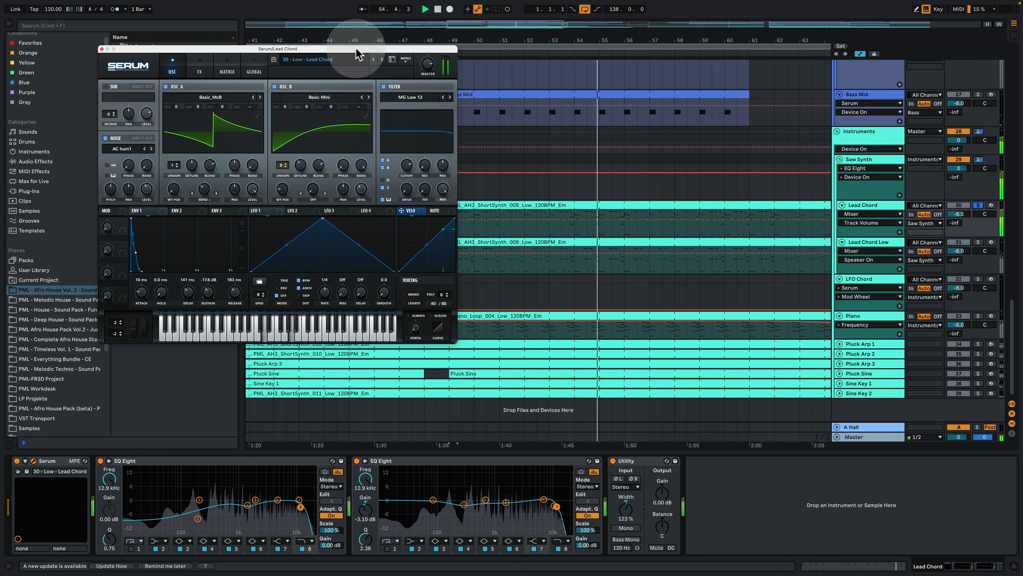
drag(357, 50, 322, 71)
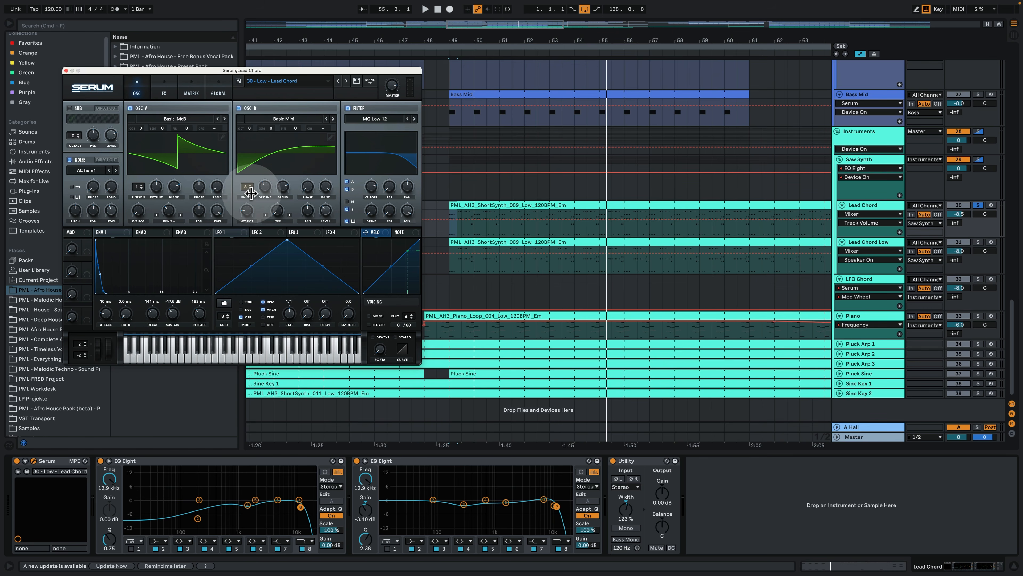
click(267, 190)
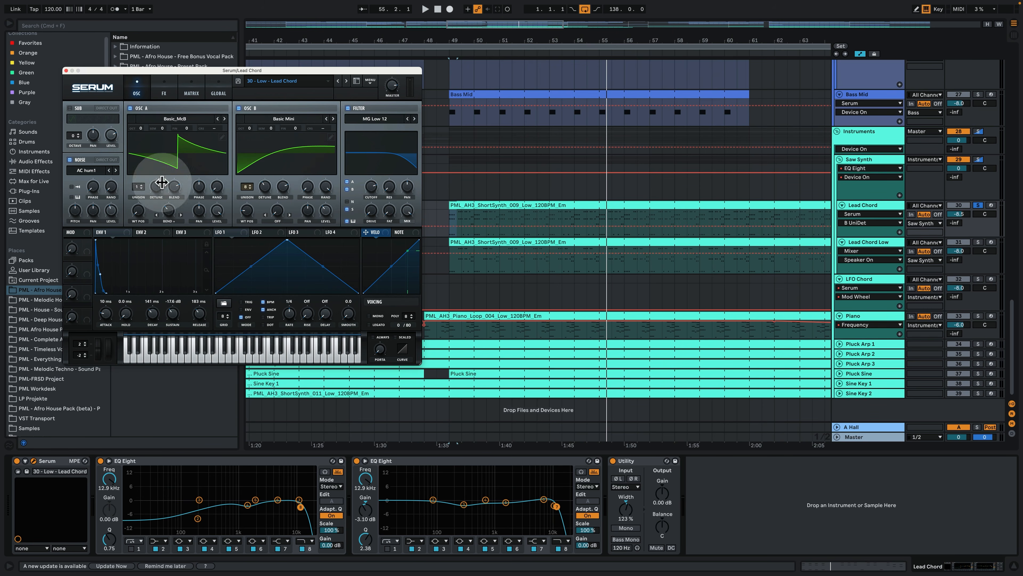
click(191, 88)
click(137, 90)
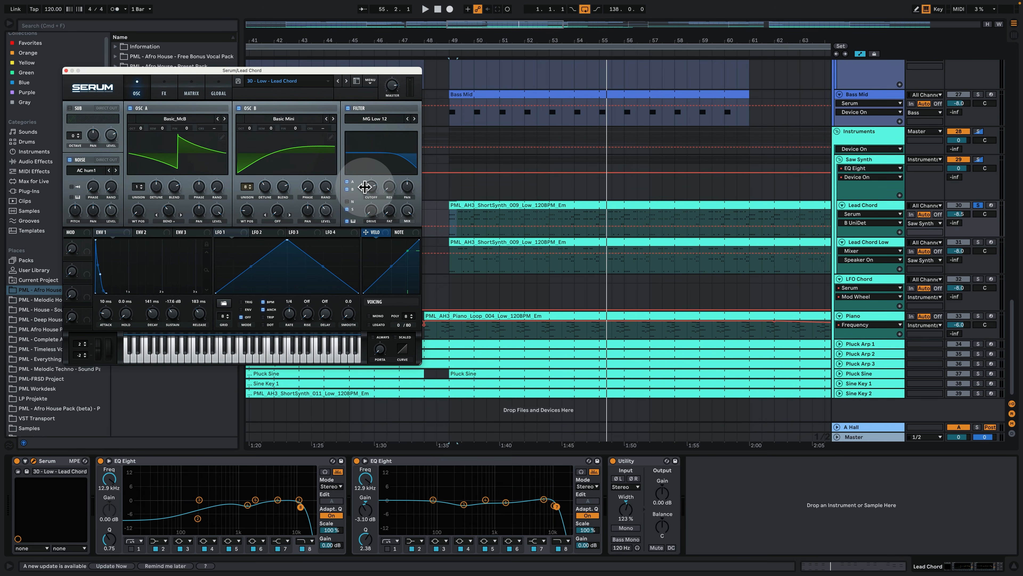
Step: Play the soloed Lead Chord track from bar 49 with its Serum oscillators and filter in view
key(space)
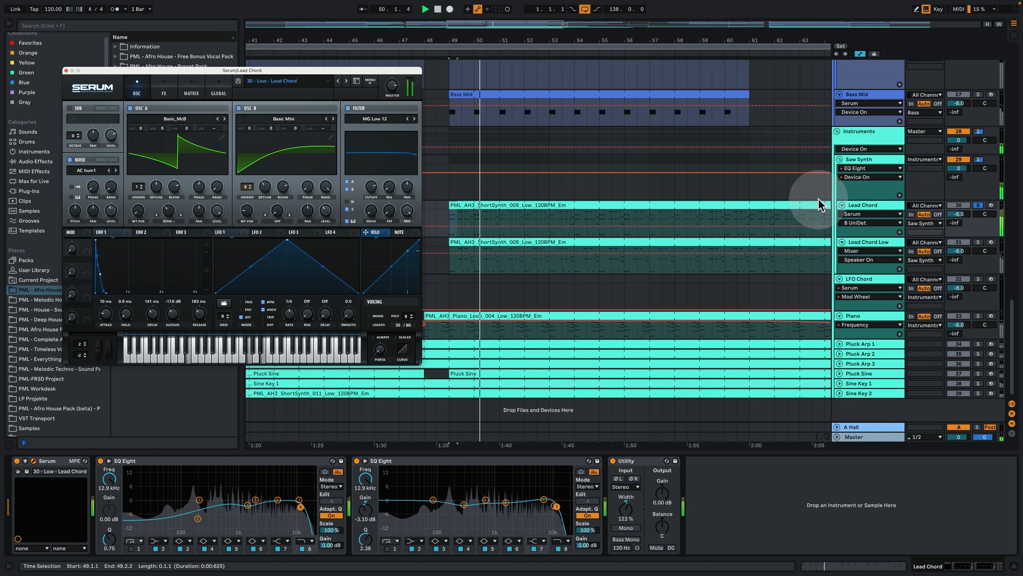
click(864, 203)
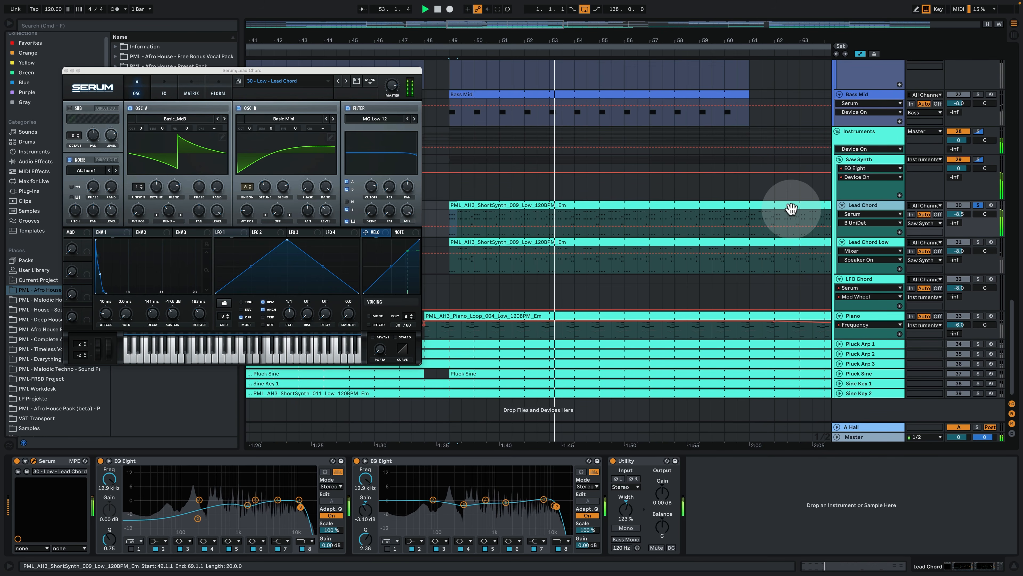
key(space)
Step: Show the Saw Synth group's Auto Filter frequency automation across the drop and play it from bar 59
click(761, 191)
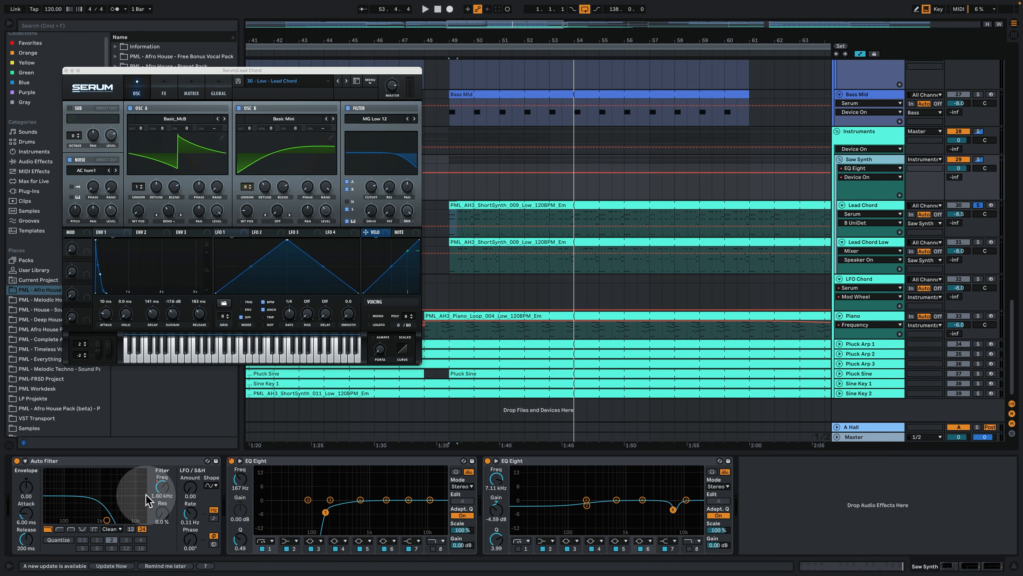
click(162, 486)
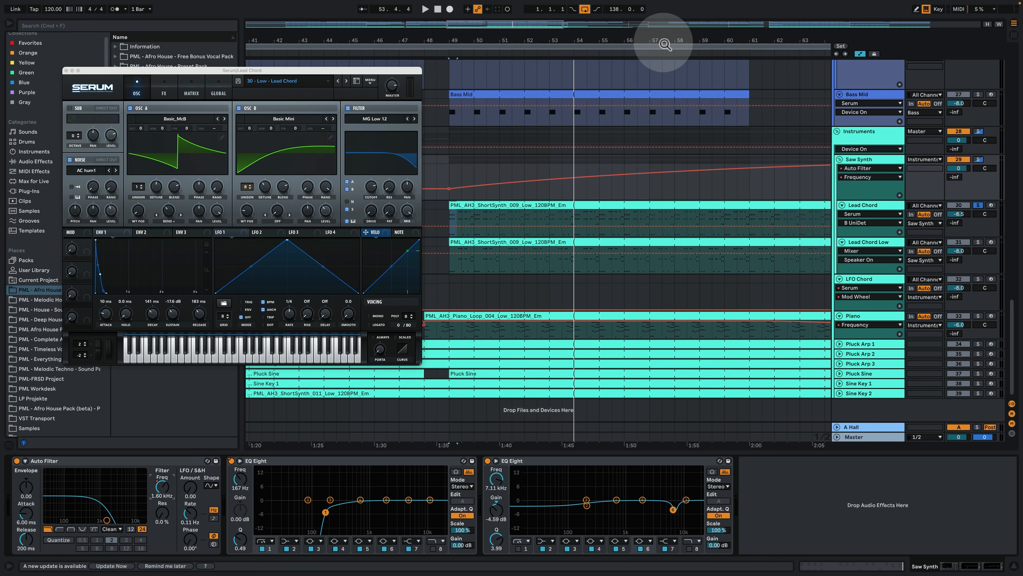
drag(664, 43, 621, 13)
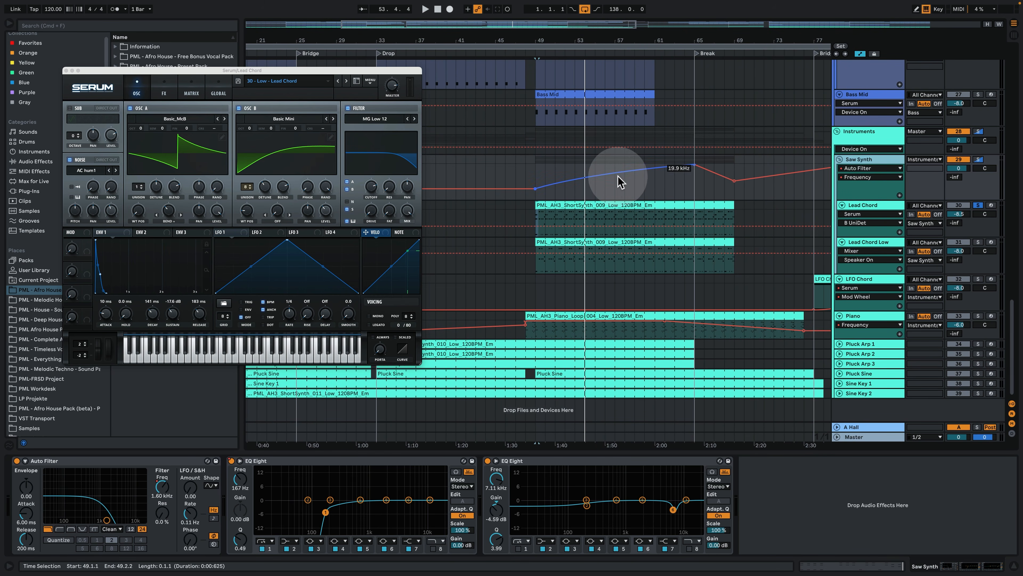
click(635, 194)
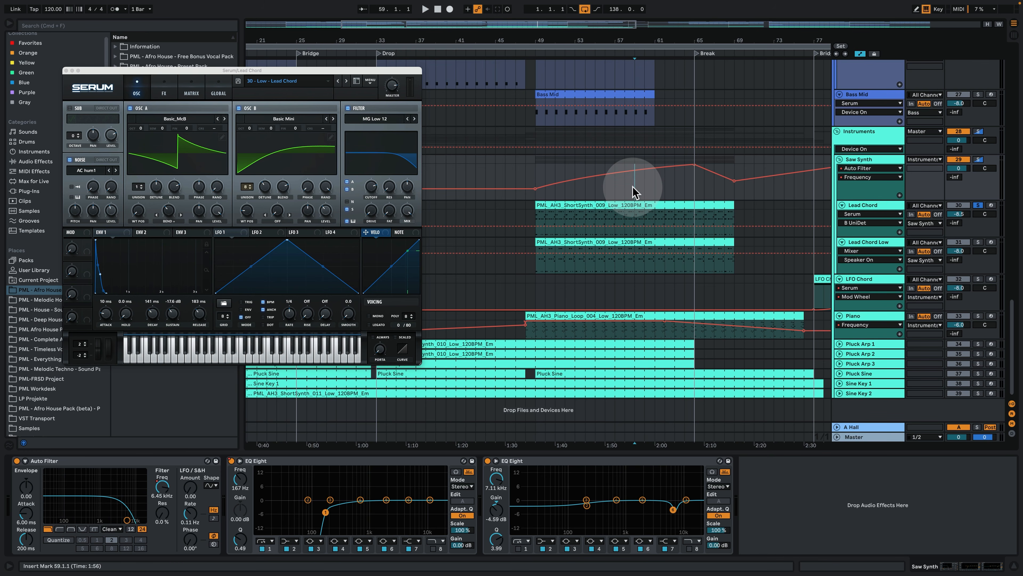
key(space)
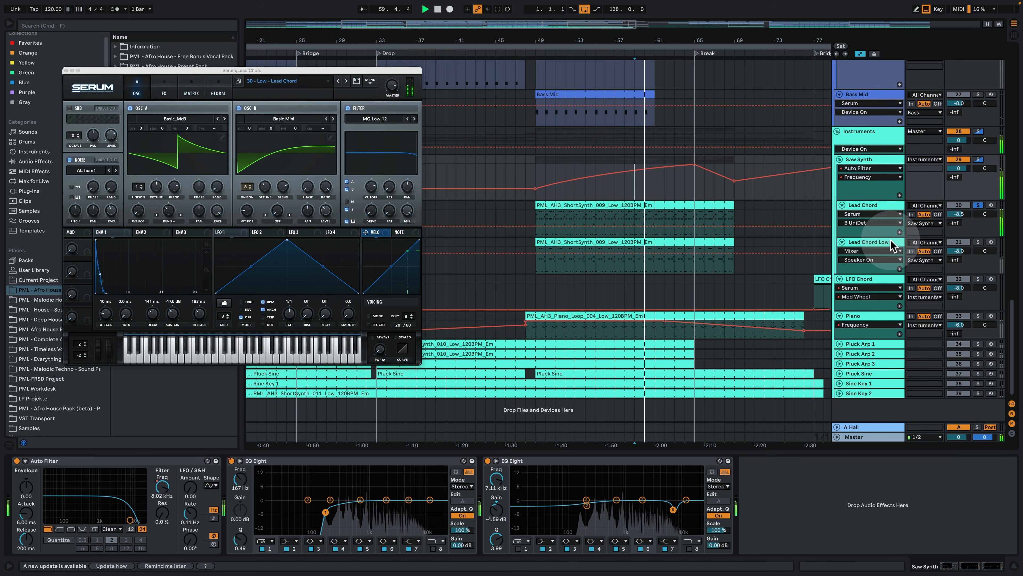
Step: Solo the Lead Chord Low track, display its device chain and play it on its own
click(978, 242)
click(860, 242)
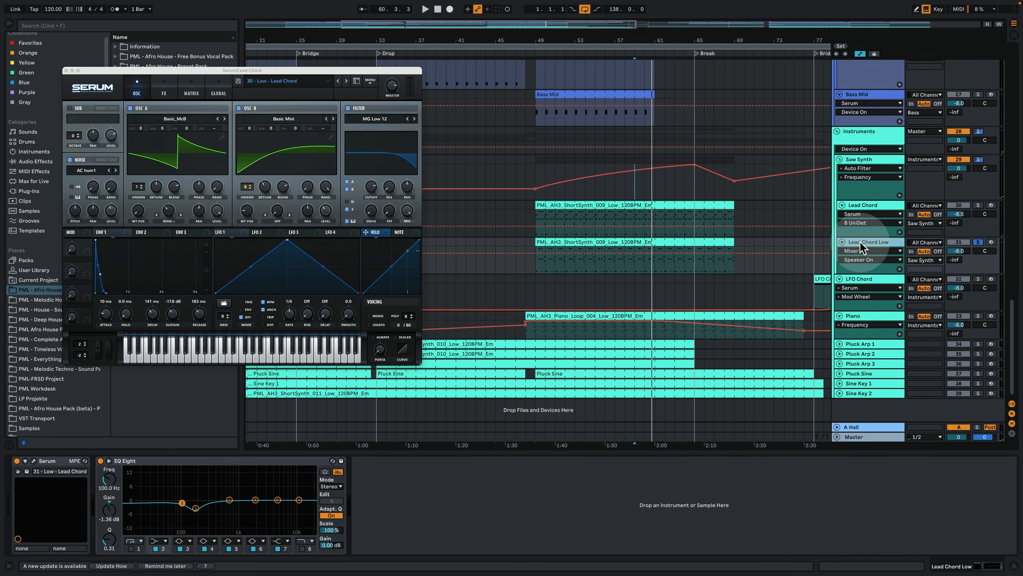
key(space)
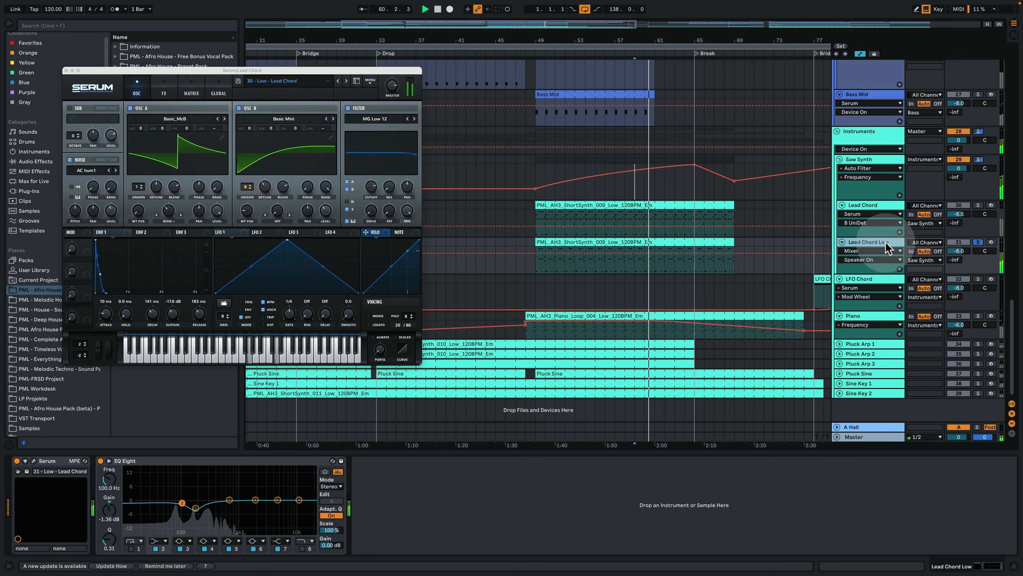
Step: Open the Lead Chord Low clip in the Drop, examine its MIDI notes and return to the track's device chain
double_click(699, 254)
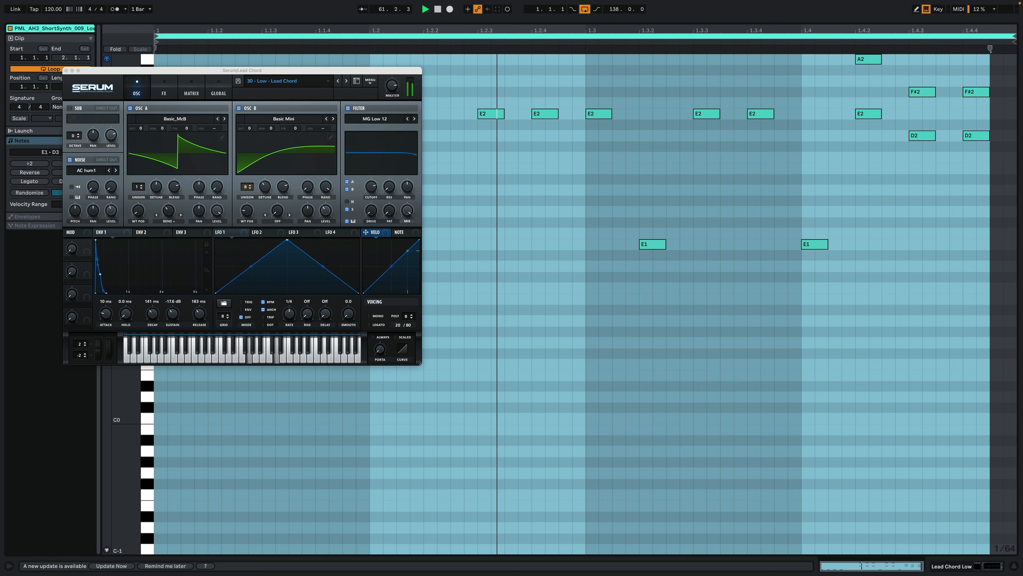
click(67, 71)
scroll(737, 325, up, 8)
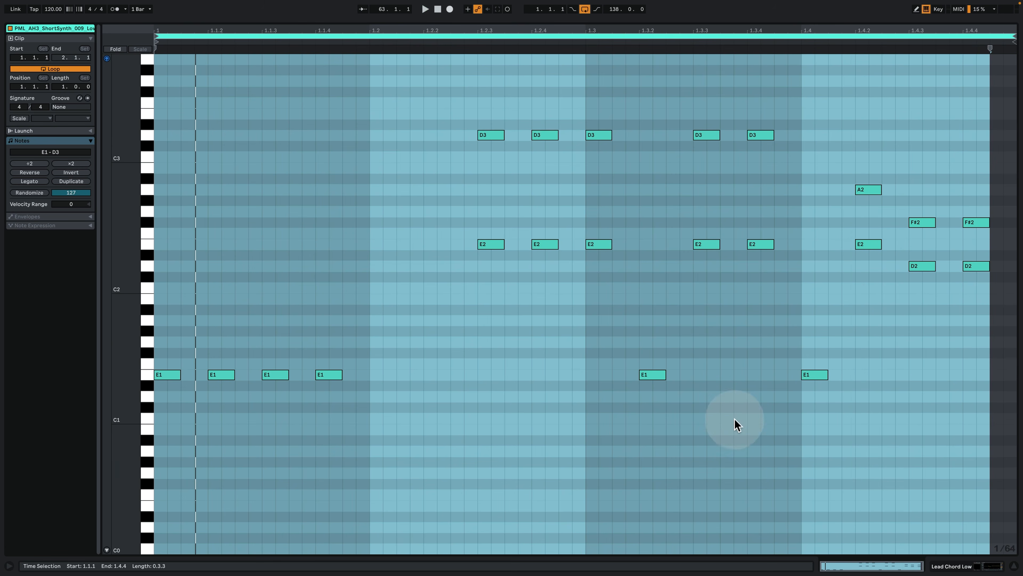
click(960, 563)
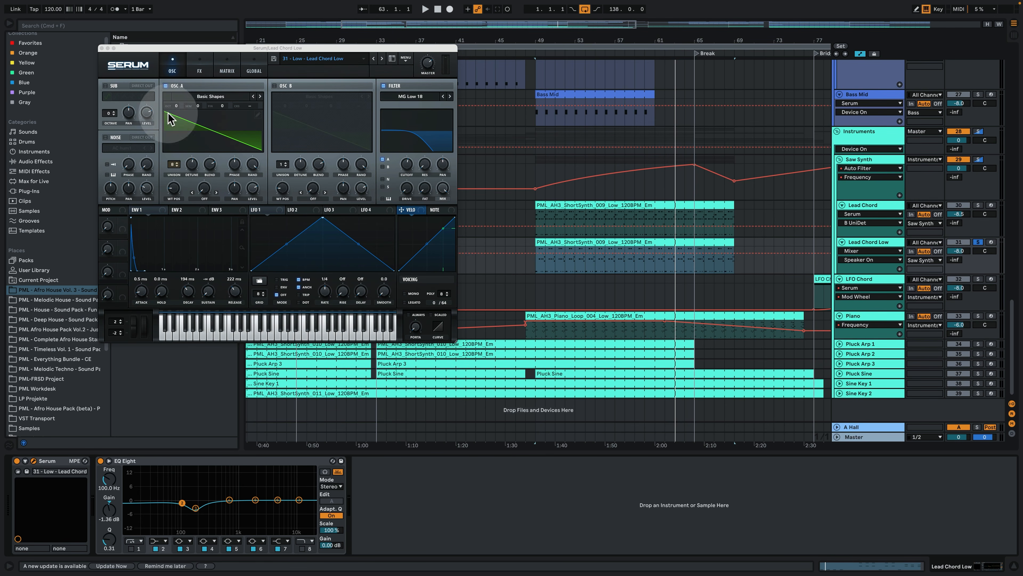
Step: Inspect oscillator A's unison detune in the Lead Chord Low Serum patch and listen to the clip from several points
click(197, 164)
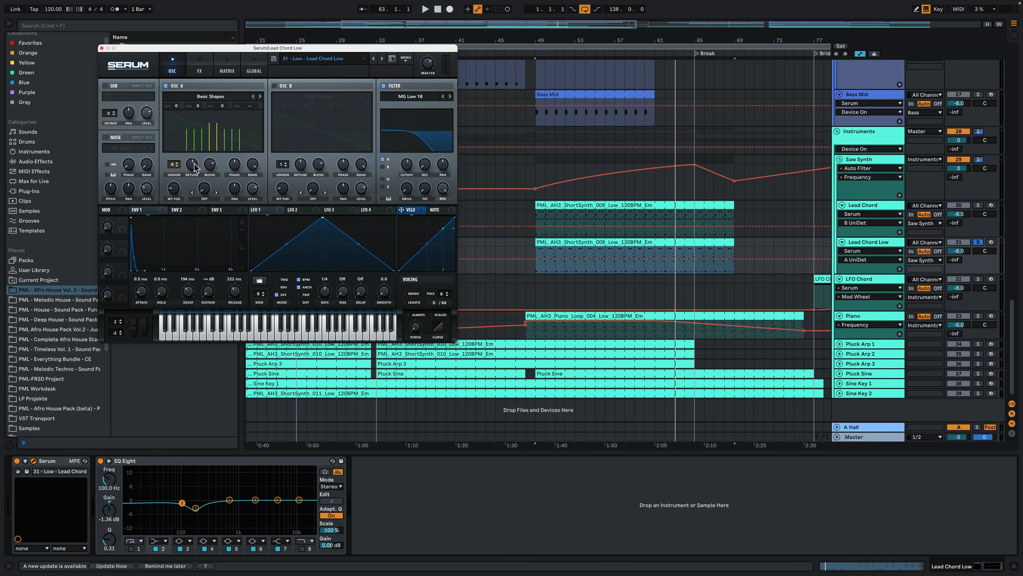
key(space)
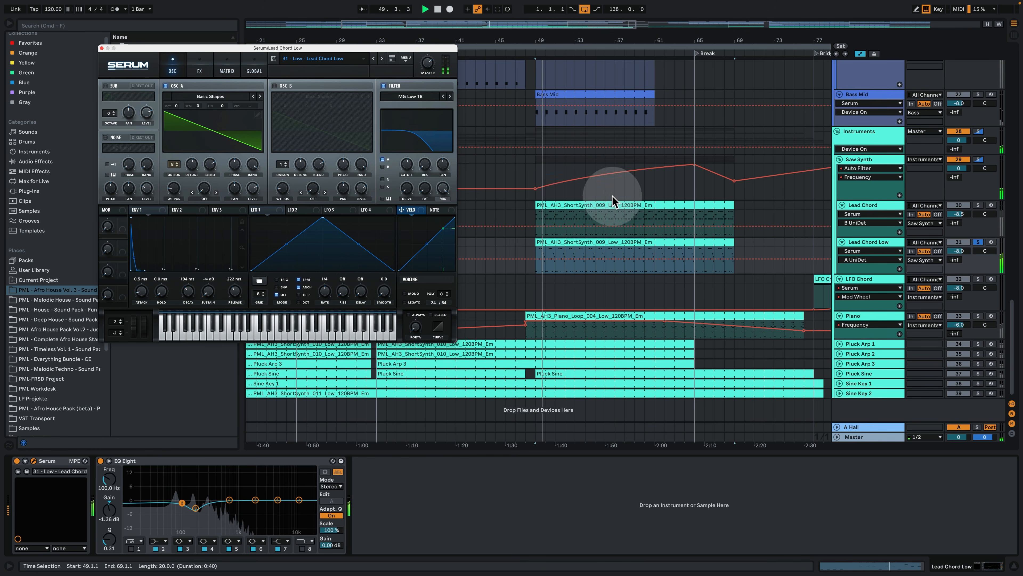
click(566, 256)
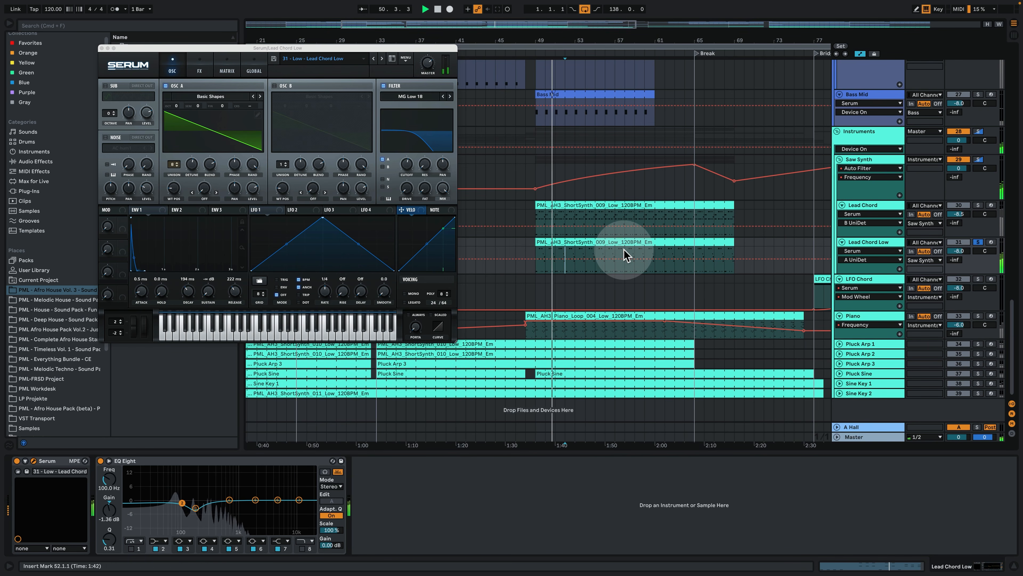
click(625, 255)
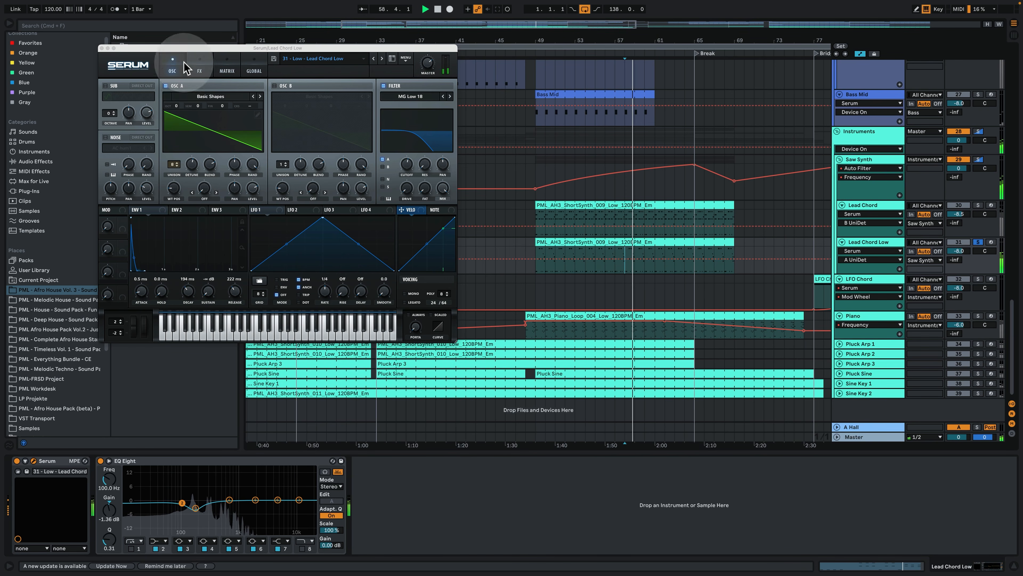
Step: Review the Lead Chord Low patch's modulation matrix and first envelope during playback, and close the Serum window
click(227, 65)
click(173, 63)
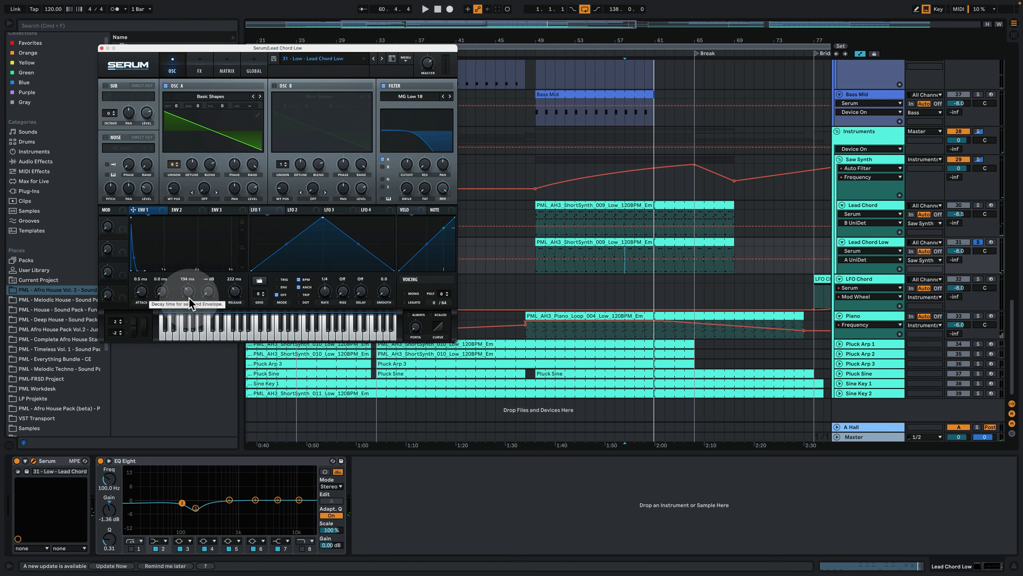
key(space)
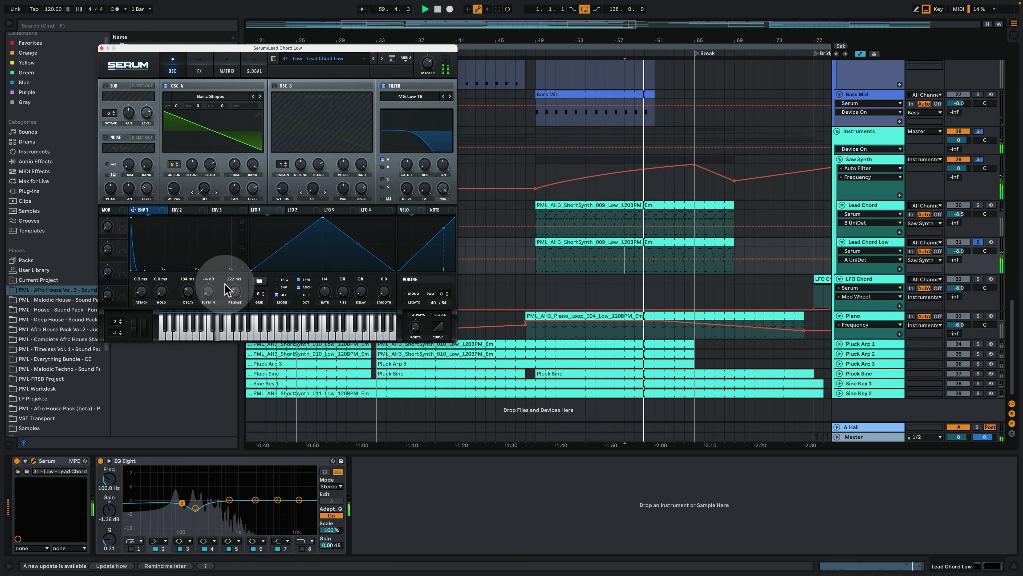
key(space)
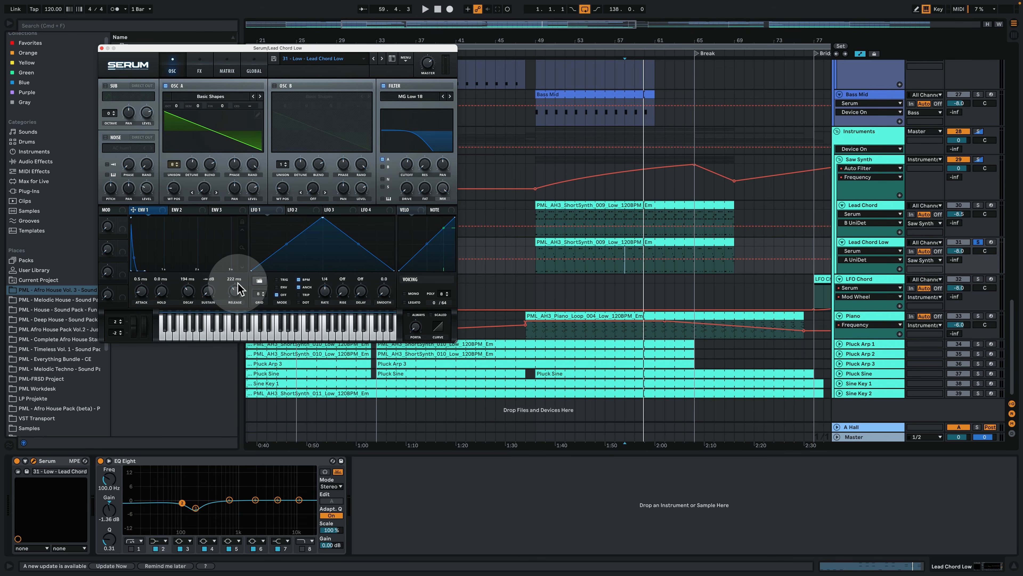
click(102, 48)
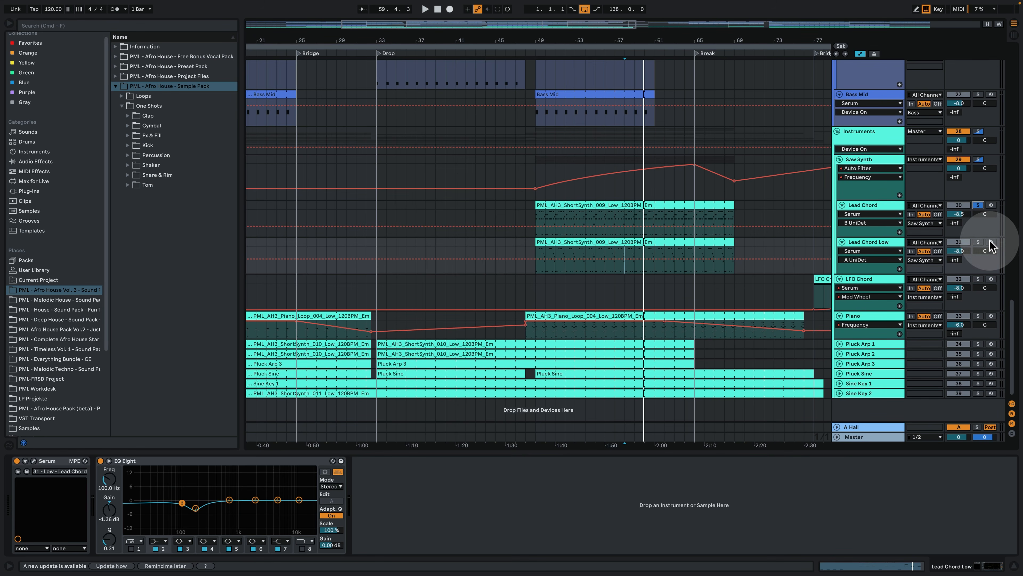
Step: Play the Lead Chord and Lead Chord Low tracks together, including from the second Drop at bar 105, and display Lead Chord's devices
key(space)
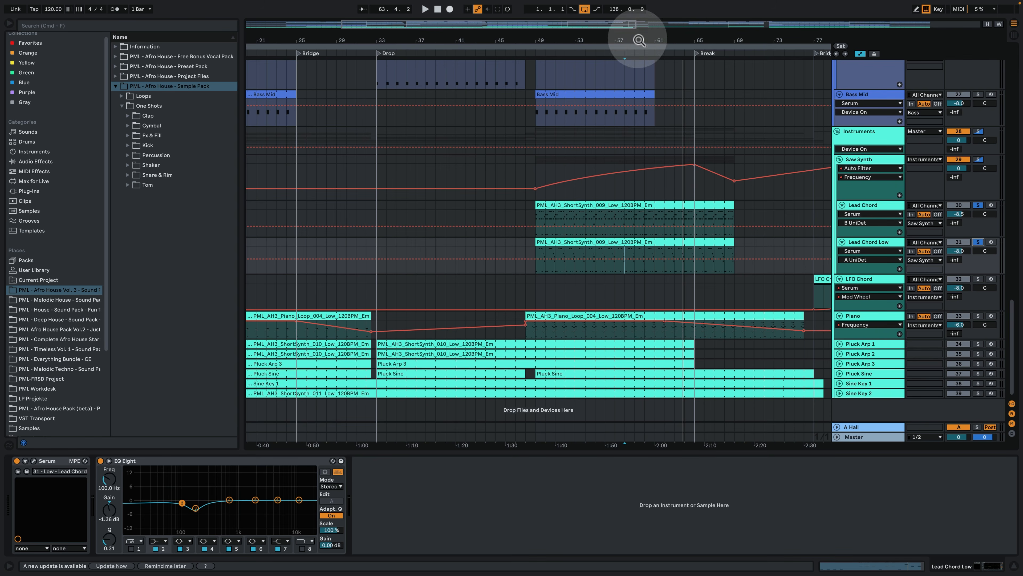
drag(639, 38, 638, 4)
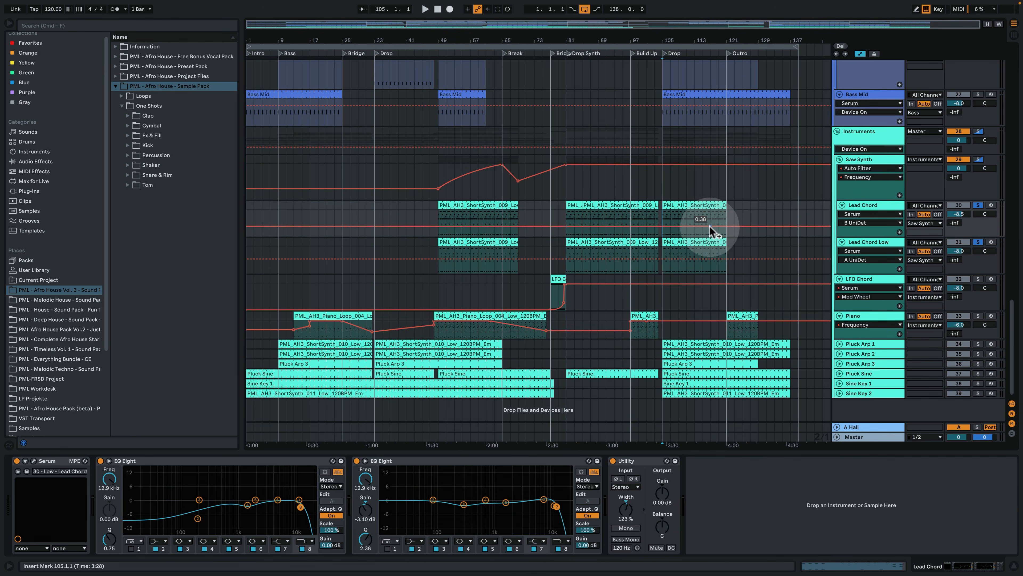
key(space)
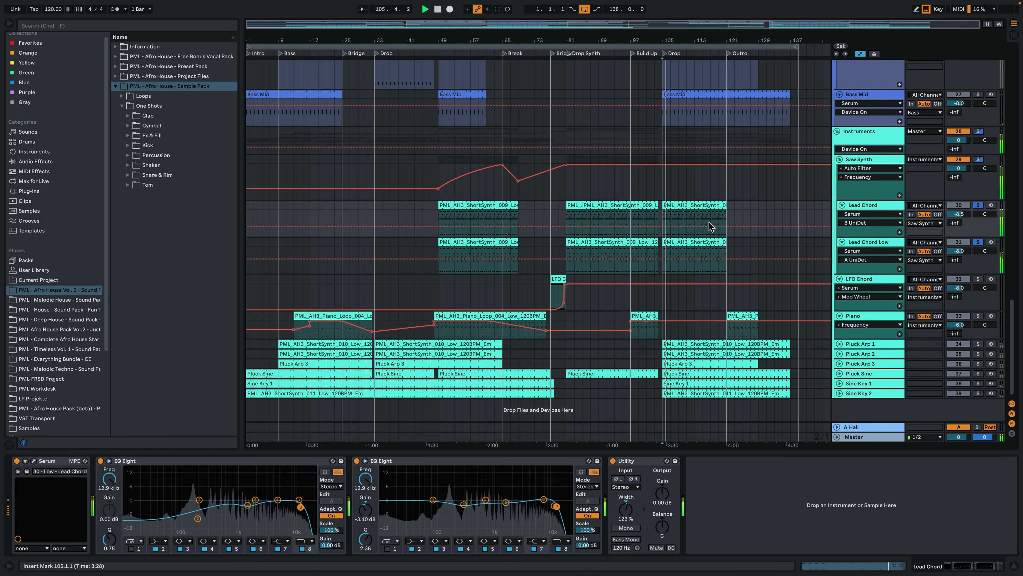
click(667, 371)
click(838, 233)
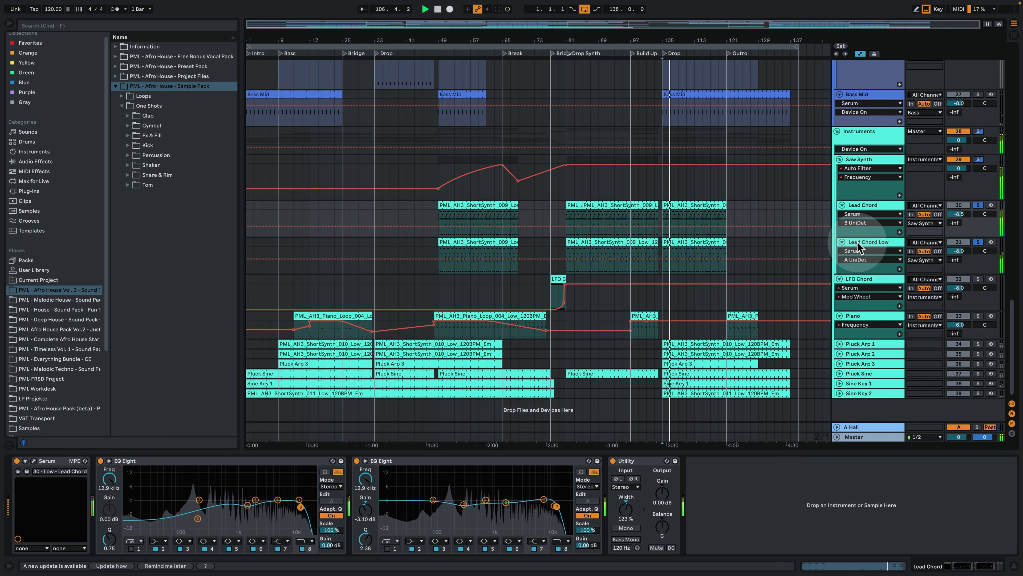
click(870, 206)
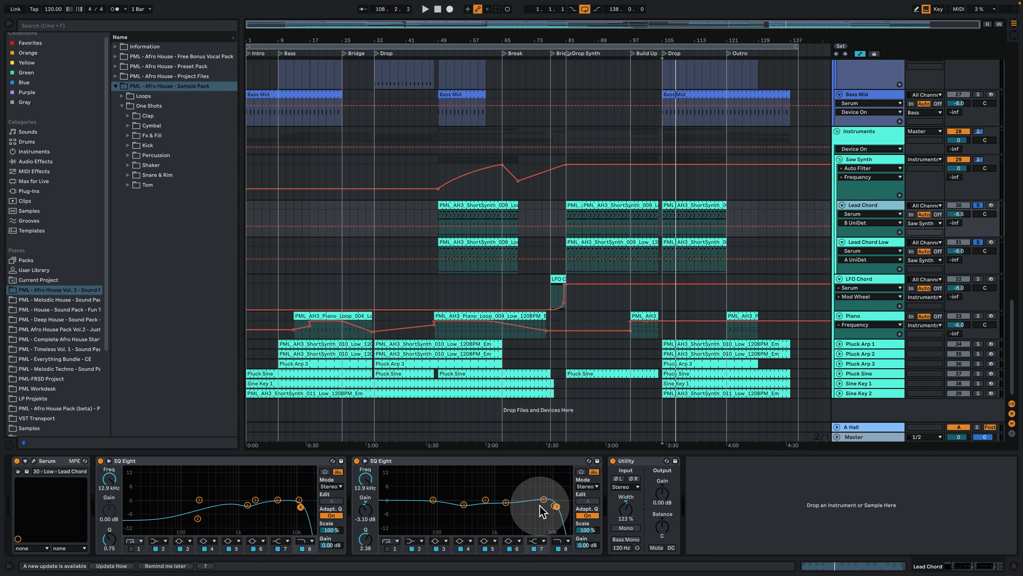
Step: Compare the Lead Chord sound with both EQ Eight devices bypassed and re-enabled during playback
click(357, 461)
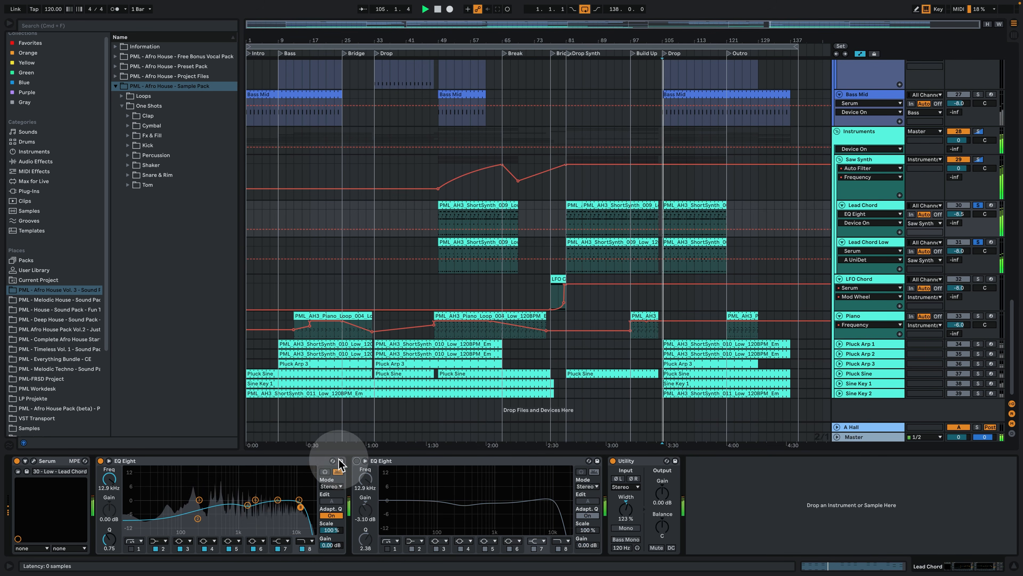
click(100, 461)
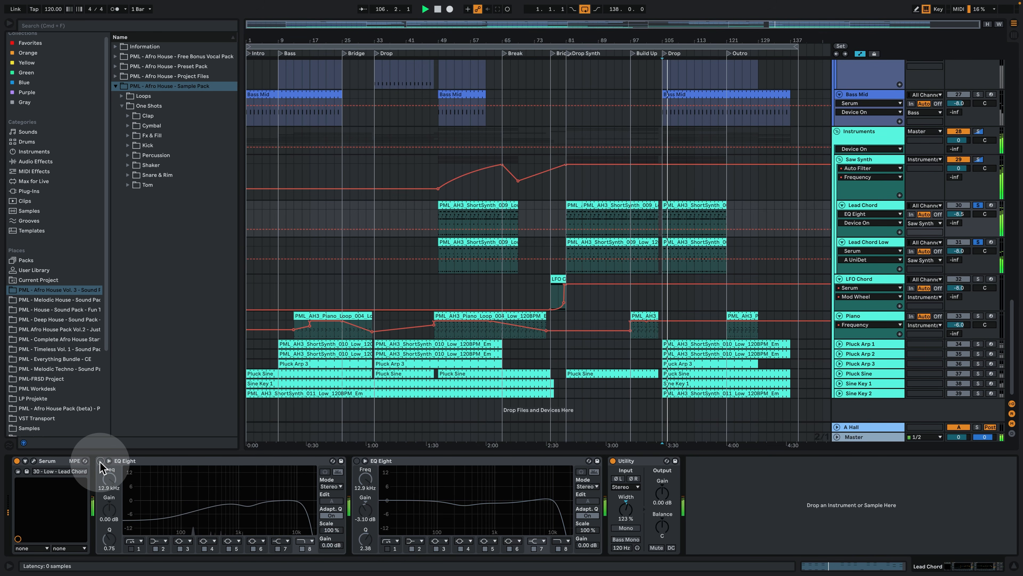
click(101, 461)
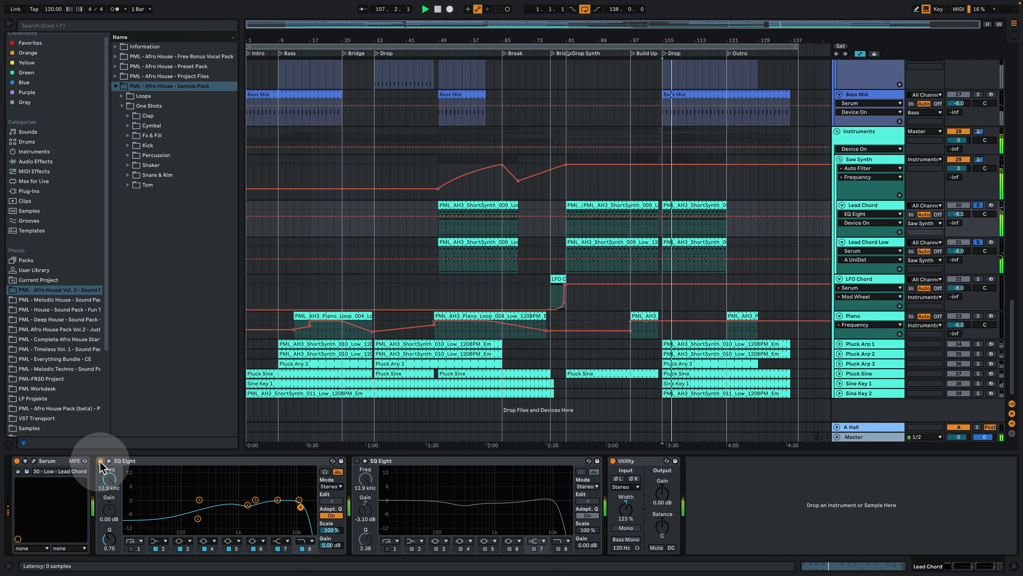
click(357, 461)
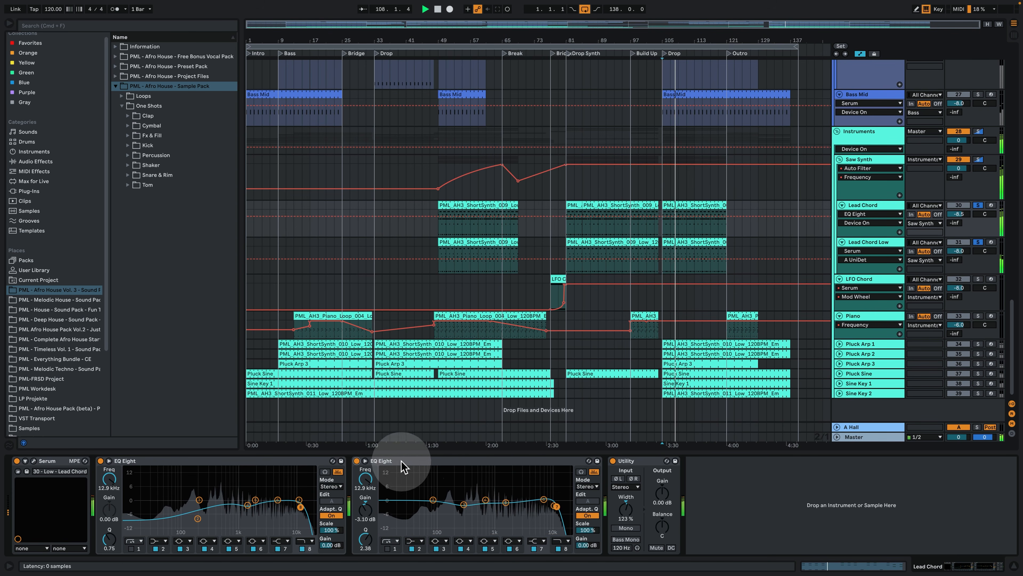
key(space)
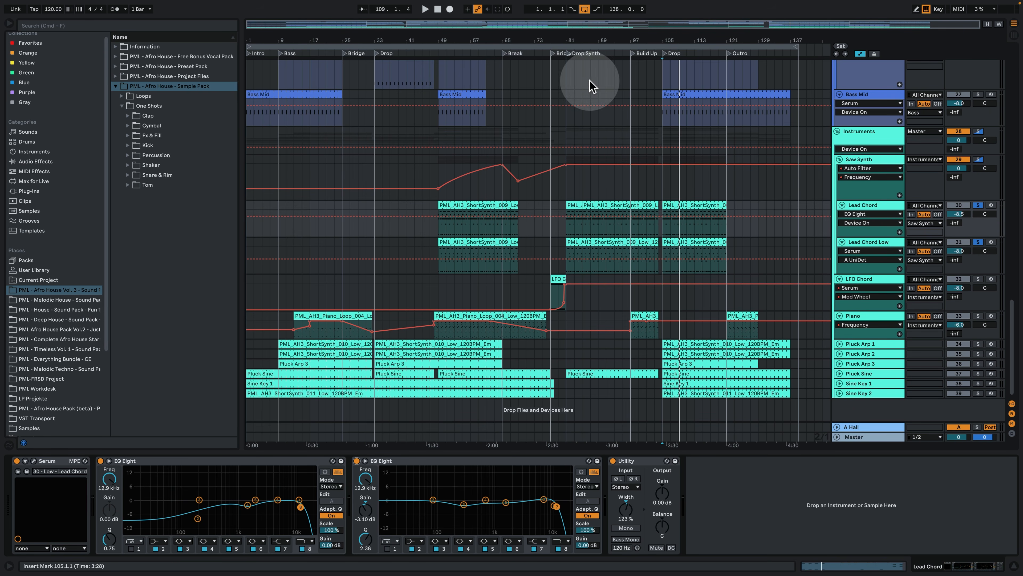
Step: Select the LFO Chord track, set the insert marker to bar 80 in its Bridge clip and solo the track
click(889, 280)
drag(562, 39, 572, 279)
click(562, 291)
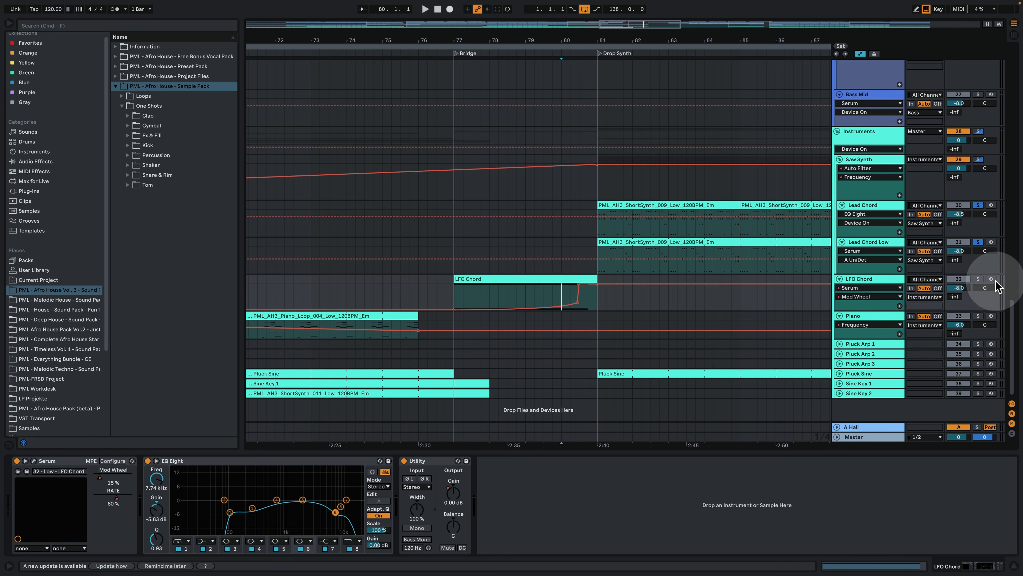
click(979, 279)
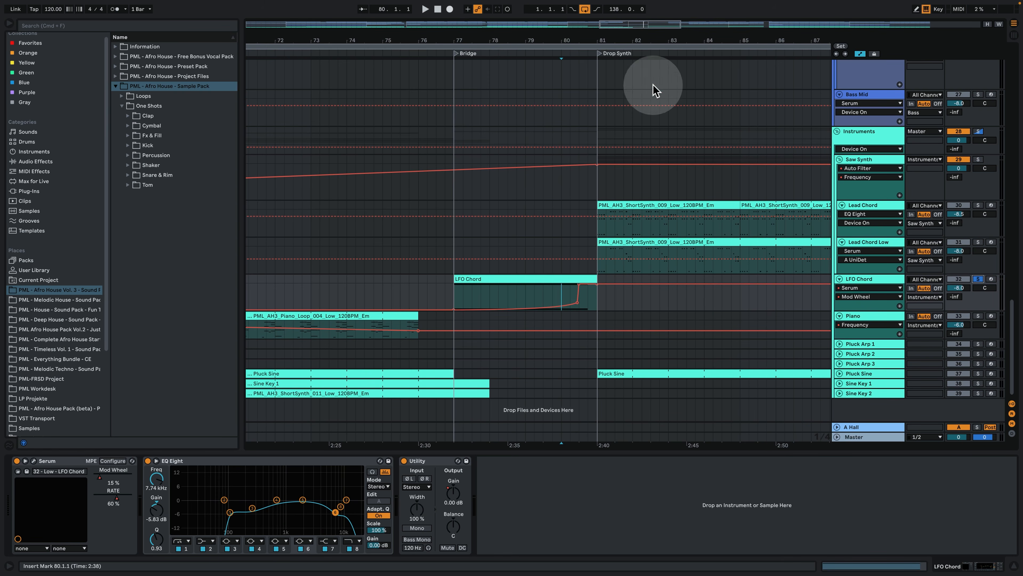
Step: Open the LFO Chord clip, examine its sustained E2 and E3 notes up close and return to the arrangement
double_click(484, 281)
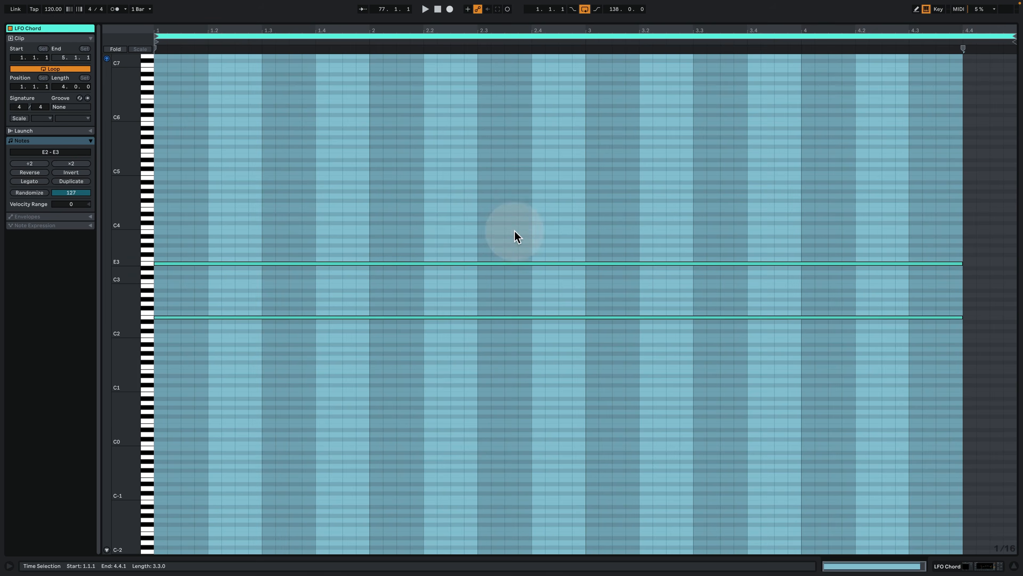
click(247, 372)
drag(130, 331, 141, 323)
drag(225, 377, 232, 189)
drag(131, 272, 145, 277)
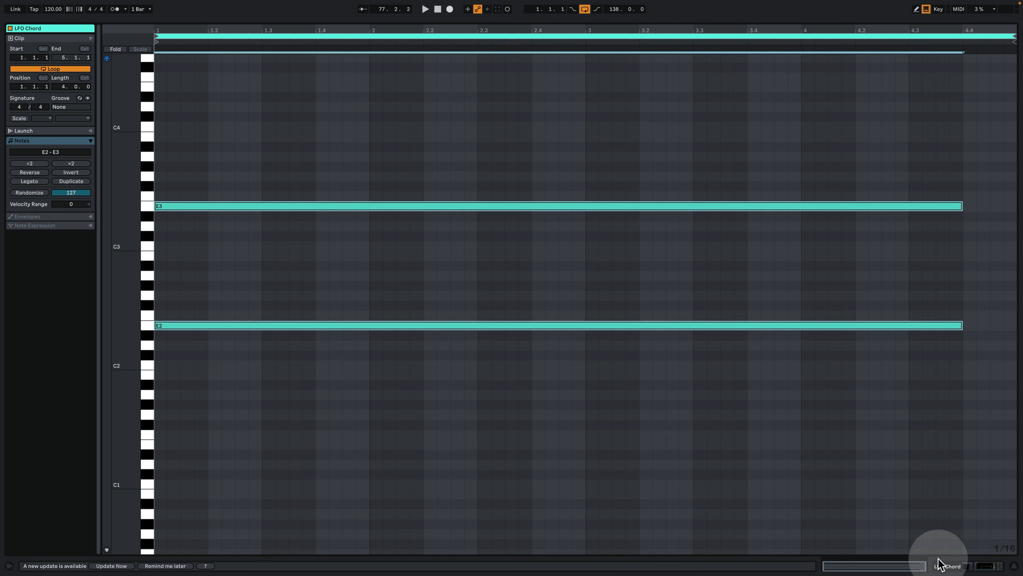
click(967, 565)
Step: Listen to the LFO Chord clip from bar 80 and move the playback start to bar 79
click(565, 291)
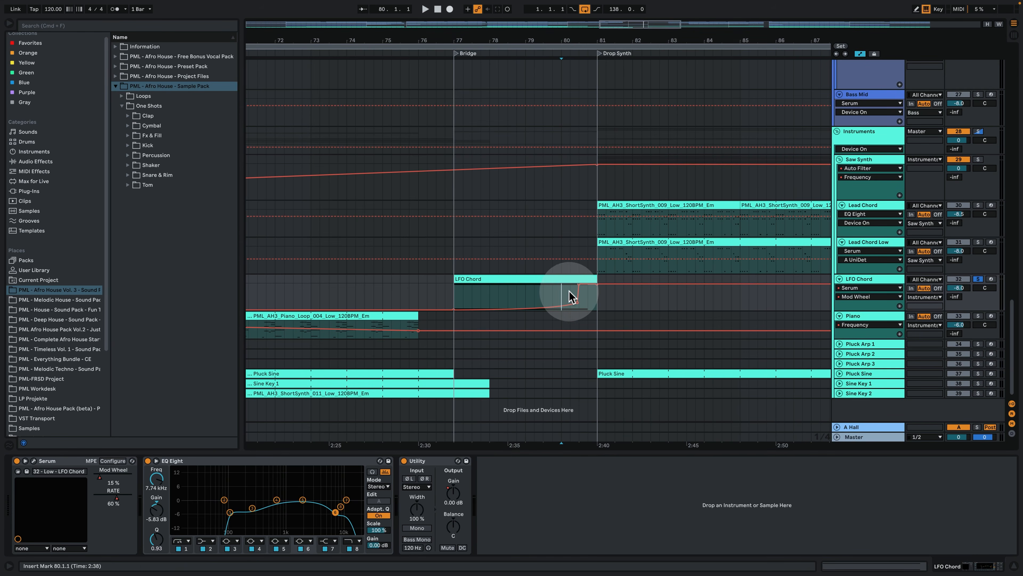
key(space)
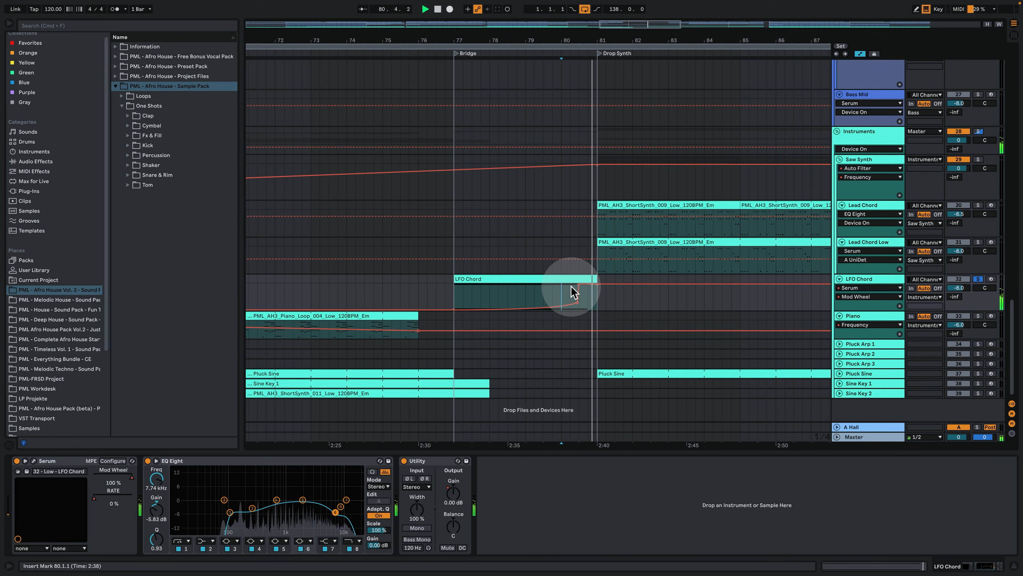
click(526, 299)
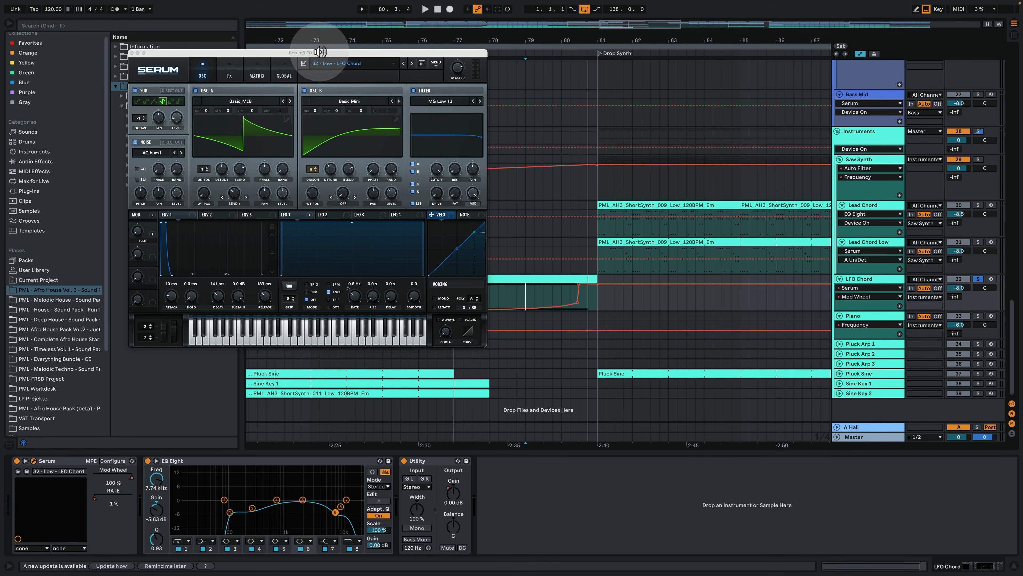
Step: Reposition the LFO Chord Serum window, make the LFO Chord track taller and play its Mod Wheel automation
drag(319, 51, 258, 35)
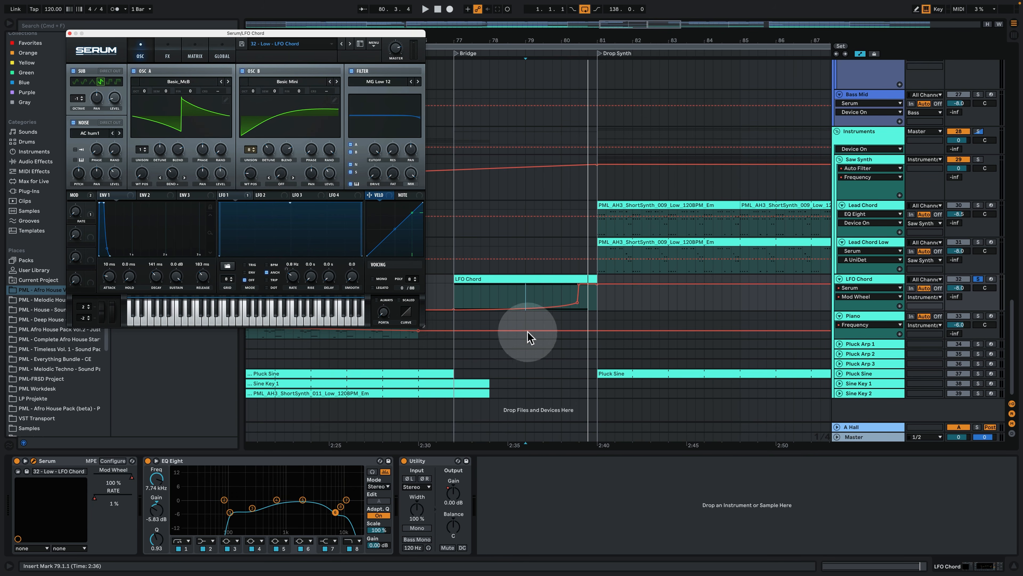
drag(856, 311, 847, 346)
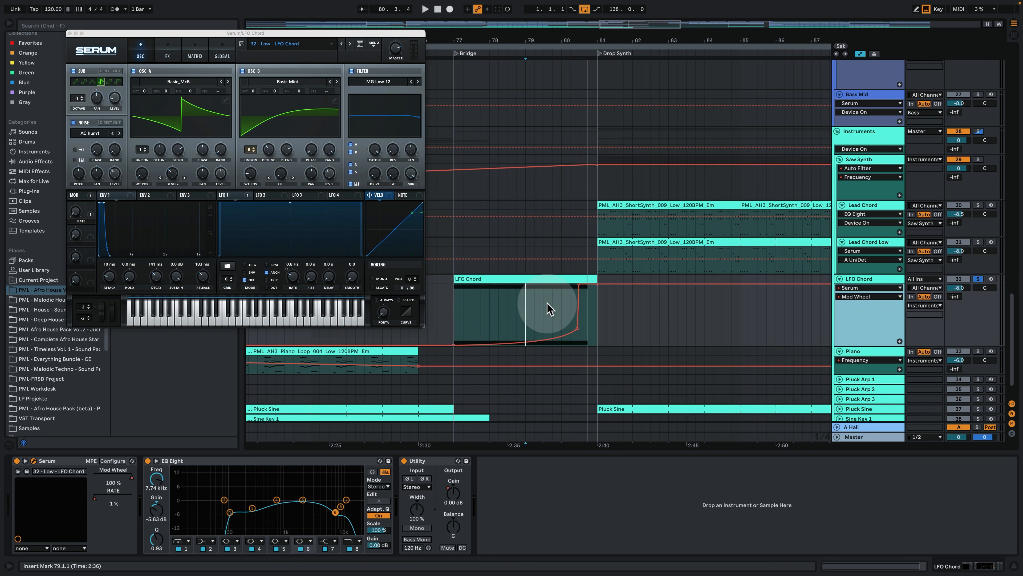
click(547, 302)
key(space)
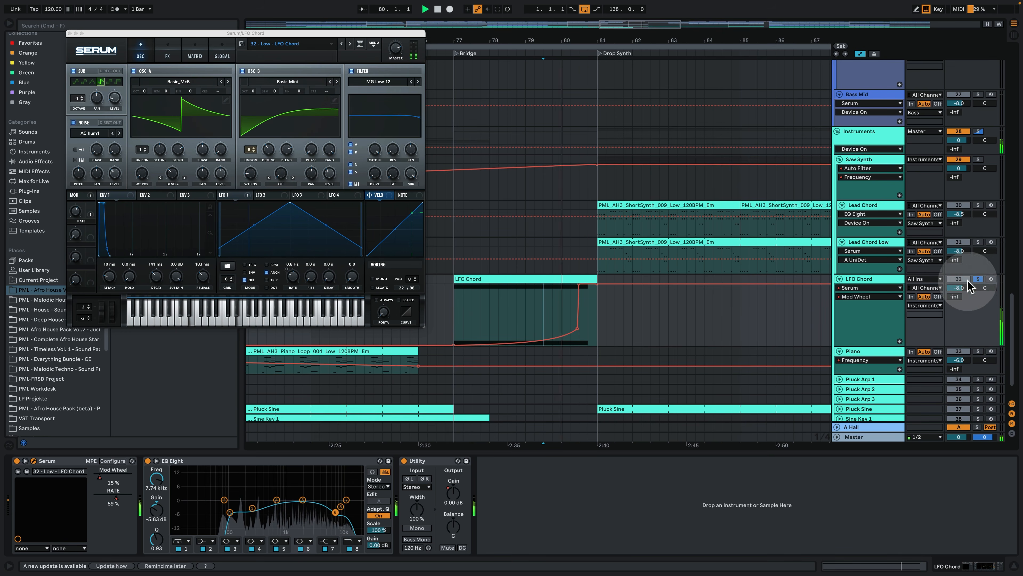
Step: Give the LFO Chord track's Mod Wheel automation its own lane and show Serum's RATE automation in the main lane
click(900, 341)
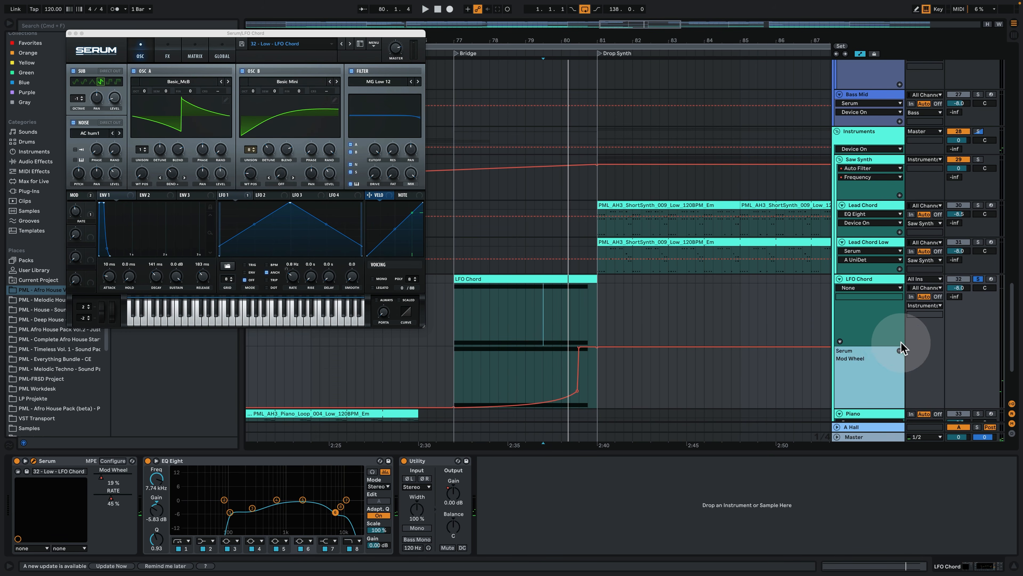
click(867, 289)
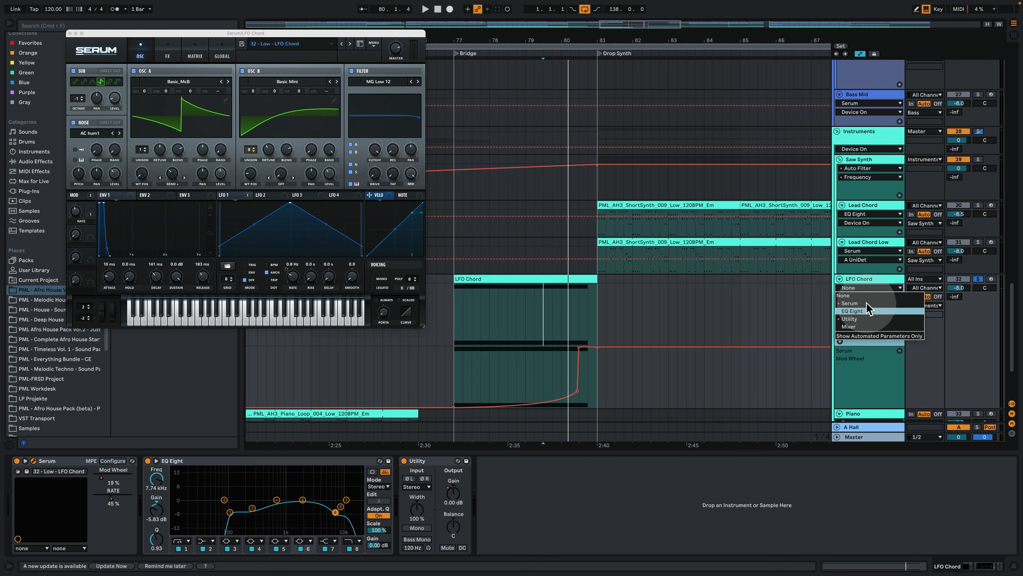
click(867, 310)
click(862, 297)
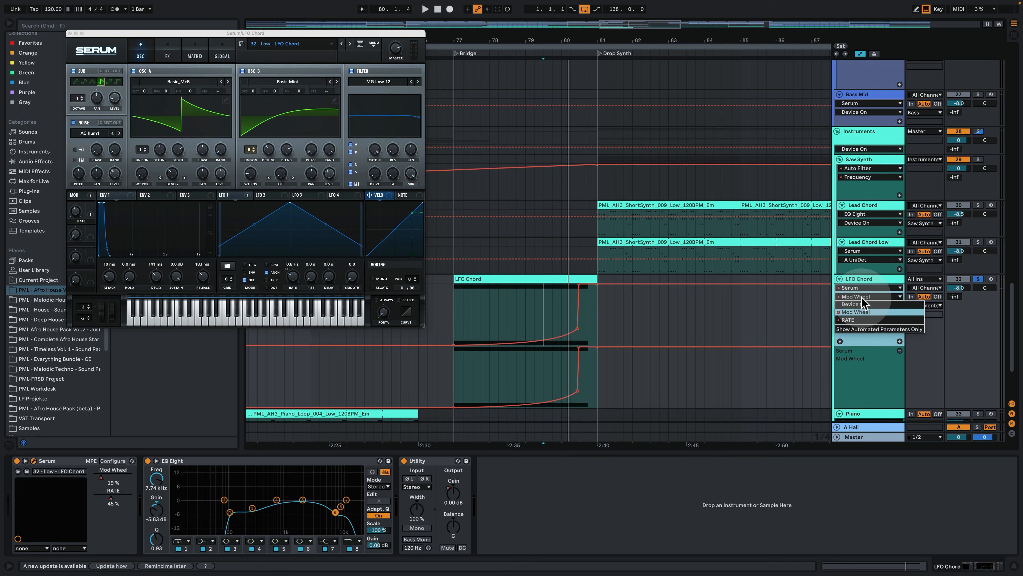
click(866, 320)
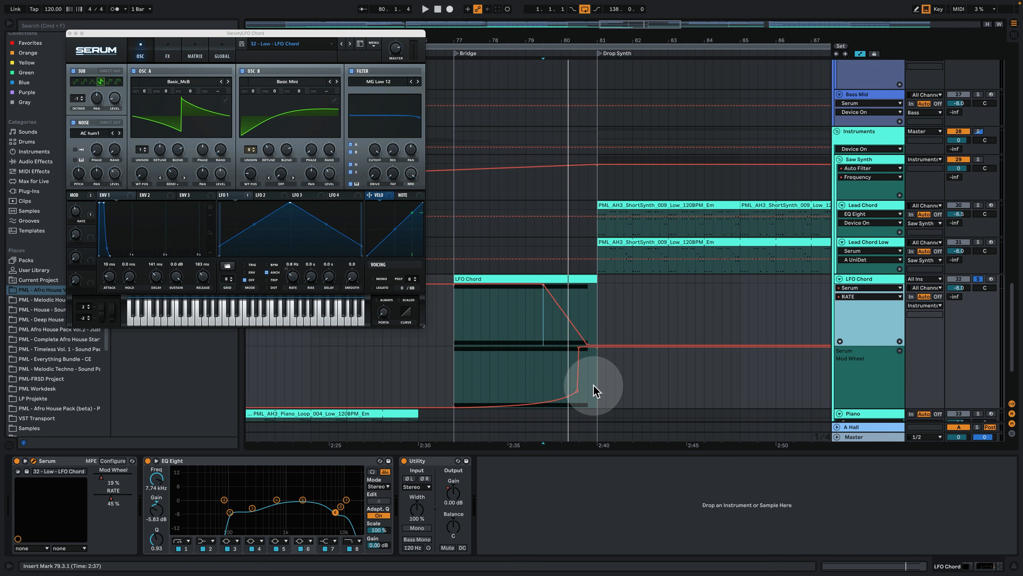
scroll(703, 354, down, 1)
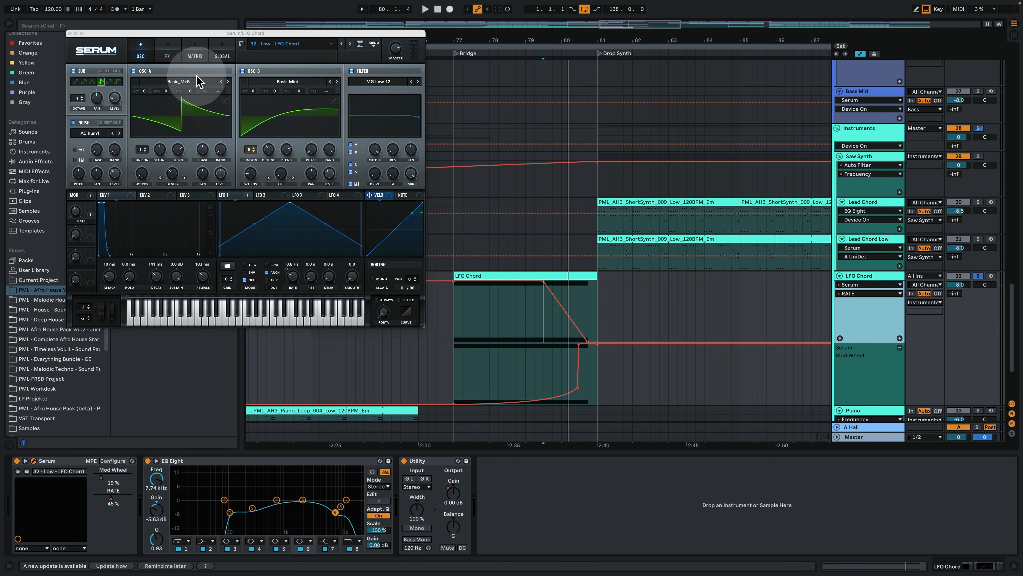
Step: Show the LFO Chord Serum modulation matrix and examine its LFO 1, Mod Wheel and Macro 1 routings during playback
click(195, 53)
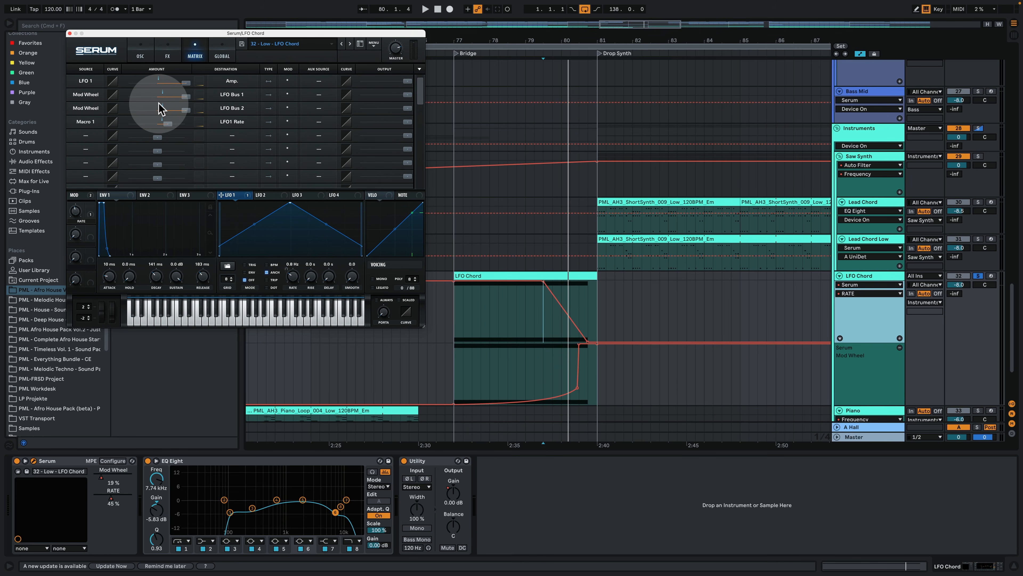
key(space)
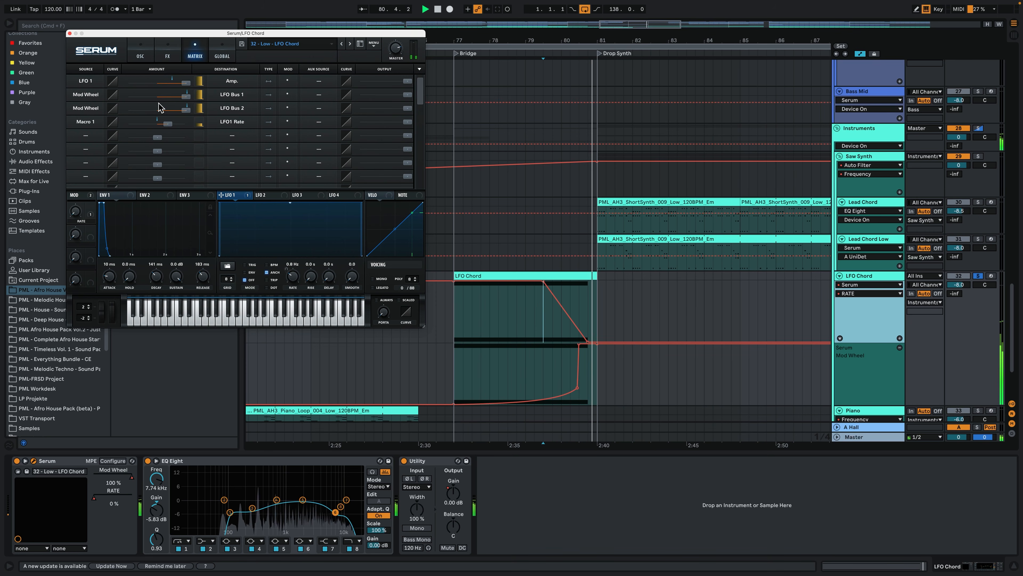
key(space)
key(space)
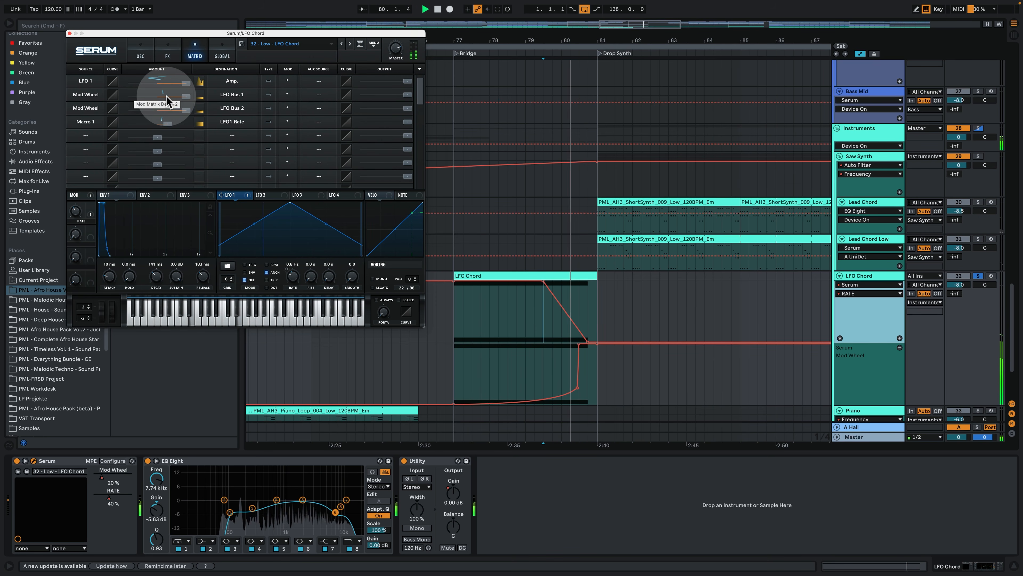
key(space)
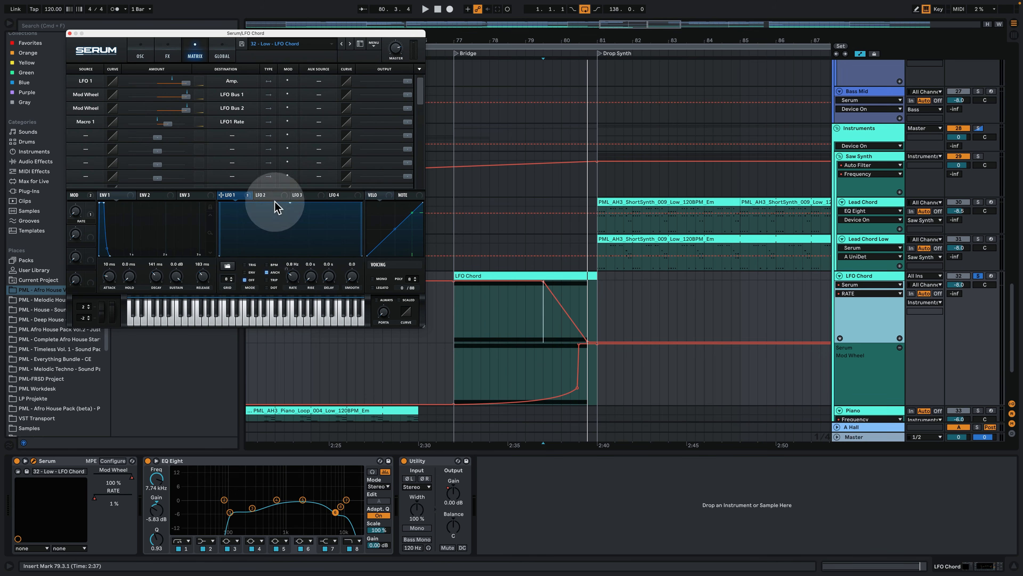
Step: Replay the LFO Chord Bridge clip while watching LFO 1 and its rate in Serum, and close the Serum window
key(space)
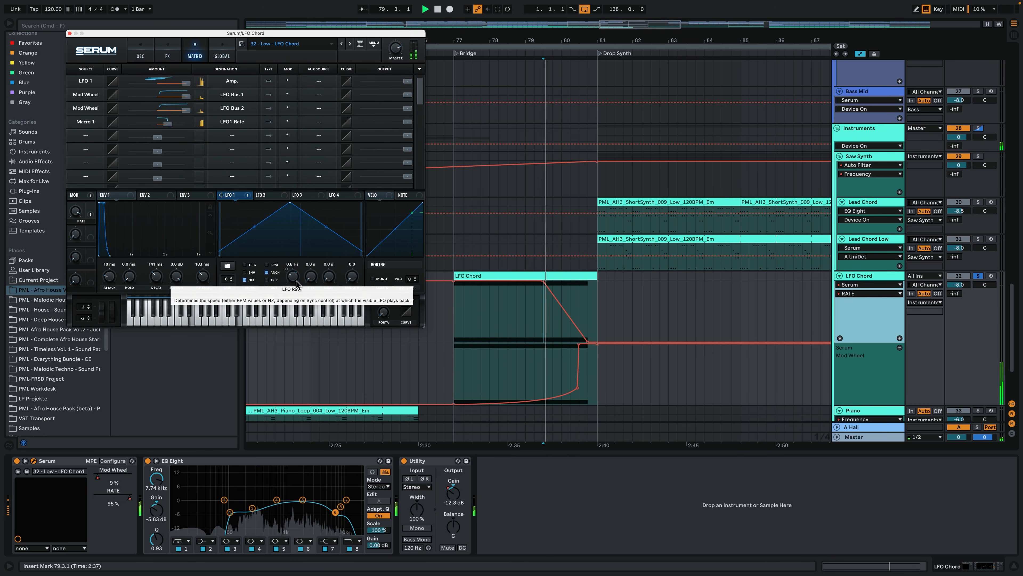
key(space)
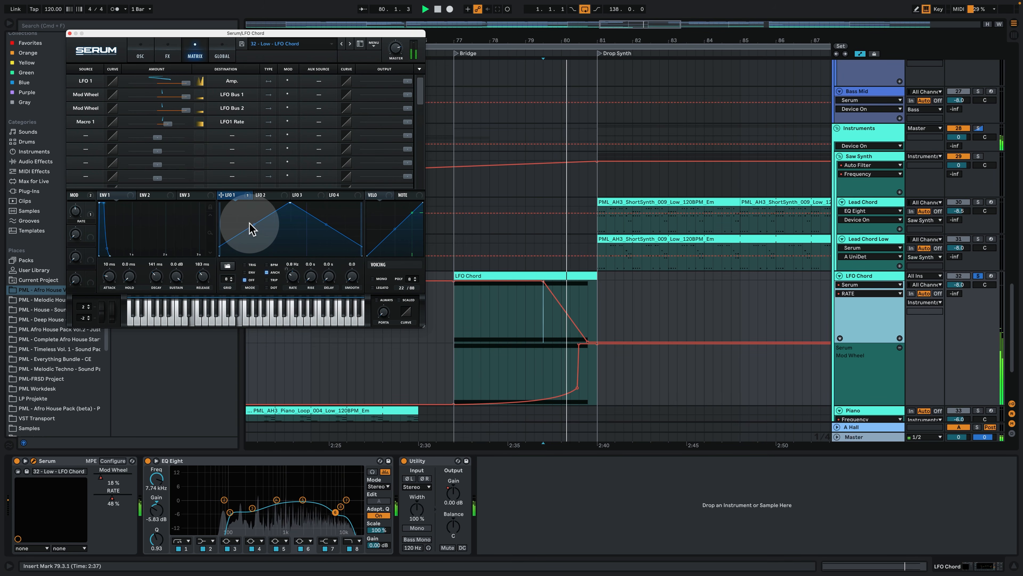
key(space)
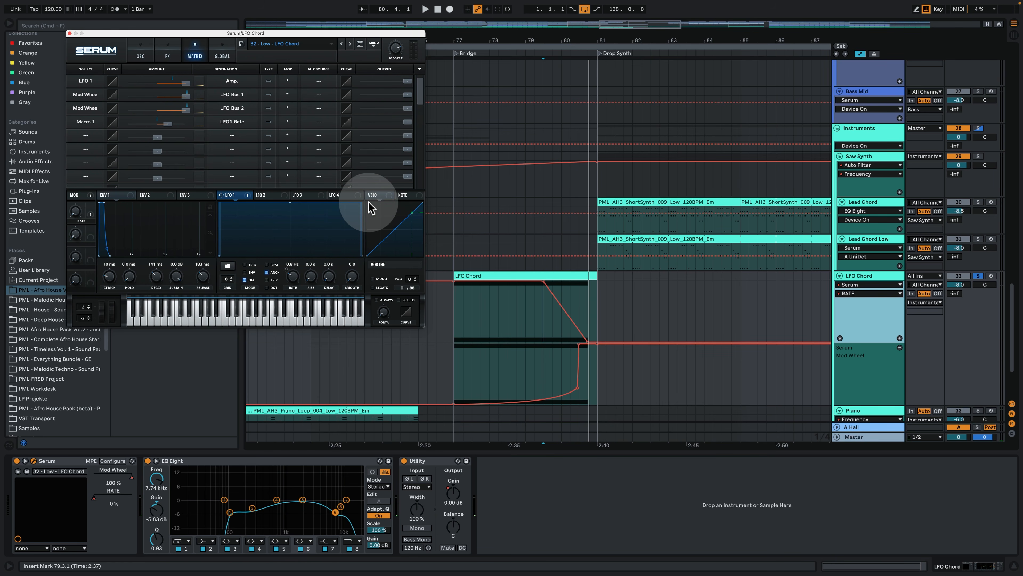
key(space)
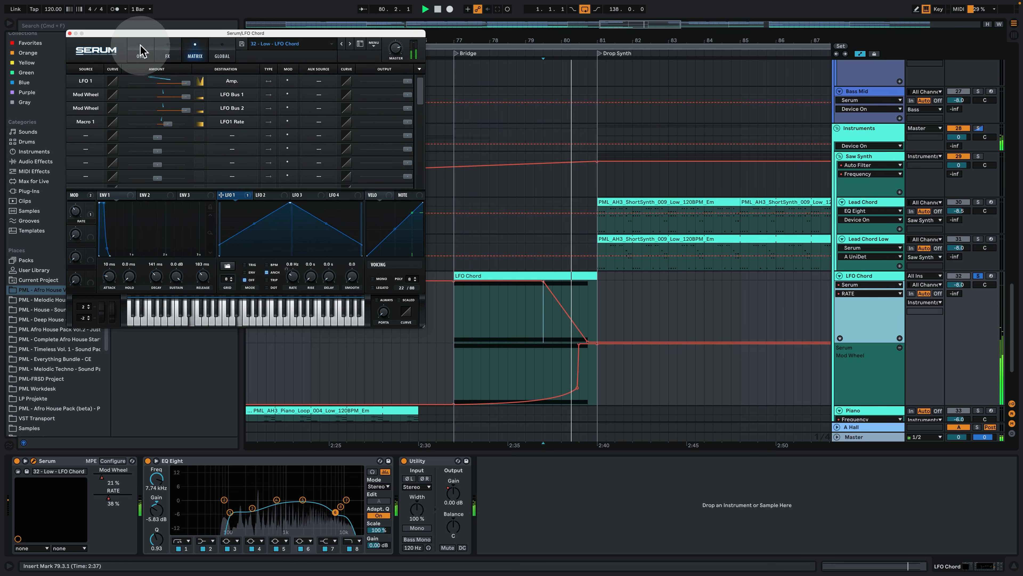
key(space)
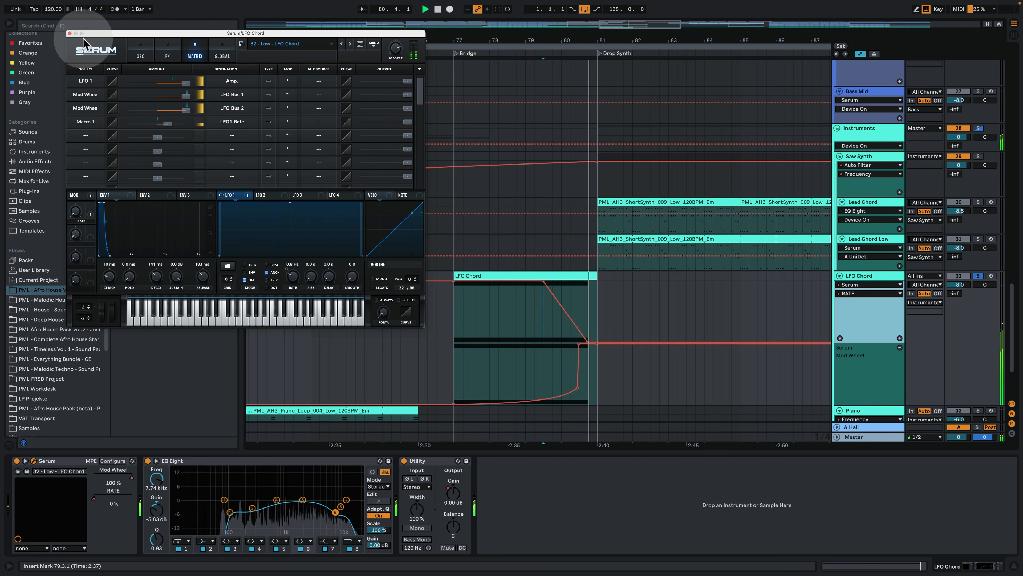
click(69, 33)
Step: Select the Pluck Arp 1 clip starting at bar 33, unfold its track, solo it and play it
scroll(621, 216, down, 3)
scroll(621, 216, down, 2)
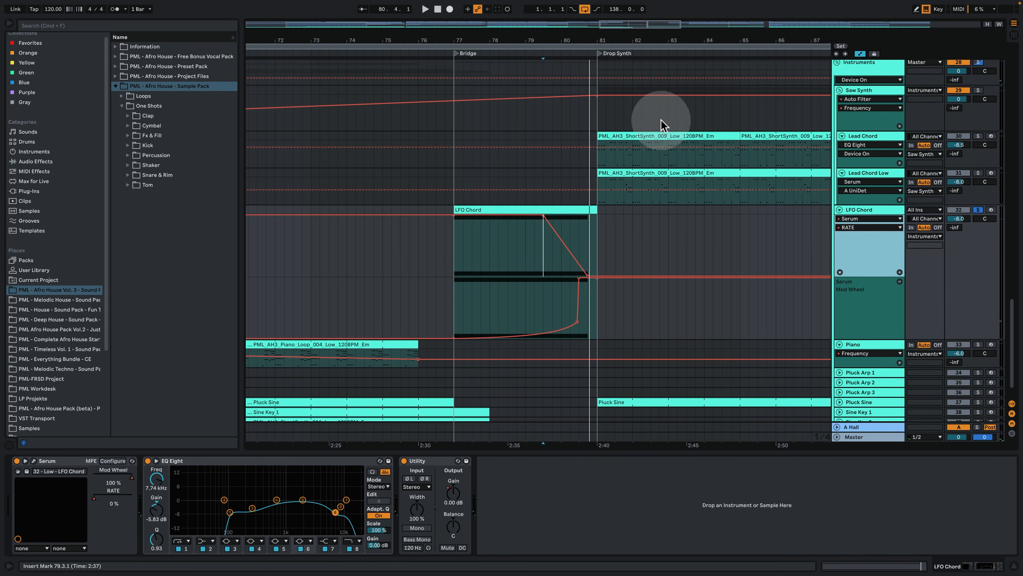
drag(676, 41, 677, 6)
scroll(821, 352, down, 2)
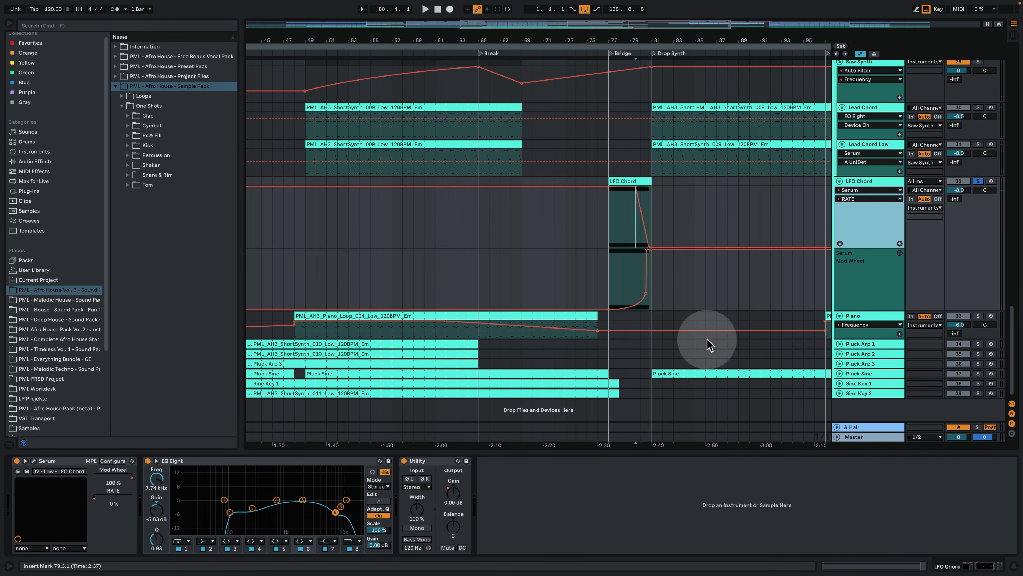
drag(587, 37, 587, 6)
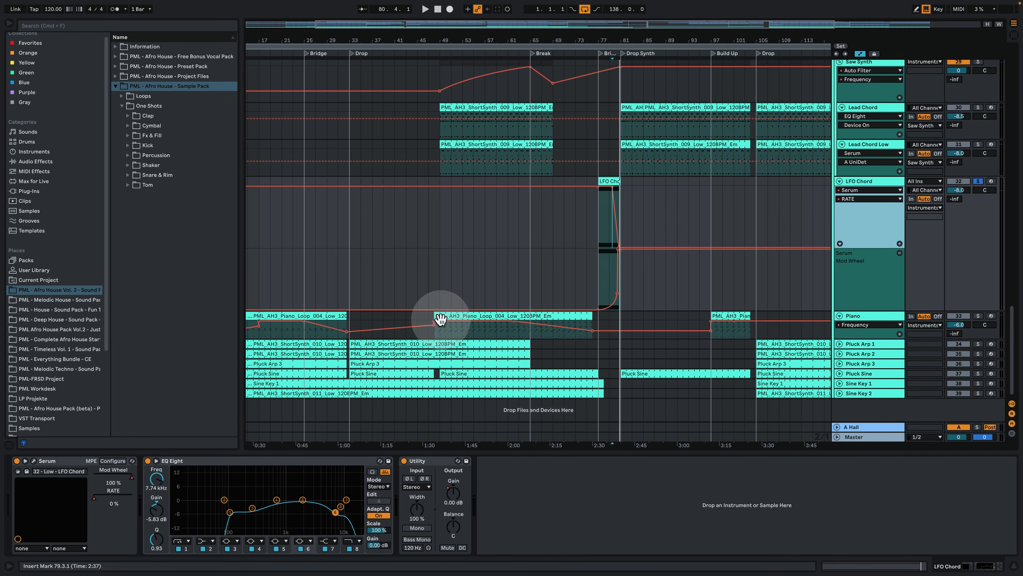
click(402, 344)
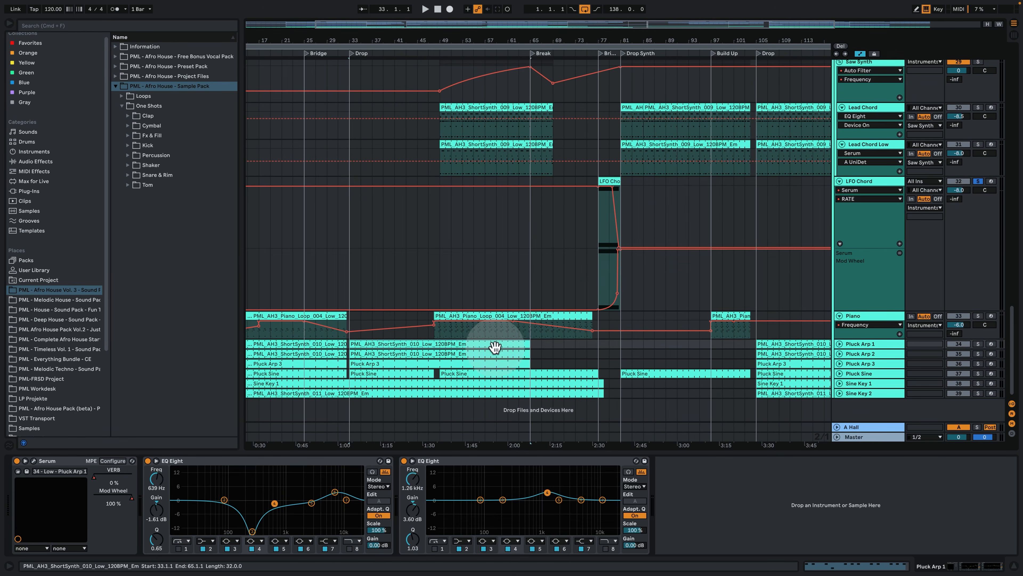
click(839, 344)
click(978, 343)
key(space)
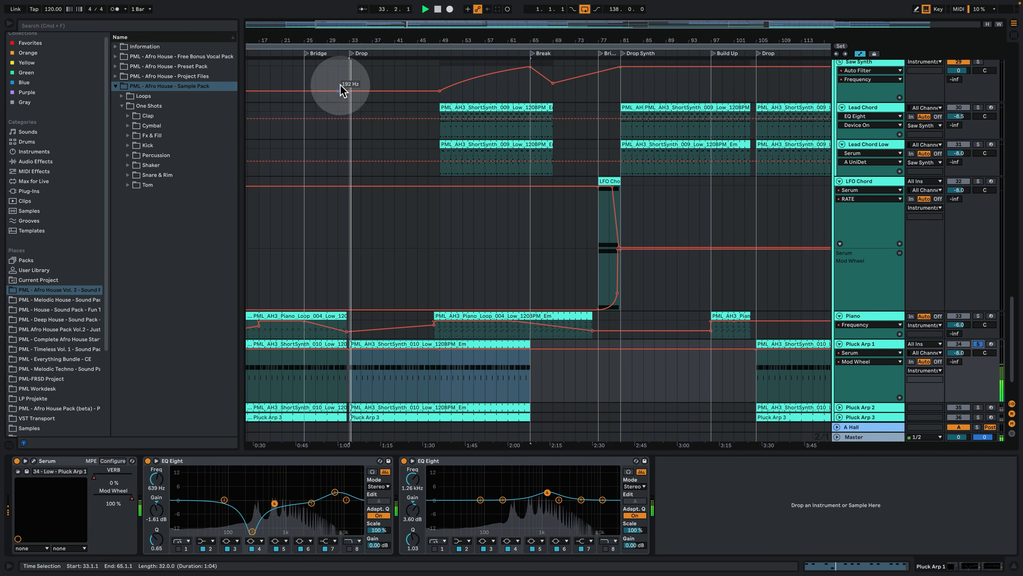
Step: Open the Pluck Arp 1 clip, examine its E3 and D3 notes during playback and return to the arrangement
double_click(393, 343)
click(393, 327)
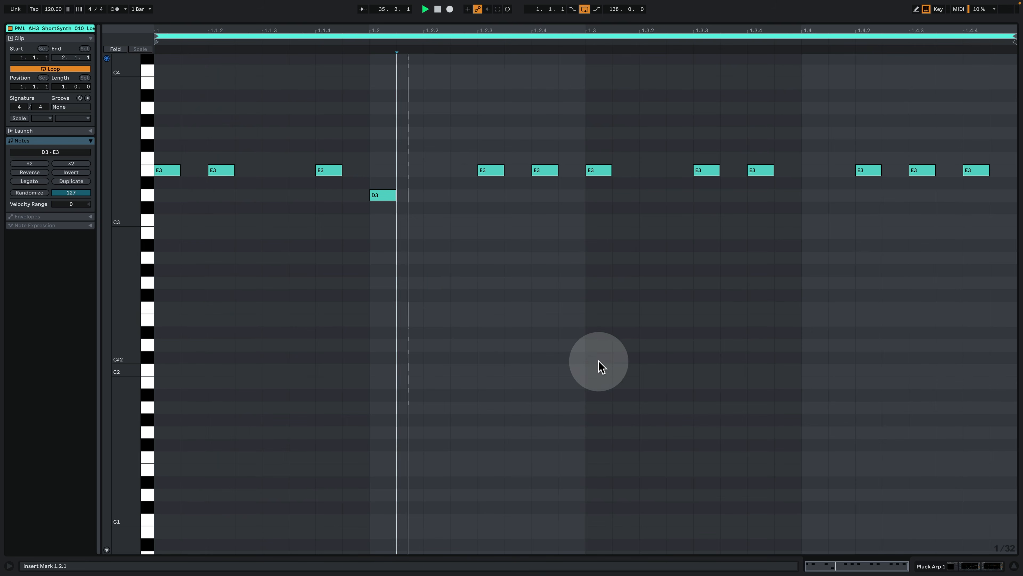
key(space)
click(938, 566)
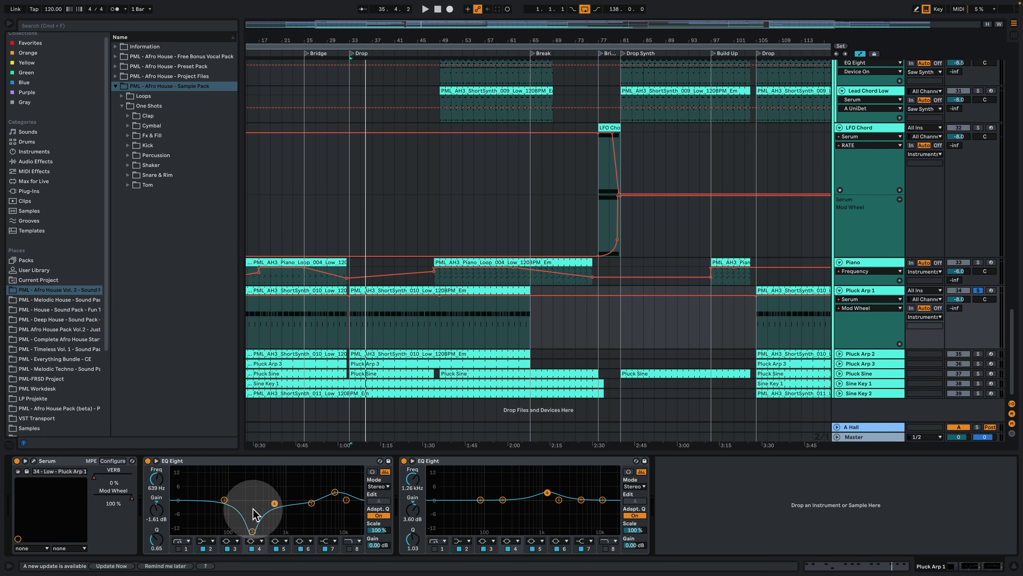
Step: Open Pluck Arp 1's Serum patch and examine its oscillator, effects and modulation matrix settings while playing the track
click(34, 461)
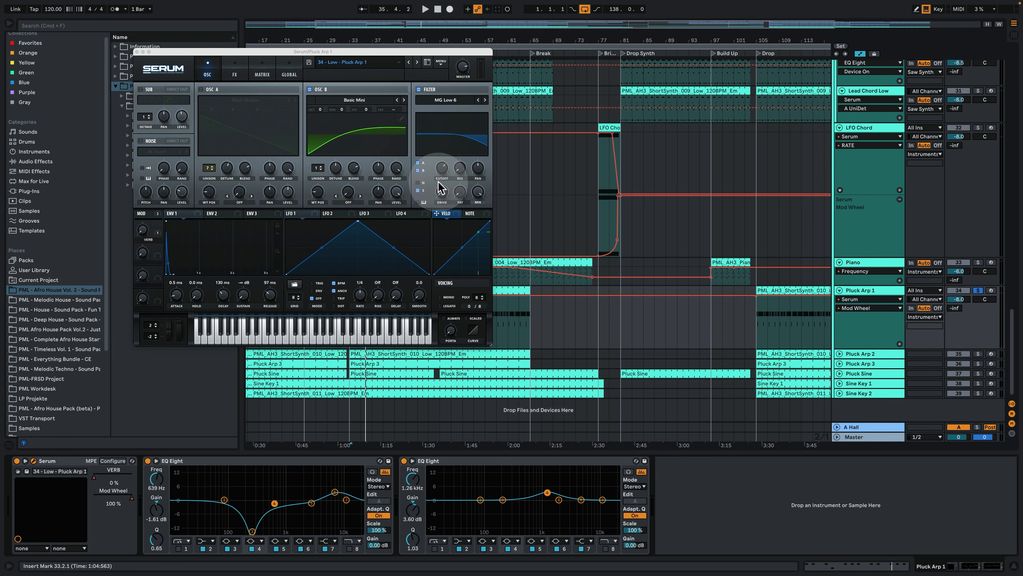
key(space)
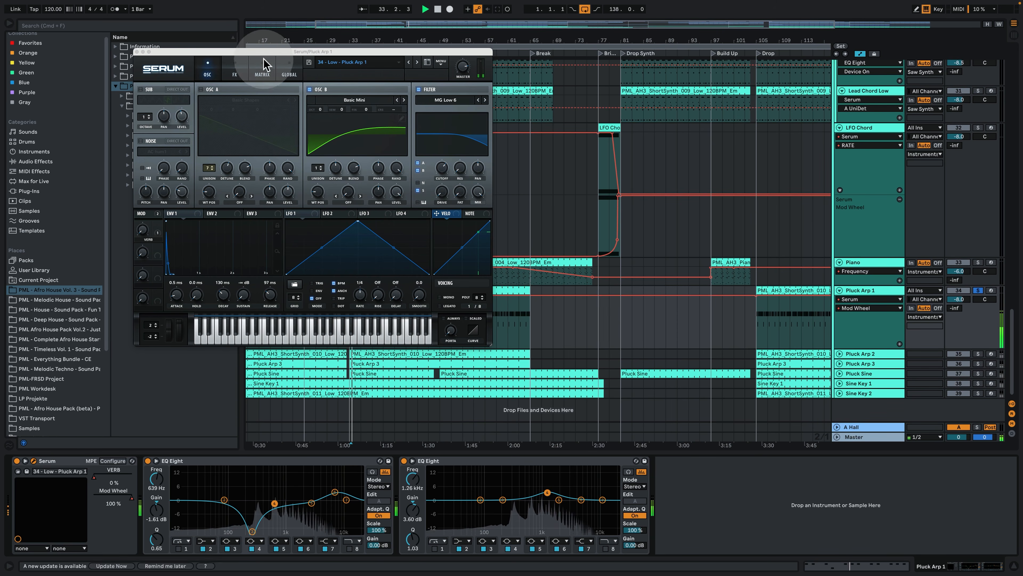
click(235, 69)
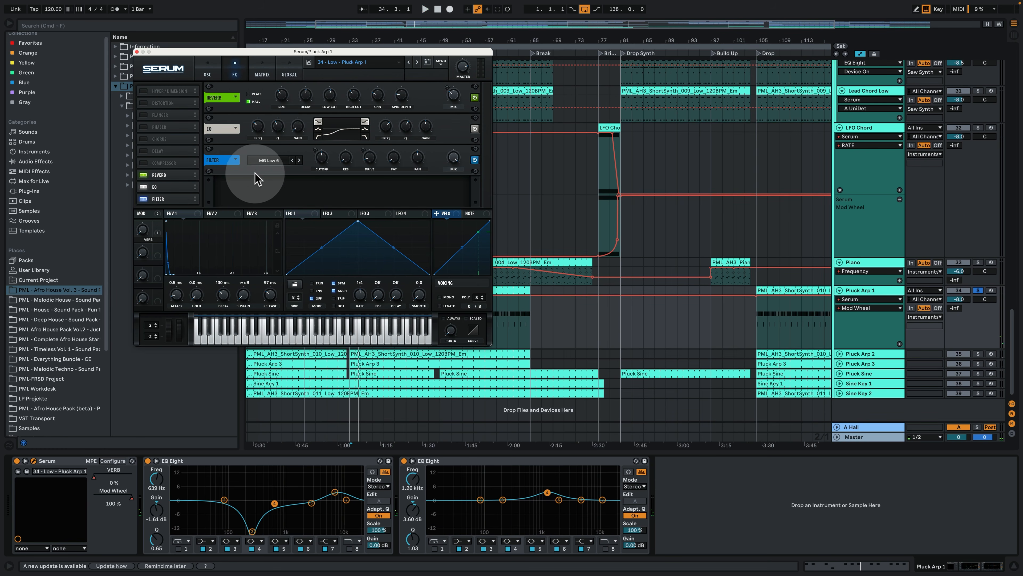
click(262, 72)
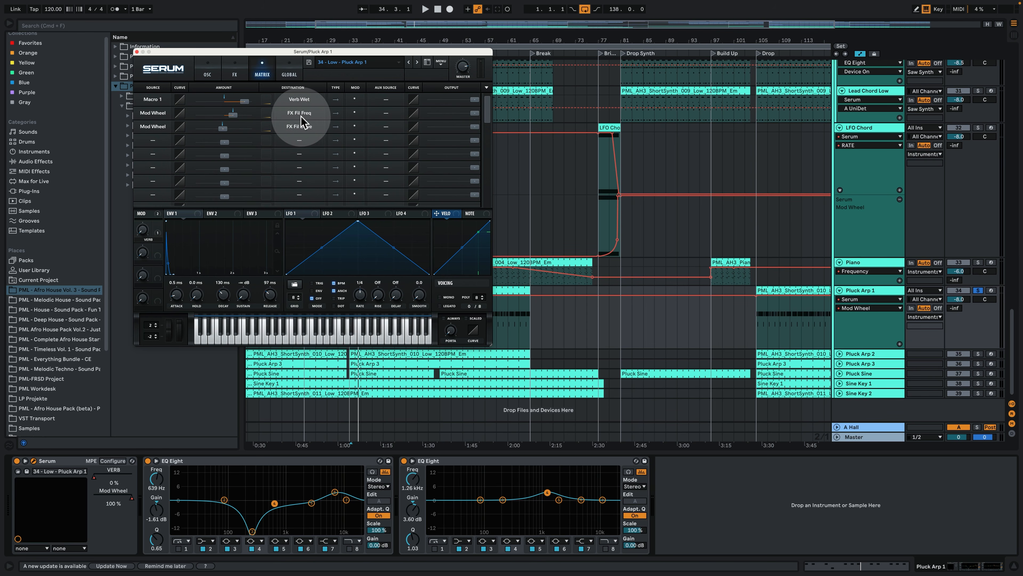
click(234, 73)
key(space)
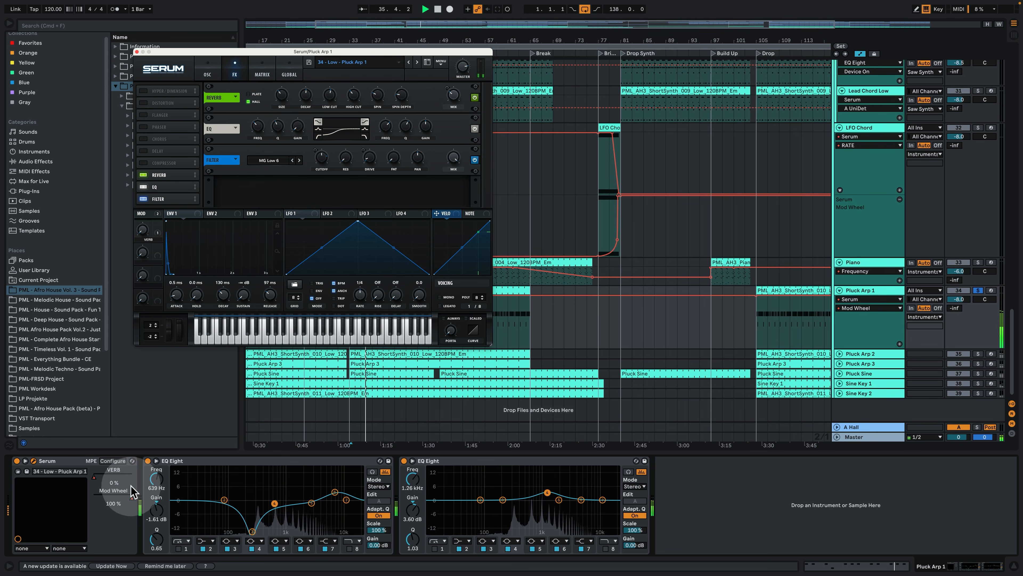
Step: Audition Pluck Arp 1 while sweeping its Mod Wheel parameter, revisit the oscillator settings and close the Serum window
drag(130, 501, 130, 518)
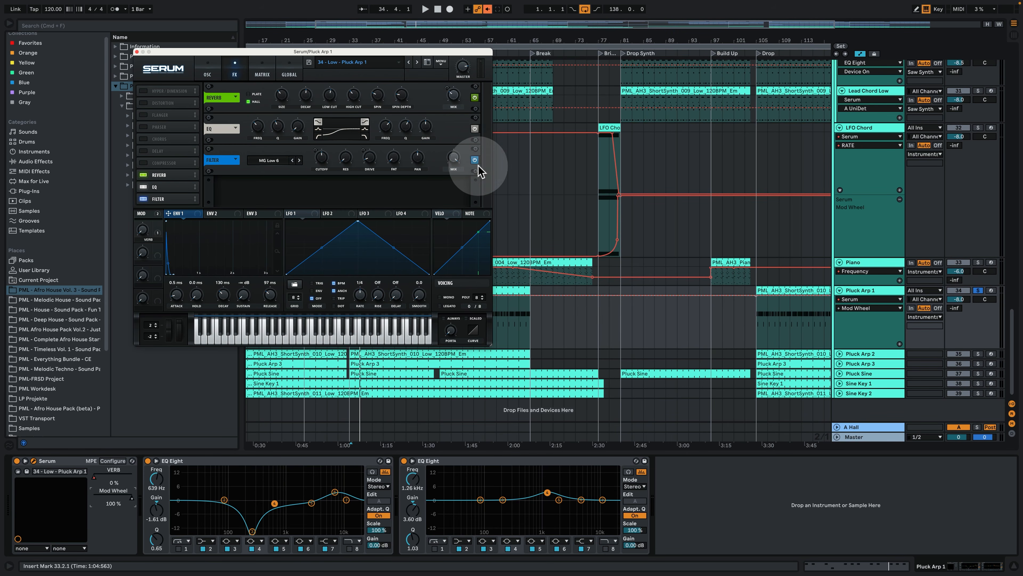
key(space)
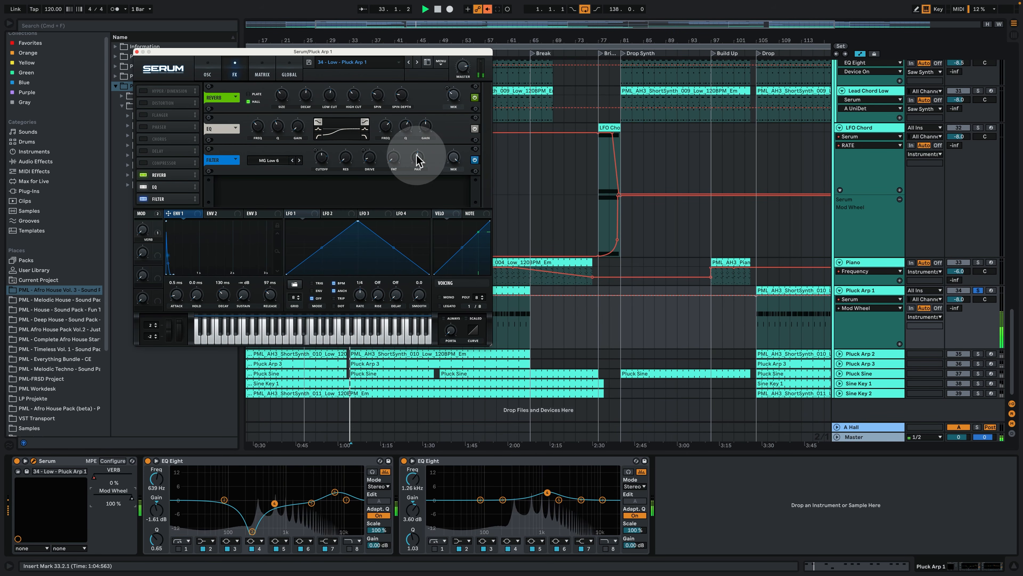
click(207, 69)
click(137, 52)
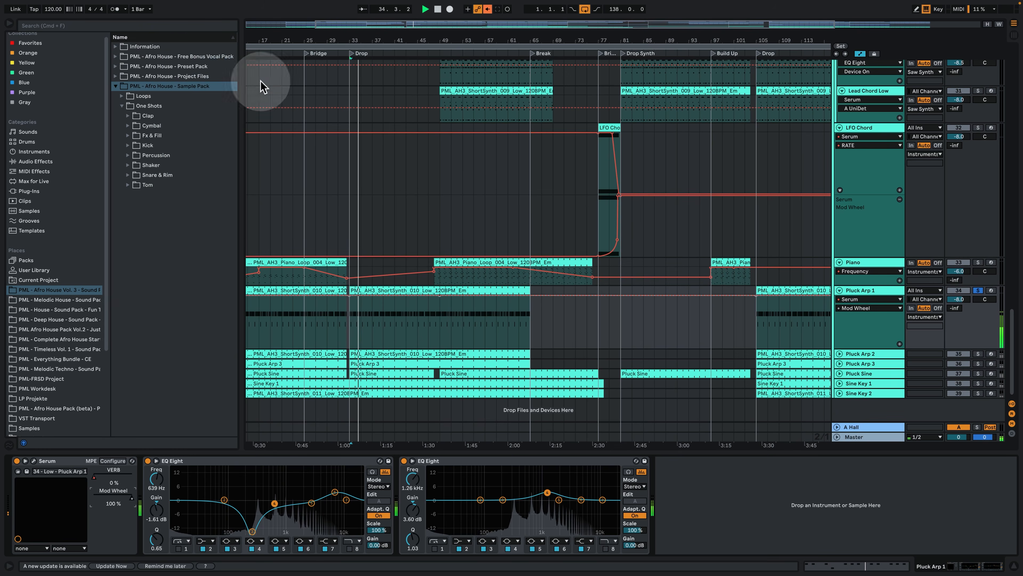
Step: Unfold the Pluck Arp 2 track, solo and select it, and play it from the Drop
click(839, 353)
scroll(846, 302, down, 3)
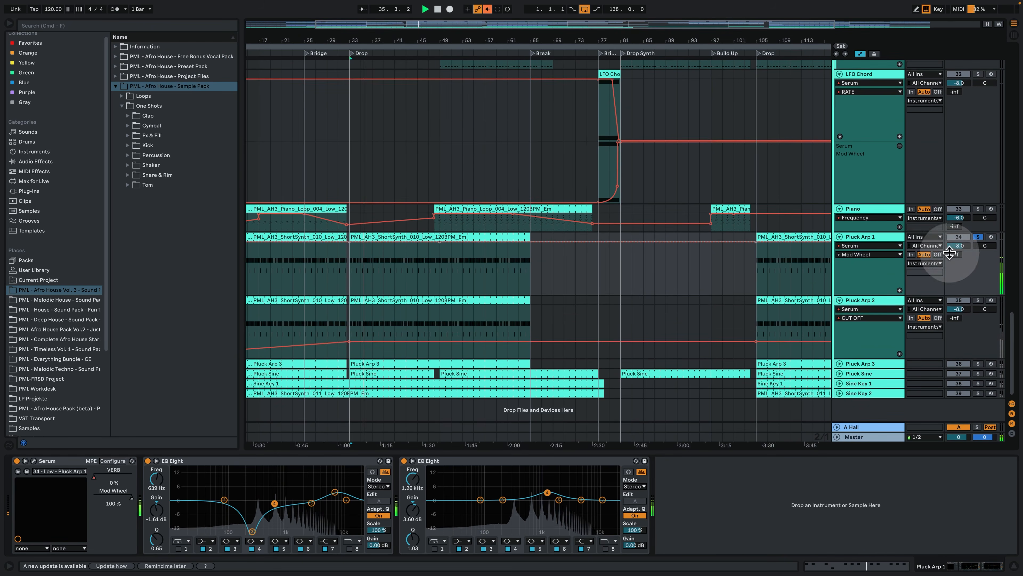
click(979, 300)
click(887, 300)
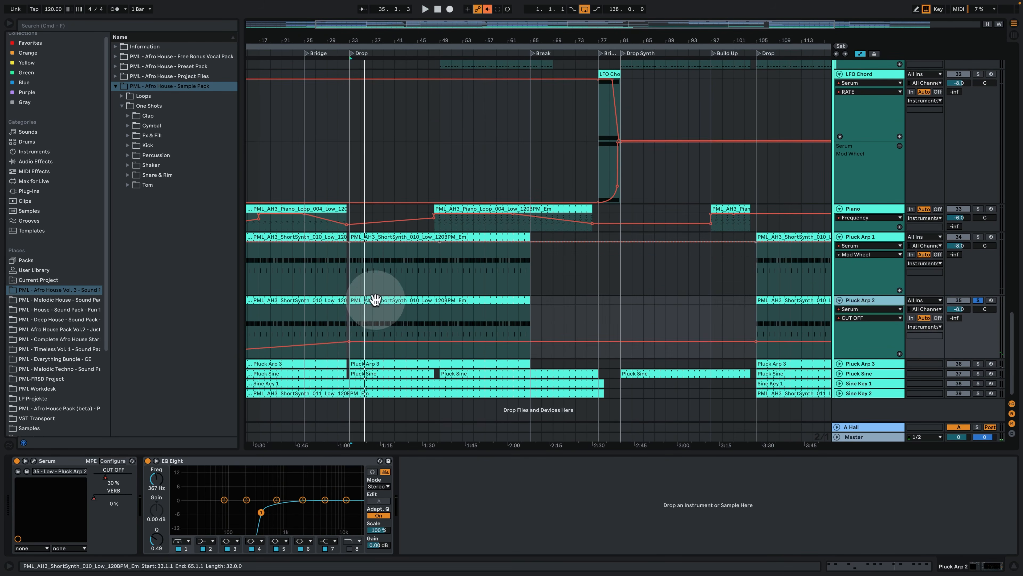
key(space)
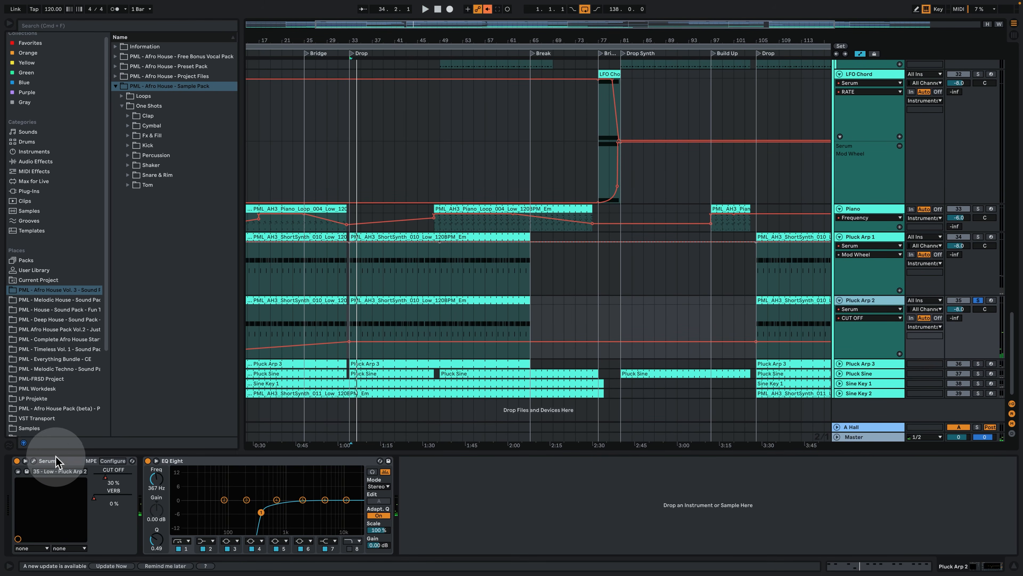
Step: Open Pluck Arp 2's Serum patch, listen while examining its oscillators and view its Hyper, Delay and Reverb effects
click(34, 461)
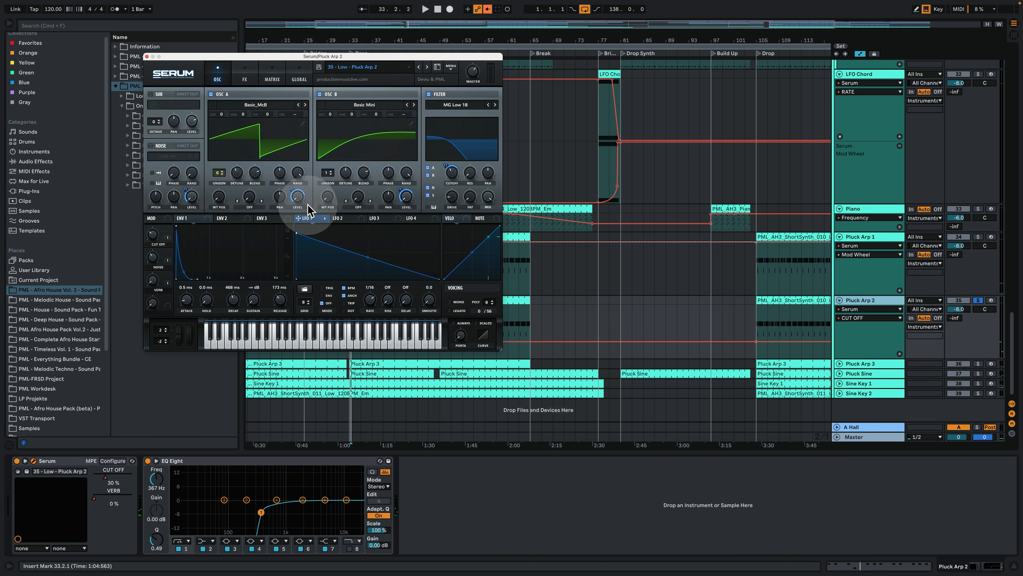
key(space)
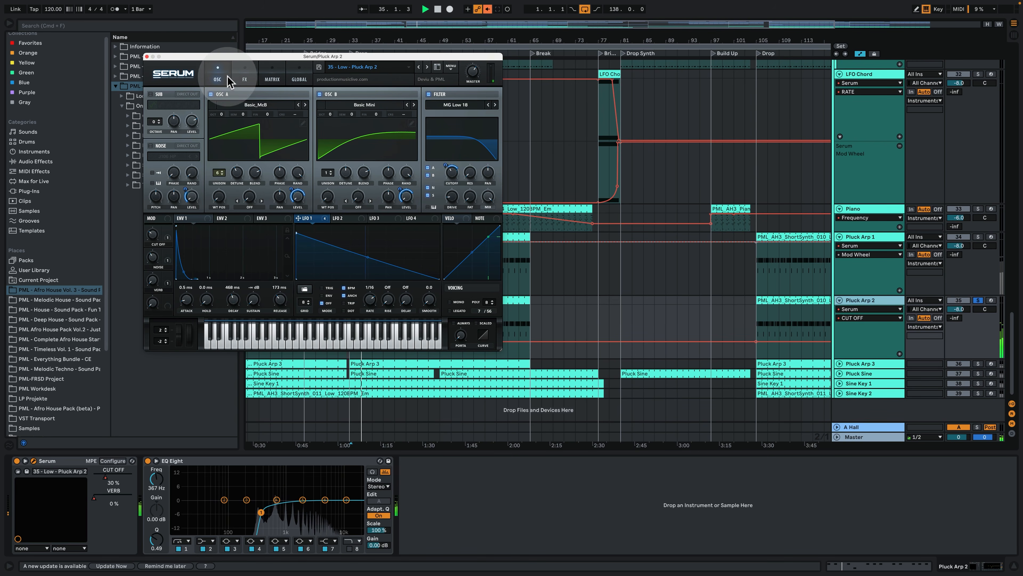
click(244, 77)
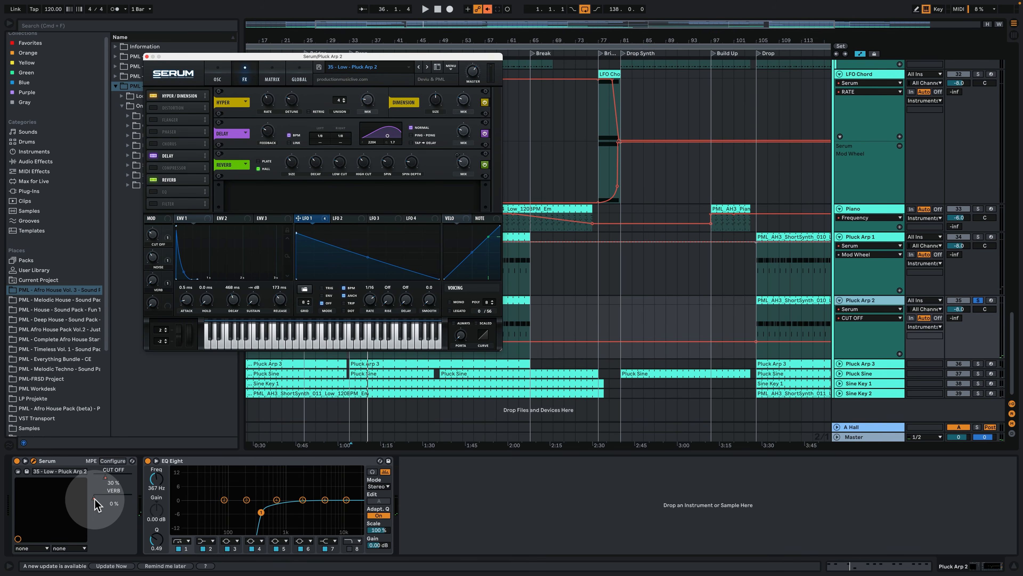
Step: Audition Pluck Arp 2 while sweeping its VERB parameter to 100% and back down, re-enable the automation and close the Serum window
key(space)
drag(95, 500, 130, 497)
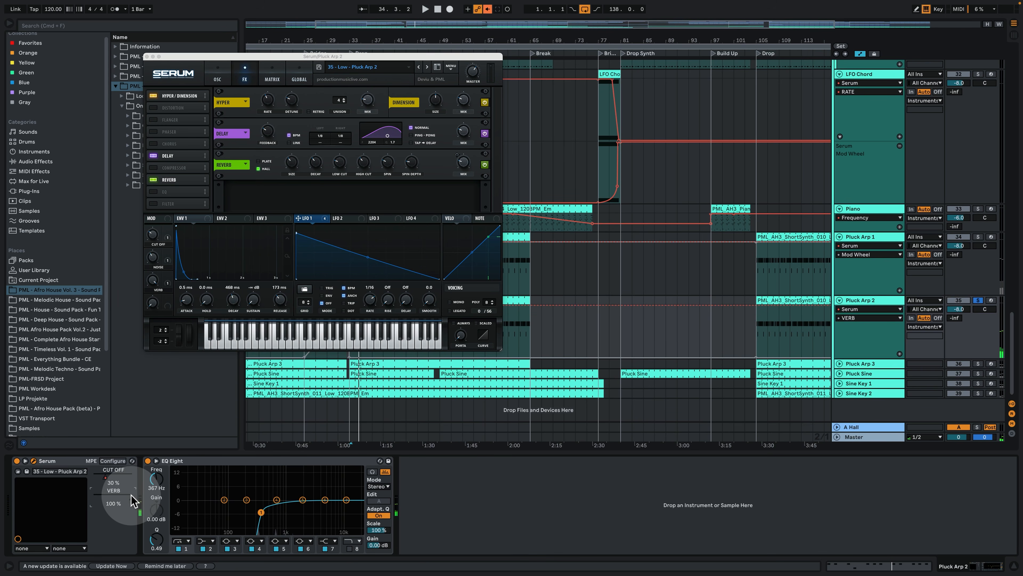
click(291, 165)
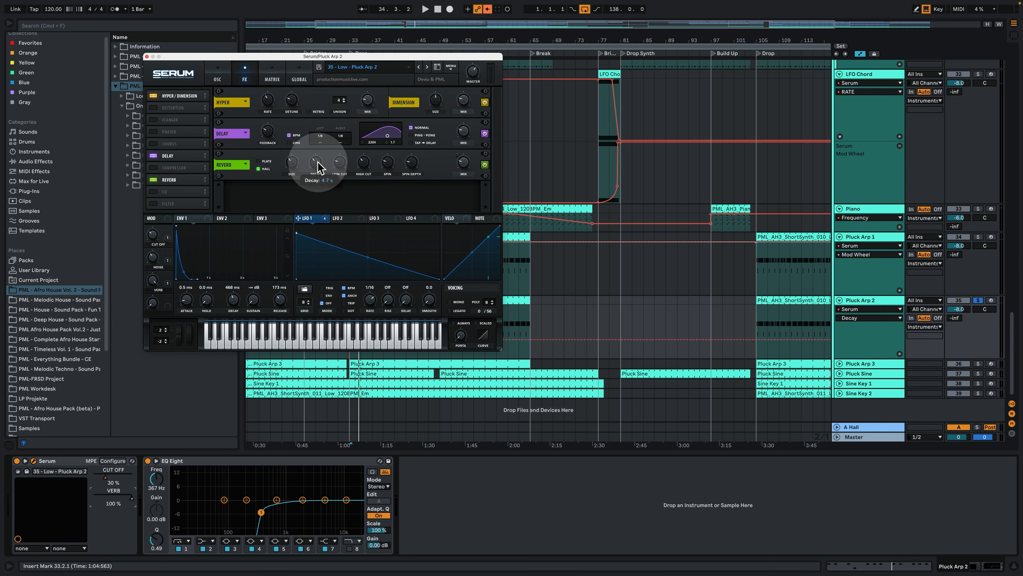
click(132, 505)
key(space)
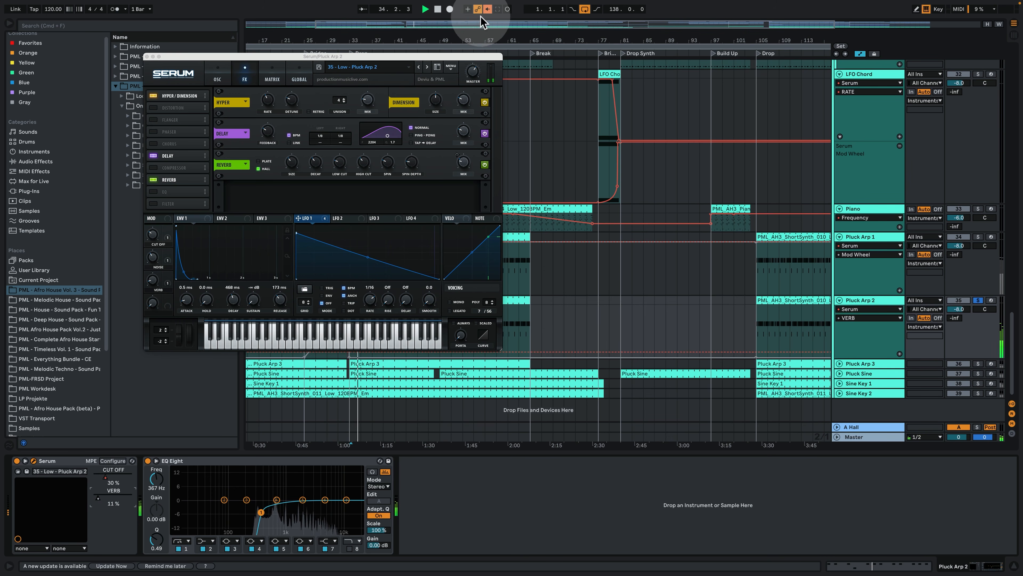
click(487, 9)
click(146, 56)
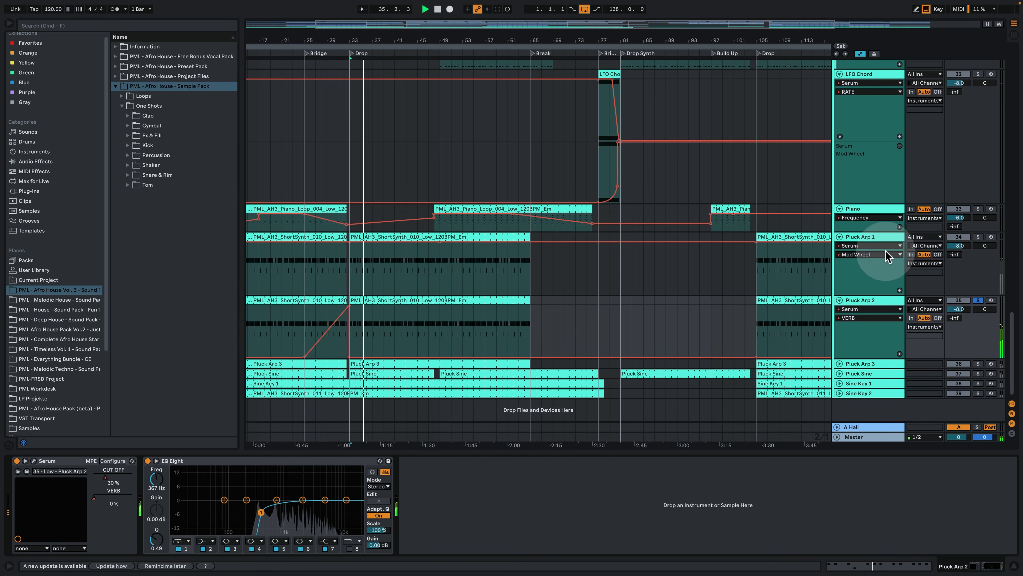
Step: Solo Pluck Arp 1 alongside Pluck Arp 2, and unfold, solo and select the Pluck Arp 3 track
click(979, 237)
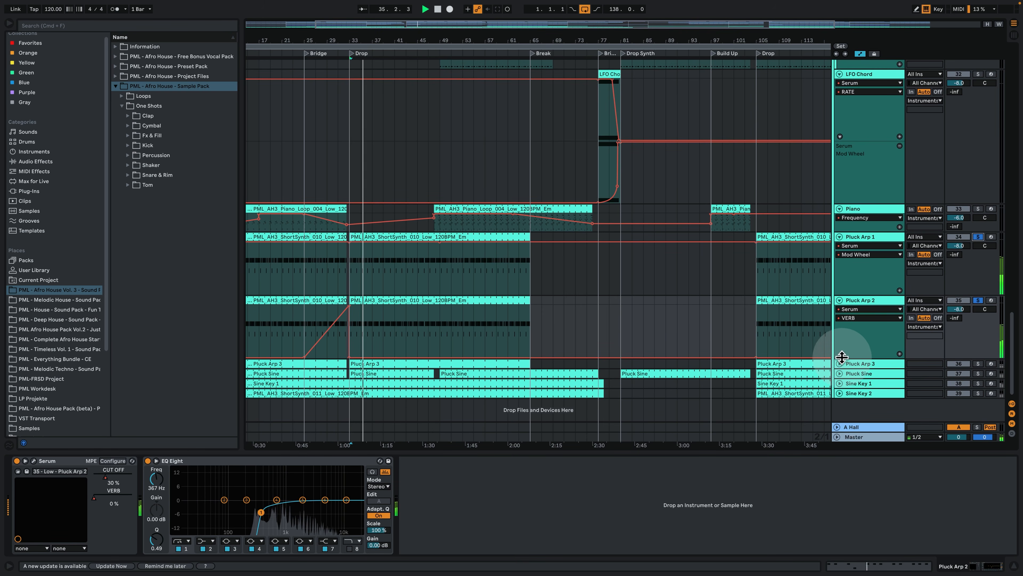
click(840, 363)
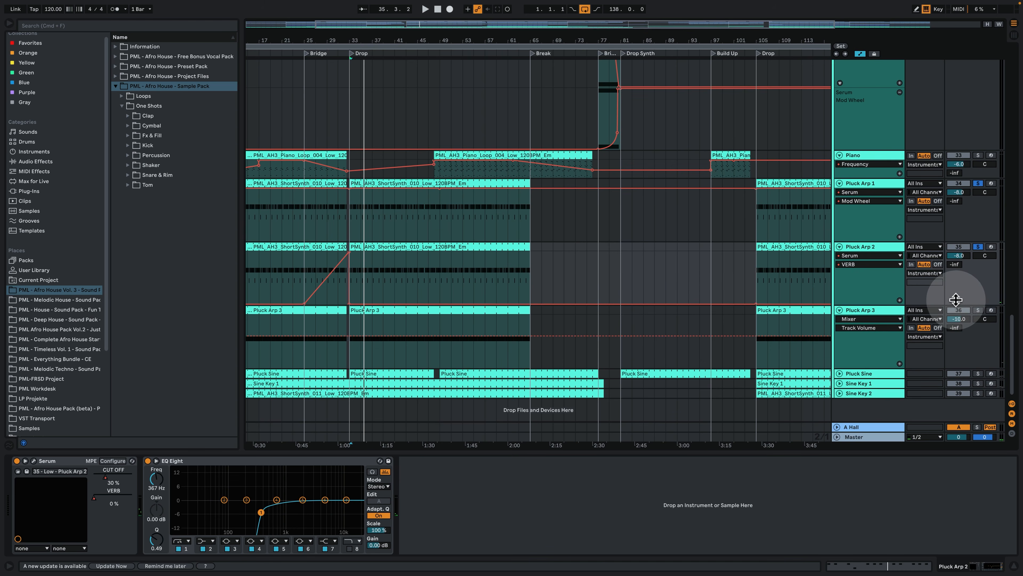
click(979, 310)
click(862, 310)
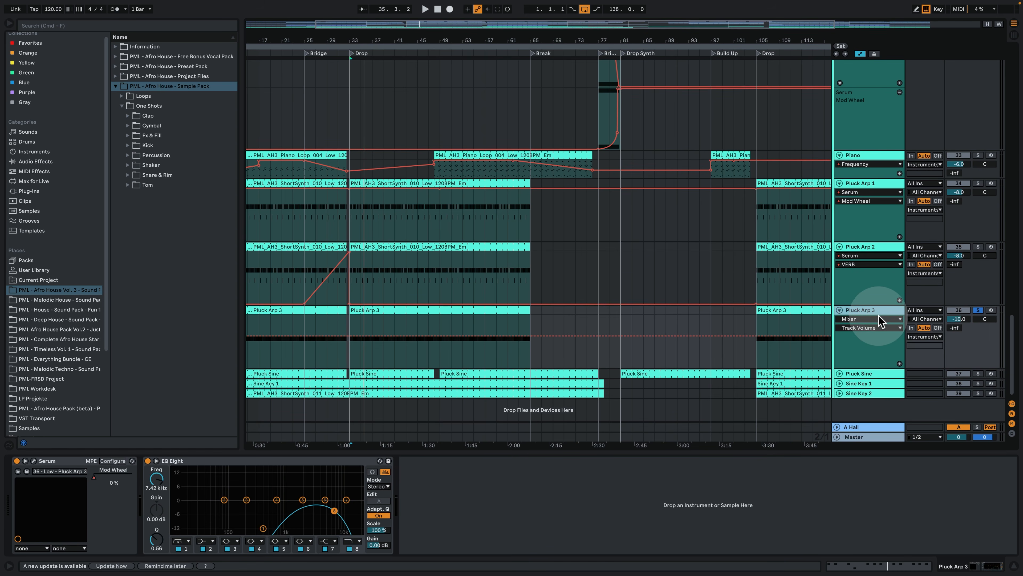
Step: Open Pluck Arp 3's Drop clip and examine its notes and velocities while playing it
click(385, 310)
double_click(383, 311)
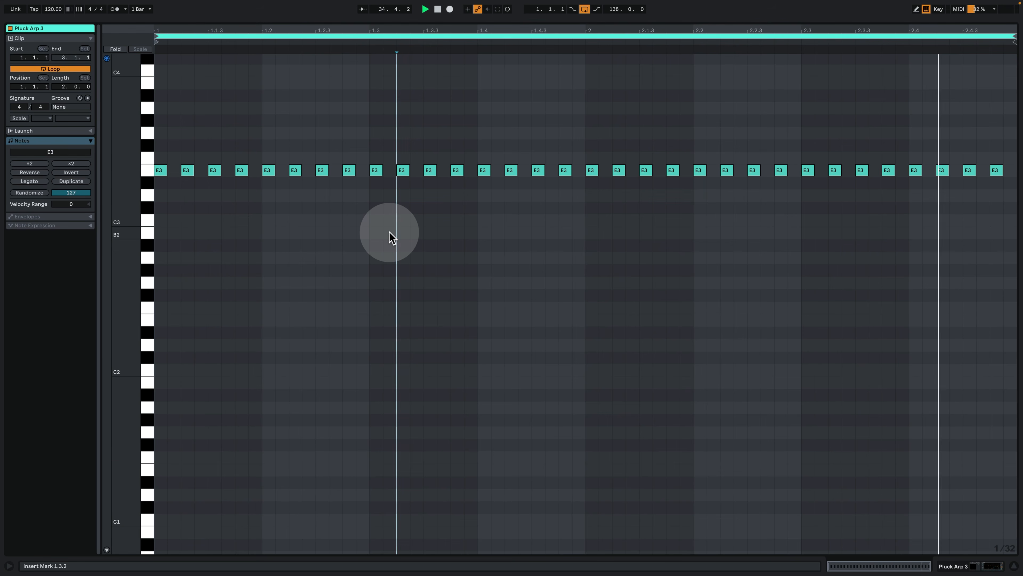
key(space)
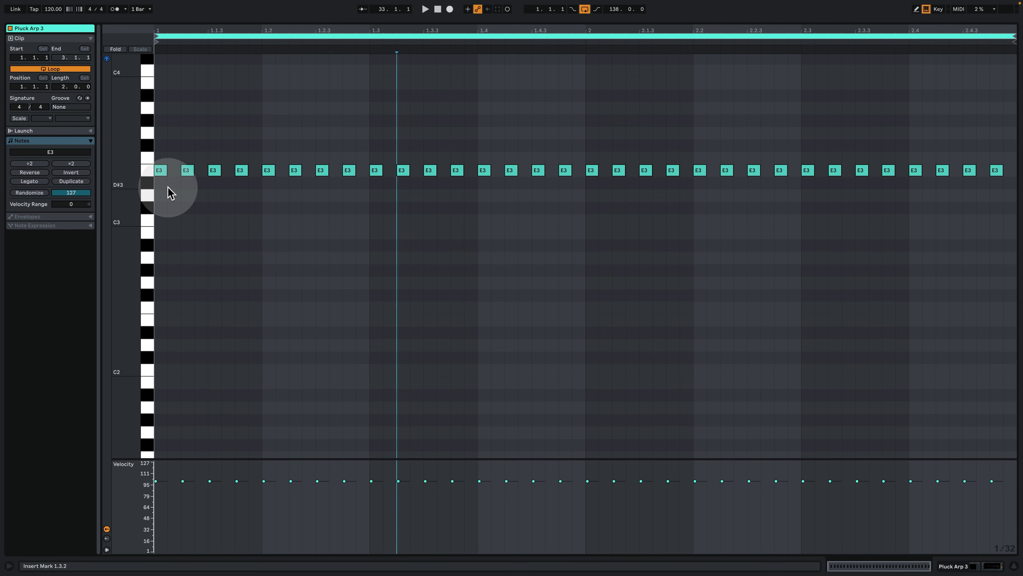
key(space)
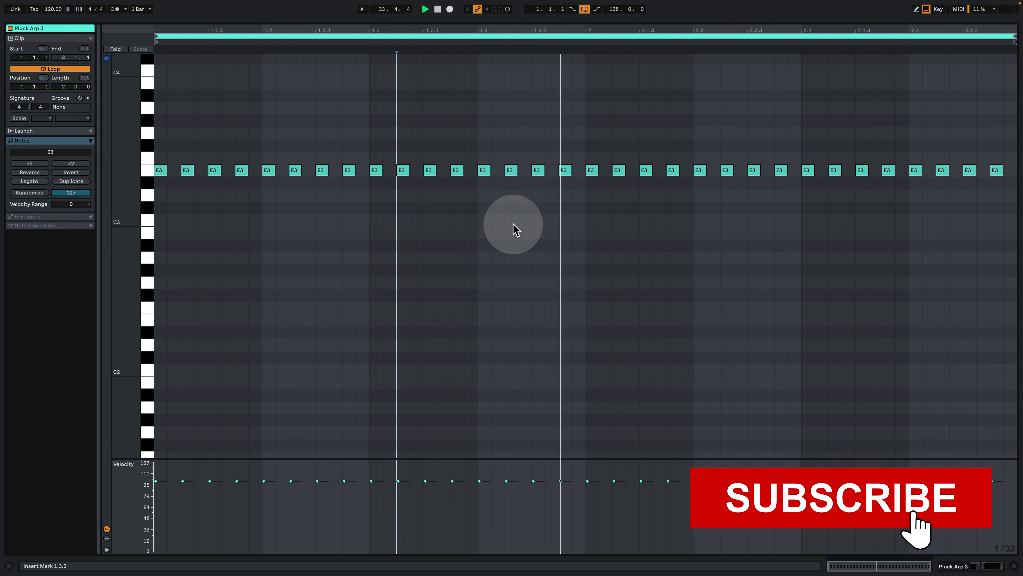
key(space)
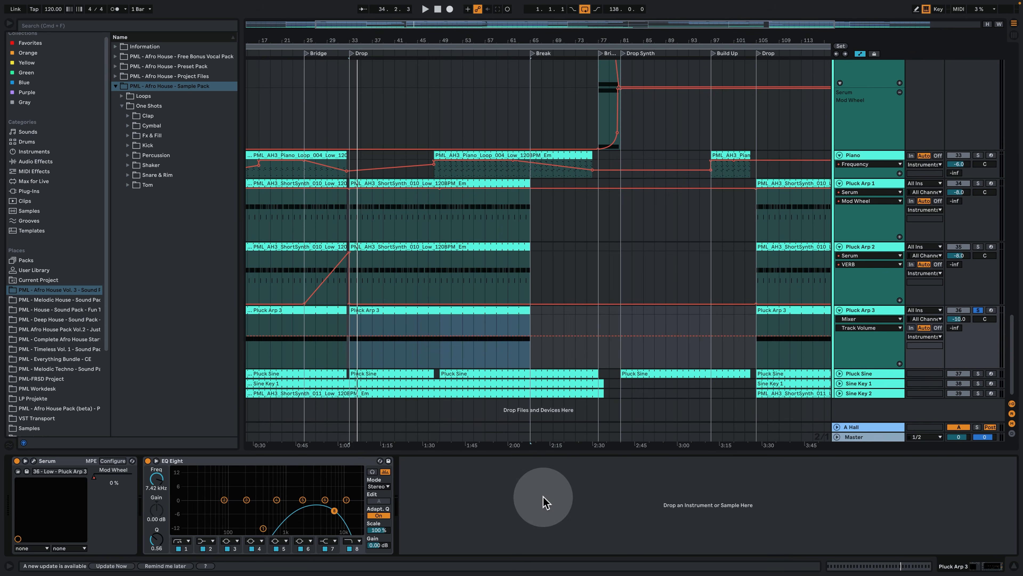
Step: Play Pluck Arp 3 while examining its Serum oscillators, filter, modulation matrix and Env 2, and close the Serum window
key(space)
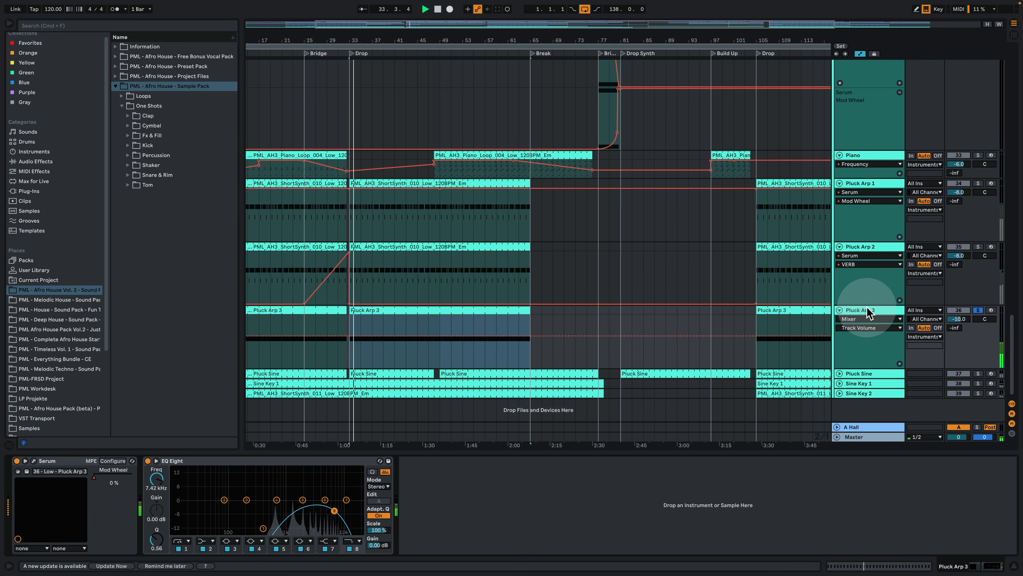
click(870, 310)
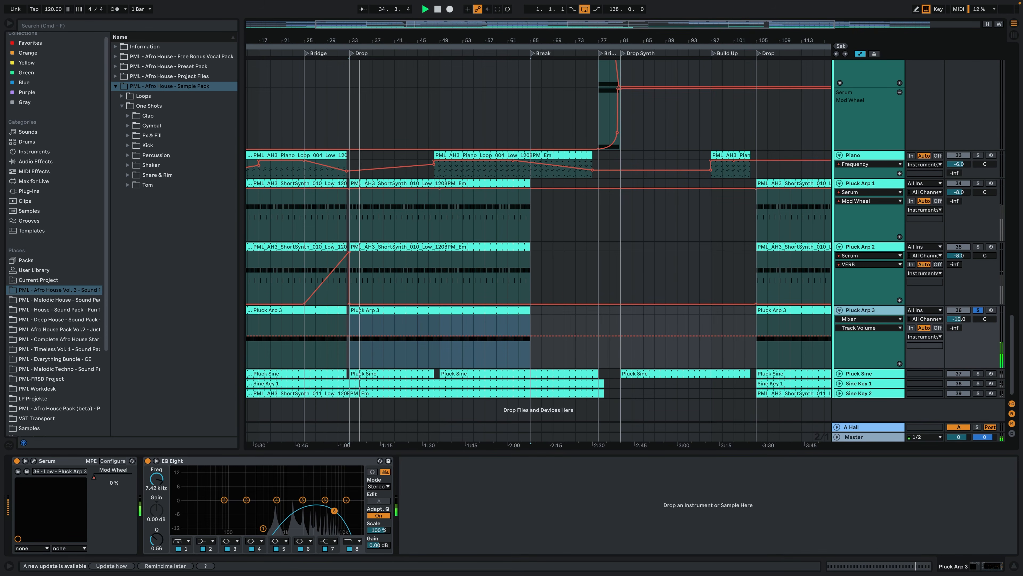
click(34, 461)
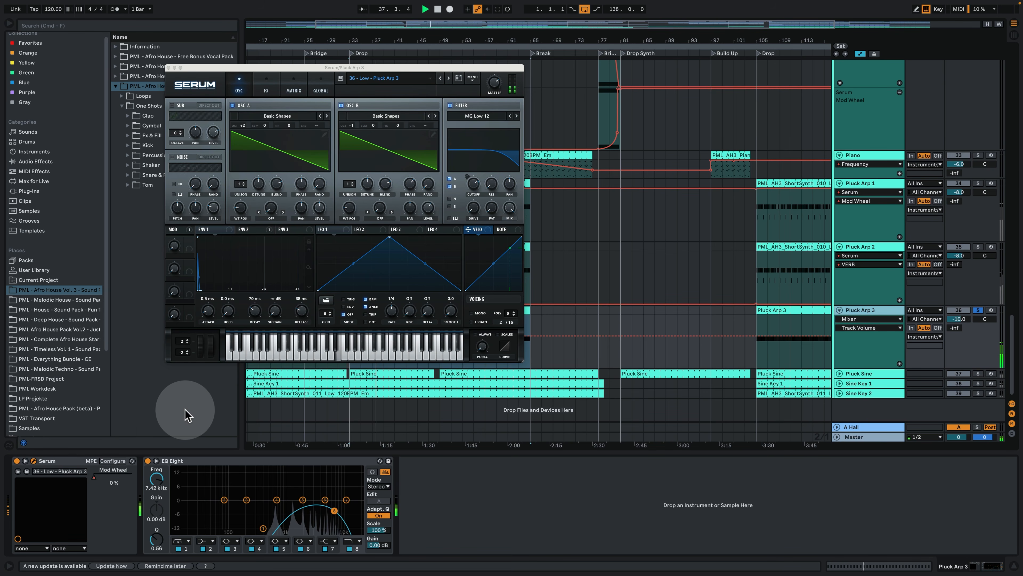
click(293, 90)
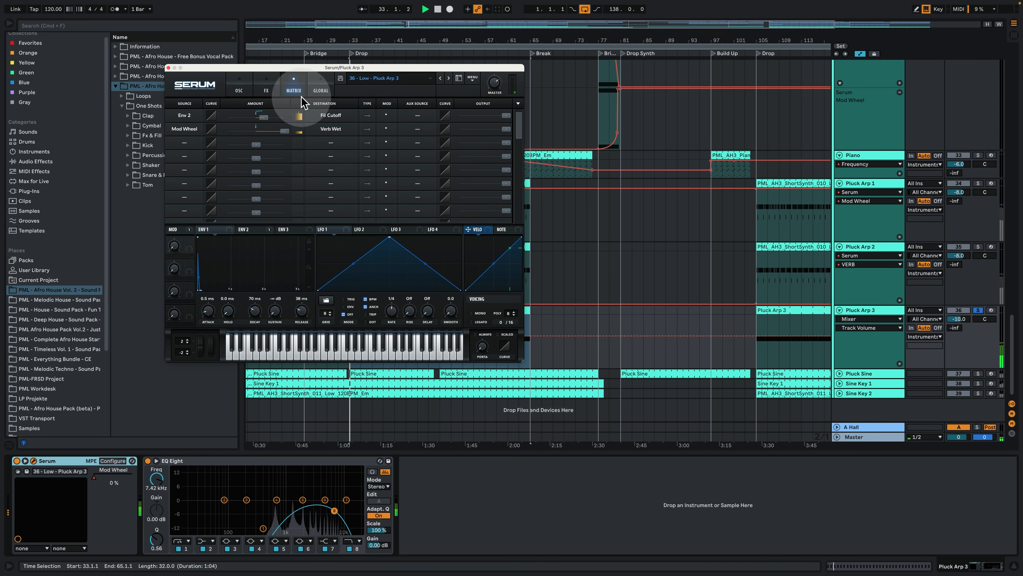
click(257, 229)
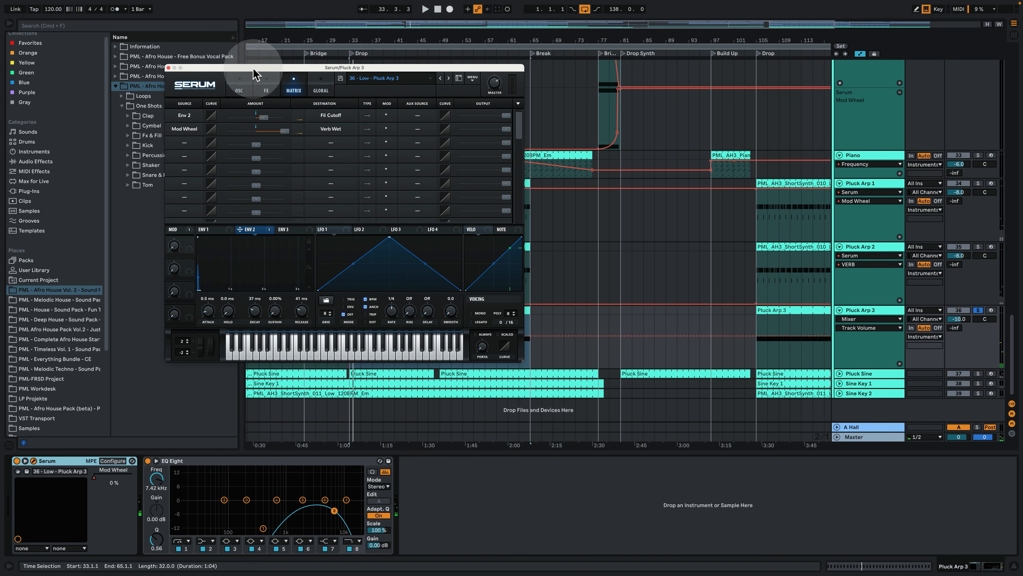
click(238, 84)
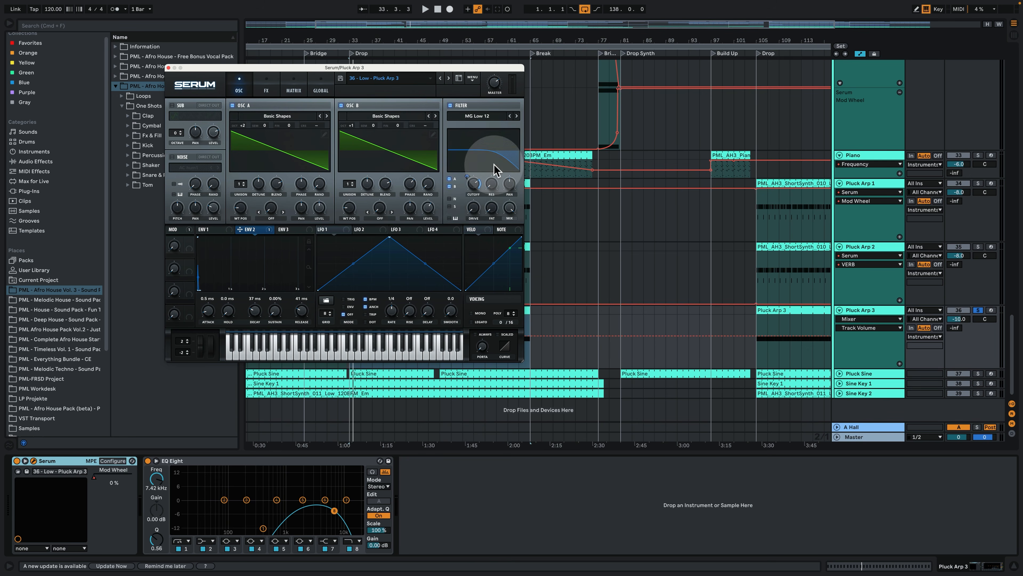
key(space)
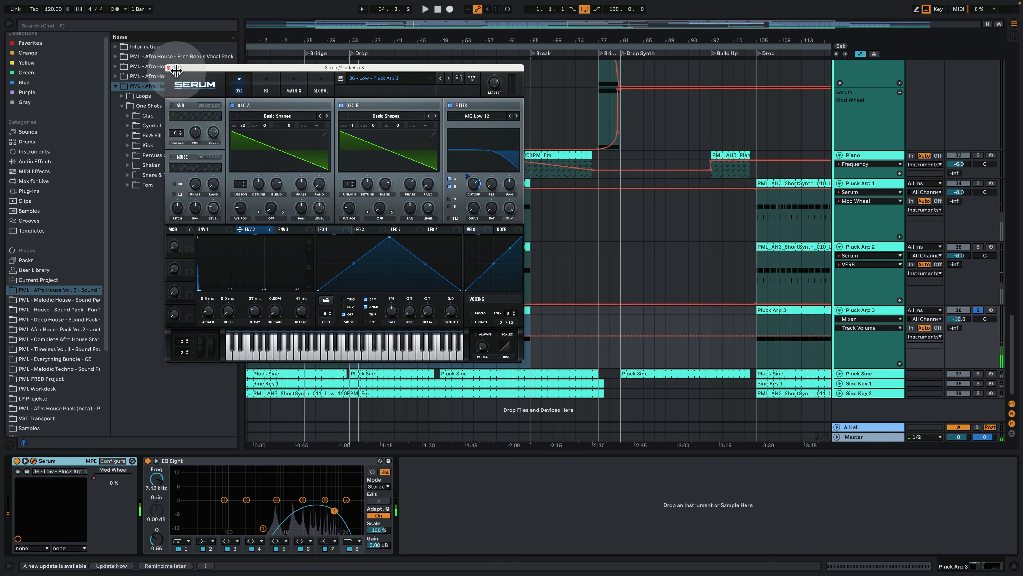
click(166, 67)
Step: Play the Instruments group and compare its sound with the Sidechain compressor bypassed and re-enabled
scroll(896, 360, up, 10)
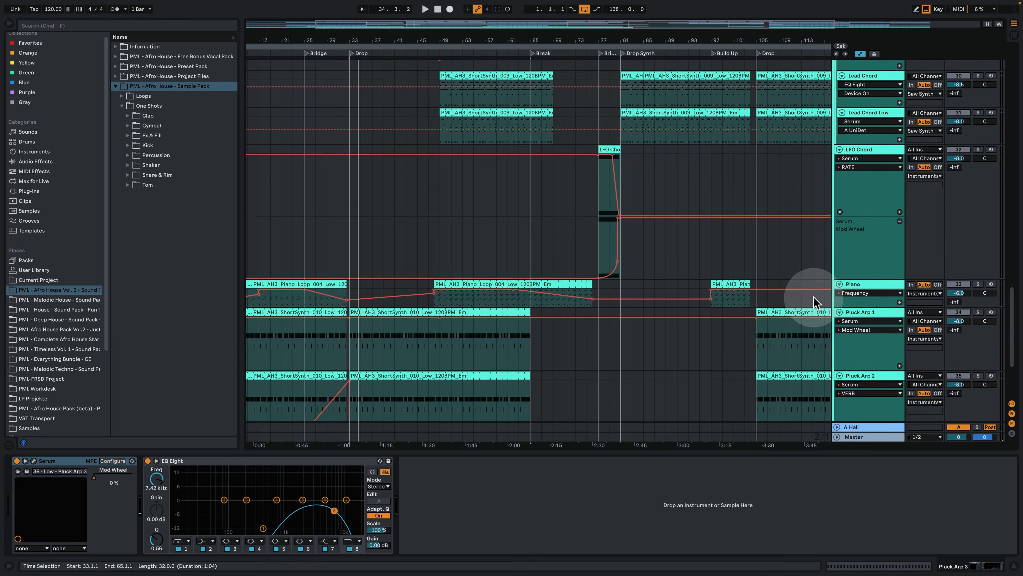
click(874, 234)
key(space)
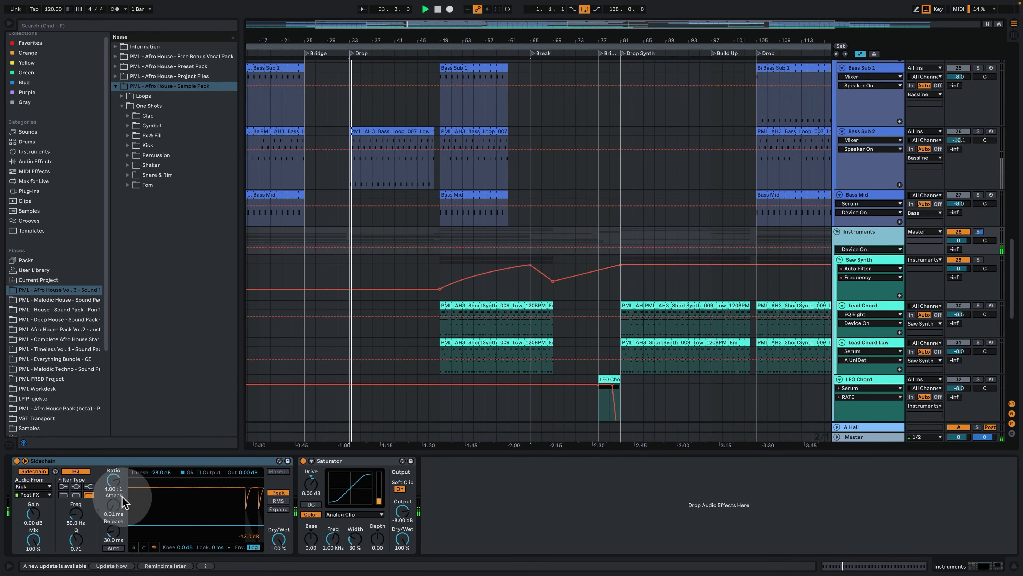
click(16, 461)
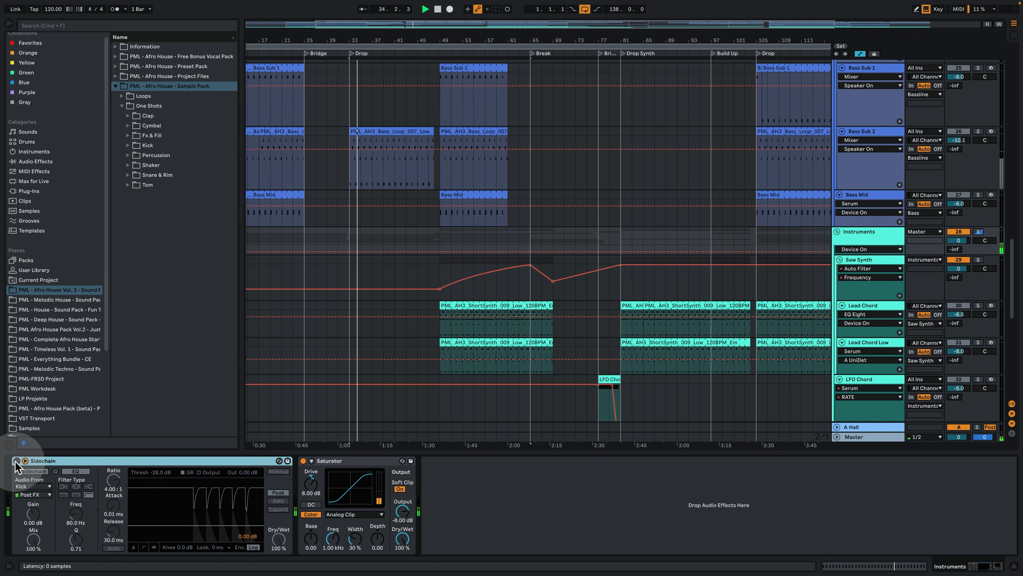
click(16, 461)
scroll(619, 339, down, 8)
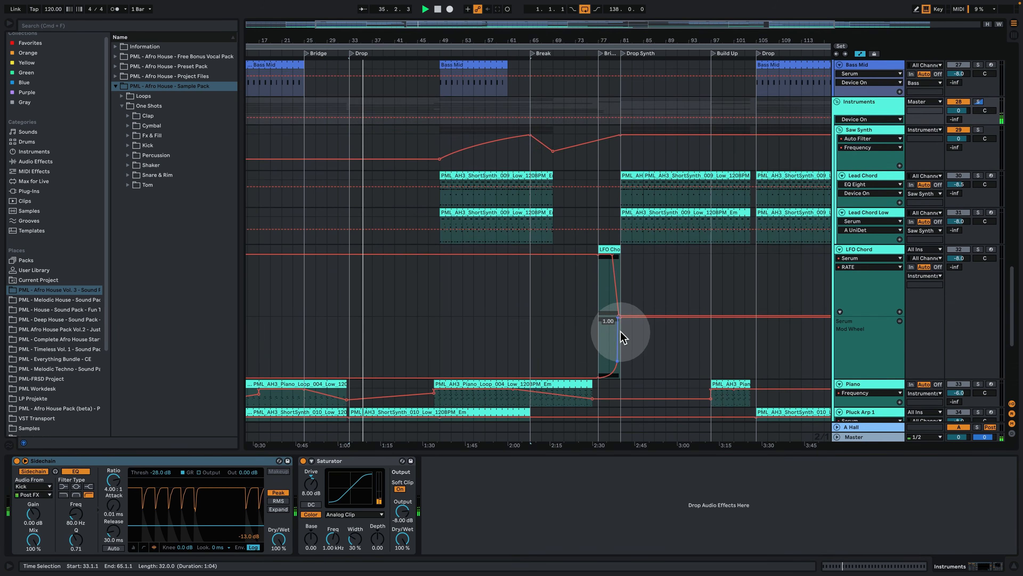
Step: Unfold and solo the Pluck Sine track, play its Drop clip, and add Pluck Arp 3 to the solo
scroll(645, 319, down, 5)
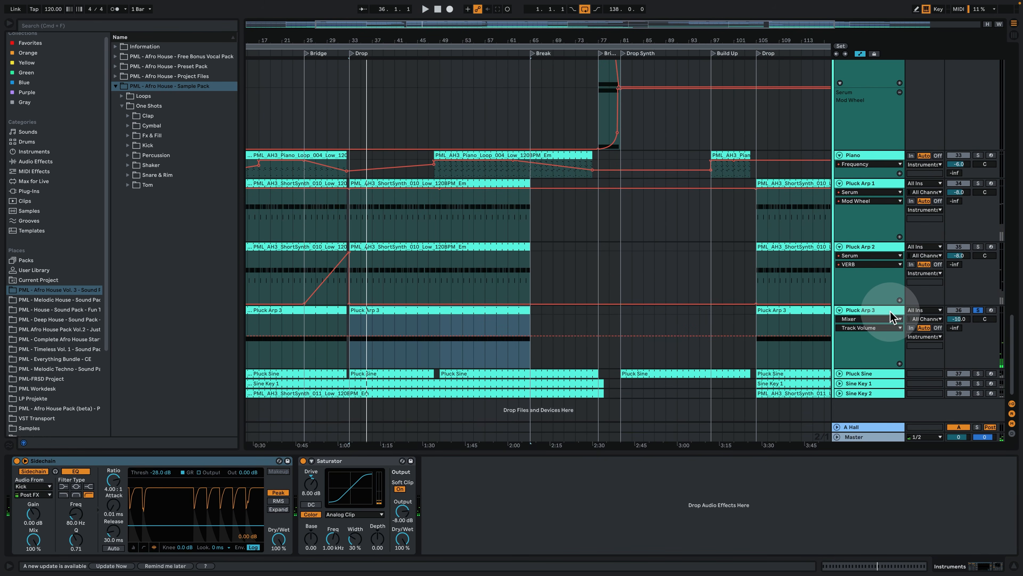
click(844, 363)
click(839, 373)
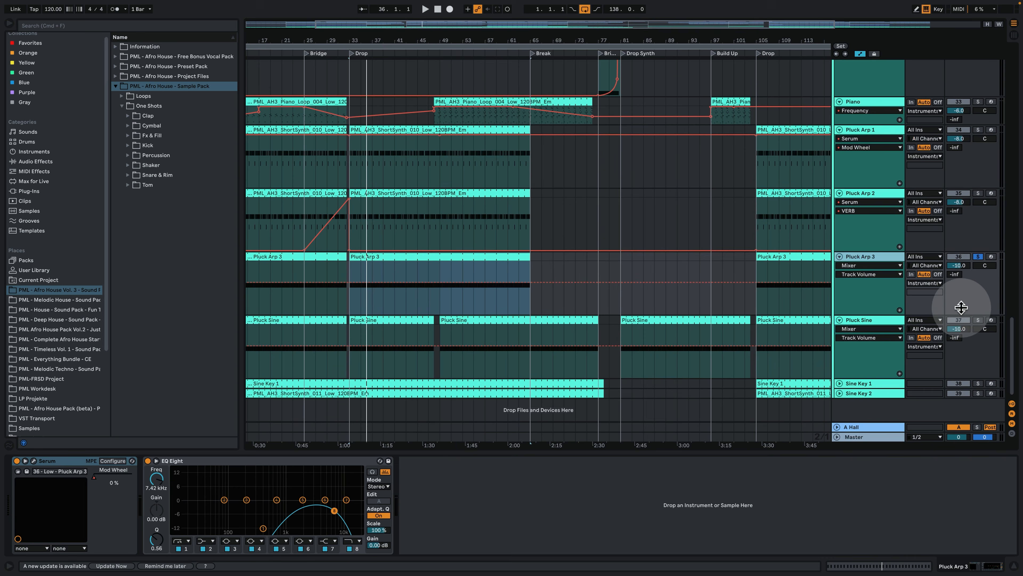
click(978, 320)
click(357, 320)
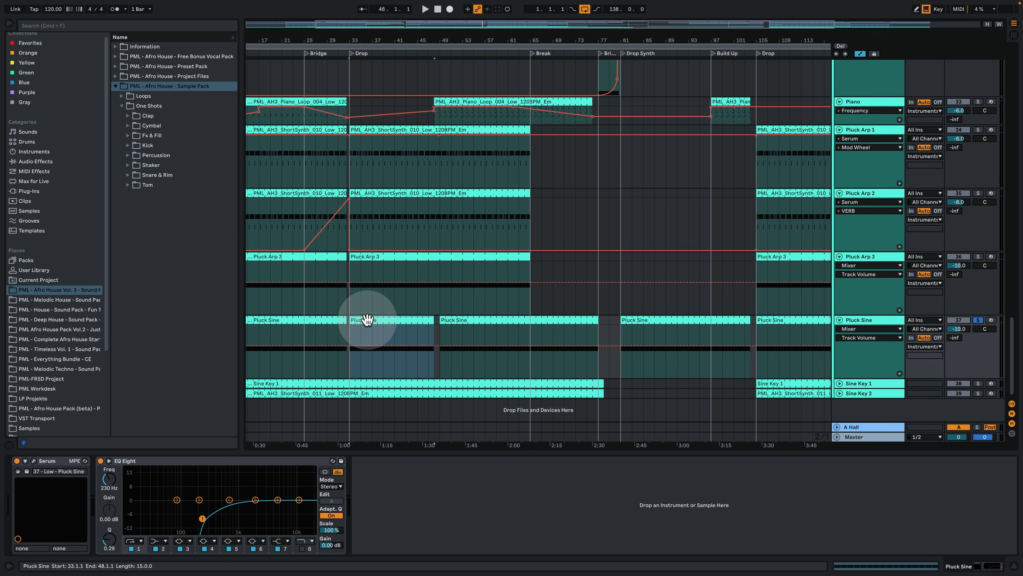
key(space)
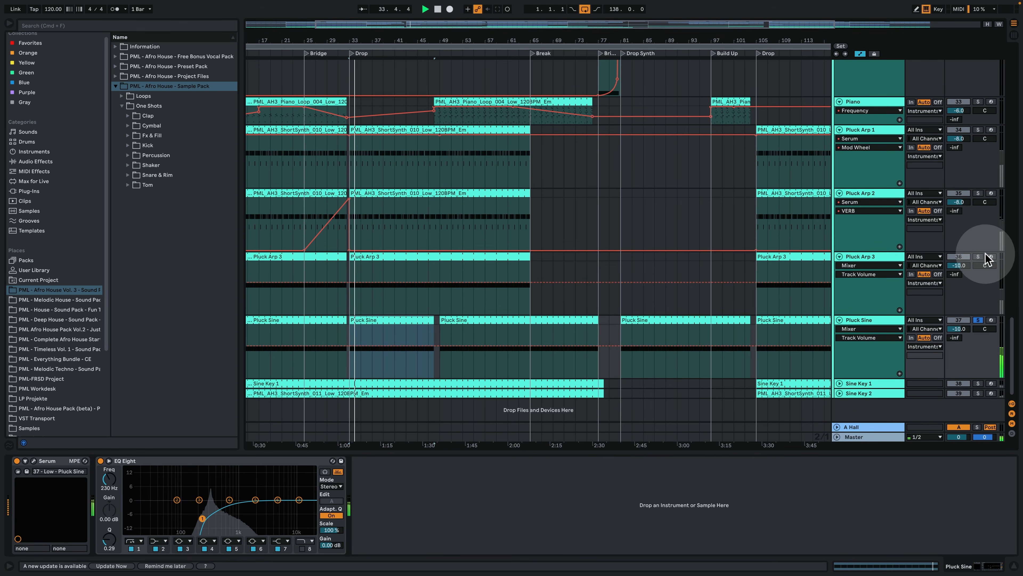
click(977, 256)
key(space)
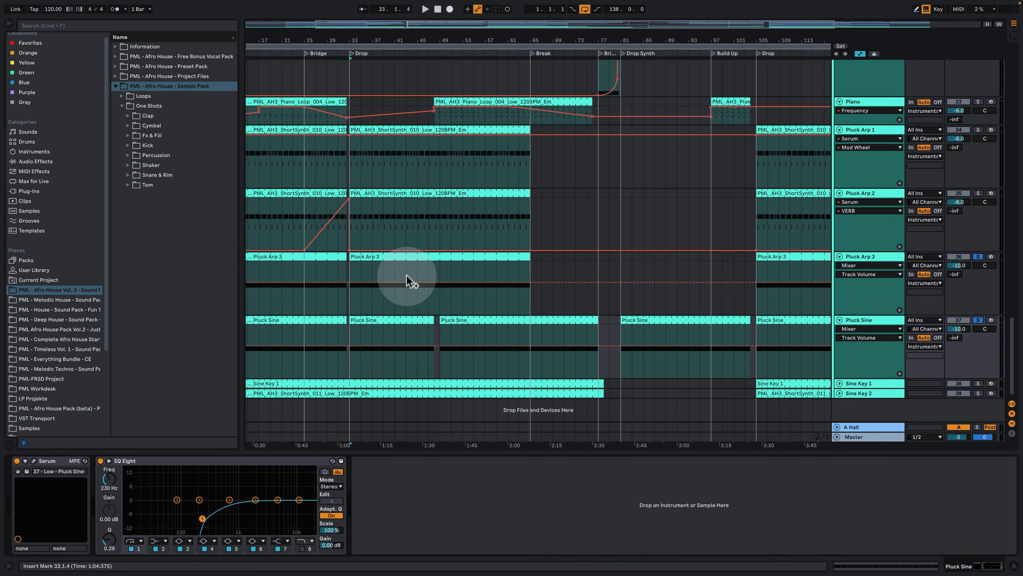
Step: Open Pluck Sine's Drop clip, examine its notes and velocities during playback, and return to its devices
double_click(411, 320)
key(space)
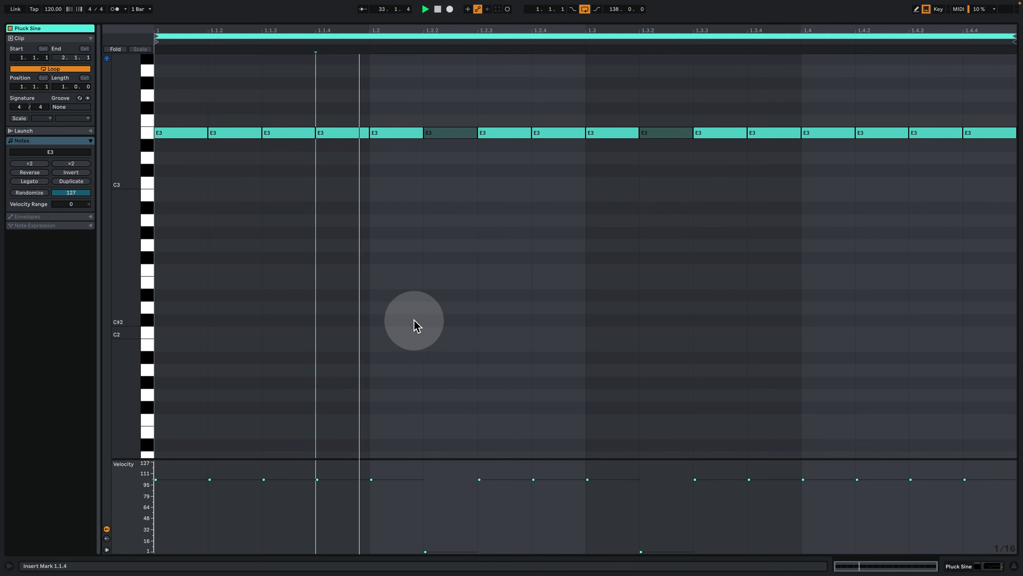
click(981, 568)
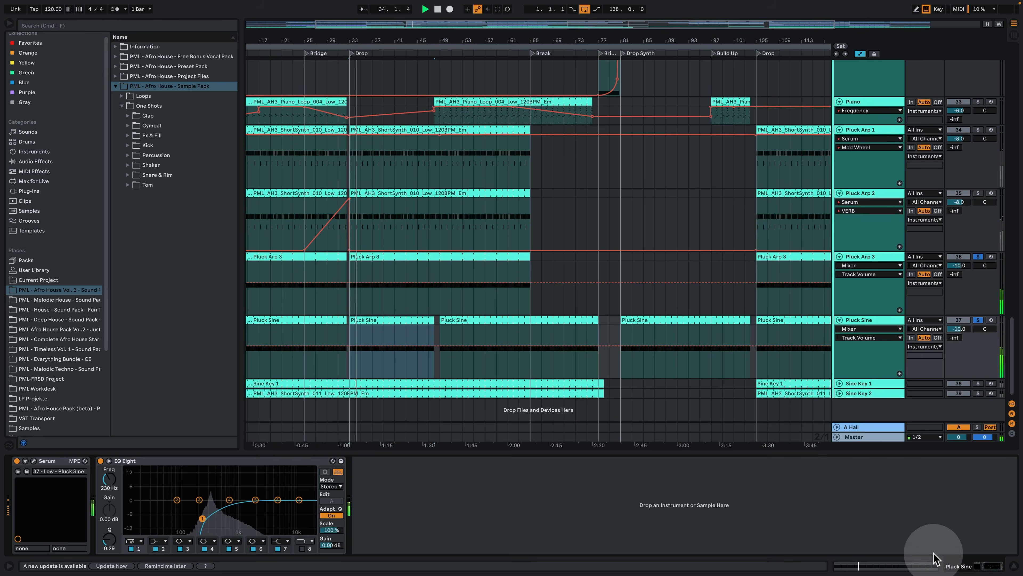
Step: Examine Pluck Sine's Serum oscillator, effects and modulation matrix while playing the track, and close the Serum window
key(space)
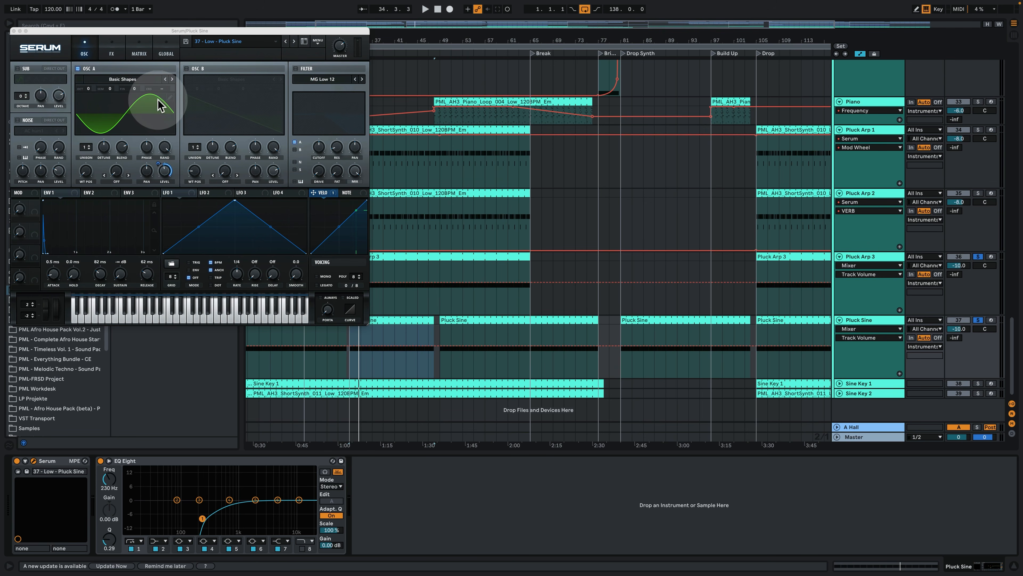
key(space)
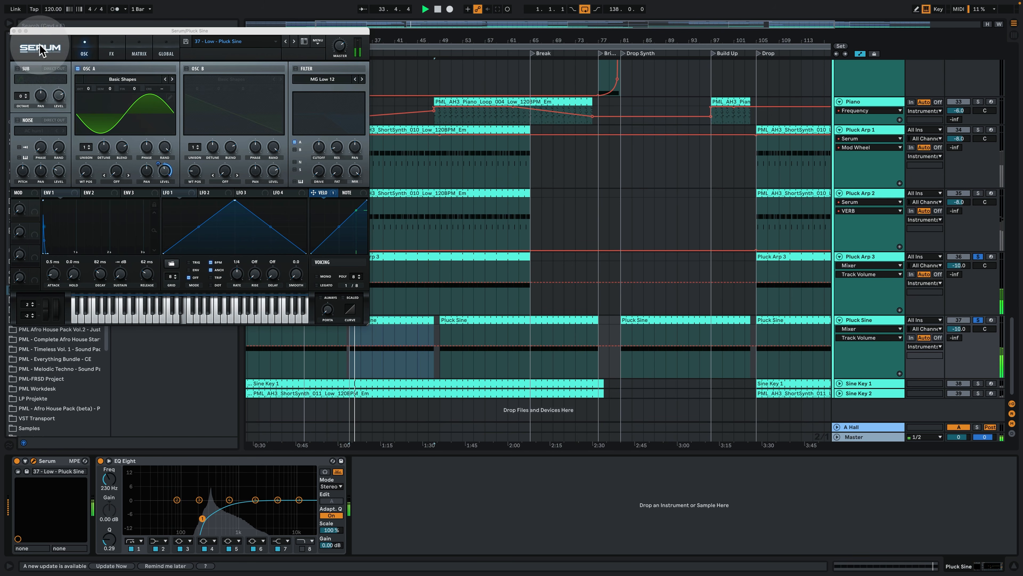
click(111, 52)
click(138, 52)
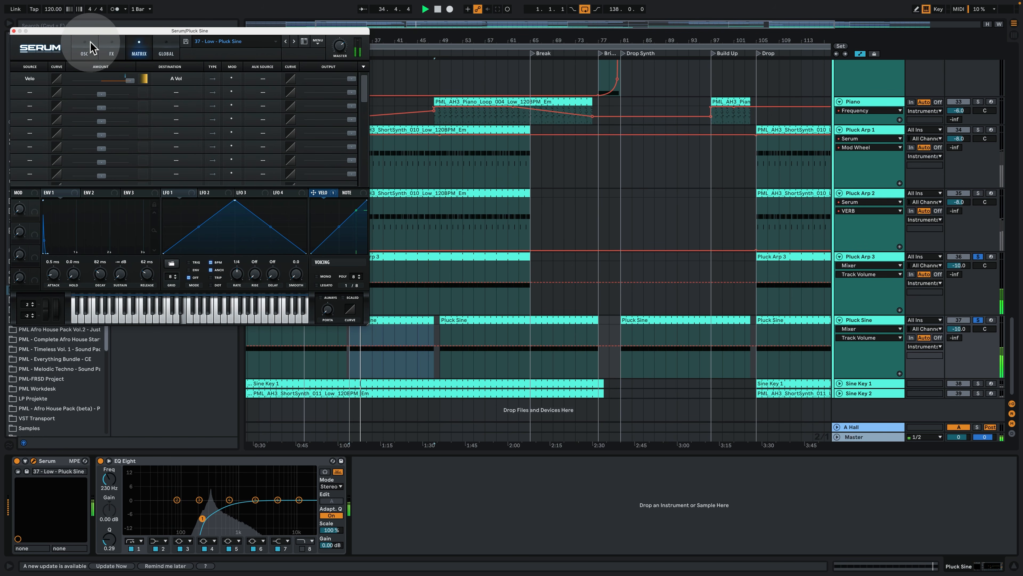
click(86, 48)
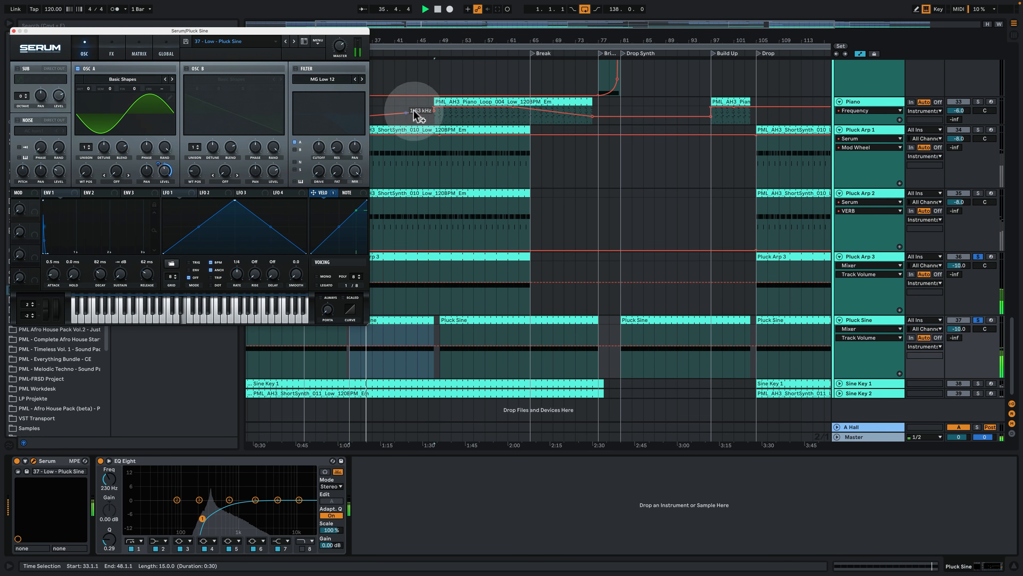
click(14, 31)
key(space)
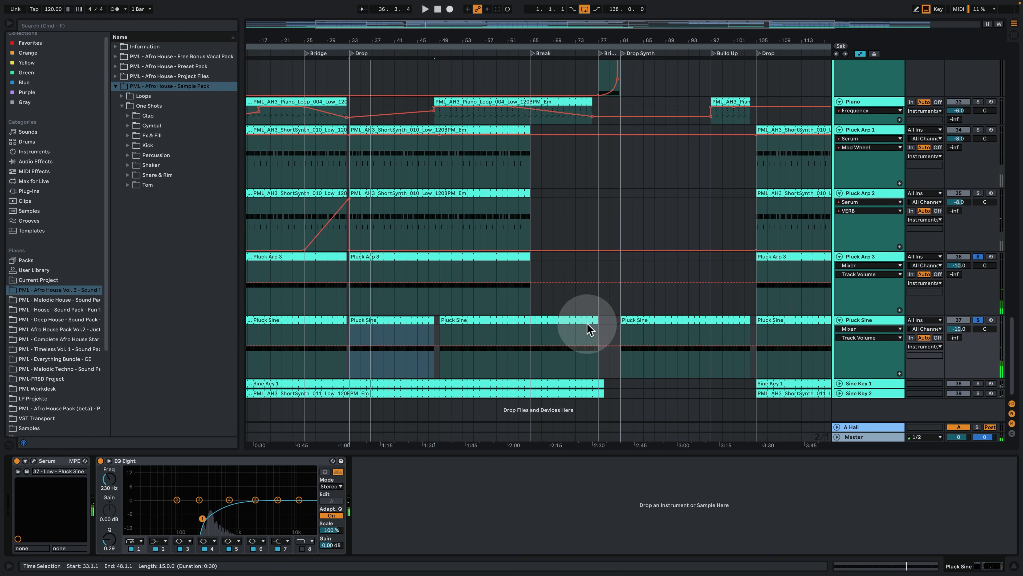
Step: Unfold and solo Sine Key 1, play its Drop clip, examine the clip's note and velocity, and return to its devices
scroll(831, 391, down, 2)
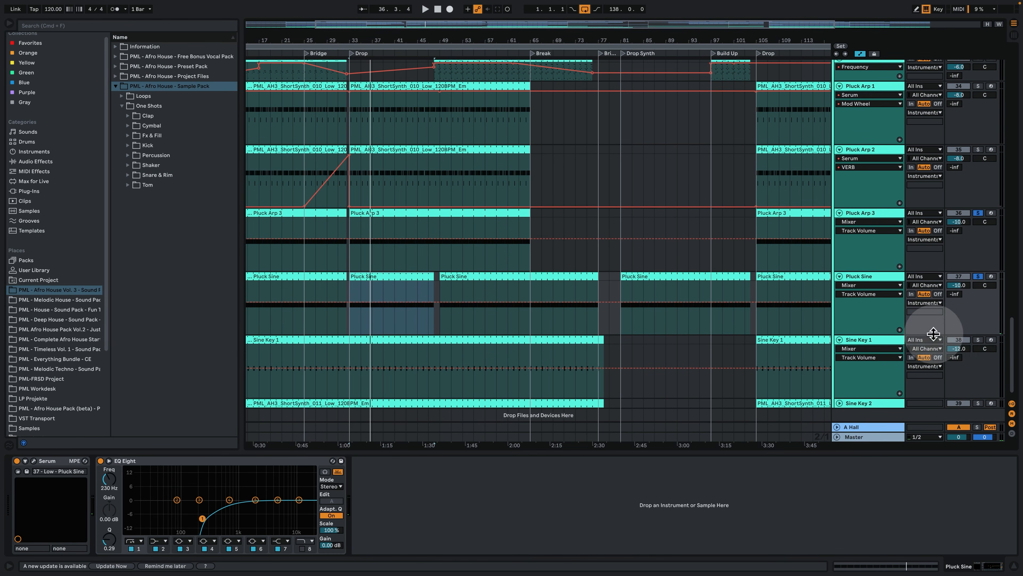
click(901, 341)
key(space)
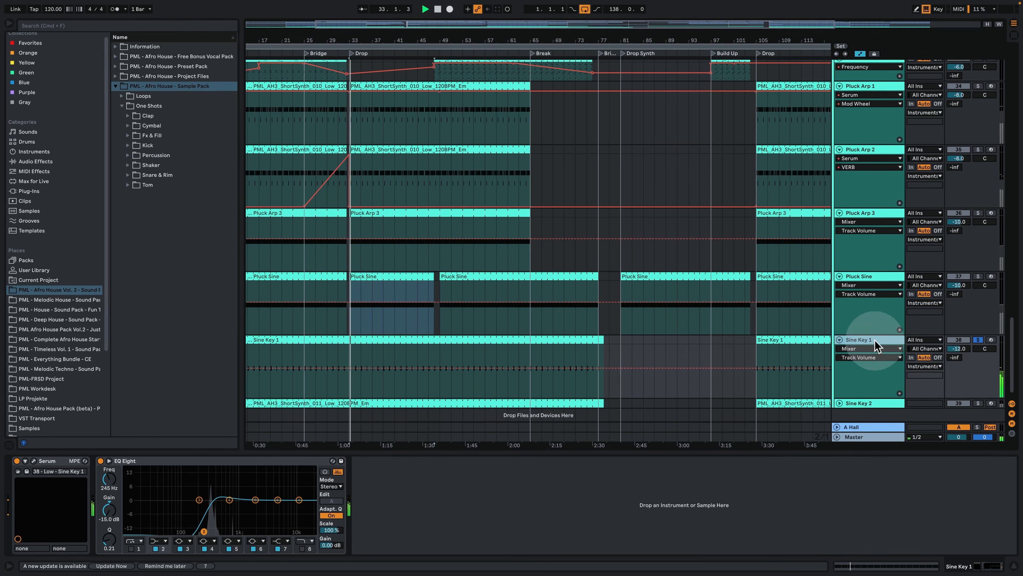
double_click(370, 342)
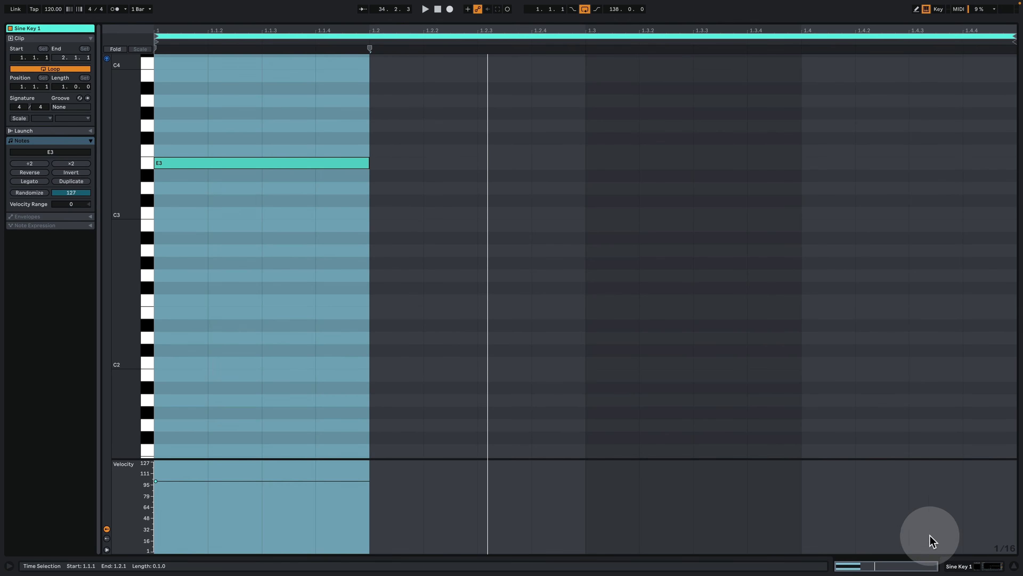
click(289, 209)
key(space)
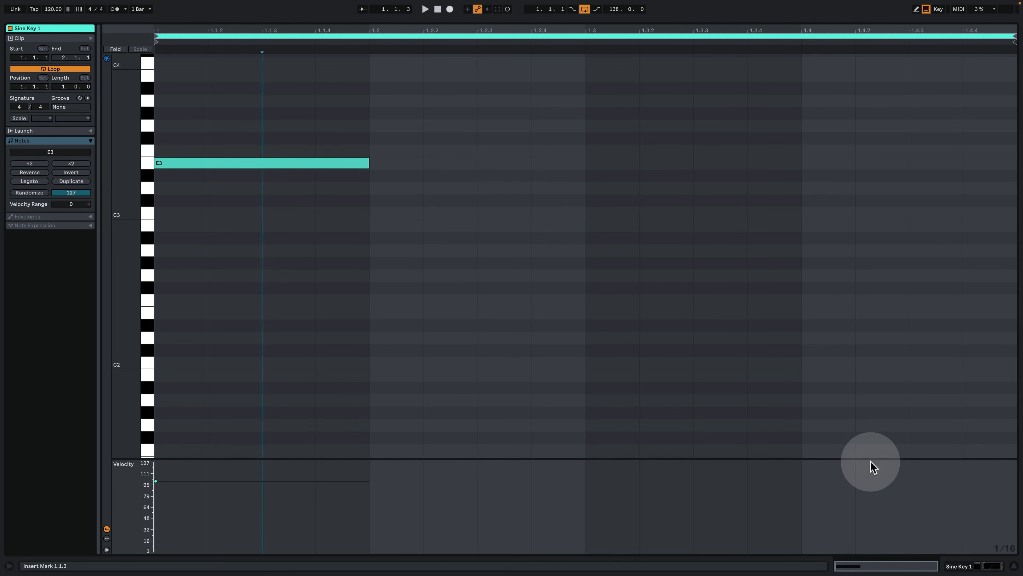
click(958, 566)
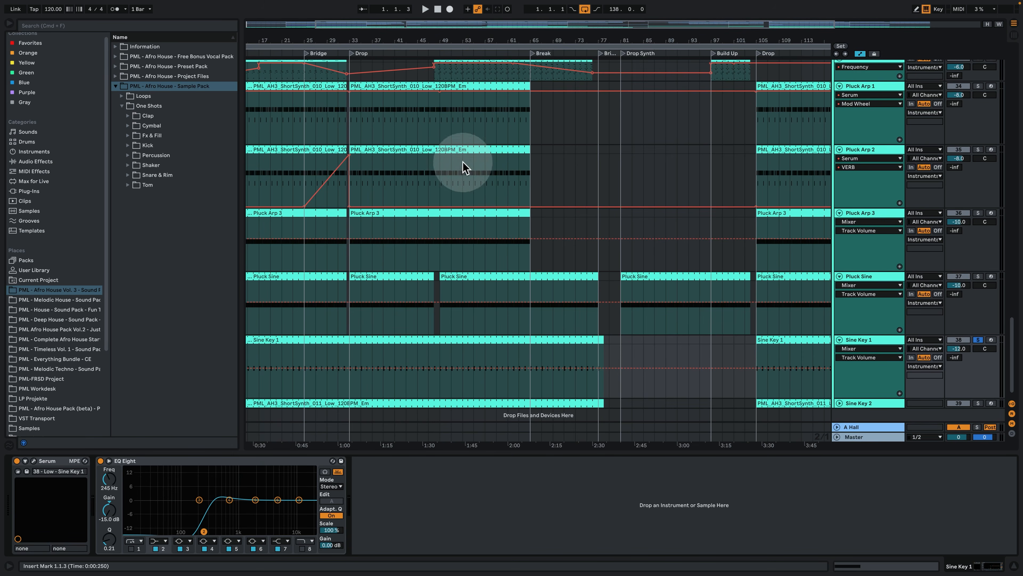
Step: Remove the solo from Sine Key 1 and play the full mix from the start of the Drop at bar 33
drag(366, 35, 461, 57)
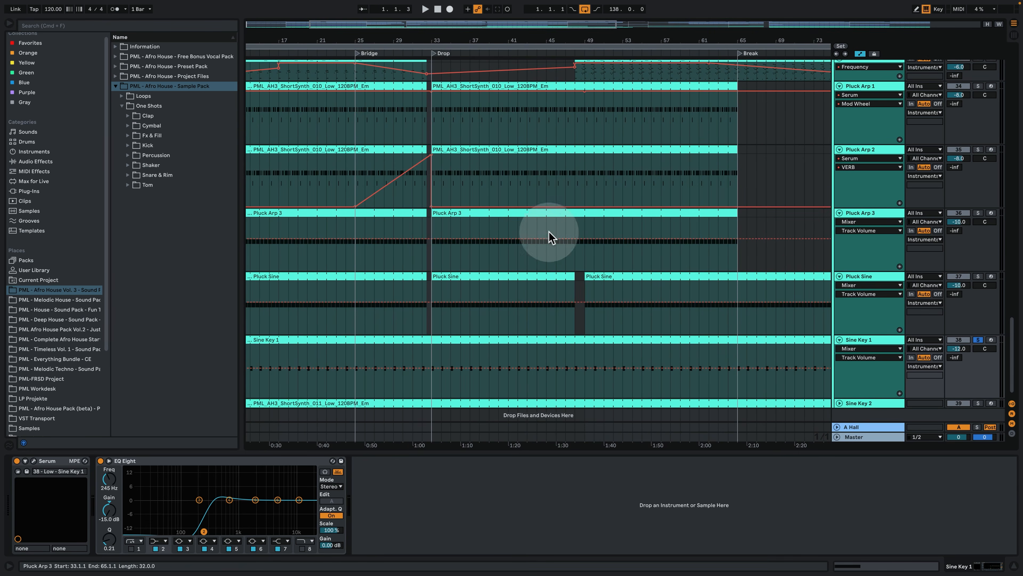
scroll(559, 299, up, 10)
scroll(560, 309, down, 10)
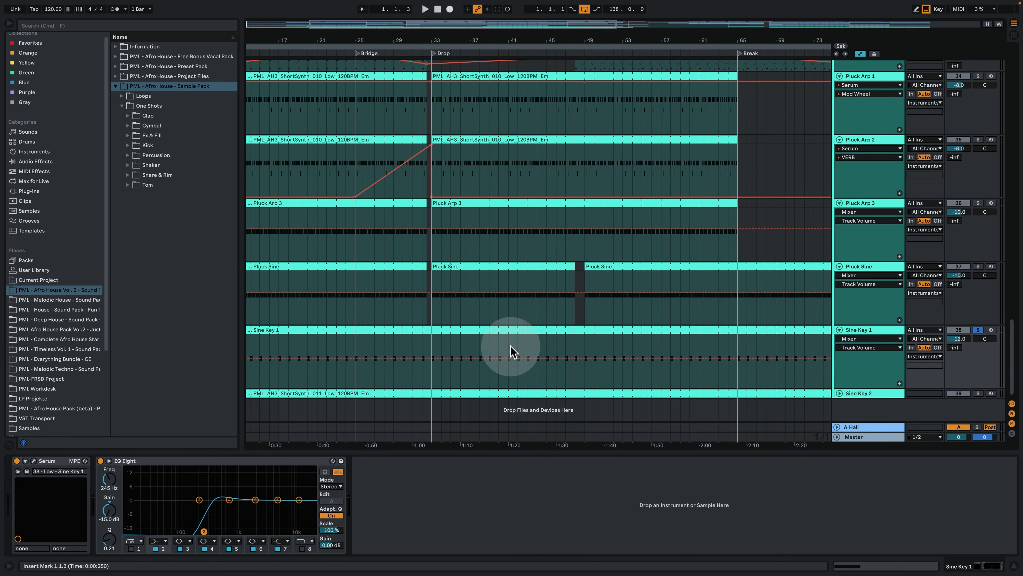
click(431, 350)
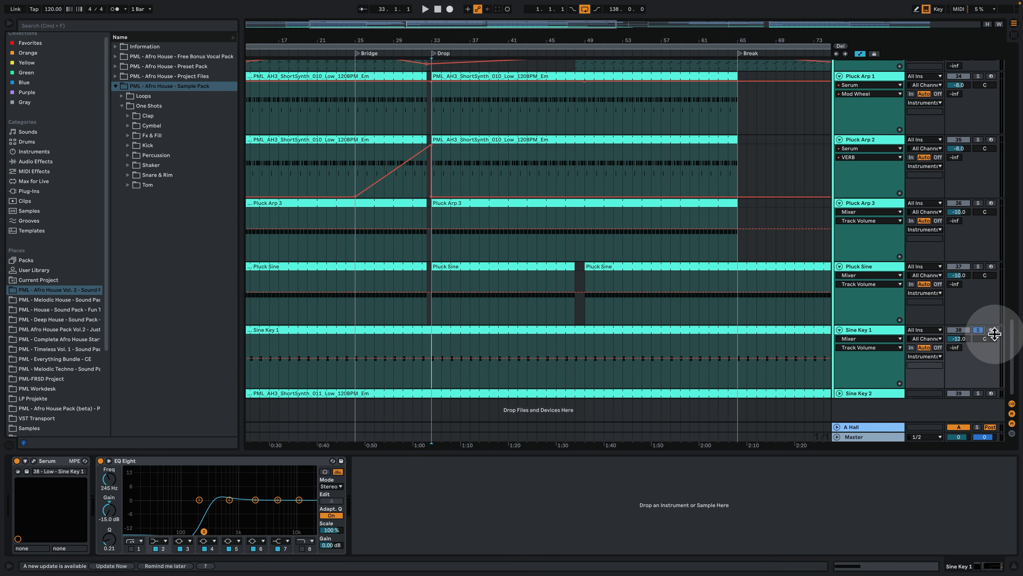
click(979, 329)
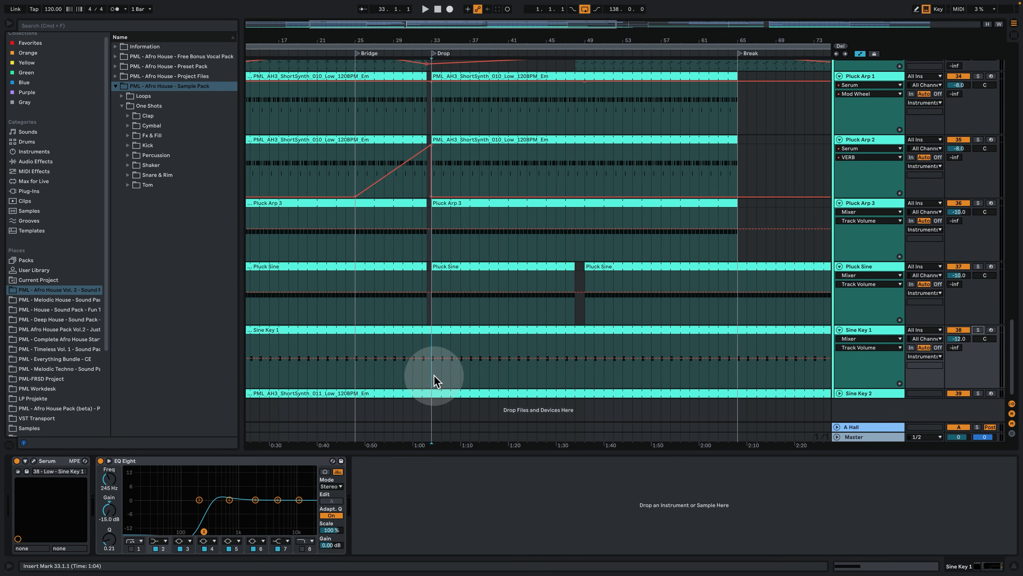
key(space)
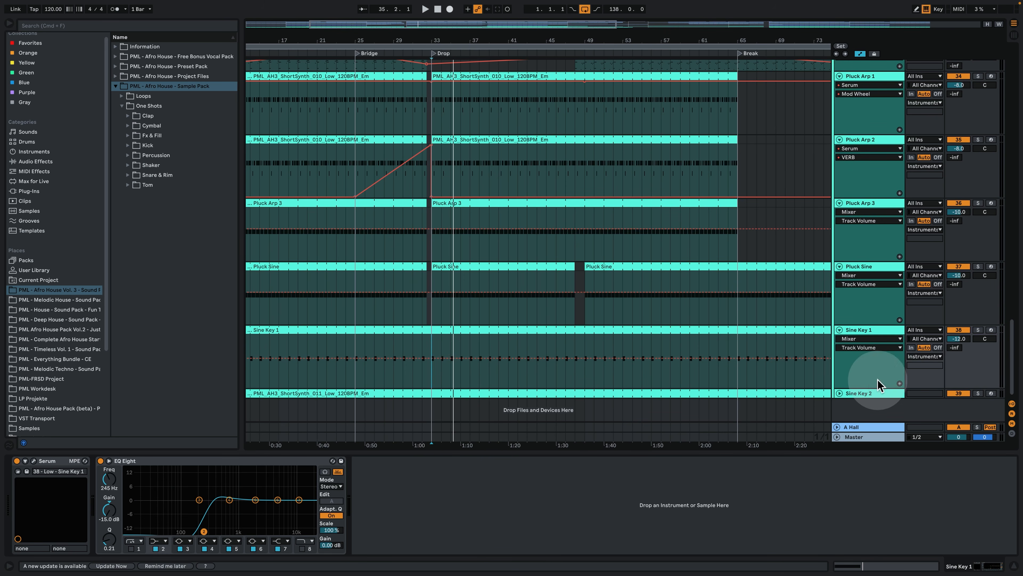
Step: Unfold and solo Sine Key 2, examine its clip's notes during playback from the Drop, and return to its devices
click(840, 393)
scroll(726, 361, down, 2)
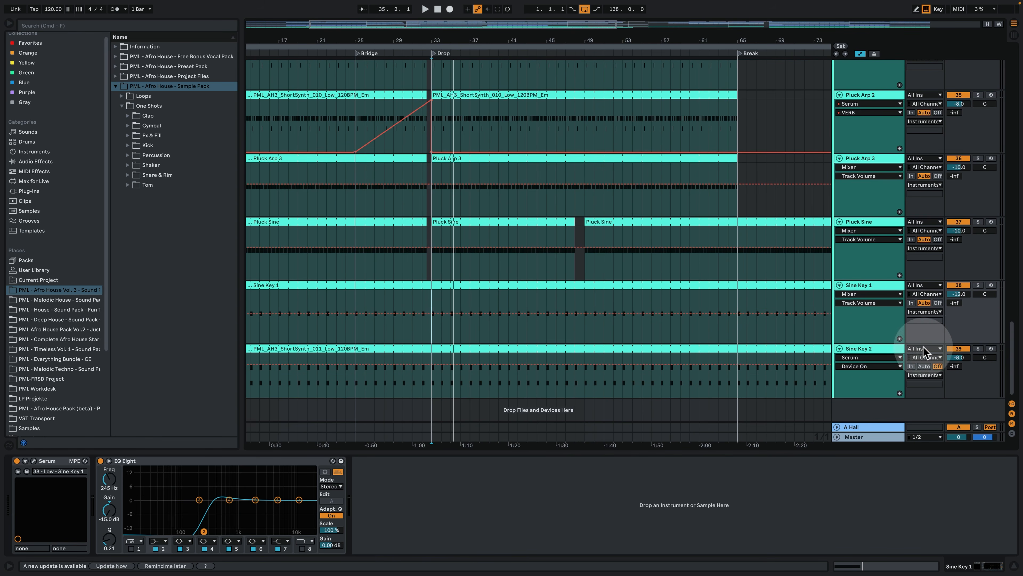
click(979, 349)
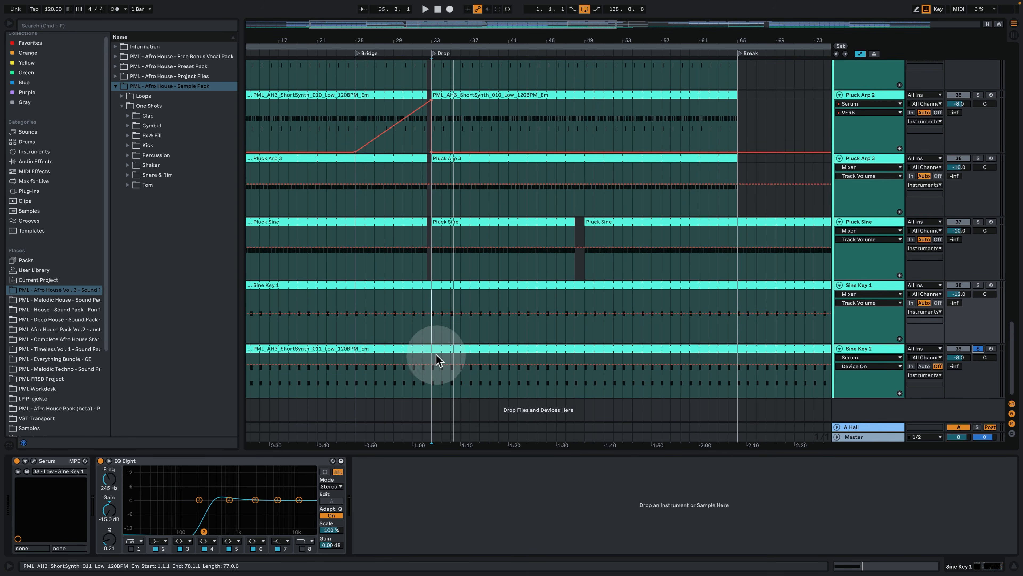
click(432, 385)
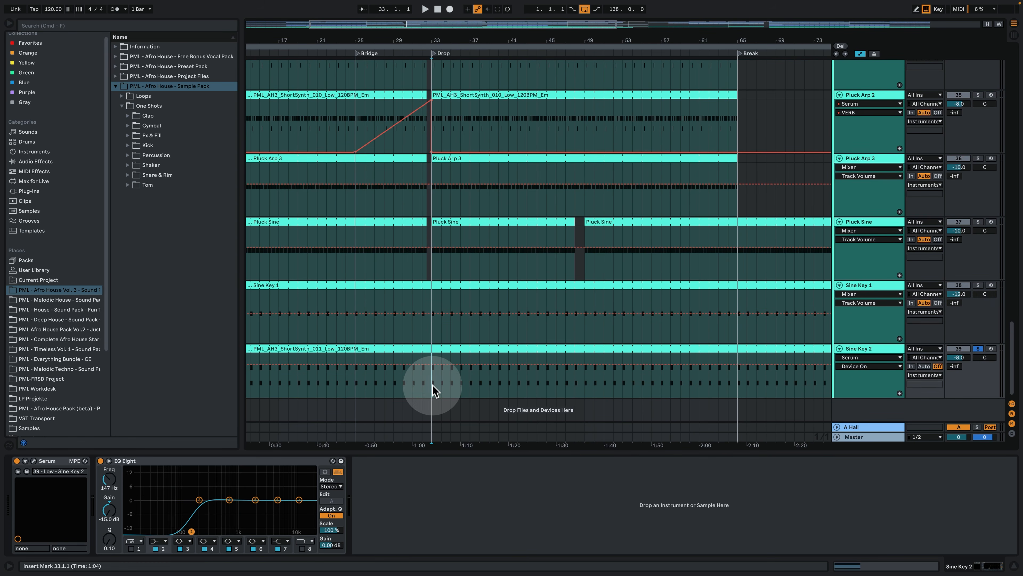
double_click(445, 349)
drag(450, 358, 217, 59)
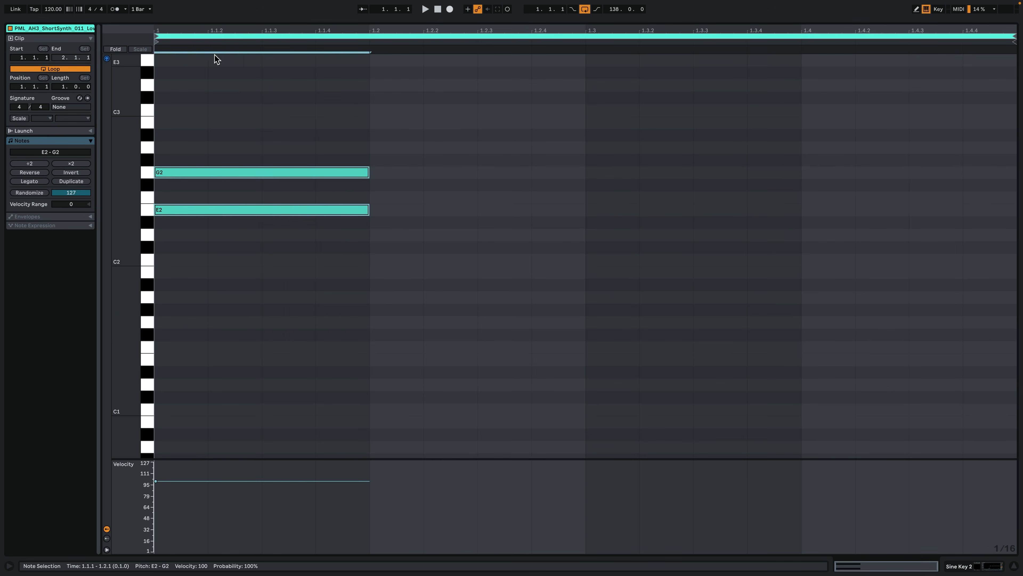
key(space)
click(959, 566)
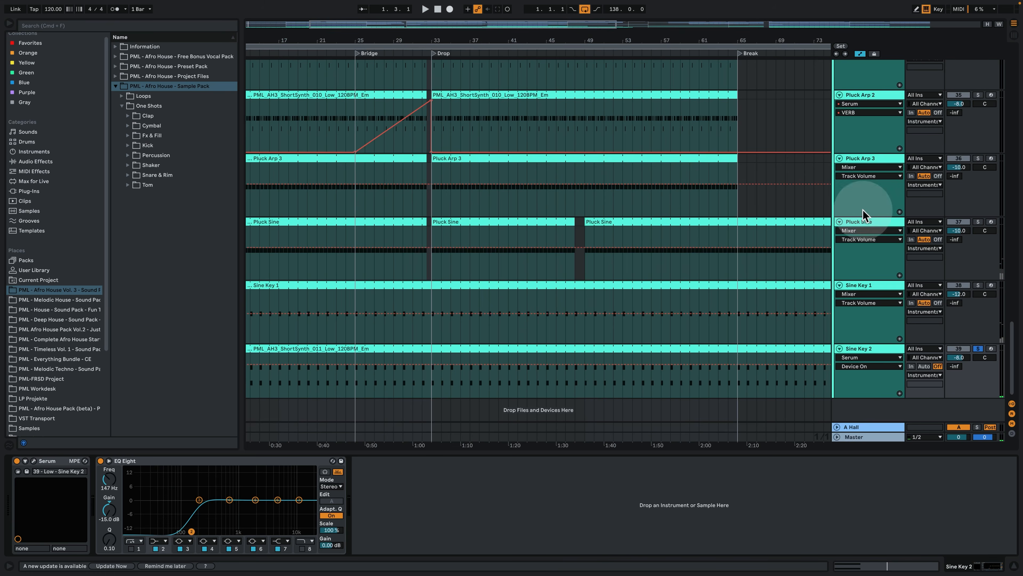
Step: Play Sine Key 1 and 2 soloed together, examine Sine Key 2's Serum oscillator and envelopes, and clear the solos
key(space)
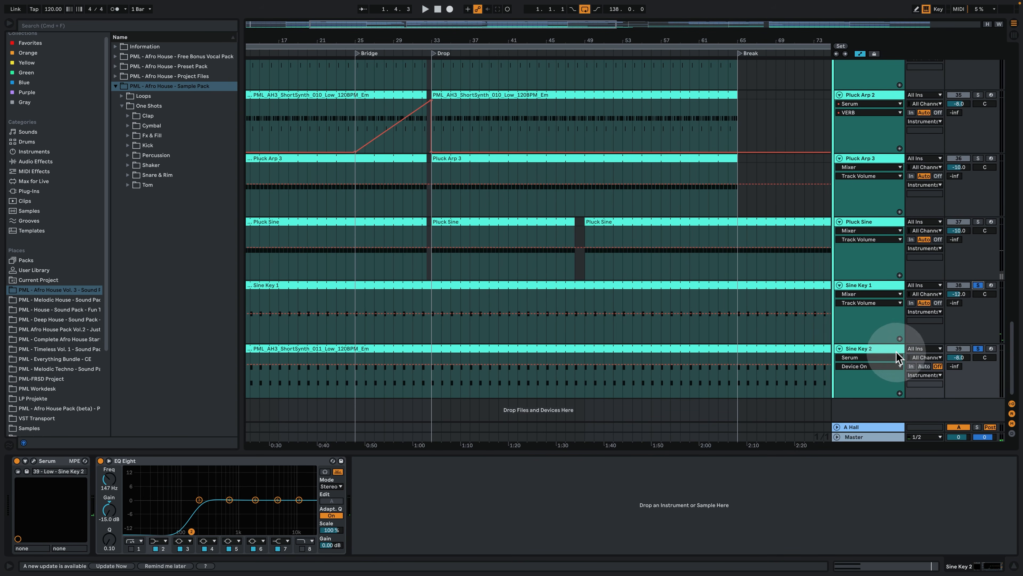
click(34, 461)
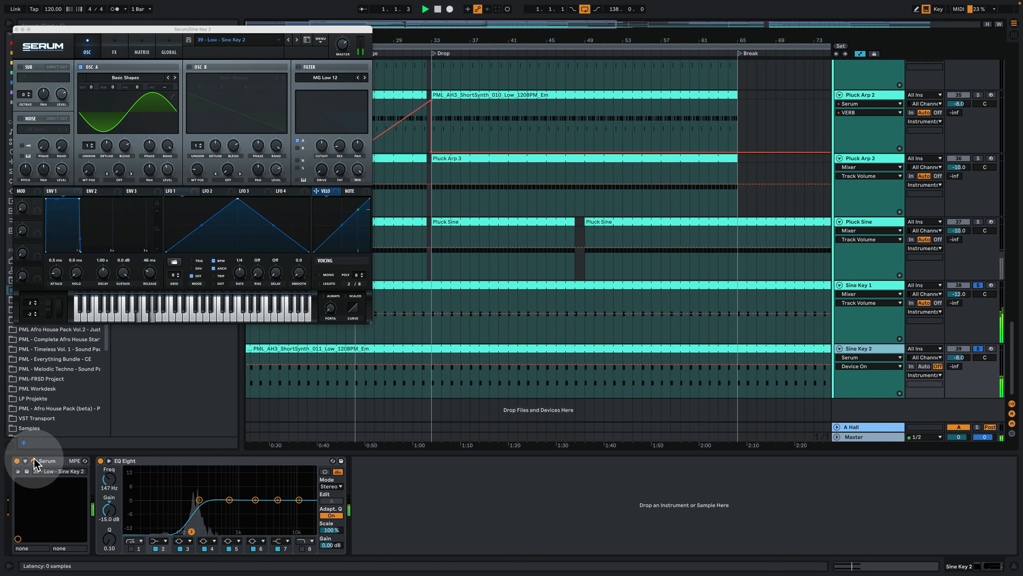
click(16, 29)
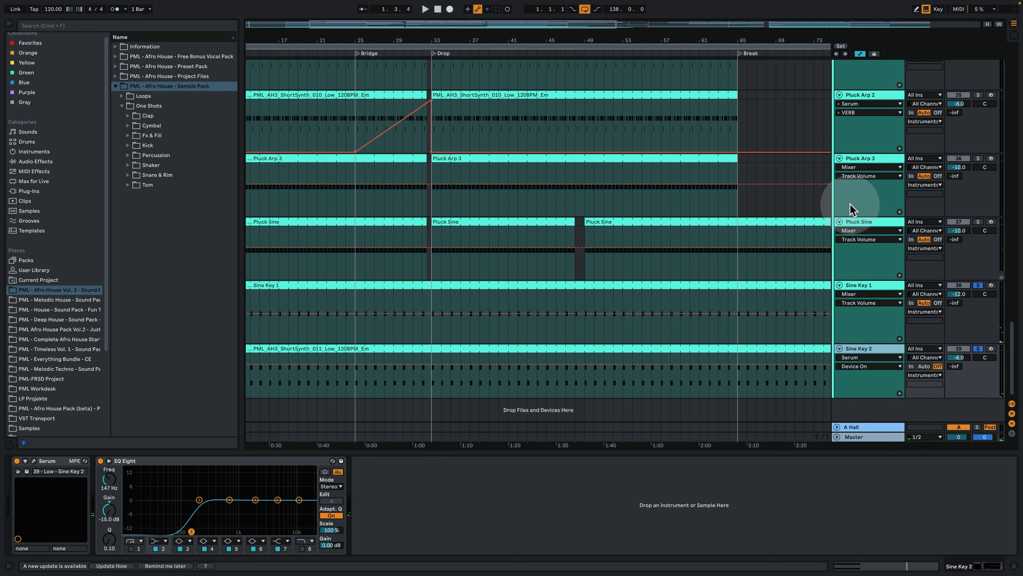
click(978, 284)
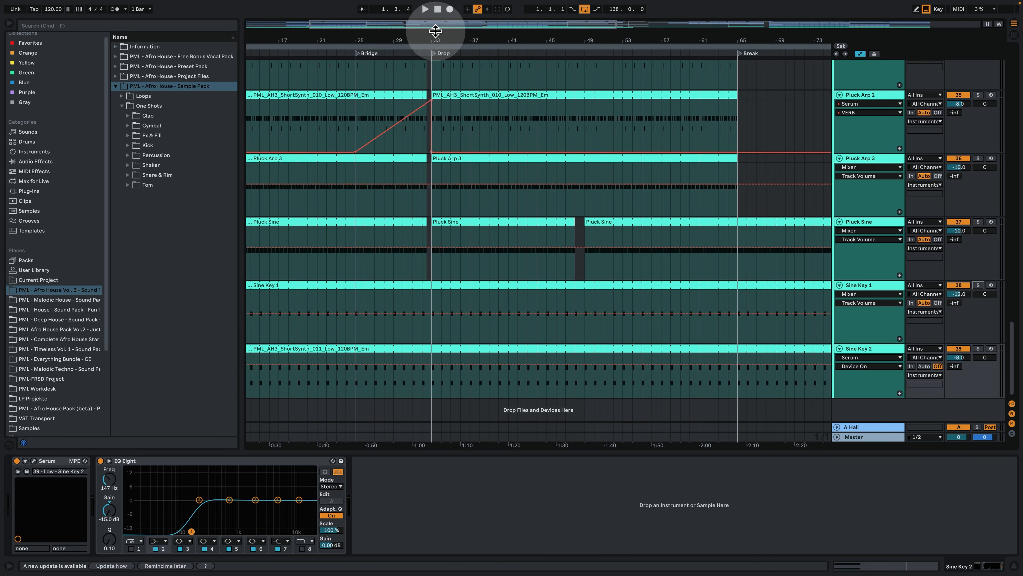
Step: Play the full mix from the Drop, hide the device view, and select the tracks from Pluck Arp 1 through Sine Key 2
drag(439, 39, 439, 57)
click(429, 201)
key(space)
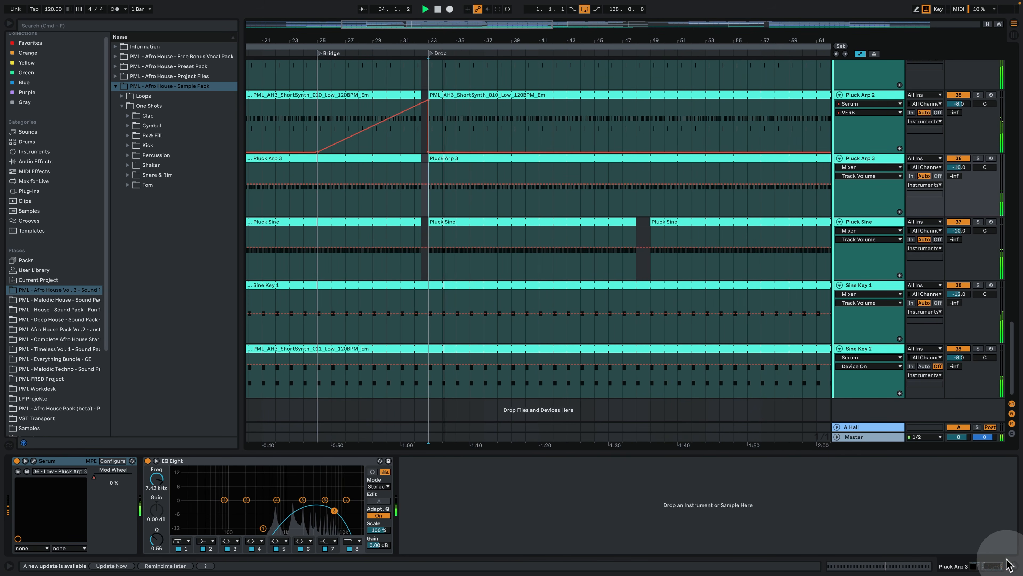
click(1012, 565)
drag(532, 39, 404, 17)
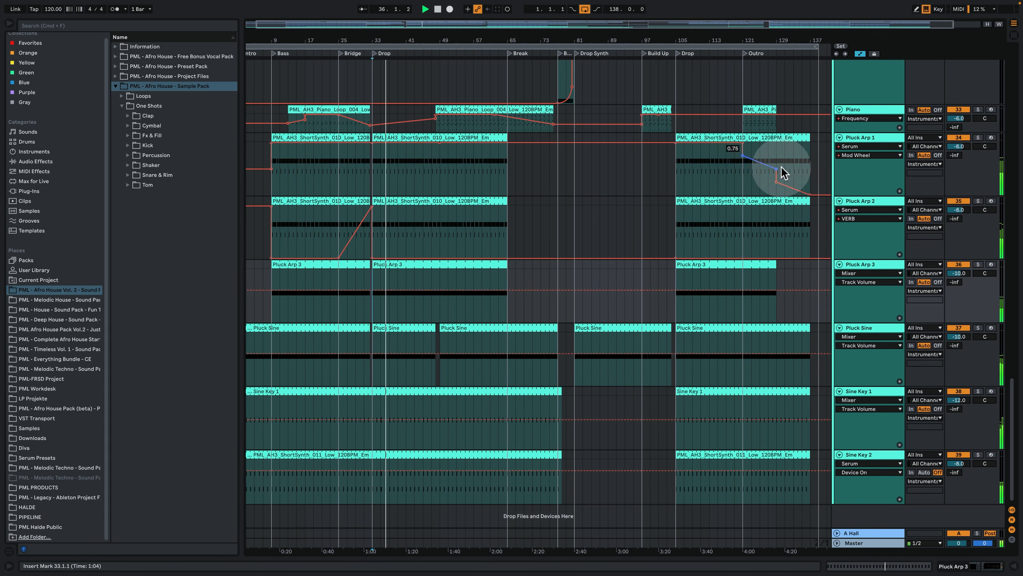
click(878, 140)
click(872, 460)
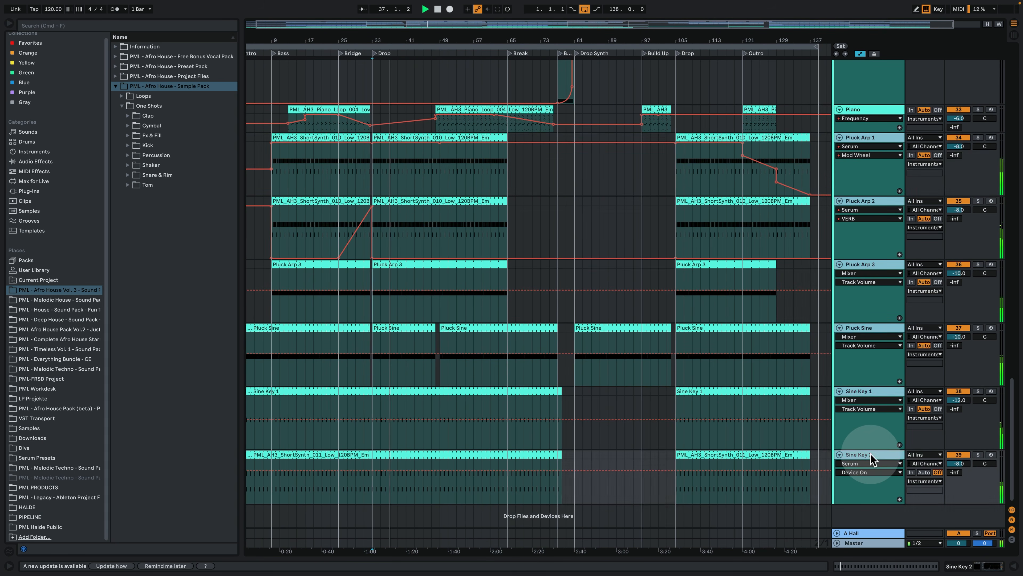
Step: Optimize the arrangement's track heights and hide the automation, showing the whole song from Intro to Outro
click(988, 24)
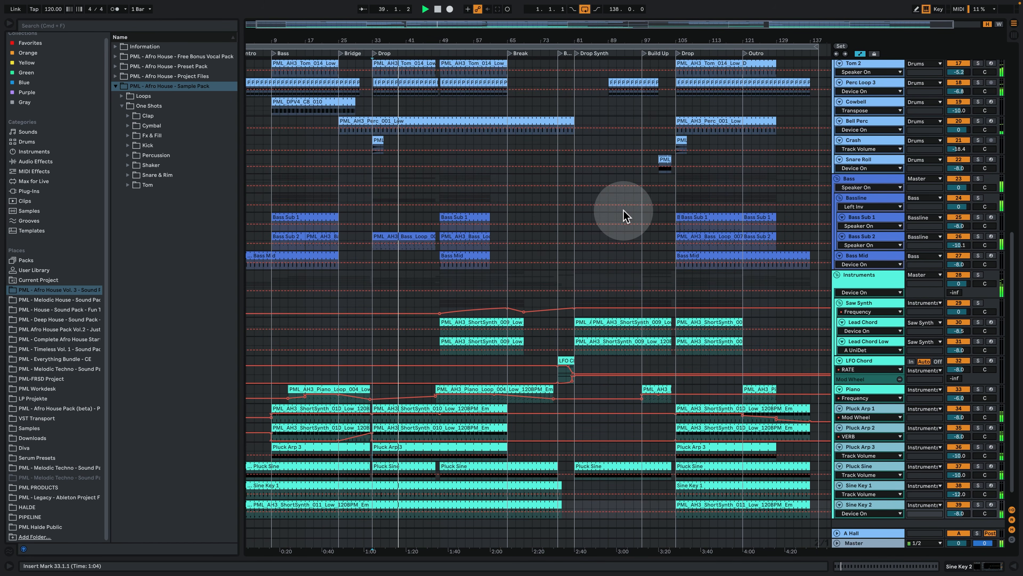
click(860, 55)
click(550, 133)
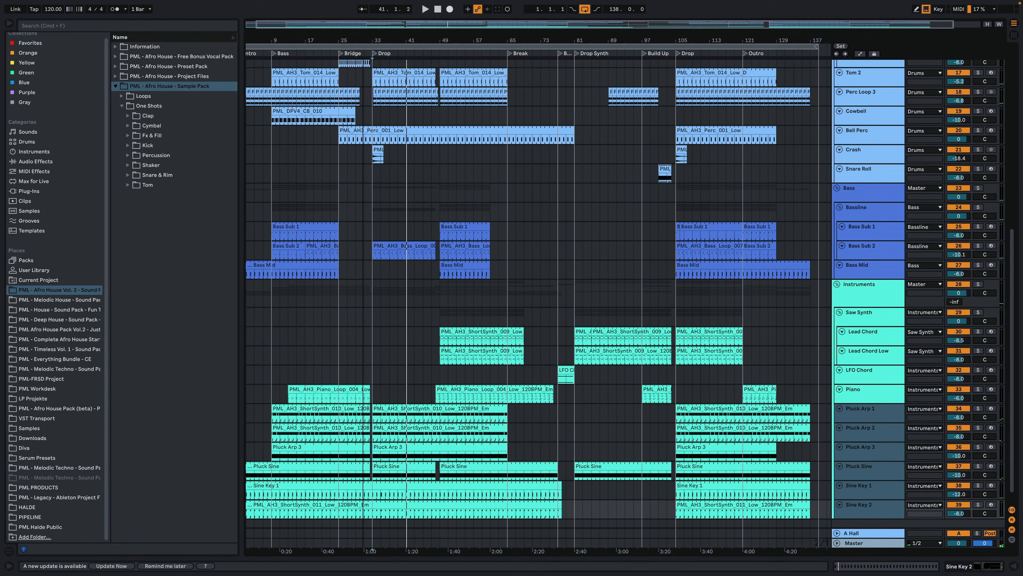
drag(363, 40, 370, 38)
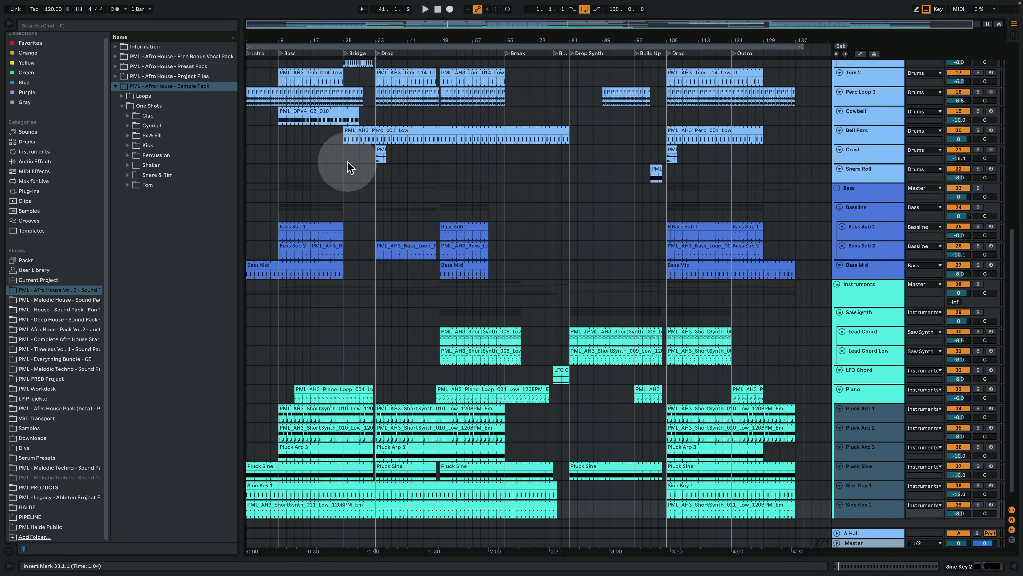
scroll(463, 340, down, 1)
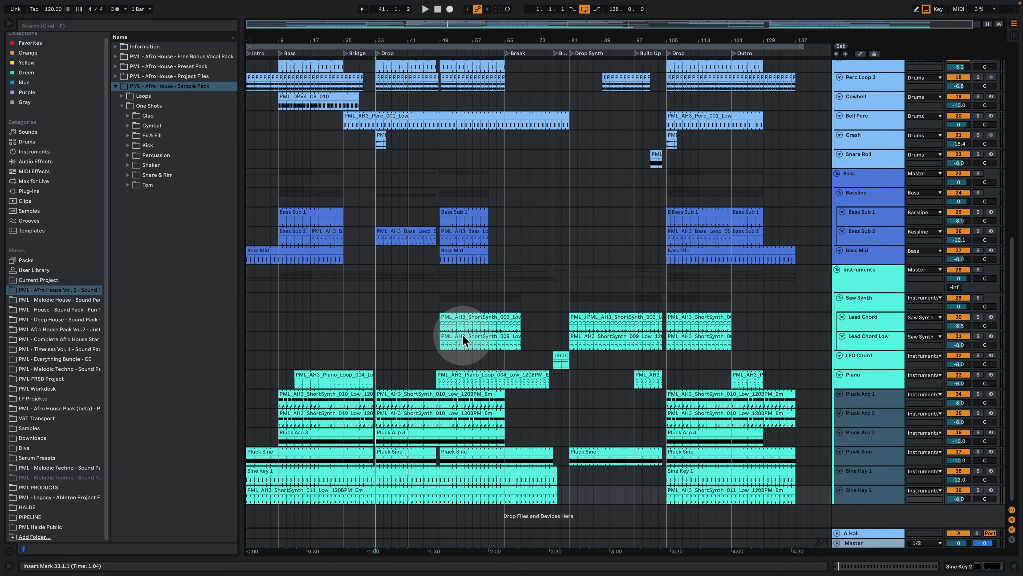
scroll(490, 335, up, 5)
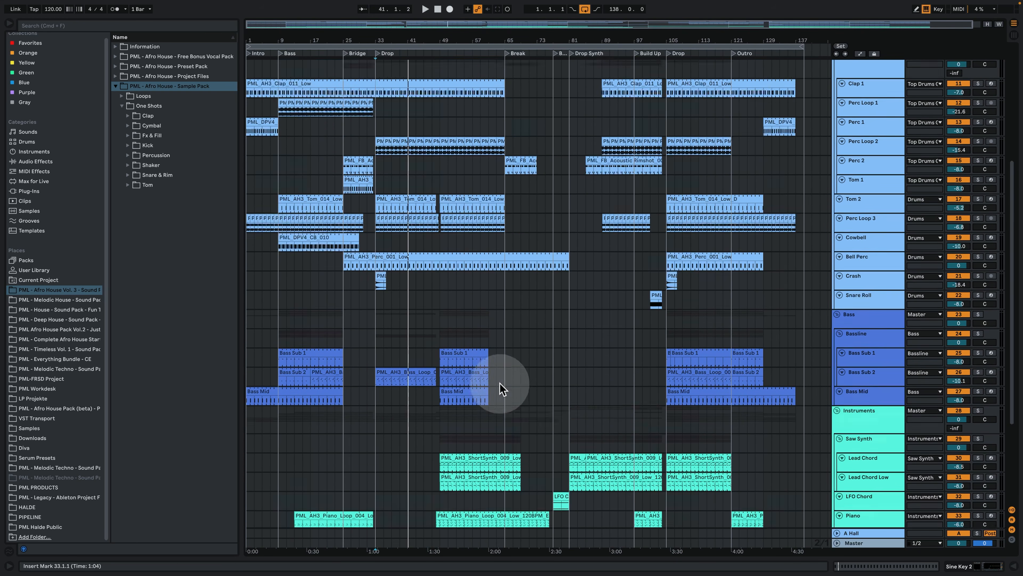
Step: Open the Snare Roll clip in the Build Up, examine its notes while playing it, and return to its devices
click(656, 321)
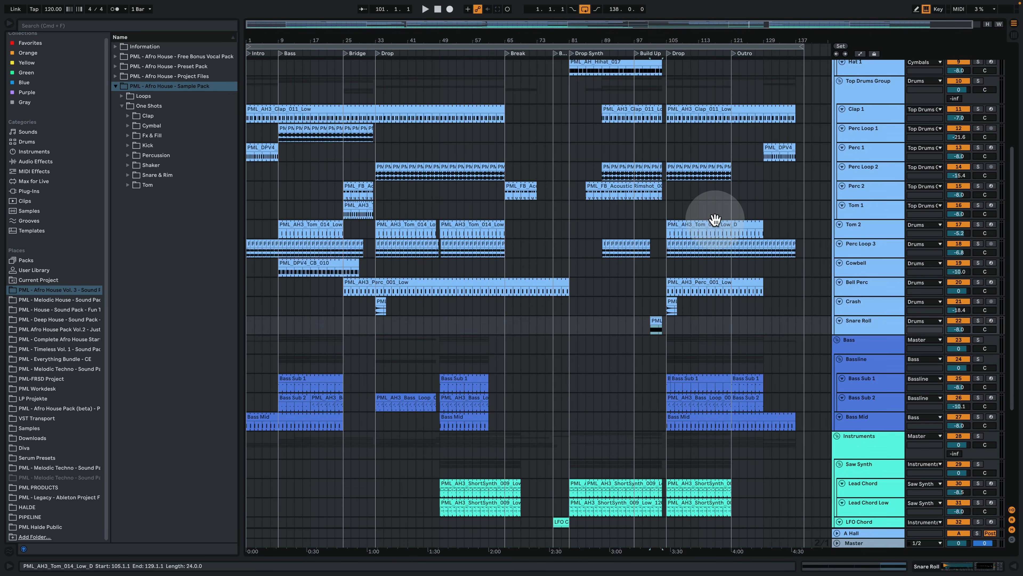
double_click(656, 321)
key(space)
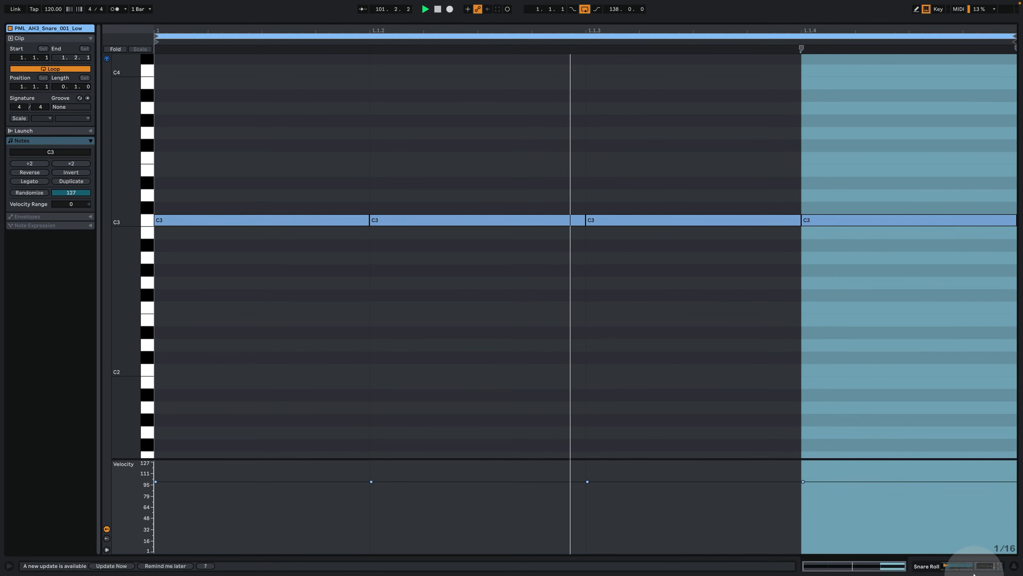
click(963, 566)
scroll(906, 104, up, 5)
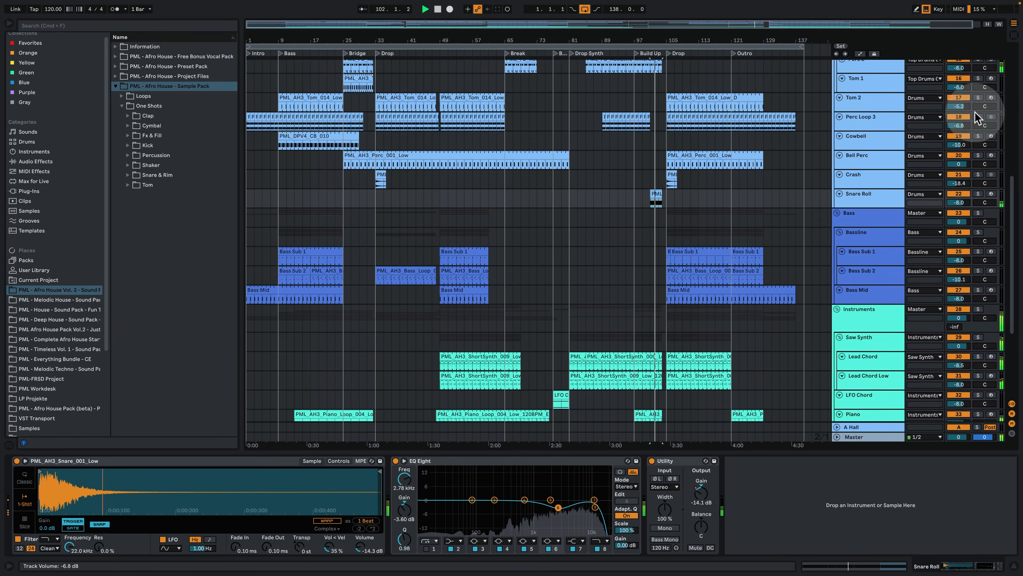
Step: Listen to Snare Roll soloed and in the full mix leading into the second Drop, and hide the device view
click(979, 194)
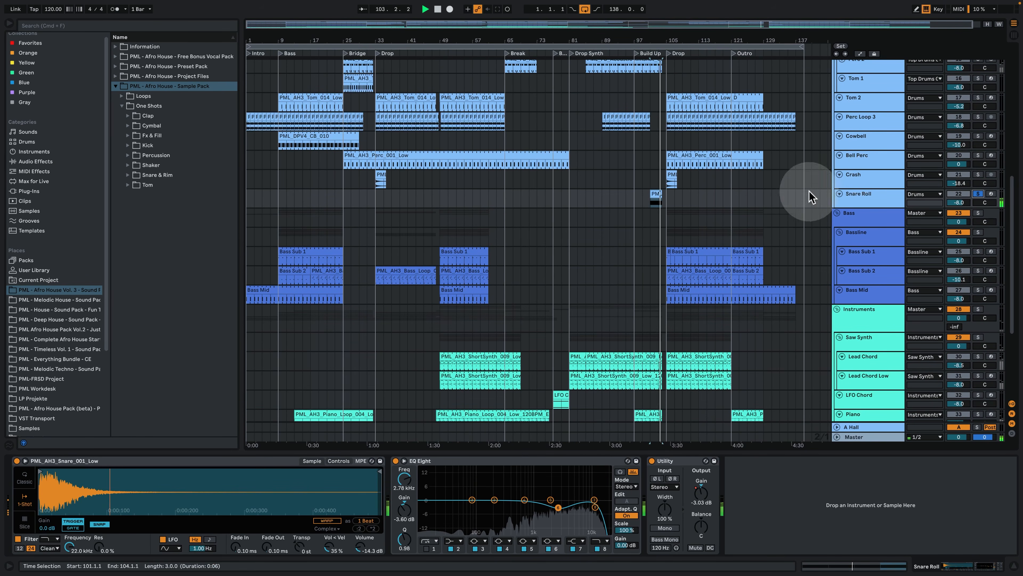
click(980, 196)
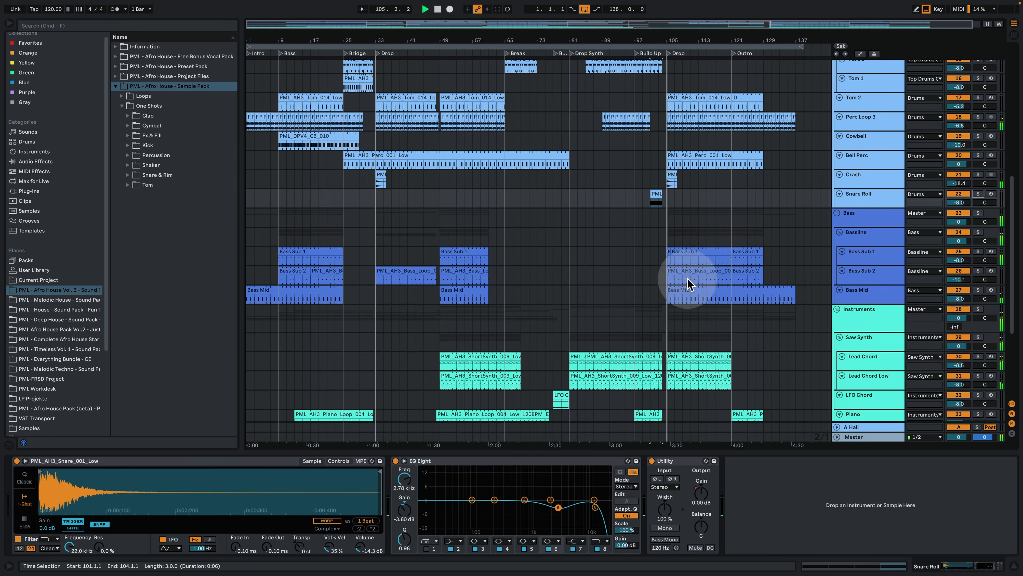
click(1016, 566)
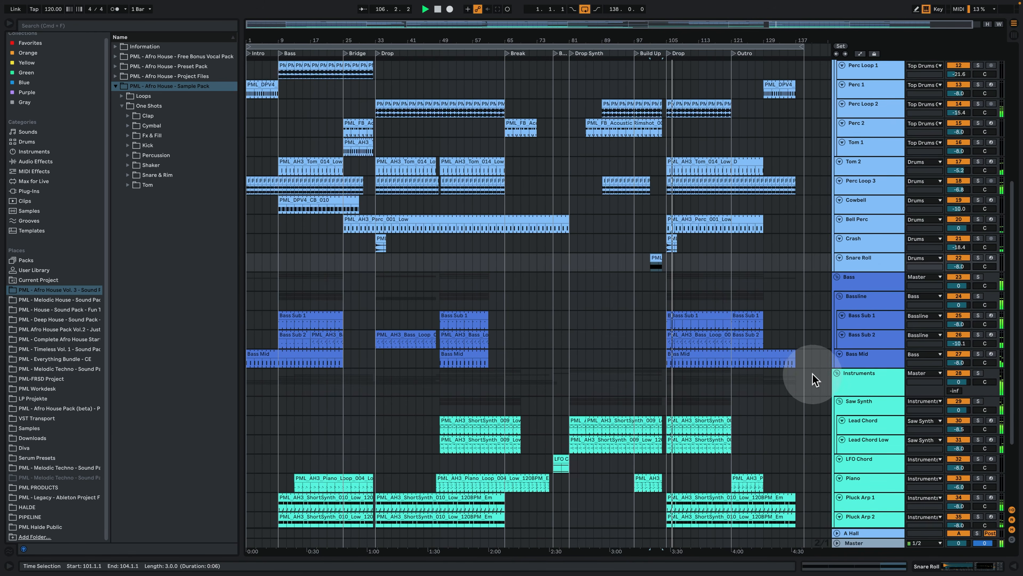
Step: Play Cowbell soloed from the start of the Bass section, examine its clip's notes, and return to its devices
scroll(363, 240, up, 1)
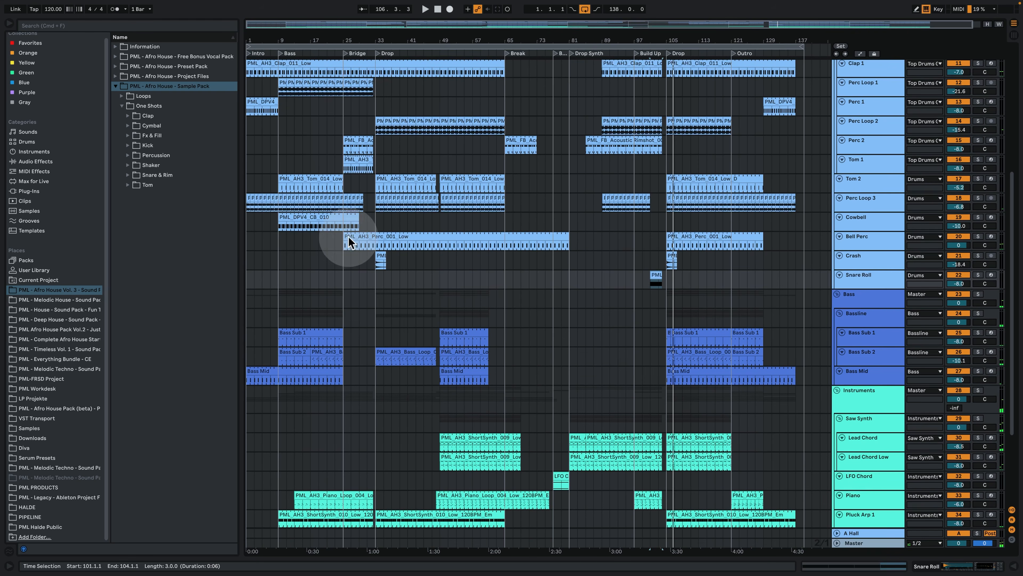
click(285, 228)
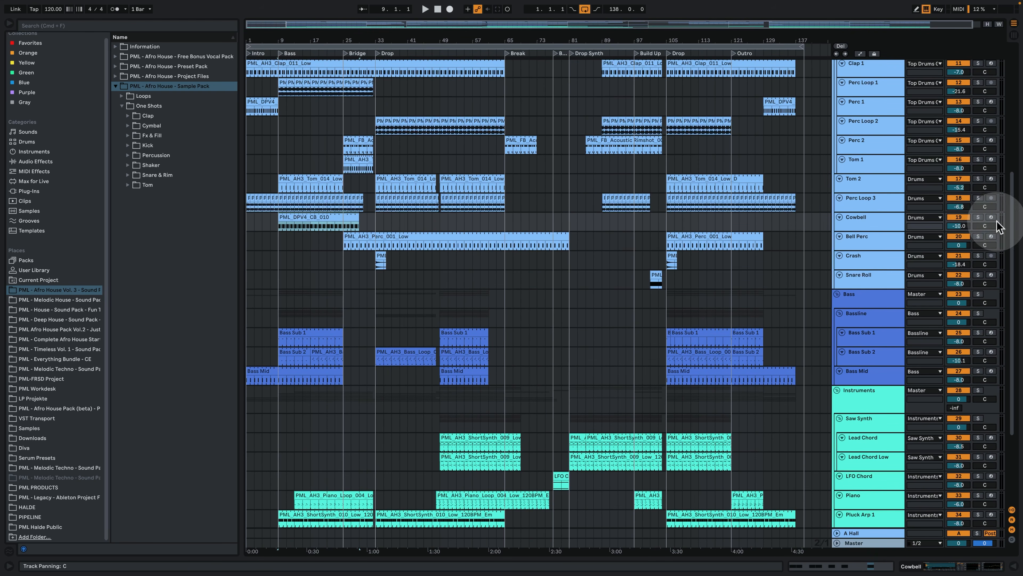
click(978, 217)
key(space)
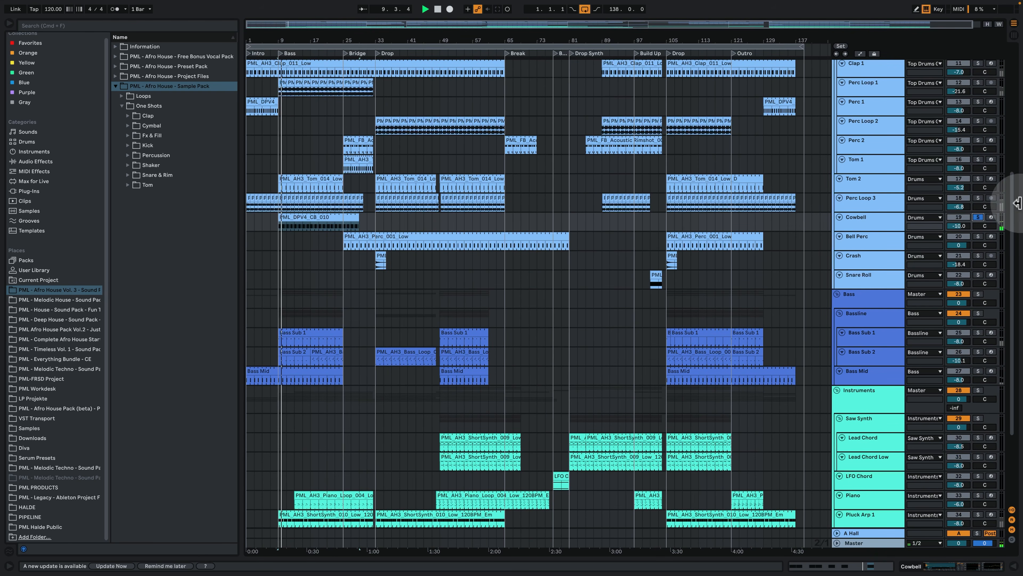
double_click(291, 216)
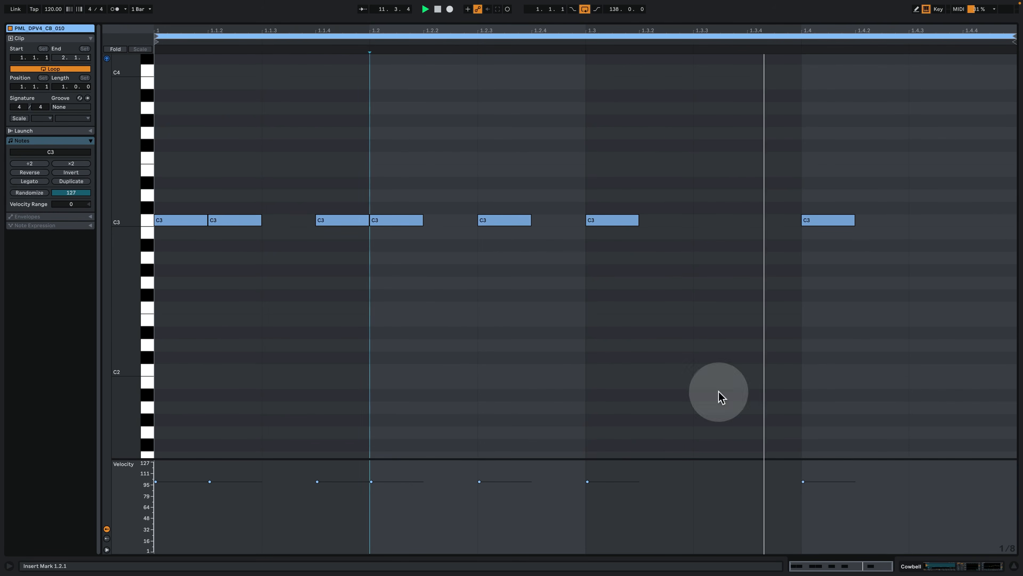
click(941, 564)
key(space)
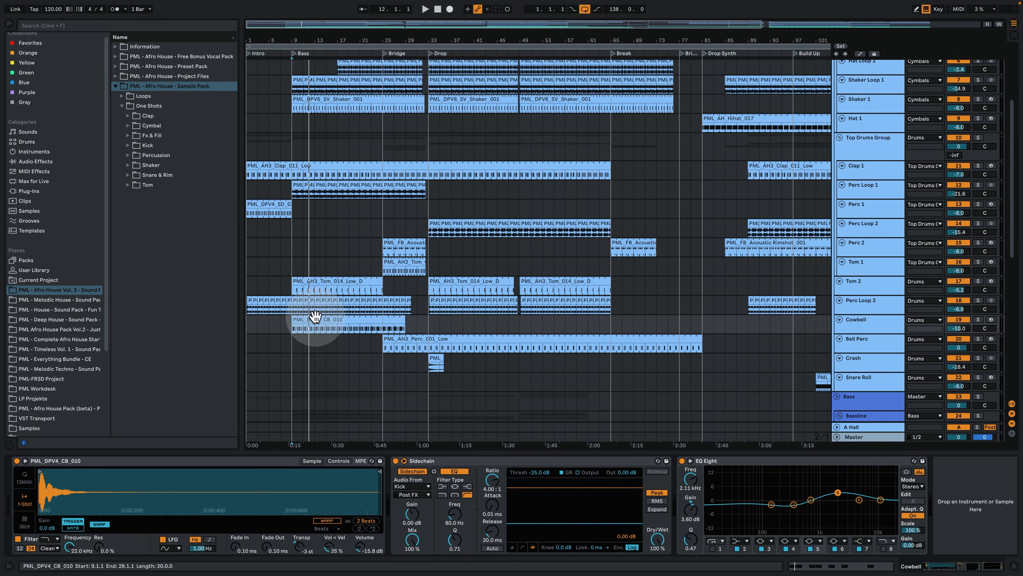
Step: Play the Cowbell clip from bar 9, comparing it in the full mix and soloed
click(315, 317)
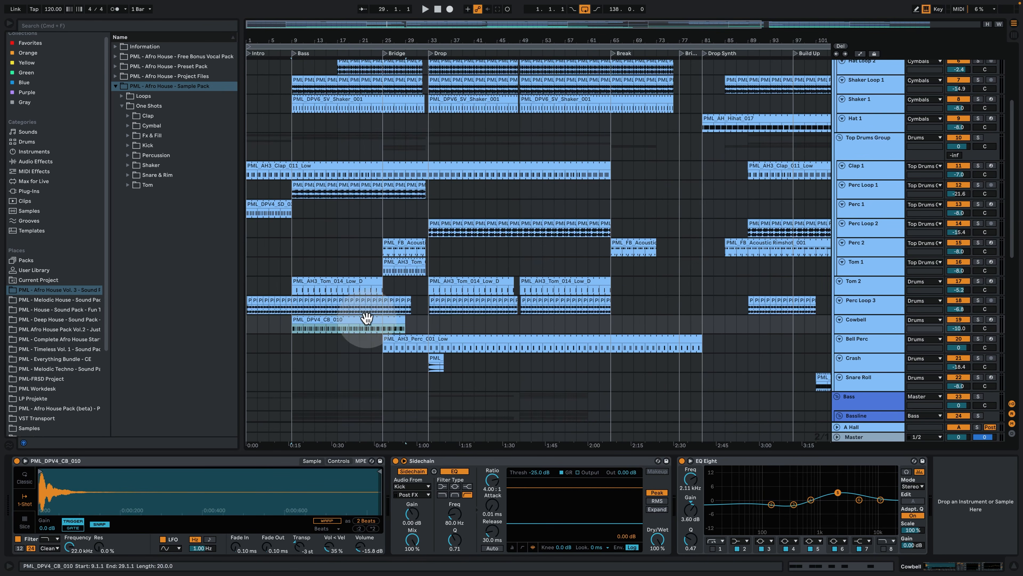
key(space)
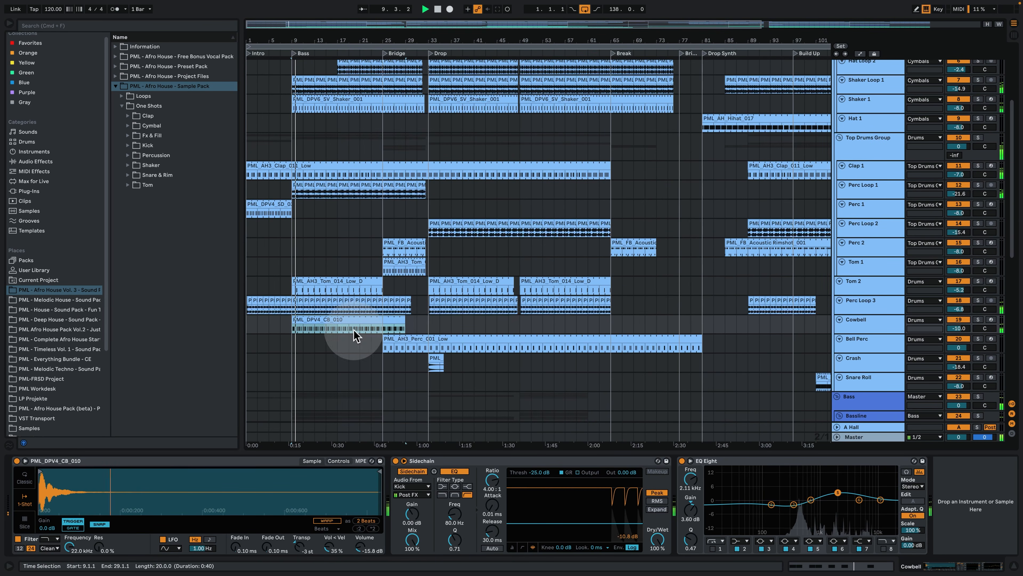
click(979, 320)
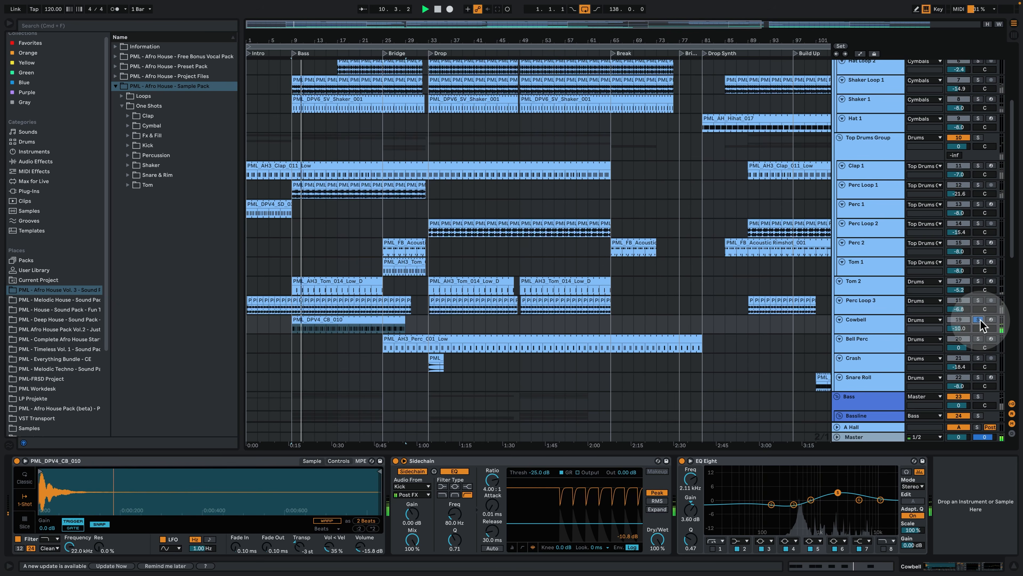
click(980, 320)
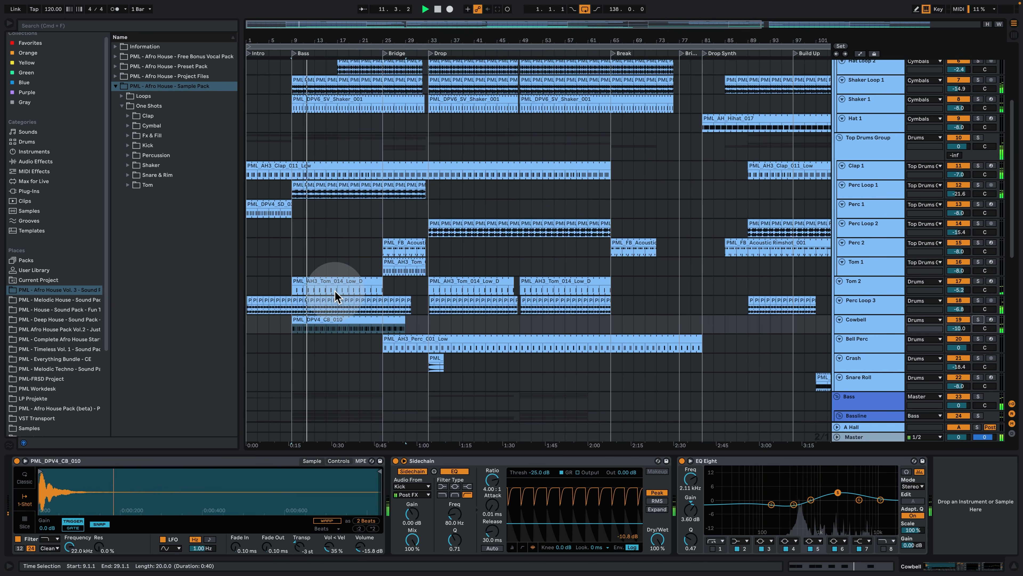
Step: Listen to Perc Loop 1 from bar 13, examine its clip's waveform, and return to the track's device view
scroll(408, 254, up, 5)
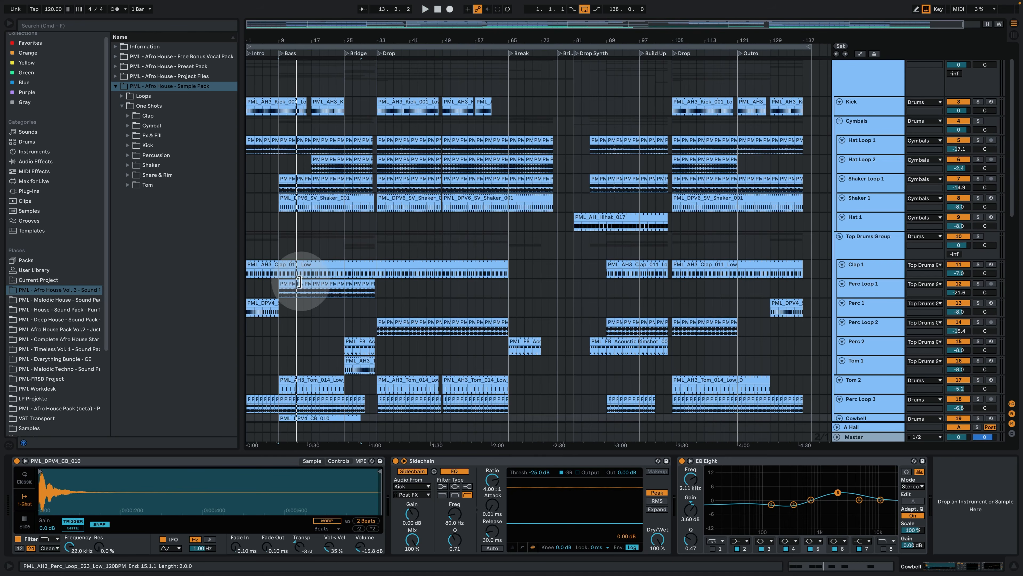
click(433, 287)
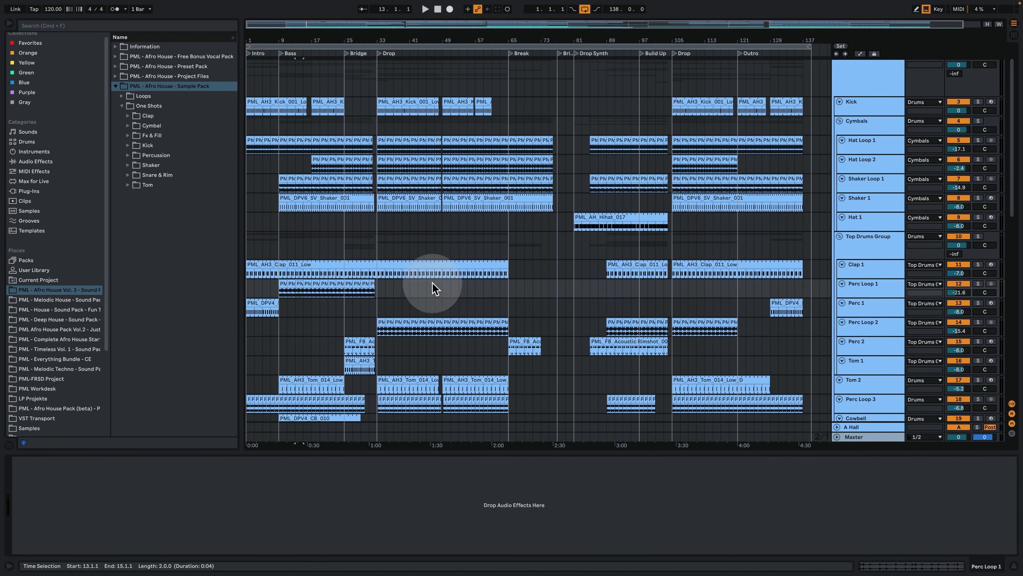
click(980, 287)
key(space)
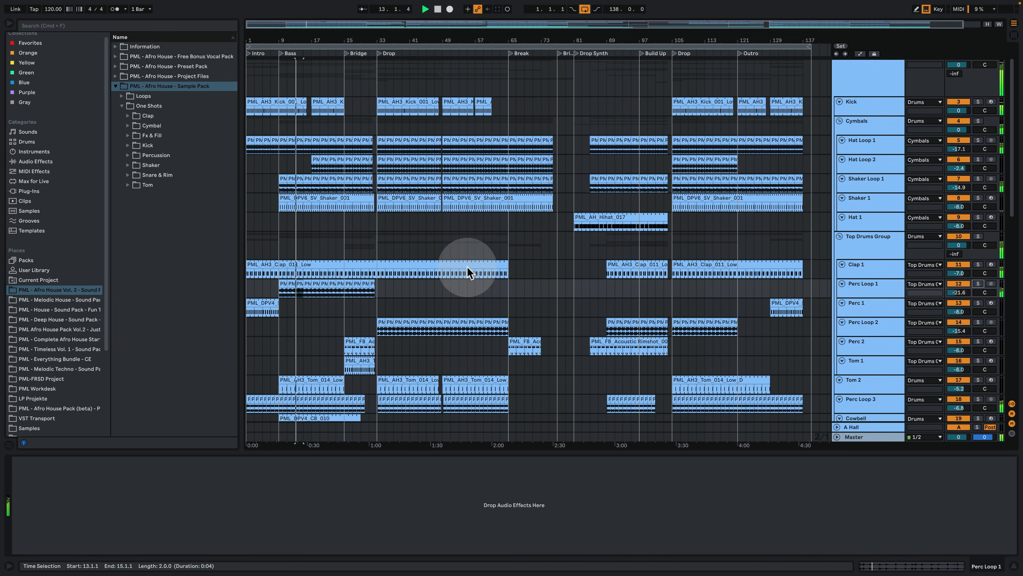
click(298, 287)
double_click(300, 284)
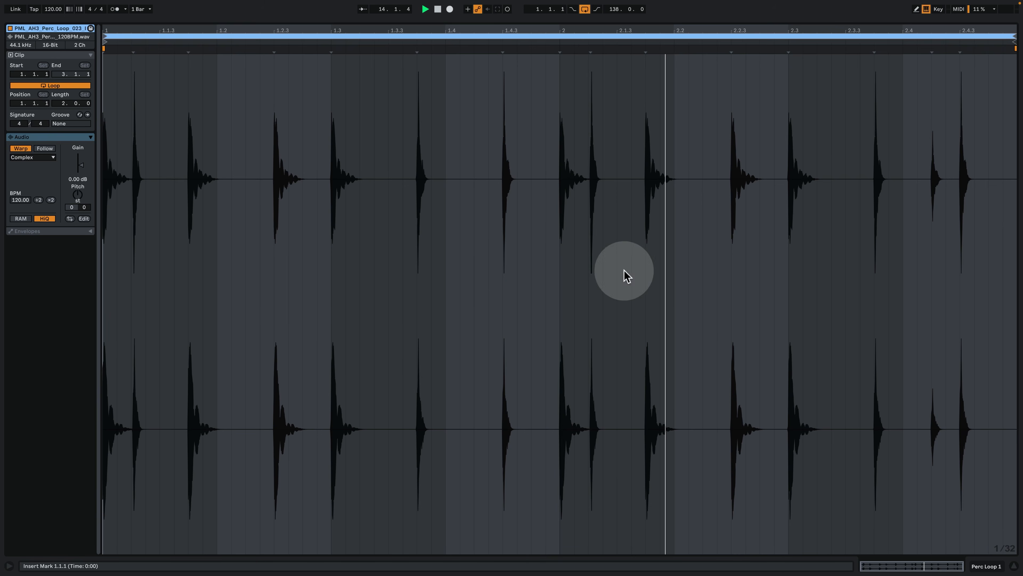
click(972, 566)
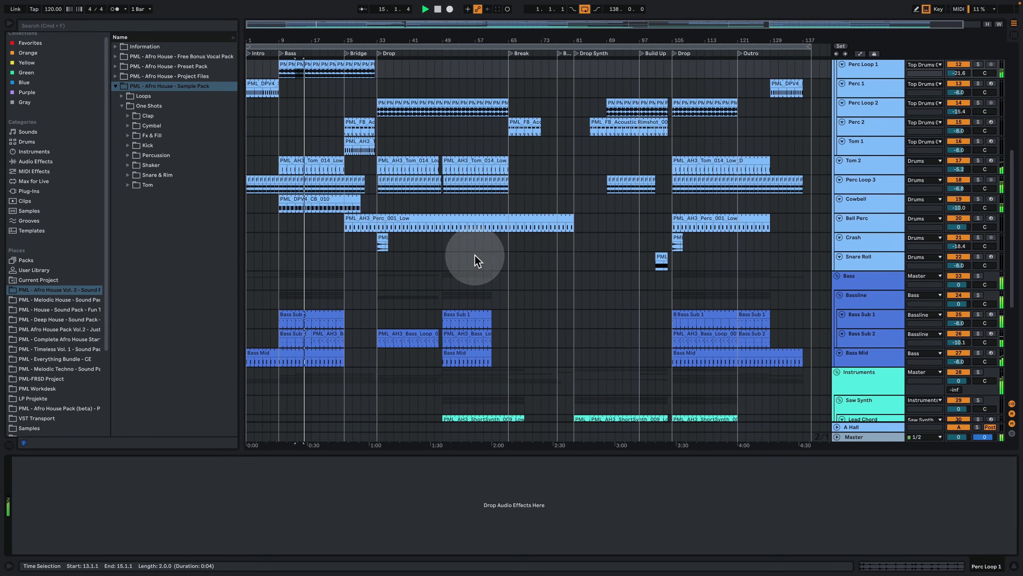
Step: Follow the drum and percussion tracks through the Bass section while the full mix plays
scroll(309, 93, up, 2)
drag(280, 39, 387, 44)
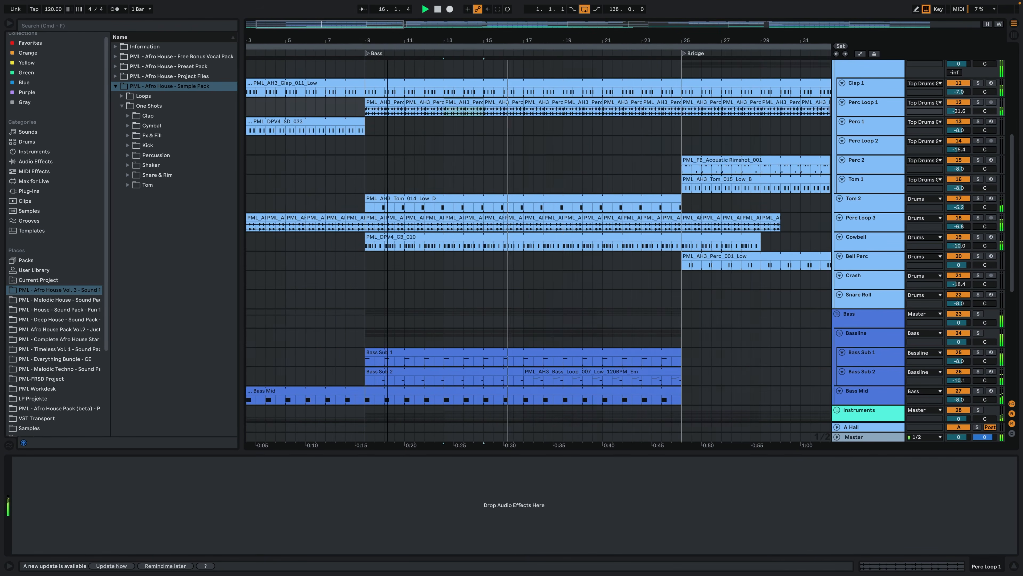
scroll(483, 181, up, 4)
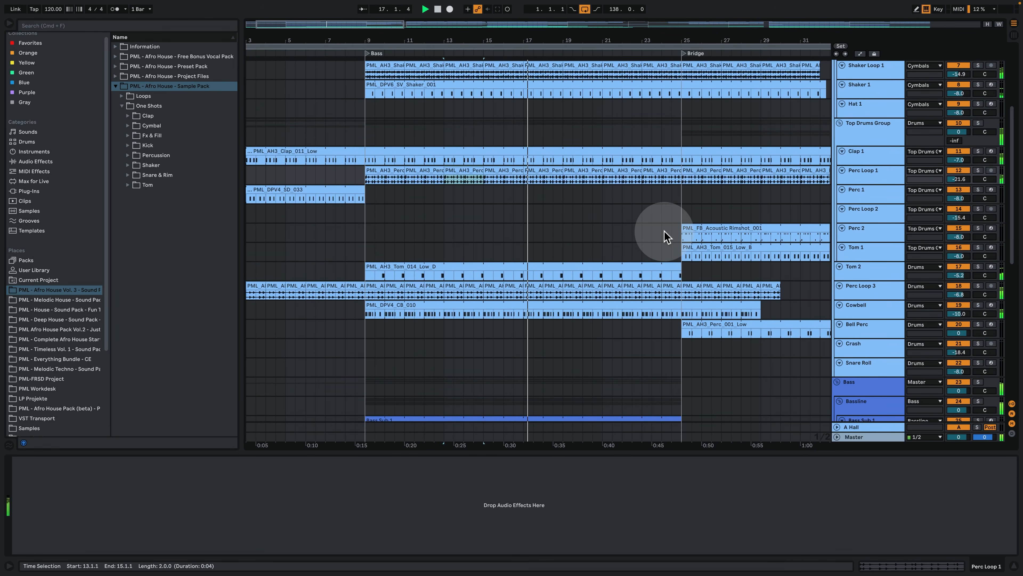
scroll(637, 254, up, 2)
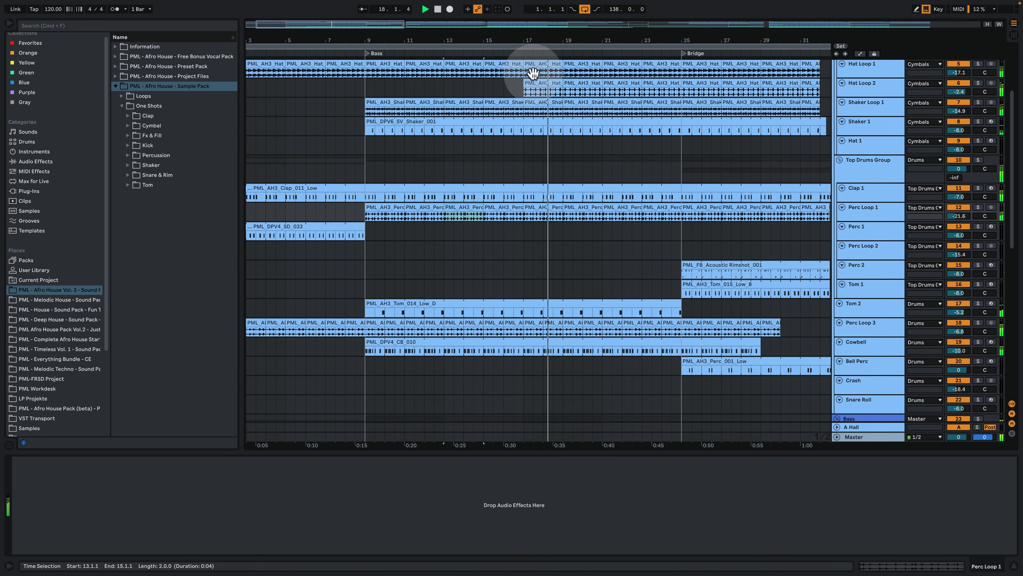
Step: Select the Kick clip at the second Drop and listen to it soloed
key(w)
click(884, 110)
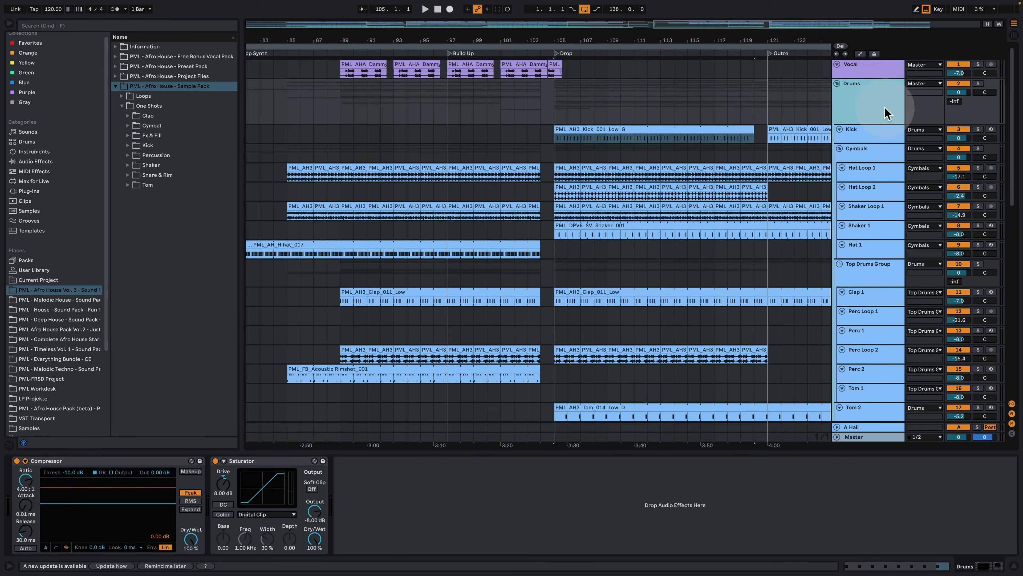
click(870, 144)
click(592, 135)
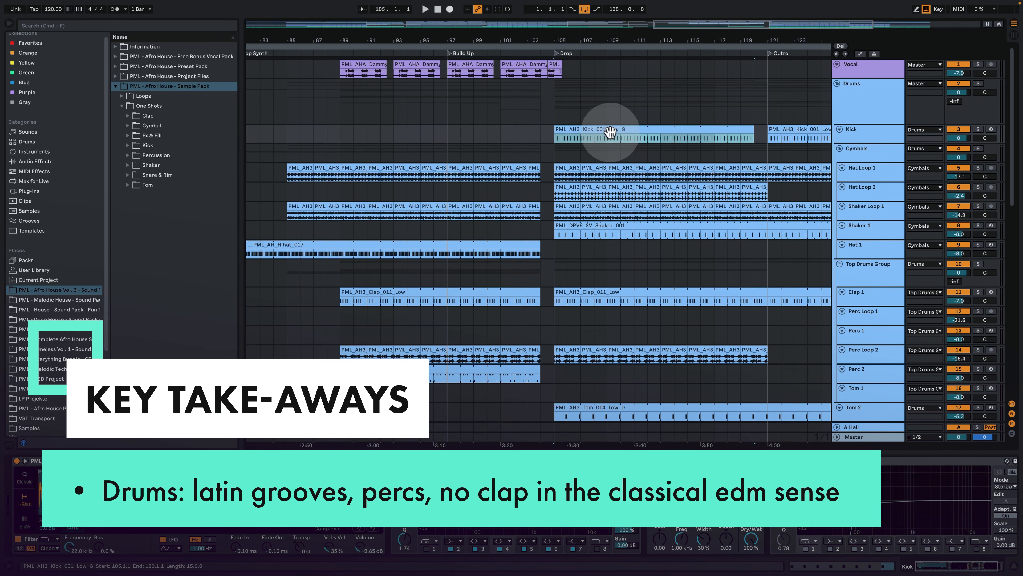
key(space)
click(978, 129)
Step: Solo Perc Loop 3 at the second Drop and add Tom 2 and Bell Perc to the solo during playback
scroll(911, 210, down, 2)
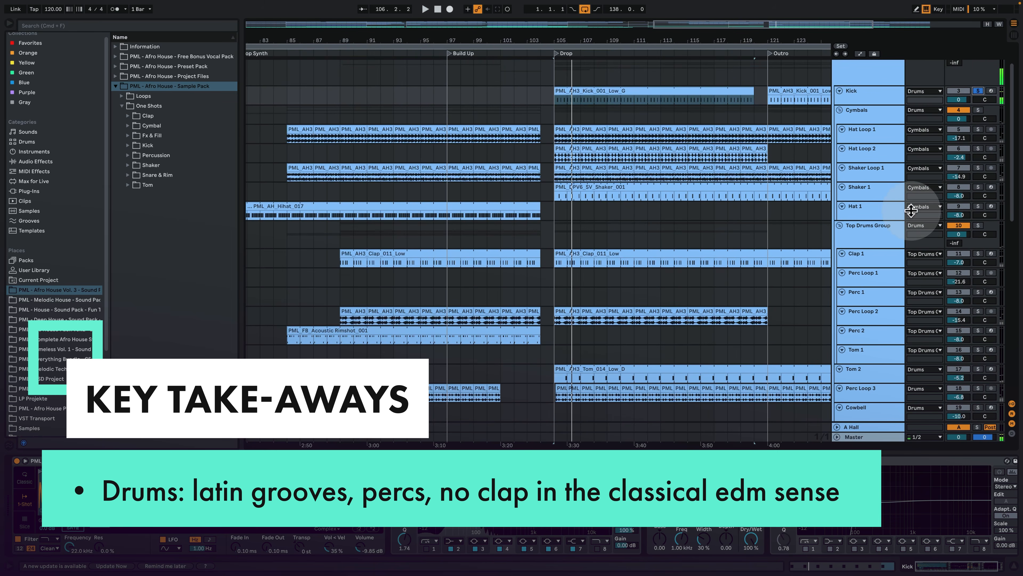
scroll(921, 276, down, 2)
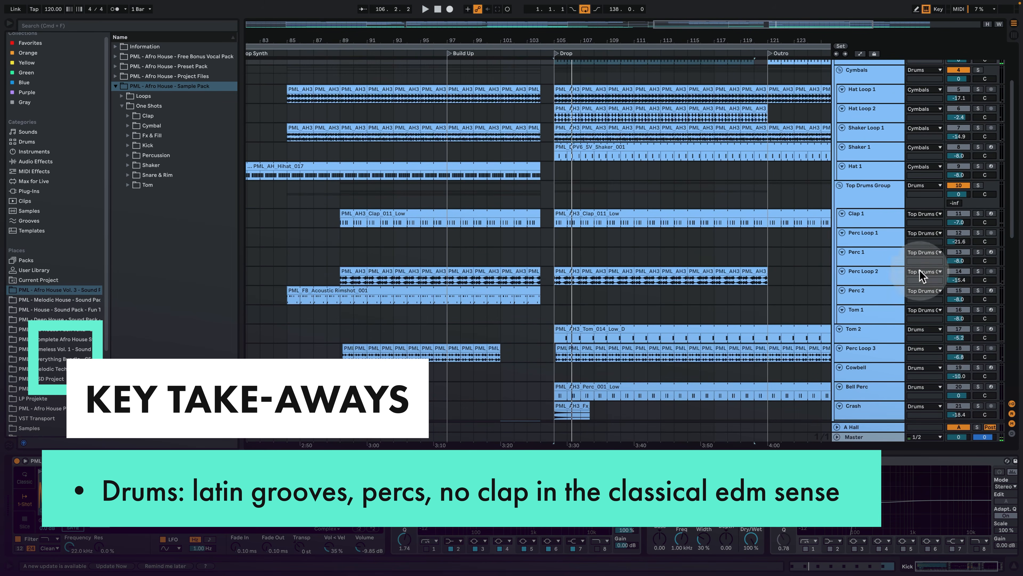
click(978, 348)
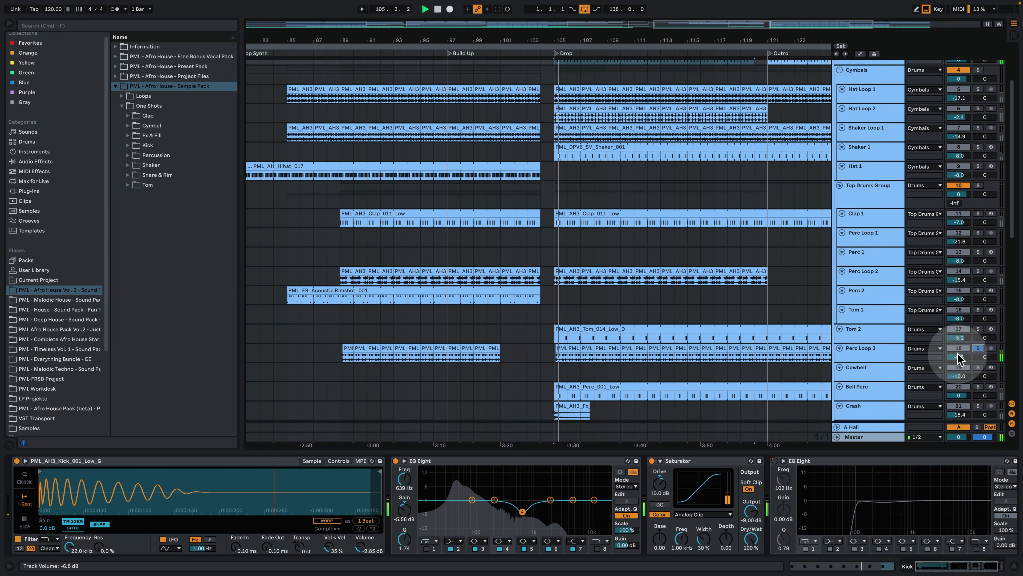
scroll(967, 350, down, 2)
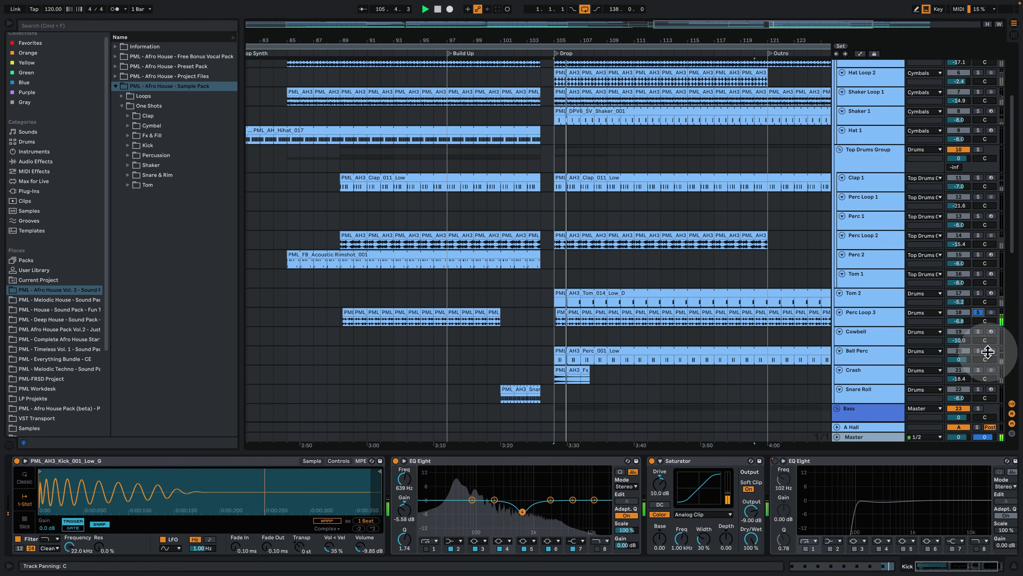
click(981, 294)
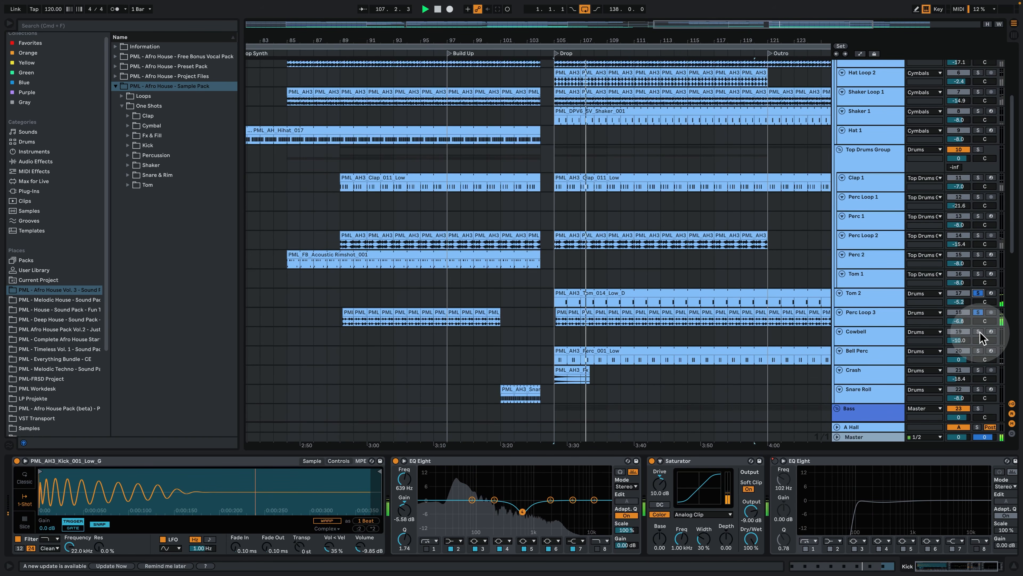
click(980, 351)
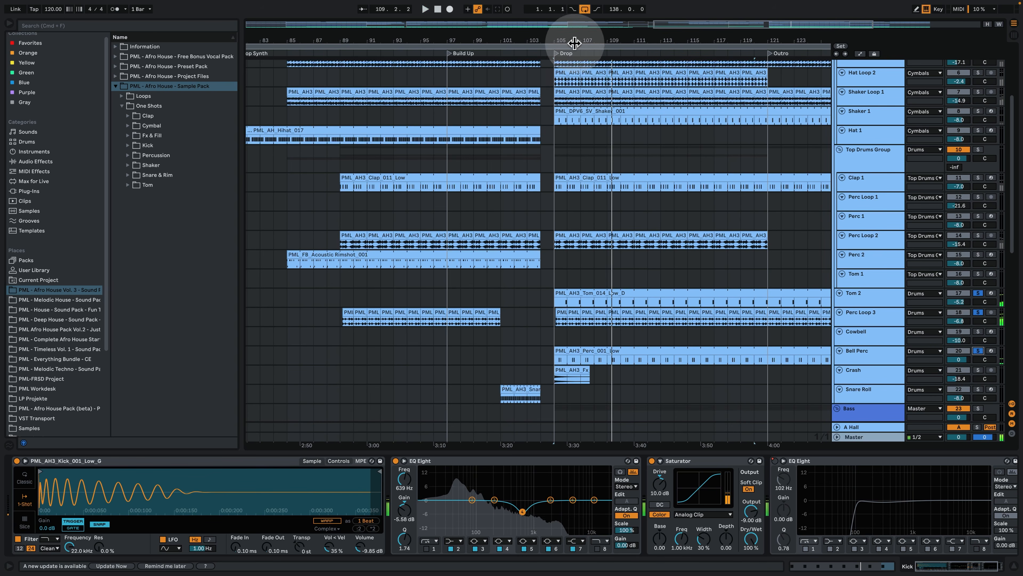
Step: Replay the soloed Tom 2, Perc Loop 3 and Bell Perc together from the second Drop
drag(576, 40, 515, 51)
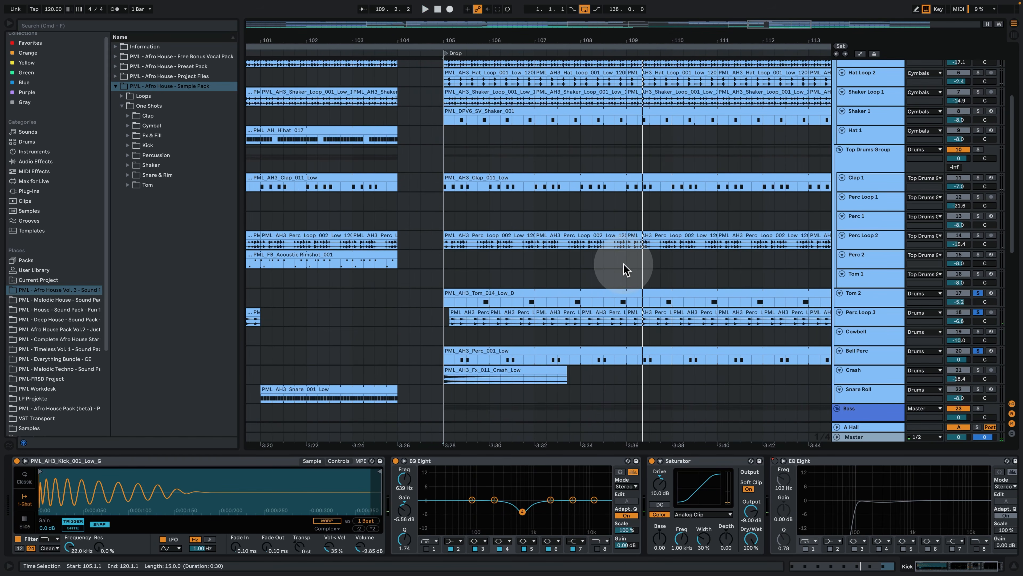
key(space)
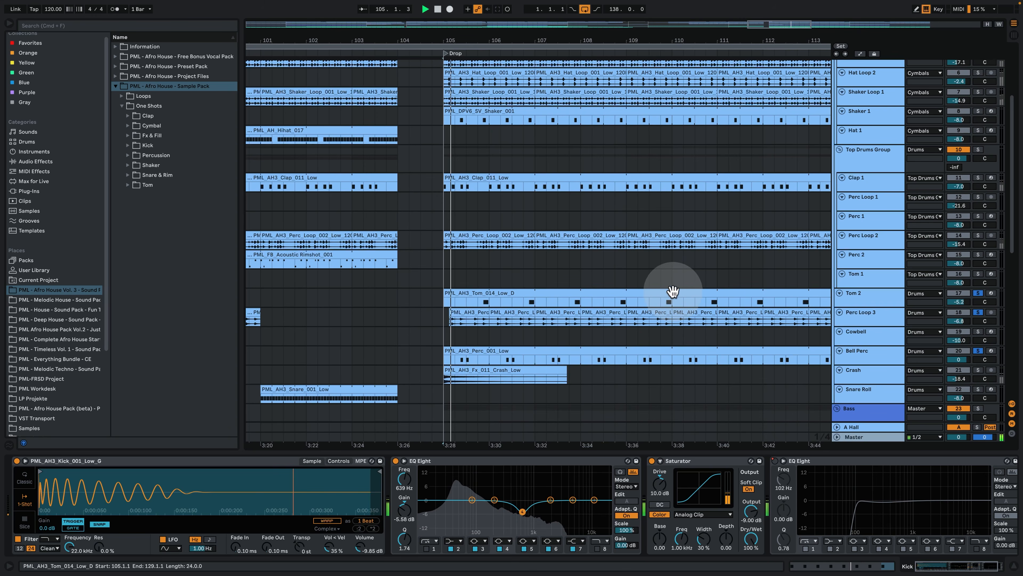
key(space)
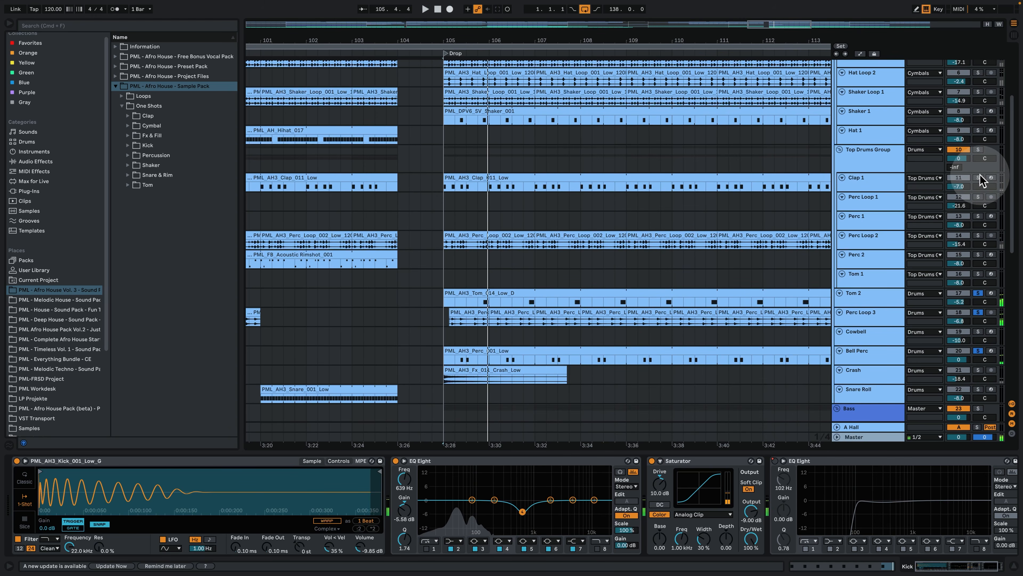
Step: Add Clap 1 to the soloed percussion, examine its clip's notes during playback, and return to its devices
super+click(978, 177)
key(space)
double_click(477, 177)
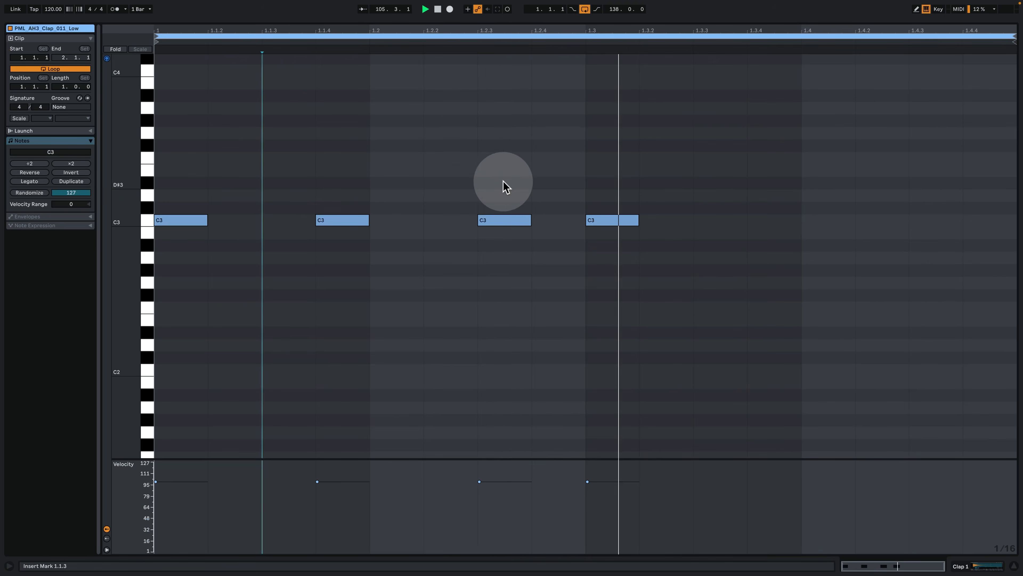
click(977, 568)
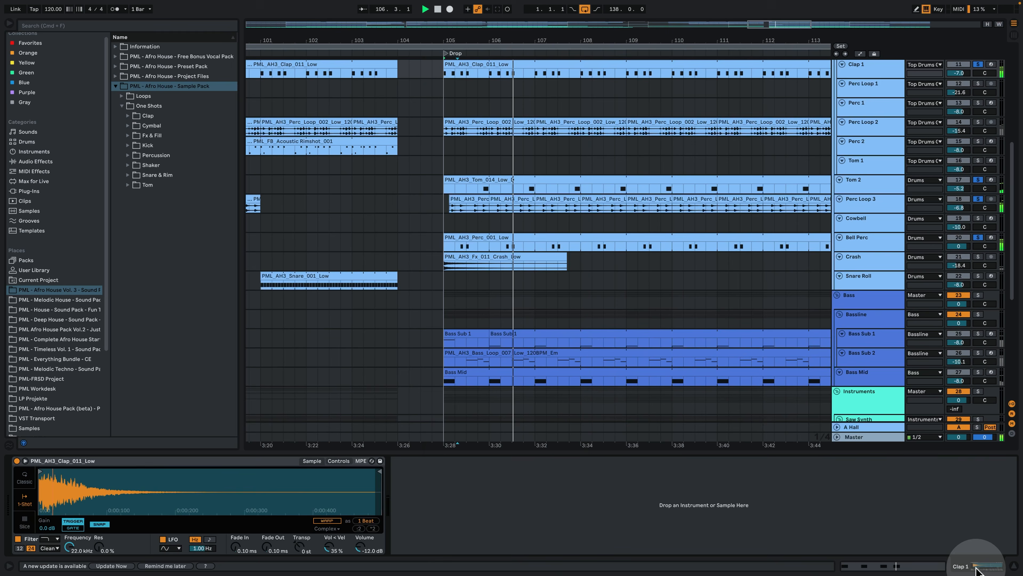
Step: Add Perc Loop 2 to the soloed percussion, examine its clip's waveform while playing from the Drop, and return to the device view
drag(504, 40, 555, 70)
scroll(655, 183, up, 5)
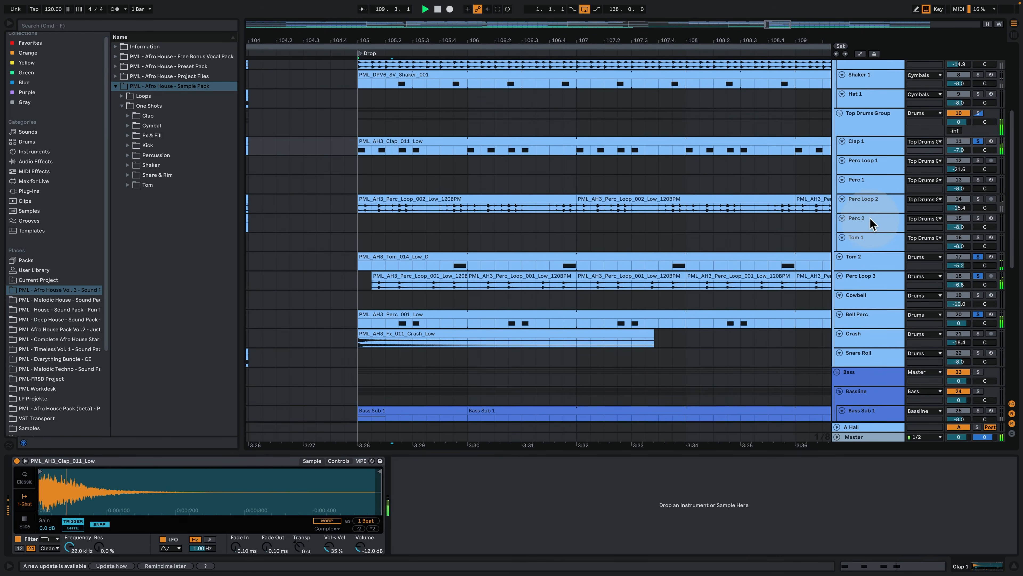
click(978, 199)
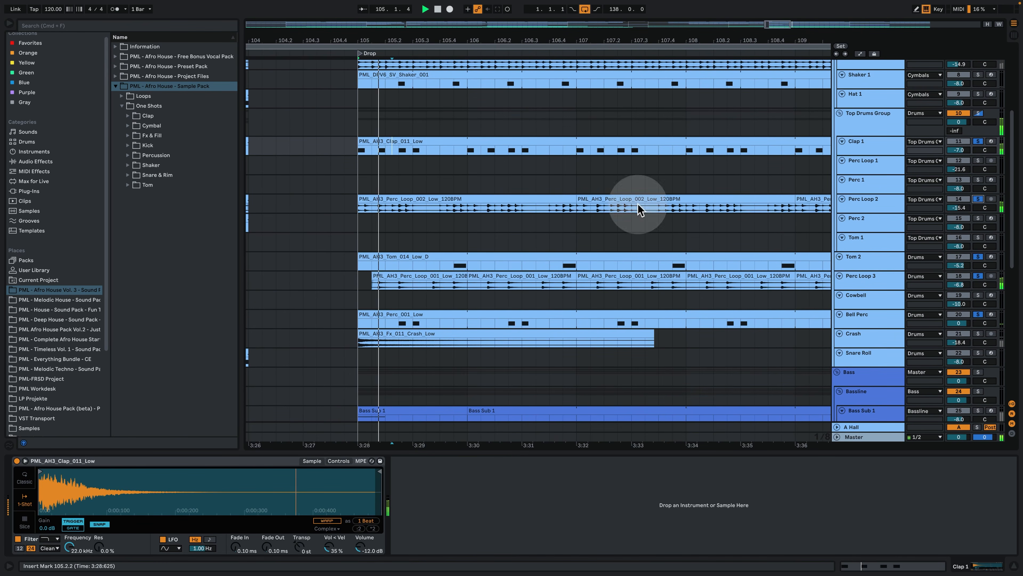
double_click(381, 200)
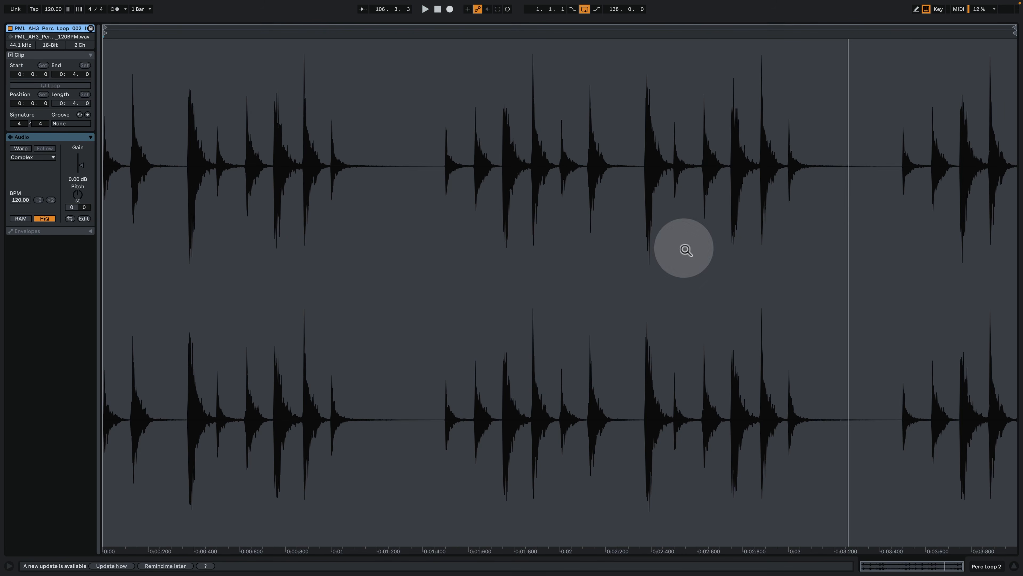
key(space)
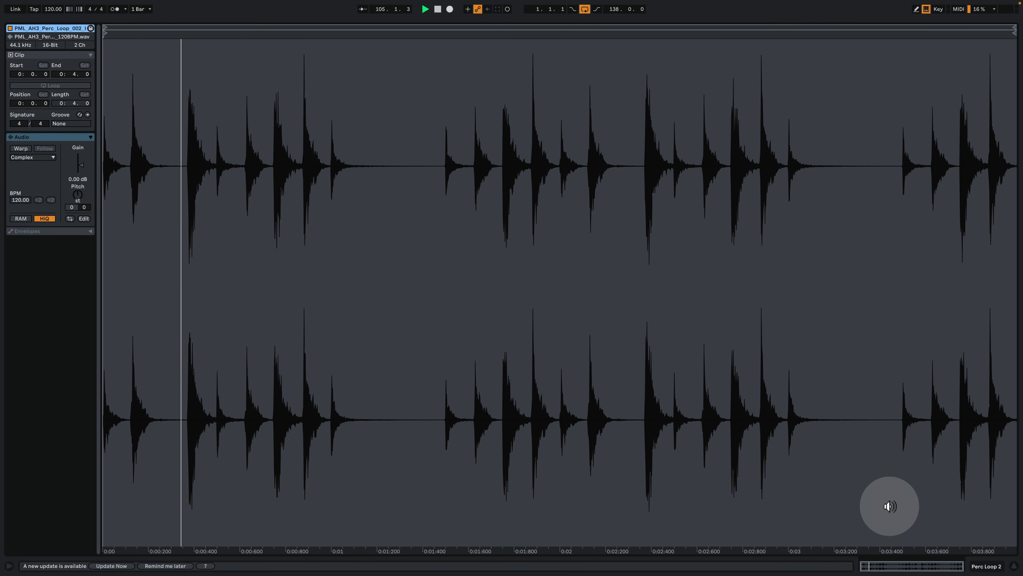
click(977, 566)
drag(743, 185, 744, 189)
scroll(725, 218, up, 5)
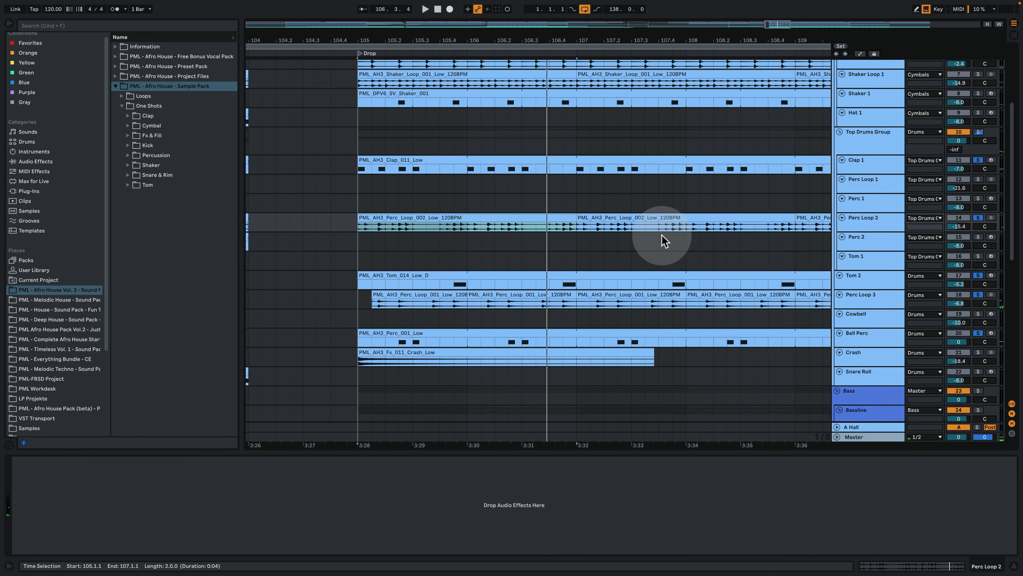
Step: Replay the soloed Kick and percussion from the second Drop and add the hat loop and shaker tracks to the solo
scroll(685, 229, up, 2)
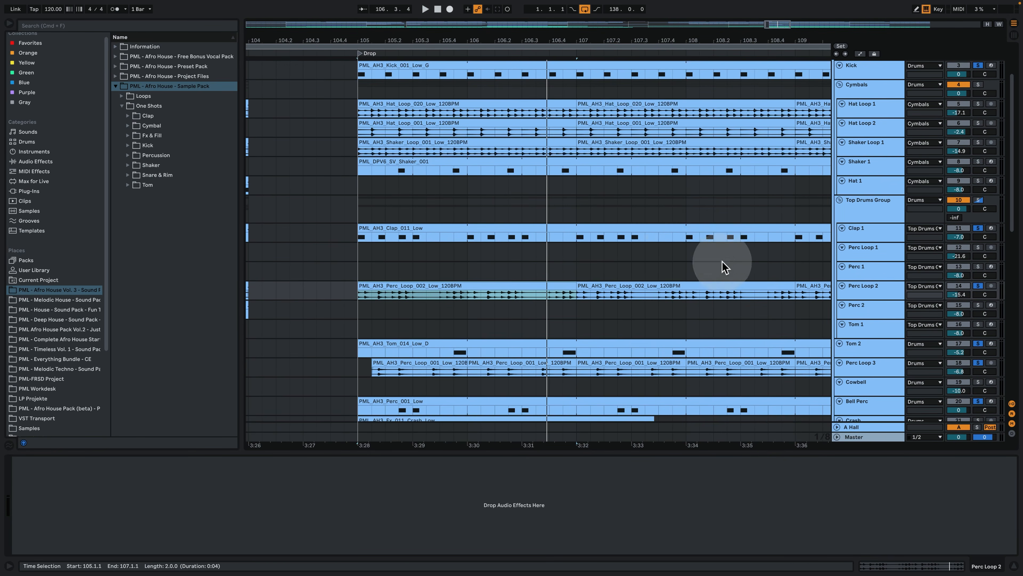
key(space)
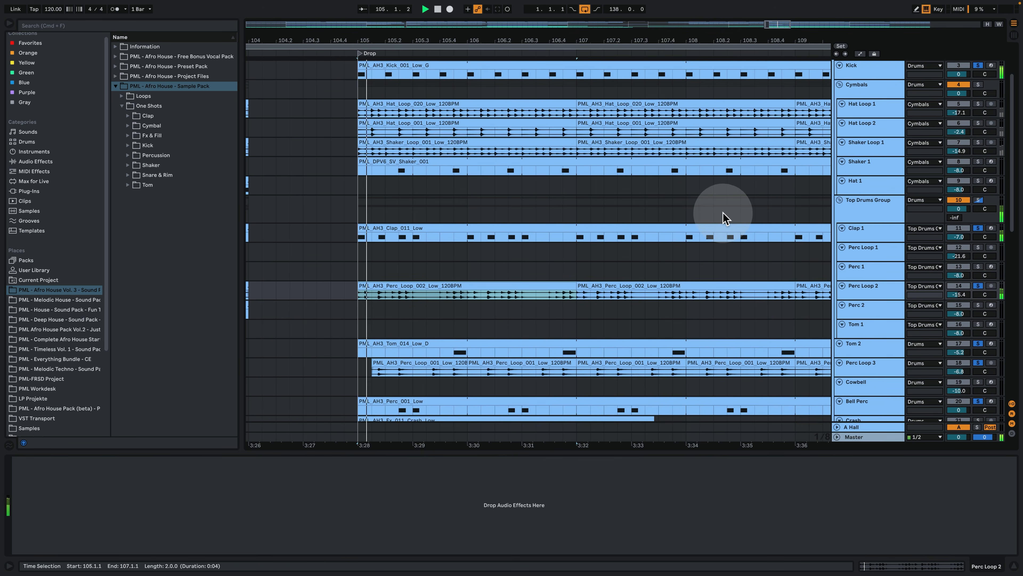
scroll(724, 218, up, 1)
scroll(841, 242, up, 1)
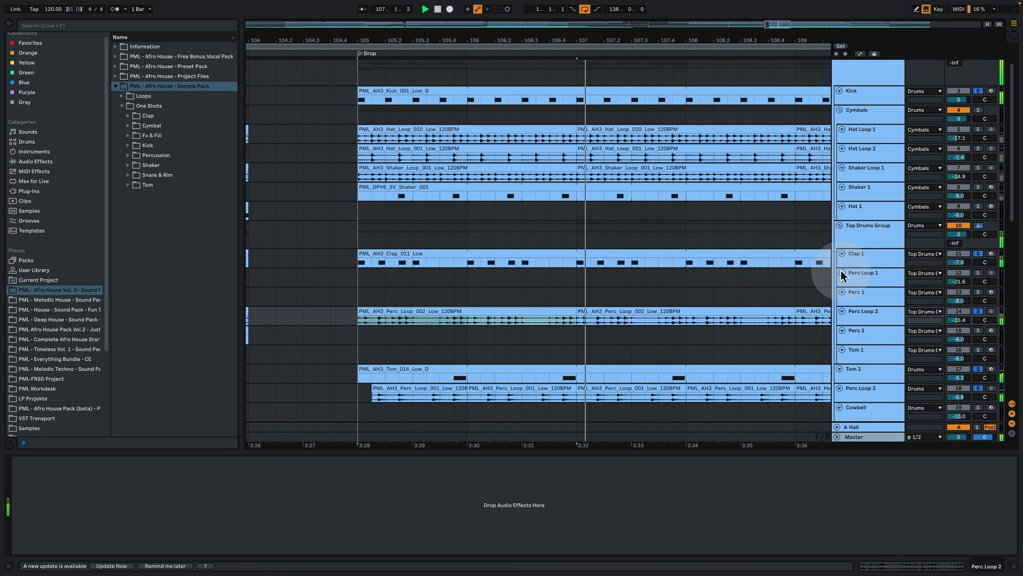
scroll(841, 271, down, 3)
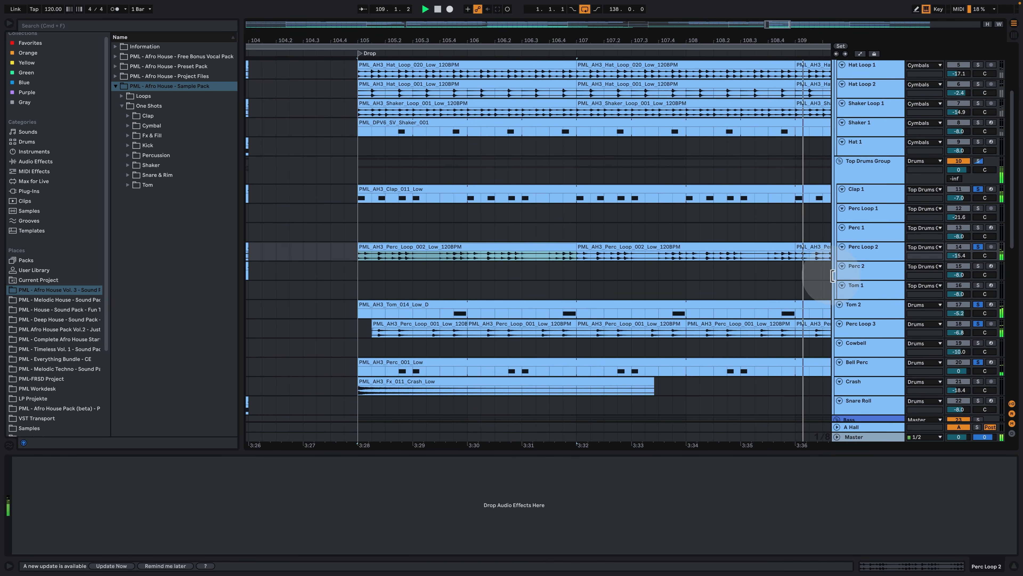
scroll(826, 278, up, 4)
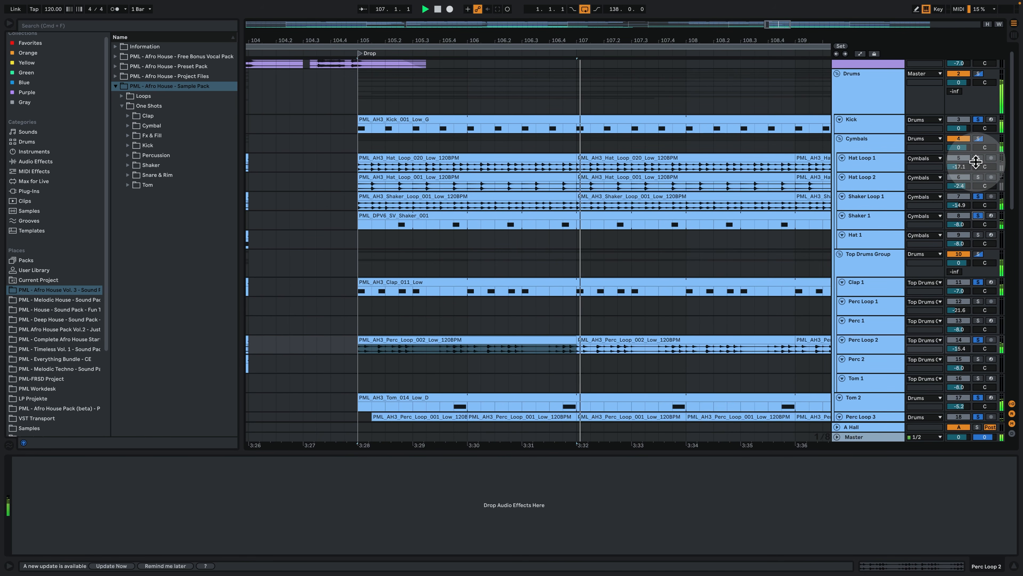
drag(588, 39, 476, 47)
key(space)
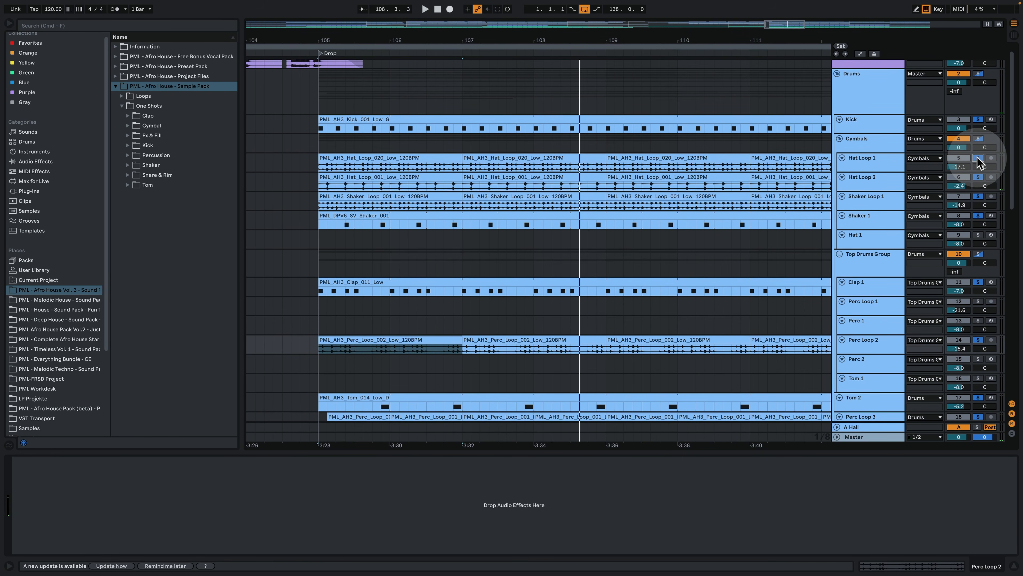
mouse_move(452, 39)
mouse_down()
mouse_move(440, 29)
mouse_move(446, 41)
mouse_up()
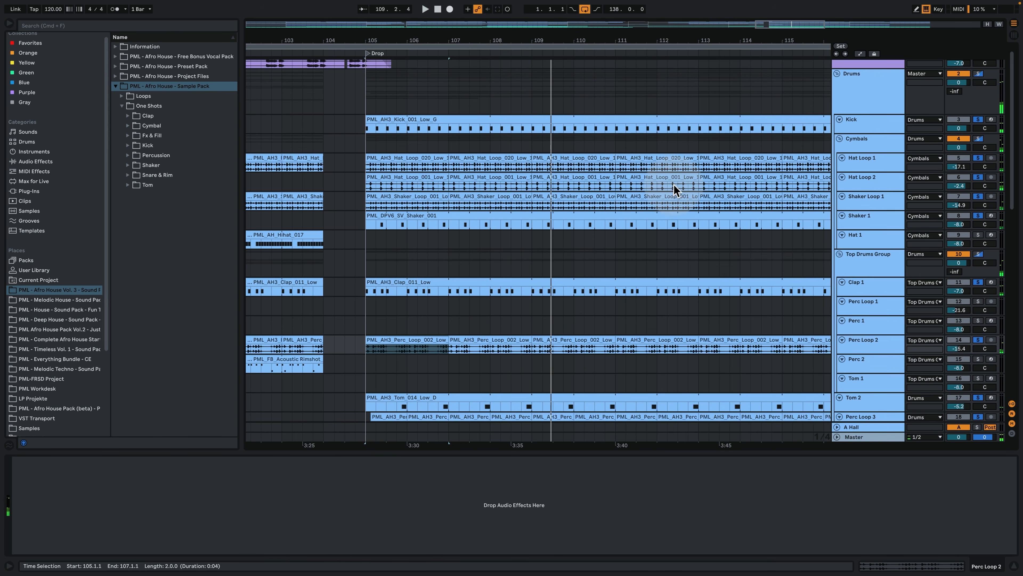
Step: Hide the device view and add the Bass group to the soloed drums at the second Drop
click(1013, 567)
scroll(548, 293, down, 10)
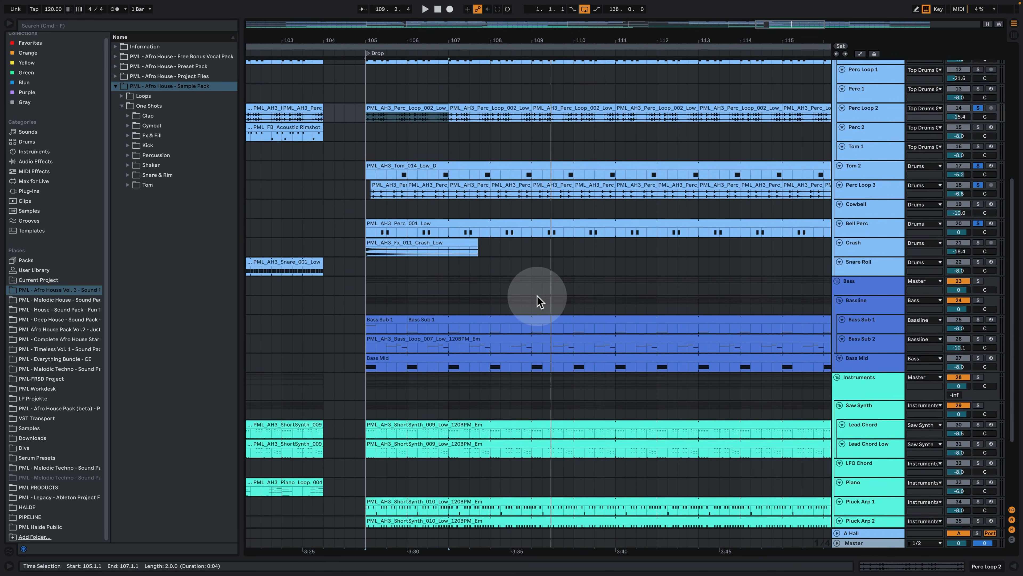
scroll(540, 301, down, 4)
drag(388, 38, 444, 58)
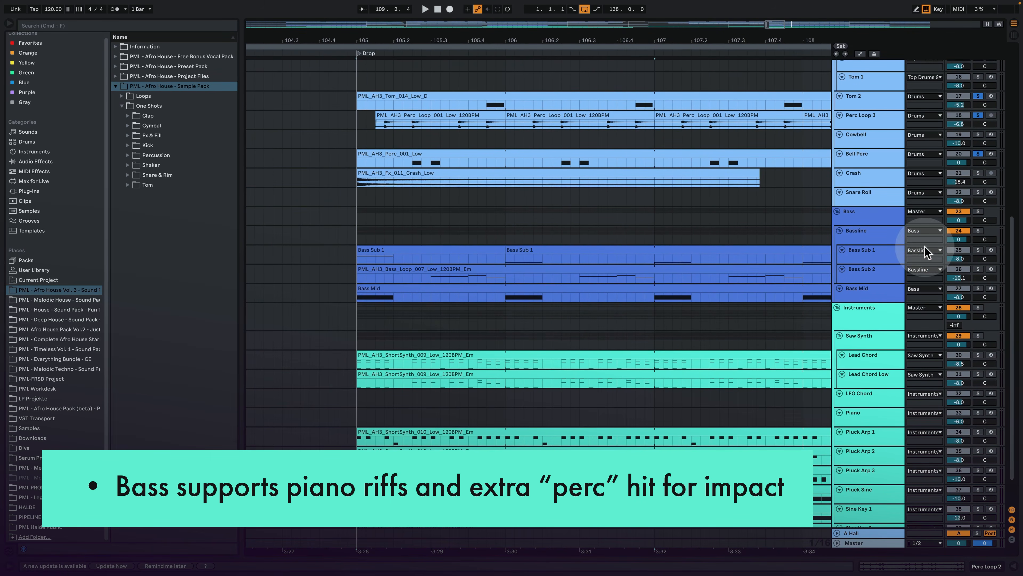
click(978, 211)
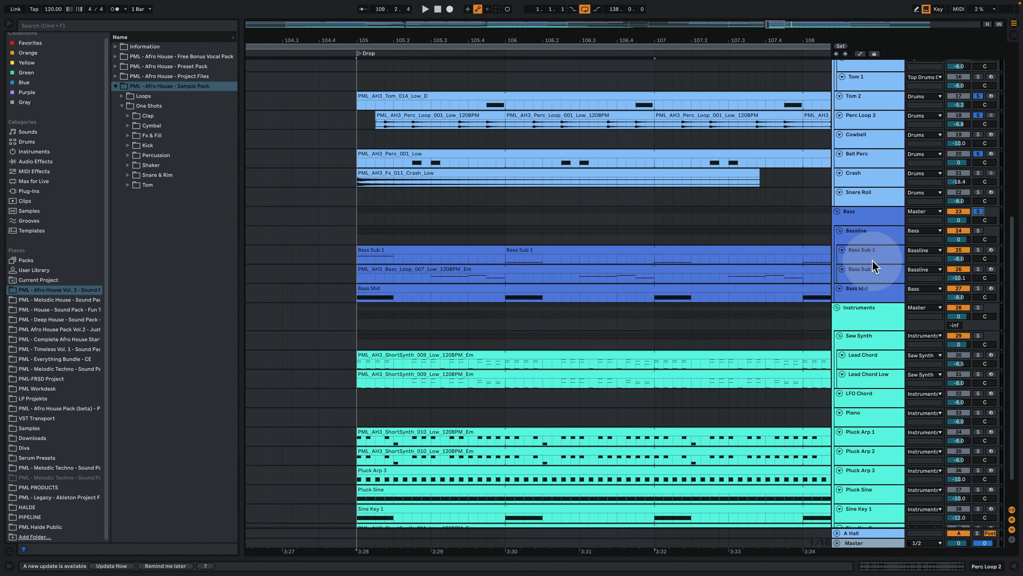
Step: Enlarge the Bass Sub 1, Bass Sub 2 and Bass Mid tracks and select the Bass Sub 2 notes from 105.3.1 to 106.1.1
drag(871, 263, 867, 361)
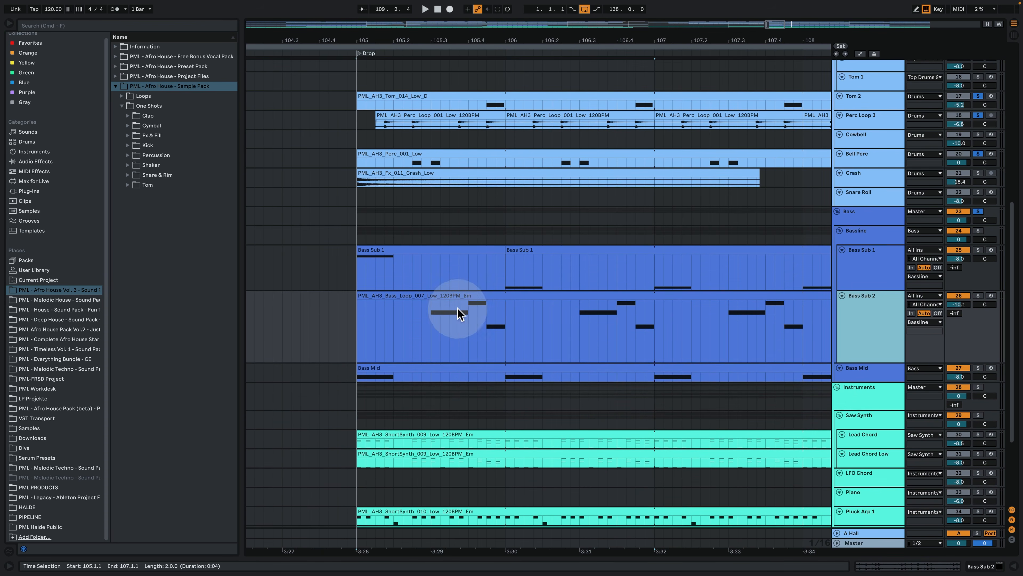
drag(431, 326, 515, 323)
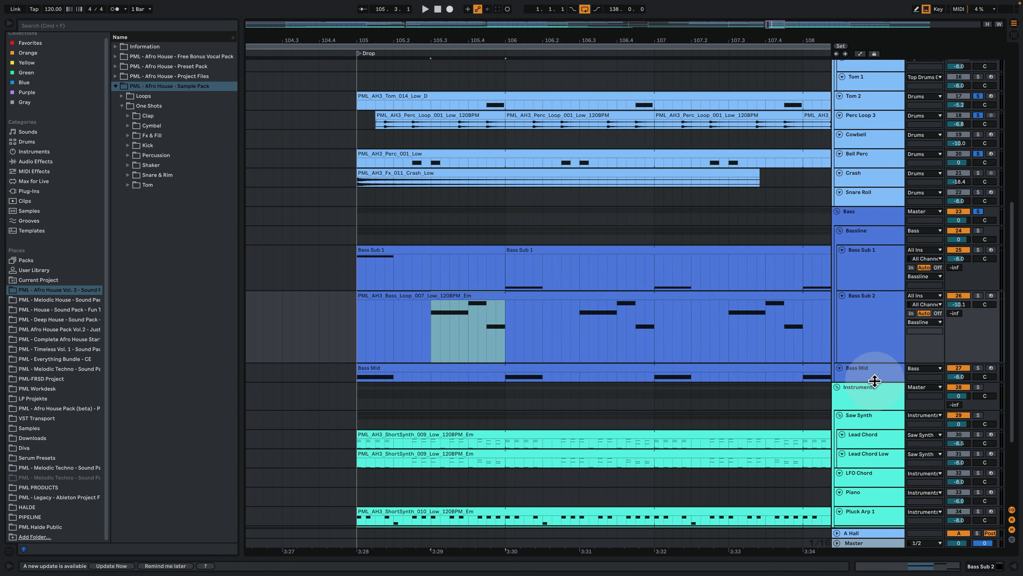
drag(875, 381, 877, 416)
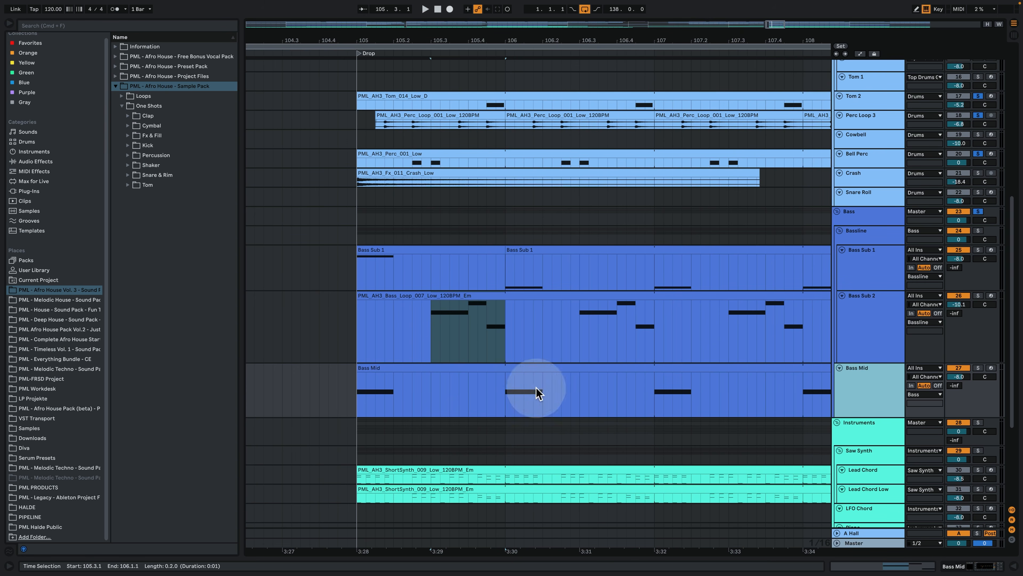
Step: Play the soloed bass and percussion from the start of the second Drop while examining the bass notes
click(364, 273)
key(space)
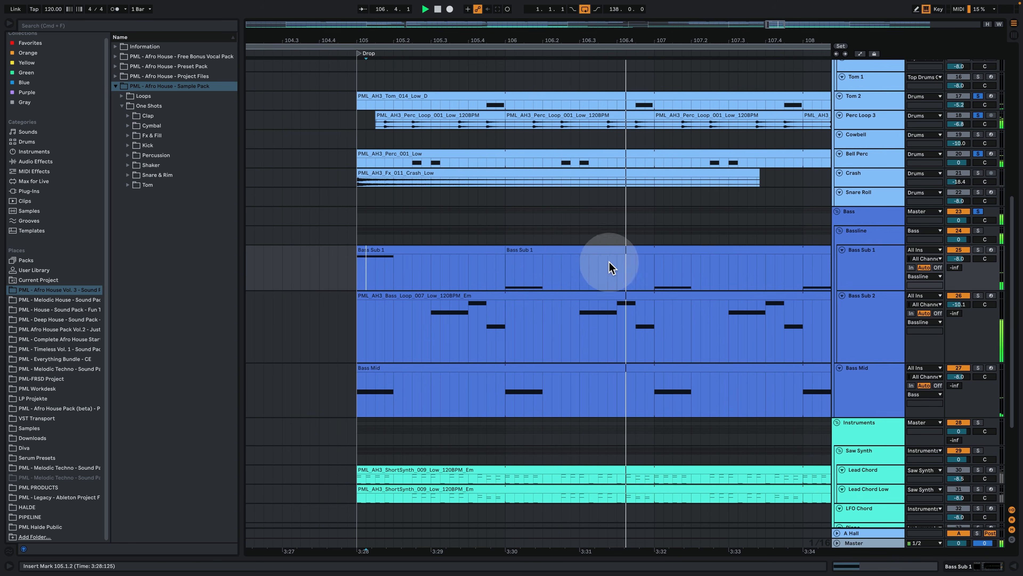
drag(570, 30, 382, 55)
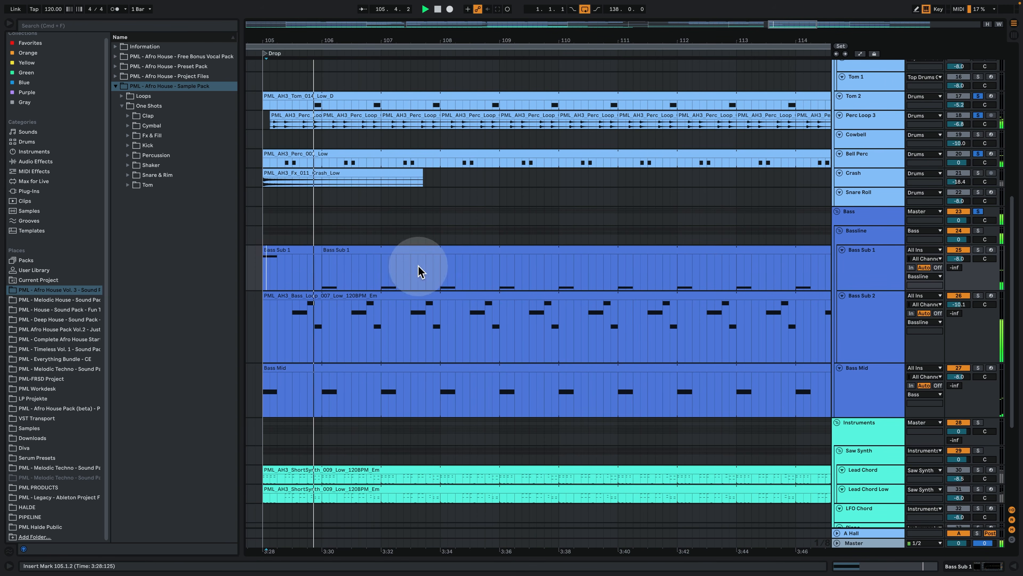
scroll(421, 347, down, 1)
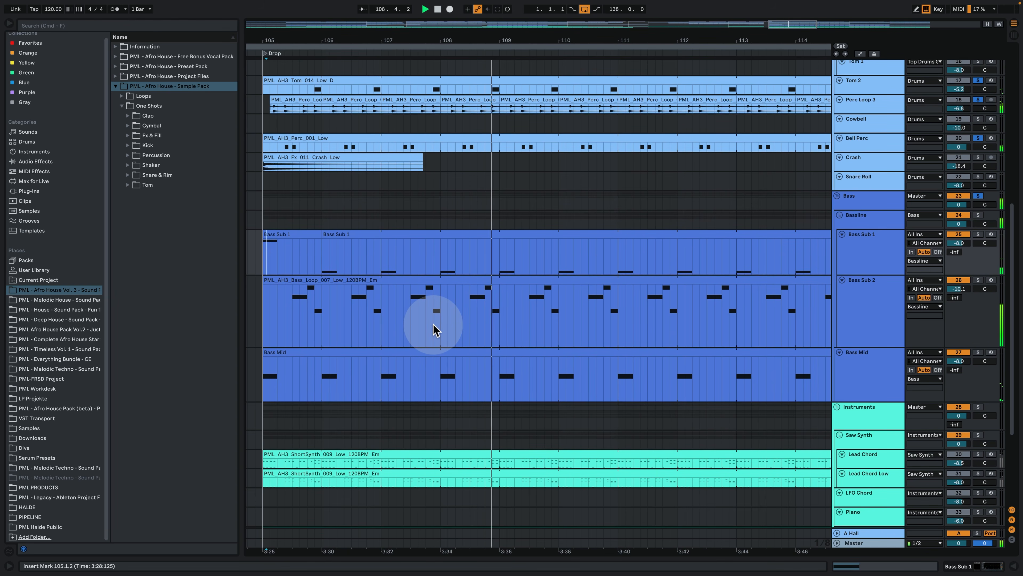
key(space)
Step: Play the Bass section from bar 17, add Piano to the solo and open its clip's notes
scroll(491, 366, down, 4)
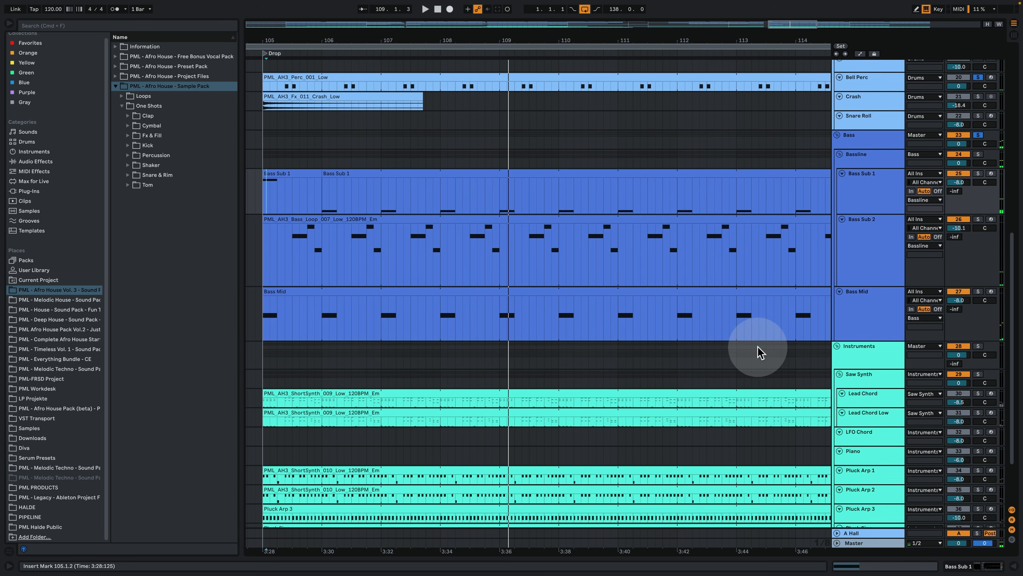
scroll(713, 433, down, 5)
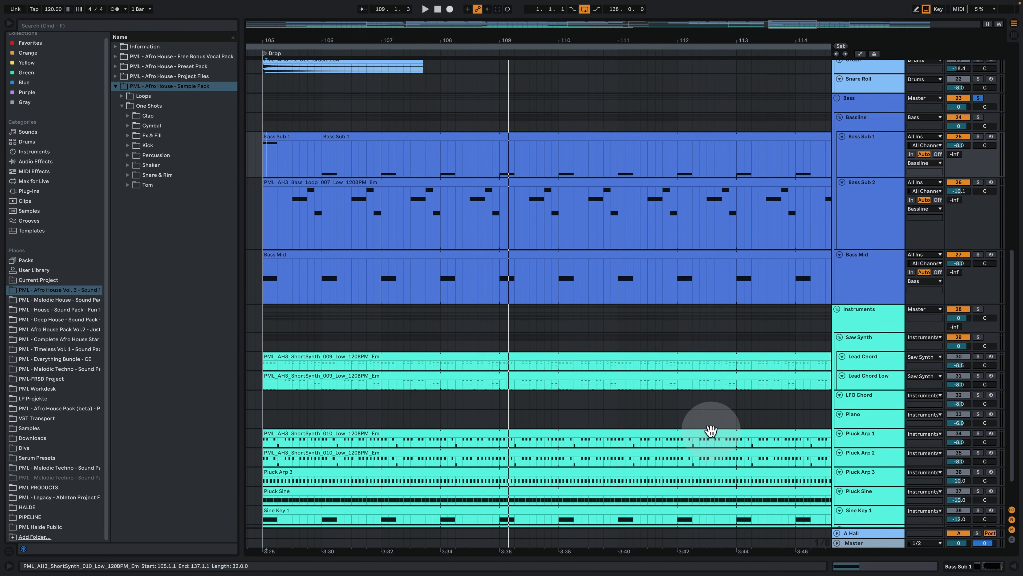
drag(523, 38, 684, 118)
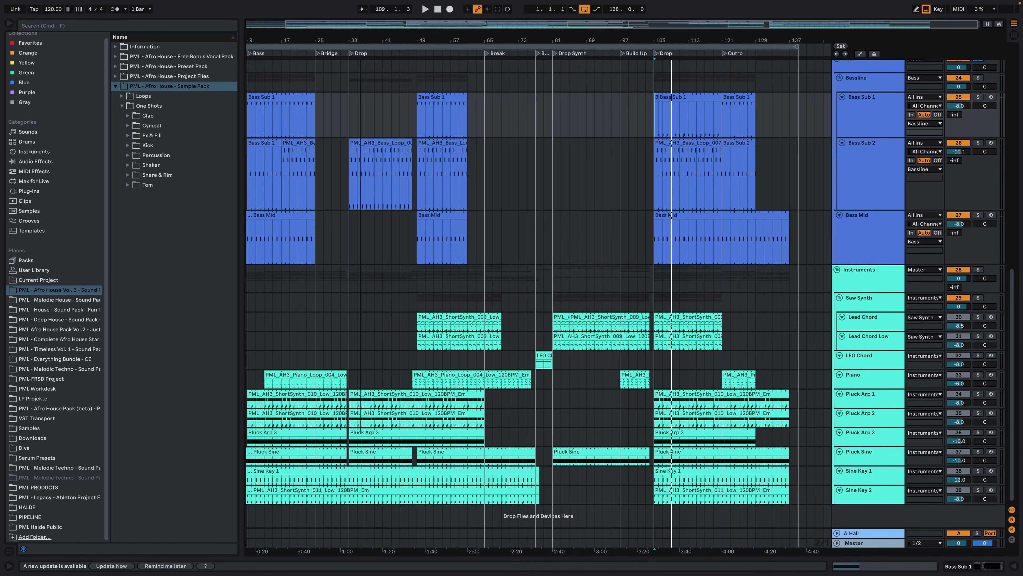
drag(360, 38, 411, 38)
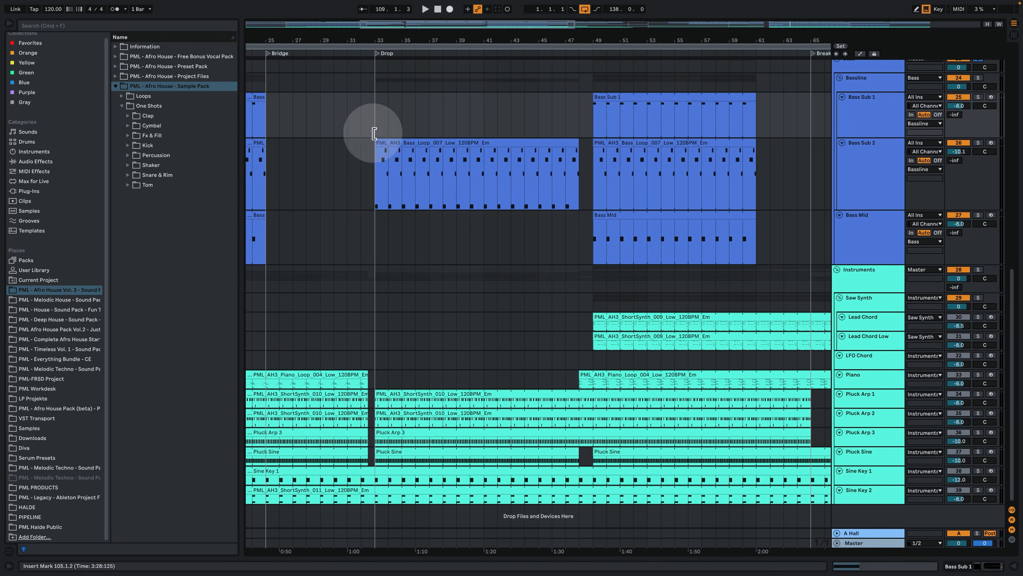
drag(338, 43, 643, 43)
click(458, 200)
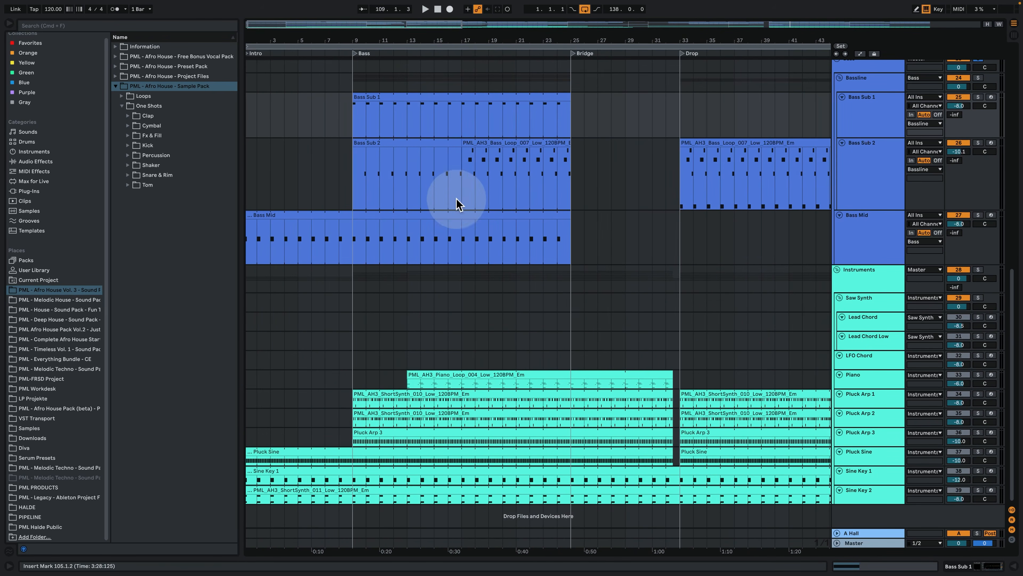
click(490, 358)
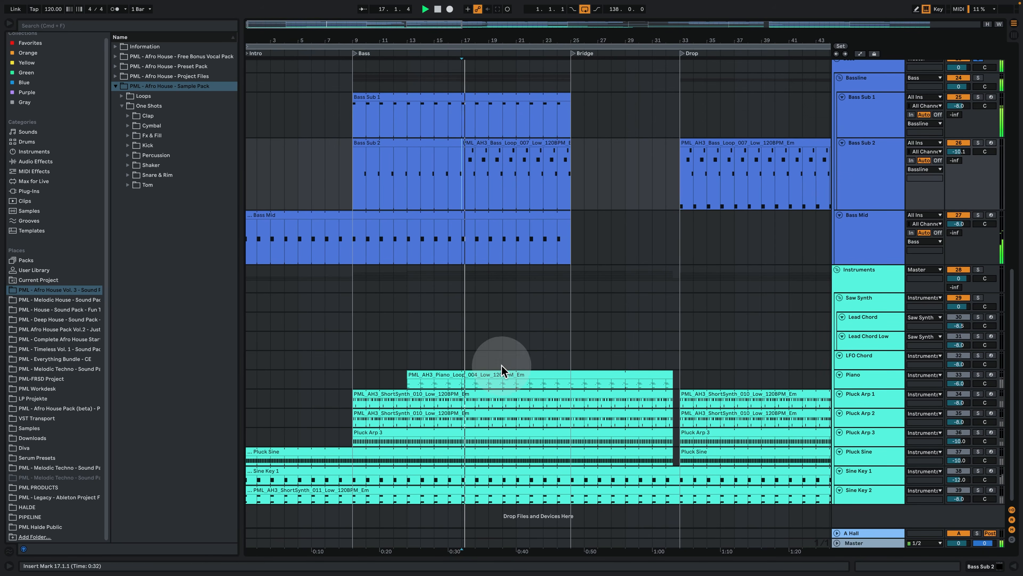
click(978, 374)
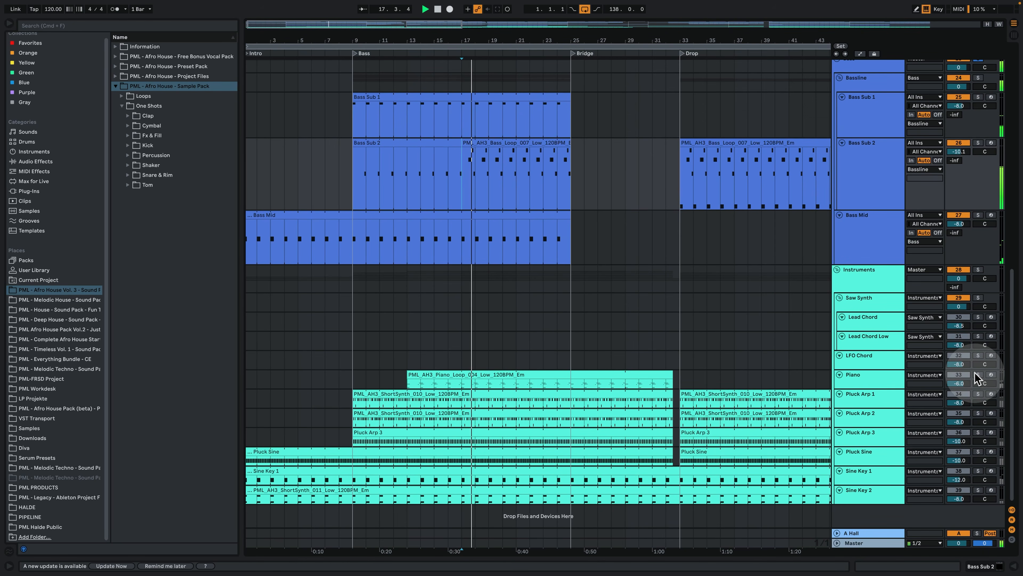
double_click(507, 375)
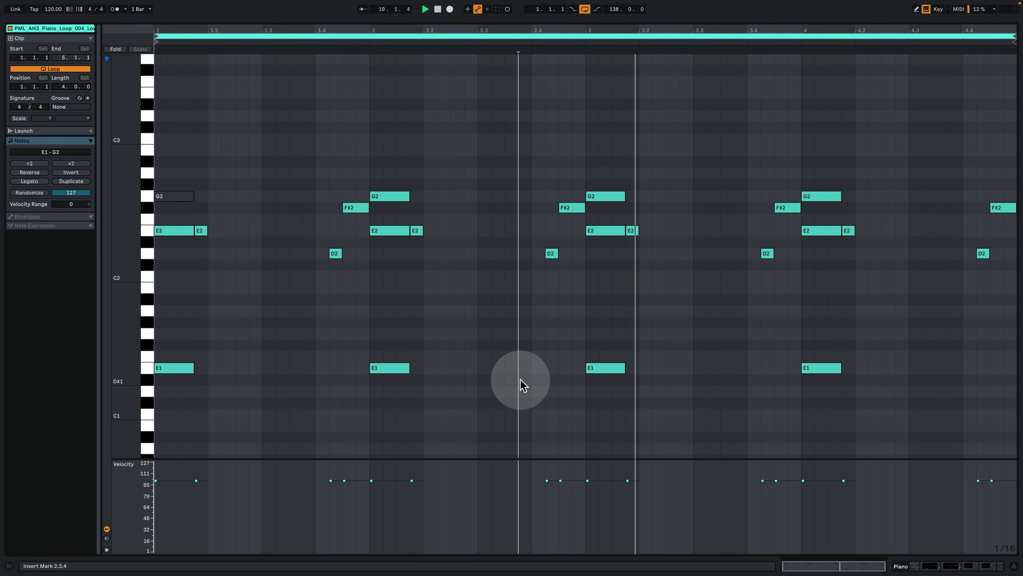
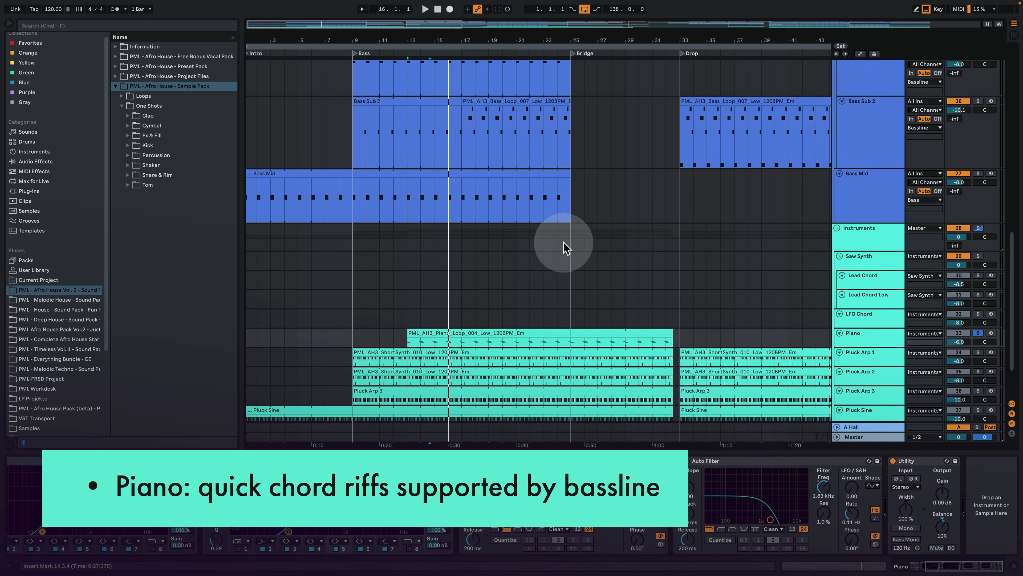
Step: Add the Saw Synth group to the solo for the Drop Synth section and start playback
scroll(629, 201, up, 3)
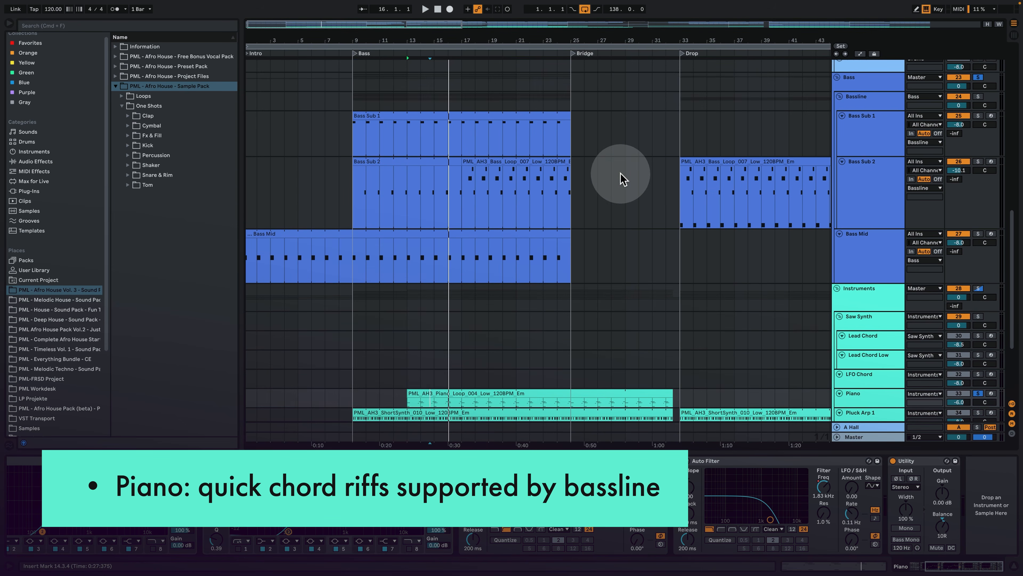
drag(602, 39, 421, 34)
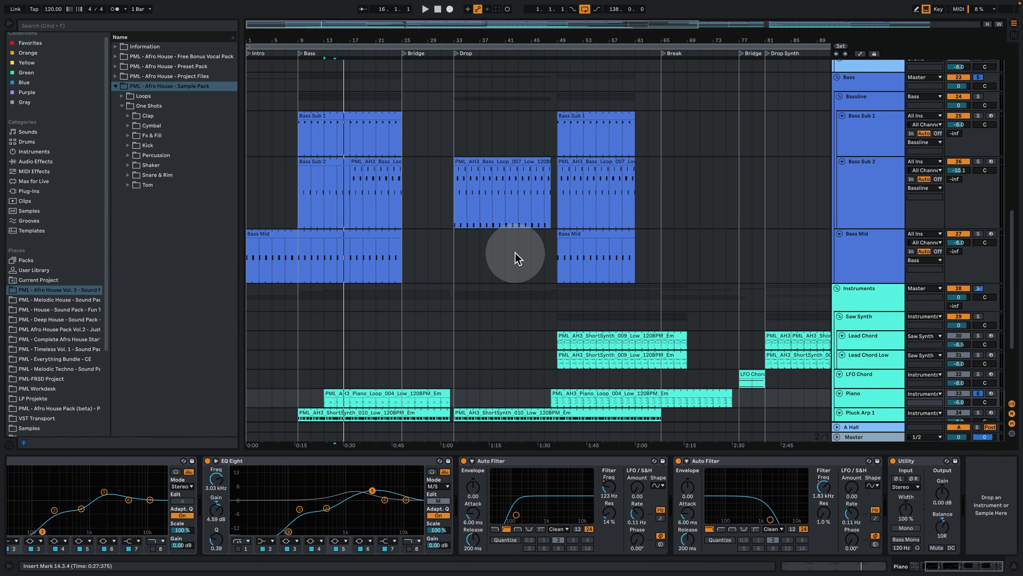
drag(575, 39, 436, 34)
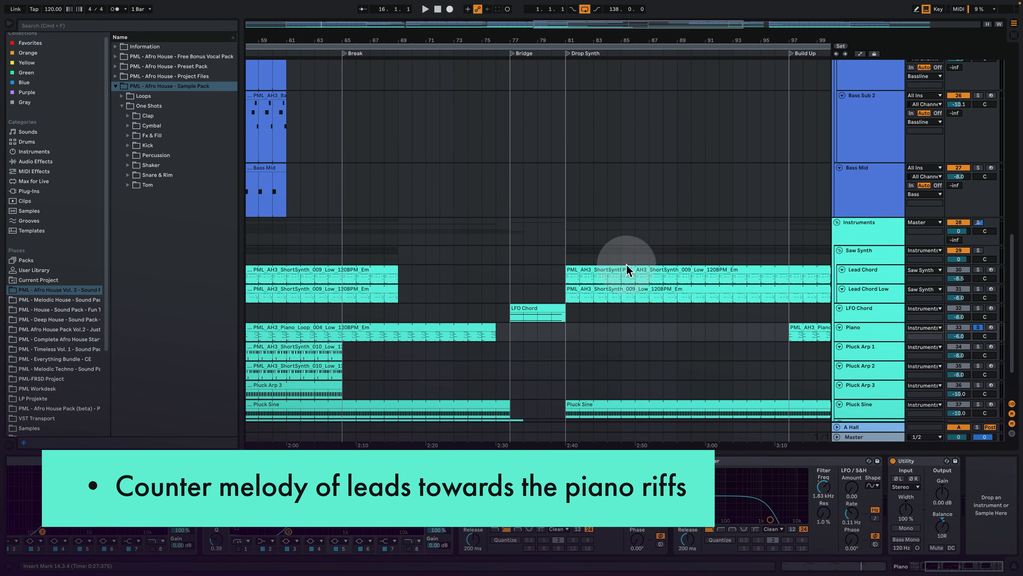
super+click(977, 251)
key(space)
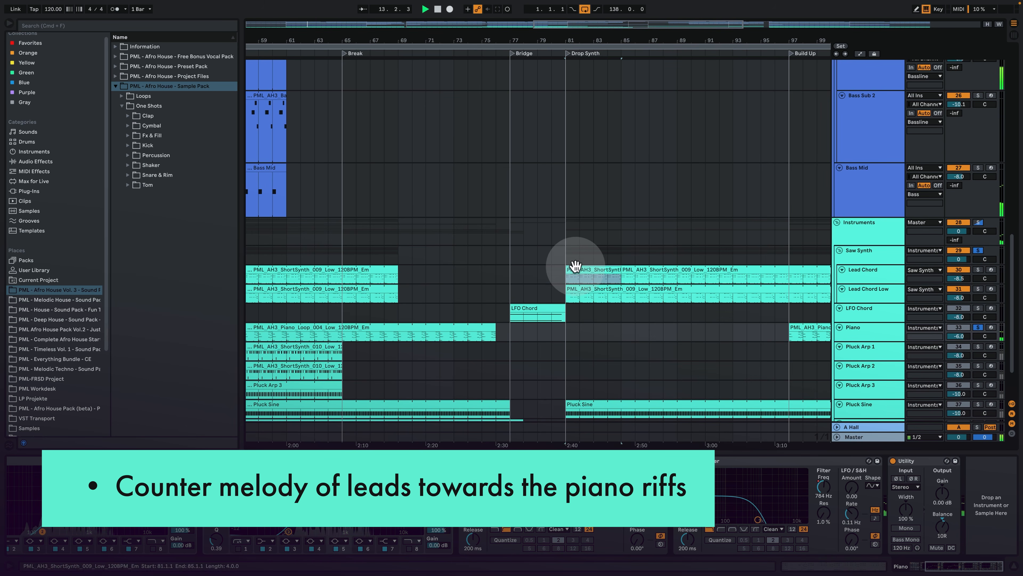
Step: Examine the notes of the first Lead Chord clip in Drop Synth during playback, and return to the track's devices
double_click(575, 266)
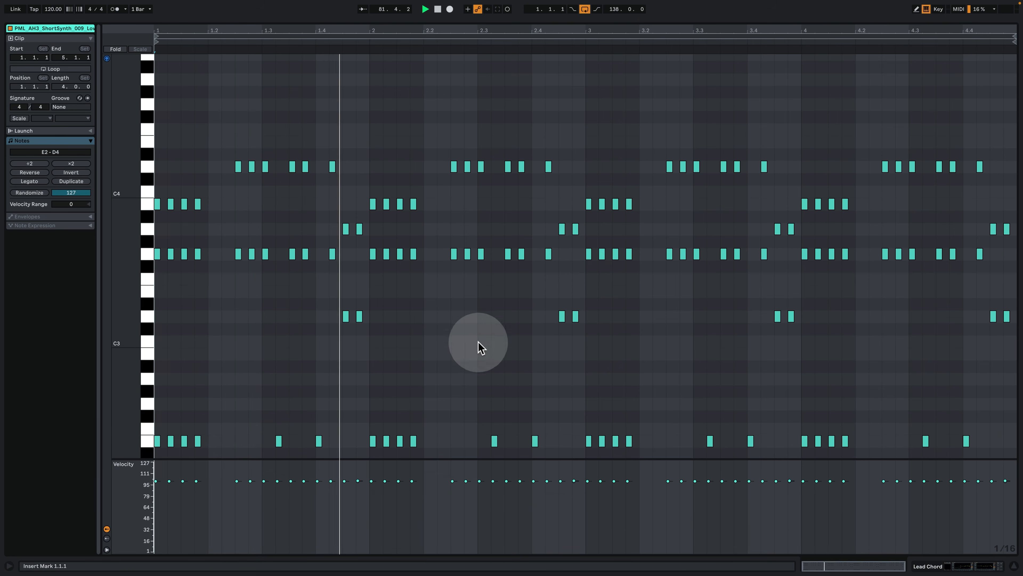
scroll(478, 342, down, 3)
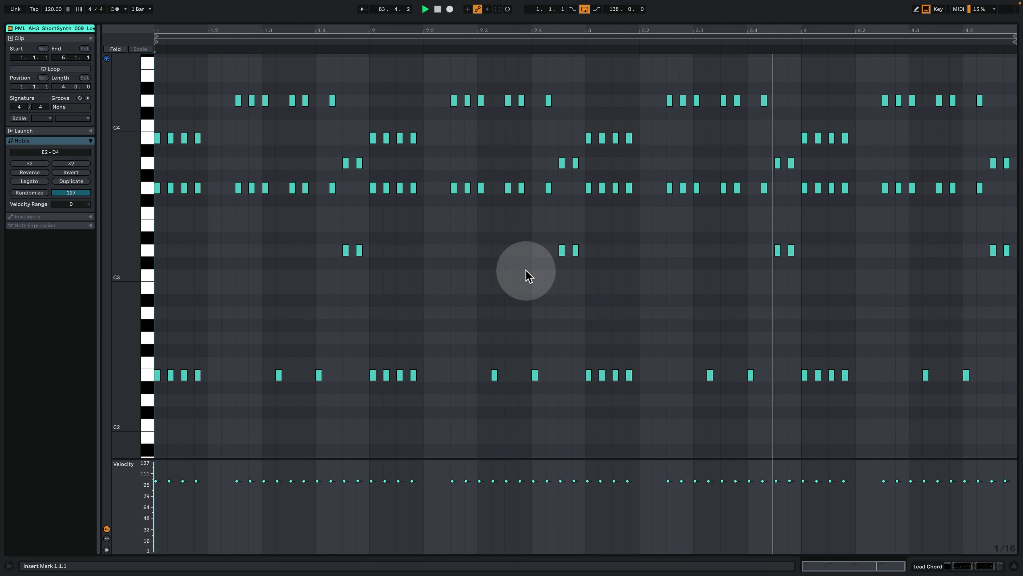
click(964, 566)
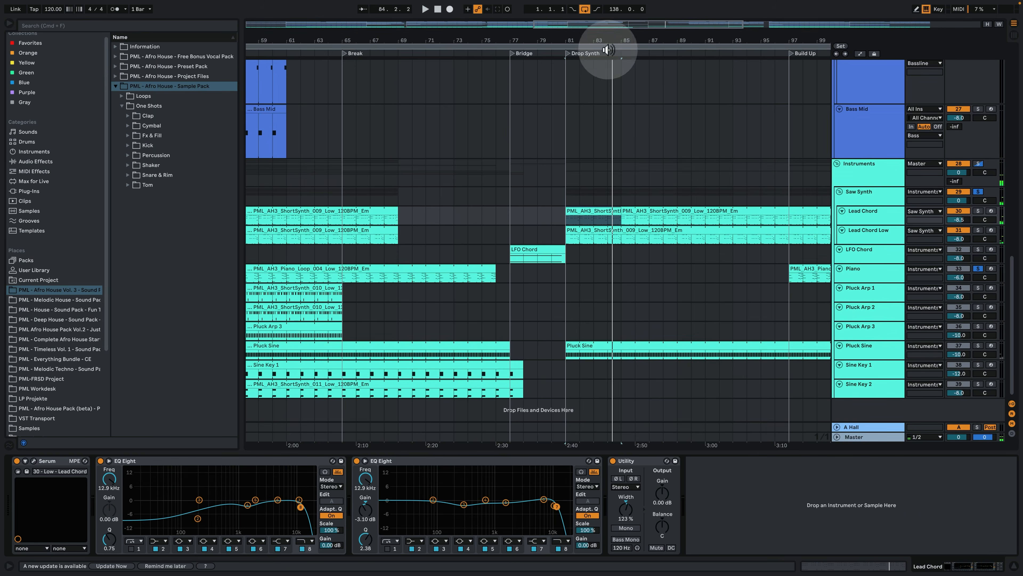
Step: Play the soloed drums, bass and Saw Synth from bar 105 at the second Drop
drag(720, 41, 482, 43)
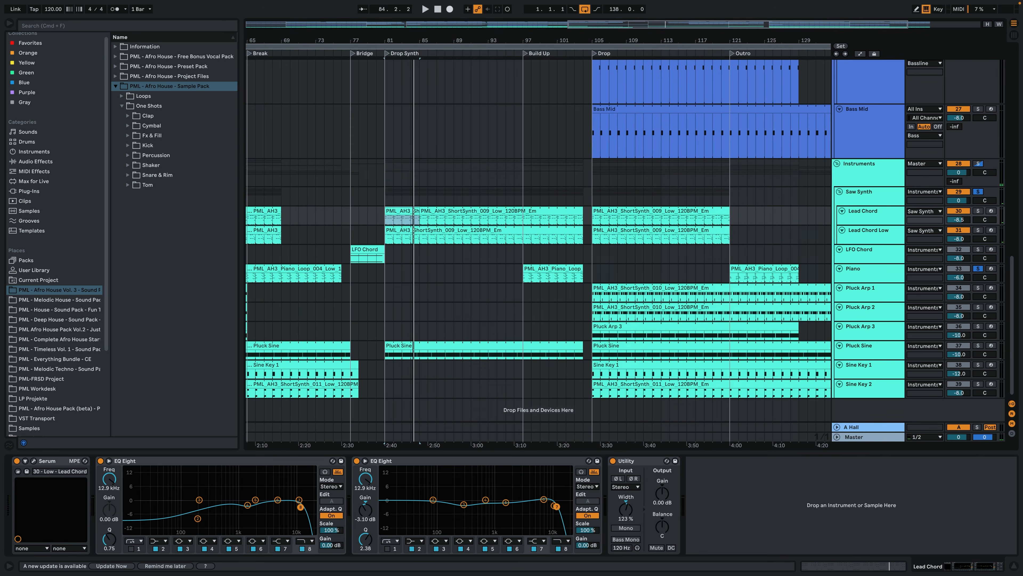
click(592, 257)
click(598, 200)
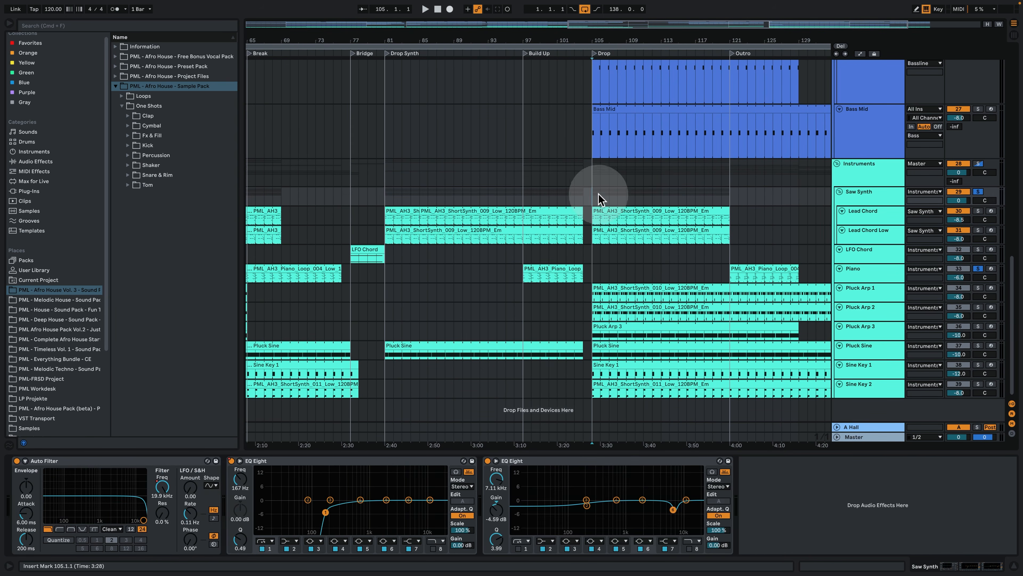
key(space)
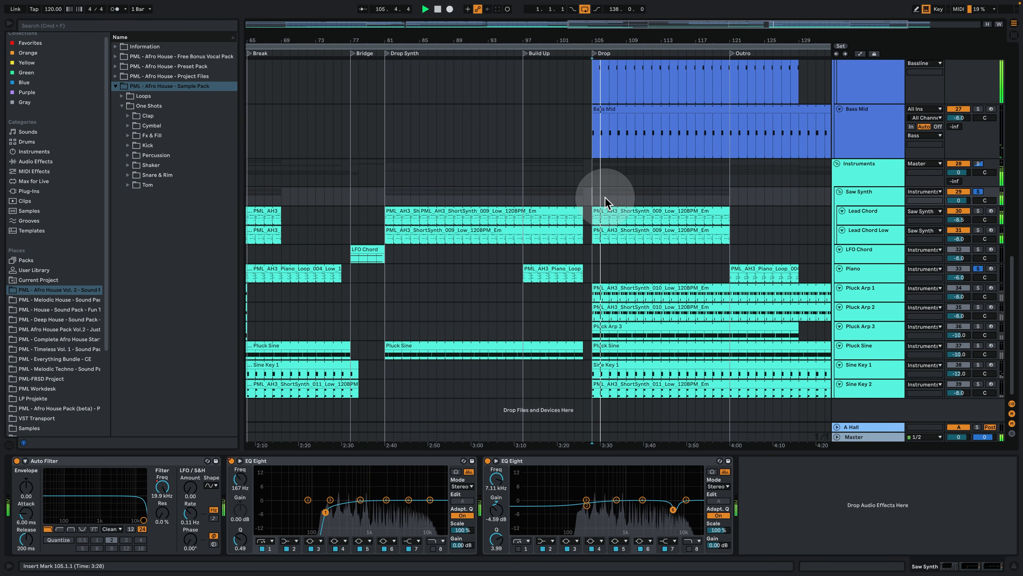
Step: Examine how the bass patterns line up with the Lead Chord clips at the start of the second Drop
drag(613, 39, 612, 117)
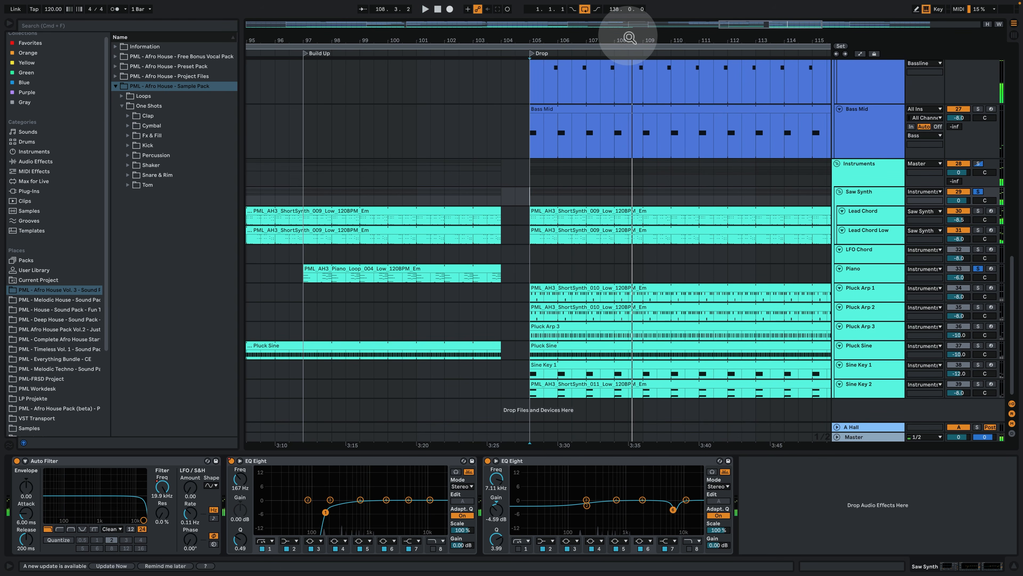
drag(624, 30, 605, 256)
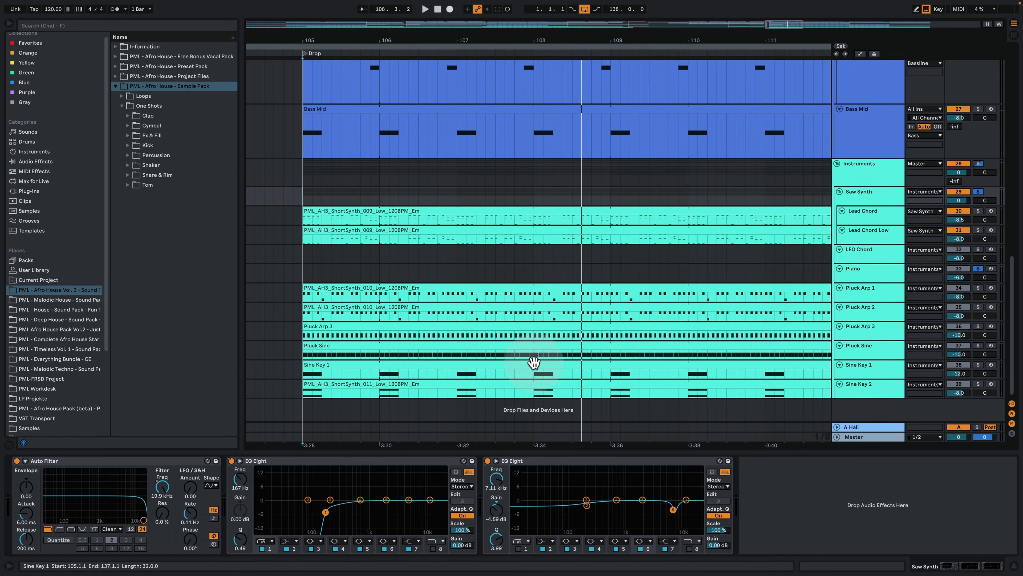
scroll(534, 362, up, 5)
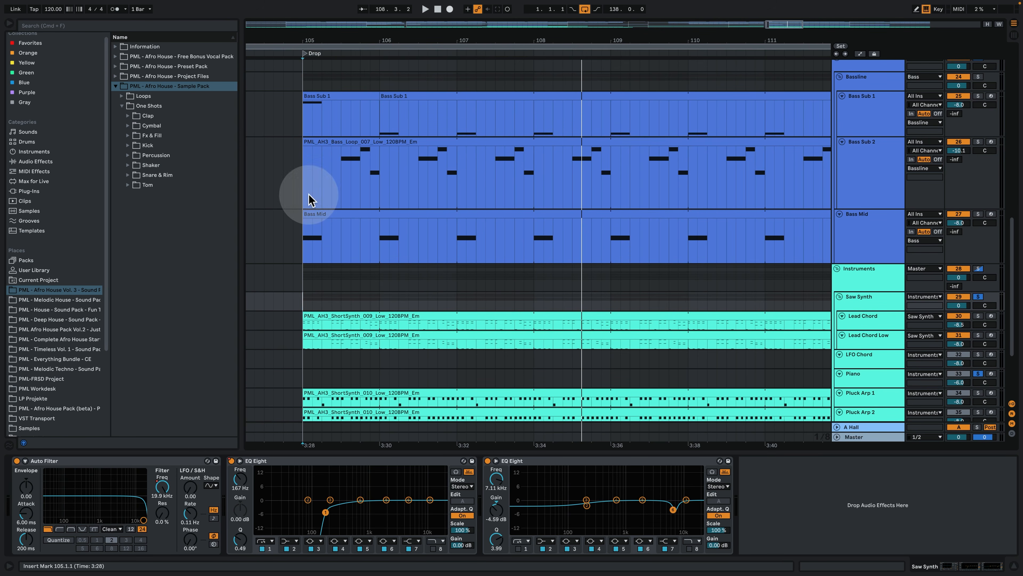
scroll(588, 284, down, 2)
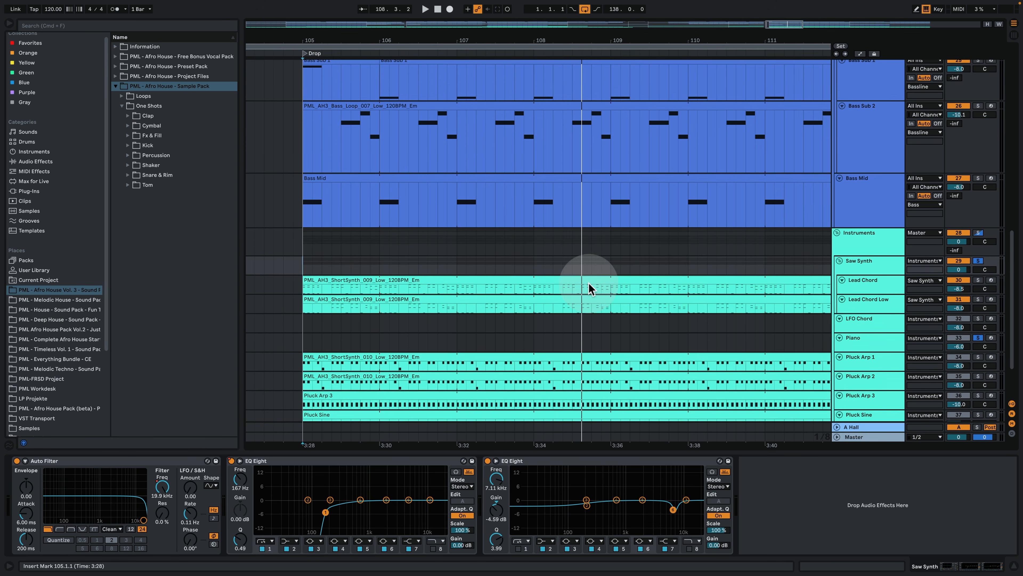
scroll(576, 289, down, 1)
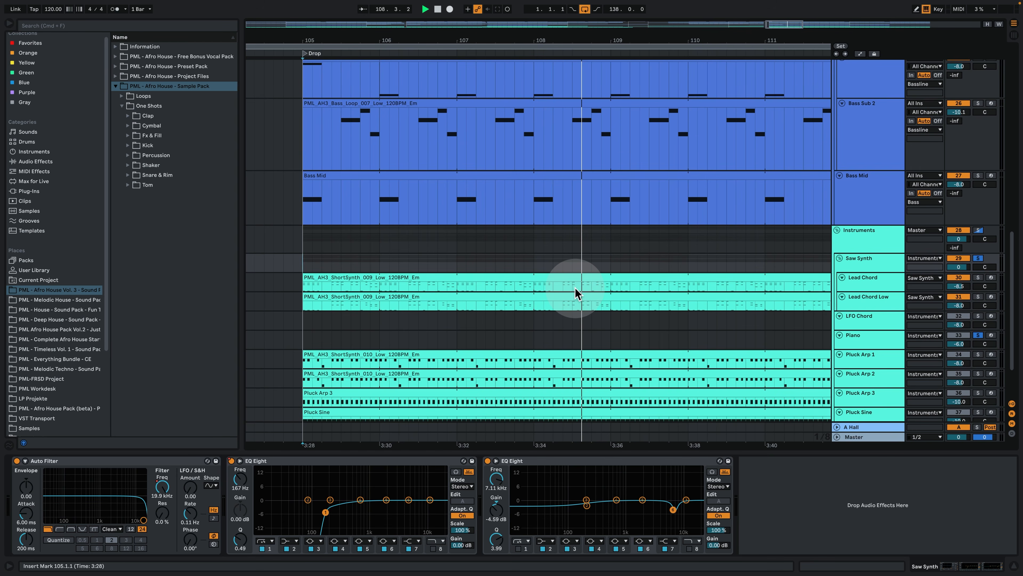
Step: Play from bar 105, examine the notes of the Drop's Lead Chord clip, and return to the track's devices
key(space)
click(863, 278)
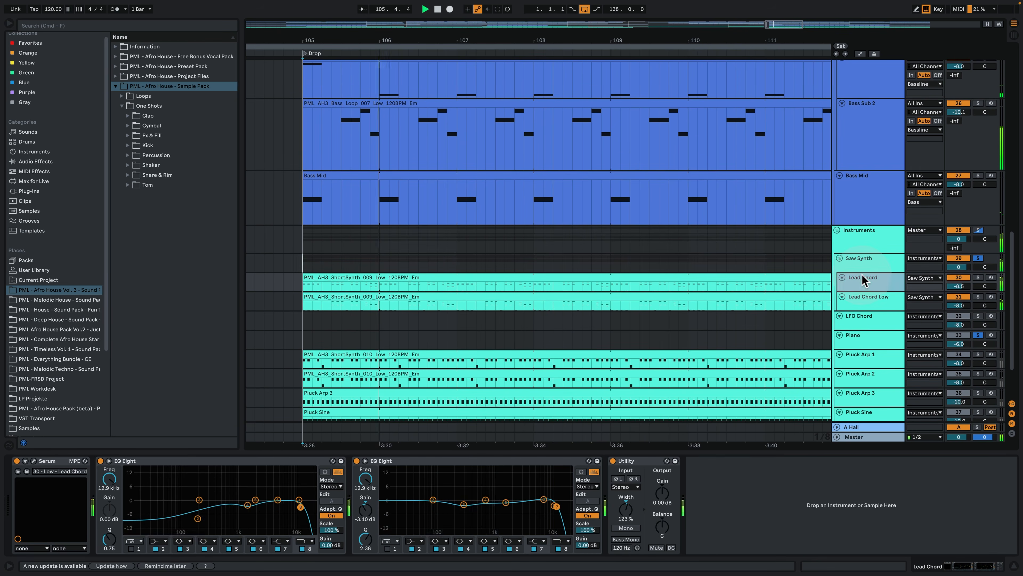
click(461, 277)
double_click(461, 276)
click(546, 290)
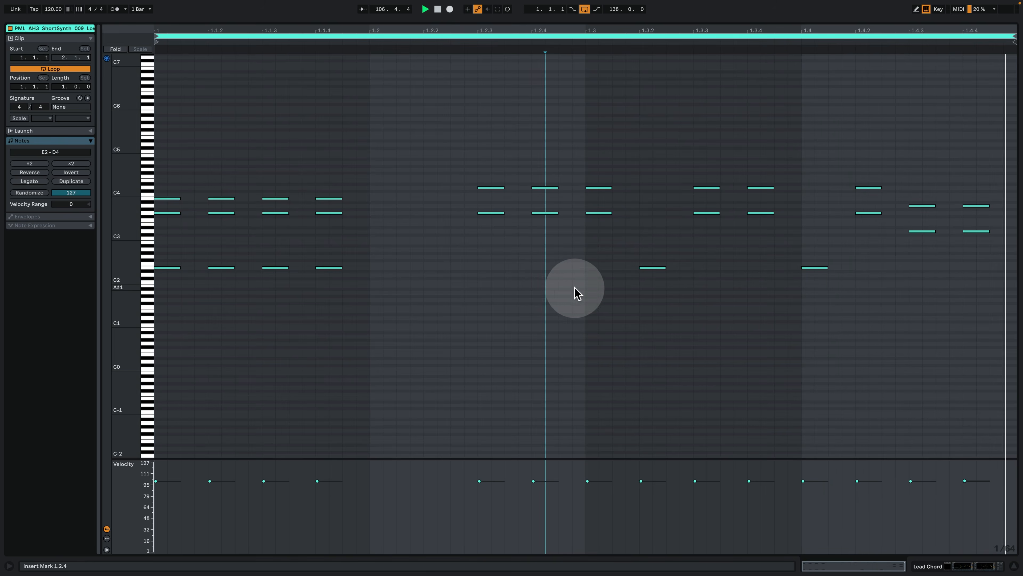
click(929, 567)
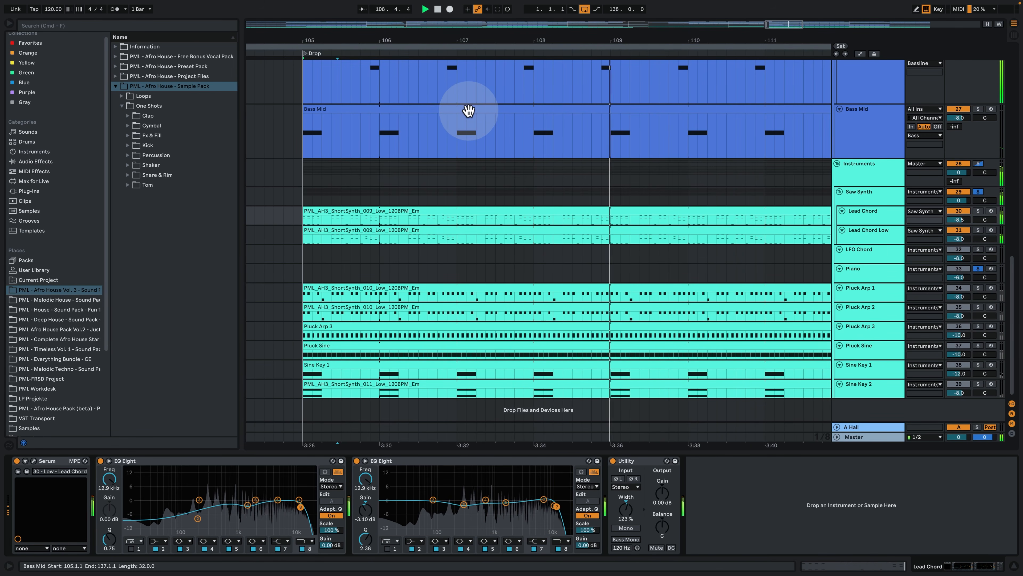
Step: Select the first vocal clip of the first Drop and solo the Vocal track with its devices shown
scroll(470, 88, up, 2)
drag(501, 33, 501, 5)
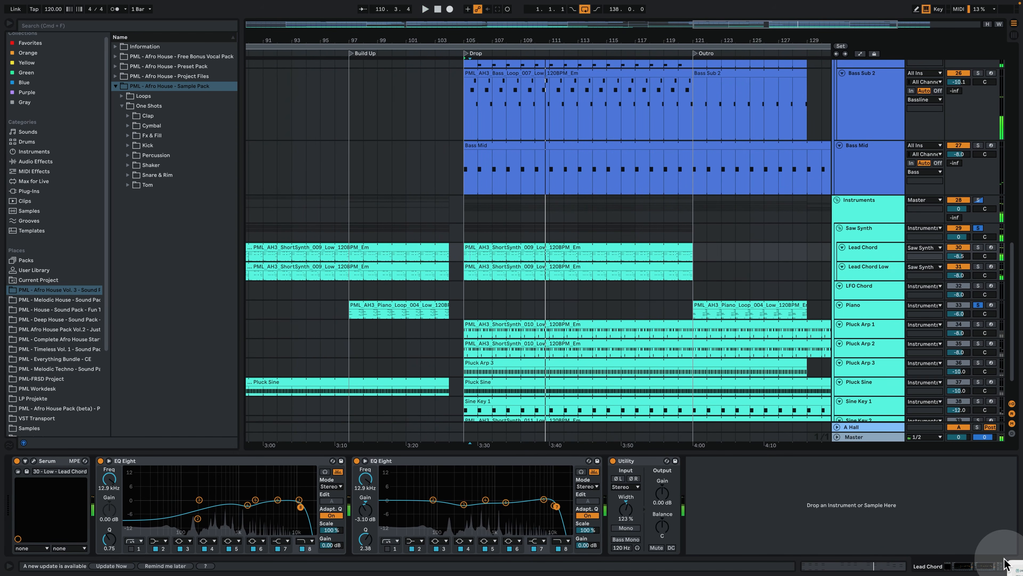
click(1013, 566)
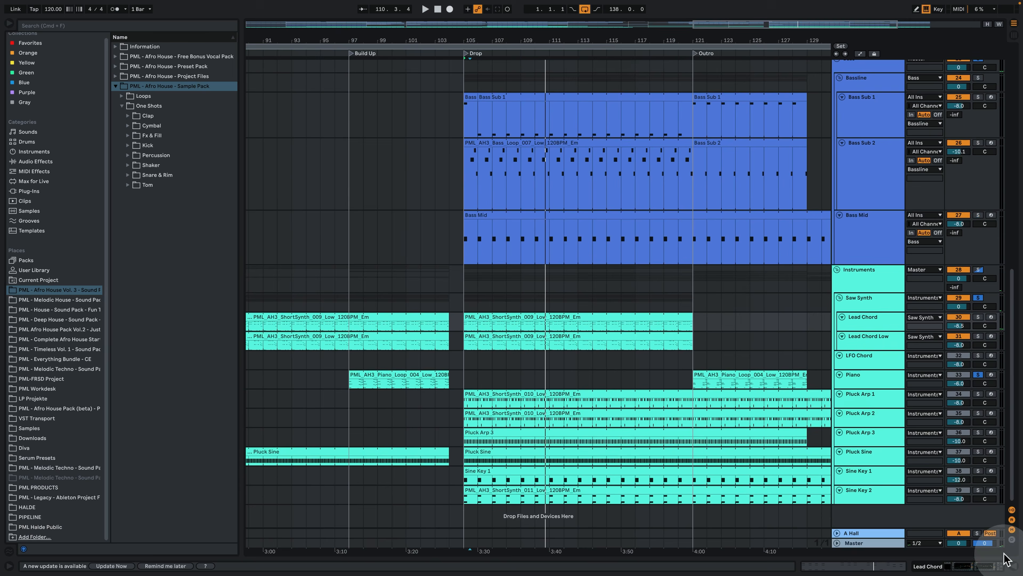
scroll(569, 209, up, 5)
drag(554, 41, 651, 41)
scroll(636, 222, up, 10)
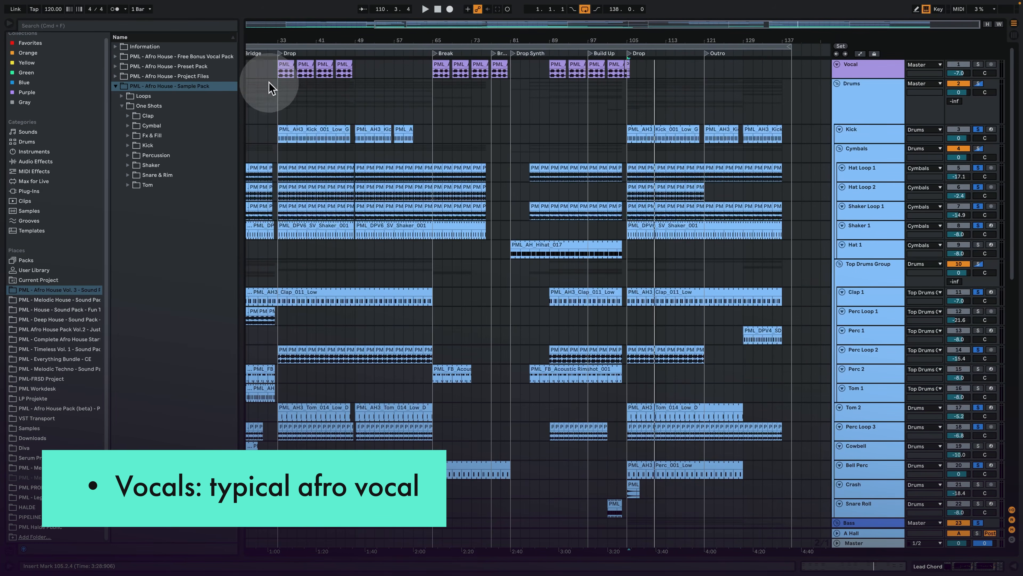
click(282, 68)
double_click(876, 68)
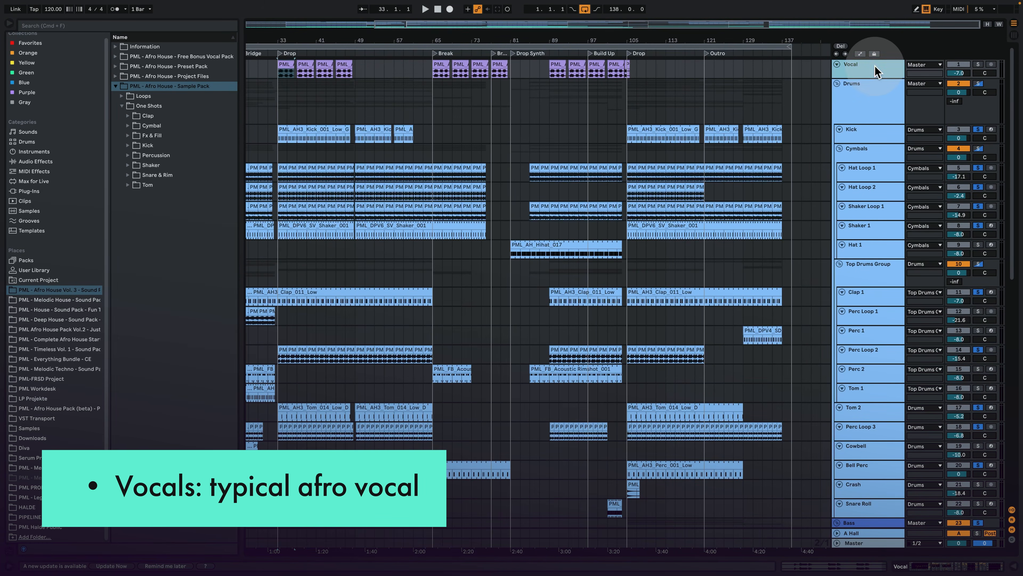
click(978, 64)
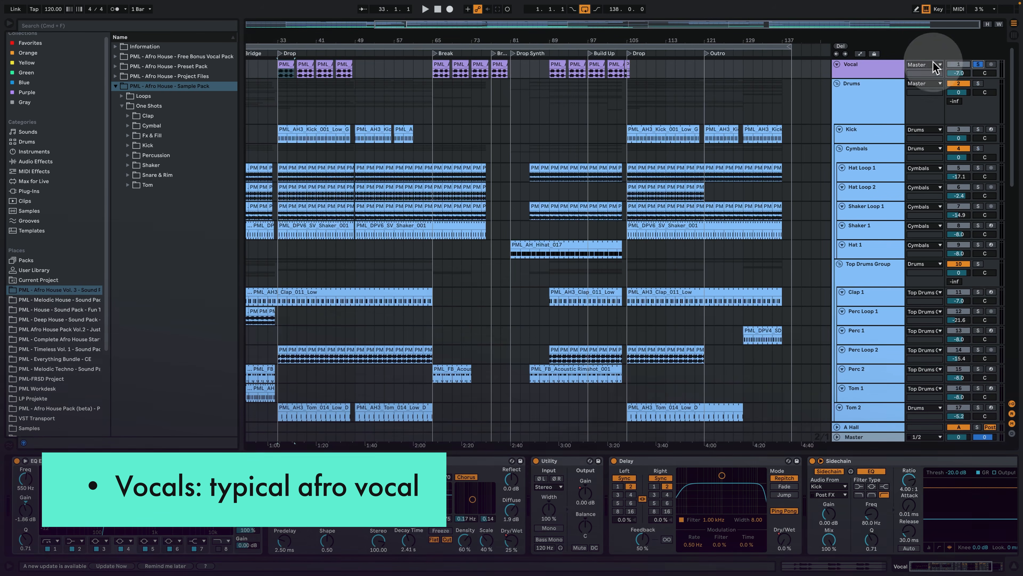
Step: Play the soloed vocal from bar 33 and make the Vocal track taller to show its waveforms
drag(281, 42, 362, 100)
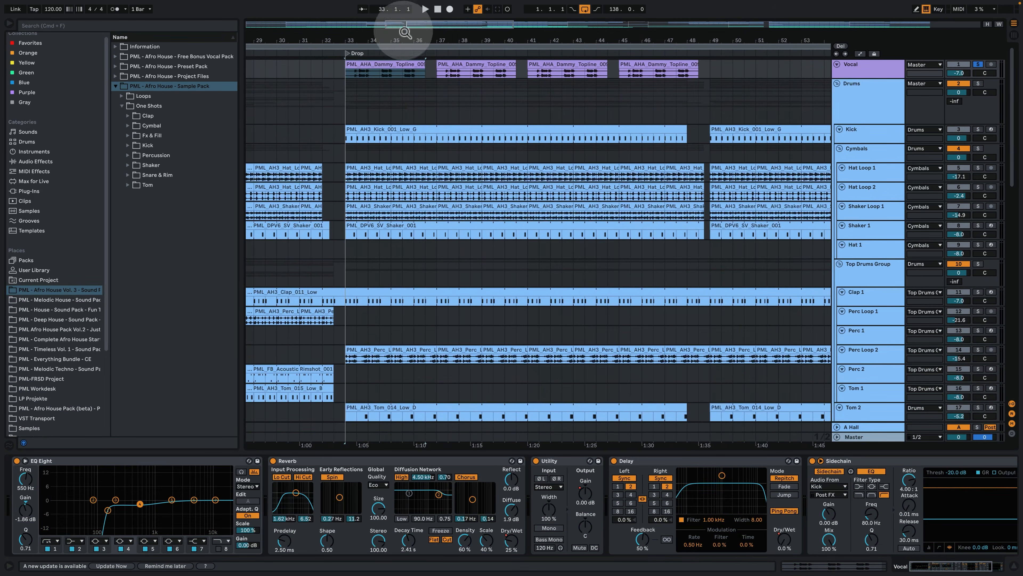
key(space)
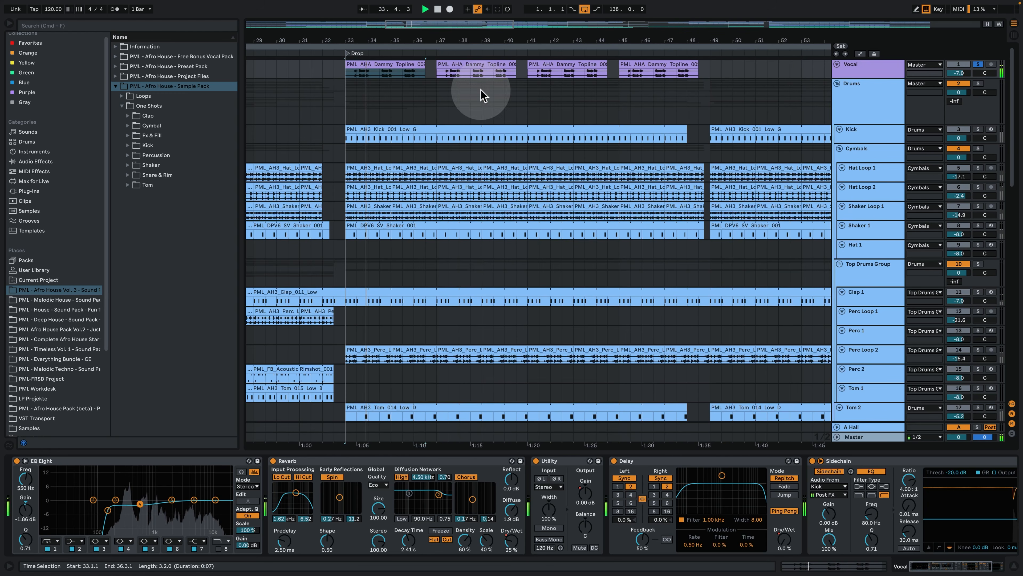
drag(404, 42, 405, 58)
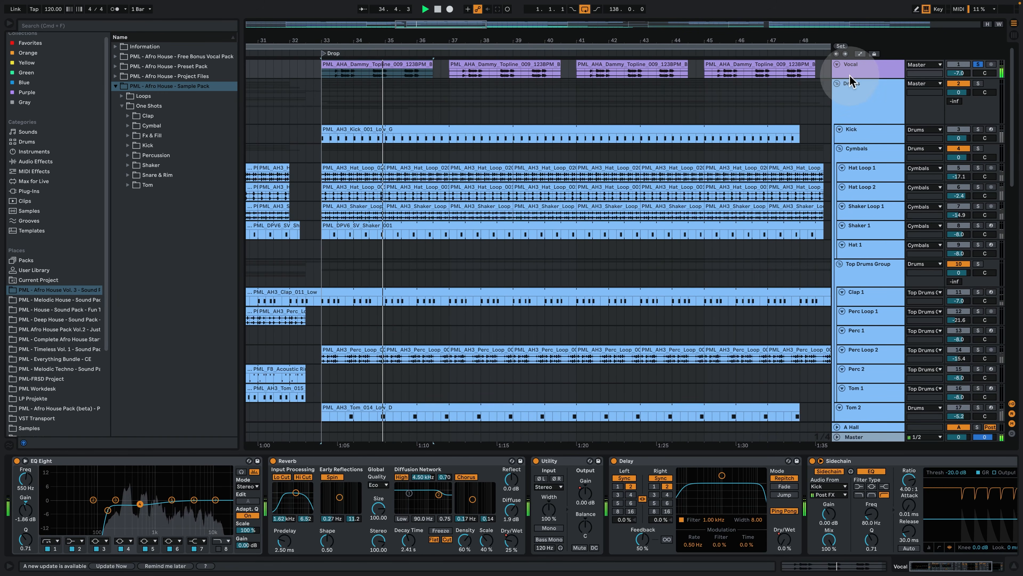
drag(850, 78, 851, 126)
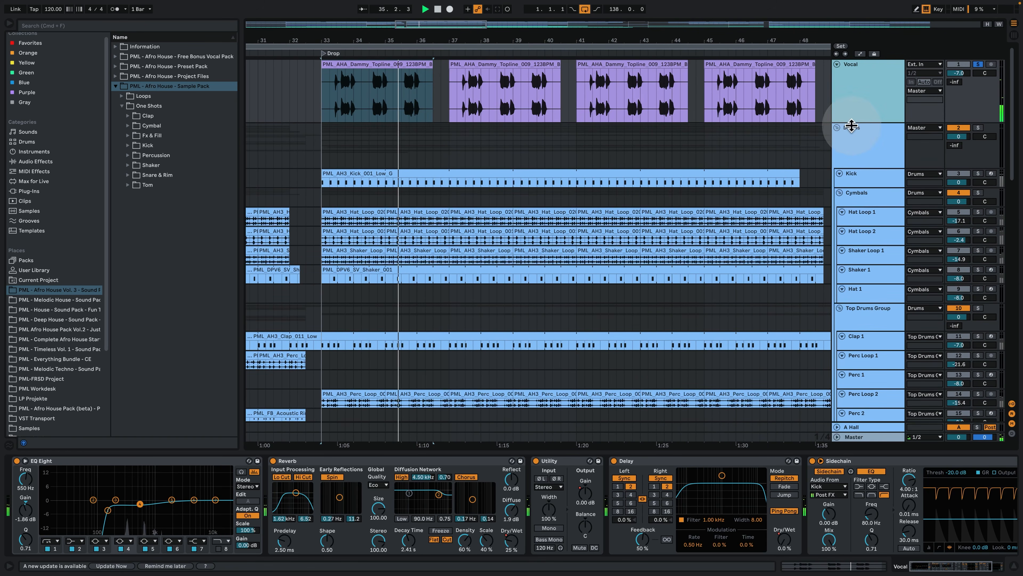
key(space)
Step: Take the Vocal track out of solo and show automation to inspect its Delay Dry/Wet envelope
click(981, 65)
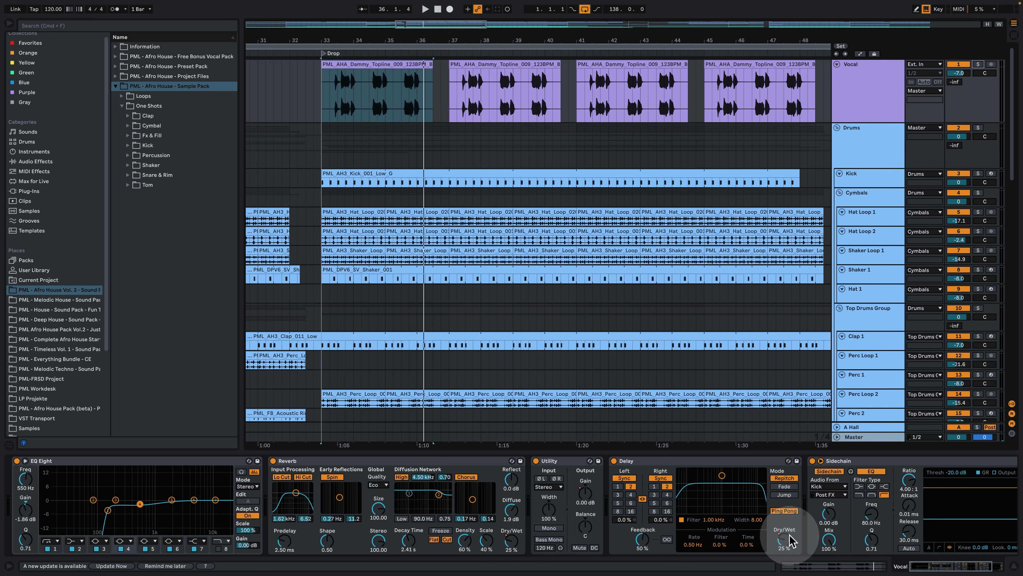
click(861, 54)
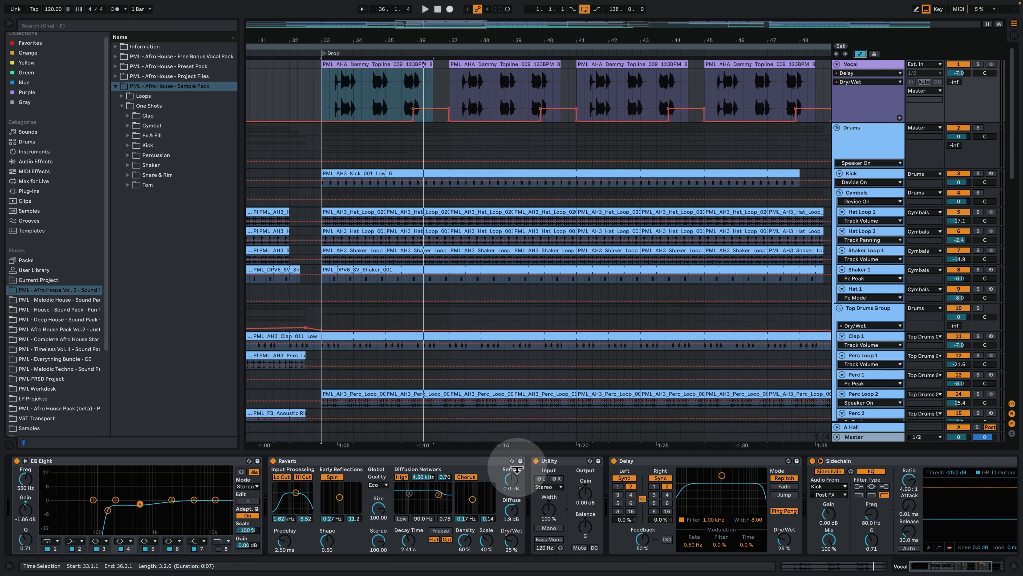
click(354, 115)
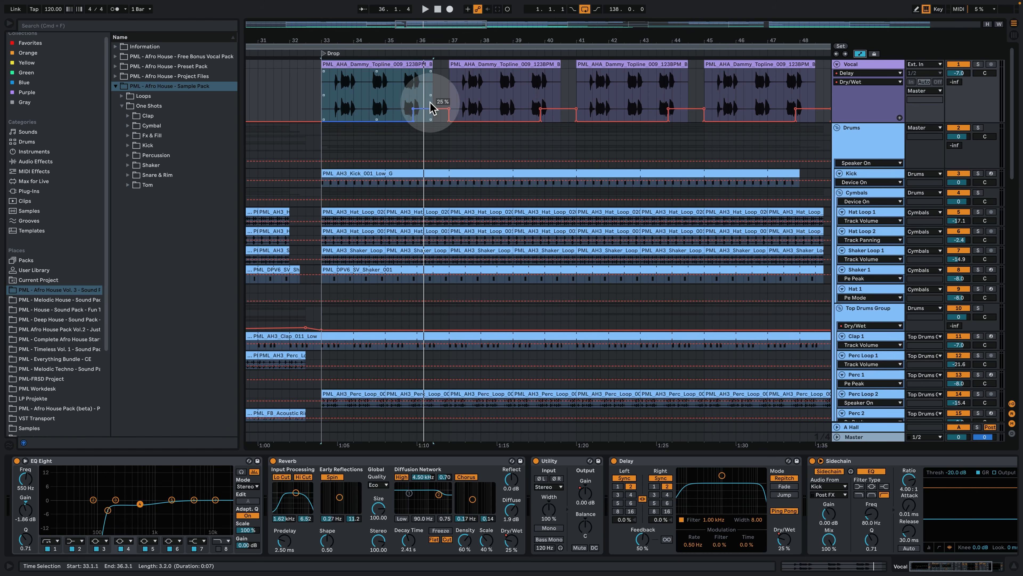
Step: Play the full mix from bar 35.3 to hear the vocal's Delay Dry/Wet automation in the first Drop
click(402, 84)
key(space)
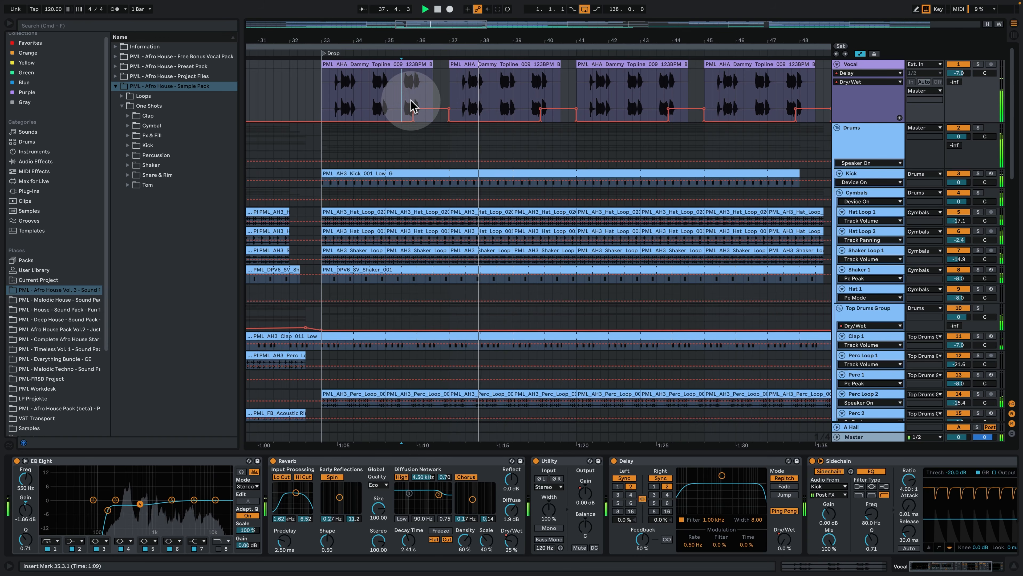
click(505, 115)
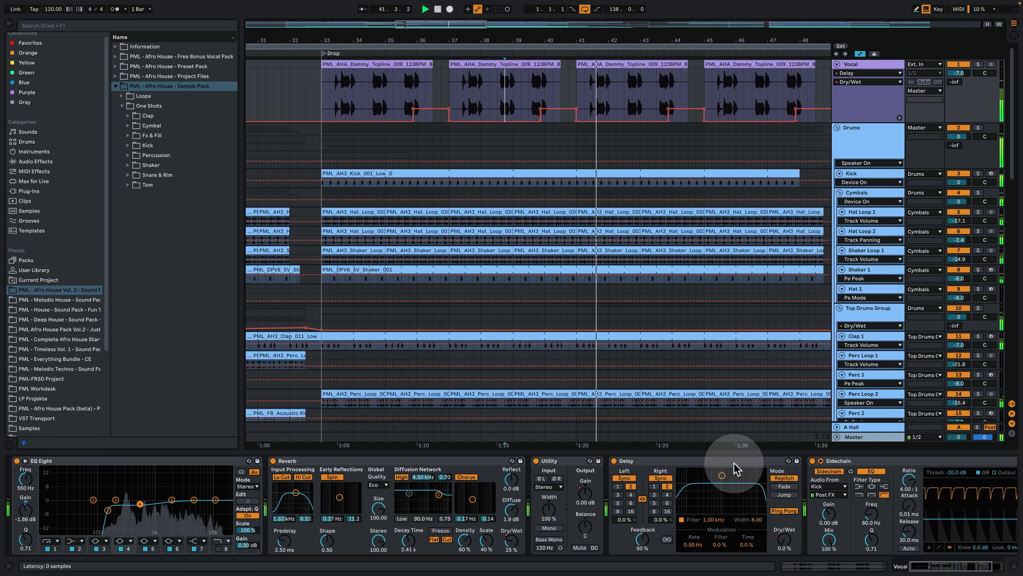
mouse_move(969, 567)
mouse_down()
mouse_move(980, 567)
mouse_move(968, 566)
mouse_up()
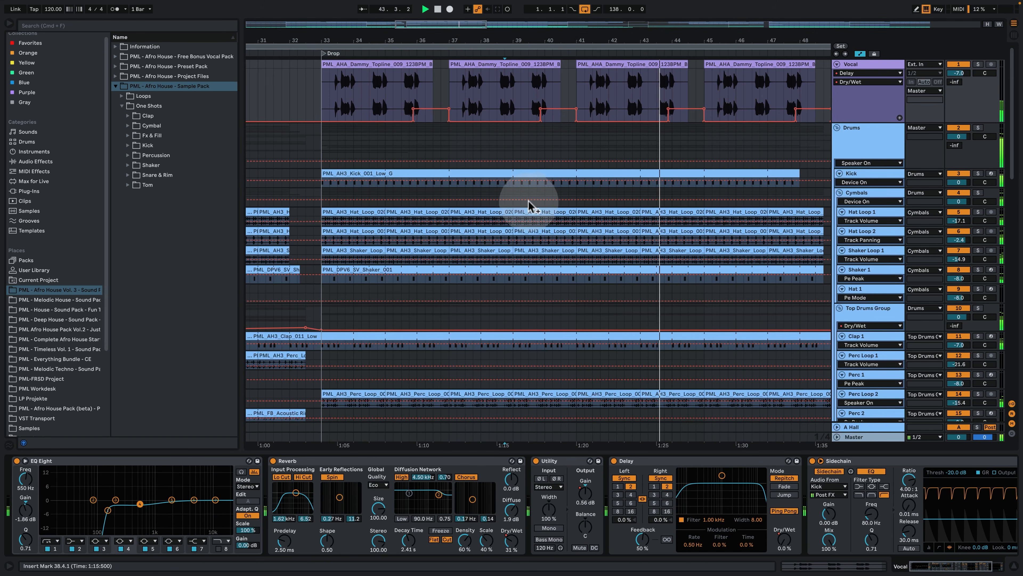
key(space)
Step: Solo Pluck Arp 1 and Pluck Arp 2 and play them from bar 33 at the first Drop
drag(507, 40, 507, 16)
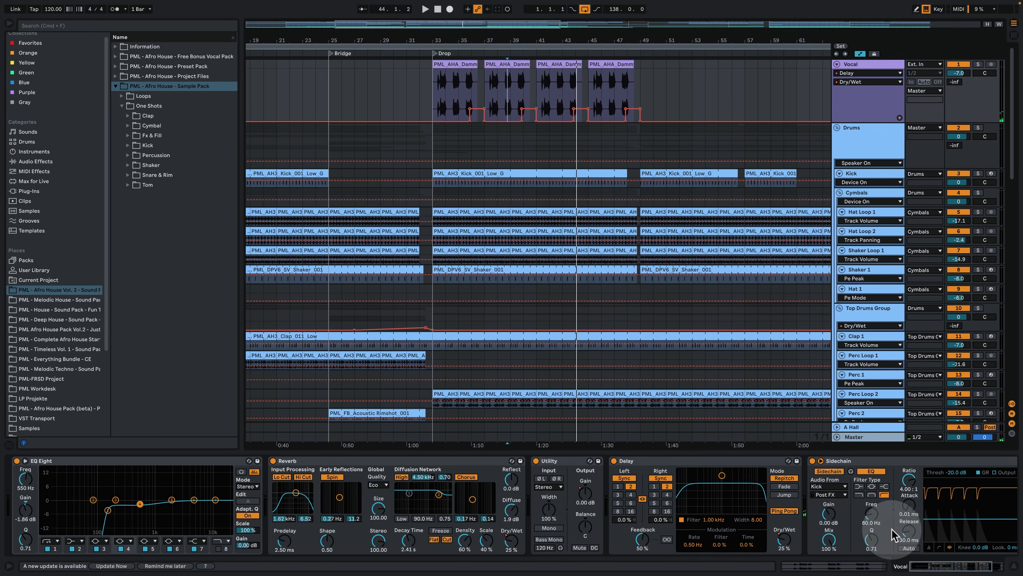
click(1012, 564)
scroll(606, 339, down, 20)
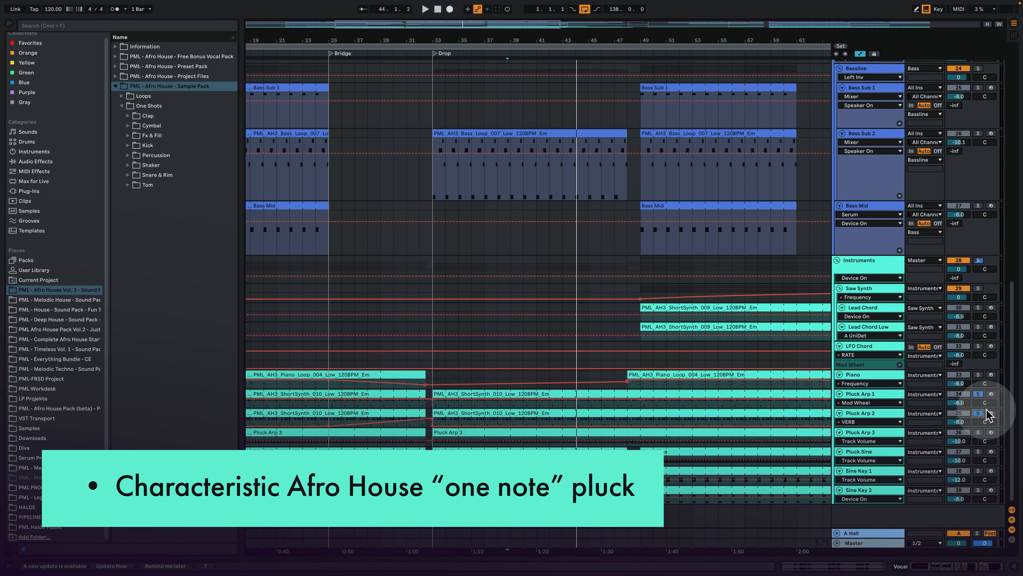
click(504, 393)
key(space)
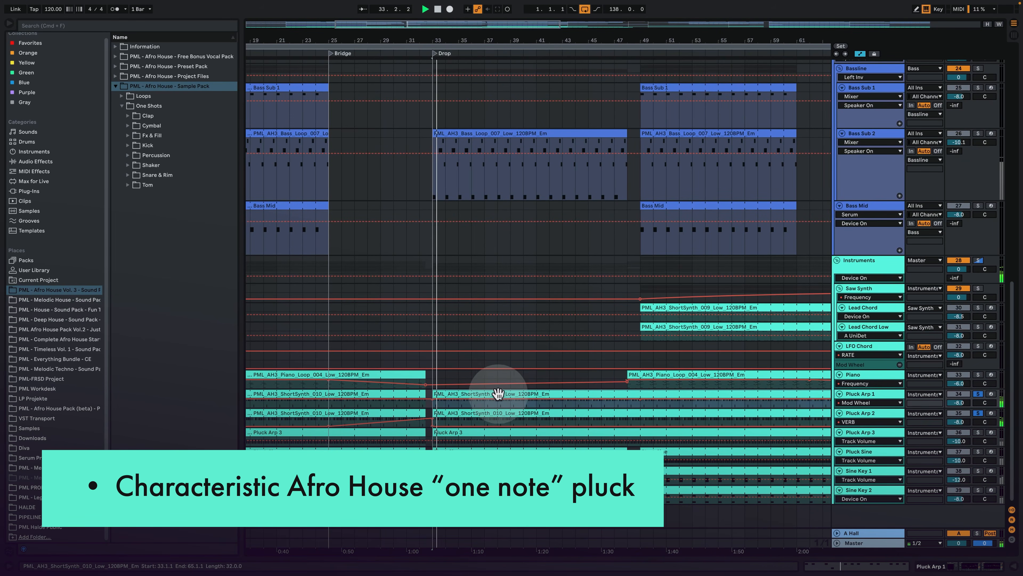
Step: Examine the Pluck Arp 1 clip's notes during playback, and add Pluck Arp 3 and Pluck Sine to the solo
double_click(520, 395)
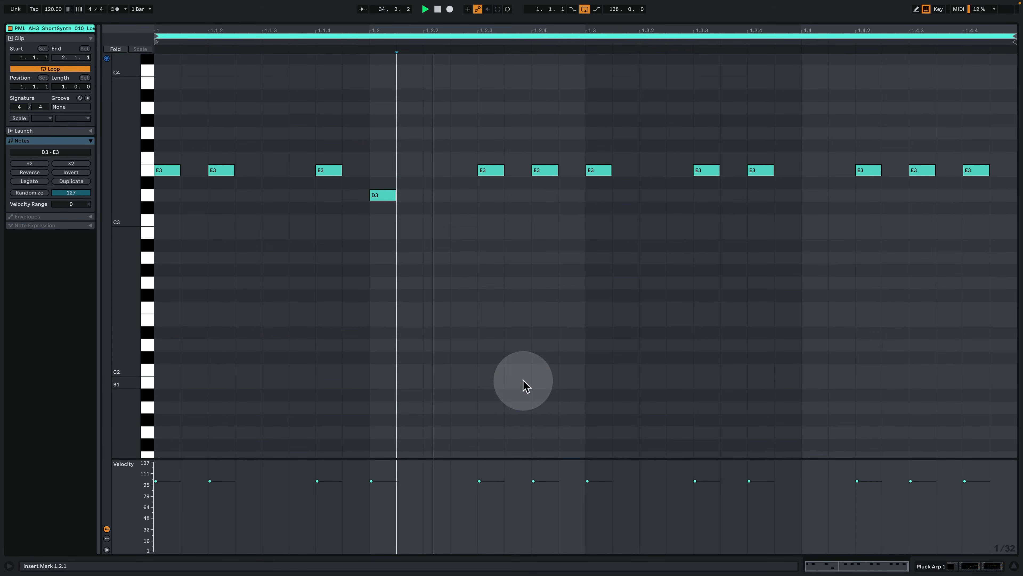
click(951, 561)
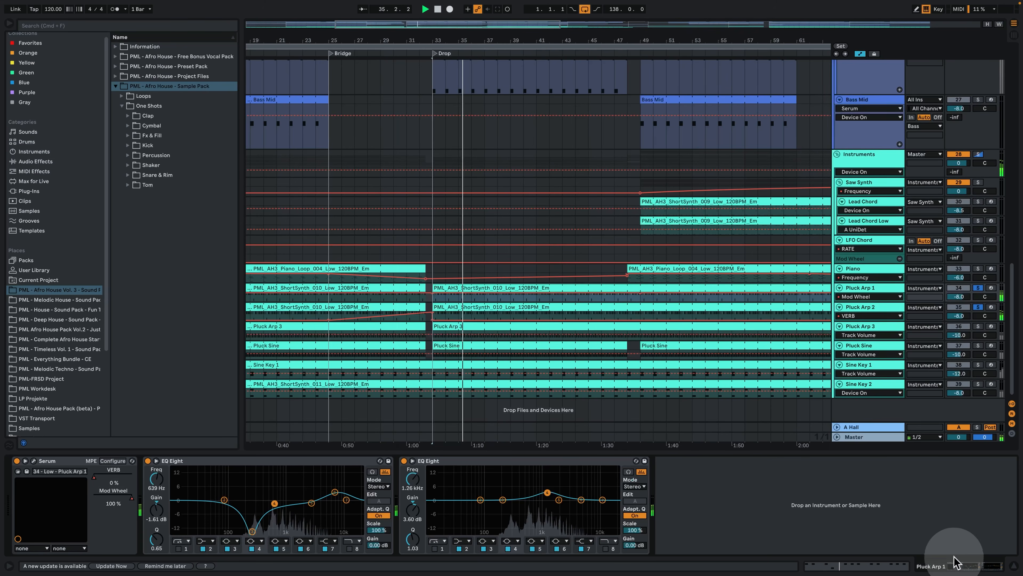
click(978, 326)
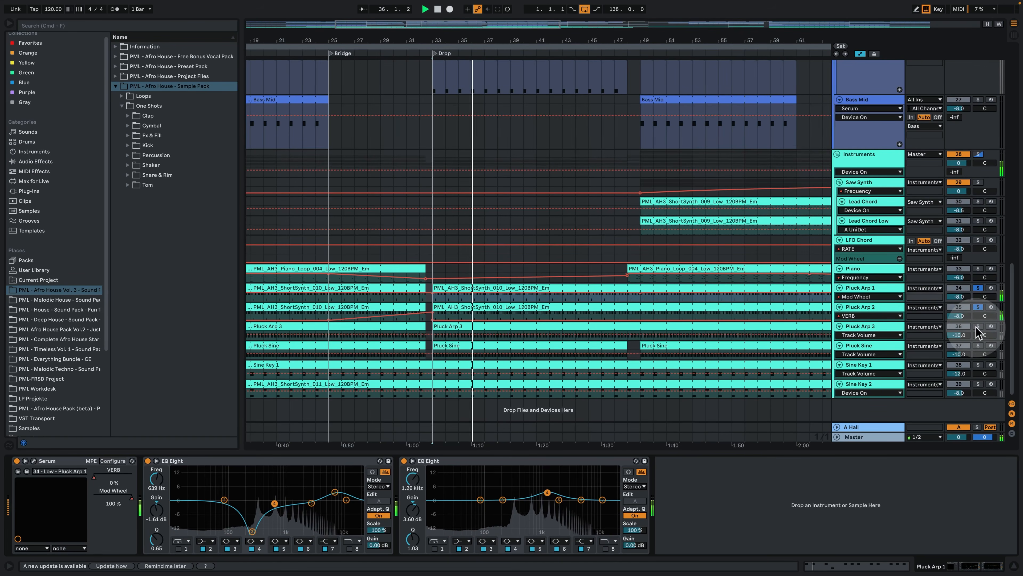
click(979, 346)
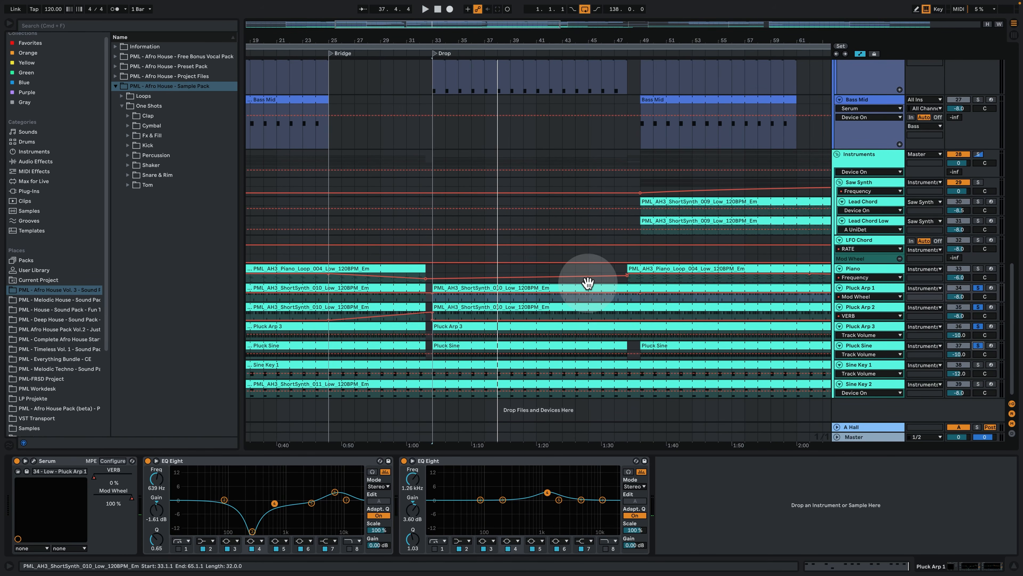
Step: Solo only the Kick, play it from bar 33 at the first Drop, and clear the solo
scroll(587, 283, up, 15)
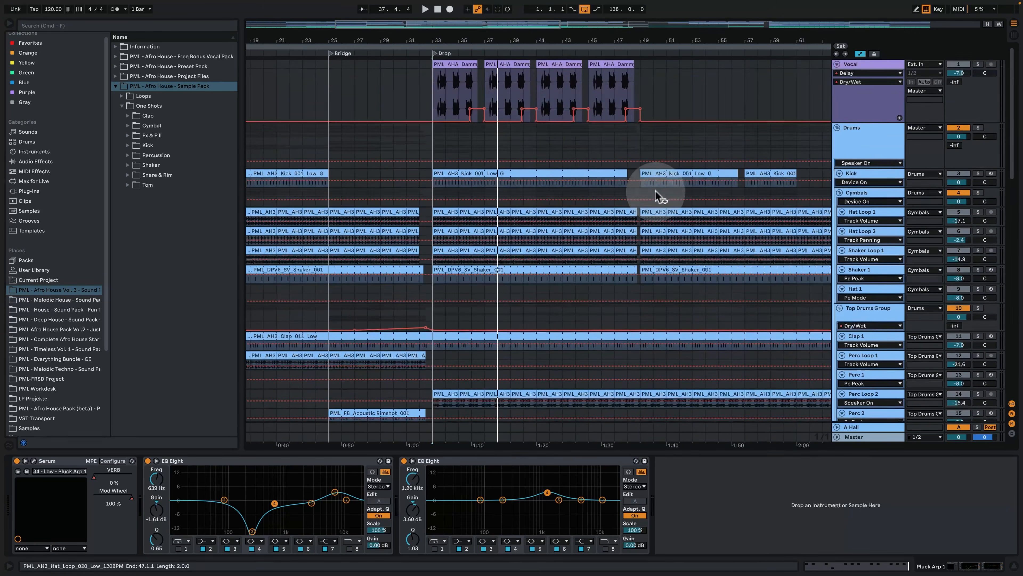
click(977, 174)
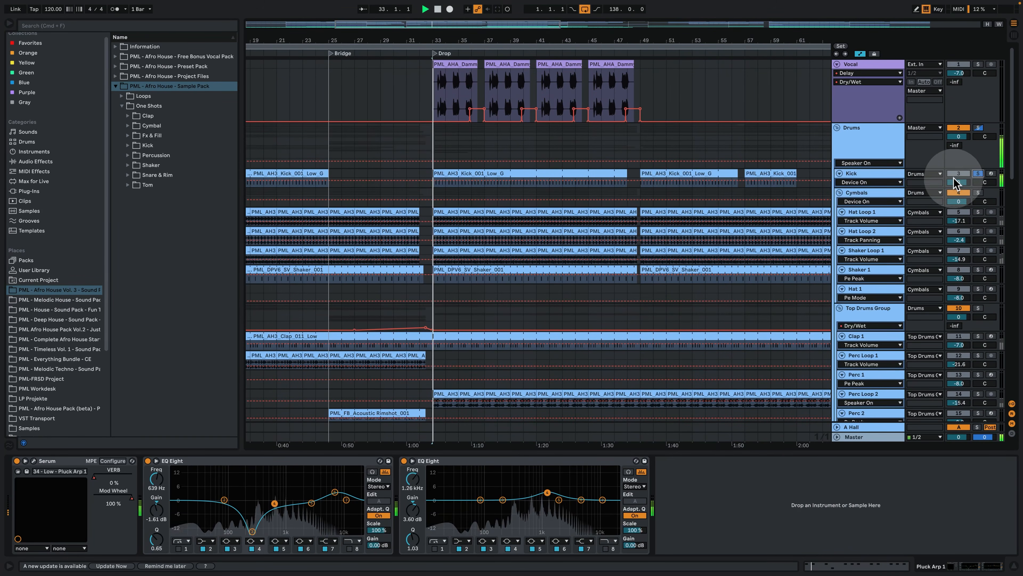
key(space)
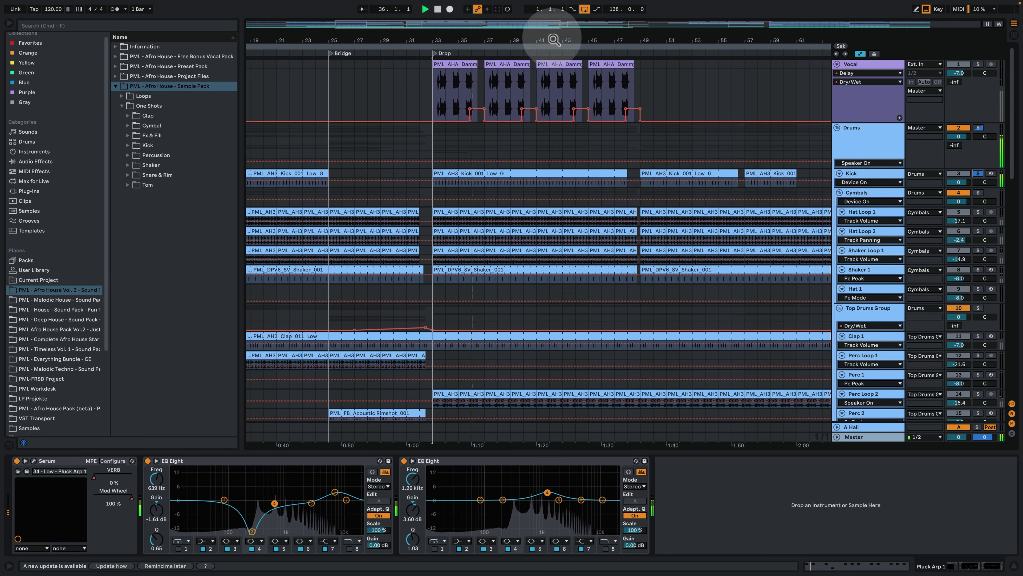
drag(552, 38, 553, 16)
key(space)
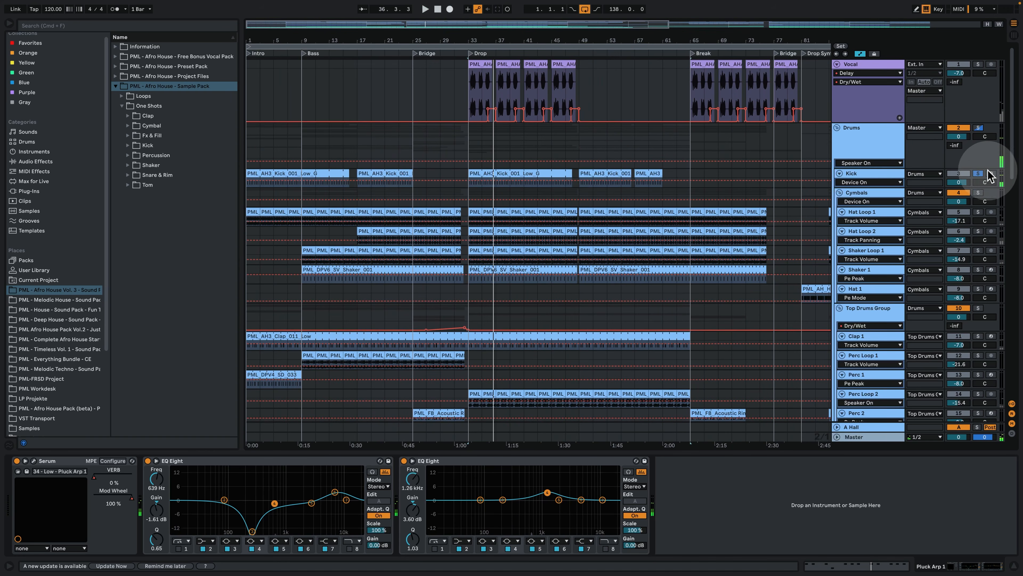
click(978, 174)
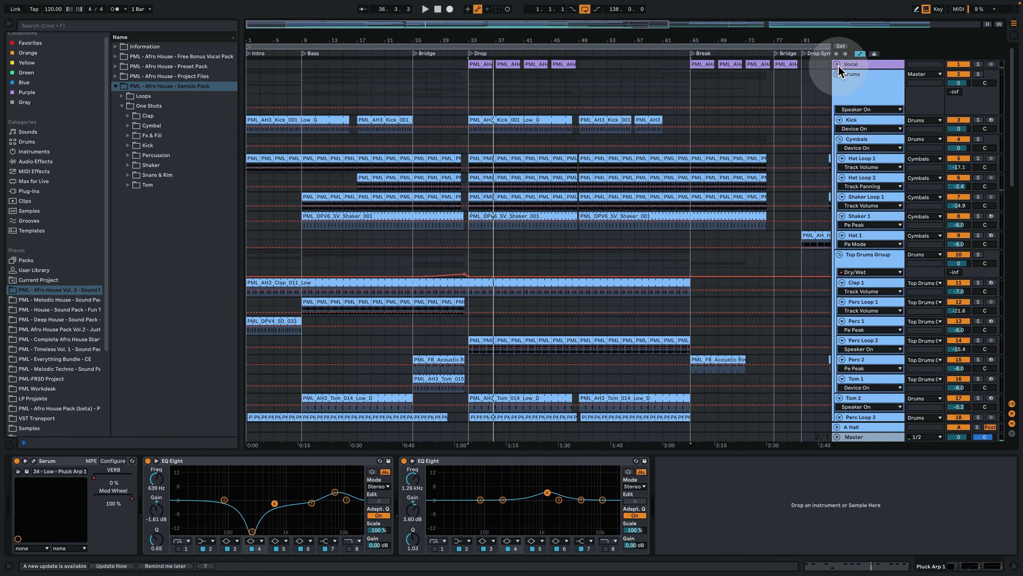
Step: Solo the Crash and play its clip from bar 33 at the first Drop
scroll(772, 212, down, 10)
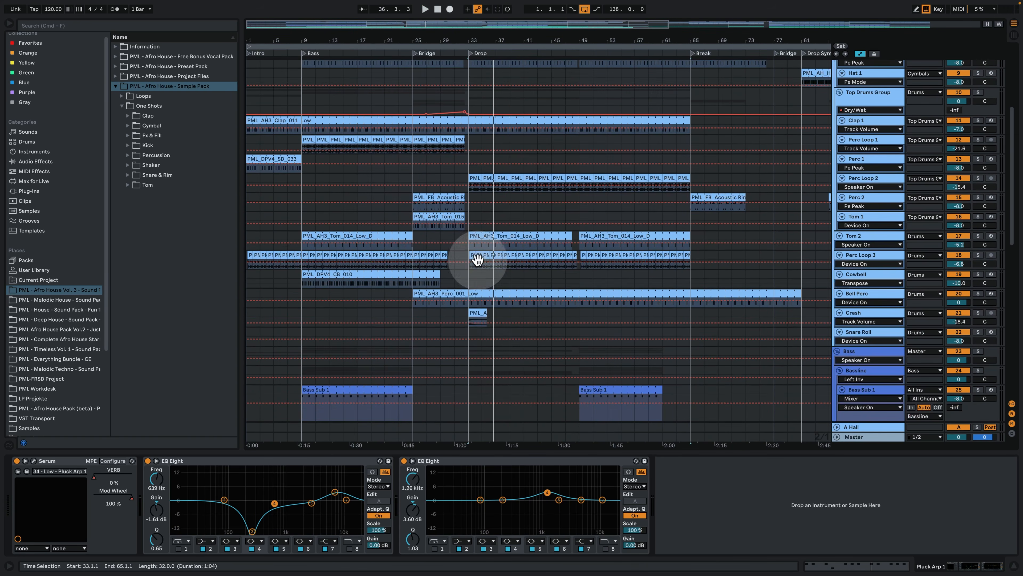
click(477, 314)
click(981, 312)
key(space)
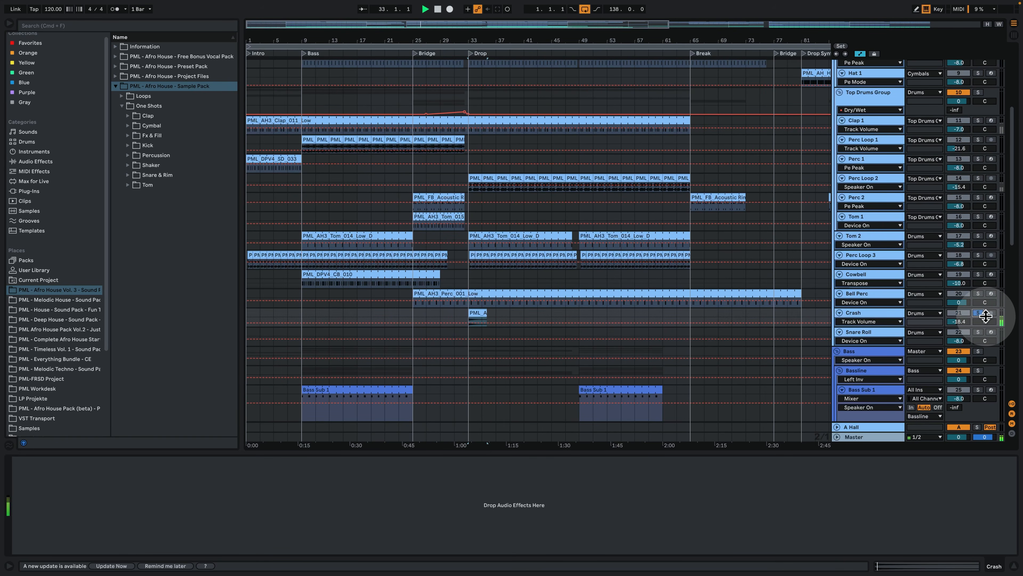
drag(479, 41, 478, 21)
click(621, 349)
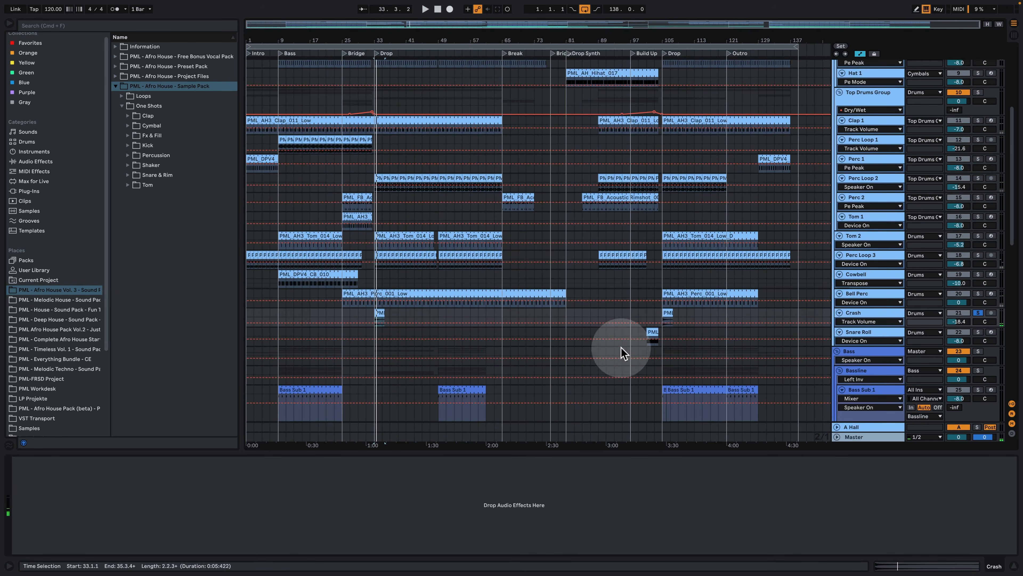
Step: Solo only the Snare Roll, play it from bar 101 in the Build Up, and clear the solo
click(655, 330)
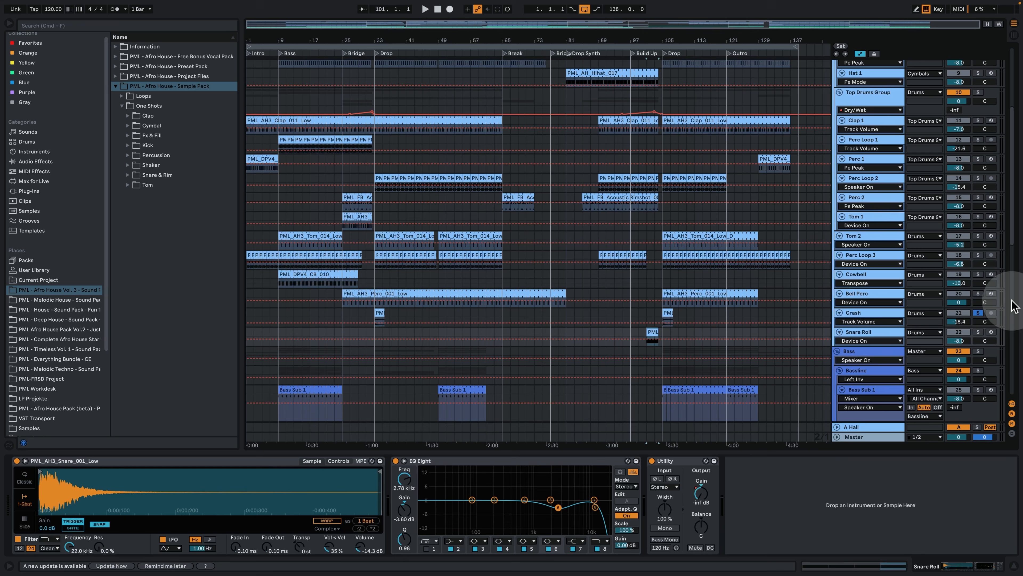
click(981, 331)
key(space)
drag(633, 39, 633, 92)
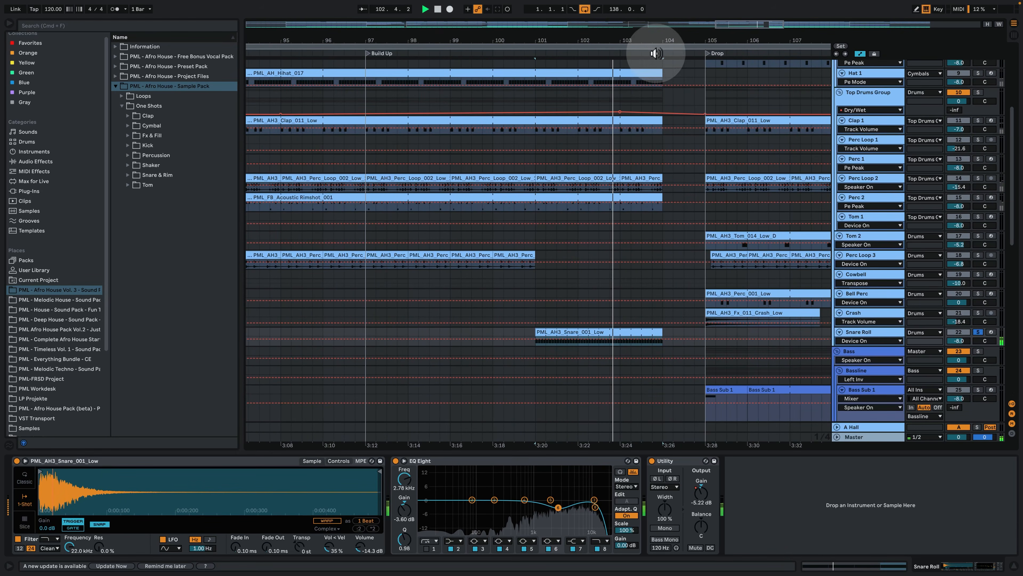
click(982, 331)
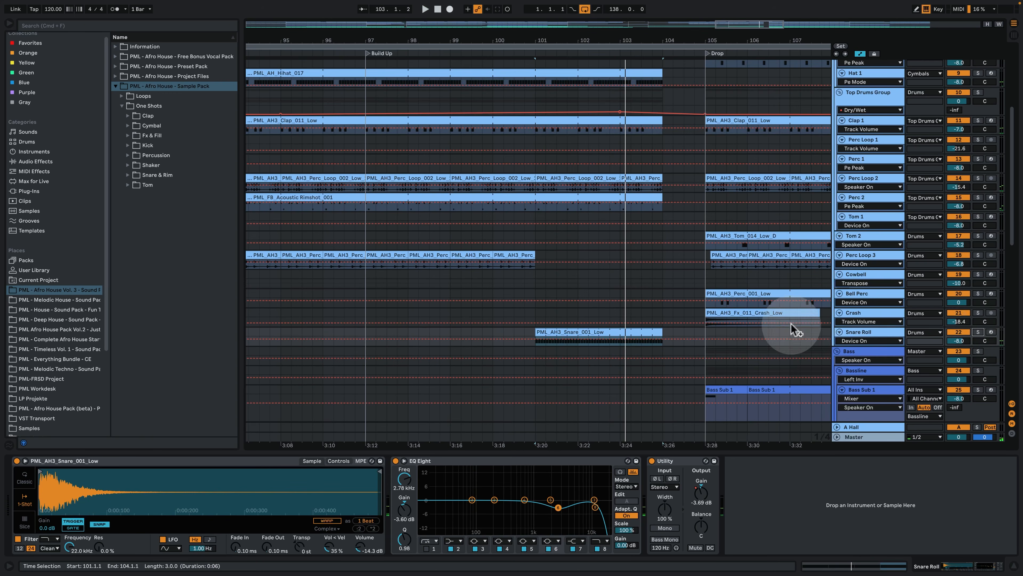
Step: Examine the device chains of the Instruments group, Pluck Arp 1 to 3, Pluck Sine and Lead Chord
scroll(794, 363, down, 10)
scroll(746, 401, down, 3)
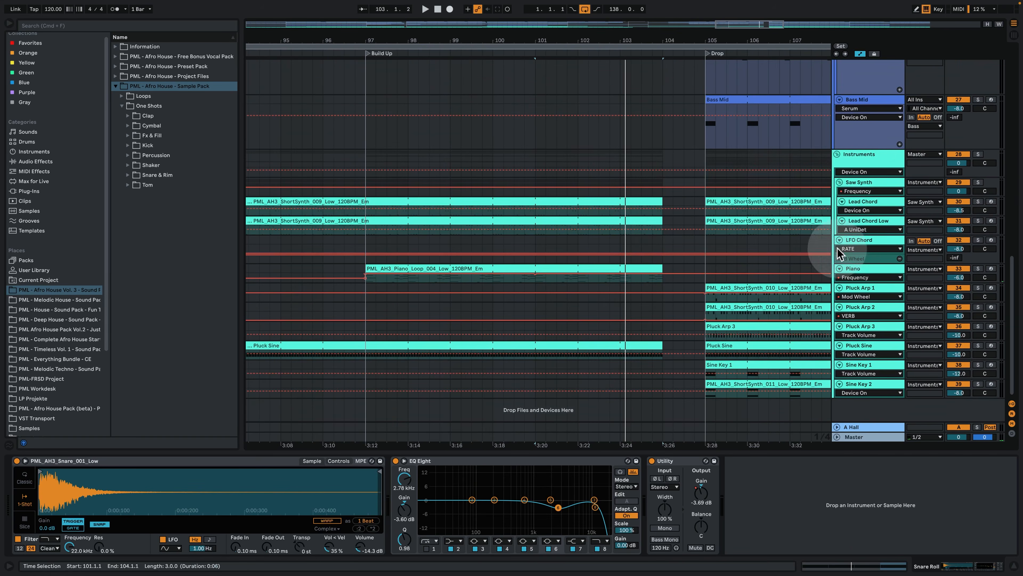
click(851, 158)
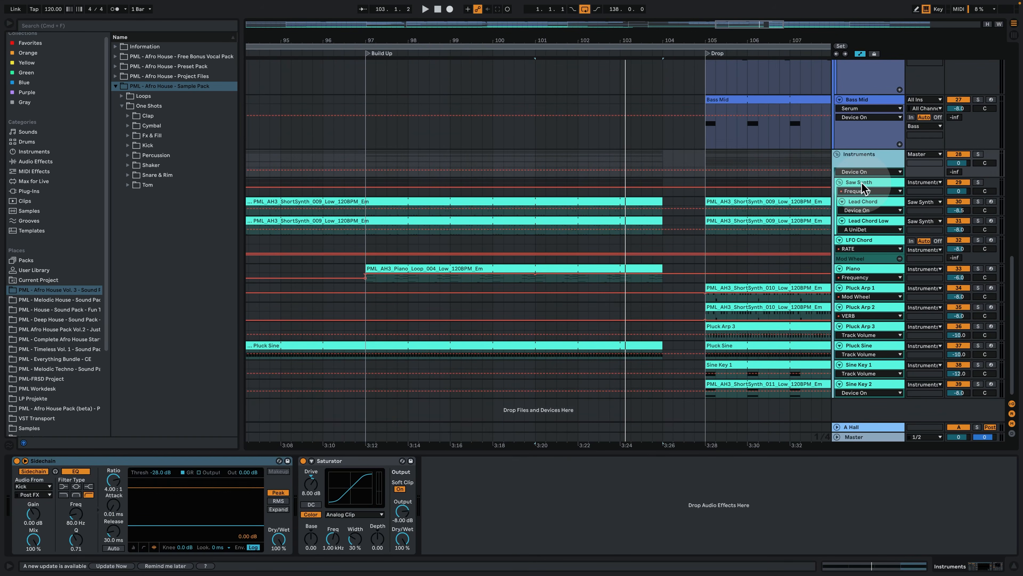
click(867, 294)
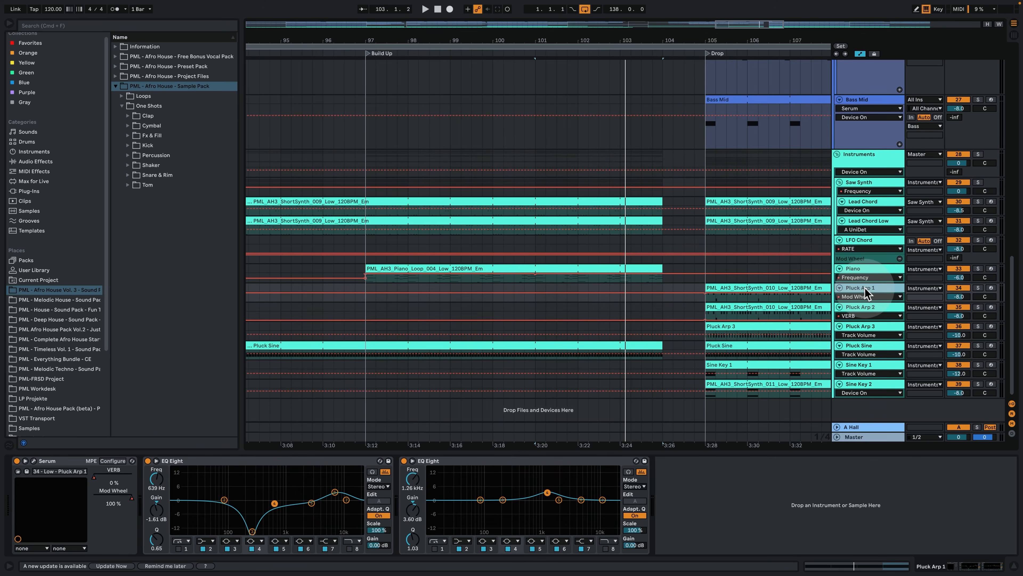
click(866, 312)
click(872, 330)
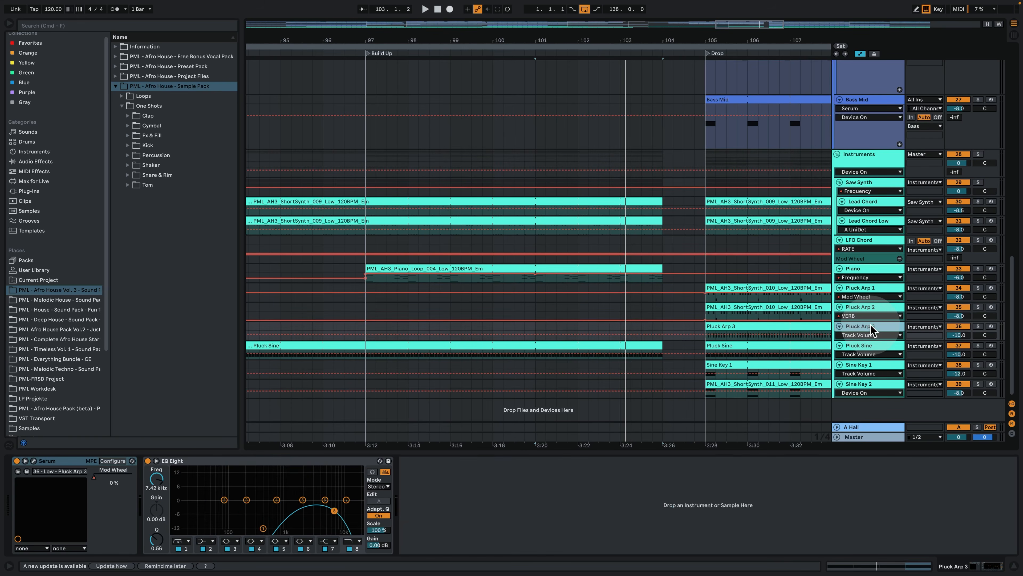
click(870, 350)
click(865, 208)
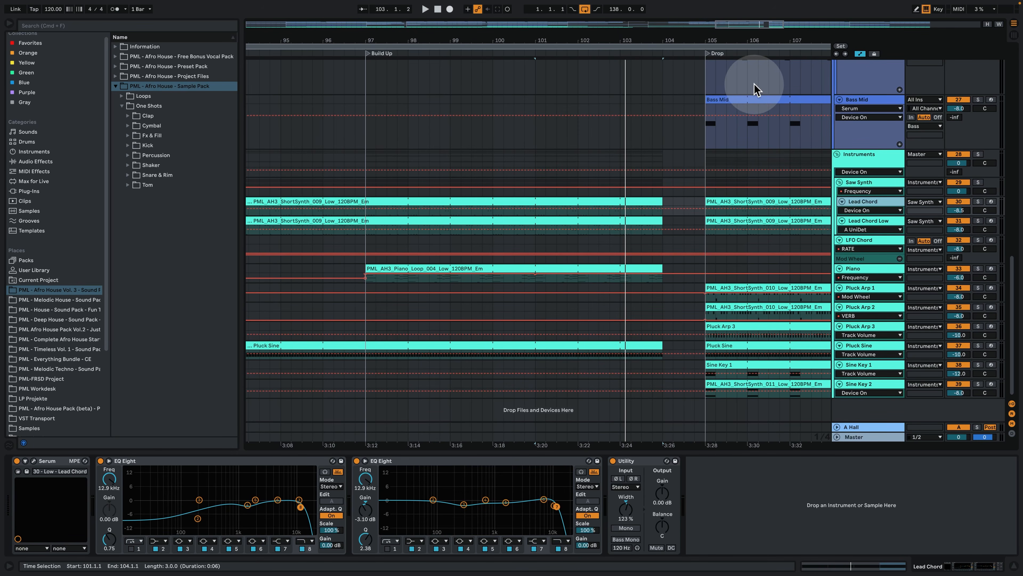
Step: Play the full mix from bar 103 through the end of the Build Up into the second Drop
click(623, 182)
key(space)
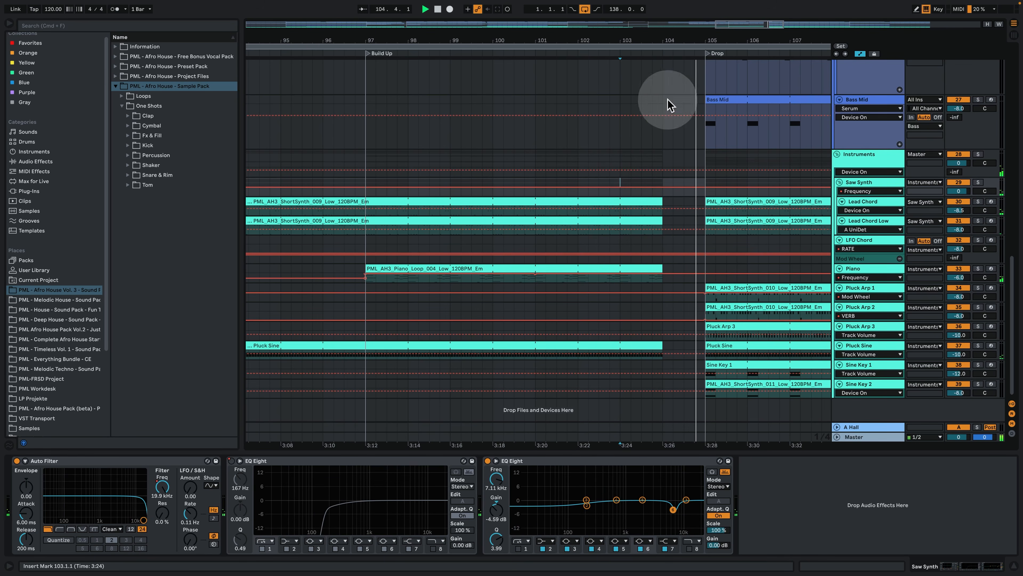
drag(684, 41, 684, 3)
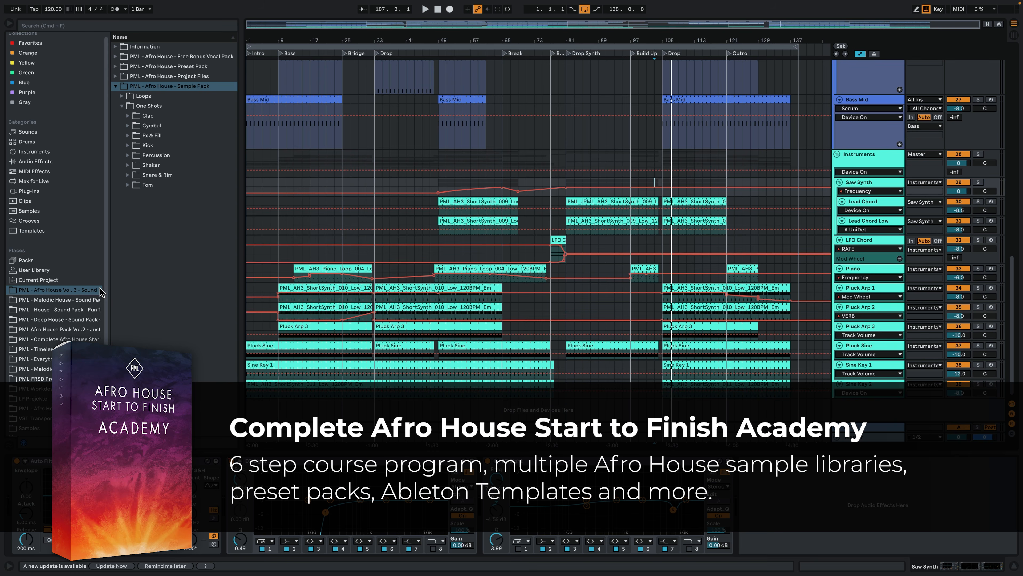
Step: Browse the PML - Everything Bundle - CE folder and its PML - 2025 packs in the browser
click(467, 222)
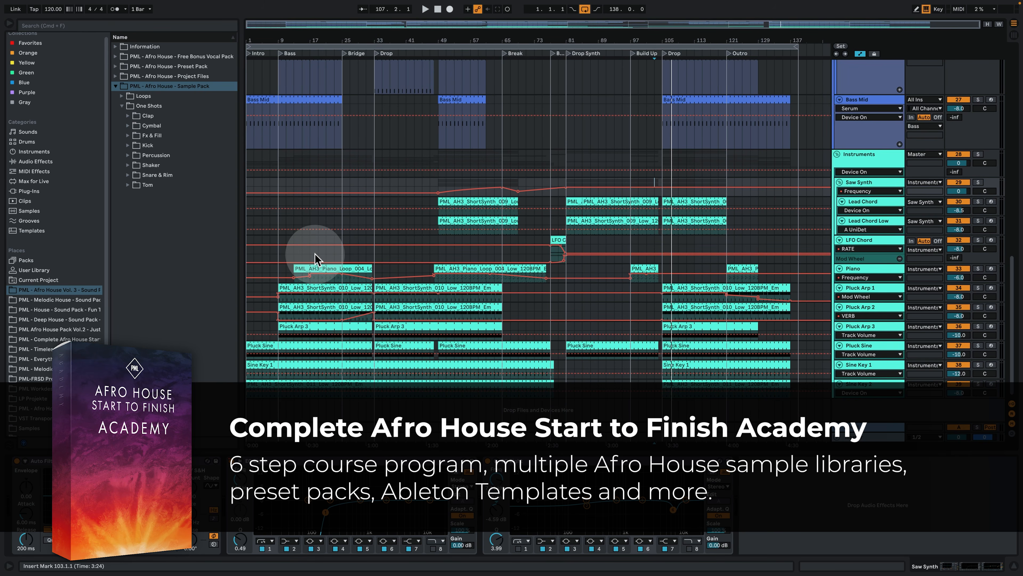
click(321, 266)
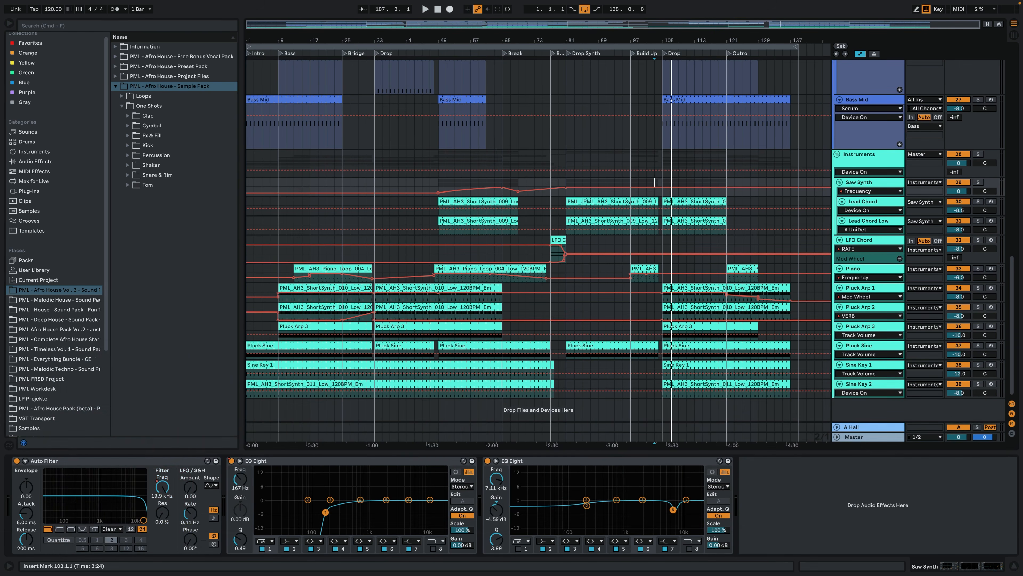
scroll(491, 267, up, 5)
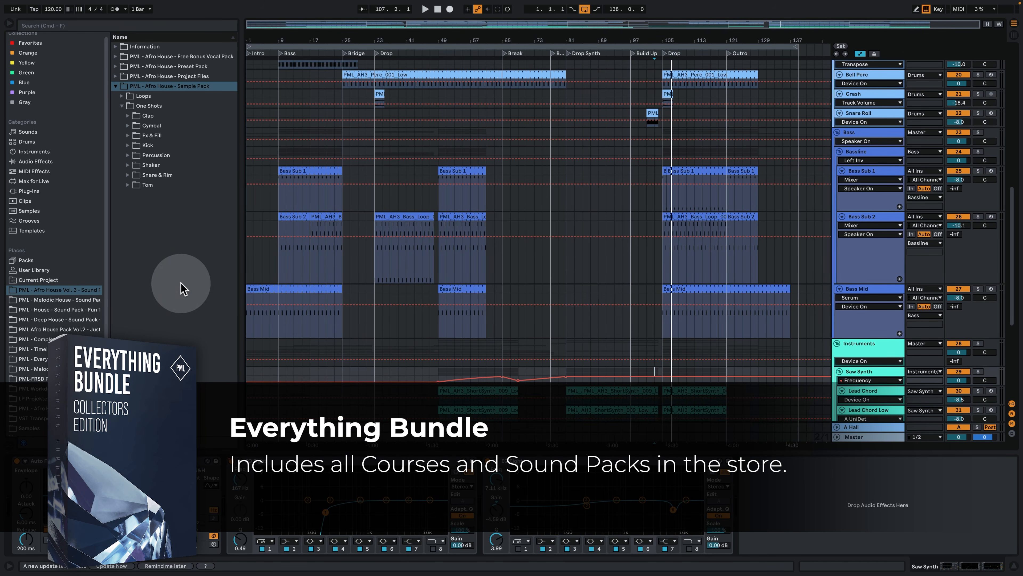
click(33, 358)
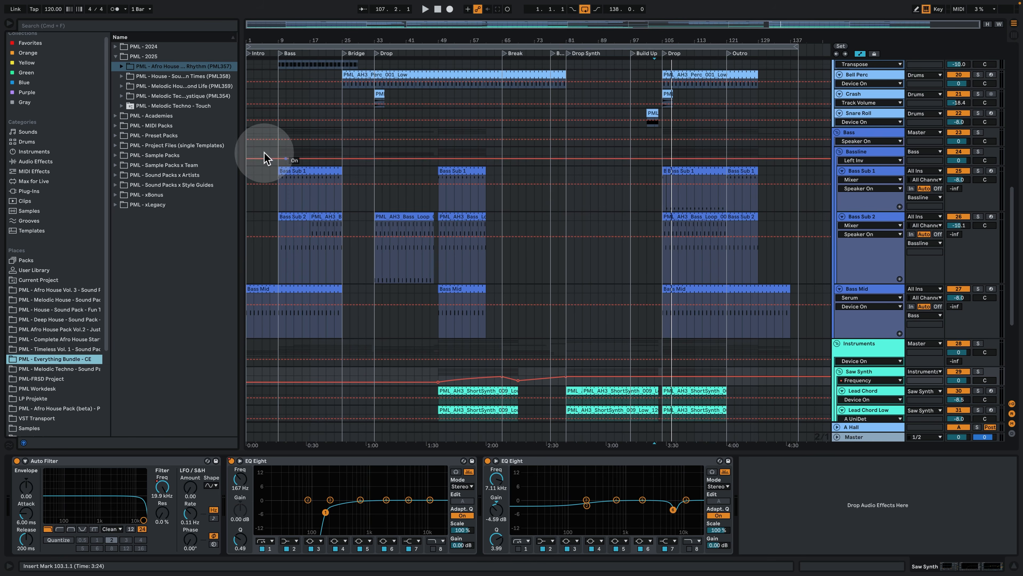
Step: Play the full arrangement from bar 1, and hide the automation and the device view
click(249, 200)
scroll(553, 242, up, 10)
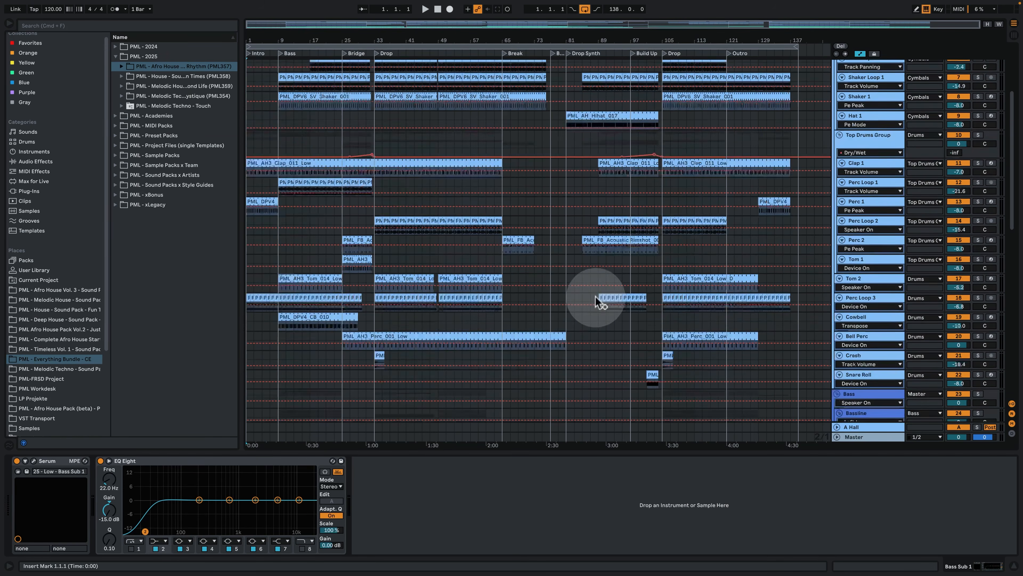
key(space)
scroll(553, 242, up, 1)
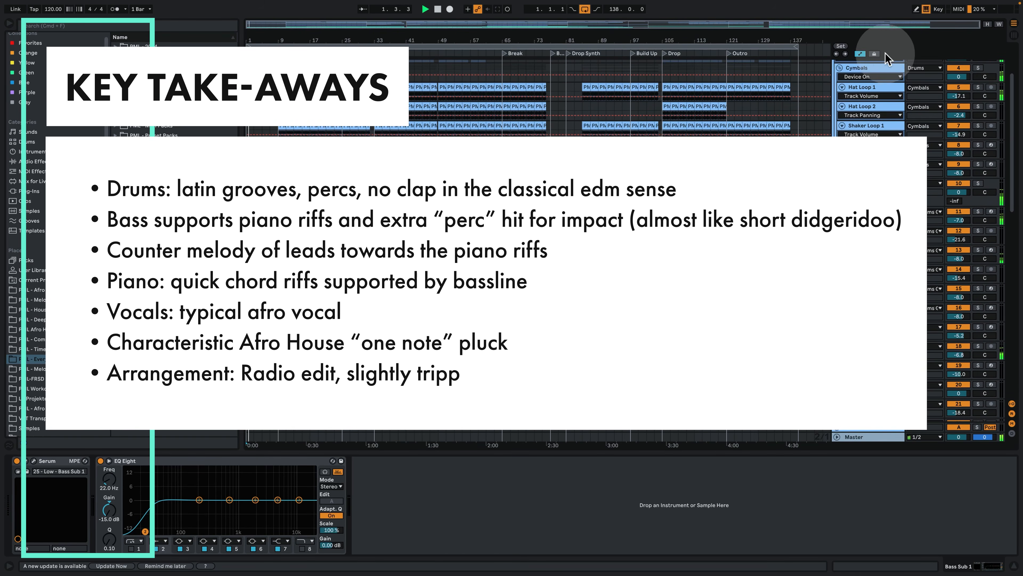
click(861, 55)
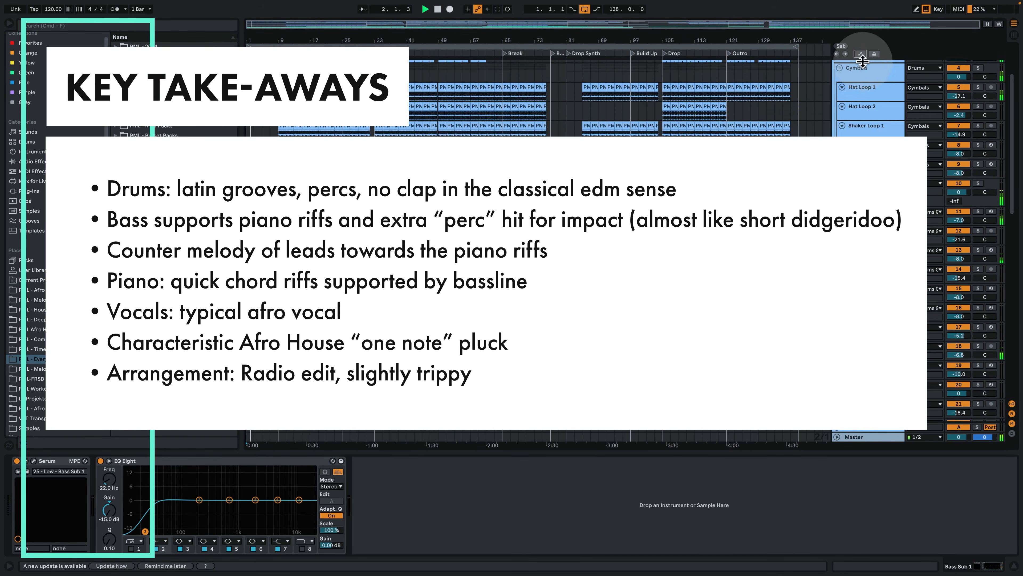
click(1017, 571)
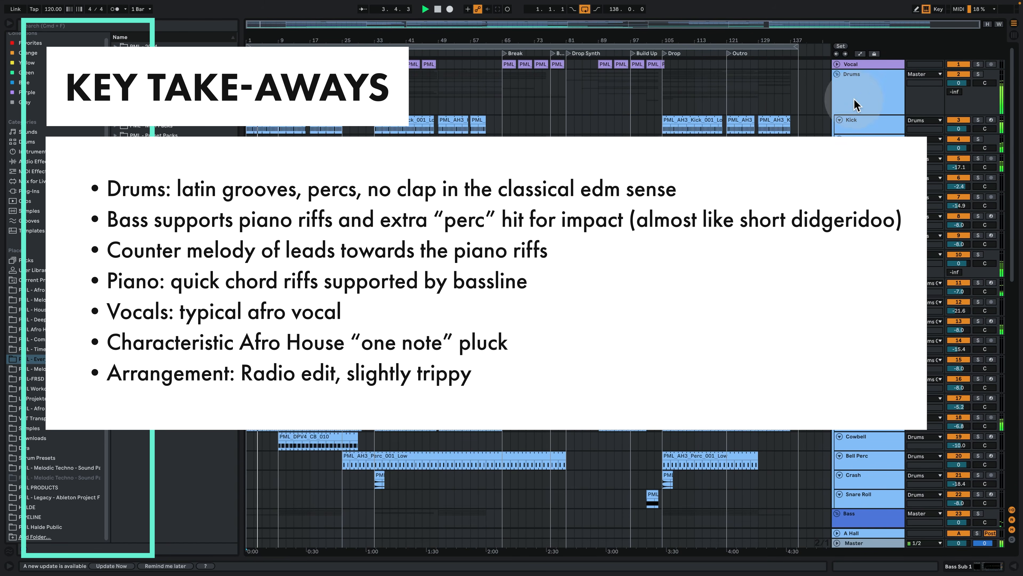
Step: Fold the Drums group and resize Bass Sub 1, Bass Sub 2 and Bass Mid to a compact height
click(839, 74)
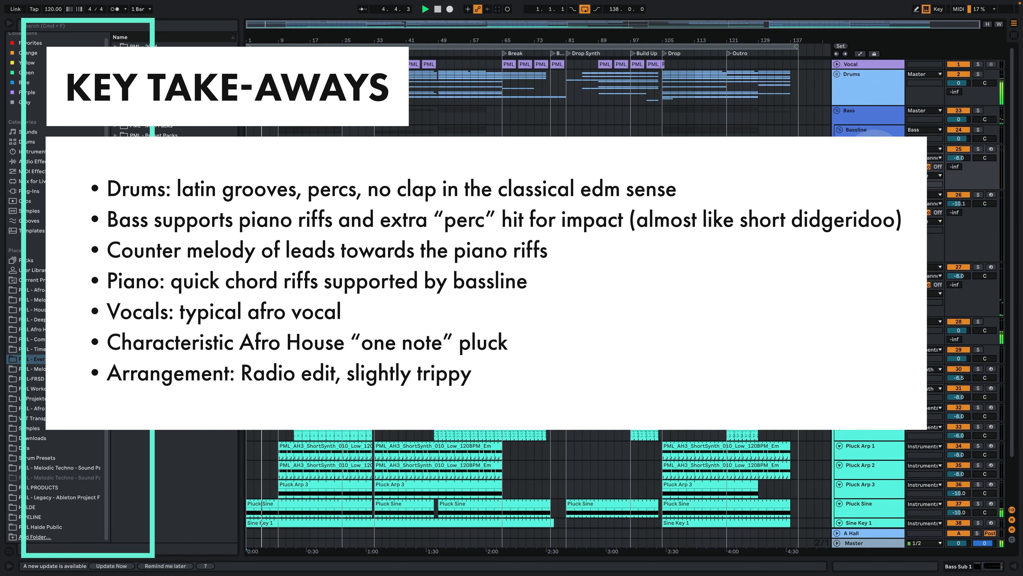
click(843, 267)
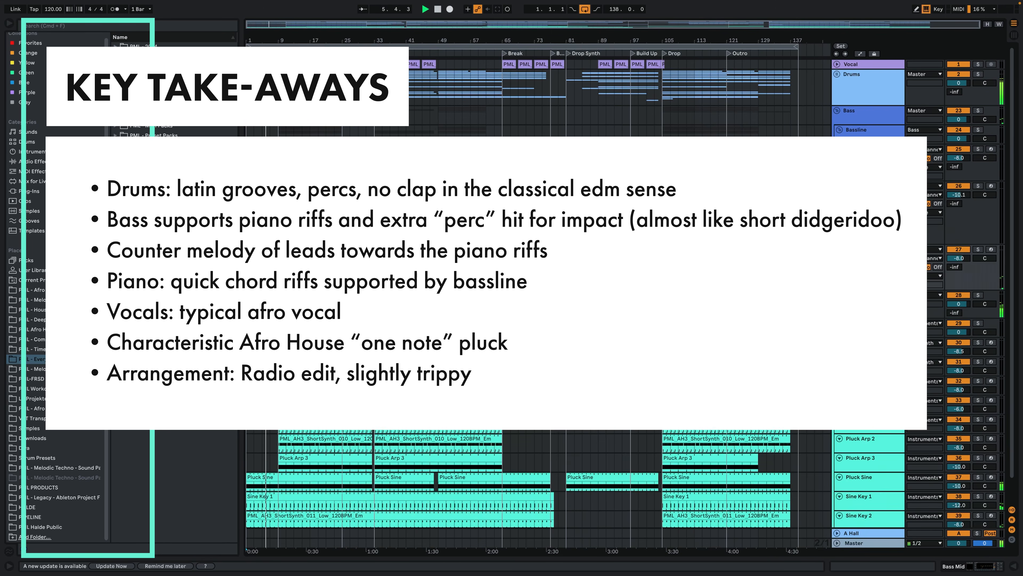
click(843, 194)
click(842, 149)
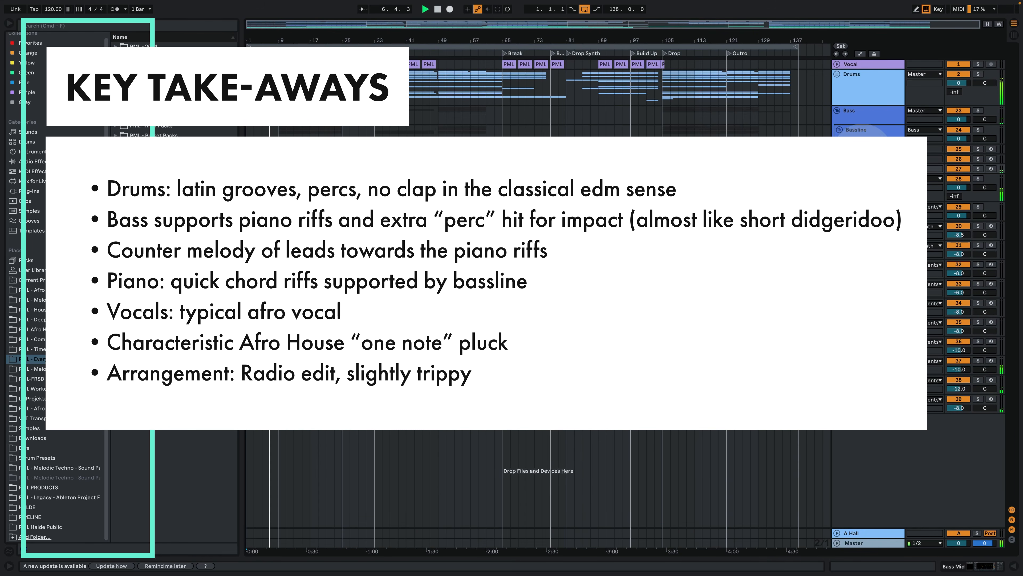
drag(862, 155, 862, 173)
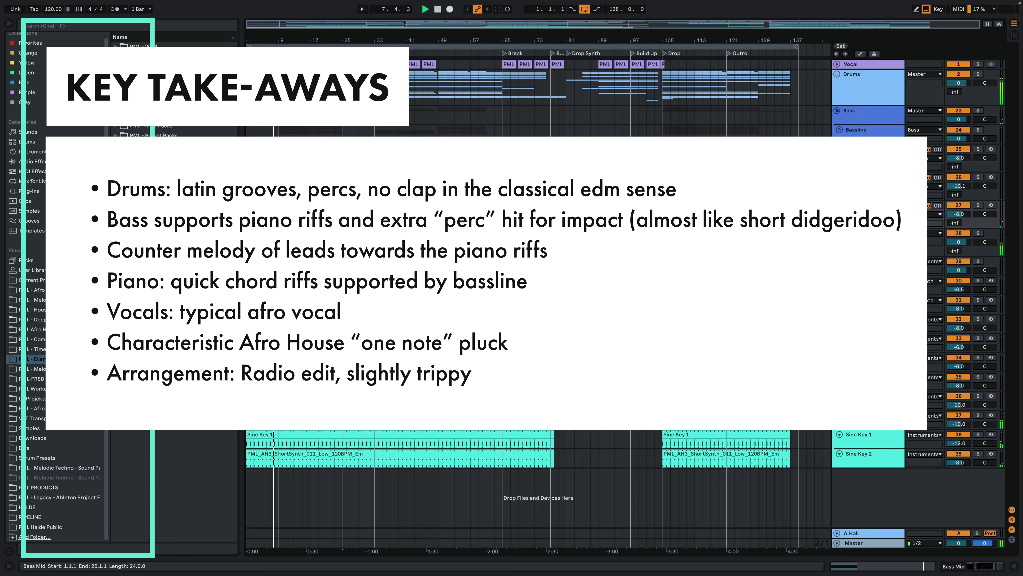
Step: Examine the notes of the first Bass Mid clip during playback and return to the device view
double_click(306, 206)
click(423, 242)
click(964, 567)
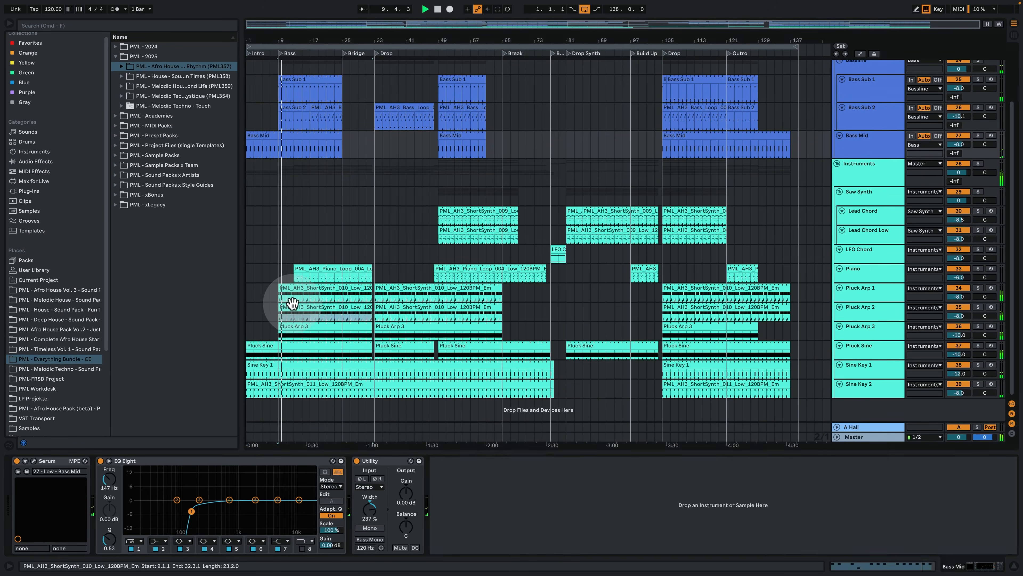
Step: Examine the notes of the Pluck Arp 2 clip in the Bass section and of the first Piano clip during playback
double_click(292, 302)
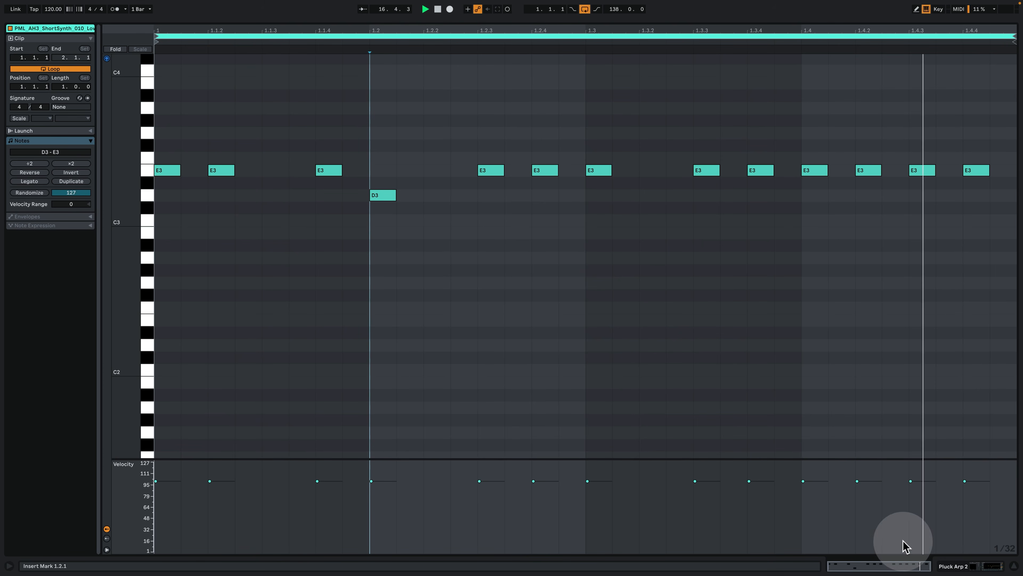
click(995, 568)
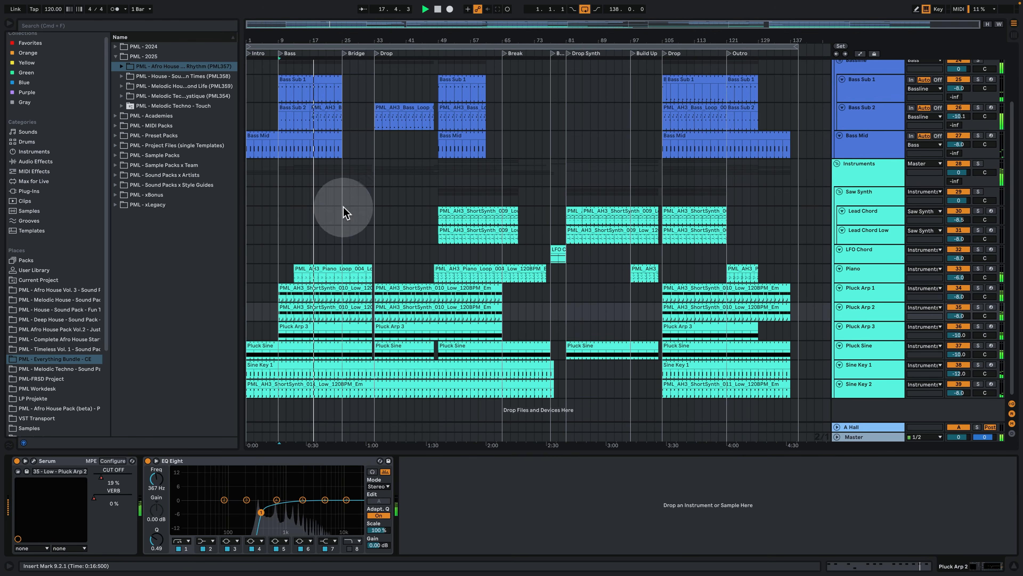
double_click(333, 267)
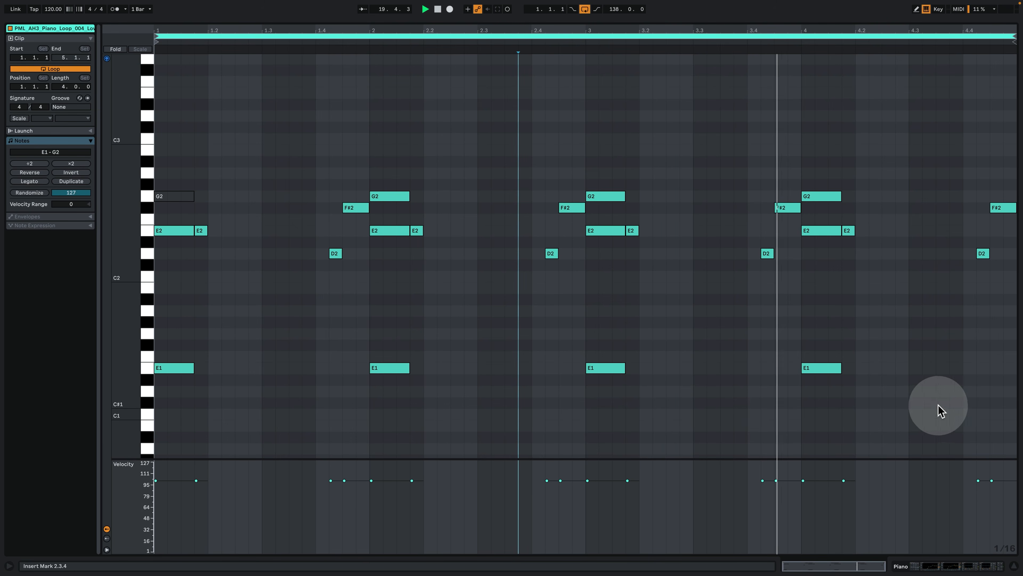
click(932, 565)
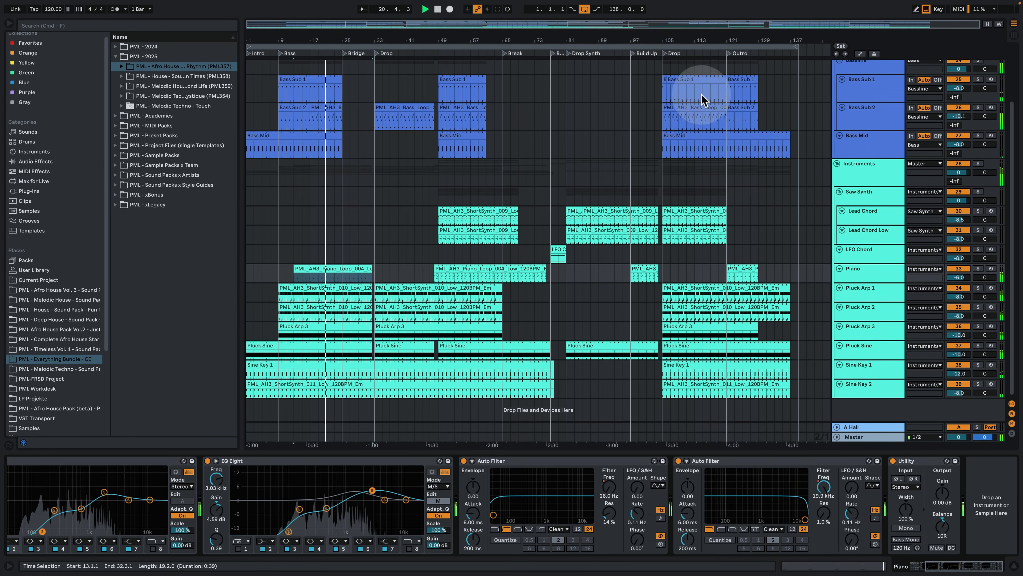
Step: Show the arrangement's automation, hide the device view, and unfold the Drums group
click(859, 54)
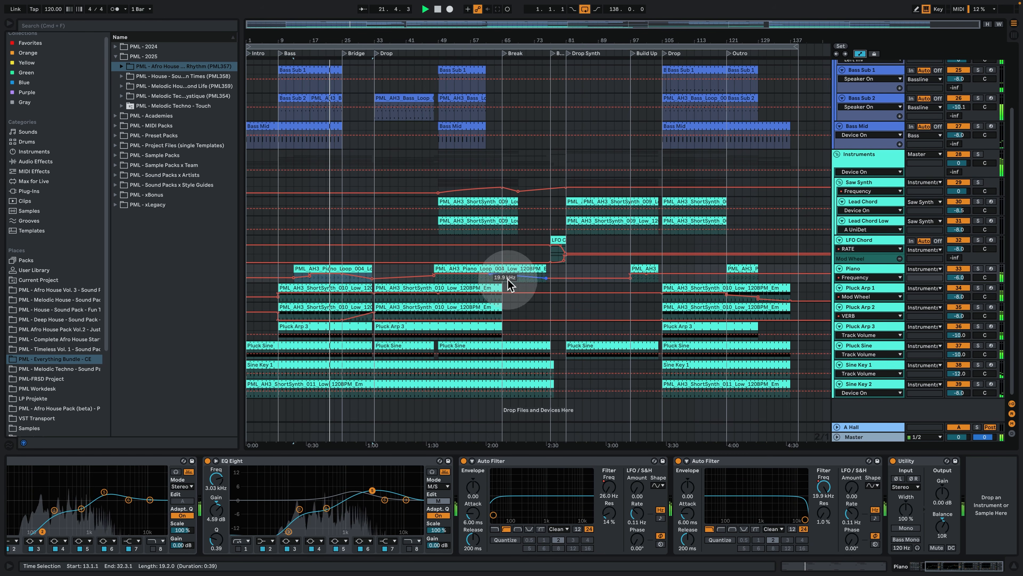
click(1015, 569)
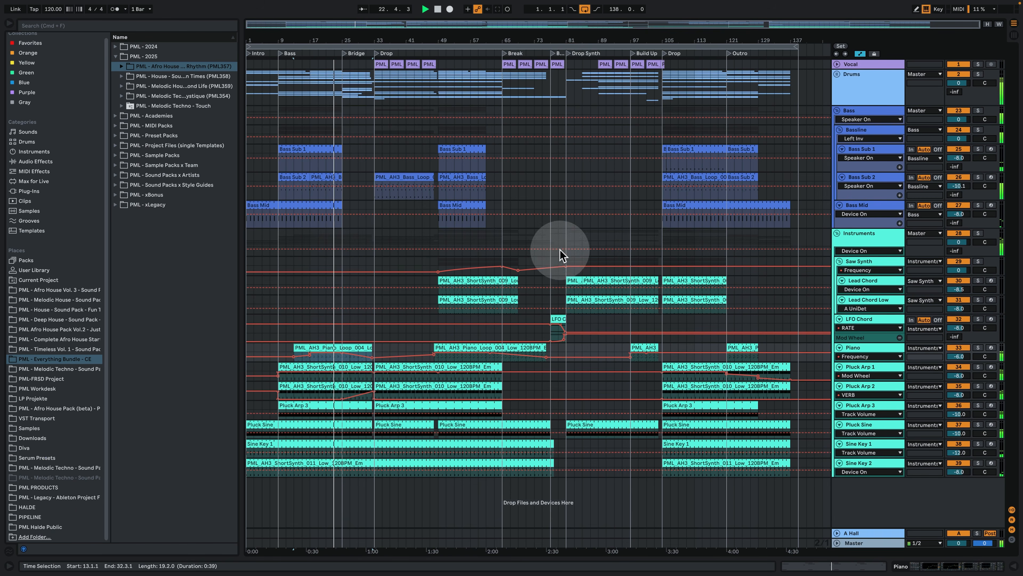
click(837, 73)
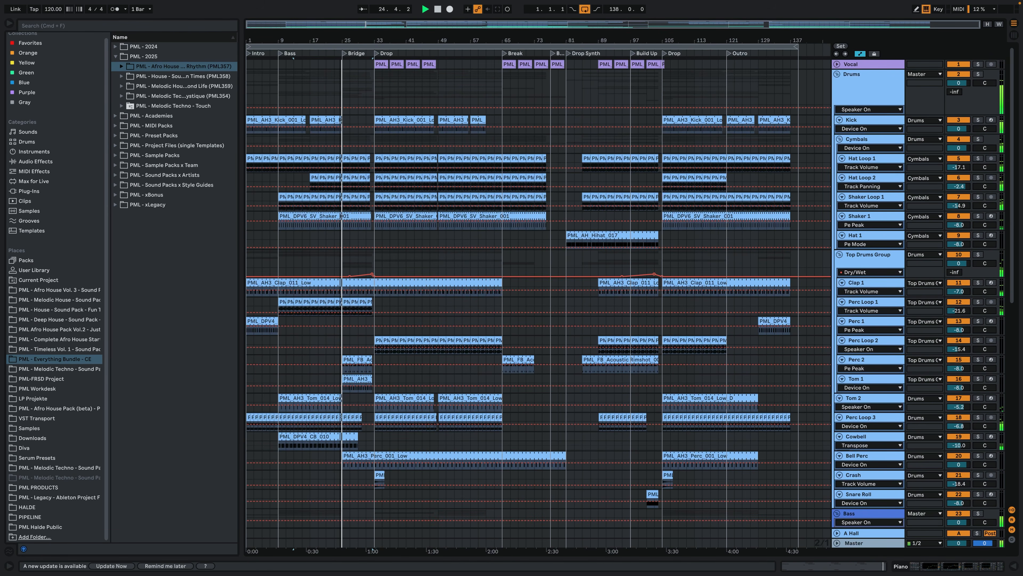
Step: Examine the notes of the Tom 1 clip in the Bridge section during playback, return to the arrangement, and hide the device view
drag(340, 37, 376, 60)
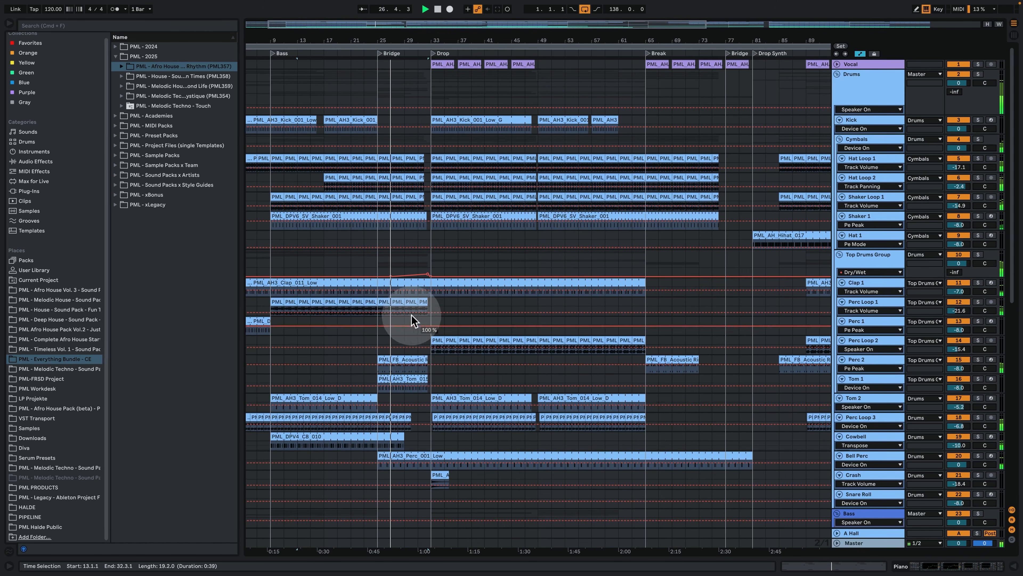
double_click(412, 381)
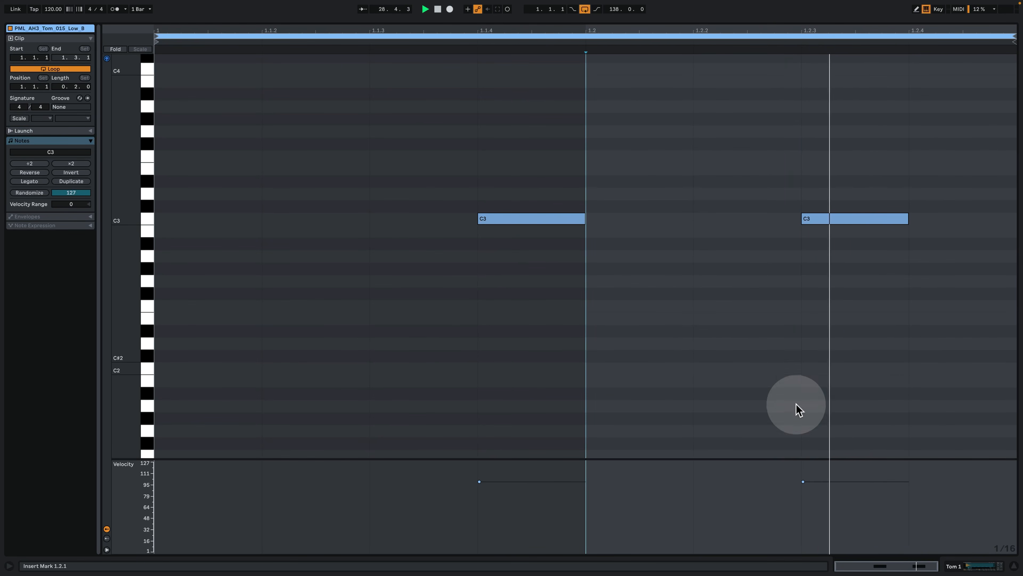
click(955, 568)
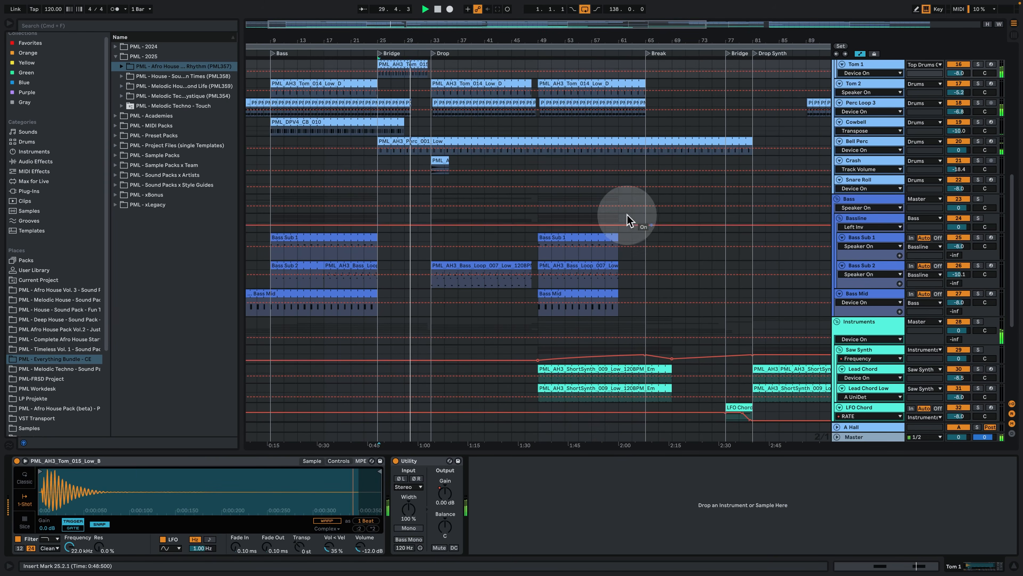
scroll(635, 309, up, 5)
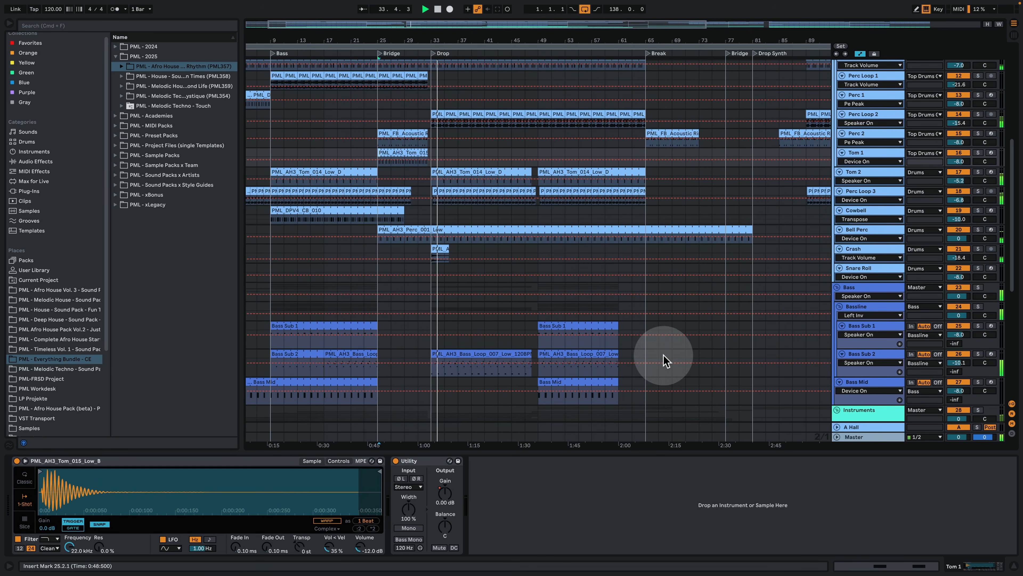
click(1015, 568)
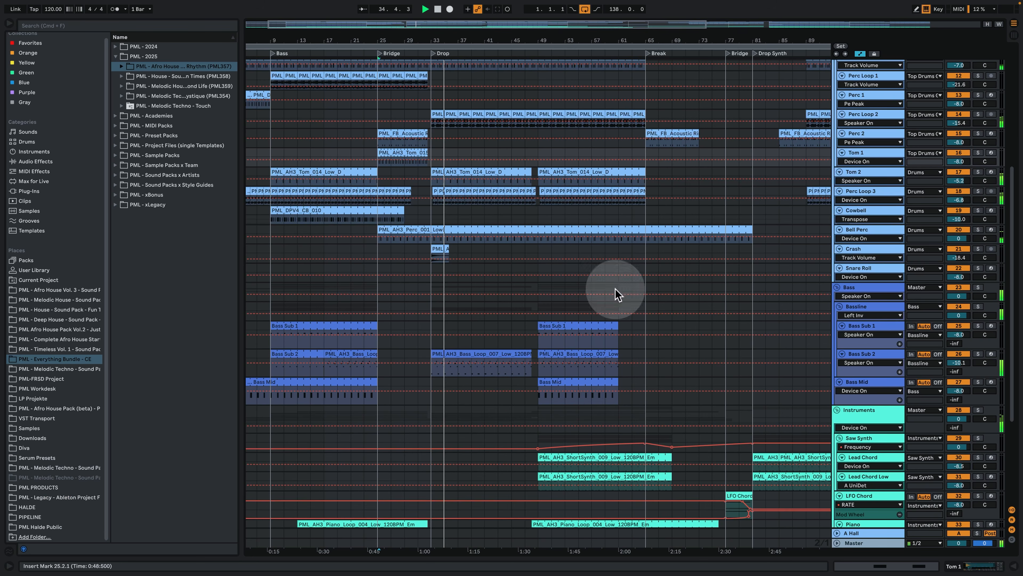
scroll(488, 291, up, 3)
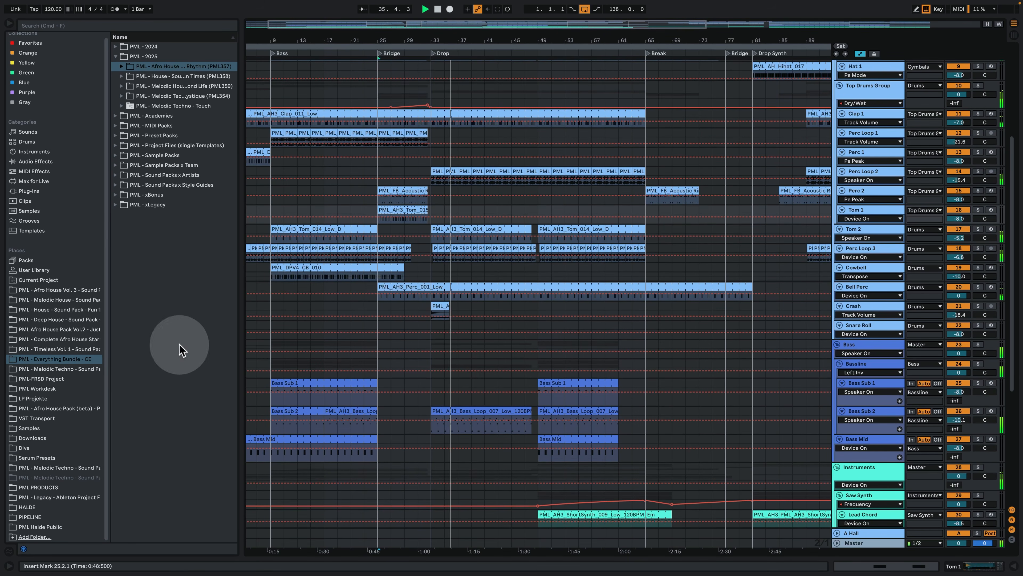
Step: Browse the PML - Afro House Vol. 3 pack's project files, inspect the PML - Afro House - Low folder's contents, and fold that folder again
click(55, 299)
click(55, 291)
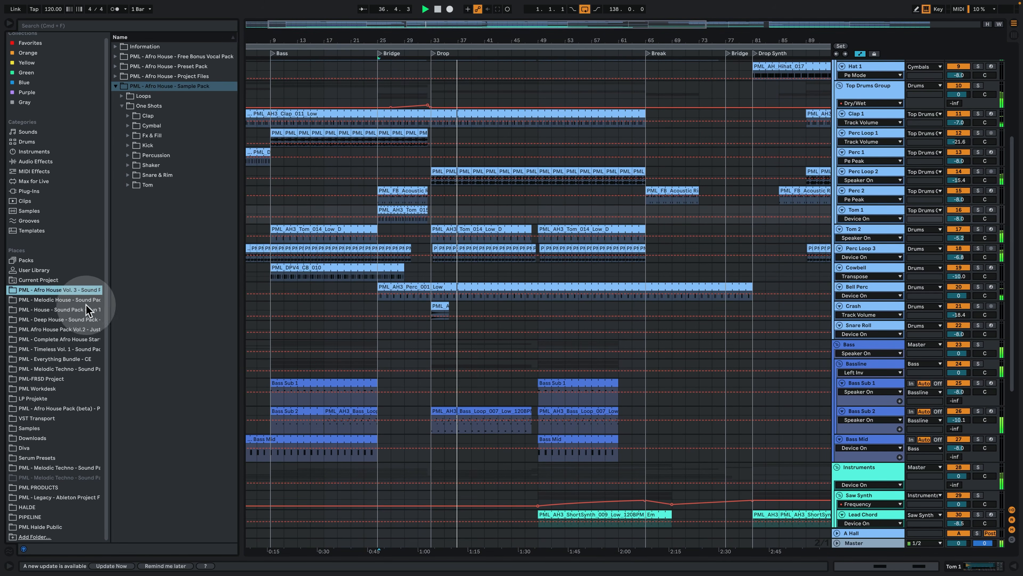
click(115, 76)
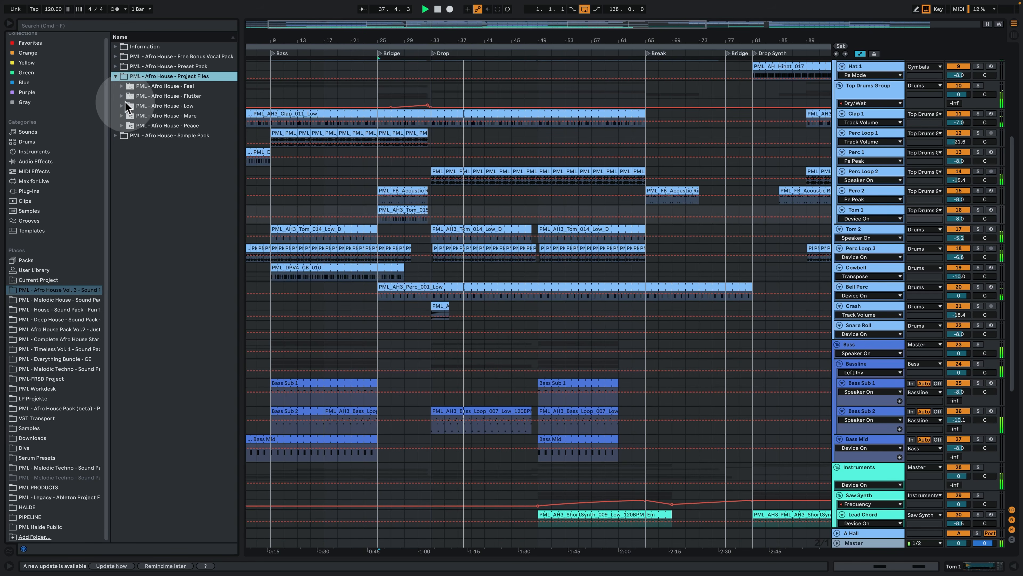
click(119, 105)
click(392, 110)
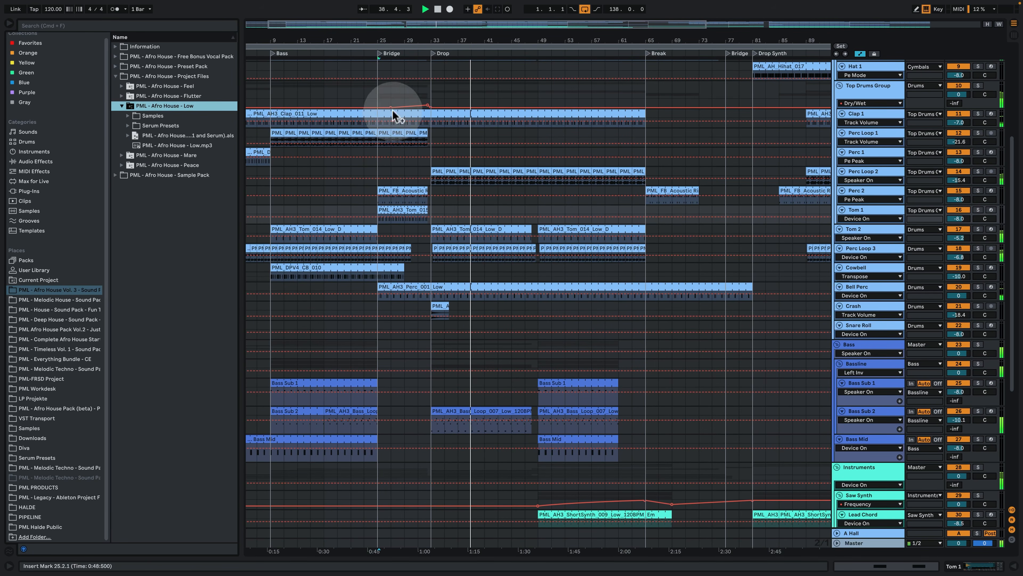
click(121, 105)
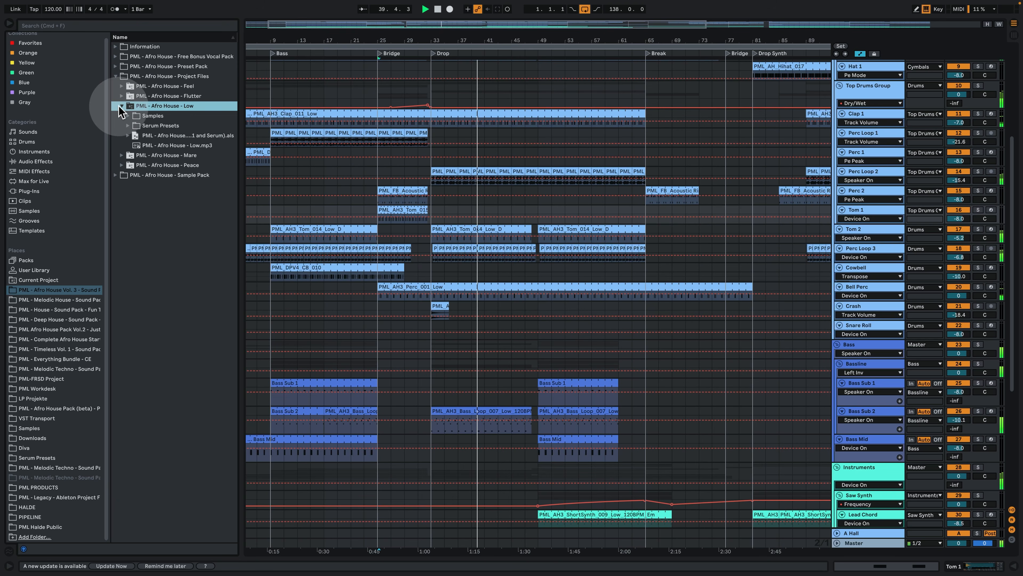
click(499, 113)
Step: Examine the first Drop section around bars 48 to 49, comparing the vocal, drum, bass and instrument clips on both sides of the transition
click(463, 49)
drag(464, 43, 455, 65)
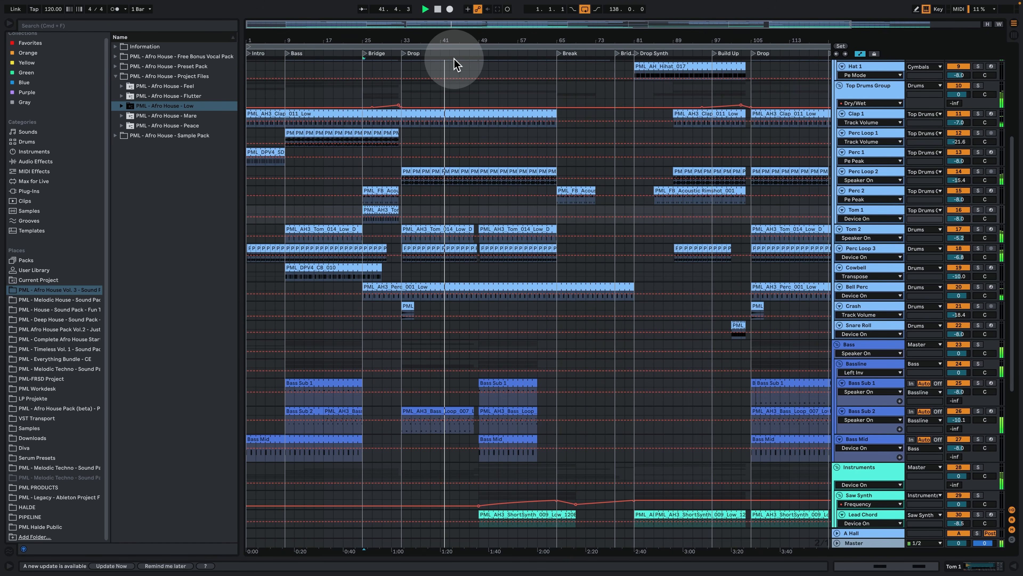
drag(455, 65, 433, 41)
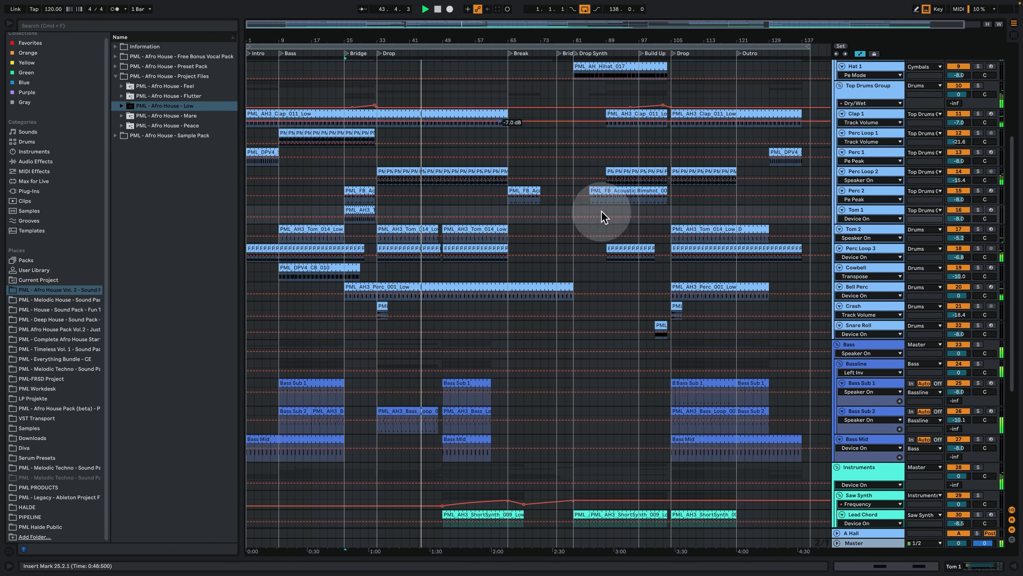
scroll(500, 282, up, 5)
scroll(505, 311, up, 1)
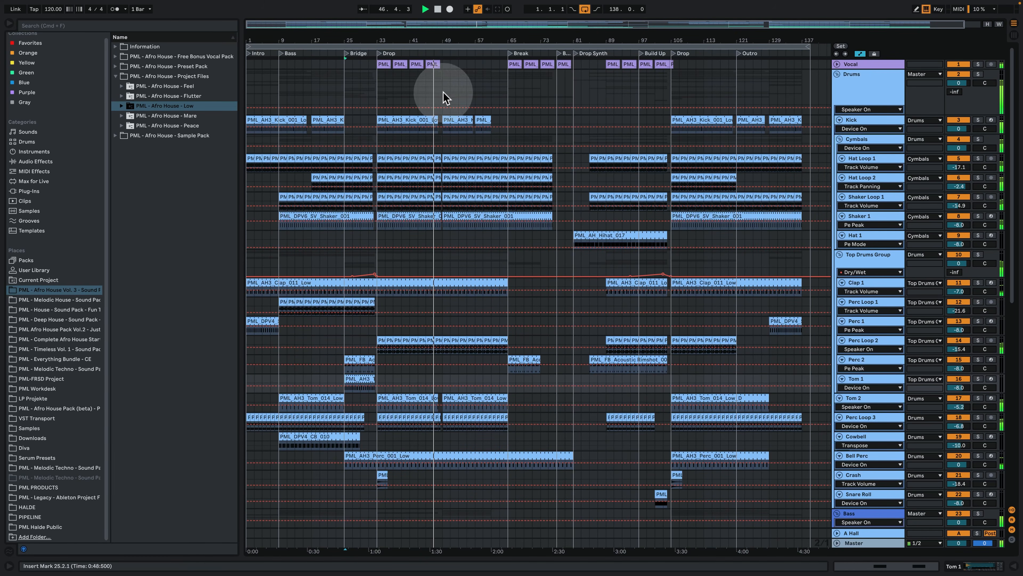
drag(440, 41, 441, 105)
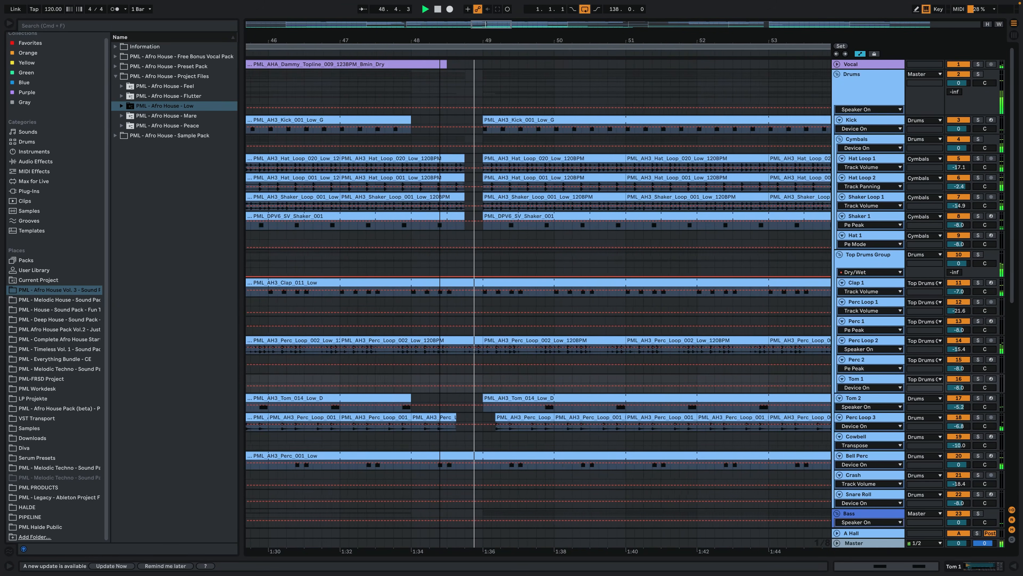
drag(441, 104, 556, 39)
scroll(729, 308, down, 2)
scroll(729, 310, down, 12)
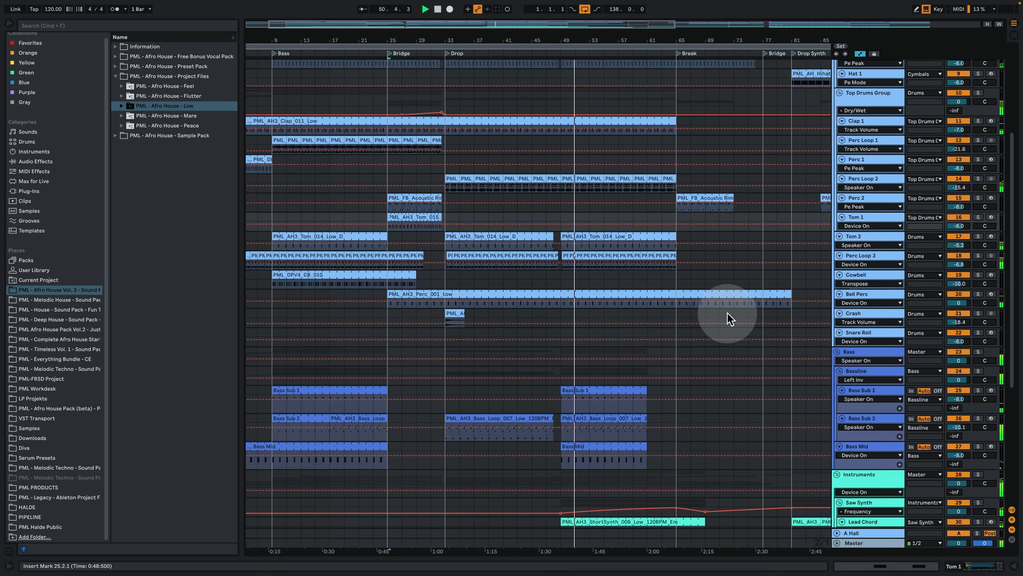
scroll(725, 319, down, 2)
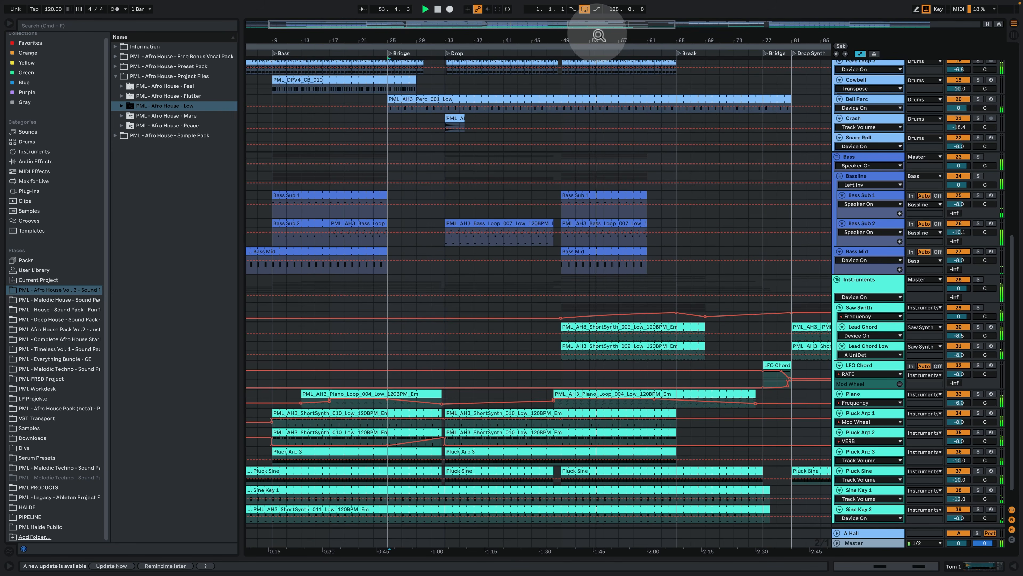
drag(603, 38, 604, 24)
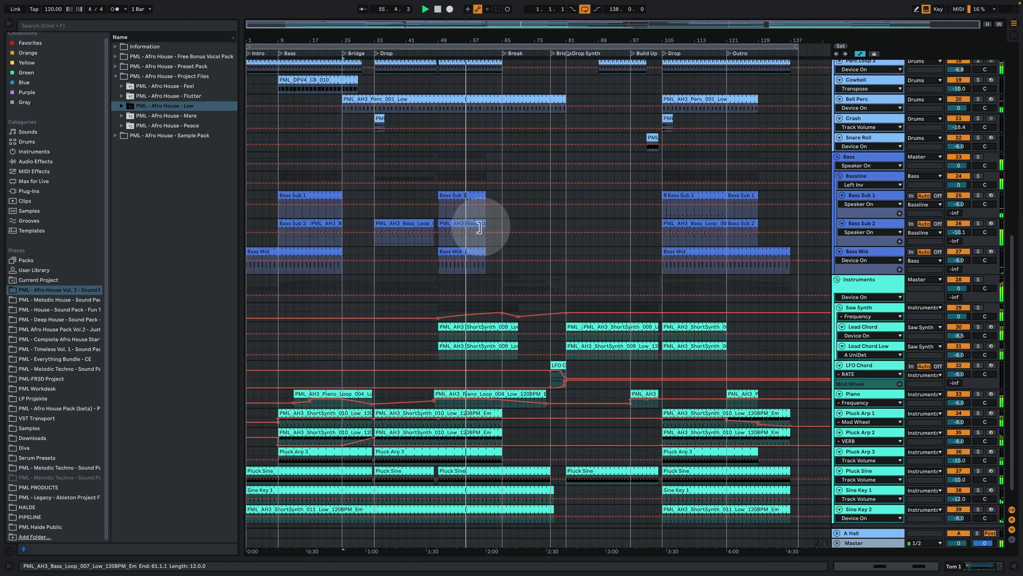
Step: Fold the Bass group in the arrangement
scroll(480, 229, up, 5)
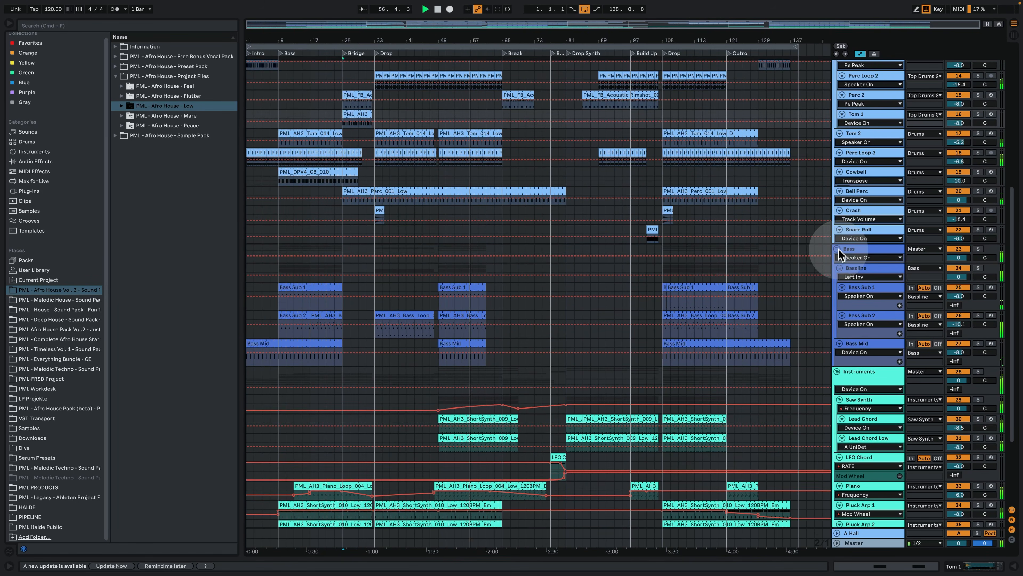
click(836, 249)
scroll(768, 318, up, 4)
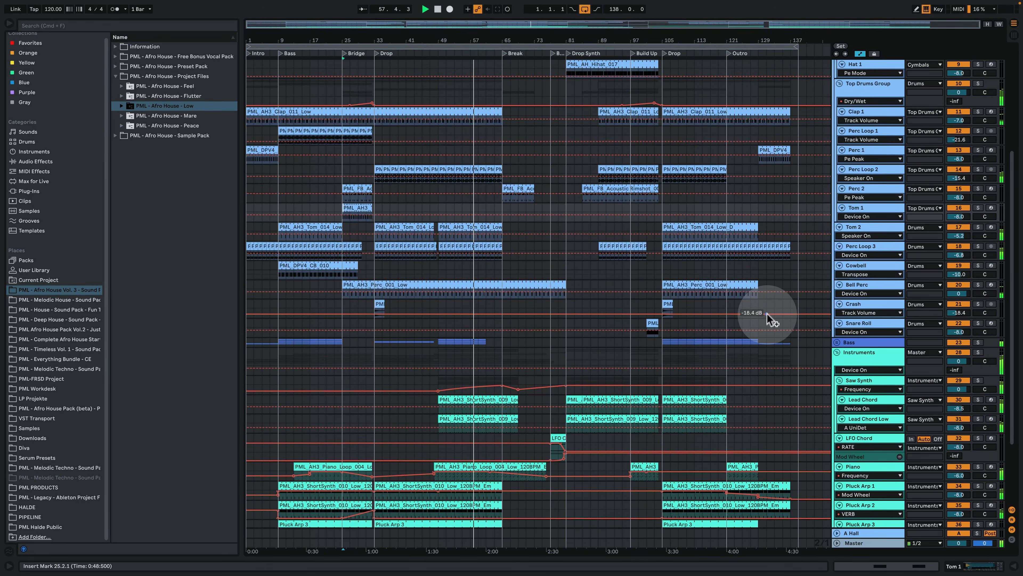
Step: Examine the notes of the second Piano clip starting at bar 48, return to its devices, and hide the device view
double_click(499, 471)
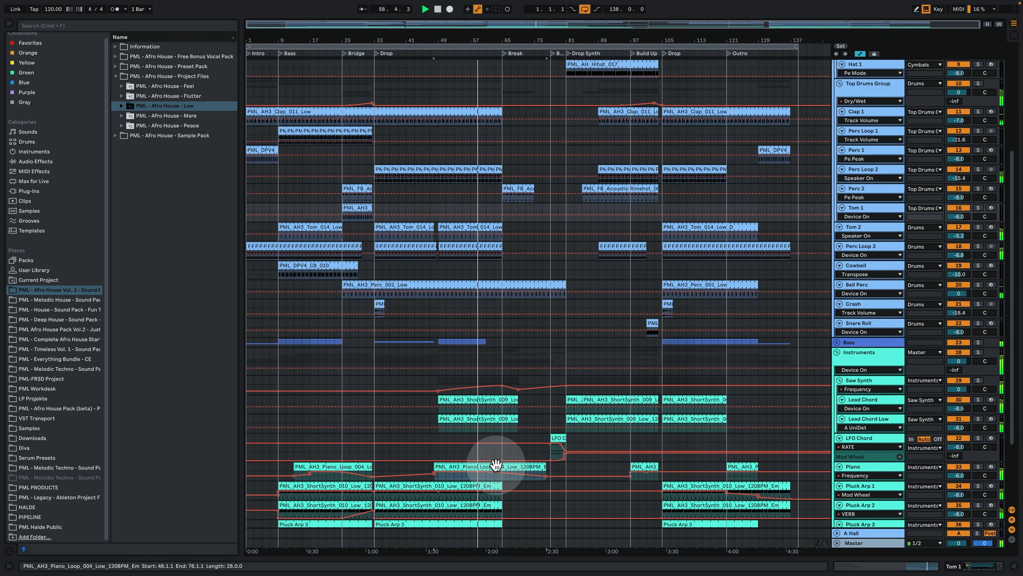
click(757, 377)
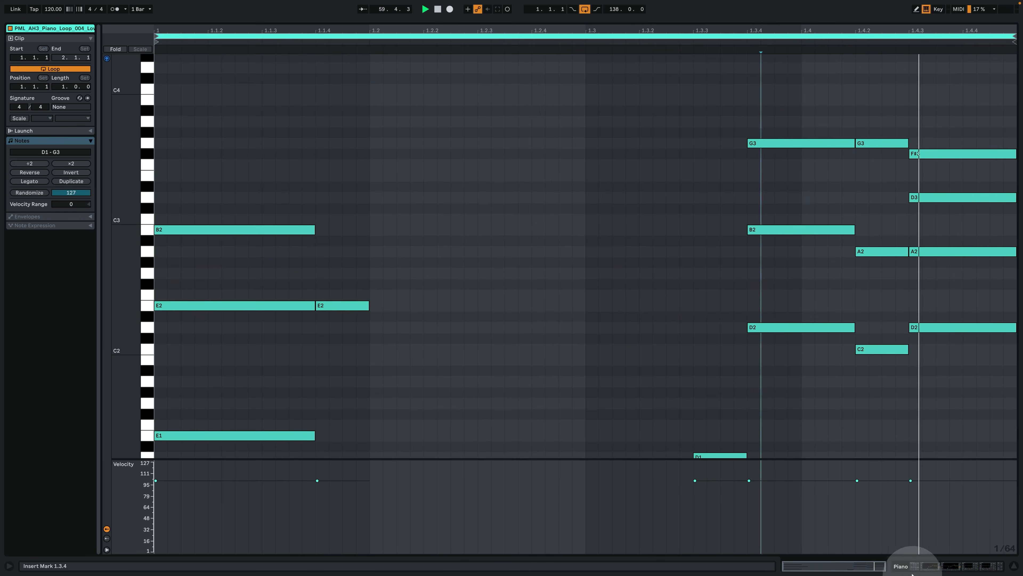
click(931, 566)
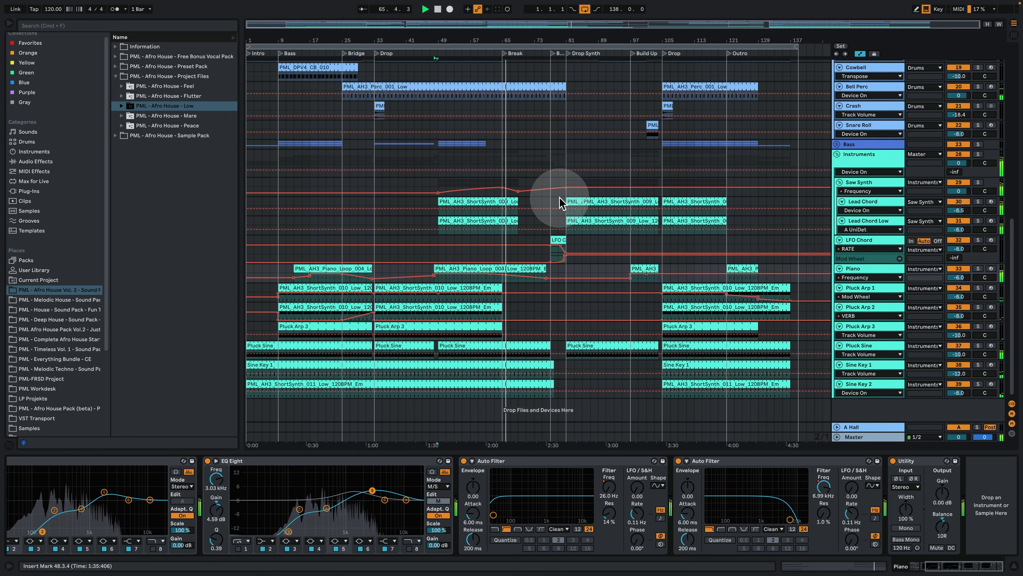
scroll(560, 202, up, 15)
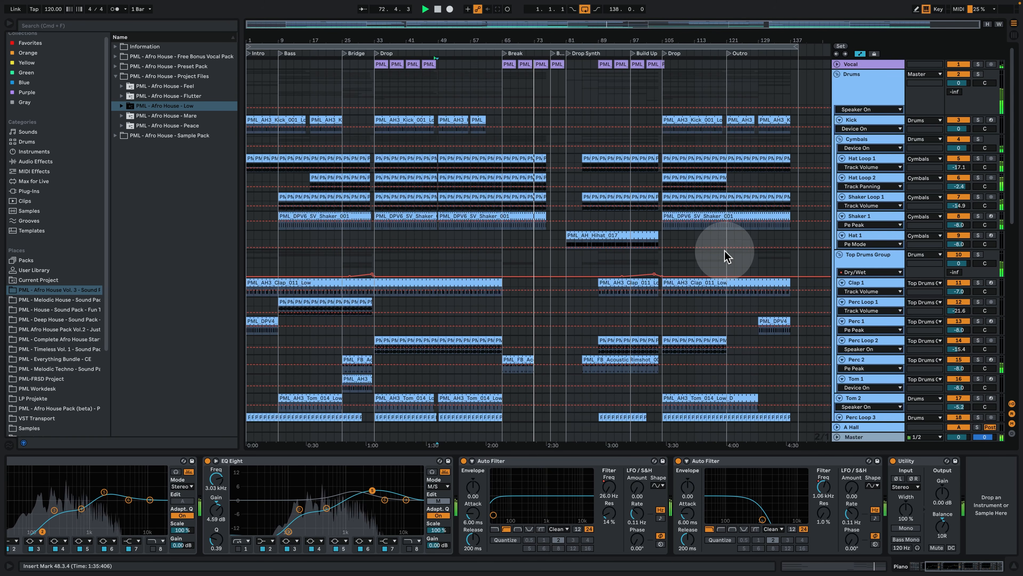
click(1012, 569)
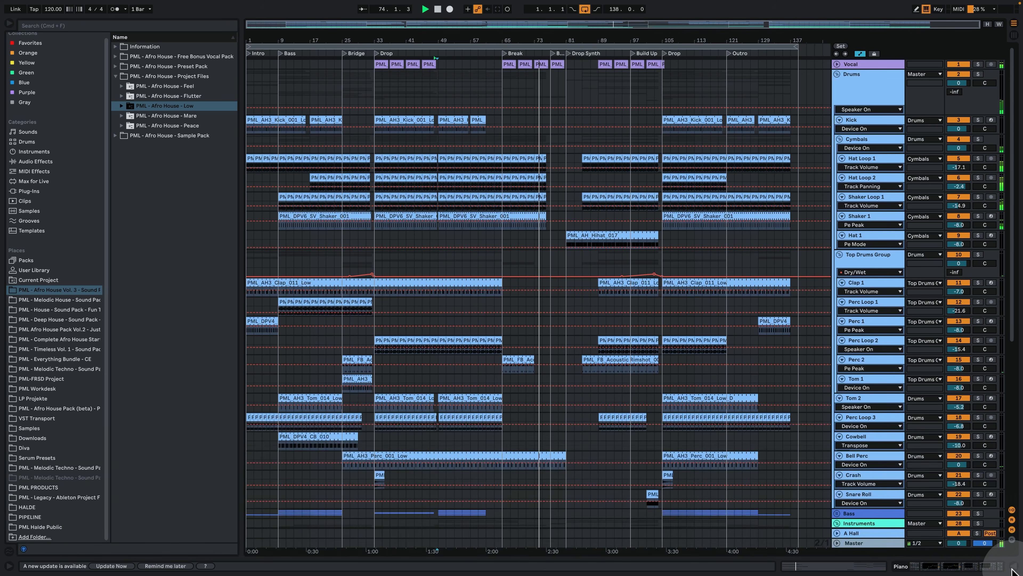
Step: Unfold the Vocal track and examine its Delay Dry/Wet automation across the Break and Bridge vocal clips
click(836, 65)
drag(544, 41, 544, 81)
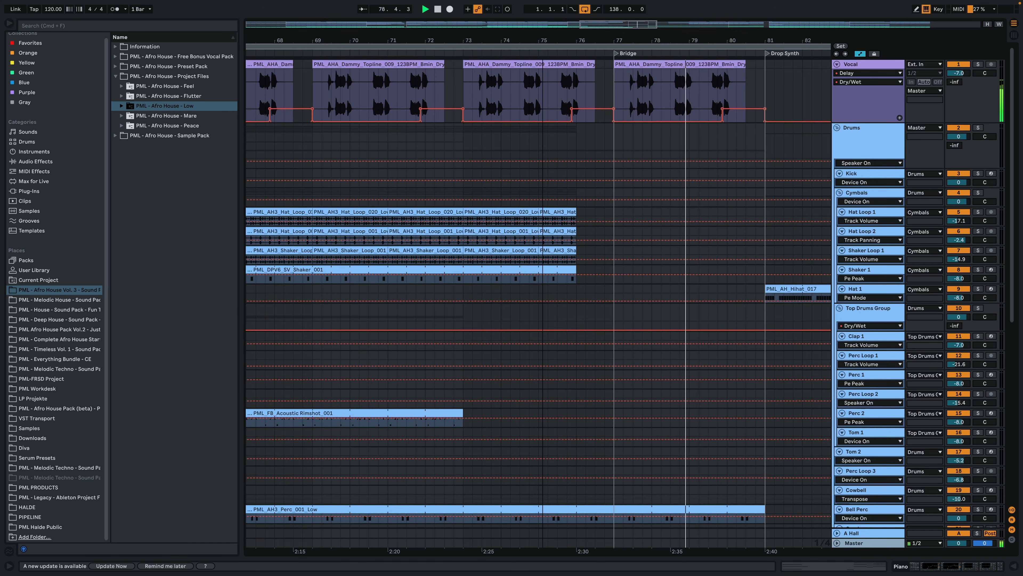
drag(542, 40, 542, 6)
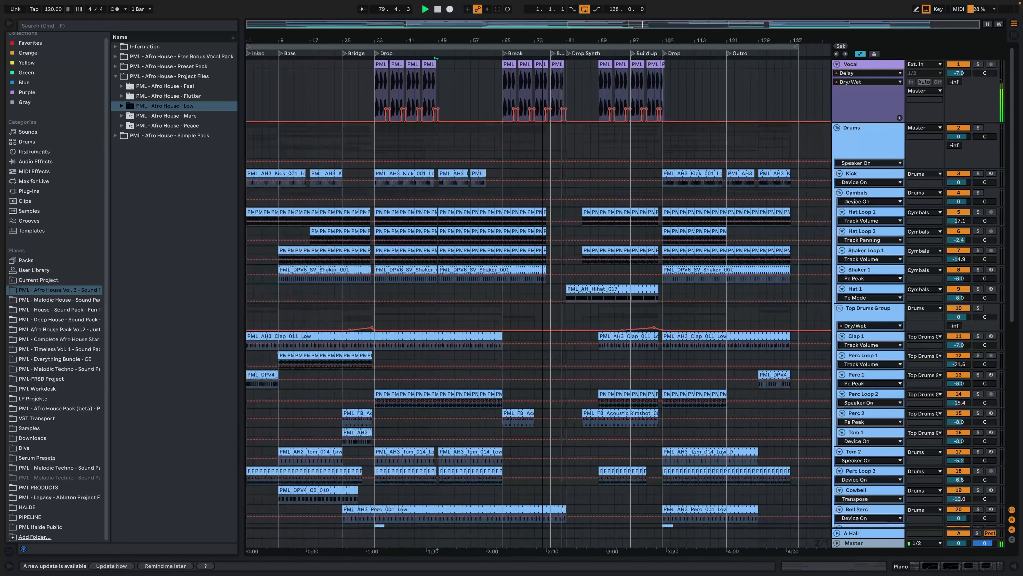
Step: Examine the notes of the Lead Chord Low clip at the start of the Drop Synth section and return to its device view
scroll(686, 243, down, 8)
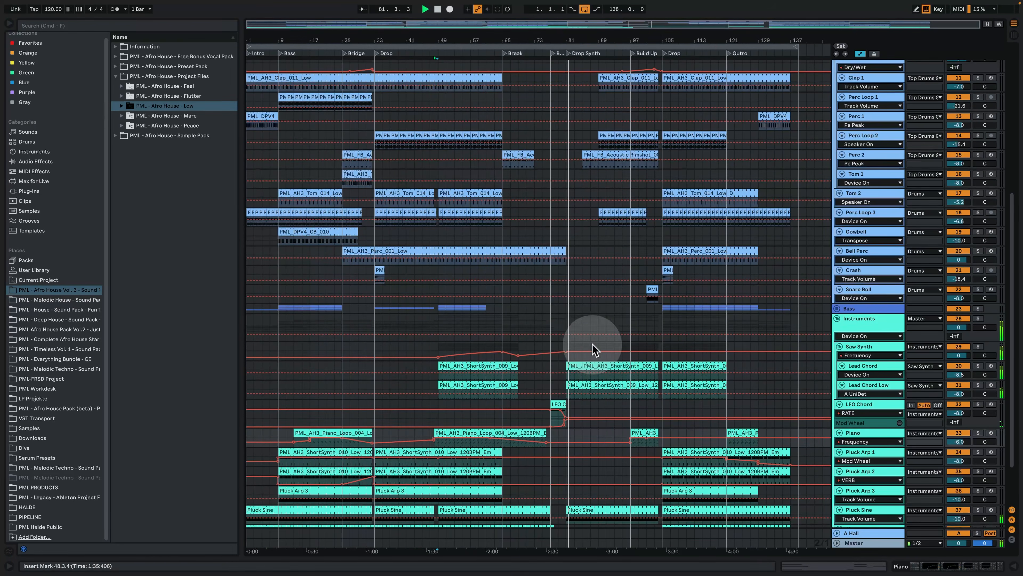
double_click(577, 385)
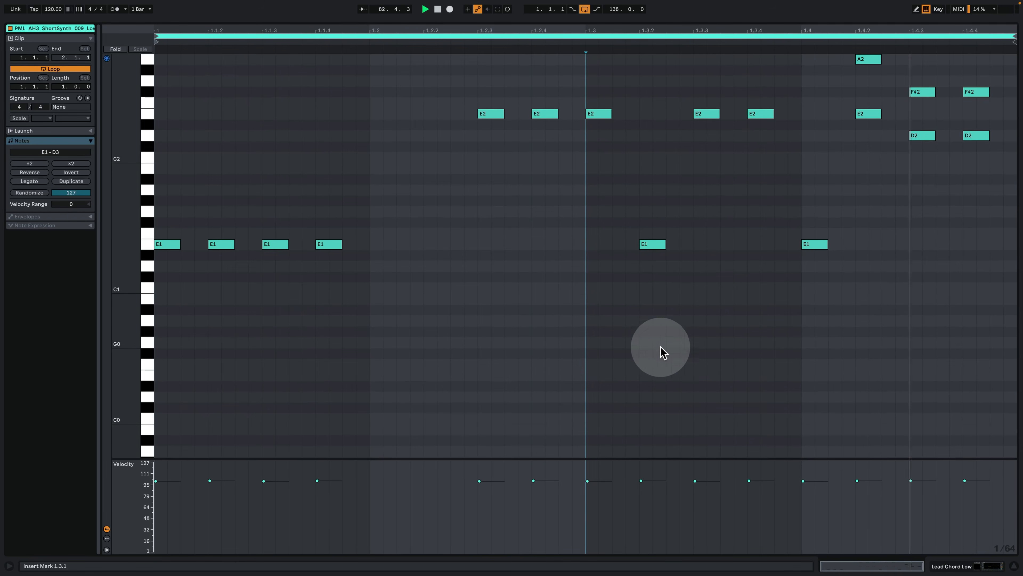
scroll(661, 357, up, 5)
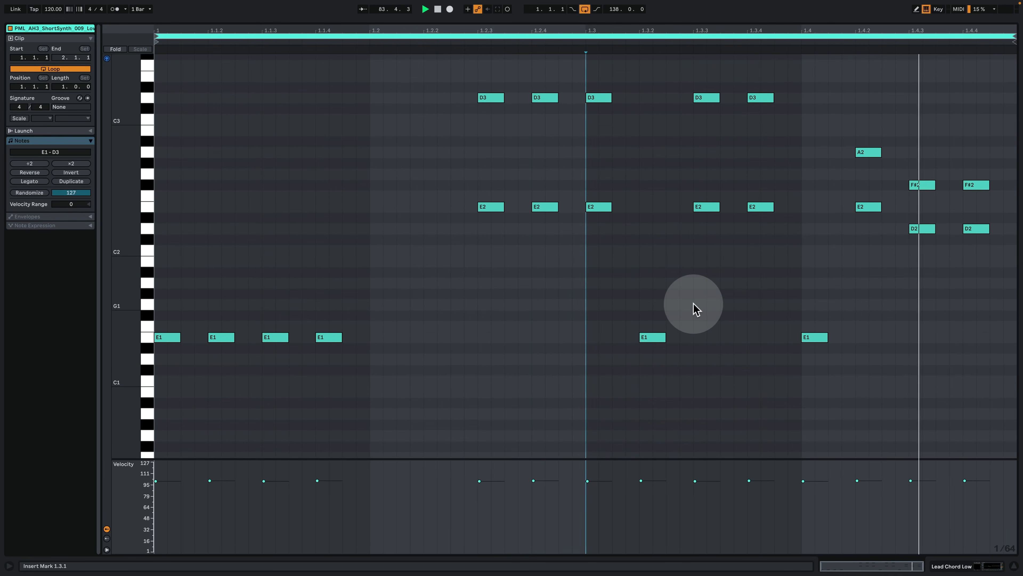
click(967, 564)
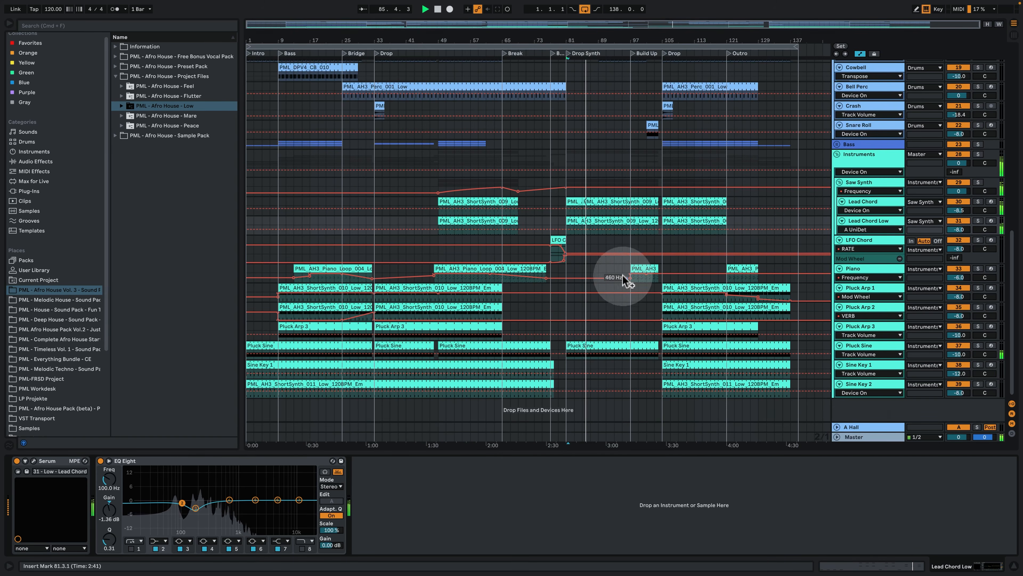
Step: Examine the notes of the Perc 2 acoustic rimshot clip in the Drop Synth section, return to the arrangement, and hide the device view
scroll(622, 278, up, 10)
scroll(640, 226, up, 2)
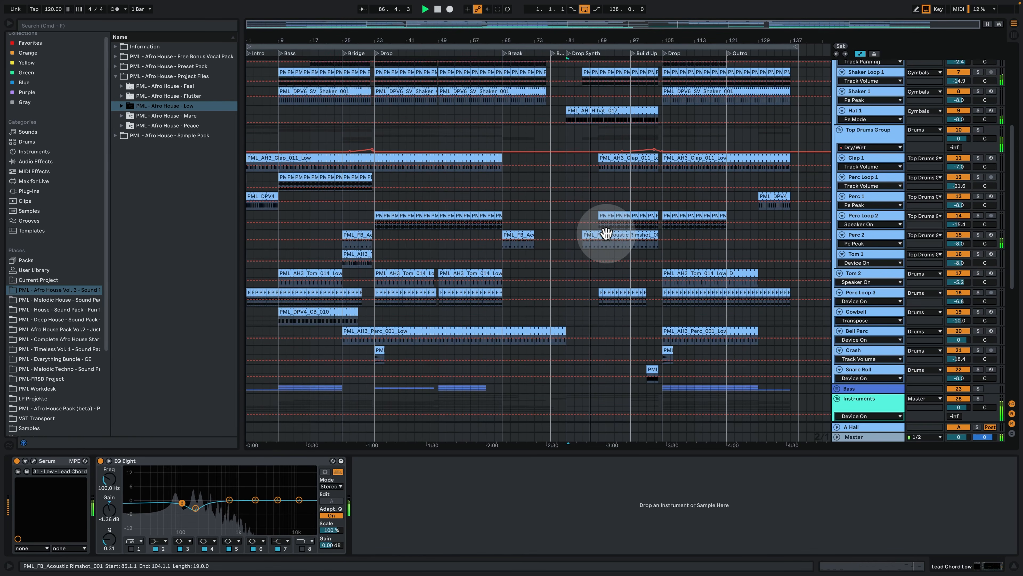
scroll(610, 250, up, 3)
double_click(607, 299)
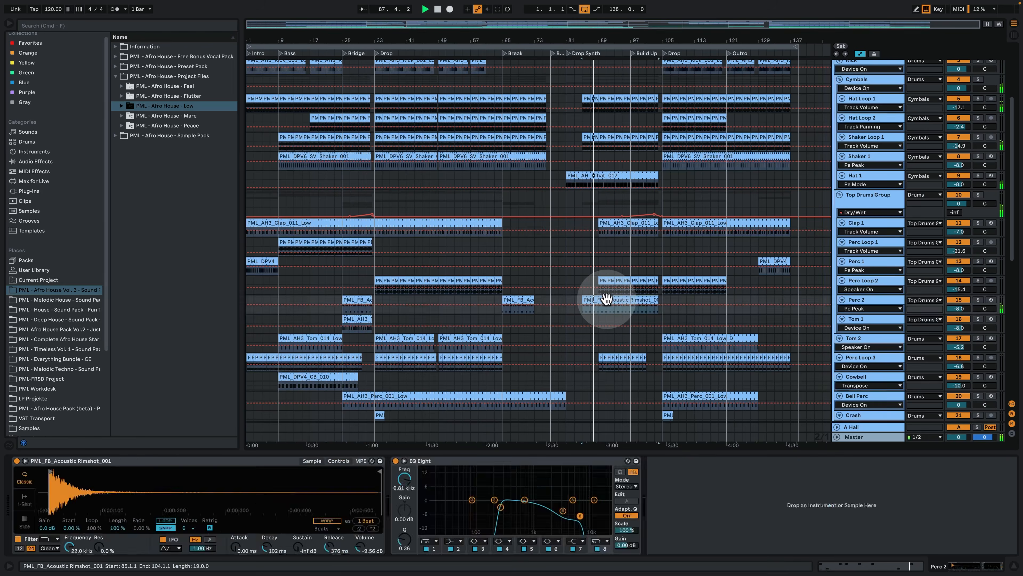
click(624, 288)
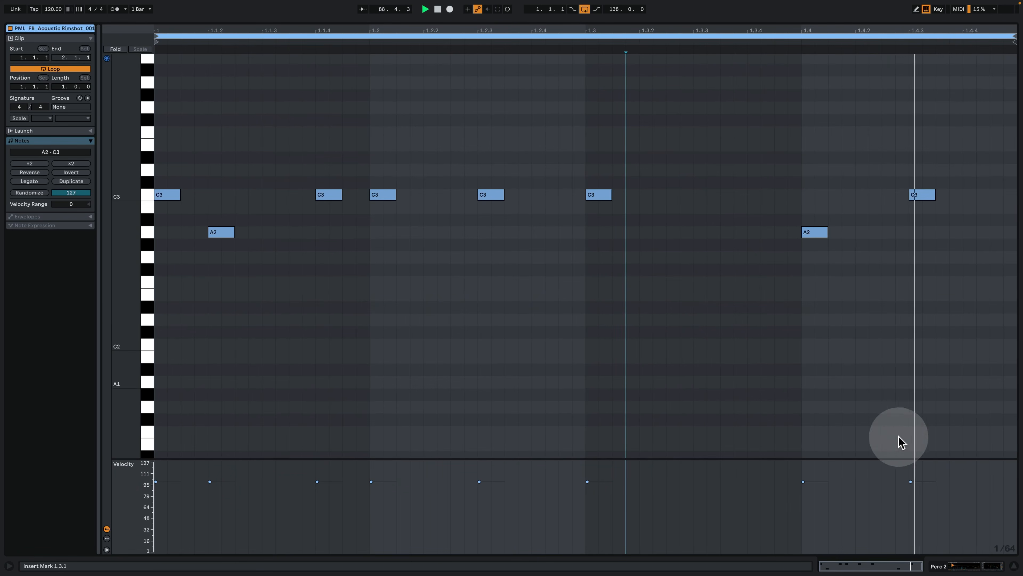
click(973, 566)
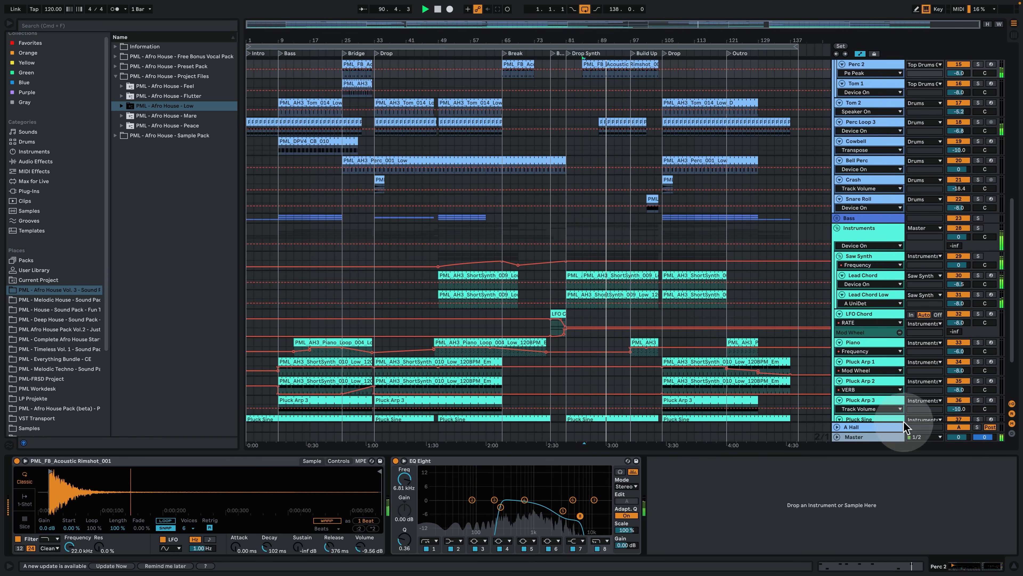
click(1013, 569)
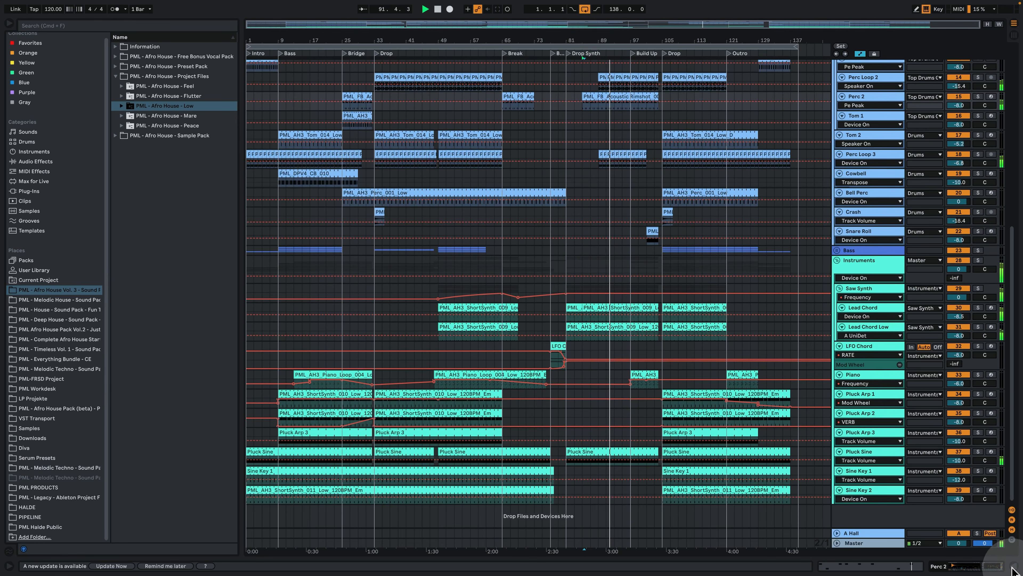
Step: Unfold the Bass group, examine the notes of the Bass Sub 2 loop clip in the second Drop, and hide the device view on returning
scroll(654, 356, up, 5)
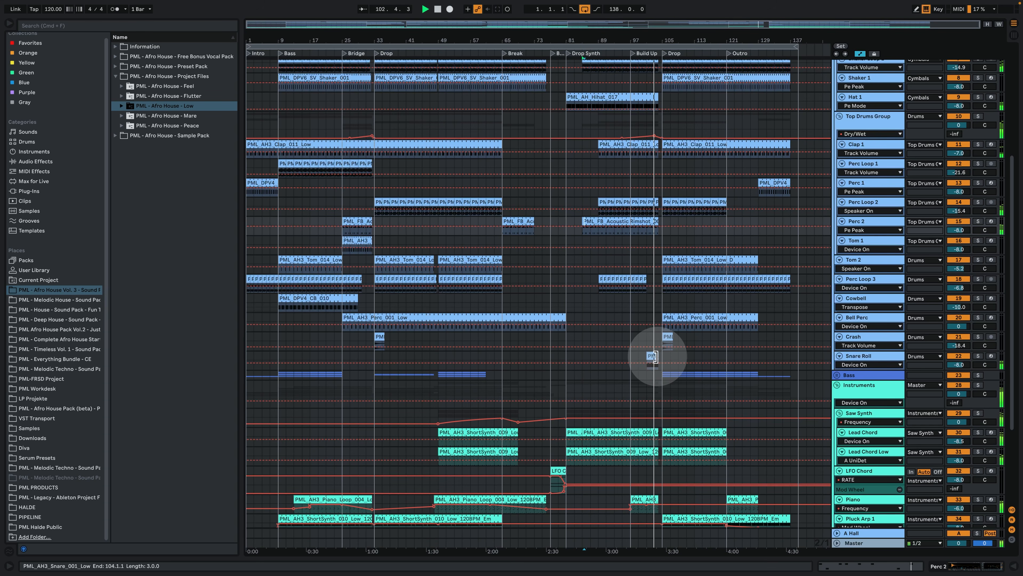
scroll(726, 396, down, 6)
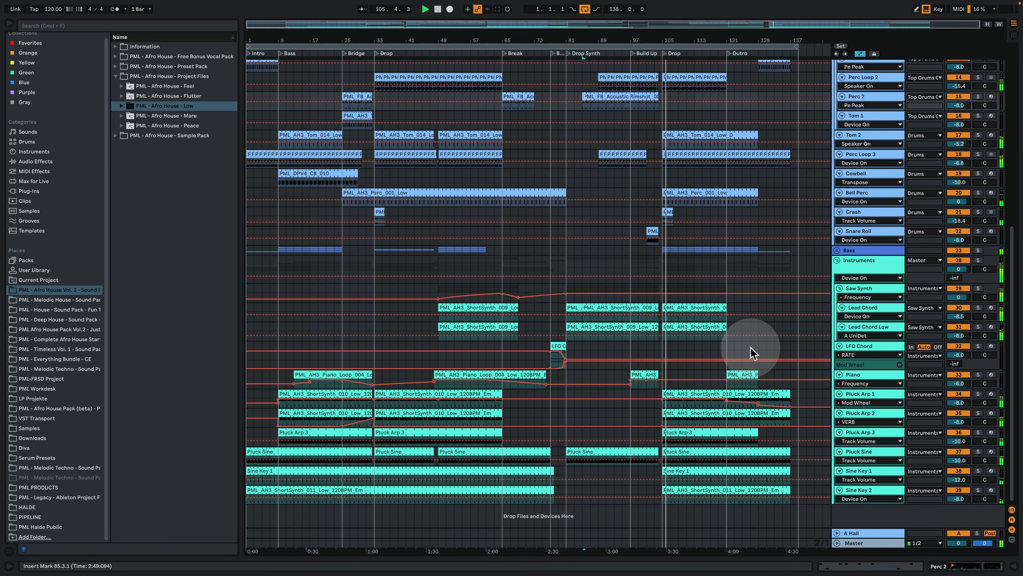
click(837, 250)
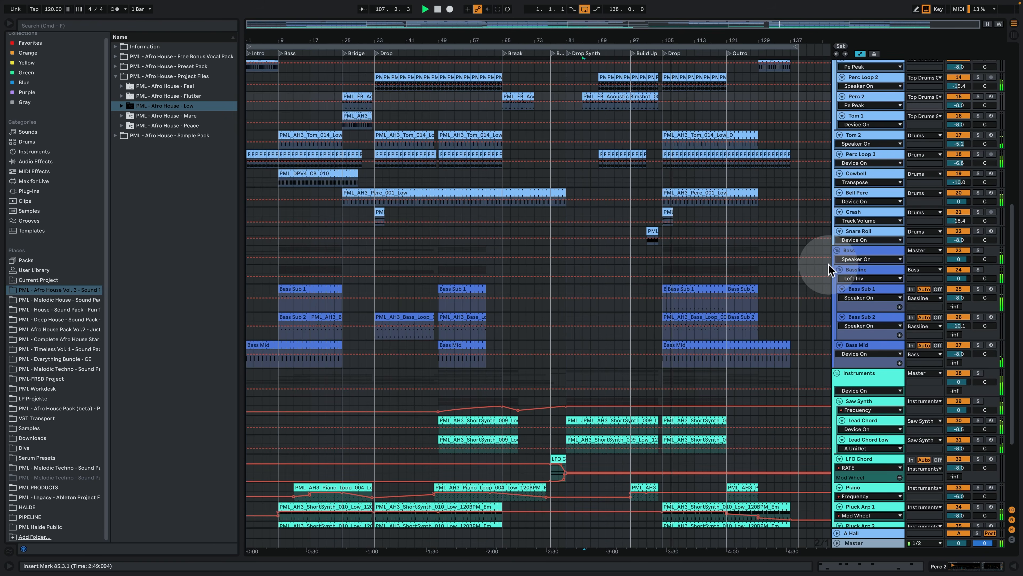
double_click(692, 316)
click(692, 319)
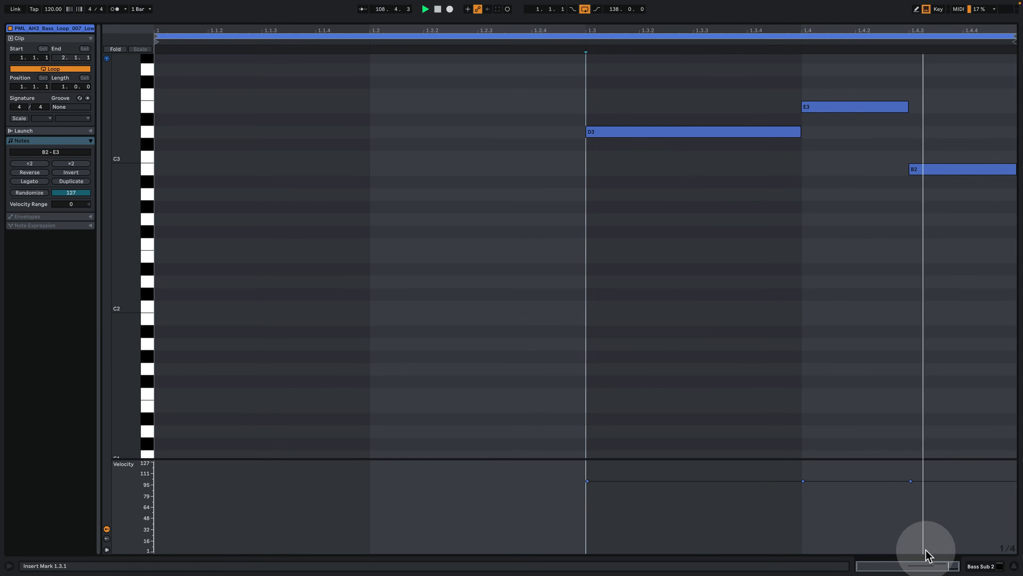
click(923, 564)
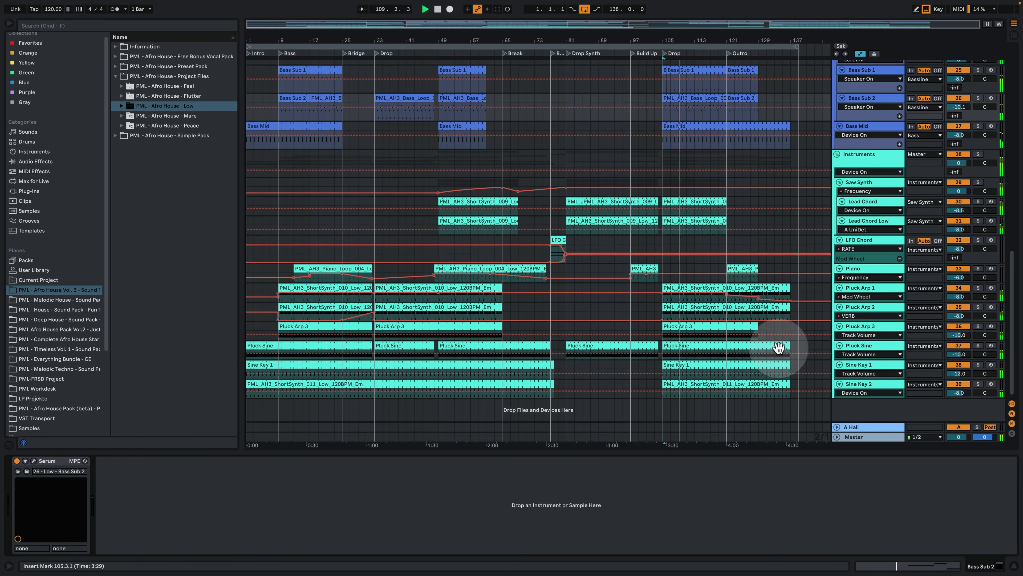
click(1014, 566)
Step: Inspect the device chains on the Master track, the A Hall return and the Instruments group
double_click(882, 543)
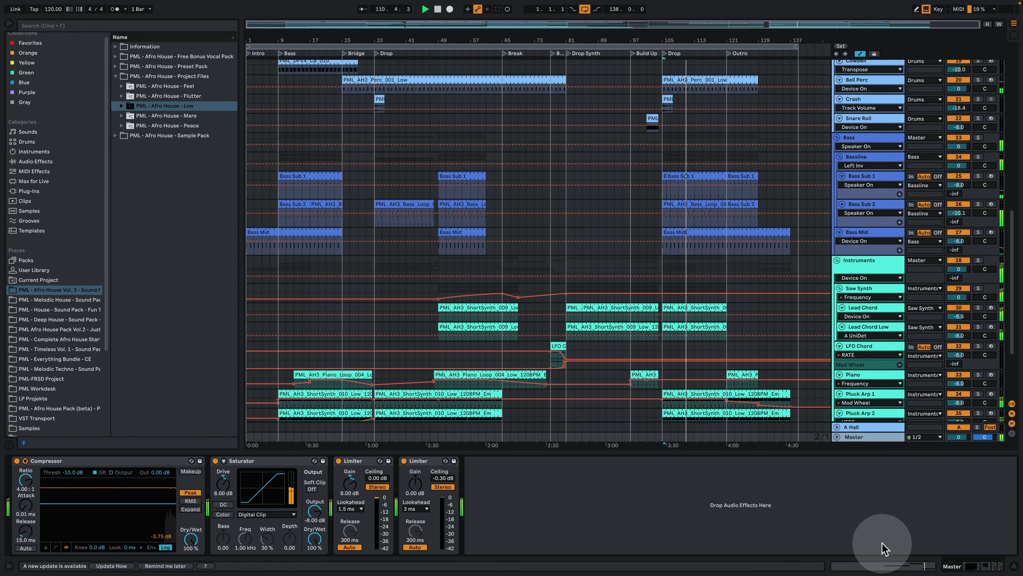
click(856, 429)
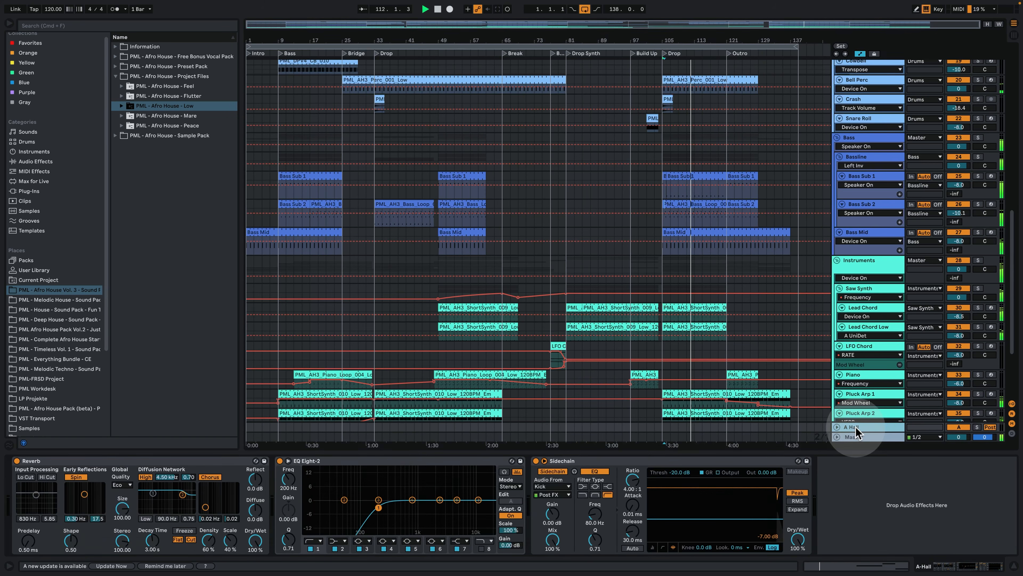
click(862, 264)
Step: Inspect the Sidechain device on the Bass group and the ducking and Utility devices on the Bassline group
scroll(781, 345, up, 1)
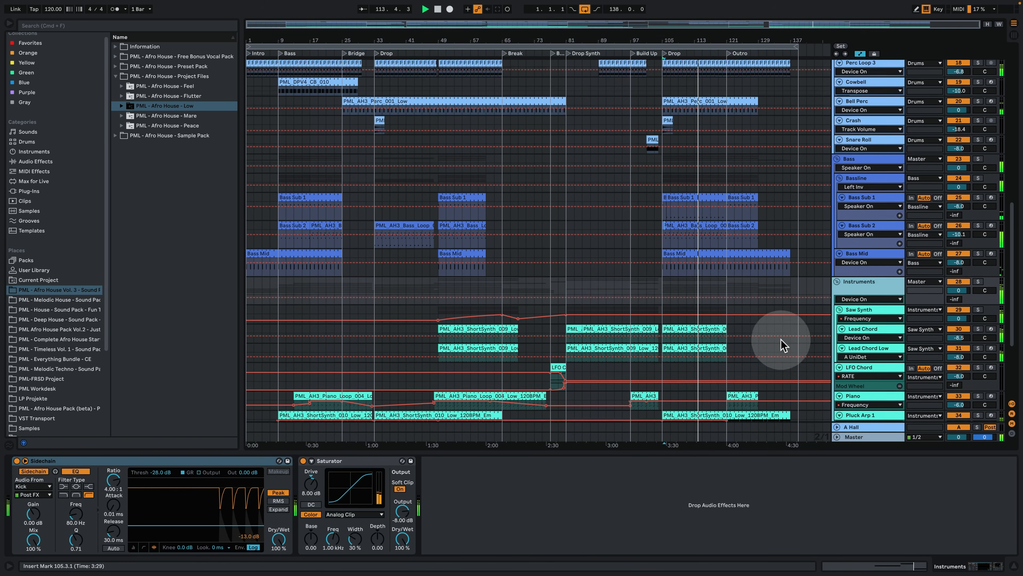
scroll(781, 339, up, 4)
click(857, 244)
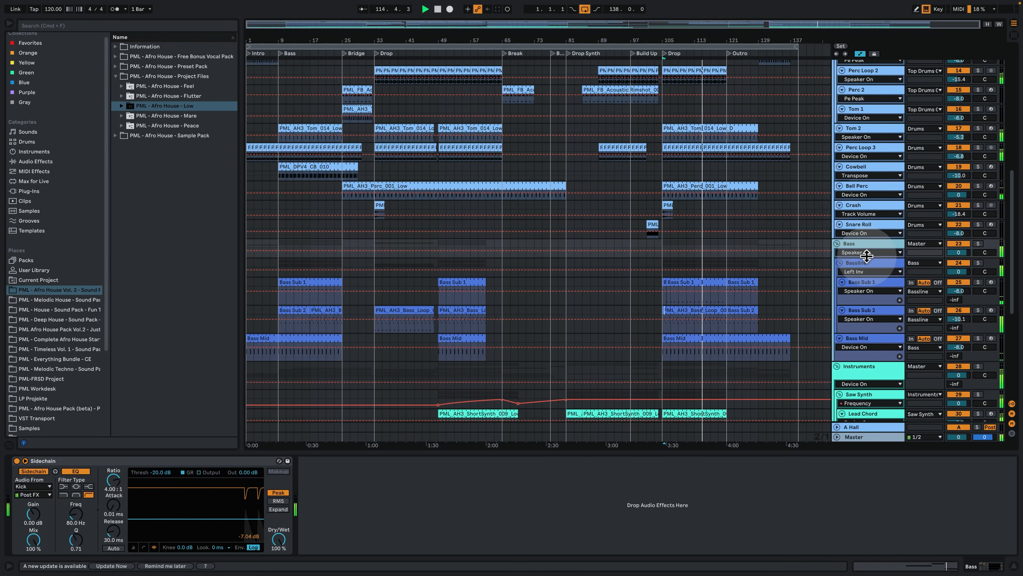
click(870, 263)
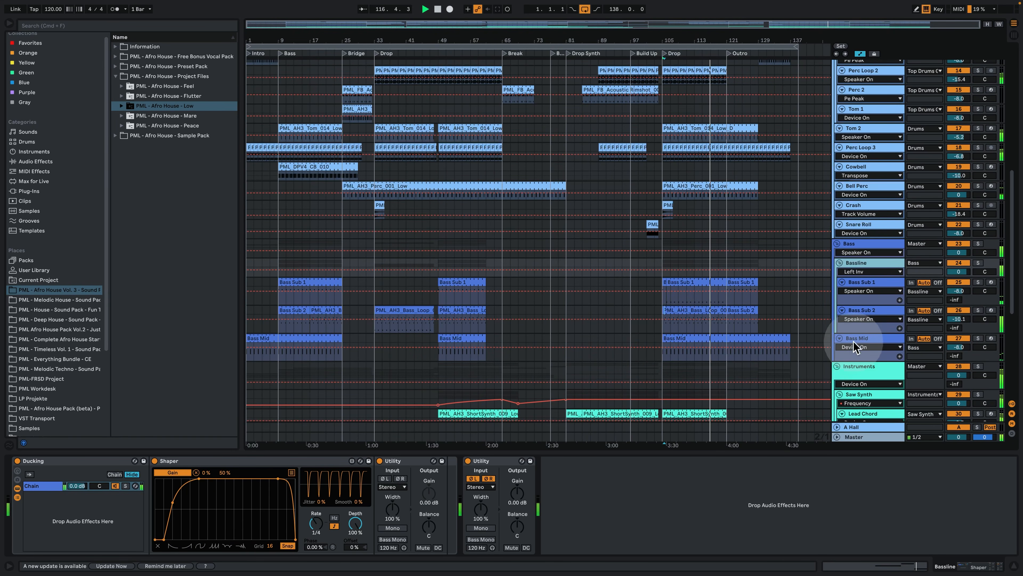
Step: Inspect the device chains on the Top Drums Group, the Cymbals group and the main Drums group
scroll(854, 346, up, 7)
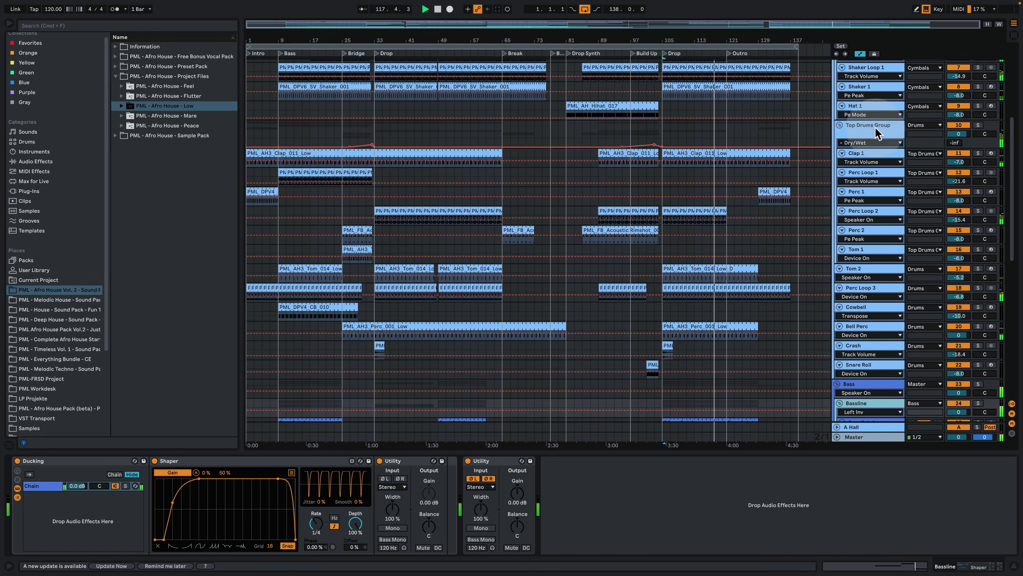
click(876, 133)
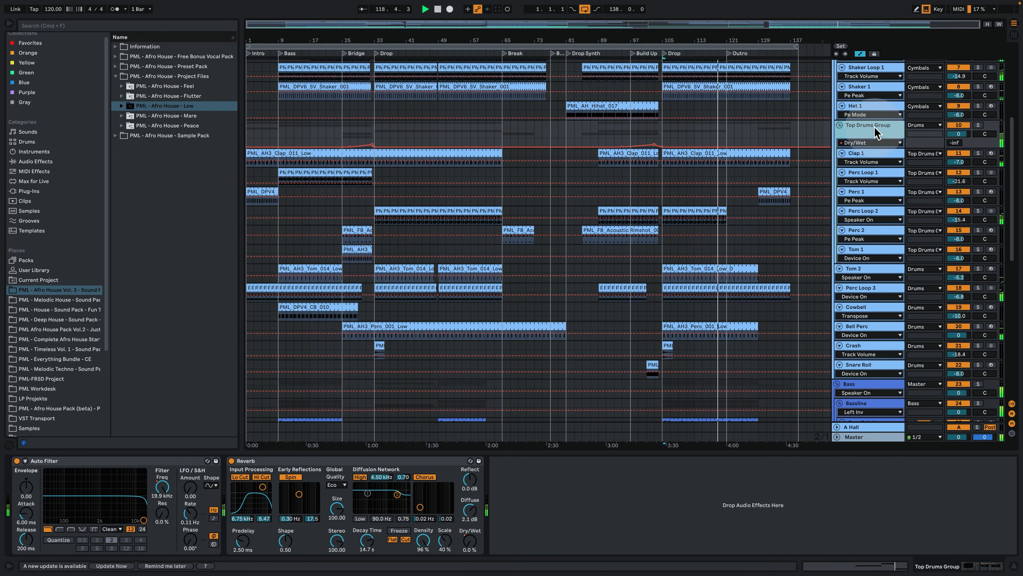
scroll(856, 207, up, 6)
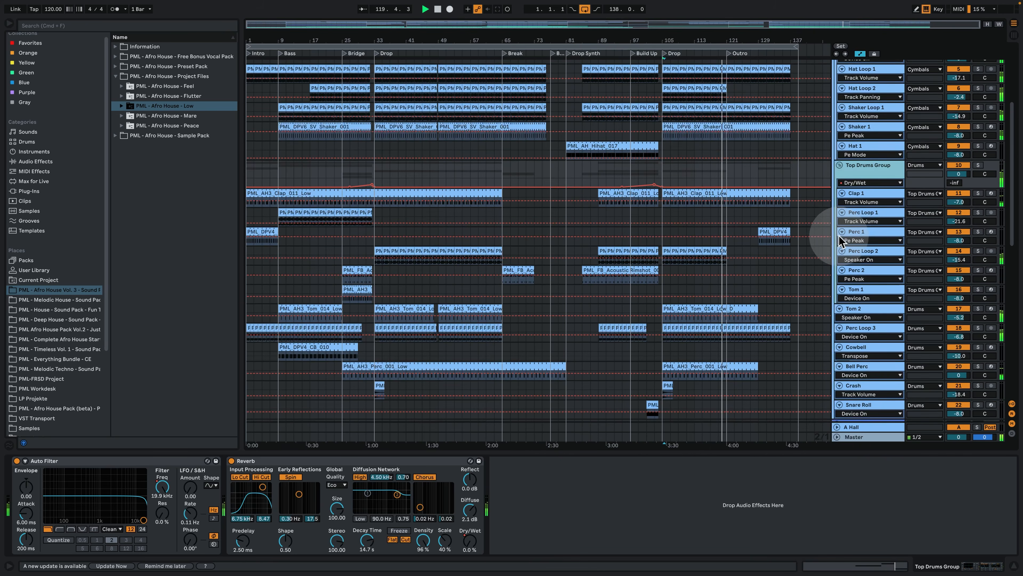
click(874, 133)
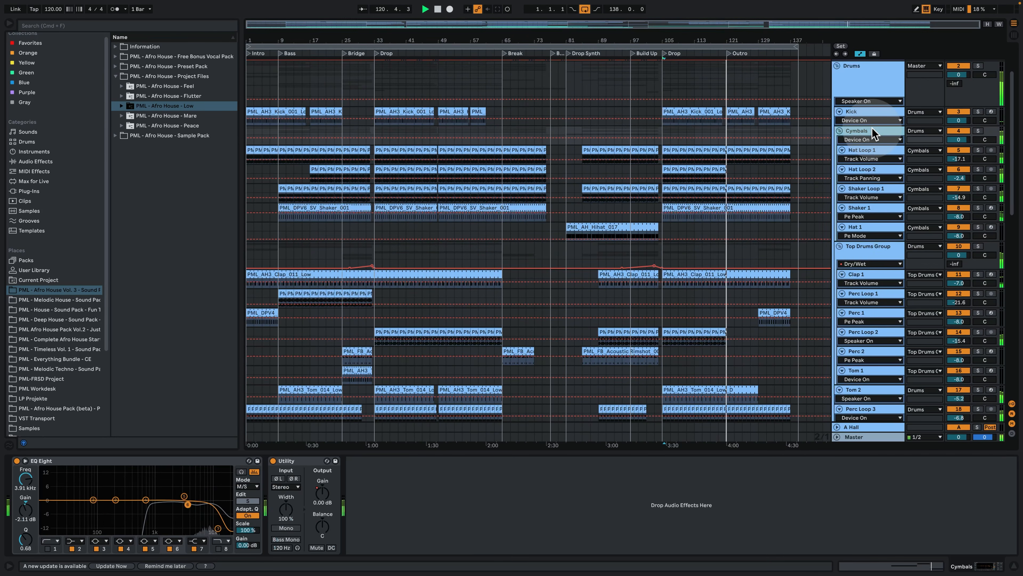
click(869, 79)
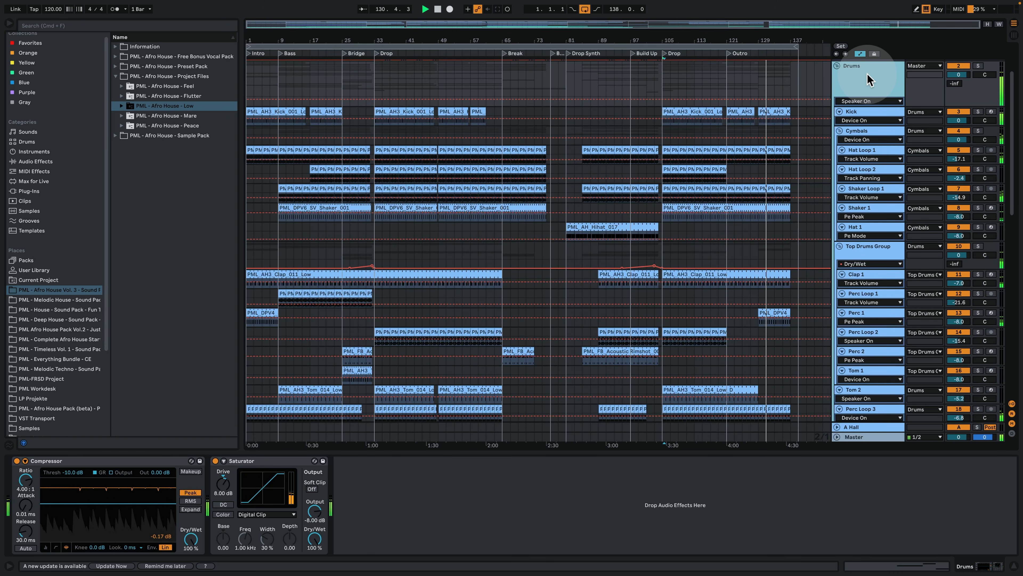
Step: Look over the percussion, bass and instrument tracks through the Outro section of the arrangement
scroll(765, 267, down, 5)
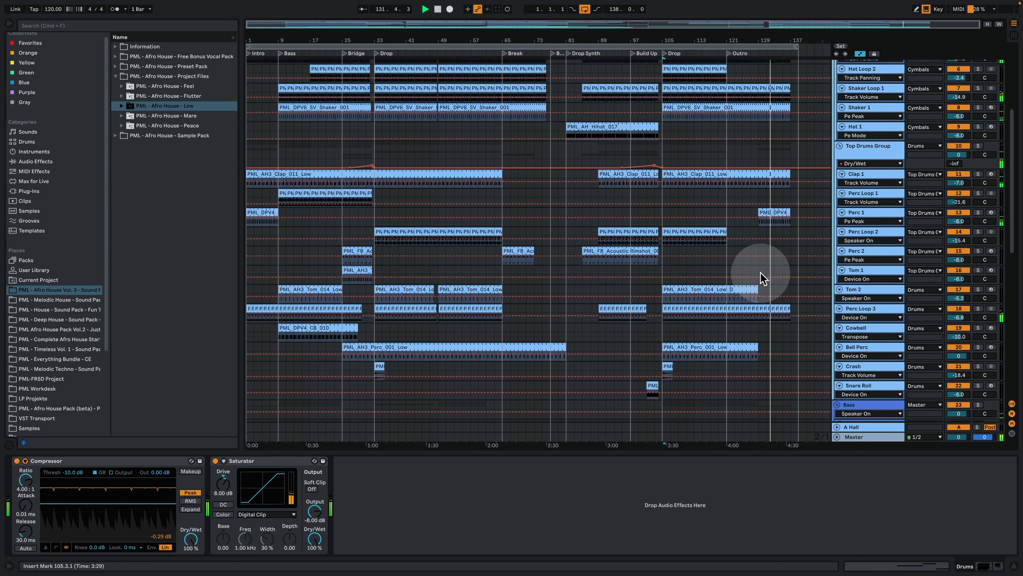
scroll(763, 275, down, 3)
scroll(783, 288, down, 2)
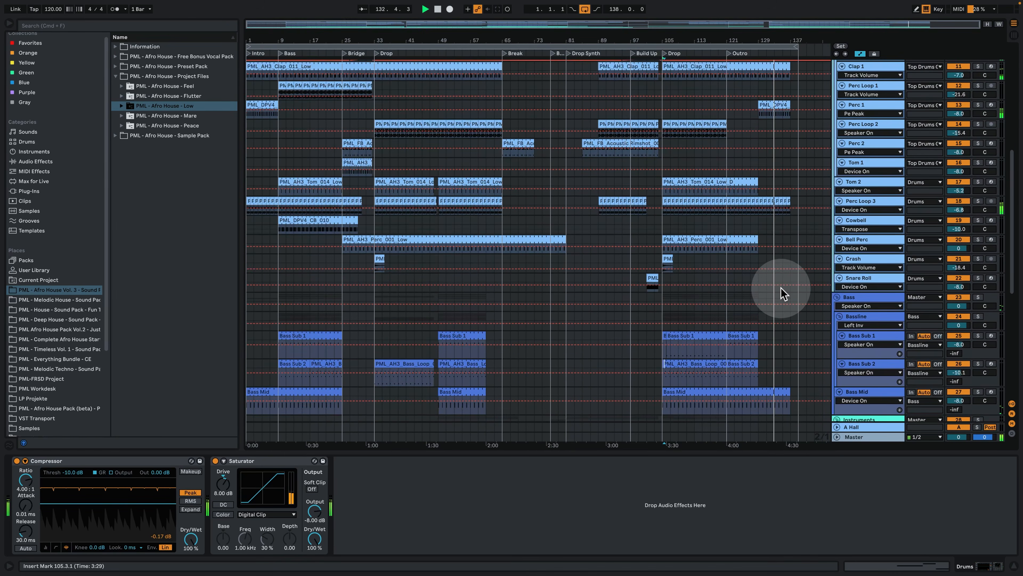
scroll(781, 288, down, 8)
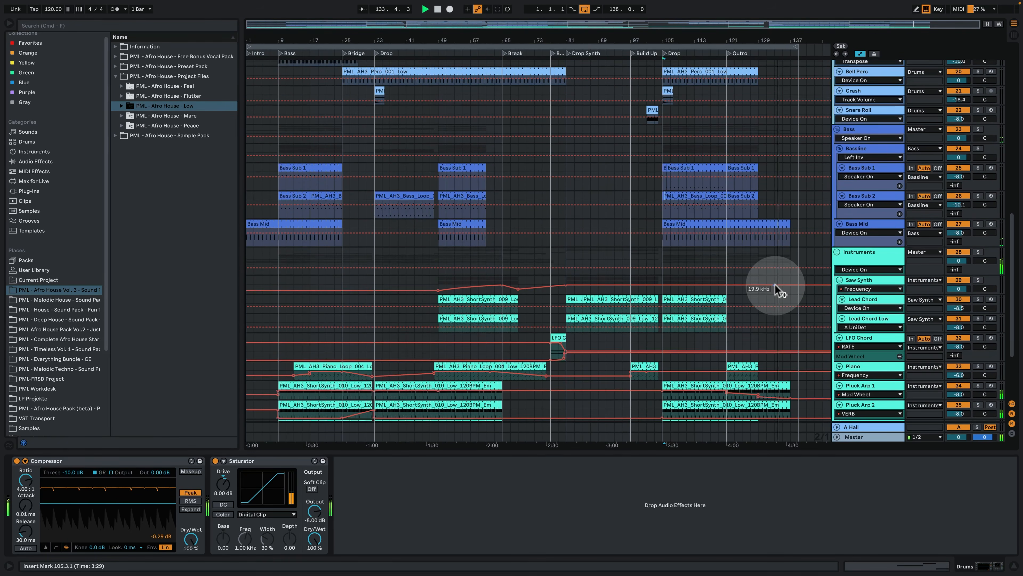
scroll(775, 284, down, 3)
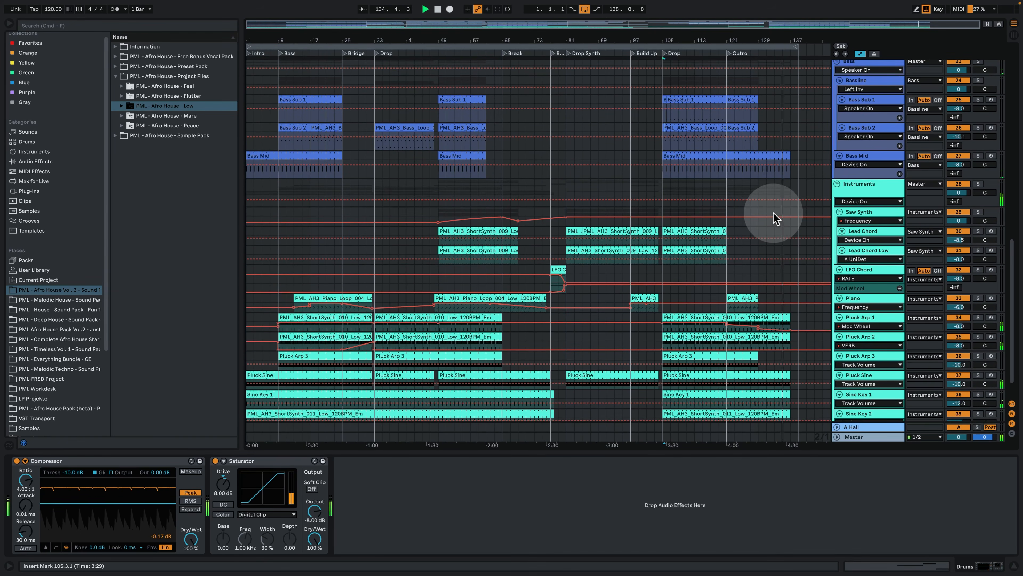